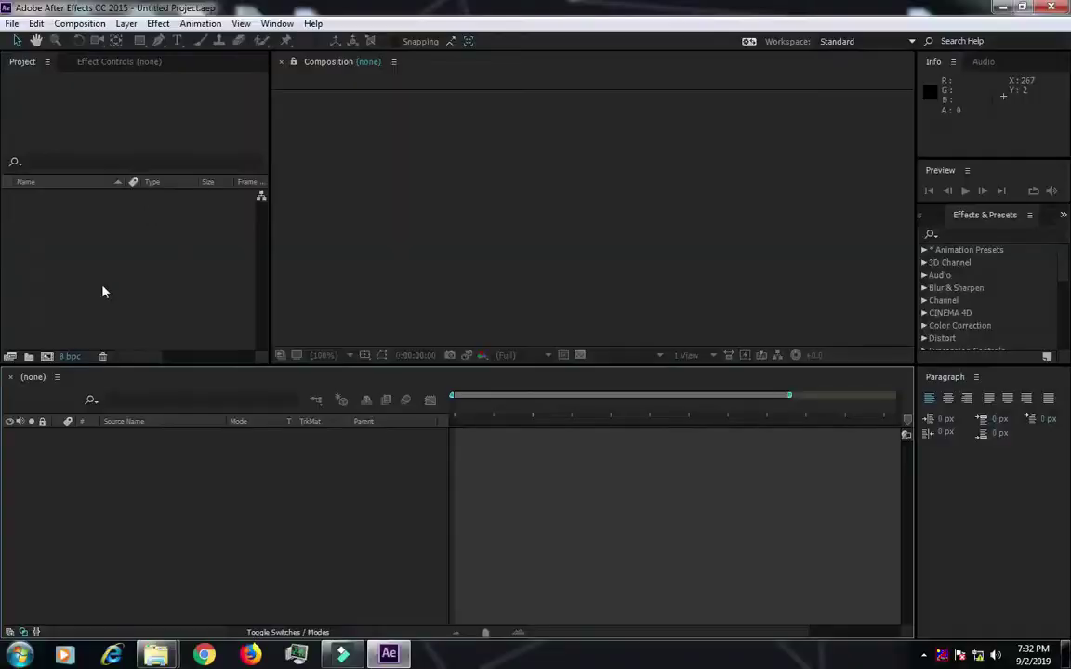
# - Start a new composition with the HDTV 1080 29.97 preset
pyautogui.click(136, 287)
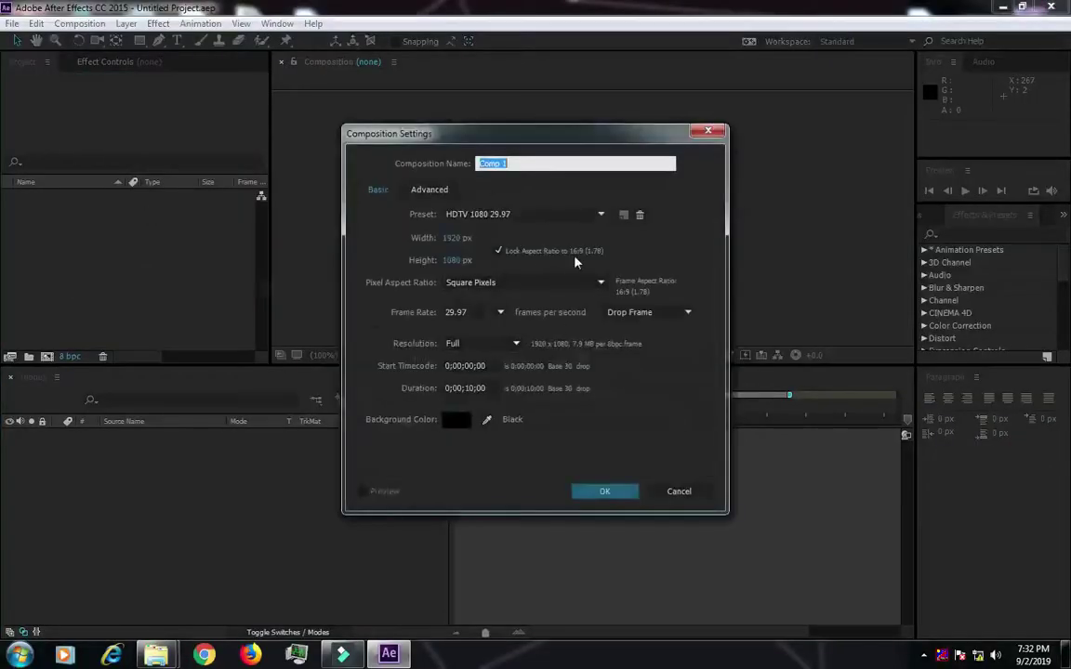
# - Create the COMP1 composition and add a Medium Red solid layer to it
pyautogui.write('1')
pyautogui.click(602, 492)
pyautogui.rightClick(182, 481)
pyautogui.moveTo(210, 418)
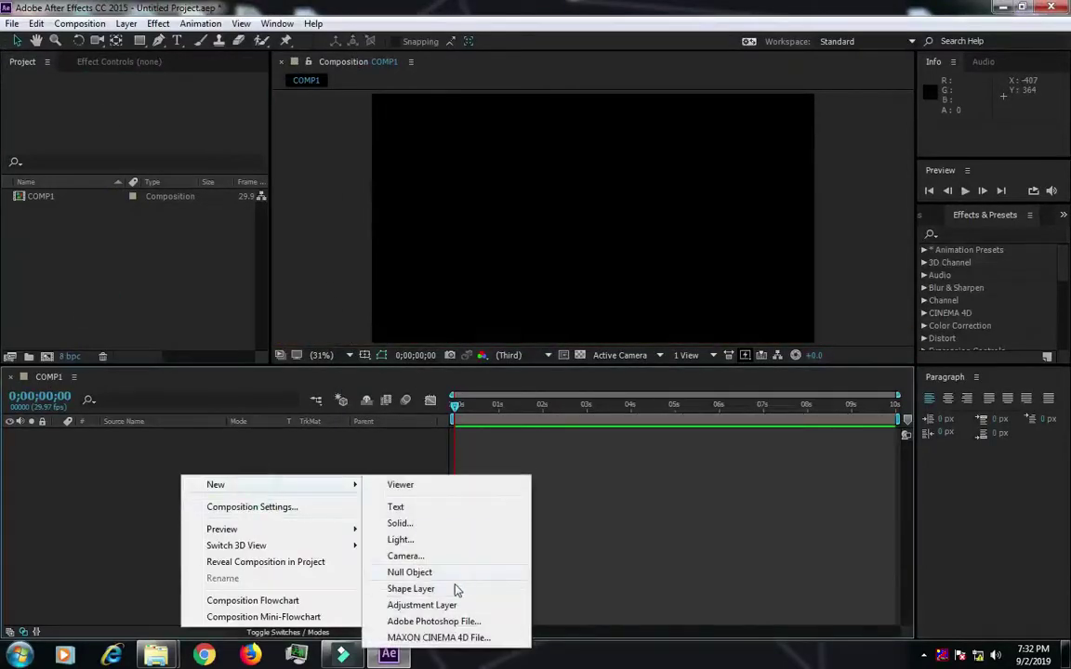
pyautogui.click(398, 456)
pyautogui.click(570, 461)
# - Save the project as blog.aep and focus the Effects & Presets search field
pyautogui.click(13, 23)
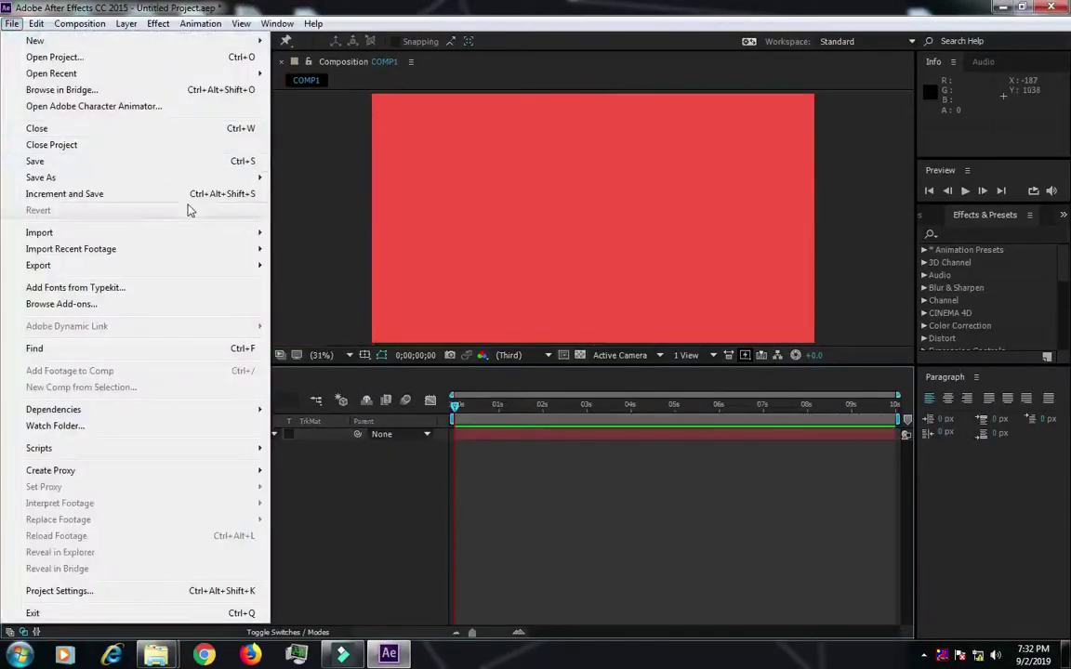
pyautogui.click(297, 177)
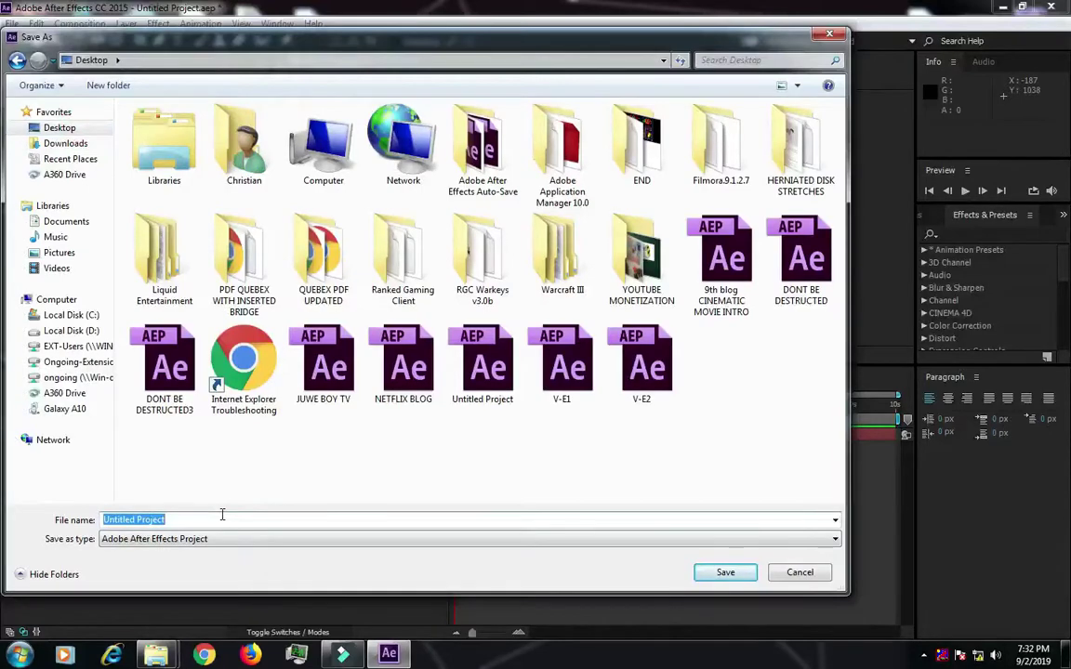
pyautogui.click(730, 573)
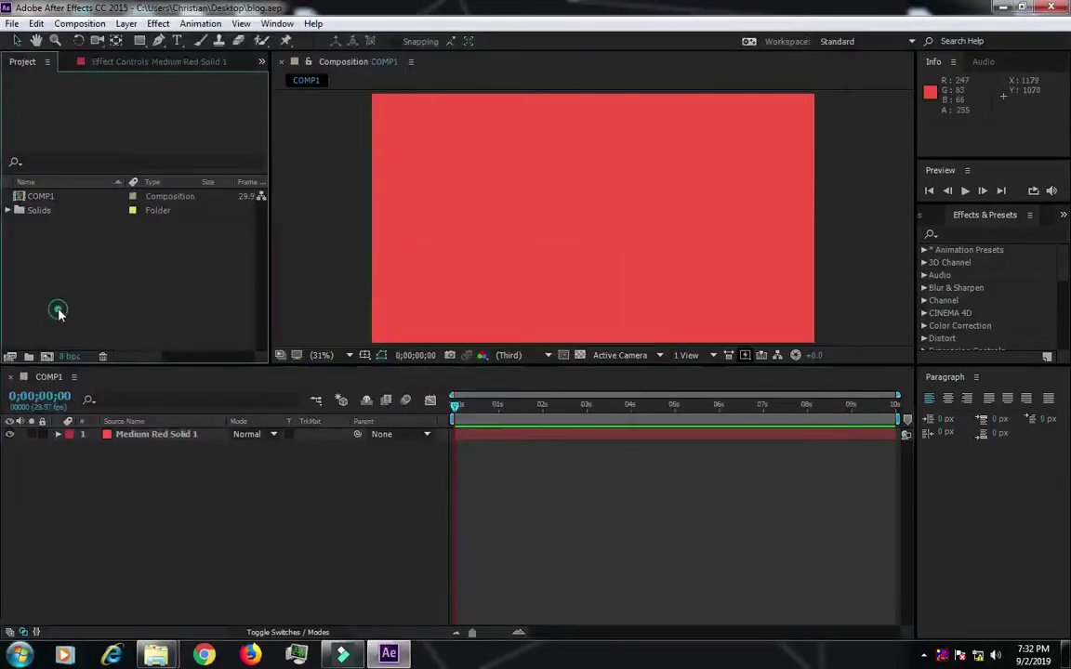
pyautogui.click(938, 234)
# - Search 'grad' and apply Gradient Ramp to Medium Red Solid 1
pyautogui.write('grad')
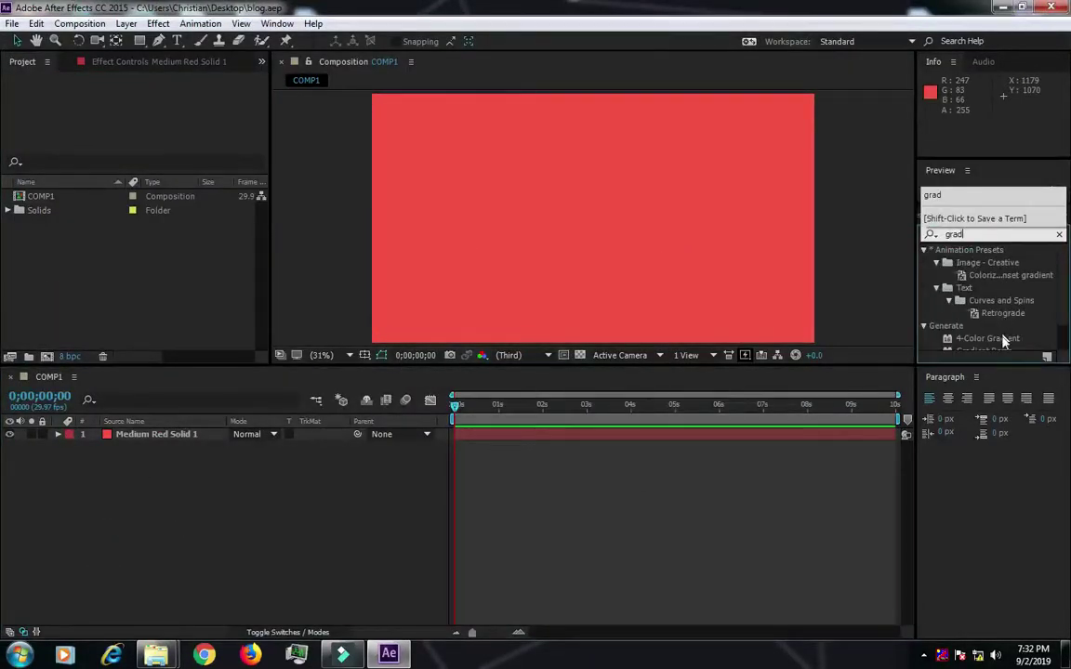
pyautogui.scroll(-2, 985, 307)
pyautogui.moveTo(983, 329); pyautogui.dragTo(204, 447)
# - Scatter the ramp at 202.7 and position its start and end points into a diagonal edge
pyautogui.moveTo(593, 94)
pyautogui.mouseDown()
pyautogui.moveTo(335, 199)
pyautogui.moveTo(457, 288)
pyautogui.mouseUp()
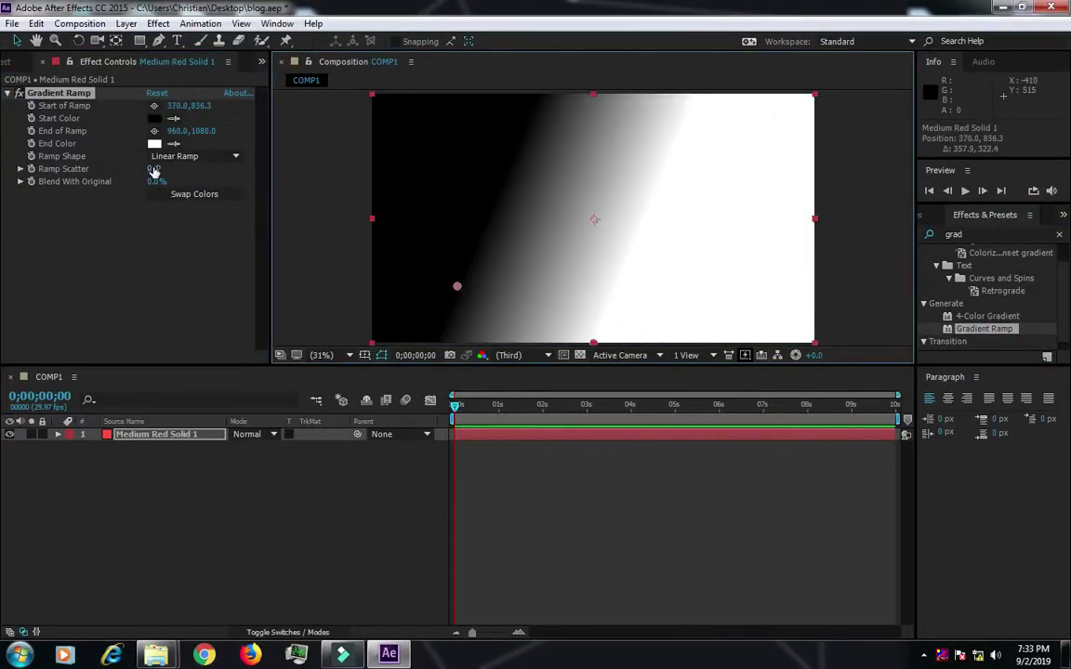
pyautogui.moveTo(155, 173); pyautogui.dragTo(679, 225)
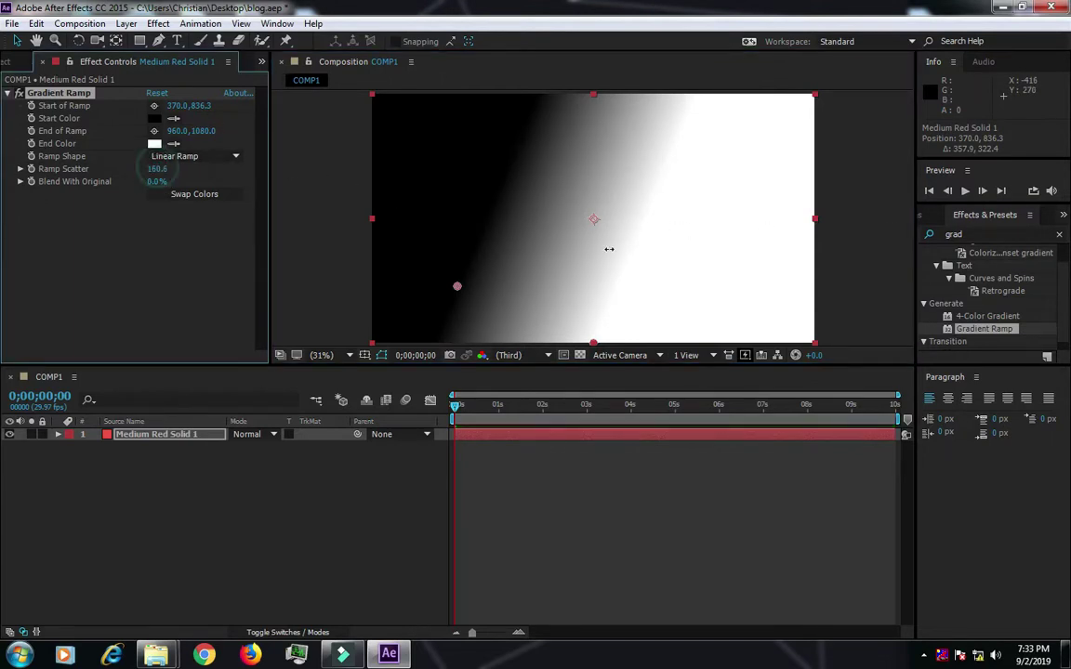
pyautogui.moveTo(181, 131)
pyautogui.mouseDown()
pyautogui.moveTo(903, 361)
pyautogui.moveTo(248, 186)
pyautogui.mouseUp()
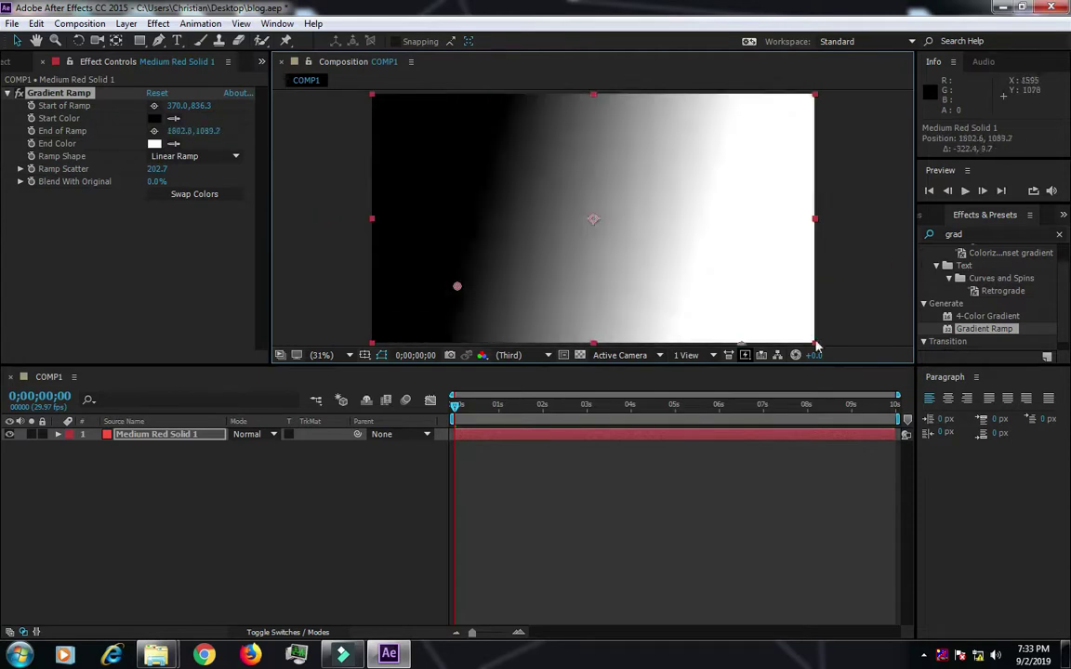
pyautogui.moveTo(457, 286)
pyautogui.mouseDown()
pyautogui.moveTo(444, 291)
pyautogui.moveTo(434, 275)
pyautogui.mouseUp()
pyautogui.press('=')
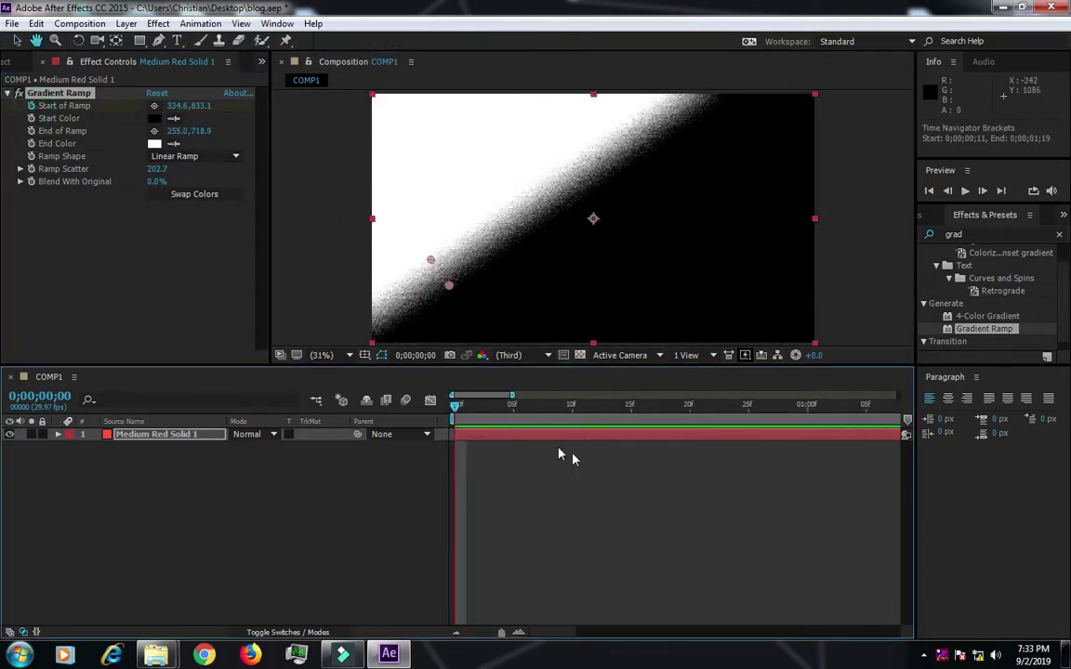
# - Move Start of Ramp right for a horizontal gradient at frame 10 and preview
pyautogui.moveTo(445, 277); pyautogui.dragTo(748, 287)
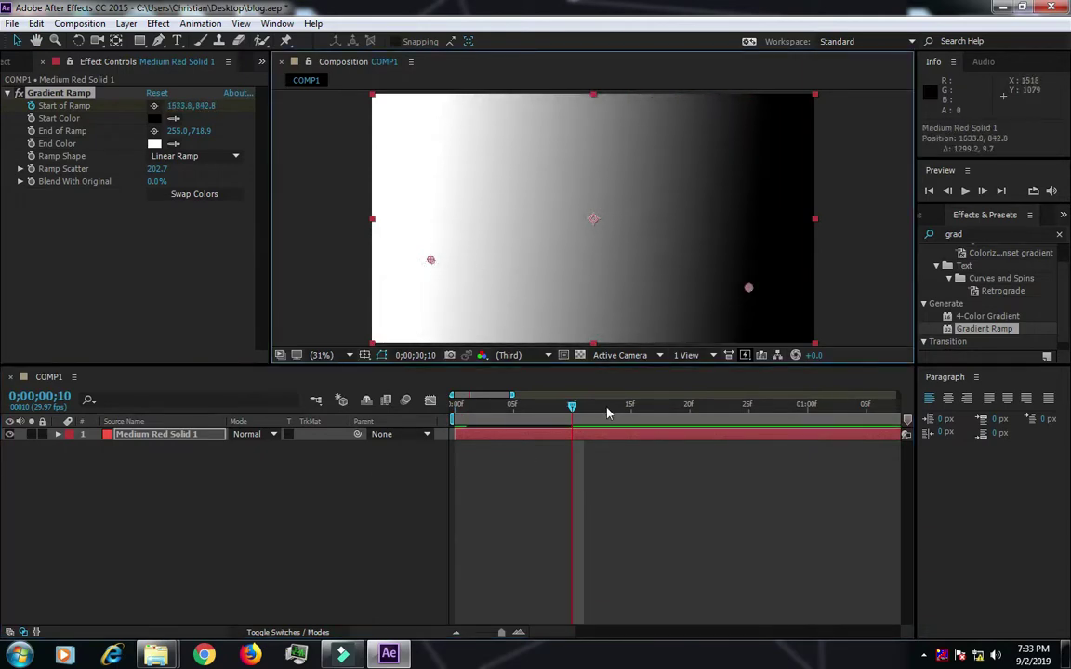
pyautogui.click(175, 435)
pyautogui.press('u')
pyautogui.press('space')
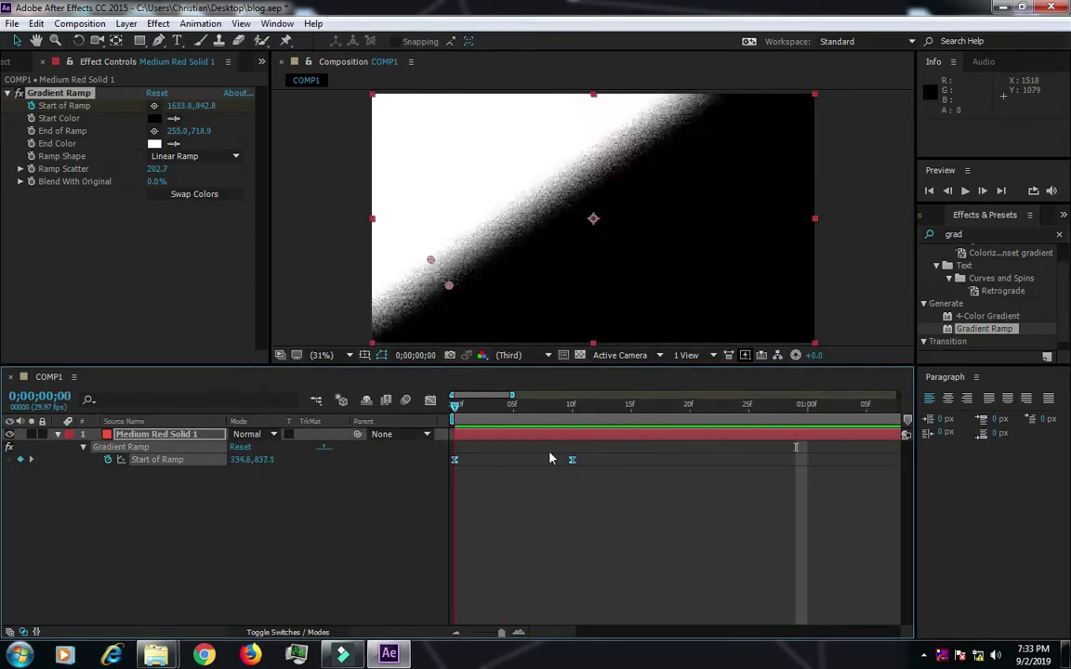
# - Keyframe Ramp Scatter at 300 on frame 0 and 0 on frame 10
pyautogui.click(158, 169)
pyautogui.write('0')
pyautogui.press('Return')
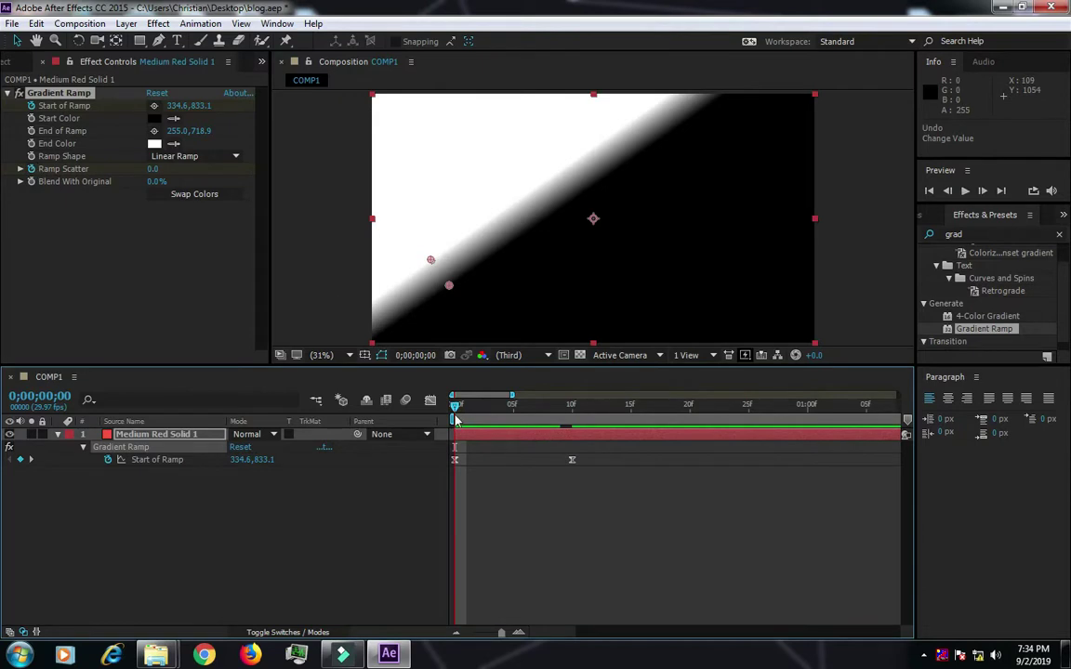
pyautogui.click(154, 170)
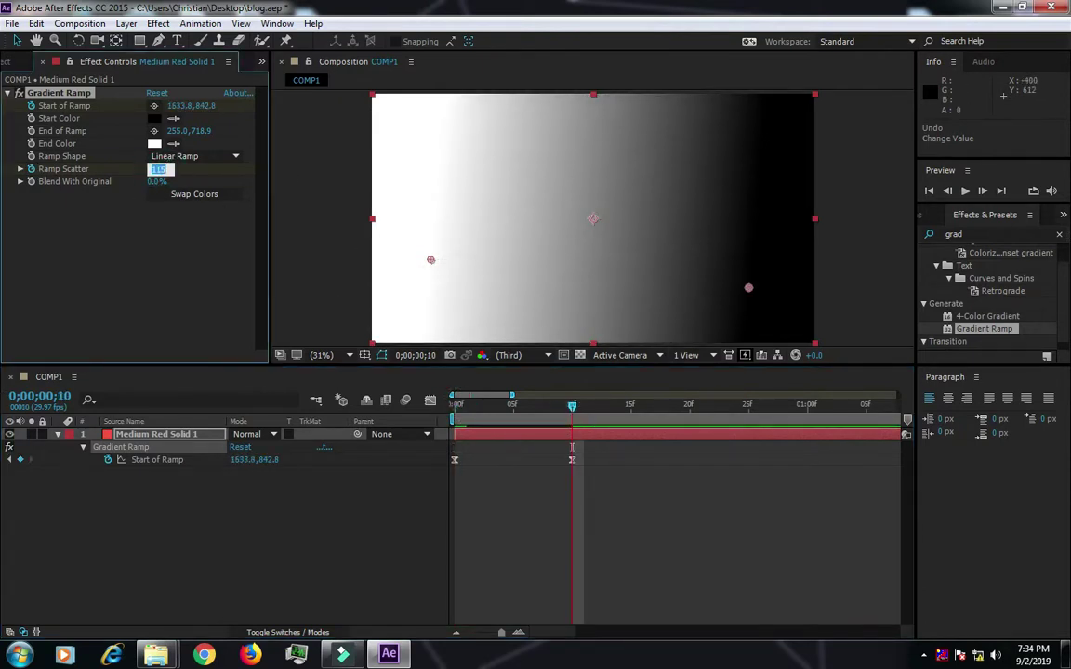
pyautogui.moveTo(570, 409); pyautogui.dragTo(449, 429)
pyautogui.click(154, 169)
pyautogui.write('300')
pyautogui.press('Return')
pyautogui.moveTo(454, 409); pyautogui.dragTo(573, 436)
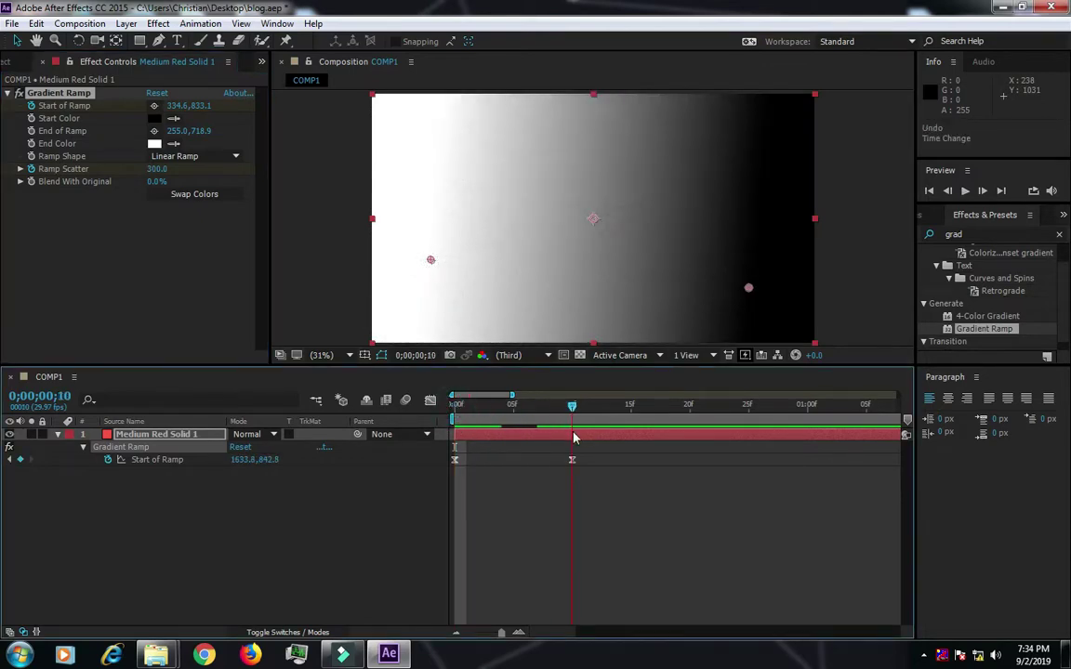
pyautogui.click(154, 169)
pyautogui.write('0')
pyautogui.moveTo(704, 409); pyautogui.dragTo(406, 418)
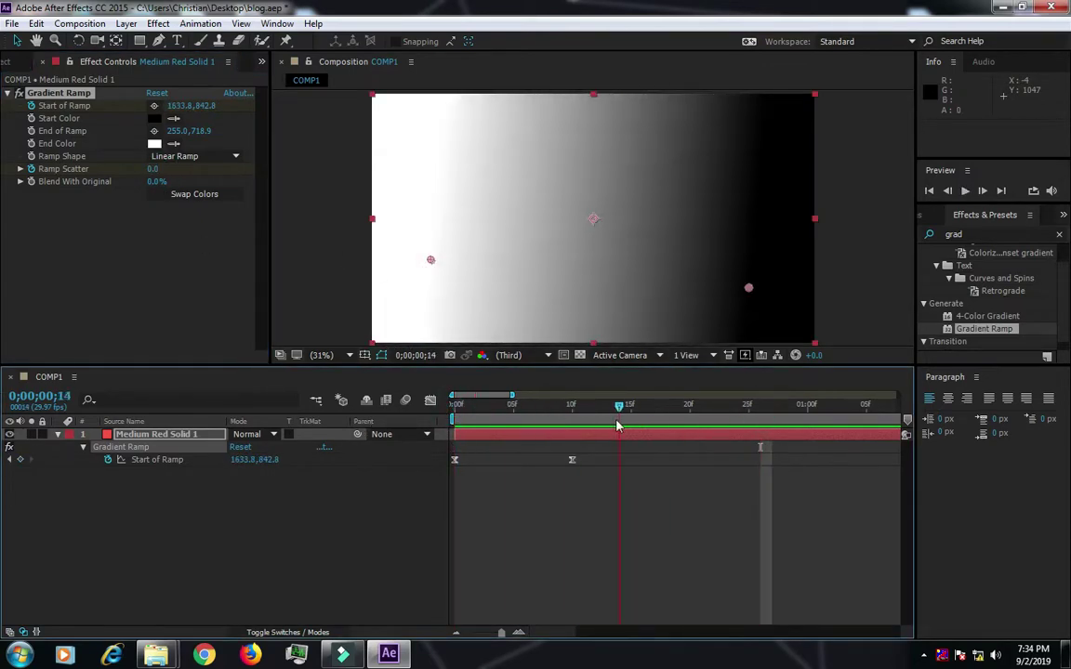
# - Move the gradient's end keyframes out to about 1:00 and preview the wipe
pyautogui.click(186, 434)
pyautogui.press('u')
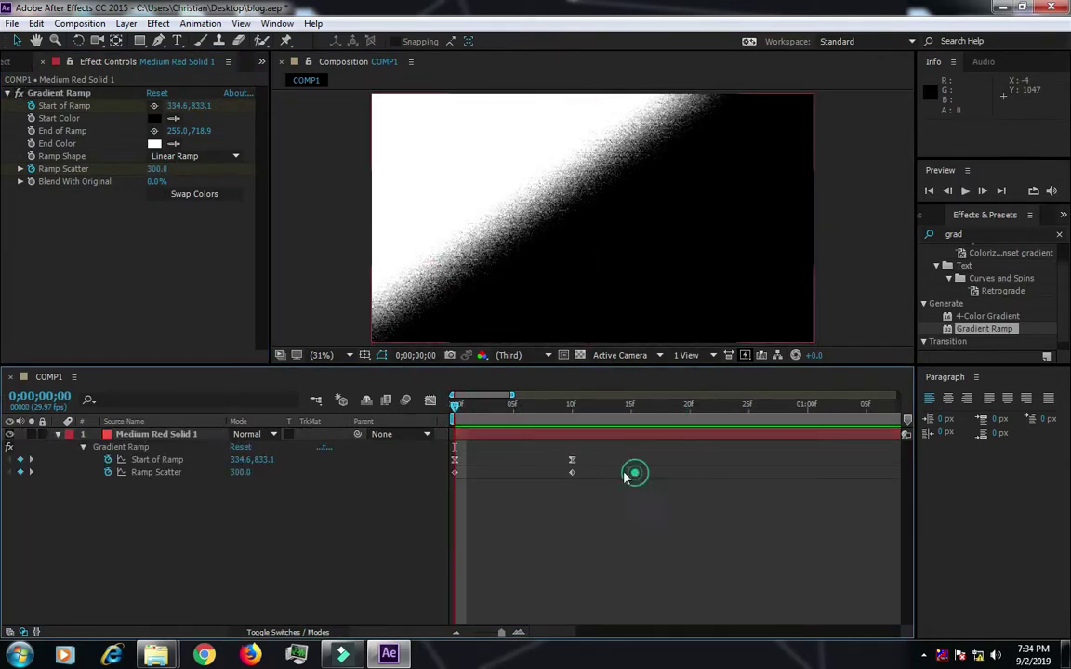
pyautogui.moveTo(602, 449); pyautogui.dragTo(557, 493)
pyautogui.moveTo(676, 466); pyautogui.dragTo(700, 465)
pyautogui.press('space')
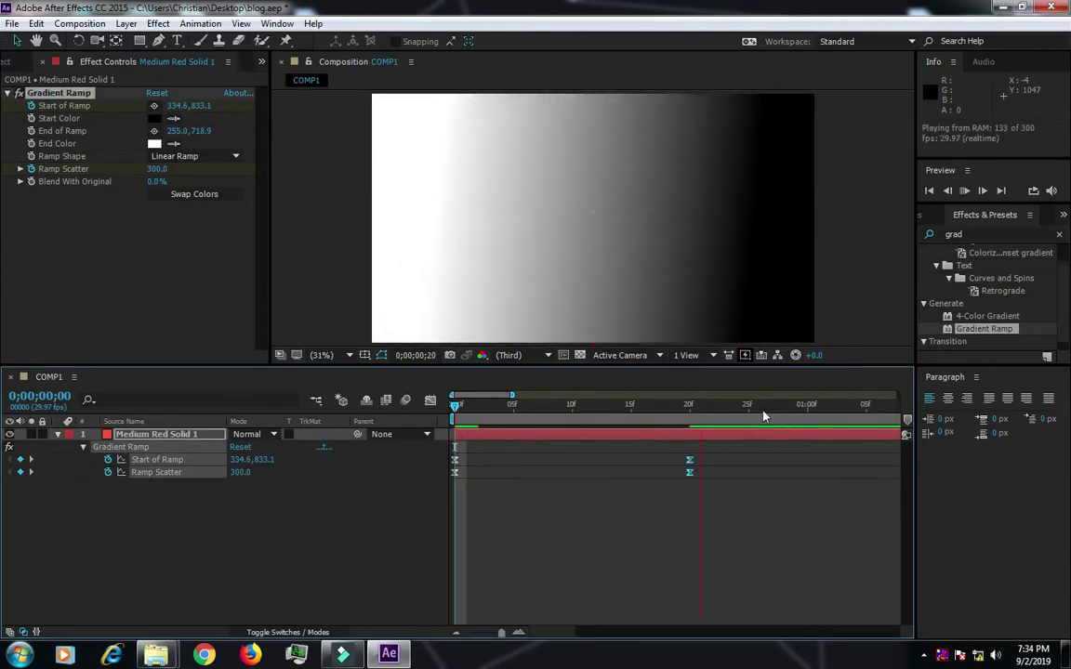
pyautogui.press('space')
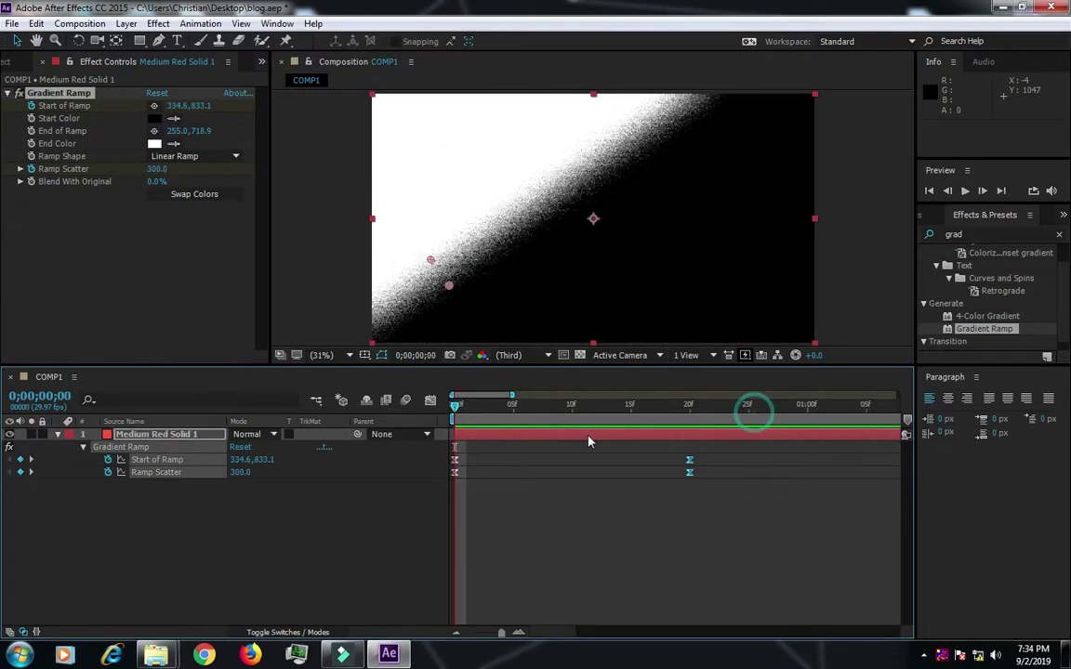
pyautogui.hotkey('ctrl', 'z')
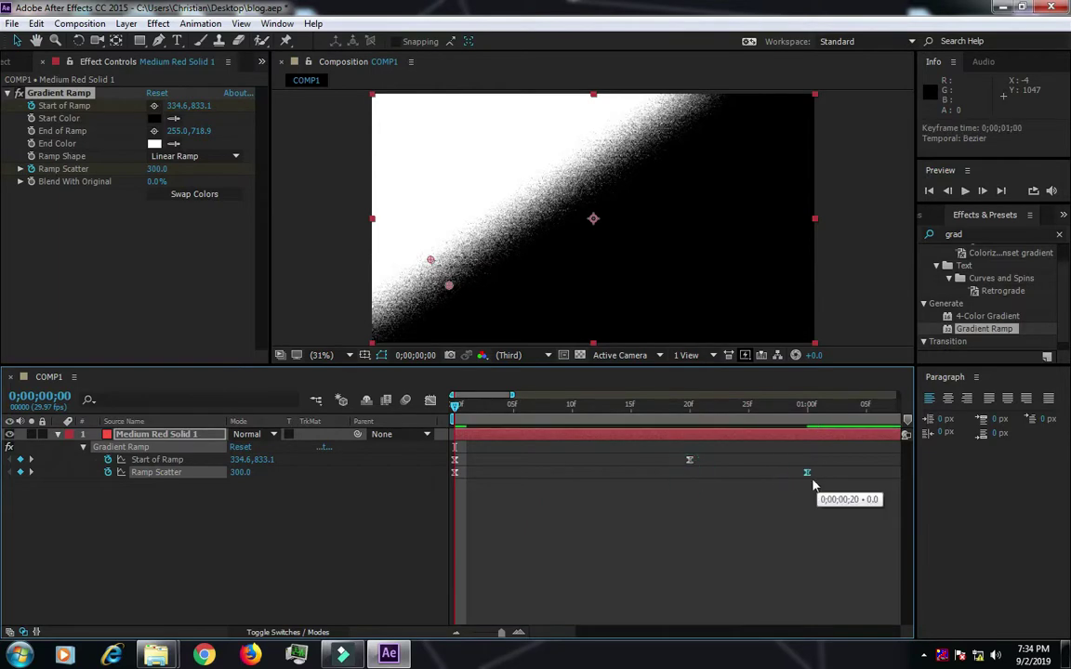
pyautogui.press('space')
pyautogui.click(677, 406)
pyautogui.press('space')
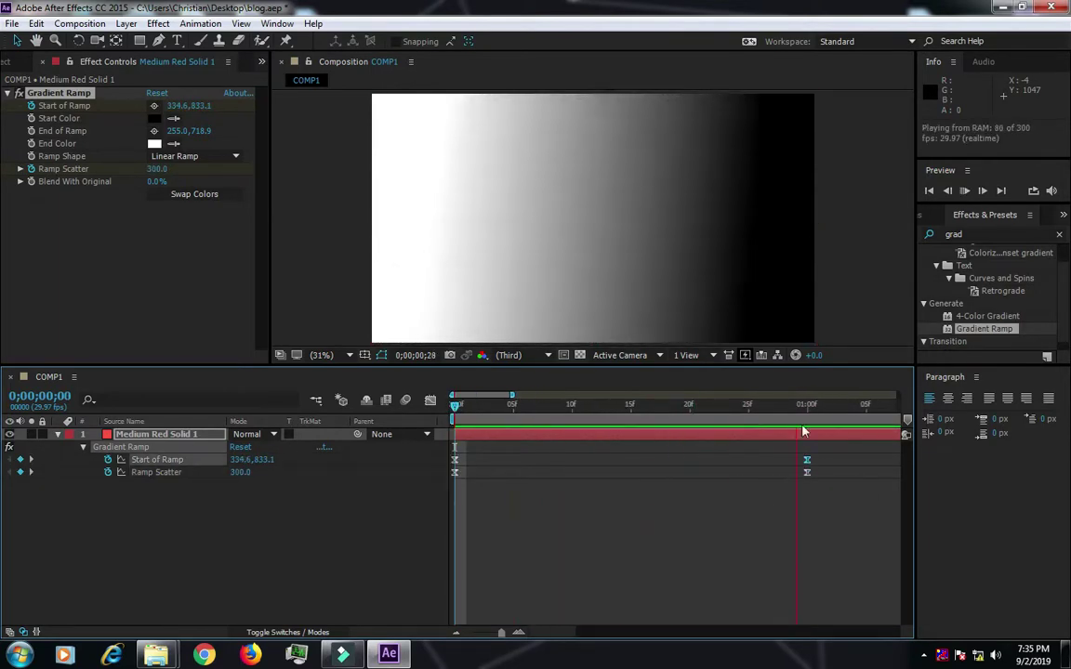
# - Save the project and bring the Project panel back into view
pyautogui.click(324, 529)
pyautogui.hotkey('ctrl', 's')
pyautogui.click(10, 63)
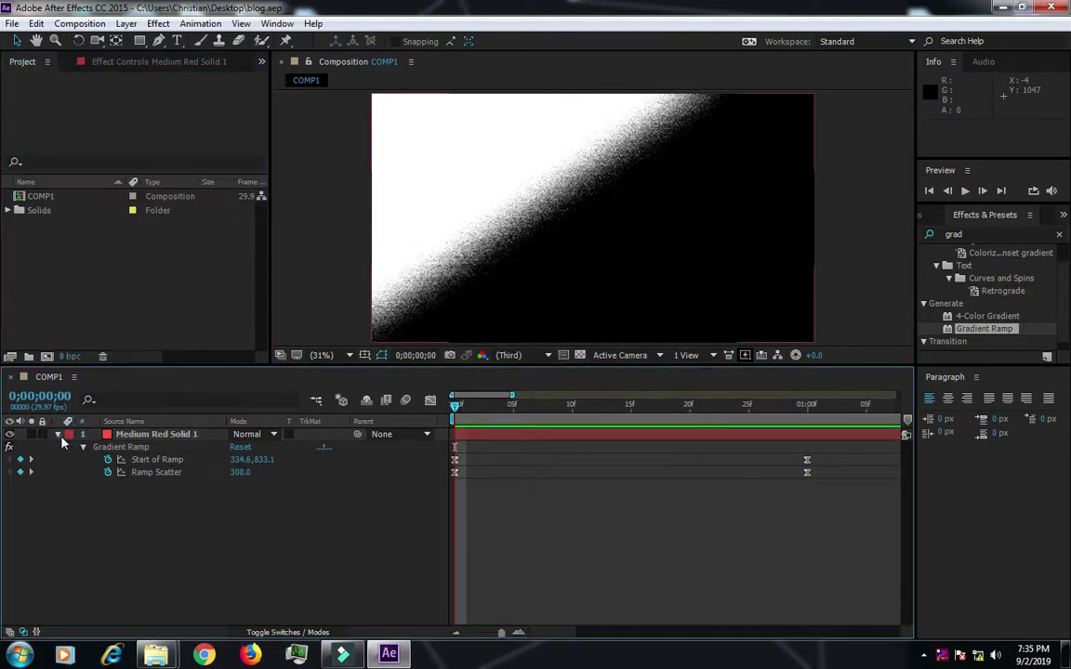
pyautogui.rightClick(159, 495)
# - Draw a small rectangle with no stroke and a black fill
pyautogui.moveTo(485, 174); pyautogui.dragTo(546, 223)
pyautogui.click(430, 40)
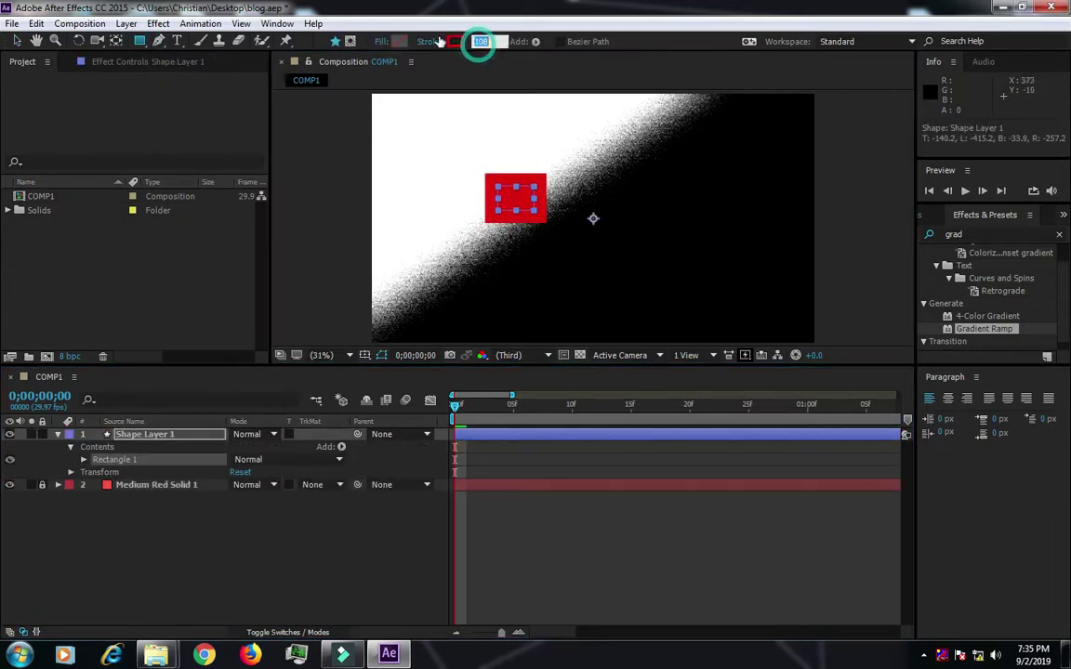
pyautogui.click(459, 286)
pyautogui.click(397, 41)
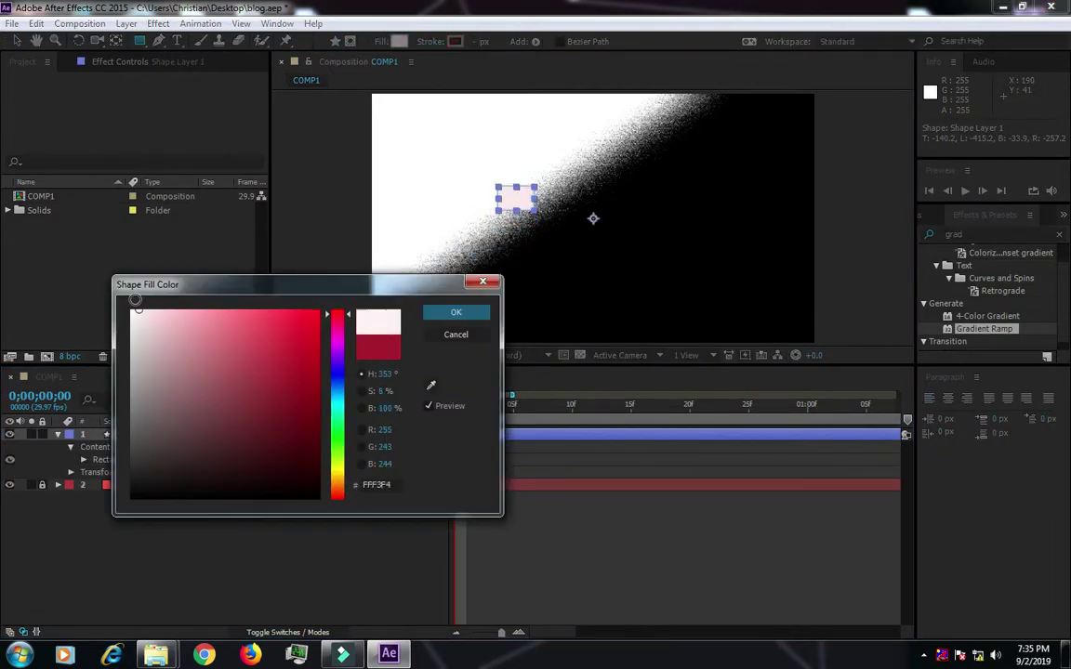
pyautogui.click(450, 312)
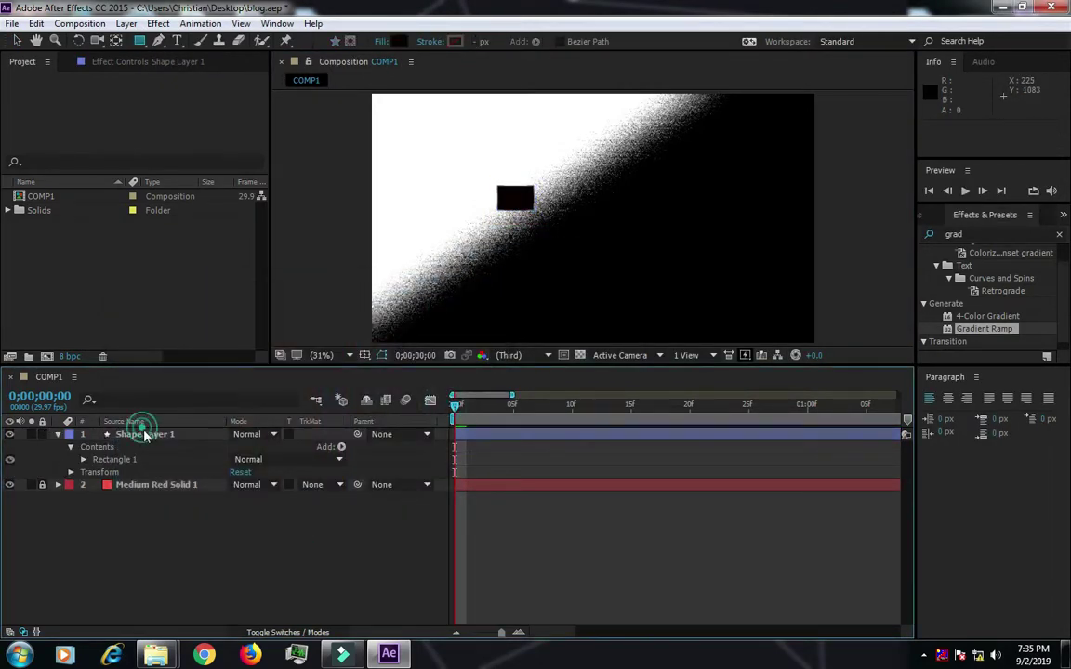
# - Reveal Position and adjust the rectangle's start and end positions at frames 0 and 15
pyautogui.press('p')
pyautogui.press('space')
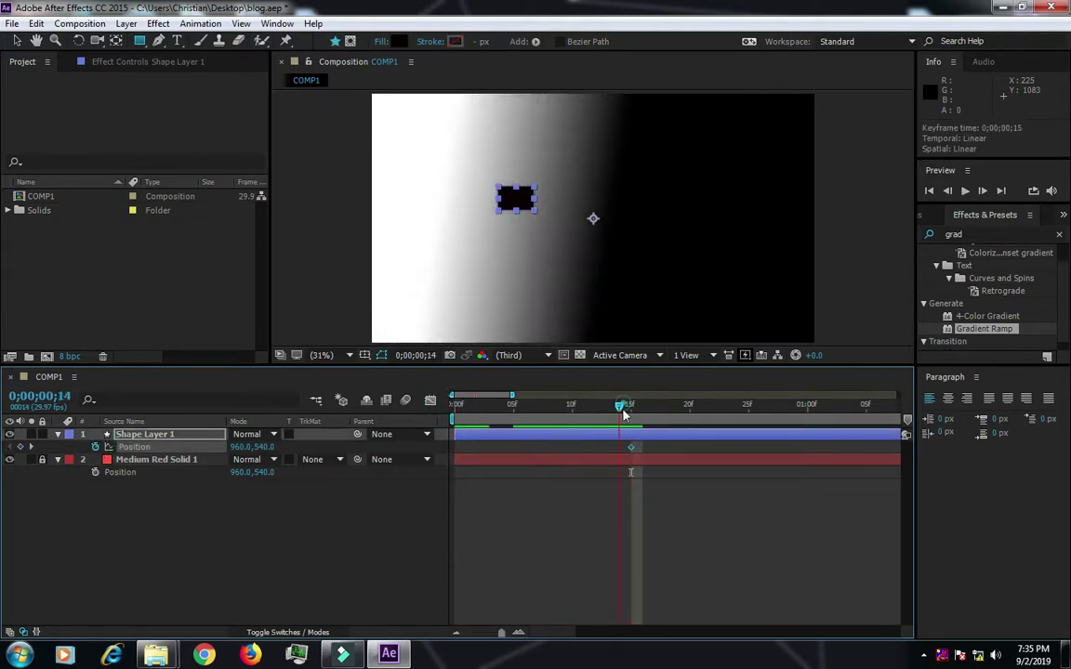
pyautogui.press('space')
pyautogui.moveTo(456, 205); pyautogui.dragTo(335, 206)
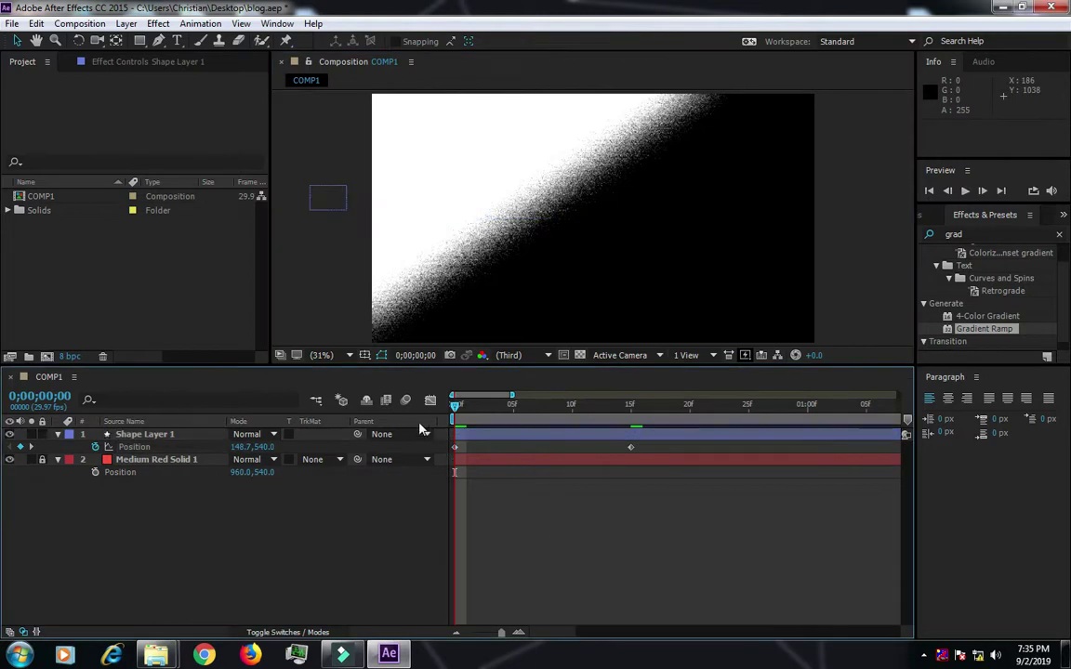
pyautogui.press('k')
pyautogui.moveTo(591, 218); pyautogui.dragTo(537, 213)
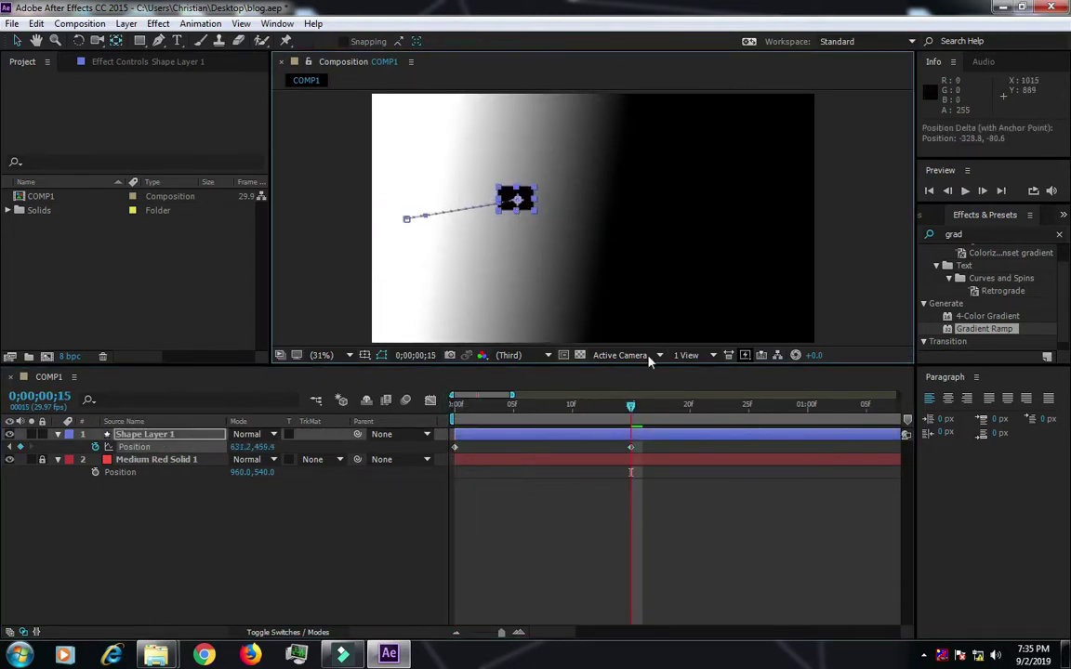
pyautogui.press('Home')
pyautogui.hotkey('ctrl', 'z')
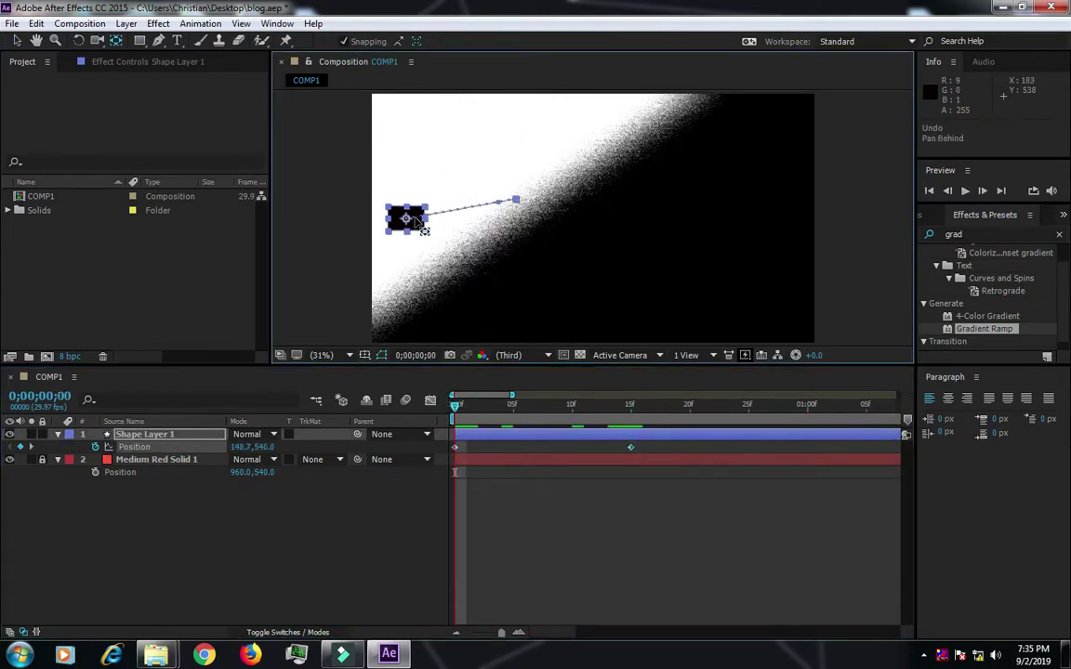
# - Raise the rectangle and push both keyframes left so it starts off-screen, then preview
pyautogui.moveTo(253, 448); pyautogui.dragTo(281, 343)
pyautogui.moveTo(472, 455); pyautogui.dragTo(450, 454)
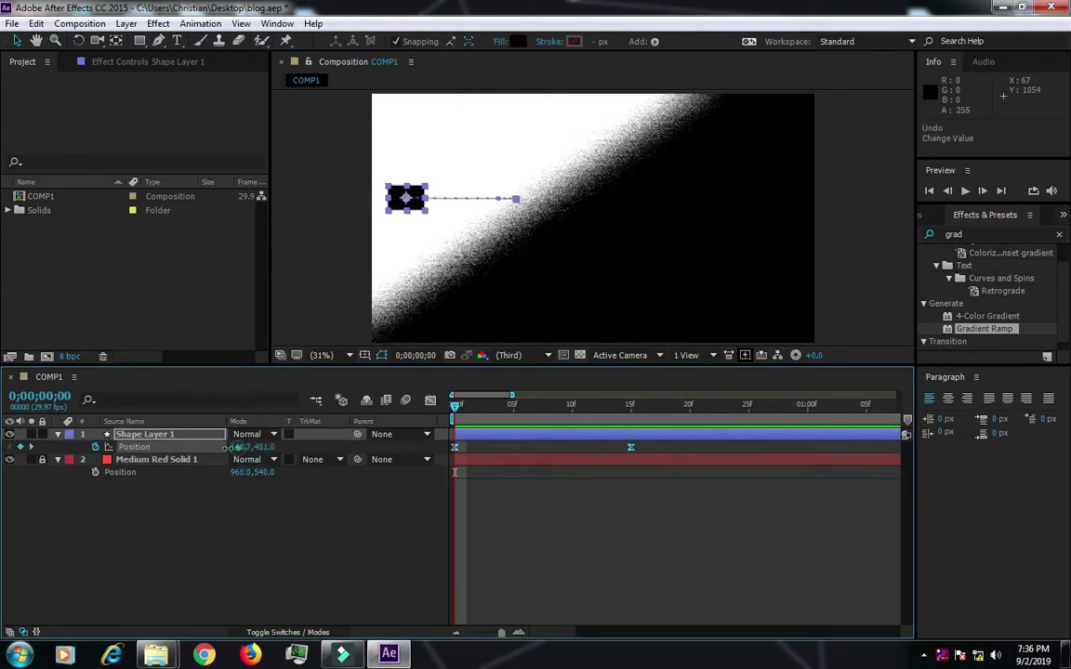
pyautogui.moveTo(240, 450); pyautogui.dragTo(186, 451)
pyautogui.press('space')
pyautogui.press('space')
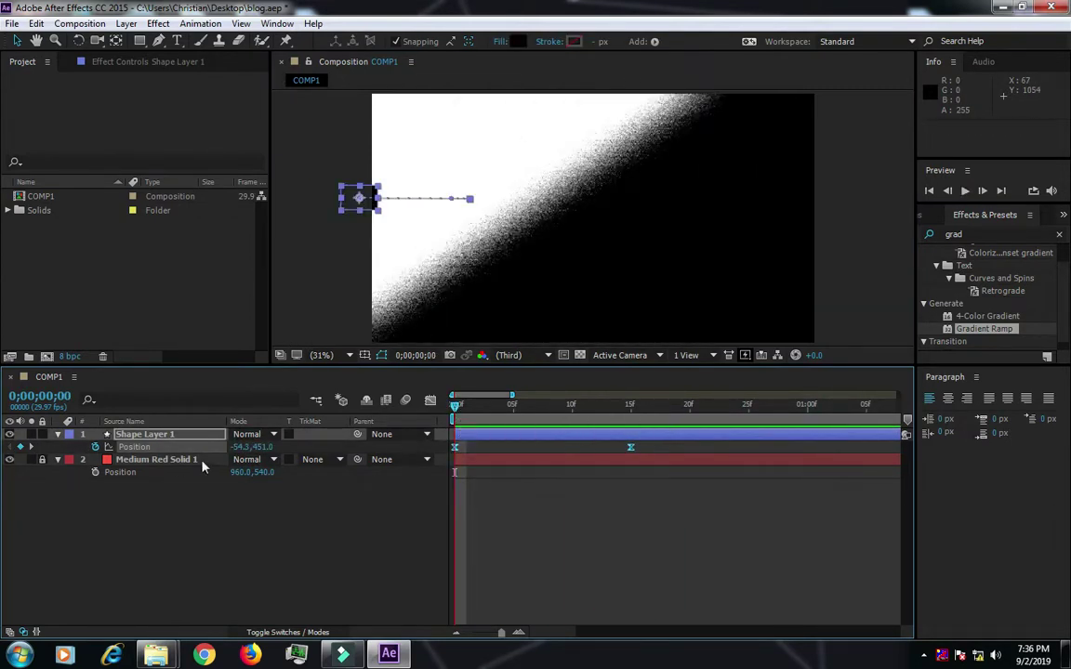
pyautogui.click(631, 406)
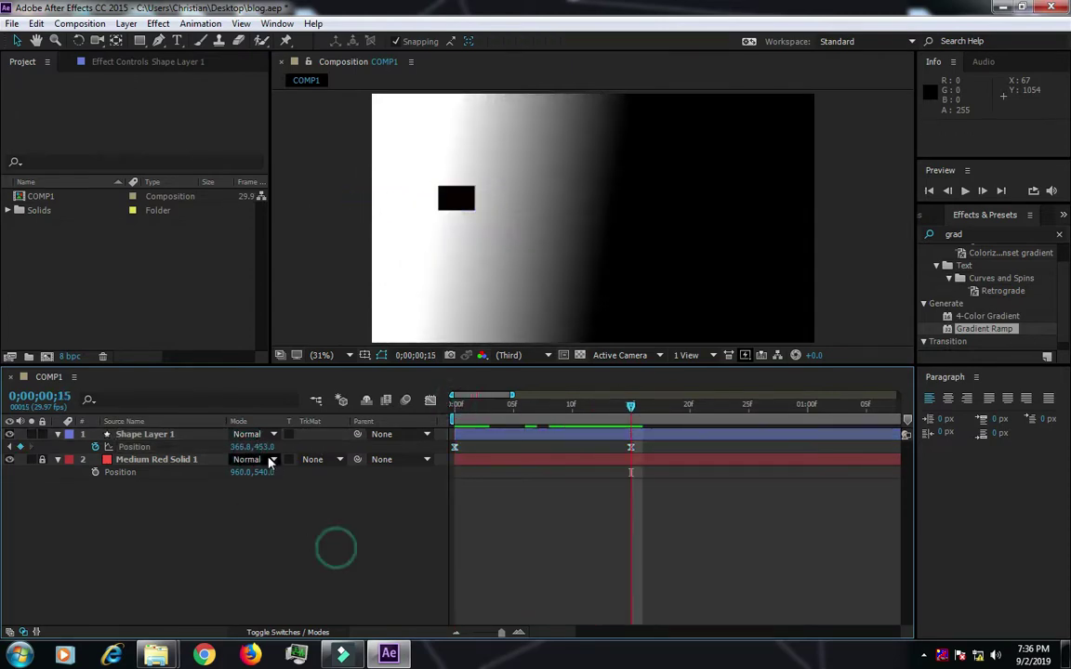
pyautogui.press('space')
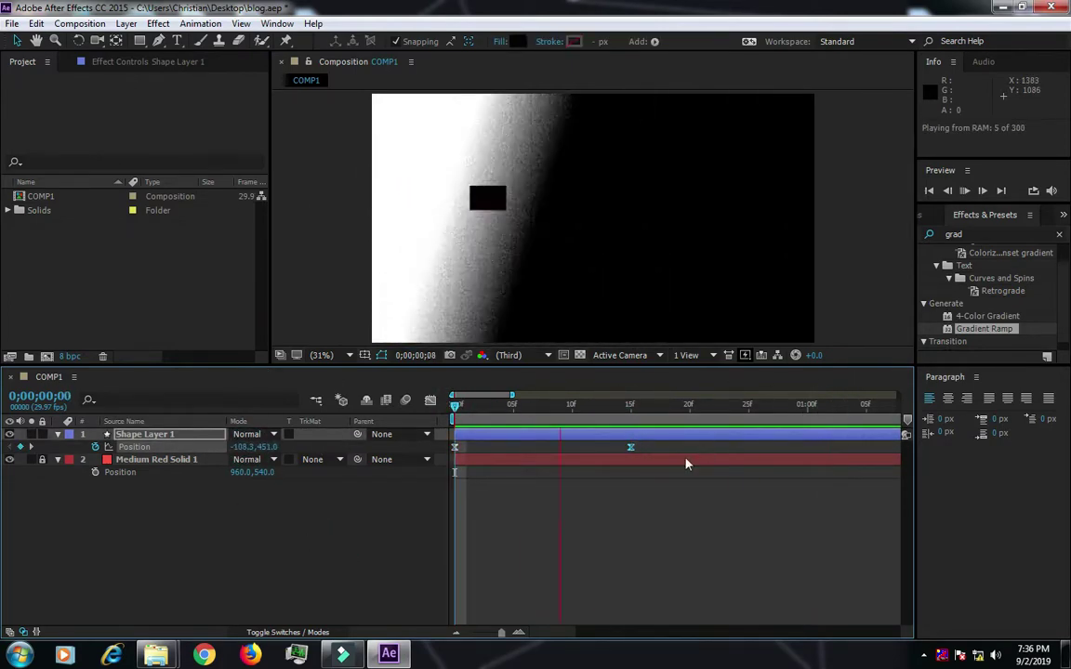
# - In the speed graph, reshape the Position easing into a sharp decay and preview
pyautogui.press('space')
pyautogui.press('pagedown')
pyautogui.hotkey('shift', 'F3')
pyautogui.moveTo(502, 587); pyautogui.dragTo(457, 586)
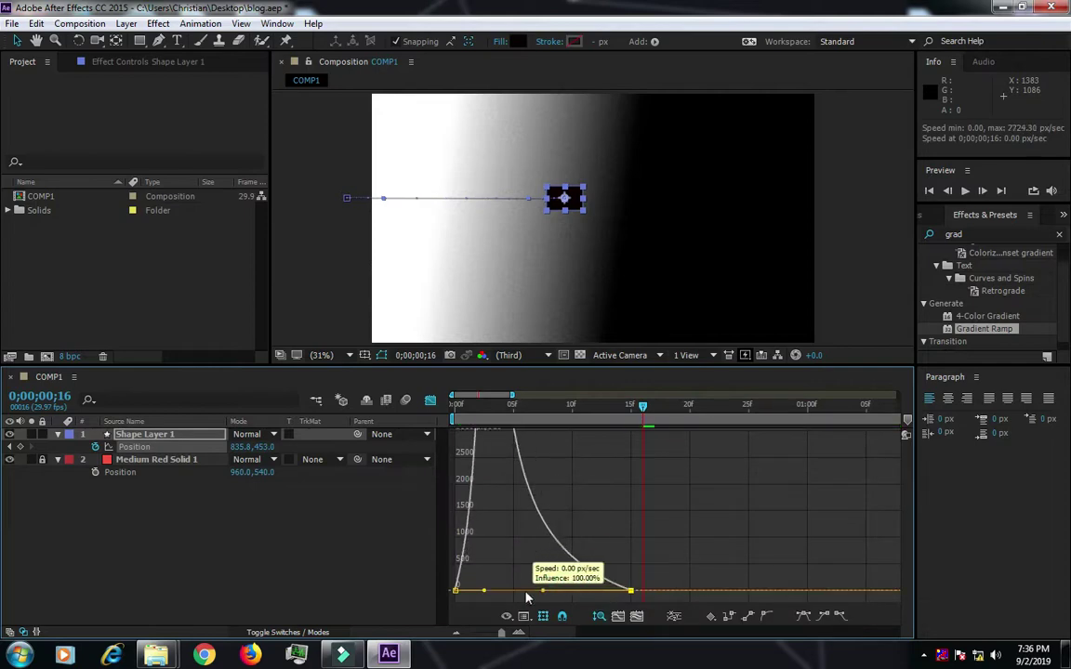
pyautogui.press('space')
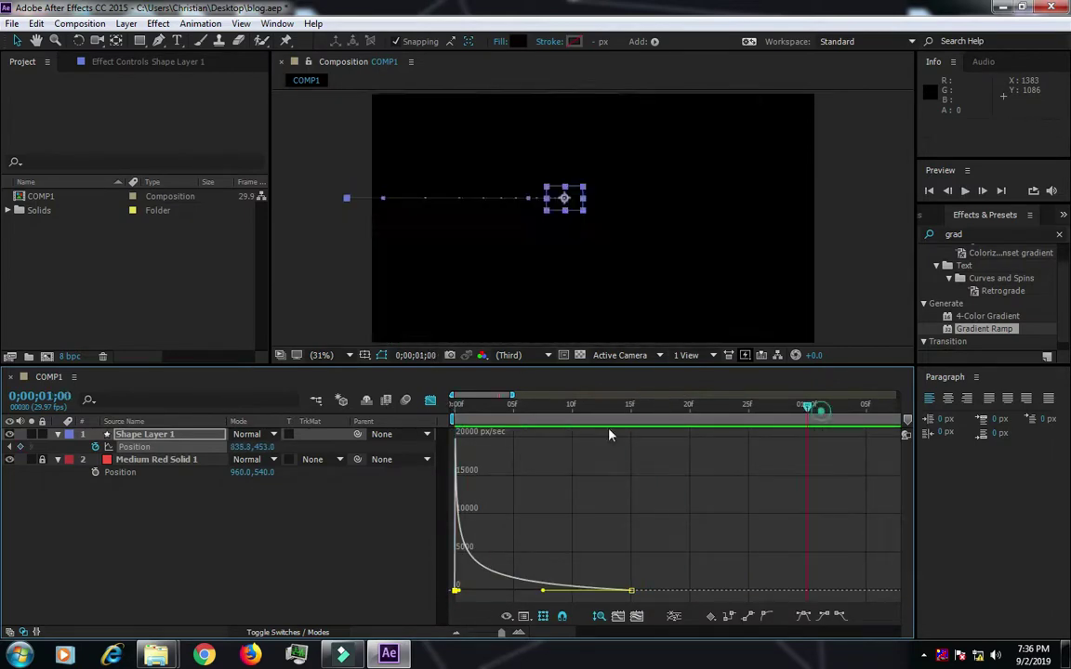
pyautogui.moveTo(571, 590); pyautogui.dragTo(630, 590)
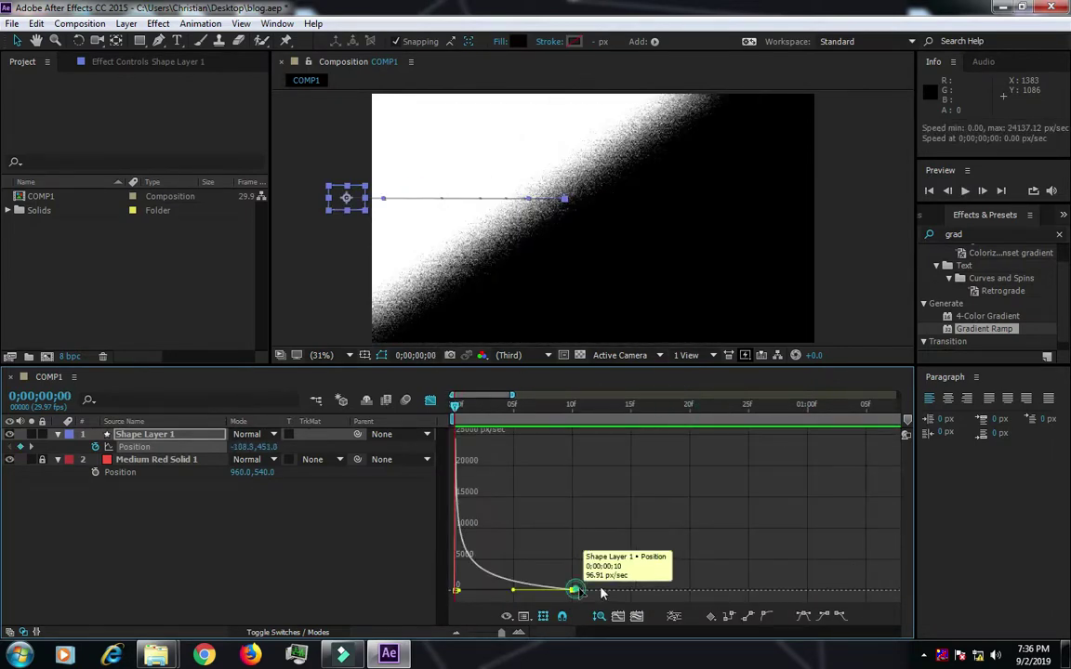
pyautogui.click(819, 410)
pyautogui.press('Home')
# - Make the speed start slow and spike into the arrival keyframe at frame 15
pyautogui.moveTo(542, 589); pyautogui.dragTo(467, 593)
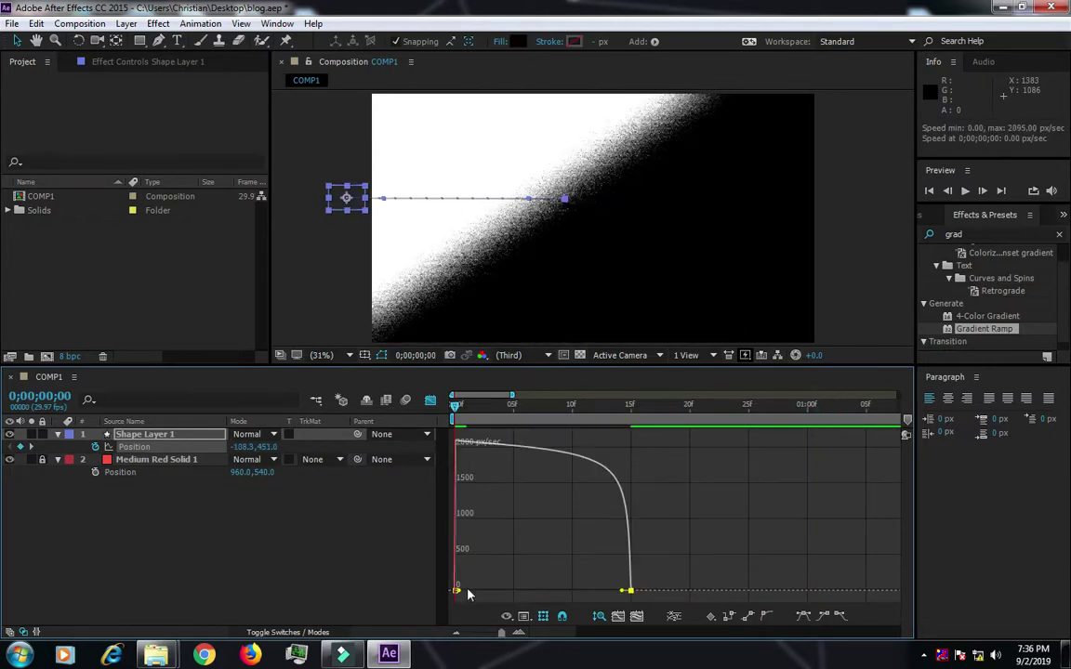
pyautogui.press('space')
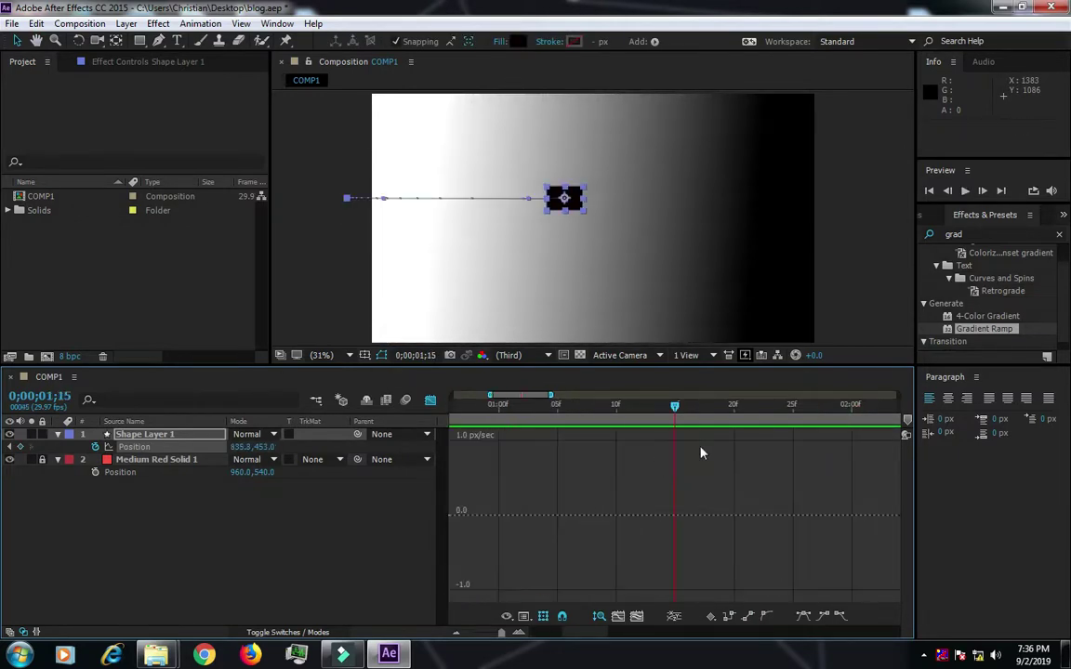
pyautogui.press('space')
pyautogui.moveTo(630, 590)
pyautogui.mouseDown()
pyautogui.moveTo(570, 590)
pyautogui.moveTo(632, 566)
pyautogui.mouseUp()
pyautogui.press('space')
pyautogui.press('space')
pyautogui.click(807, 414)
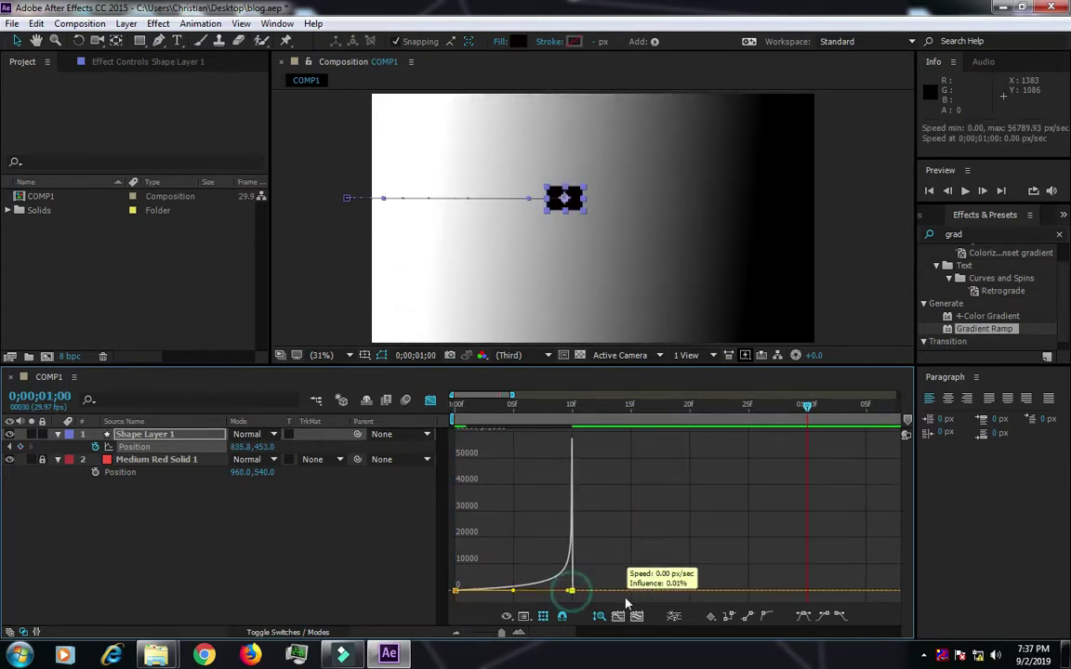
pyautogui.moveTo(570, 590); pyautogui.dragTo(630, 590)
pyautogui.press('Home')
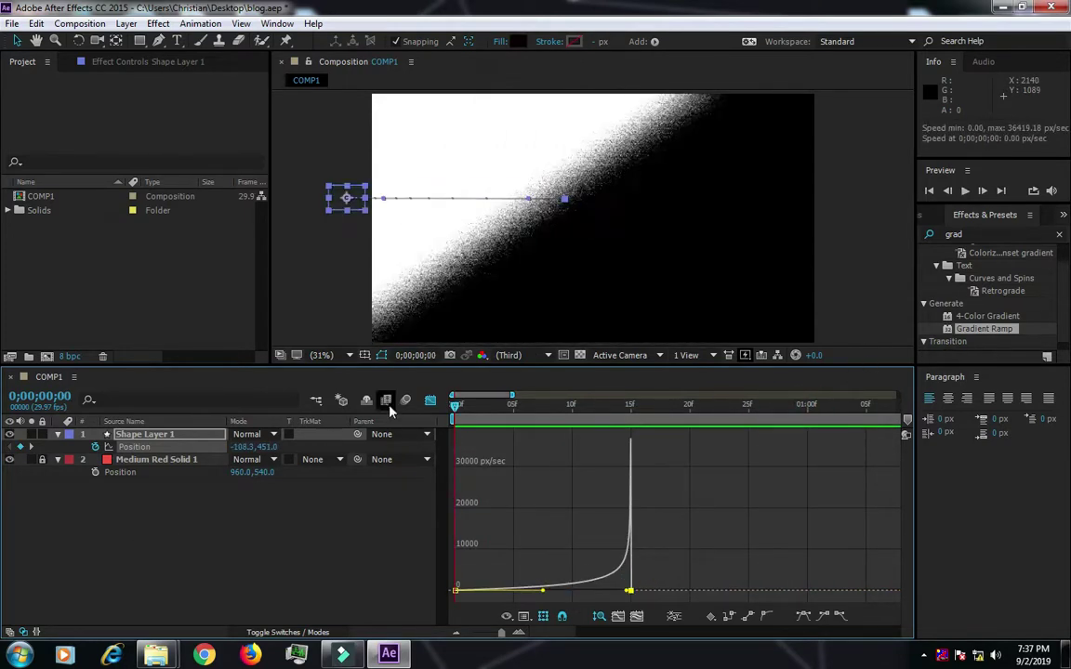
# - Return to layer bars and duplicate Shape Layer 1 as Shape Layer 2
pyautogui.click(388, 407)
pyautogui.click(172, 434)
pyautogui.hotkey('ctrl', 'd')
# - Preview both rectangles and delay Shape Layer 2 to start at frame 3
pyautogui.press('p')
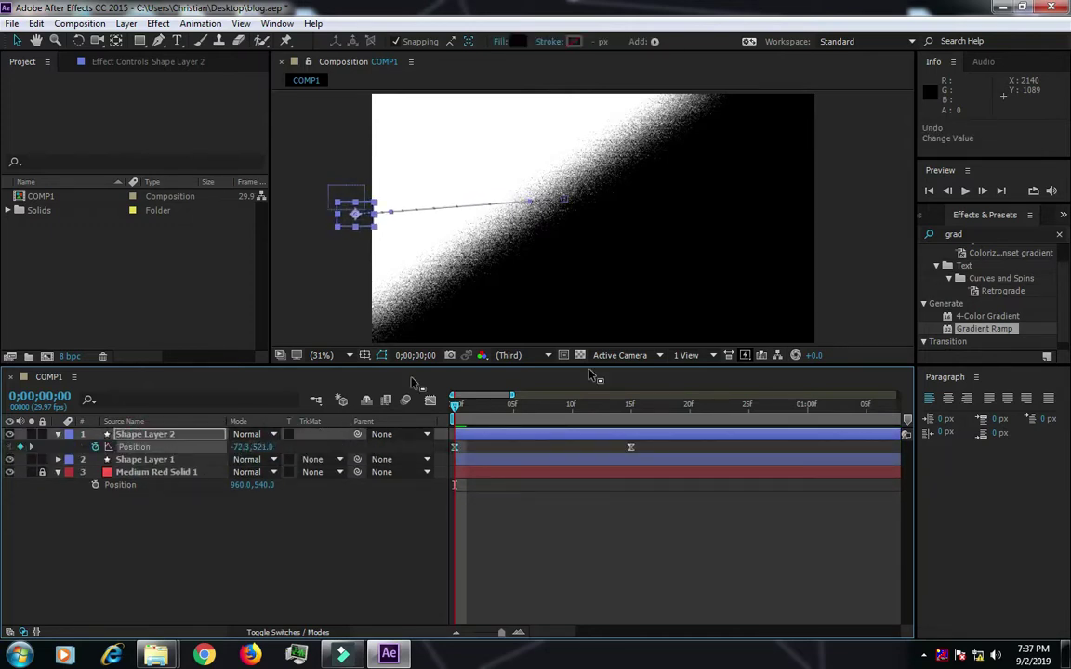
pyautogui.press('space')
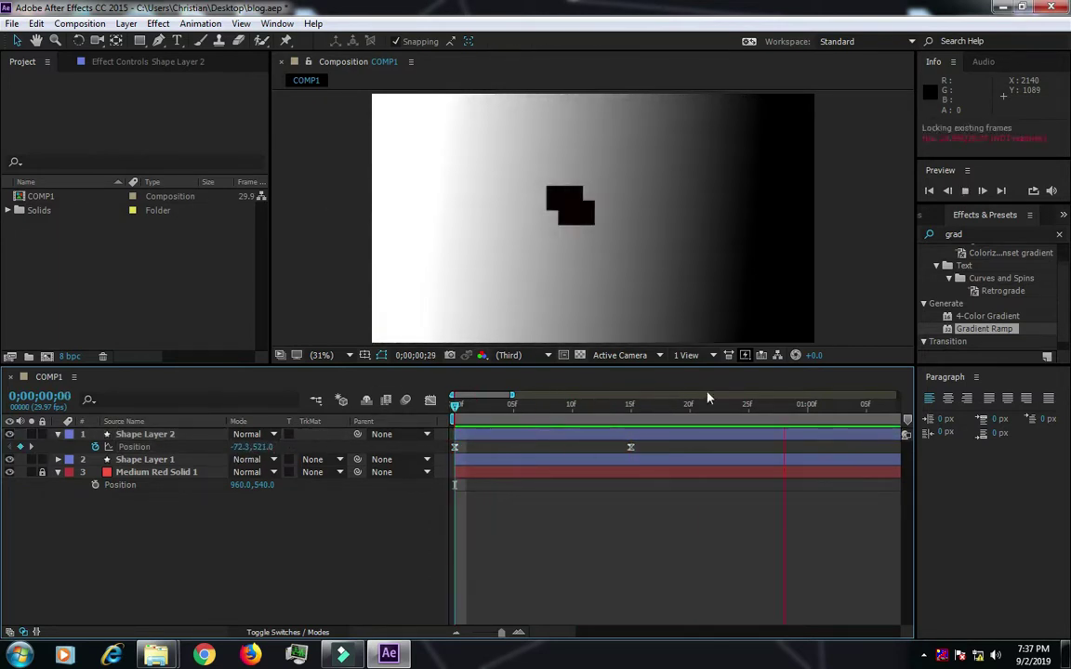
pyautogui.click(400, 459)
pyautogui.moveTo(471, 434); pyautogui.dragTo(536, 444)
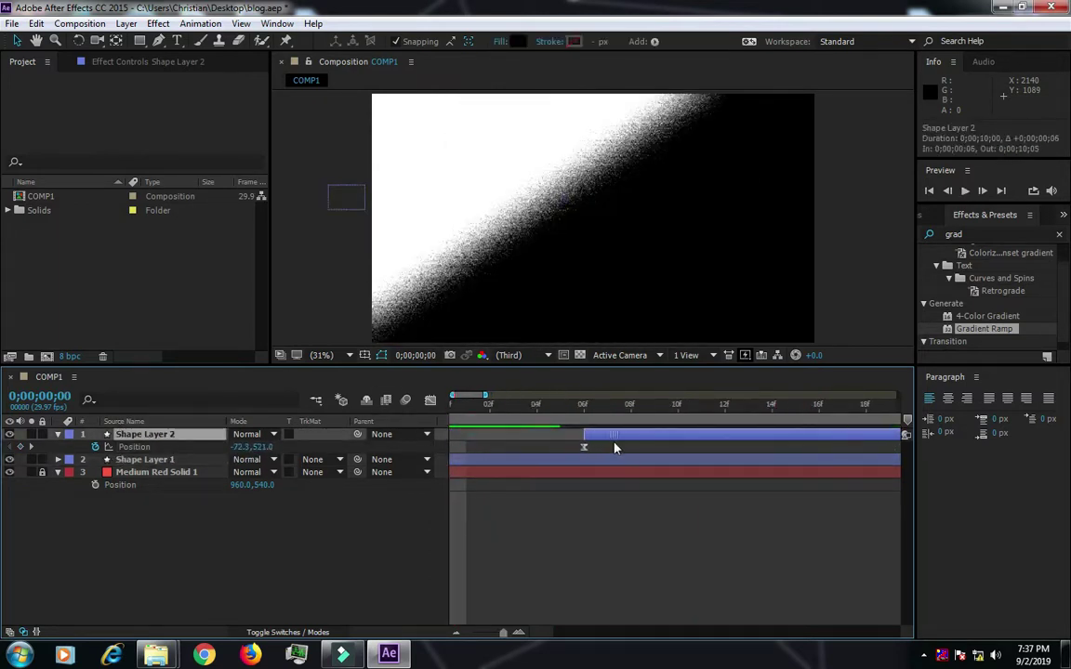
pyautogui.scroll(1, 570, 446)
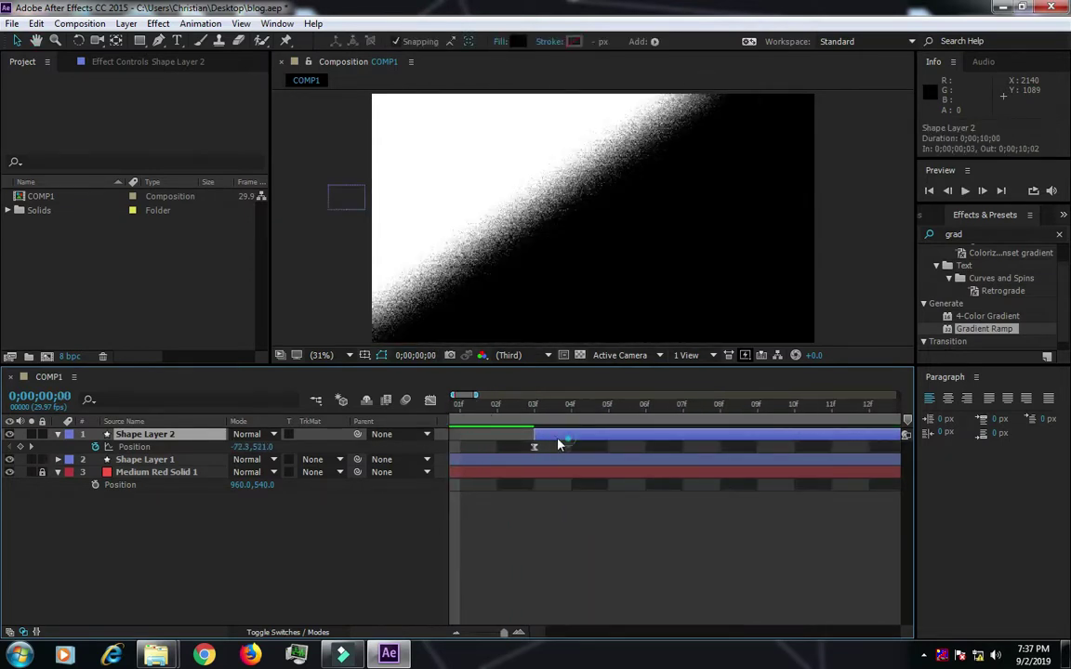
pyautogui.scroll(-2, 557, 446)
# - Flatten Shape Layer 1's easing to constant speed and delete Shape Layer 2
pyautogui.click(514, 459)
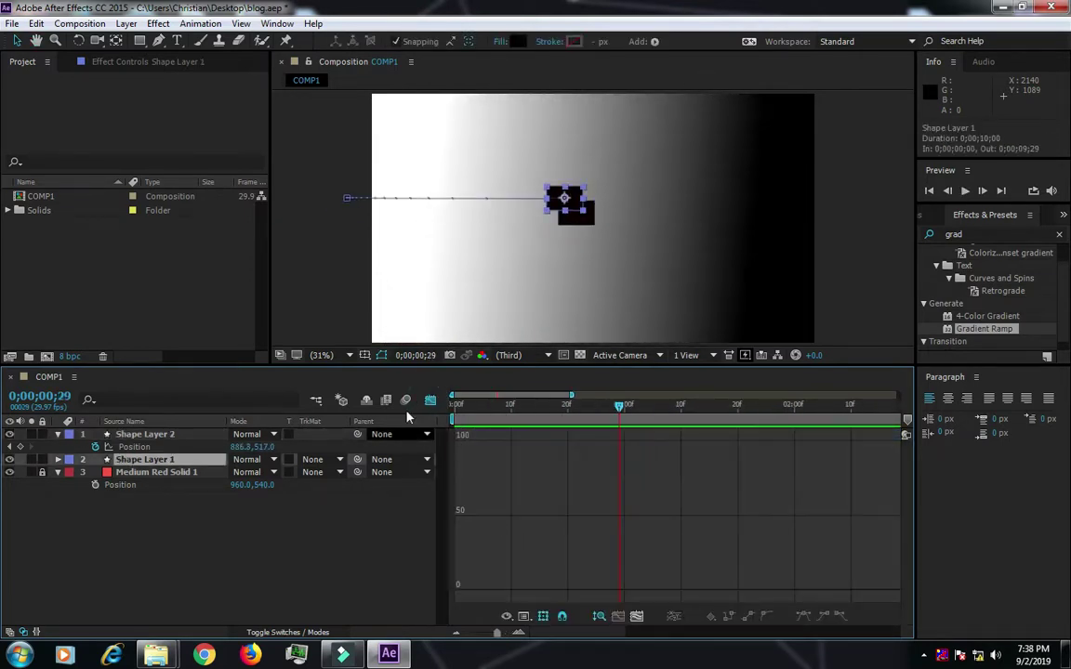
pyautogui.press('p')
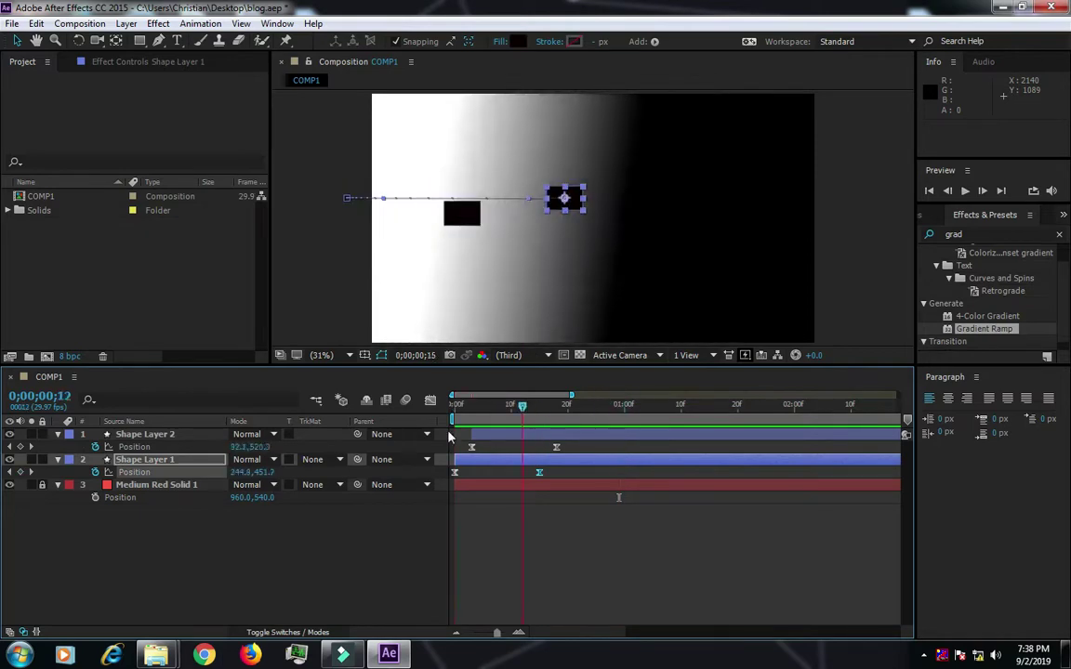
pyautogui.hotkey('shift', 'F3')
pyautogui.moveTo(499, 593); pyautogui.dragTo(493, 596)
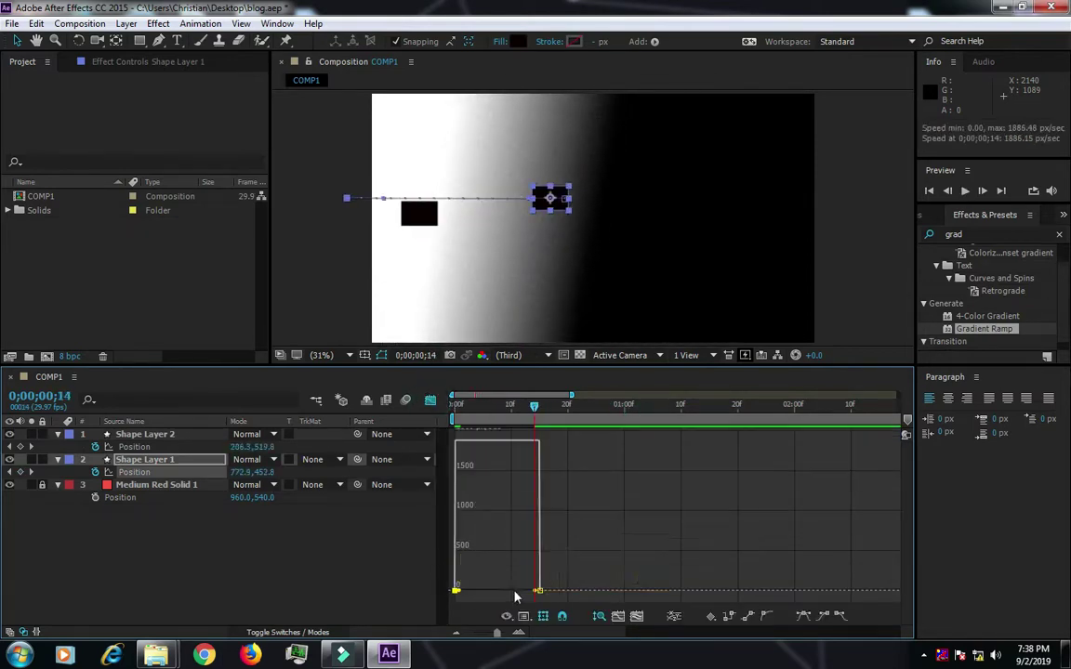
pyautogui.click(316, 435)
pyautogui.press('Delete')
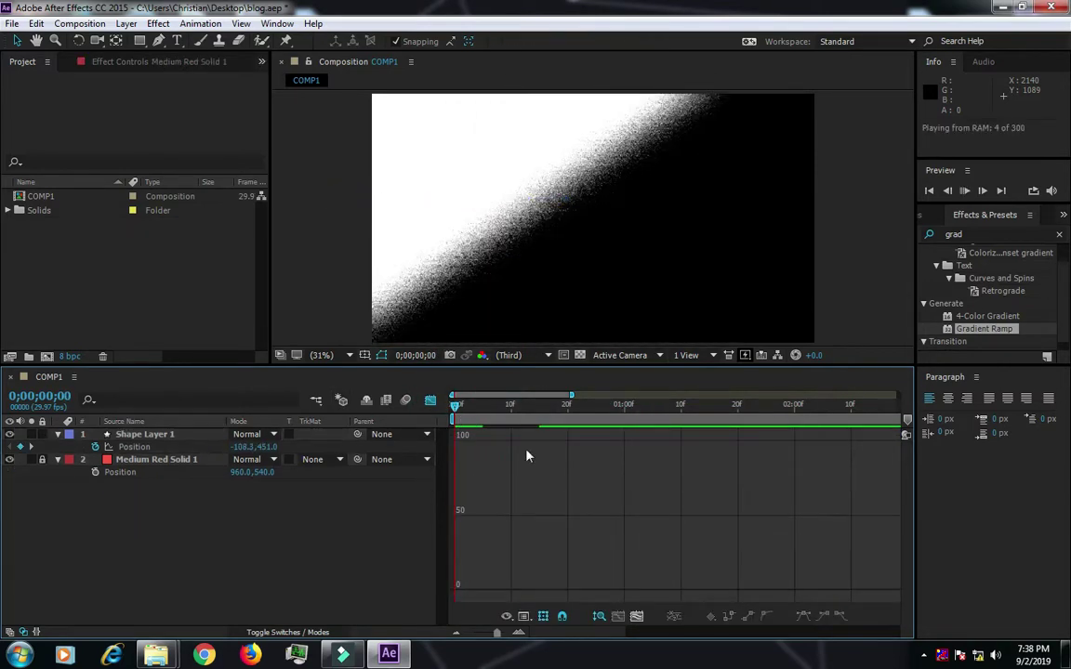
# - Move Shape Layer 1's arrival keyframe to frame 20 and preview the slide
pyautogui.hotkey('shift', 'F3')
pyautogui.click(538, 447)
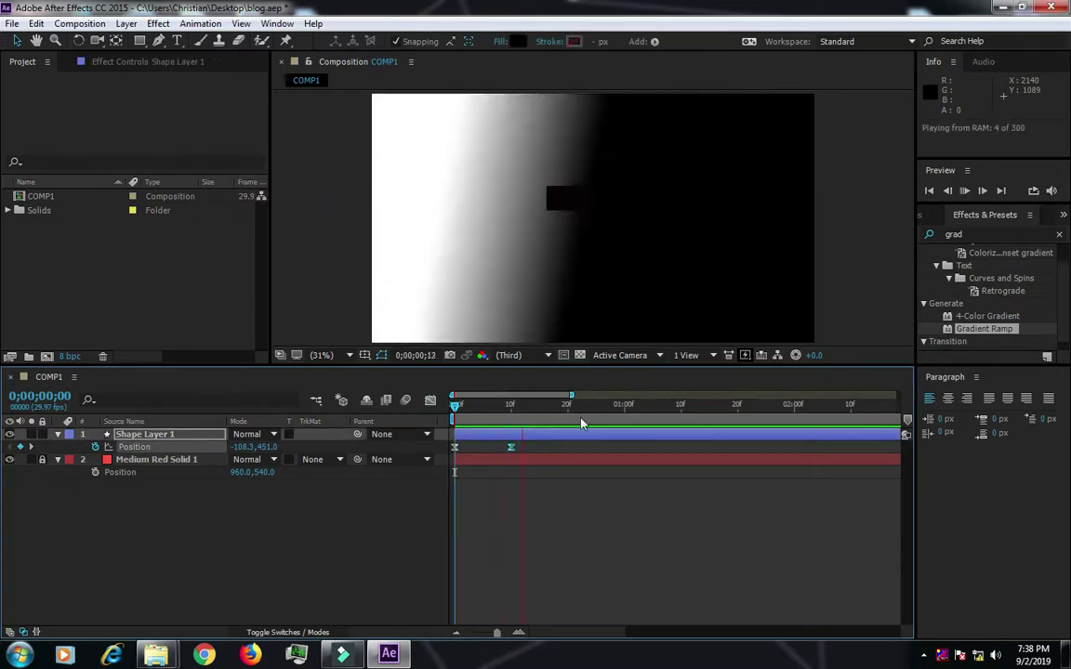
pyautogui.moveTo(575, 459); pyautogui.dragTo(569, 459)
pyautogui.press('space')
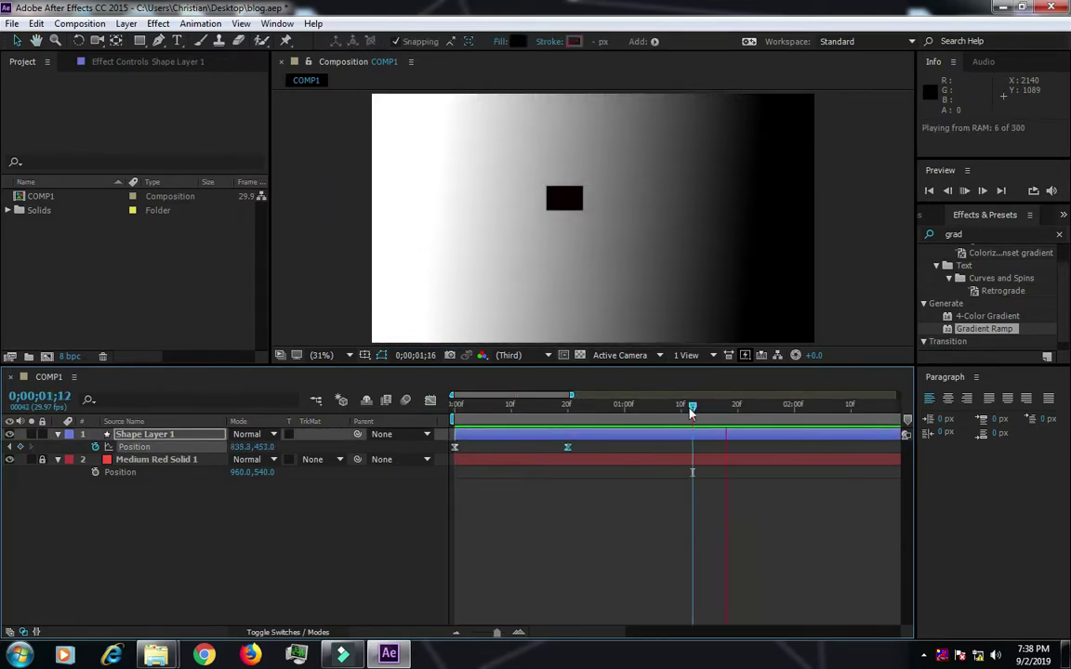
pyautogui.click(616, 410)
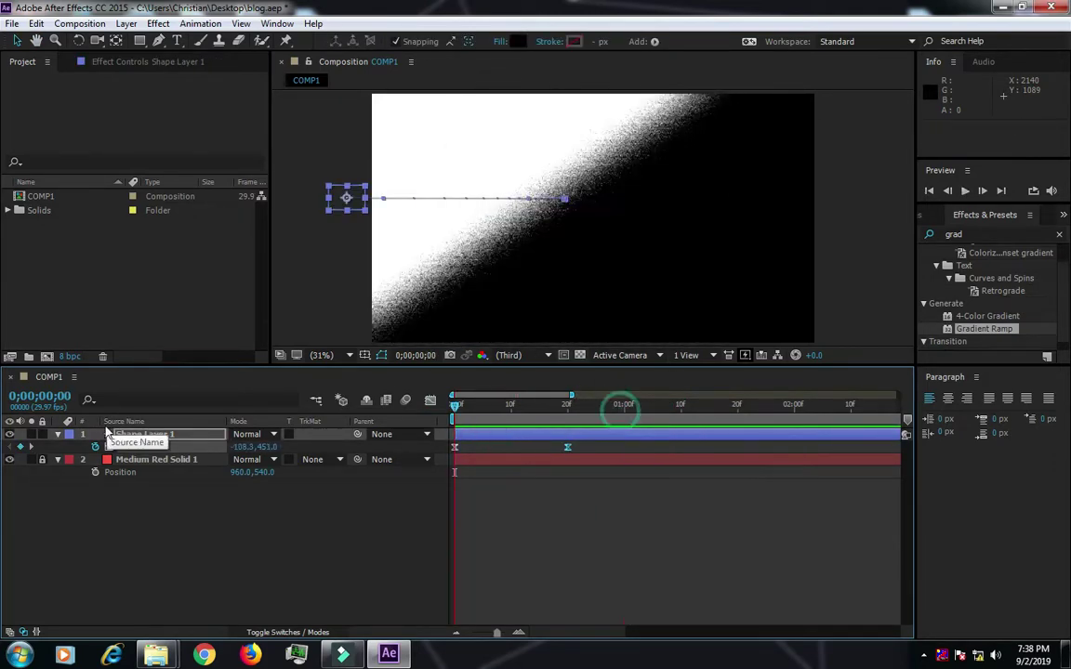
# - Duplicate Shape Layer 1 as a new Shape Layer 2 and preview both rectangles
pyautogui.hotkey('ctrl', 'd')
pyautogui.press('p')
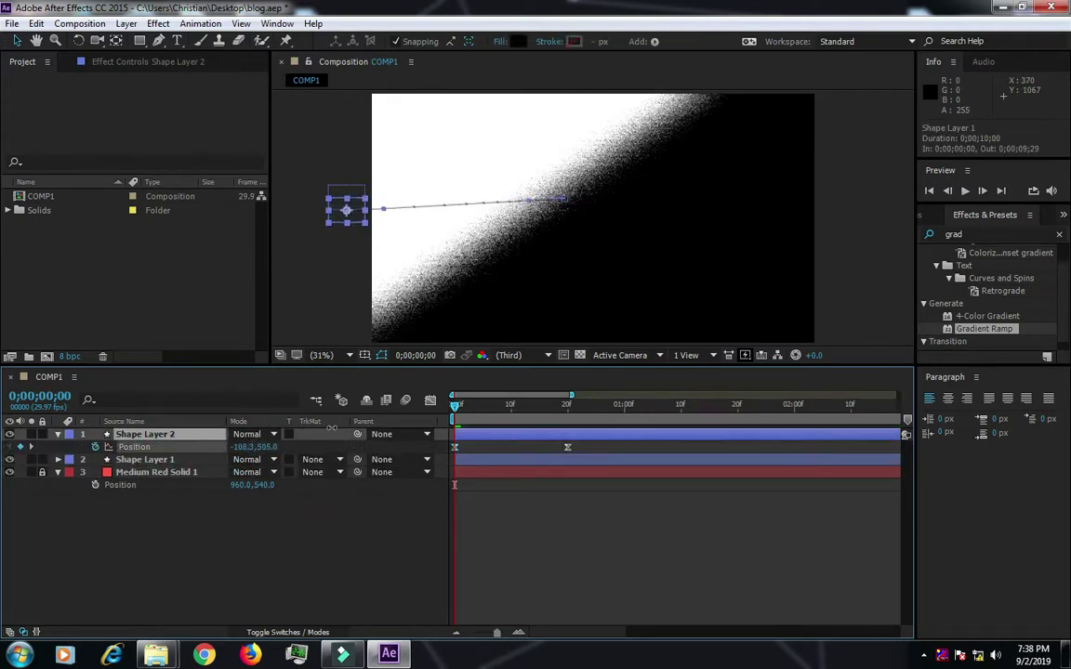
pyautogui.press('space')
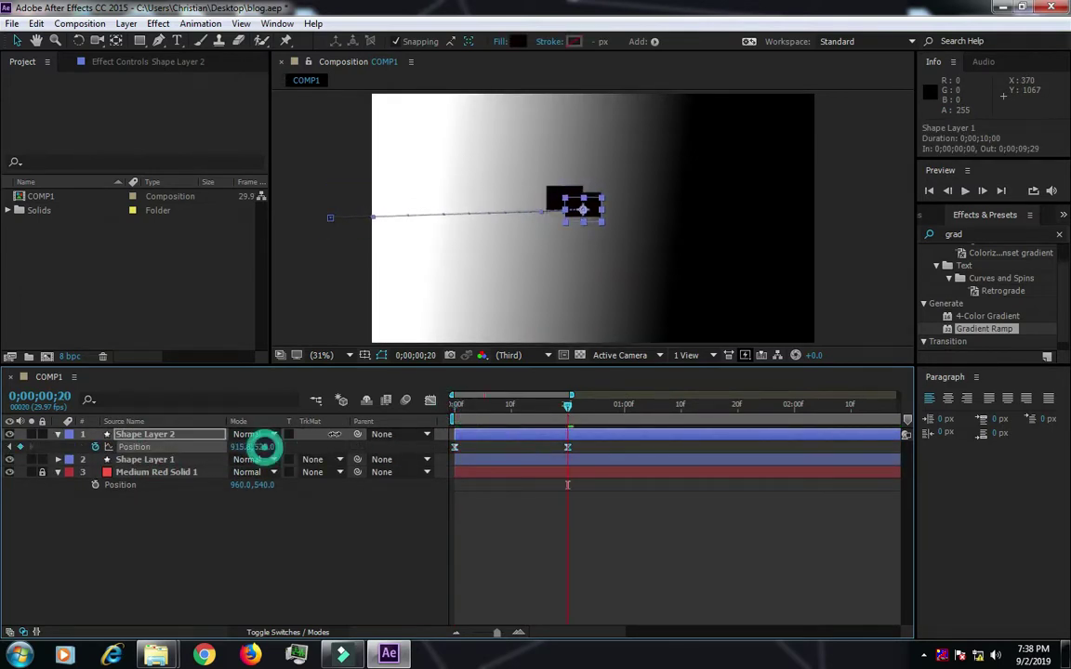
pyautogui.press('space')
pyautogui.scroll(5, 480, 437)
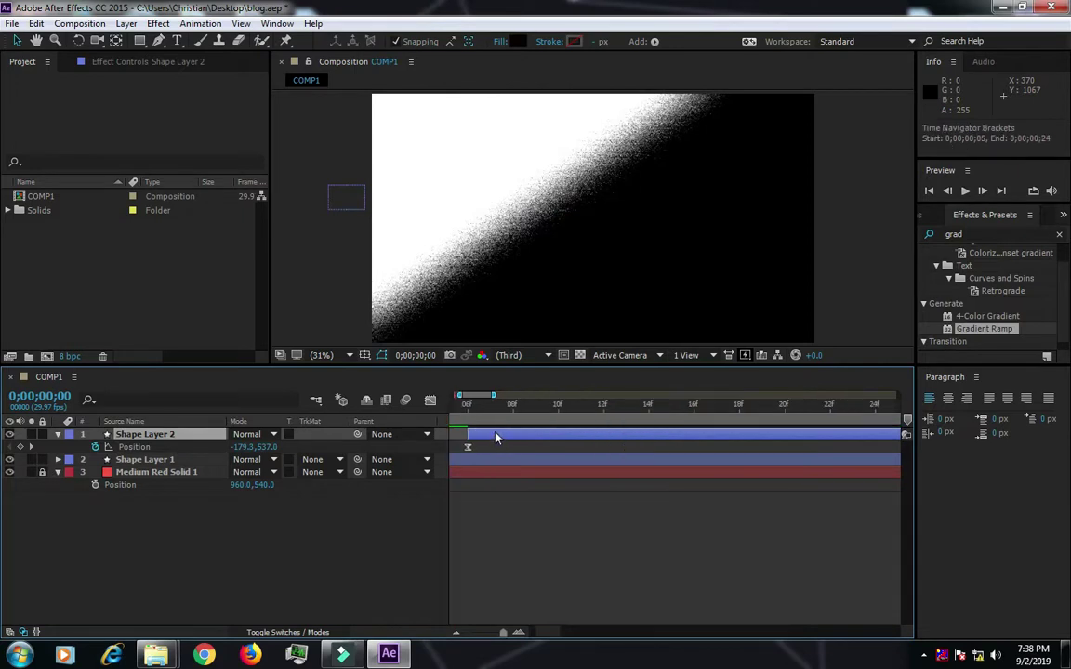
pyautogui.press('space')
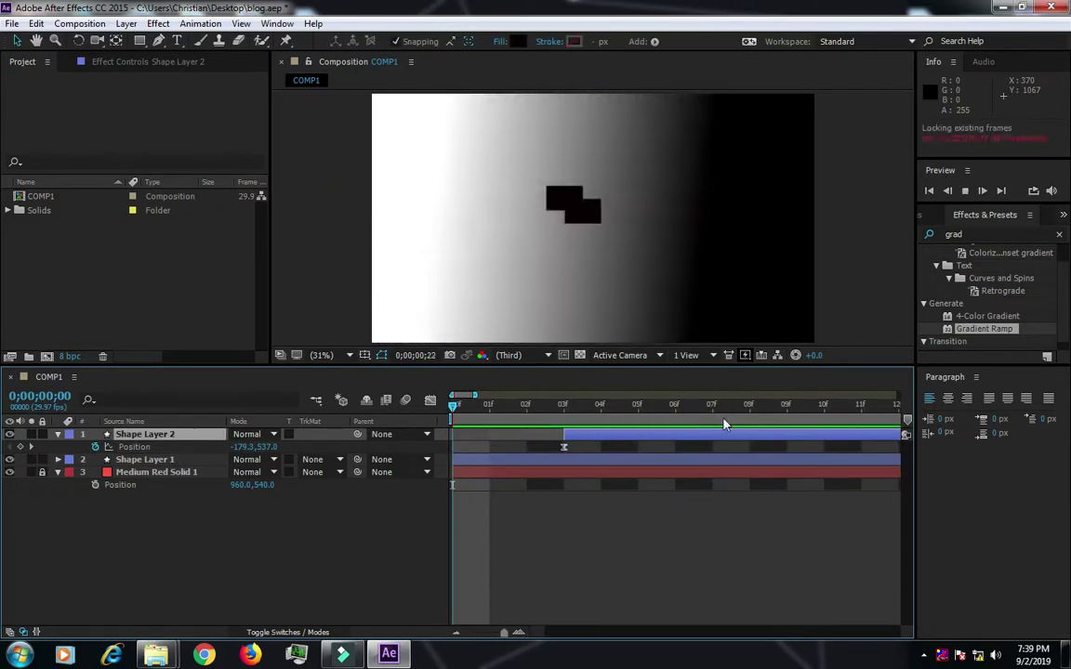
pyautogui.press('space')
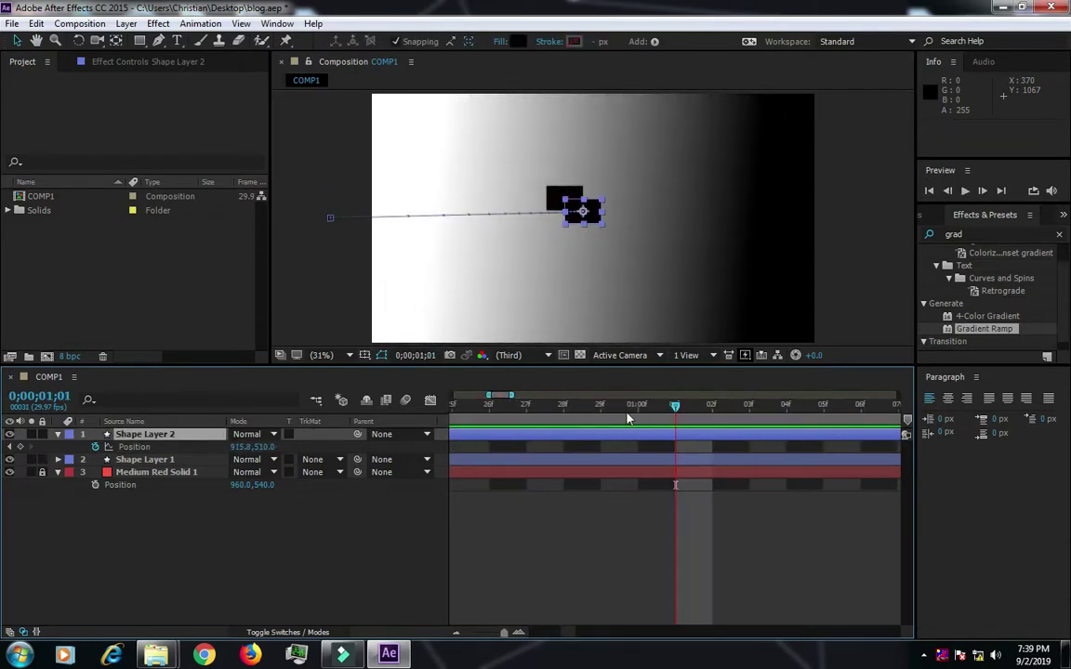
# - Fit the full duration in the timeline at frame 0 and collapse Shape Layer 2
pyautogui.click(430, 399)
pyautogui.hotkey('shift', 'F3')
pyautogui.press(';')
pyautogui.press('Home')
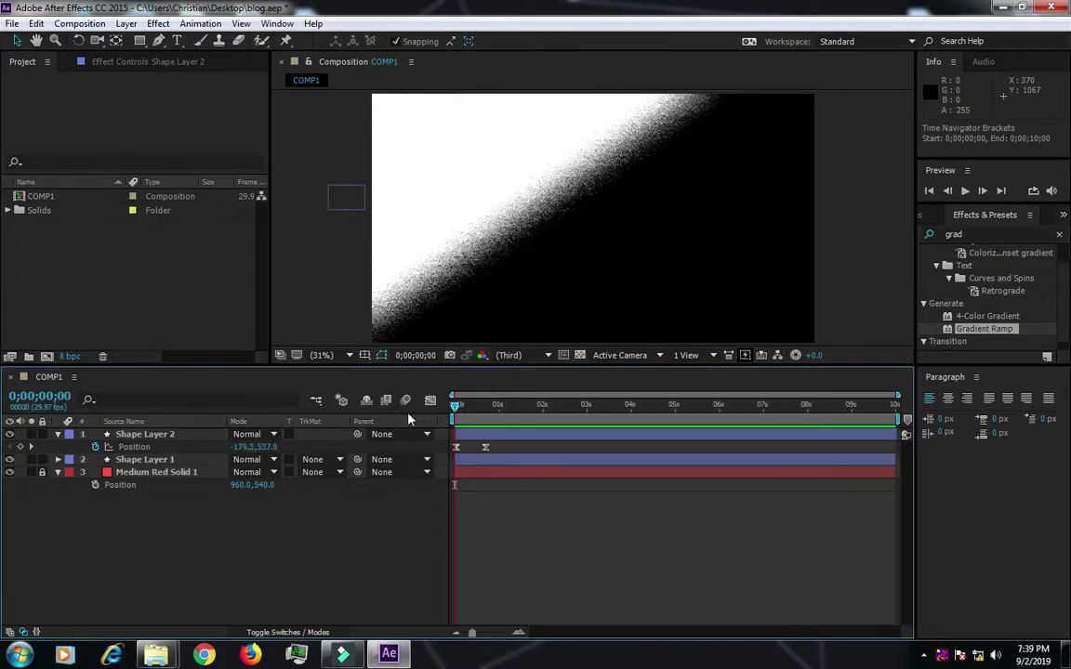
pyautogui.click(58, 434)
pyautogui.rightClick(177, 446)
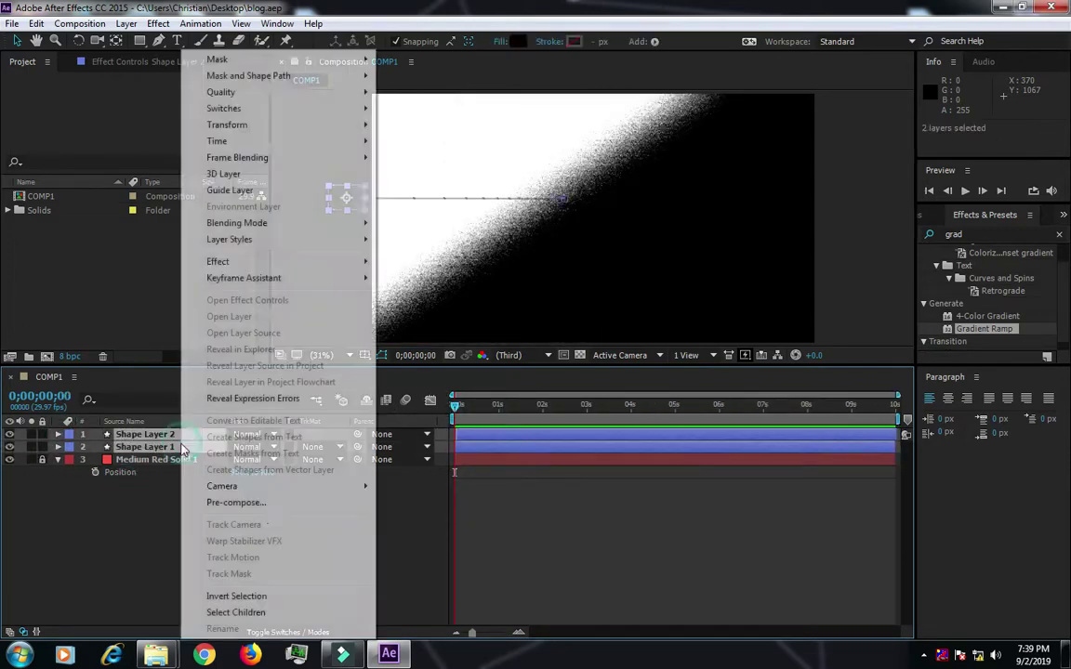
# - Add a Twist to Shape Layer 1's rectangle, trying then undoing a -29 Angle
pyautogui.press('Escape')
pyautogui.click(163, 448)
pyautogui.click(58, 447)
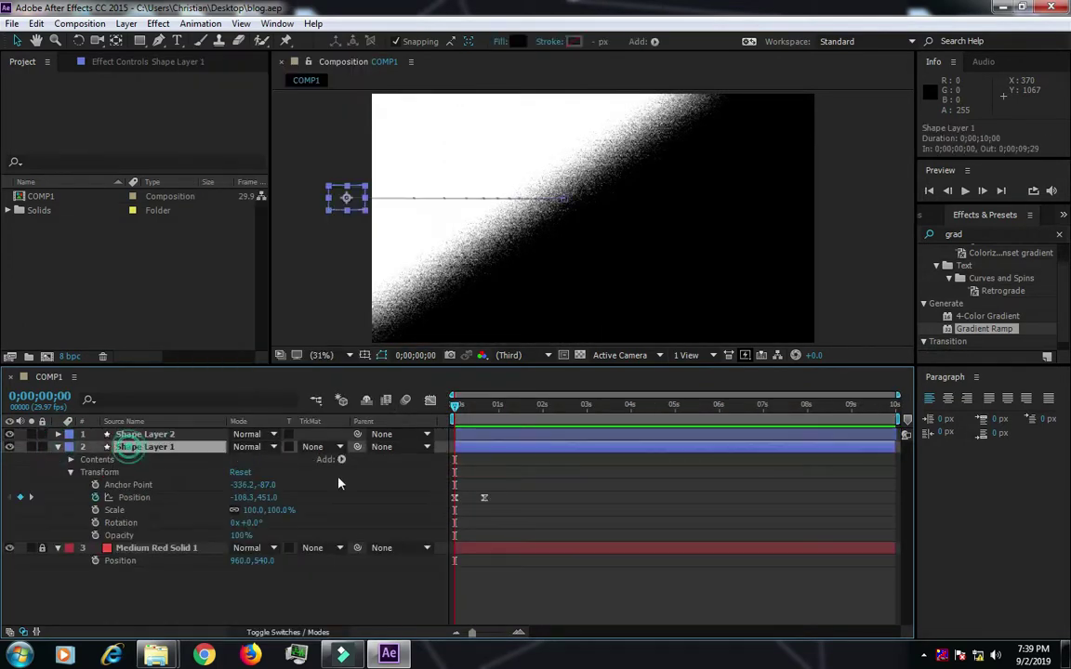
pyautogui.click(341, 459)
pyautogui.click(409, 395)
pyautogui.click(83, 484)
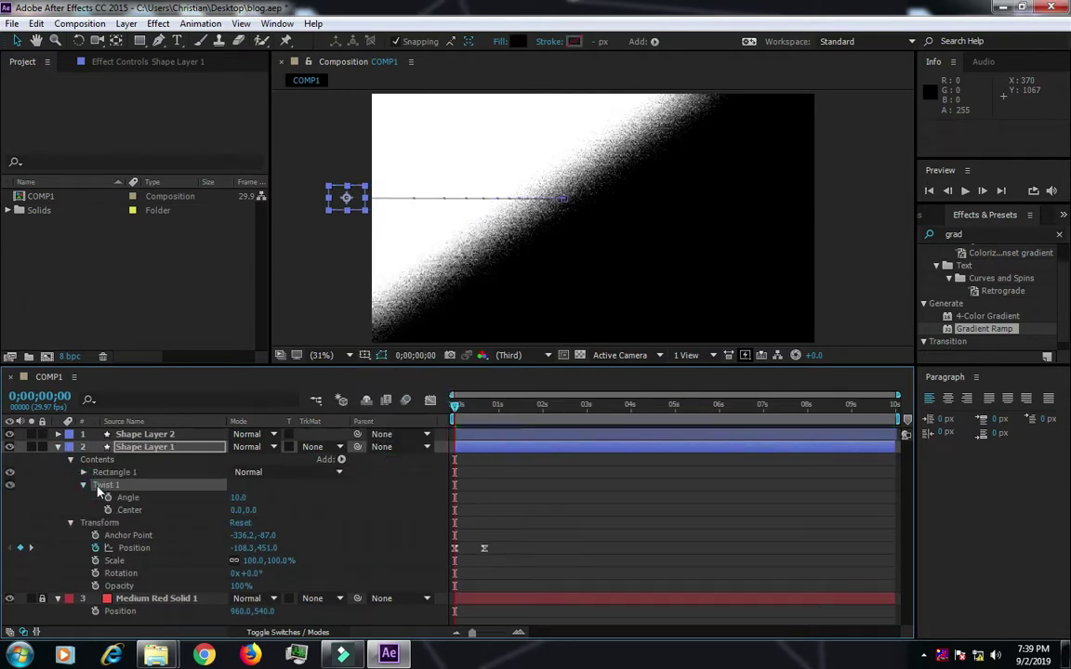
pyautogui.moveTo(454, 407); pyautogui.dragTo(484, 421)
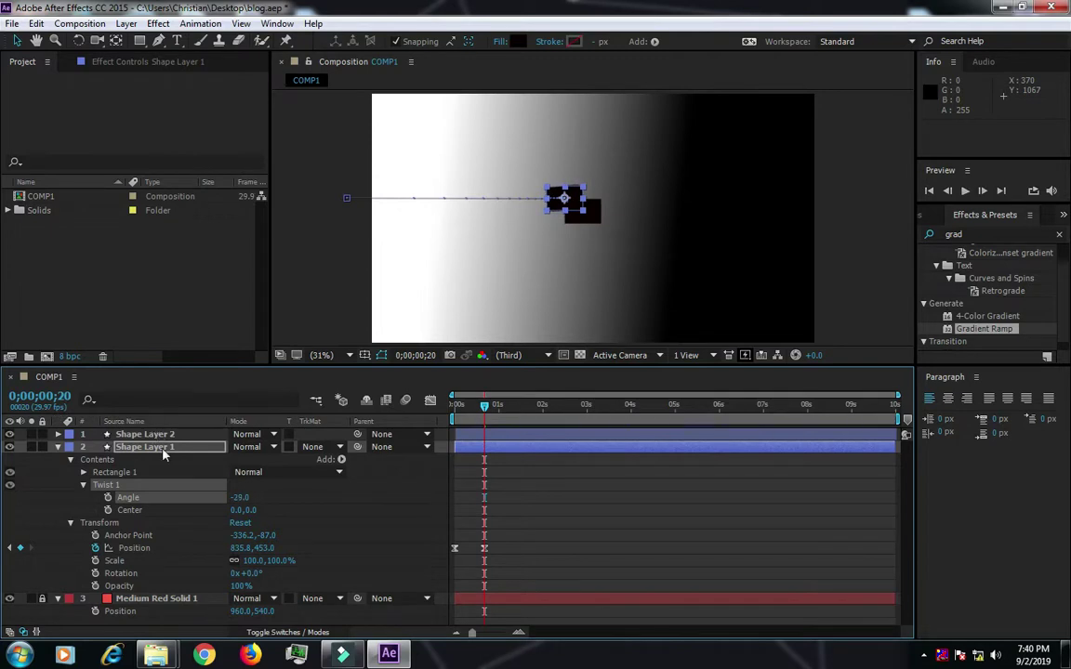
pyautogui.hotkey('ctrl', 'z')
# - Move the Twist Angle keyframe earlier and scrub through the twist animation
pyautogui.click(57, 447)
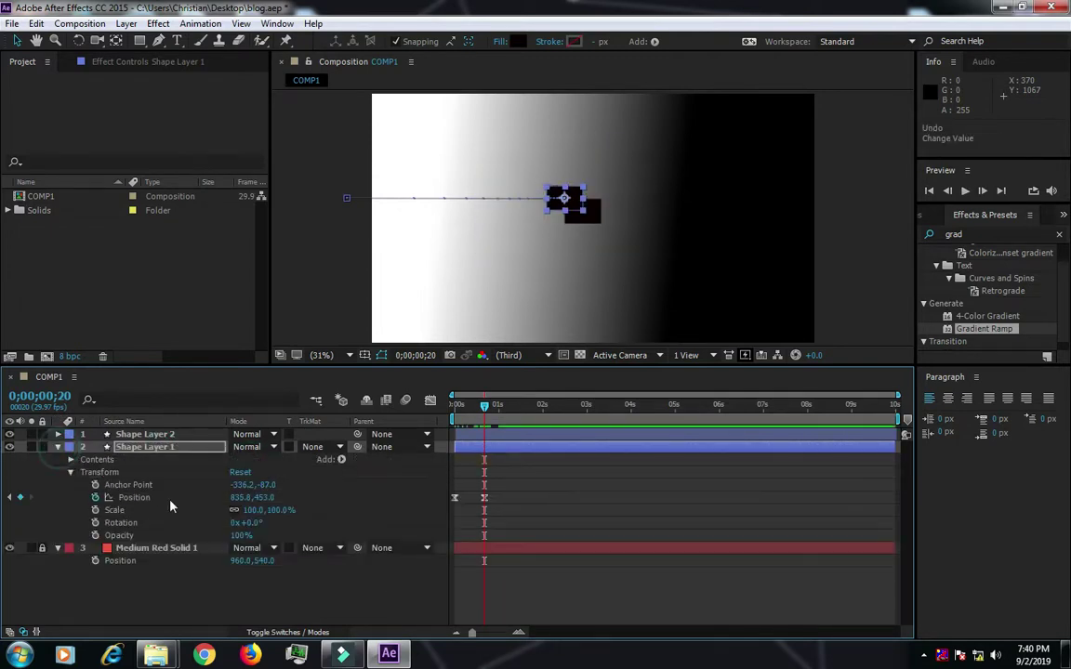
pyautogui.click(68, 472)
pyautogui.click(71, 459)
pyautogui.click(82, 484)
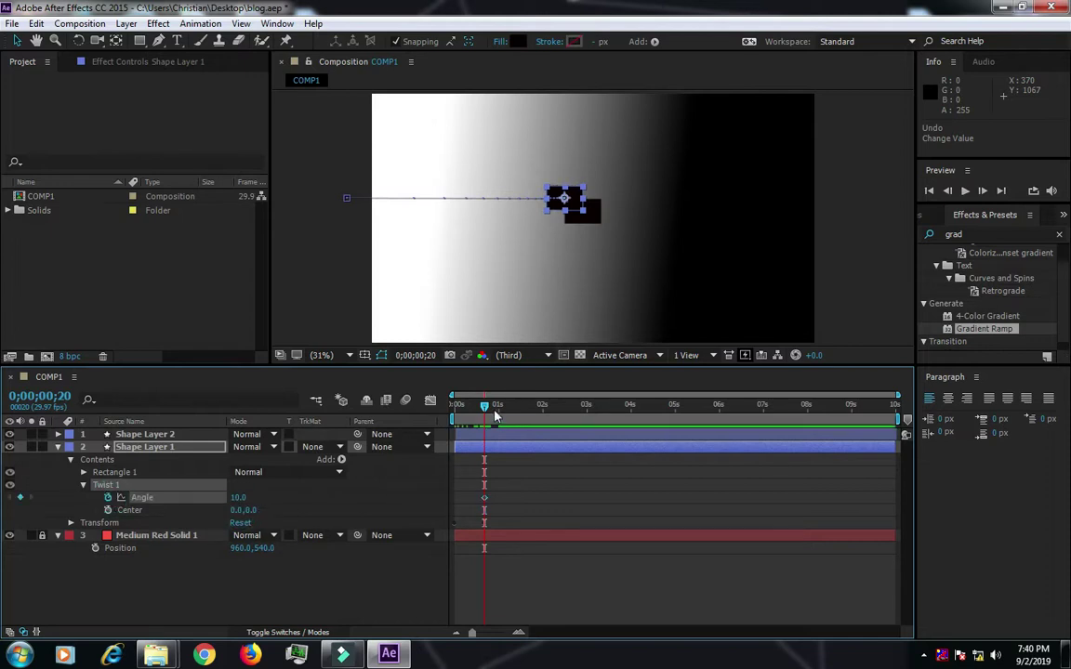
pyautogui.scroll(2, 499, 419)
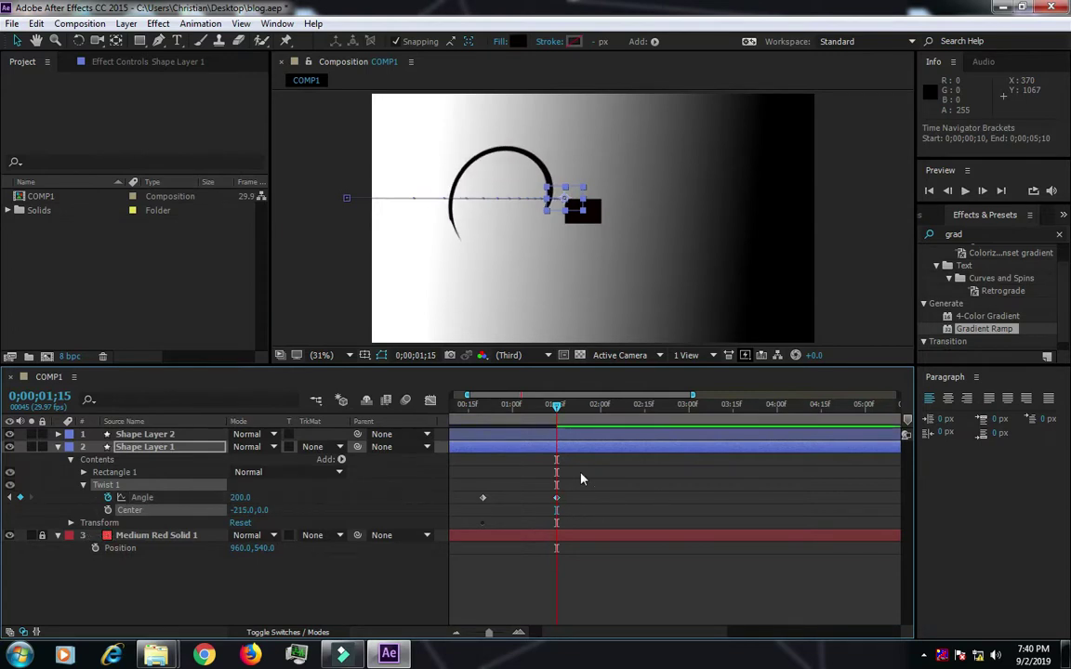
pyautogui.moveTo(555, 505); pyautogui.dragTo(490, 504)
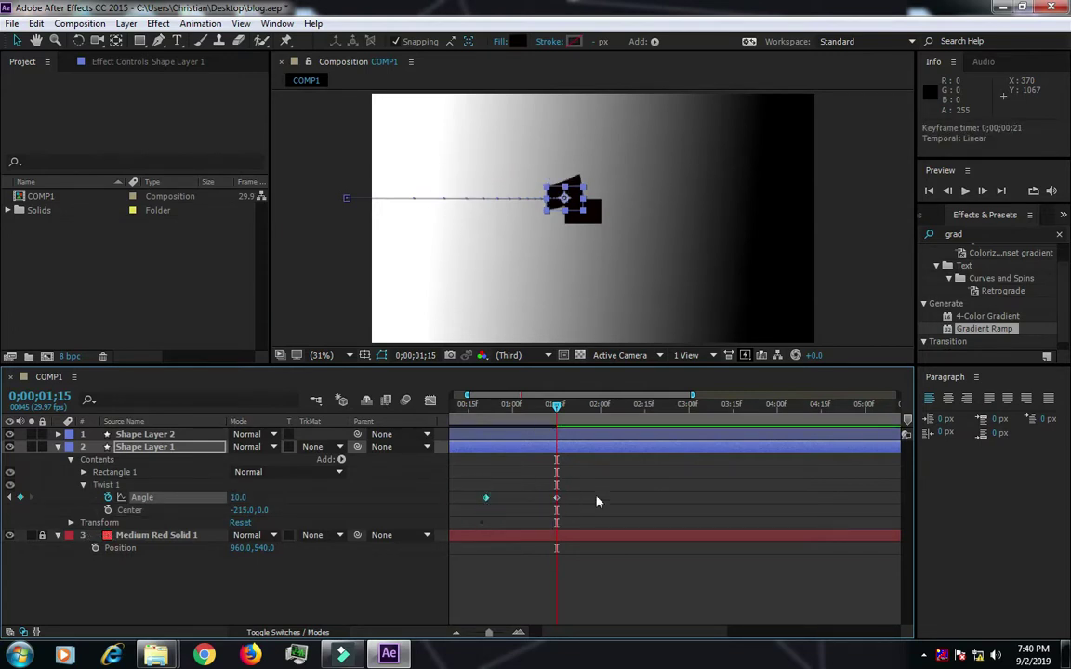
pyautogui.click(549, 406)
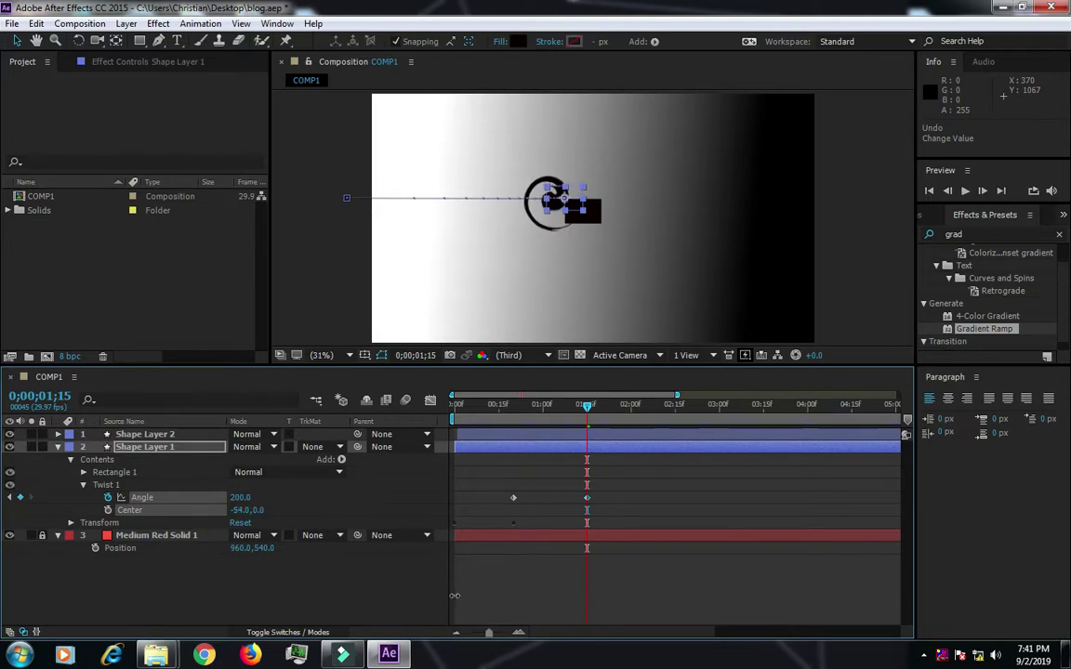
pyautogui.moveTo(587, 492); pyautogui.dragTo(502, 500)
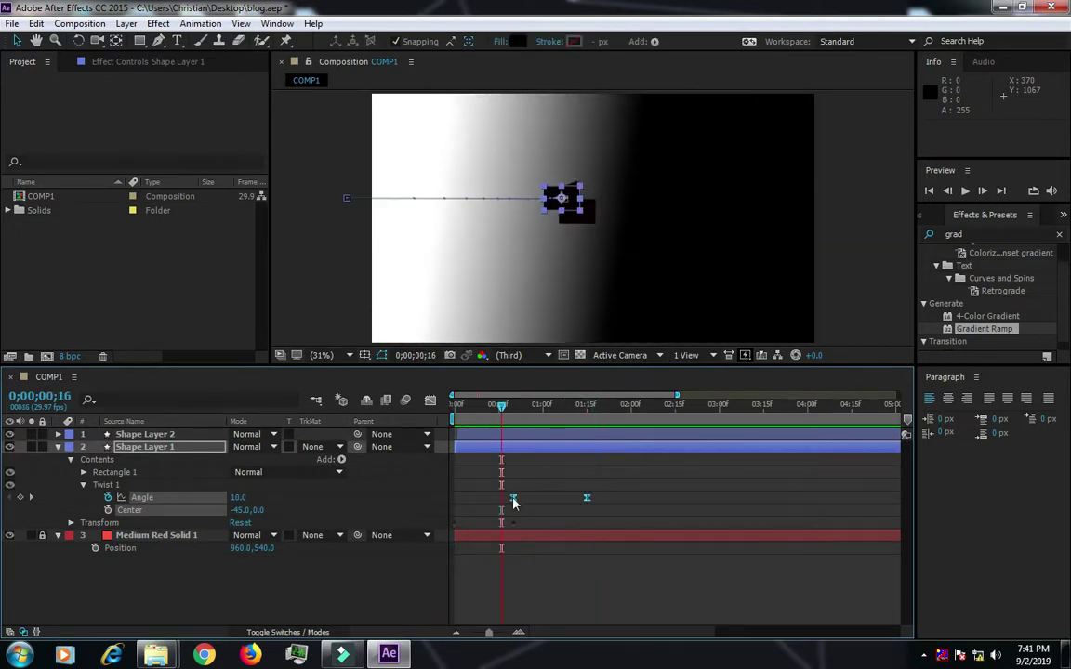
pyautogui.moveTo(505, 421); pyautogui.dragTo(454, 421)
# - Confirm the Twist Angle value, preview, then delete Twist 1 from Shape Layer 1
pyautogui.doubleClick(502, 497)
pyautogui.click(581, 340)
pyautogui.press('space')
pyautogui.click(586, 481)
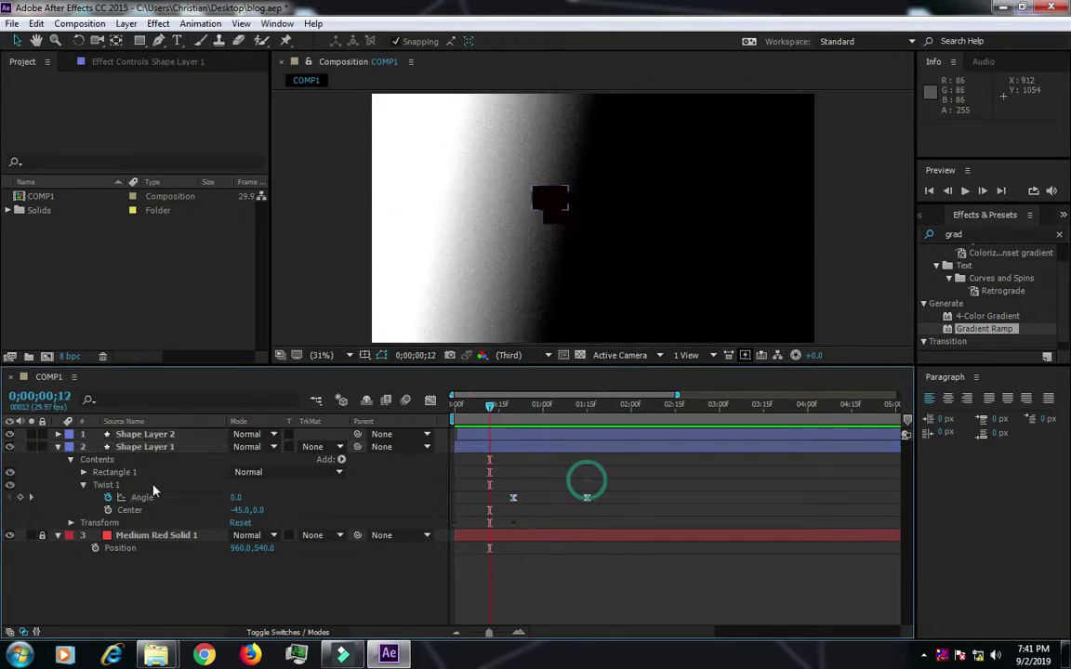
pyautogui.click(151, 485)
pyautogui.press('Delete')
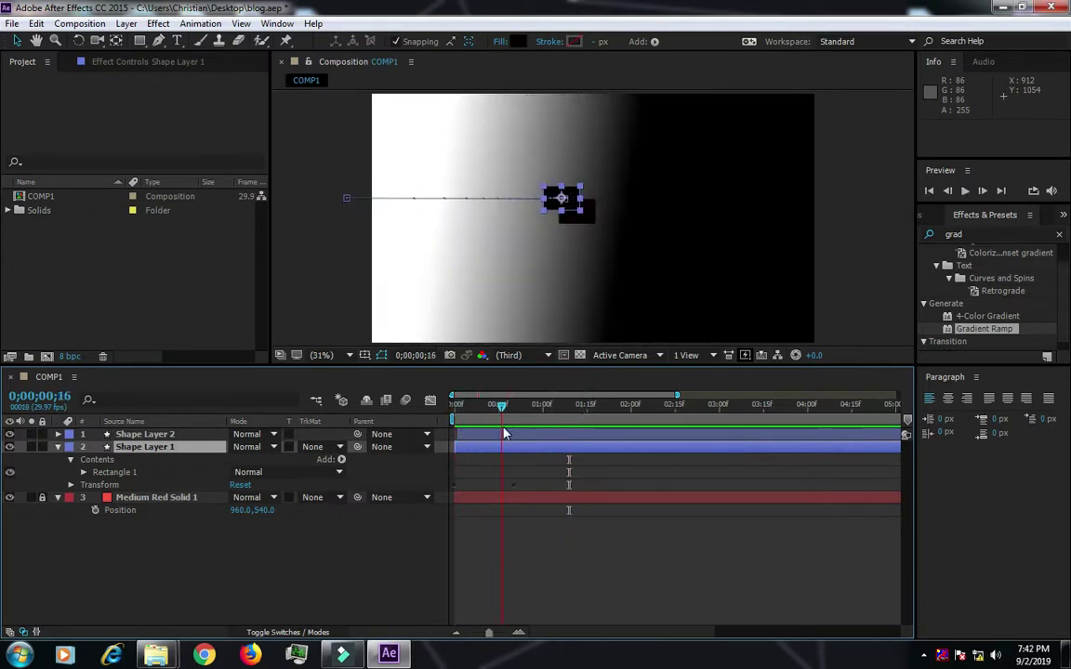
# - Duplicate the square as Shape Layer 3, keyframe its Position at frame 21, and preview the slide
pyautogui.click(167, 434)
pyautogui.hotkey('ctrl', 'd')
pyautogui.press('p')
pyautogui.click(516, 405)
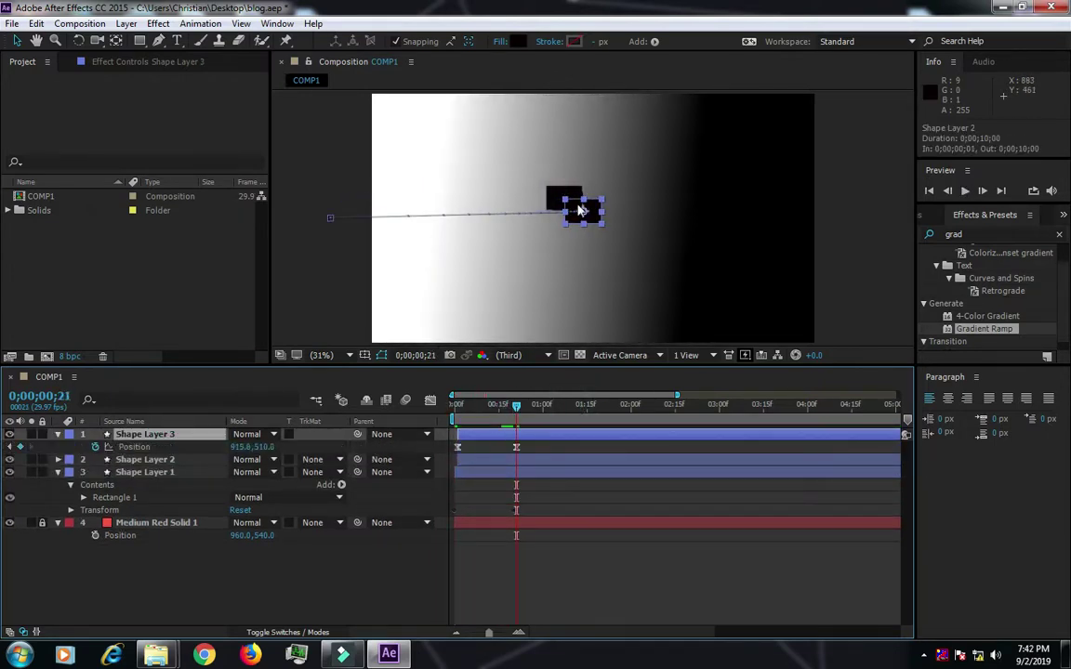
pyautogui.moveTo(588, 212); pyautogui.dragTo(588, 227)
pyautogui.press('space')
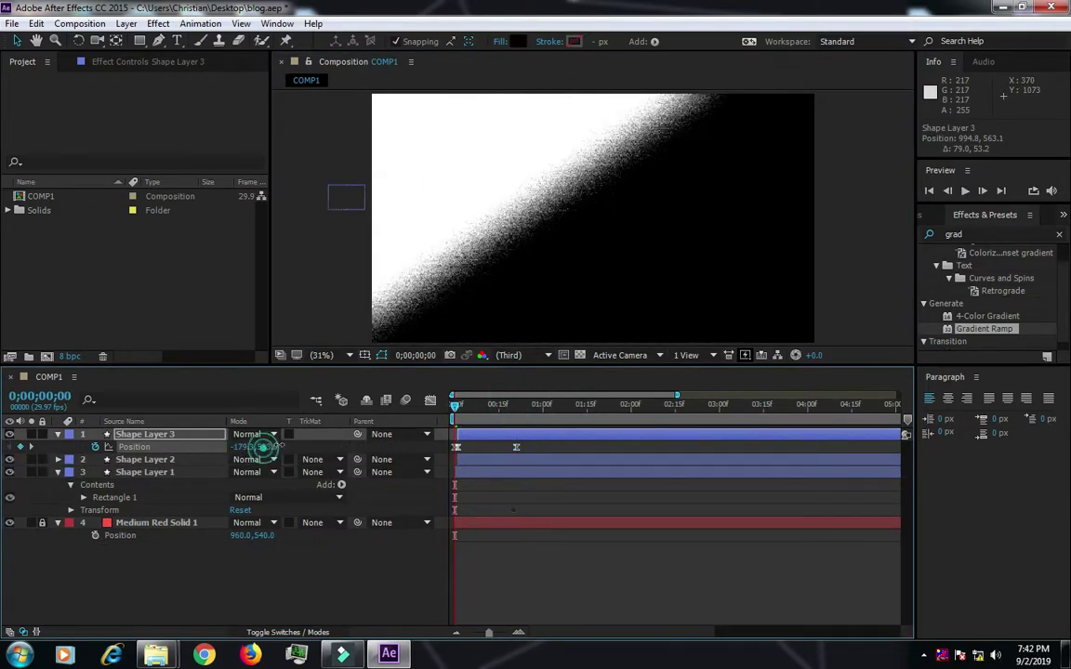
pyautogui.press('=')
pyautogui.press('=')
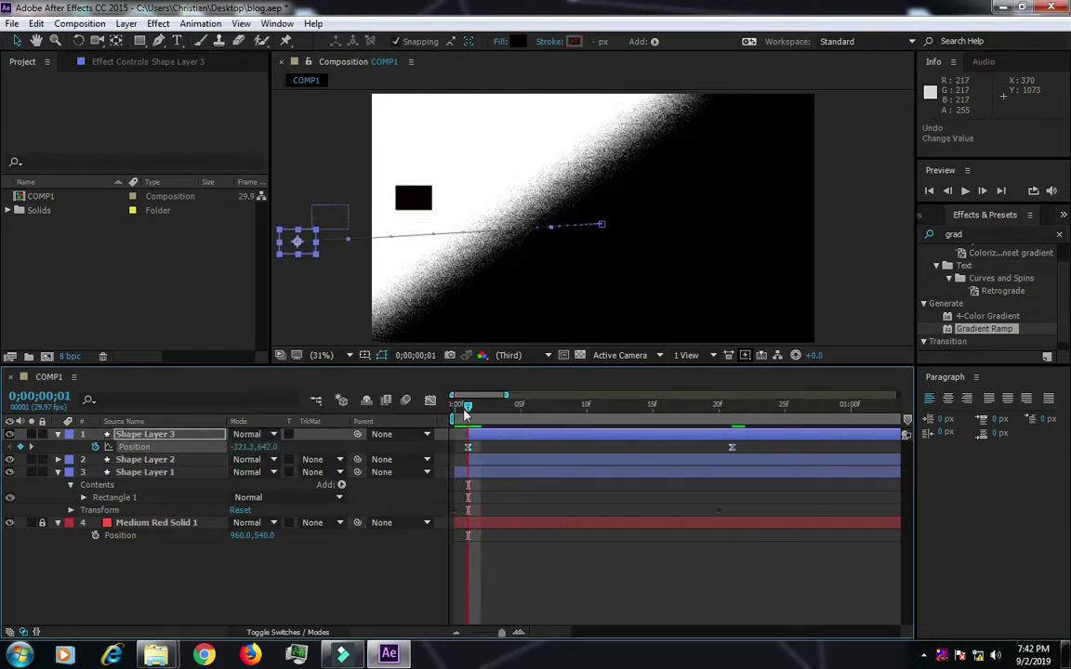
pyautogui.press('space')
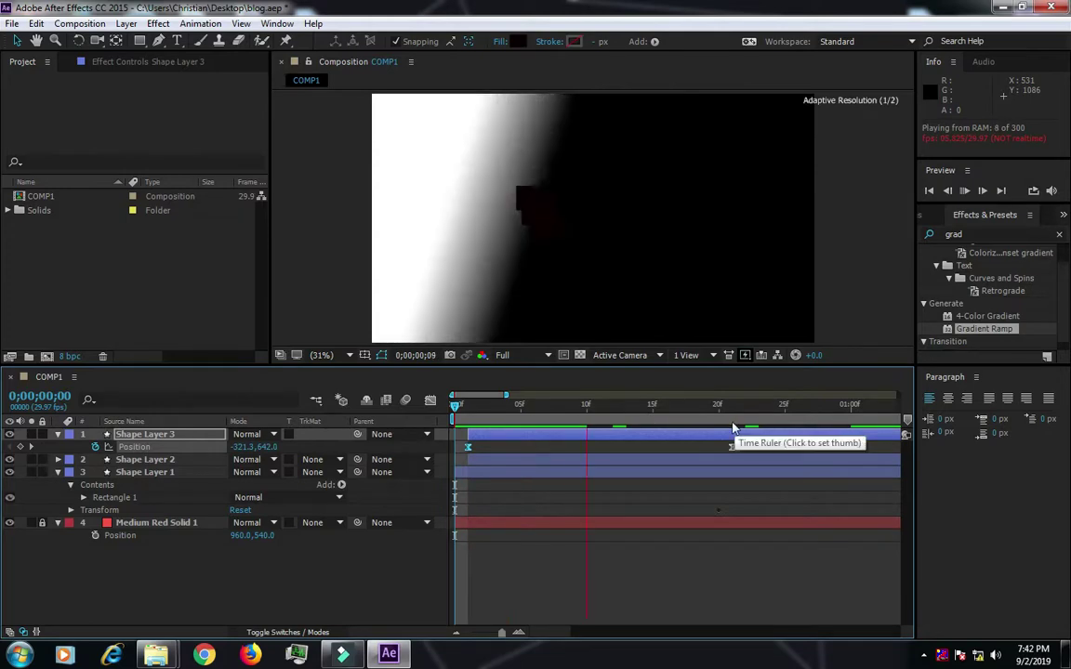
pyautogui.press('space')
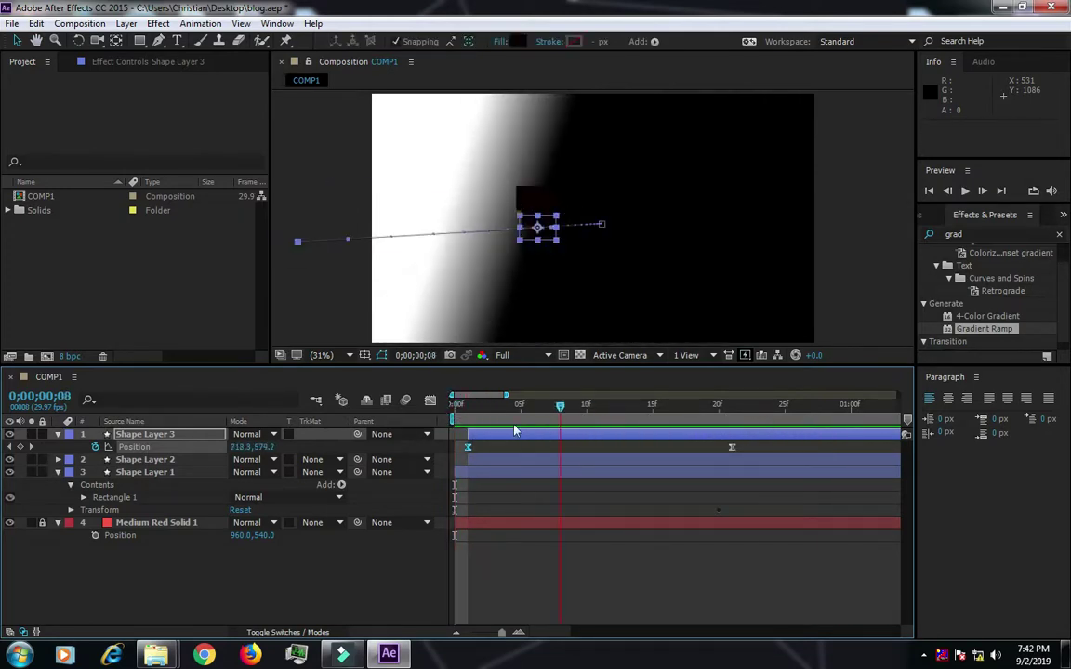
pyautogui.press('Home')
# - Select all three shape layers and choose Pre-compose
pyautogui.click(145, 434)
pyautogui.keyDown('shift'); pyautogui.click(145, 459); pyautogui.keyUp('shift')
pyautogui.rightClick(172, 437)
pyautogui.click(226, 502)
# - Pre-compose the shapes as '1', try duplicating the comp, then revert to three shape layers showing Position
pyautogui.write('1')
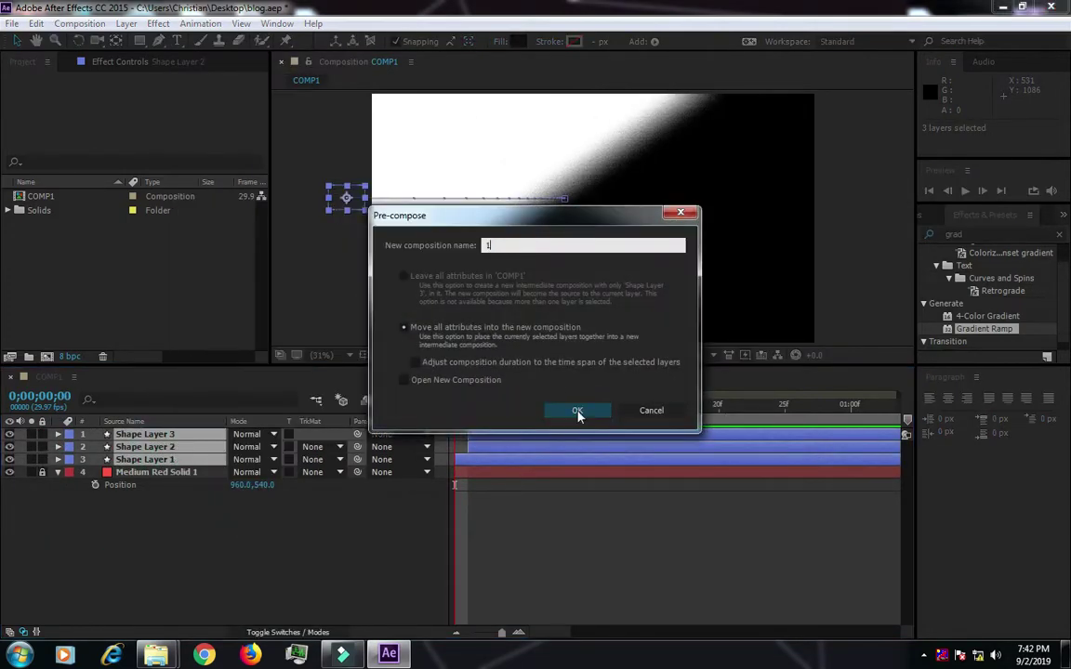
pyautogui.click(577, 411)
pyautogui.click(653, 405)
pyautogui.hotkey('ctrl', 'd')
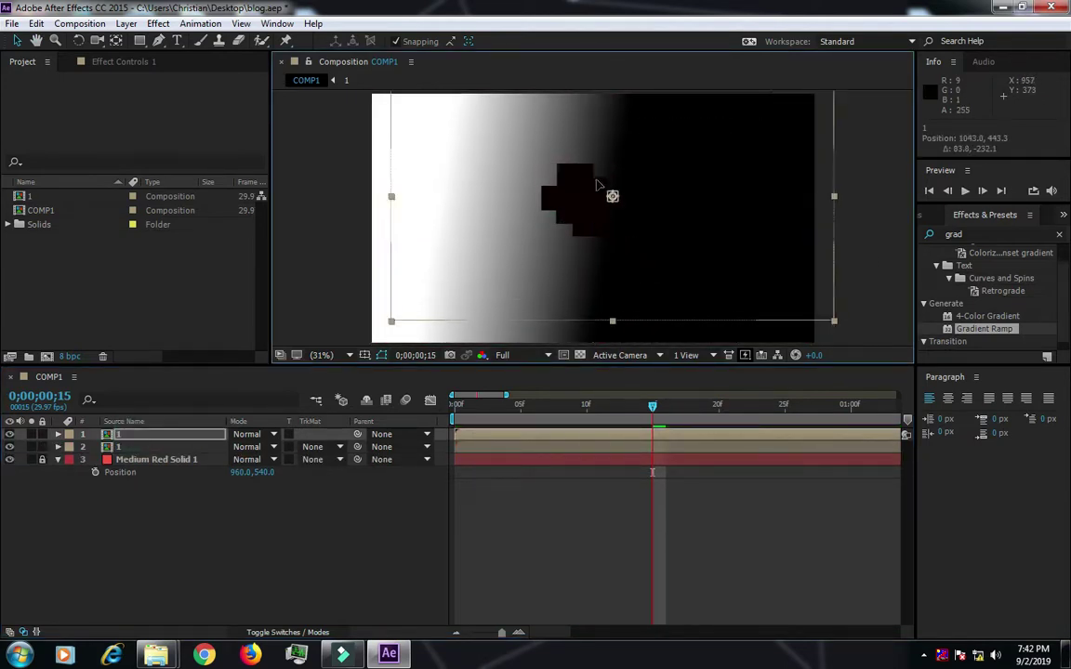
pyautogui.moveTo(630, 251); pyautogui.dragTo(549, 250)
pyautogui.hotkey('alt', 'l')
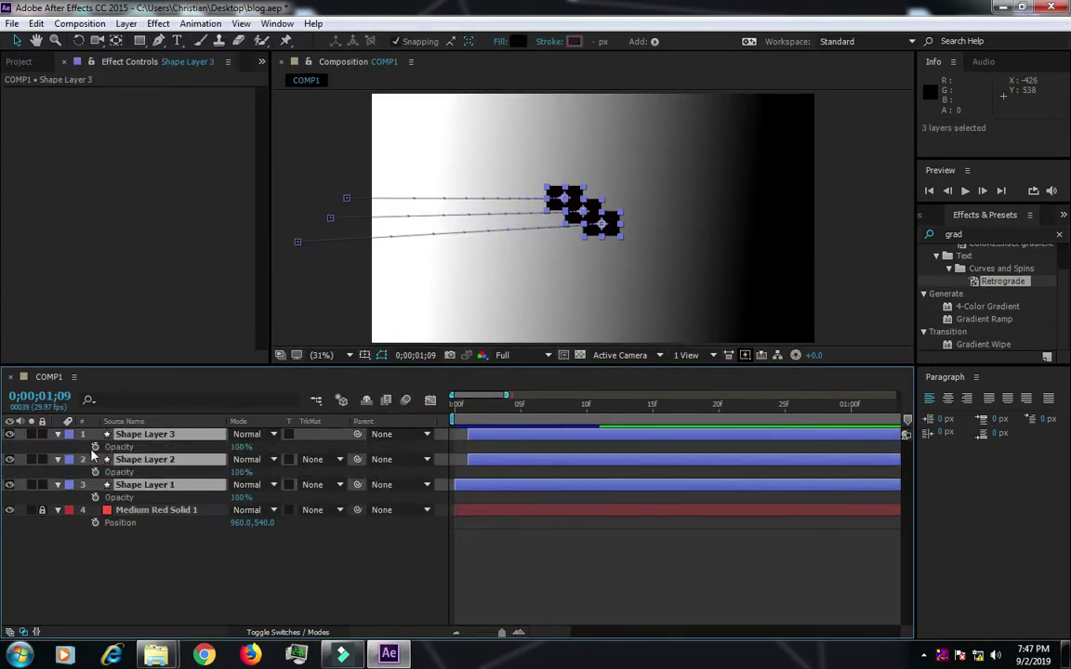
pyautogui.hotkey('shift', 'p')
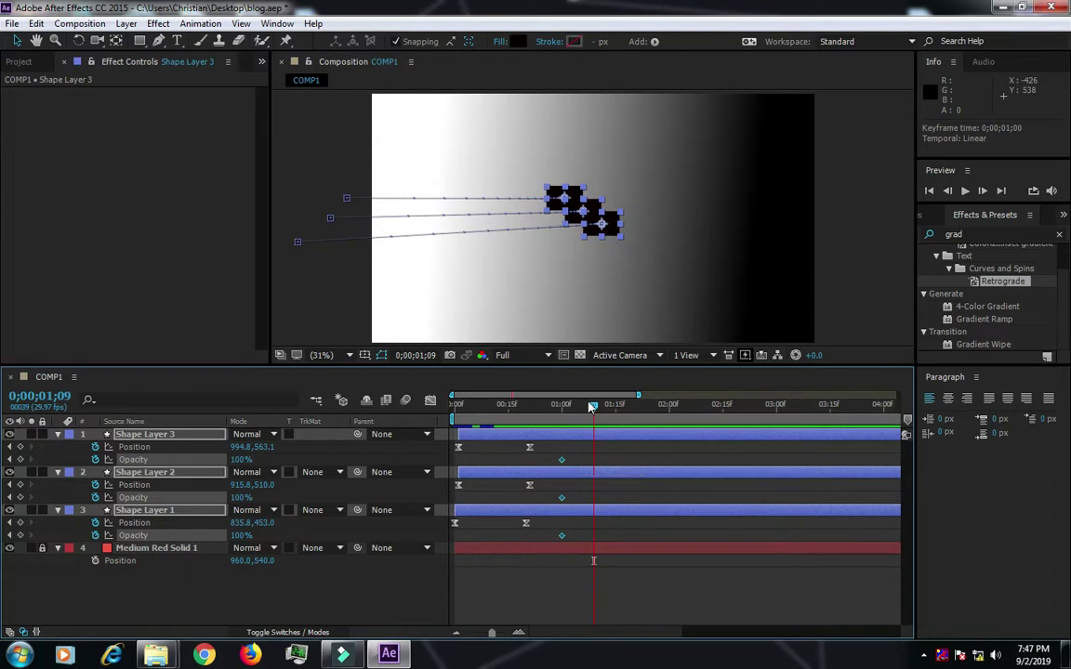
# - Set the three squares' Opacity keyframes to 0%
pyautogui.scroll(5, 575, 416)
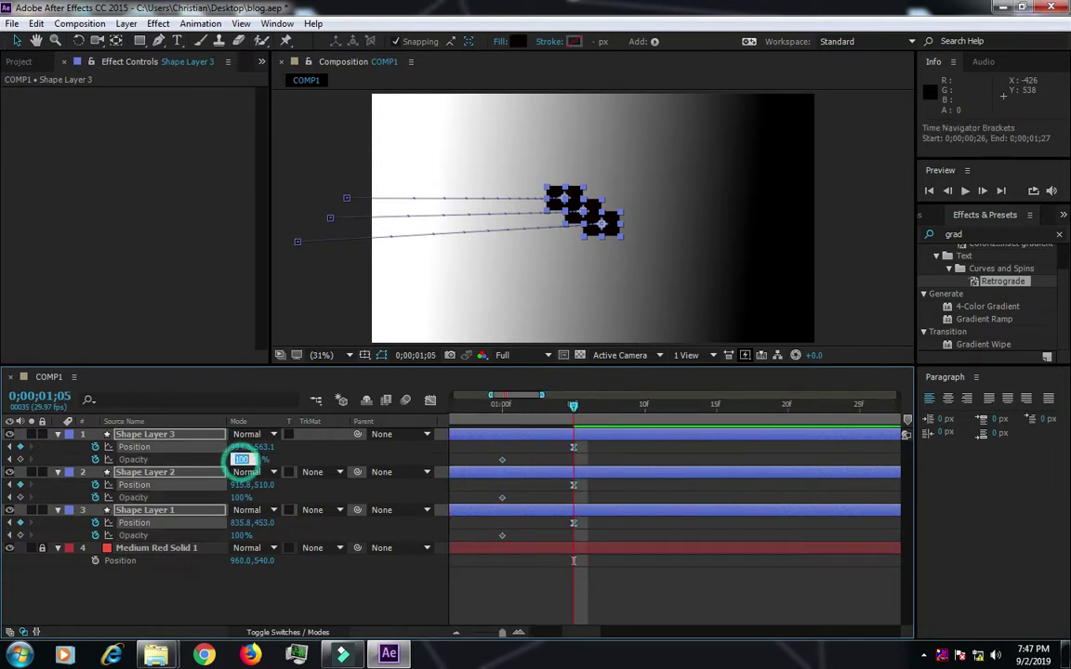
pyautogui.write('0')
pyautogui.click(311, 456)
pyautogui.scroll(-5, 585, 443)
# - Retime the Position and Opacity keyframes so the fade follows the slide-in, and preview it
pyautogui.click(671, 404)
pyautogui.moveTo(625, 444); pyautogui.dragTo(561, 554)
pyautogui.scroll(5, 595, 468)
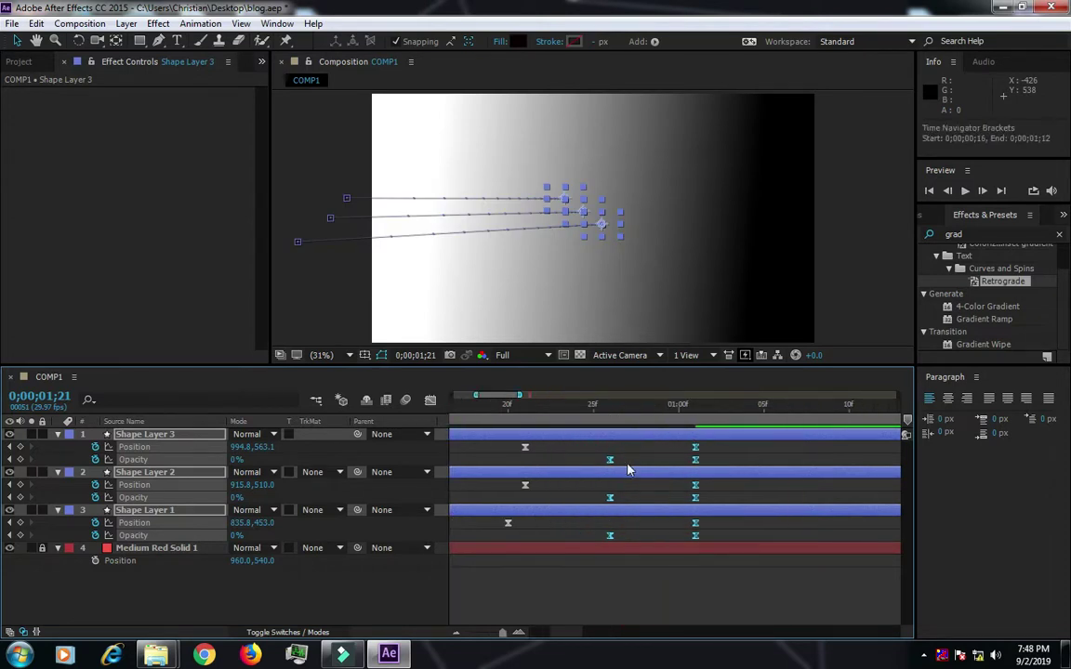
pyautogui.scroll(-2, 704, 457)
pyautogui.moveTo(692, 405); pyautogui.dragTo(577, 472)
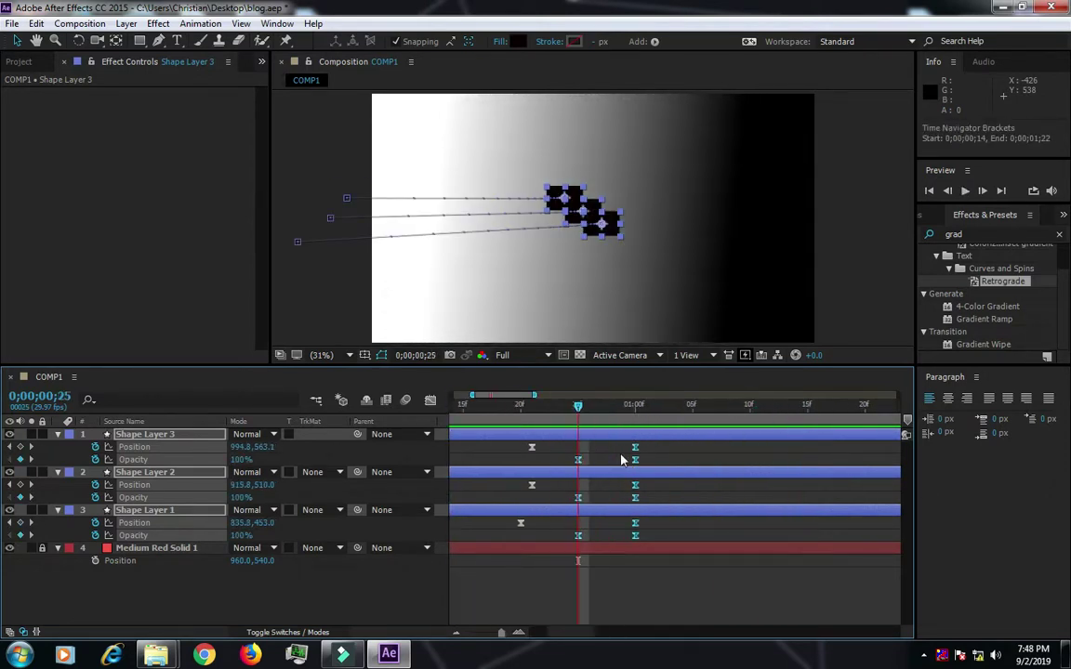
pyautogui.hotkey('ctrl', 'z')
pyautogui.moveTo(610, 455)
pyautogui.mouseDown()
pyautogui.moveTo(635, 454)
pyautogui.moveTo(600, 497)
pyautogui.mouseUp()
pyautogui.press('space')
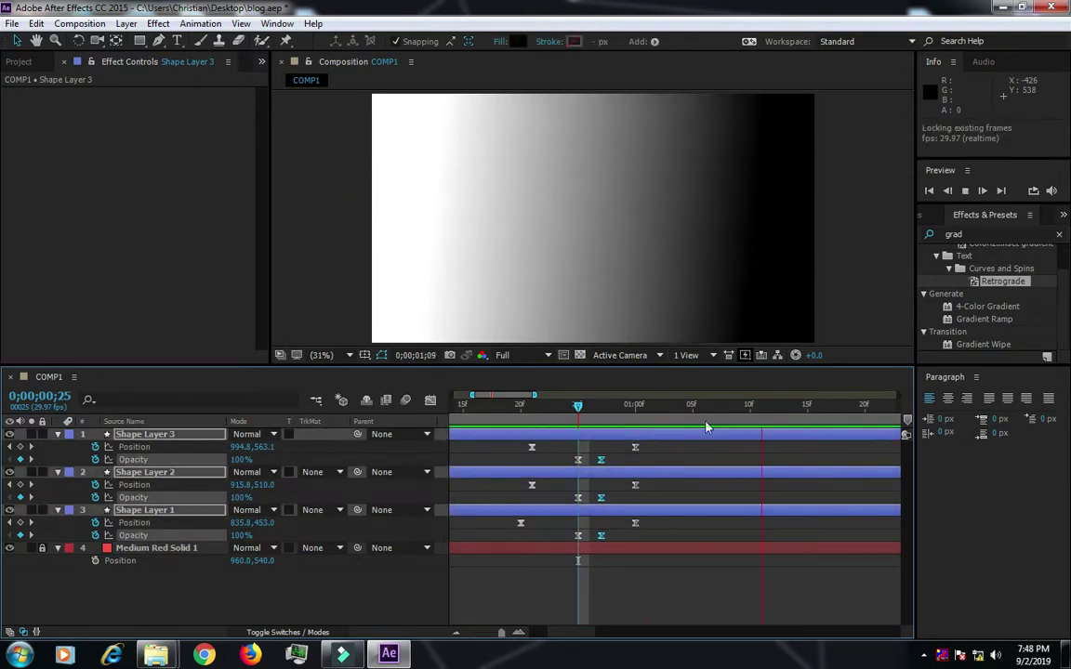
pyautogui.press('-')
pyautogui.press('-')
pyautogui.press('space')
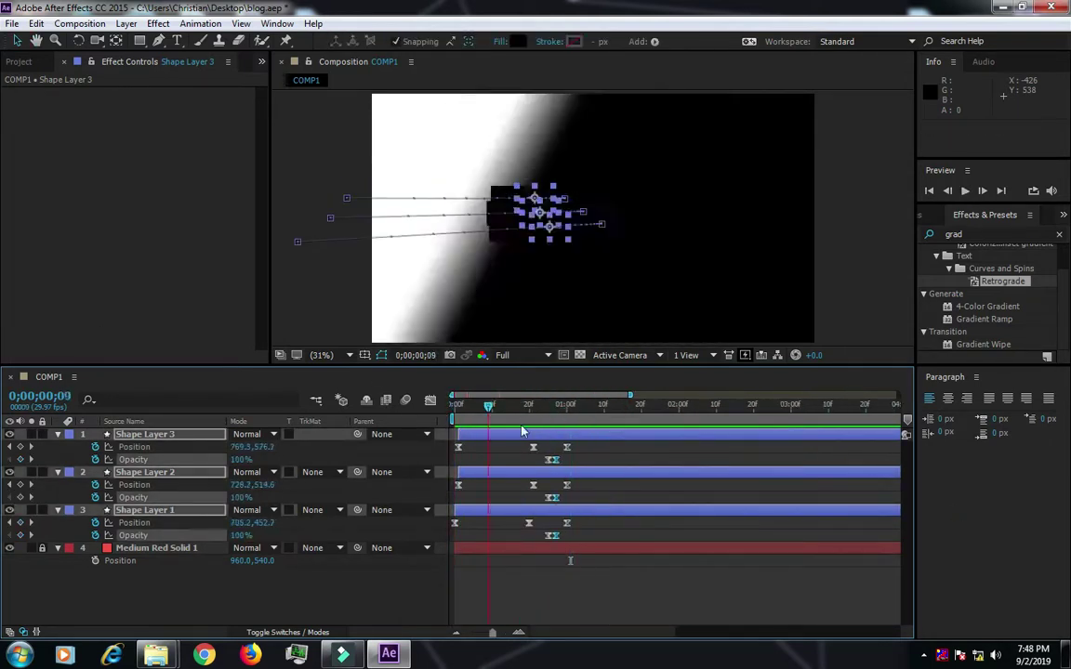
pyautogui.press('Home')
pyautogui.click(108, 472)
# - Add a new red solid layer and save the project
pyautogui.rightClick(116, 502)
pyautogui.click(351, 406)
pyautogui.click(586, 455)
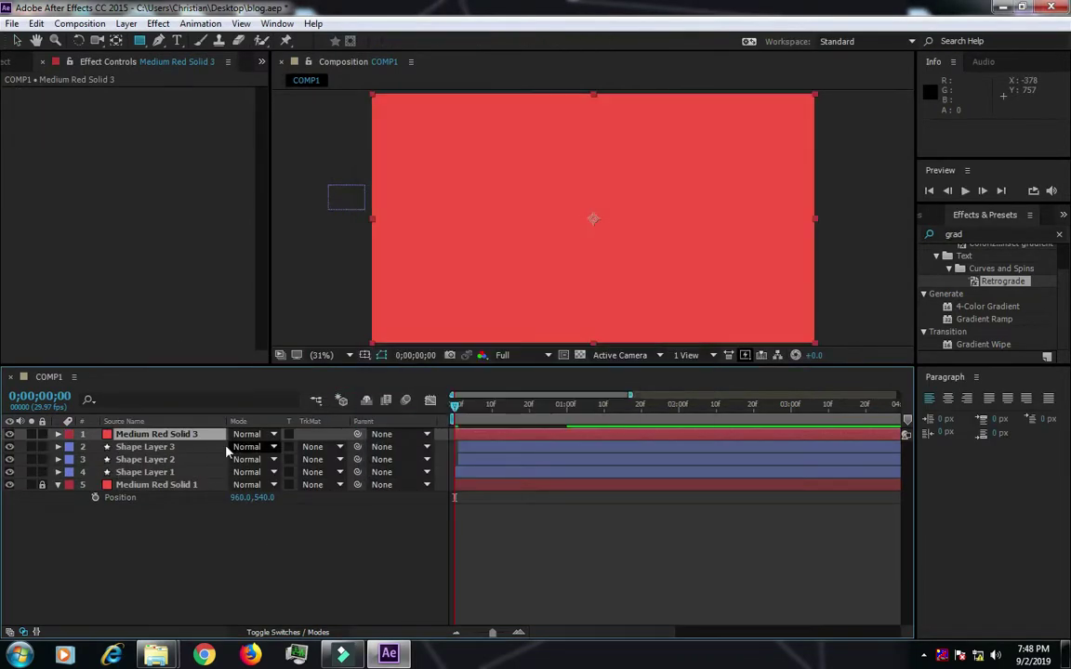
pyautogui.click(126, 23)
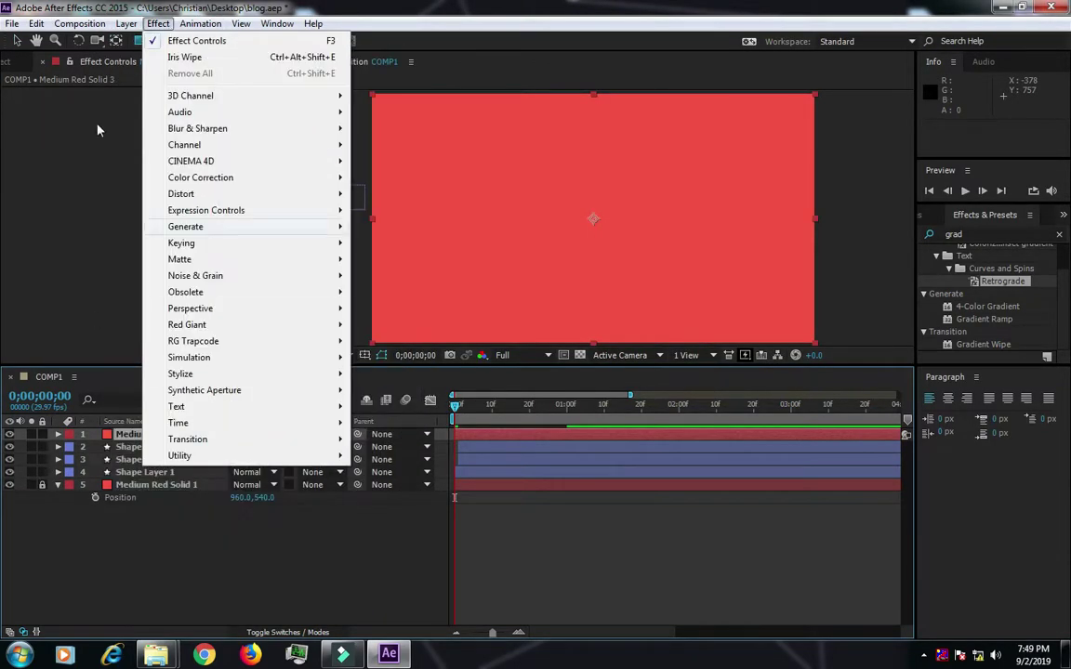
pyautogui.click(156, 23)
pyautogui.hotkey('ctrl', 's')
# - Try CC Twister on the solid with Shape Layer 3 as backside and shading off, then remove it
pyautogui.click(156, 23)
pyautogui.moveTo(265, 430)
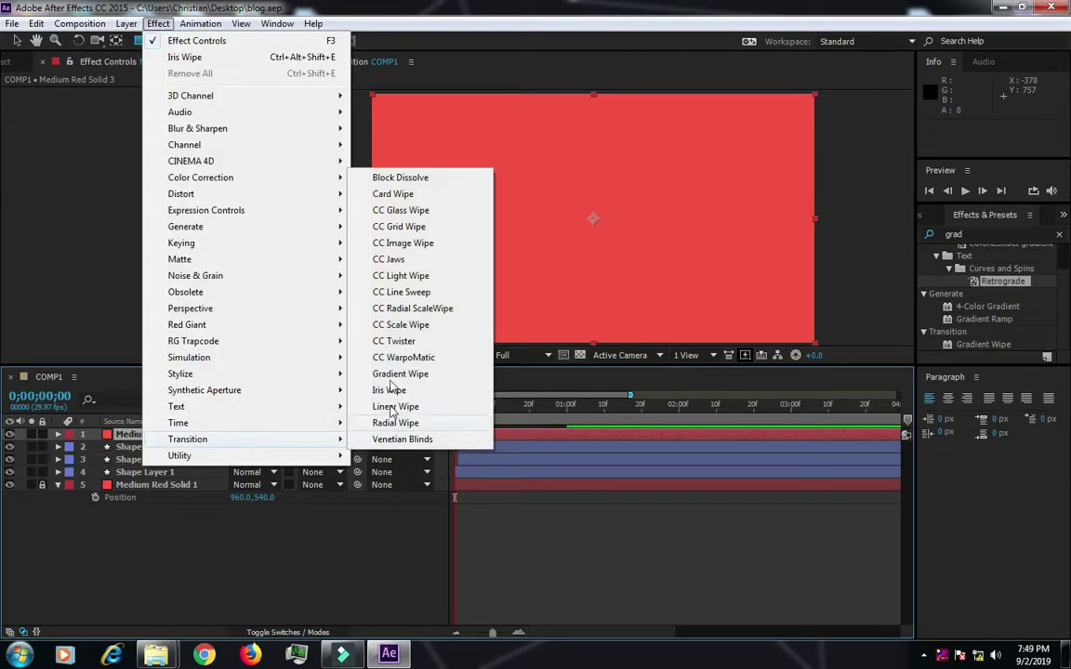
pyautogui.click(394, 349)
pyautogui.moveTo(217, 111); pyautogui.dragTo(181, 104)
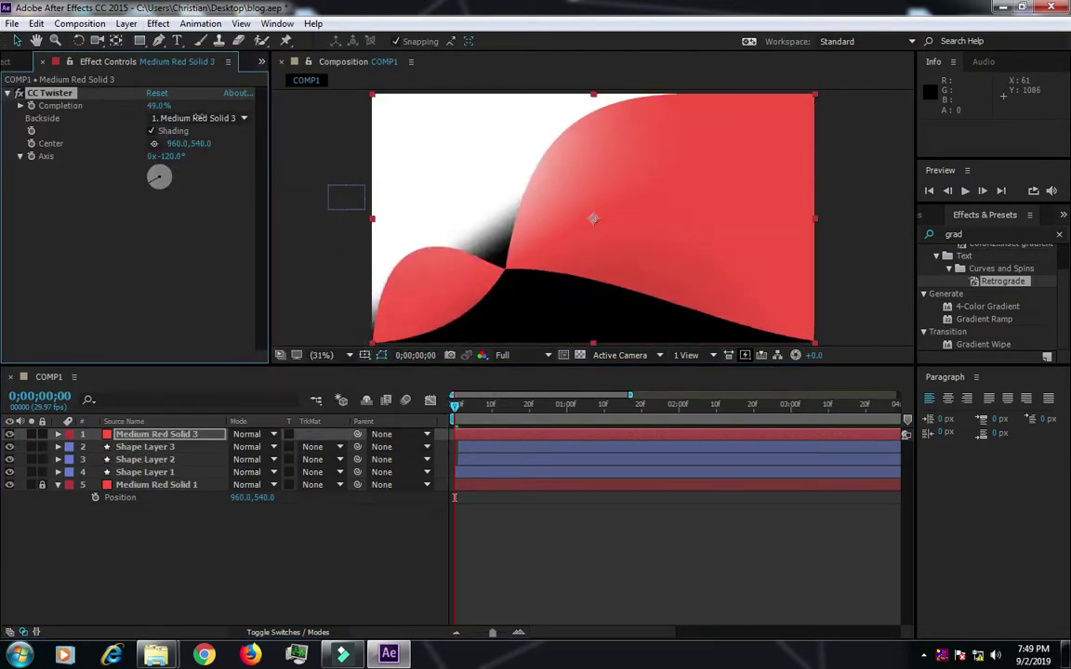
pyautogui.moveTo(160, 156); pyautogui.dragTo(387, 174)
pyautogui.hotkey('ctrl', 'z')
pyautogui.hotkey('ctrl', 'z')
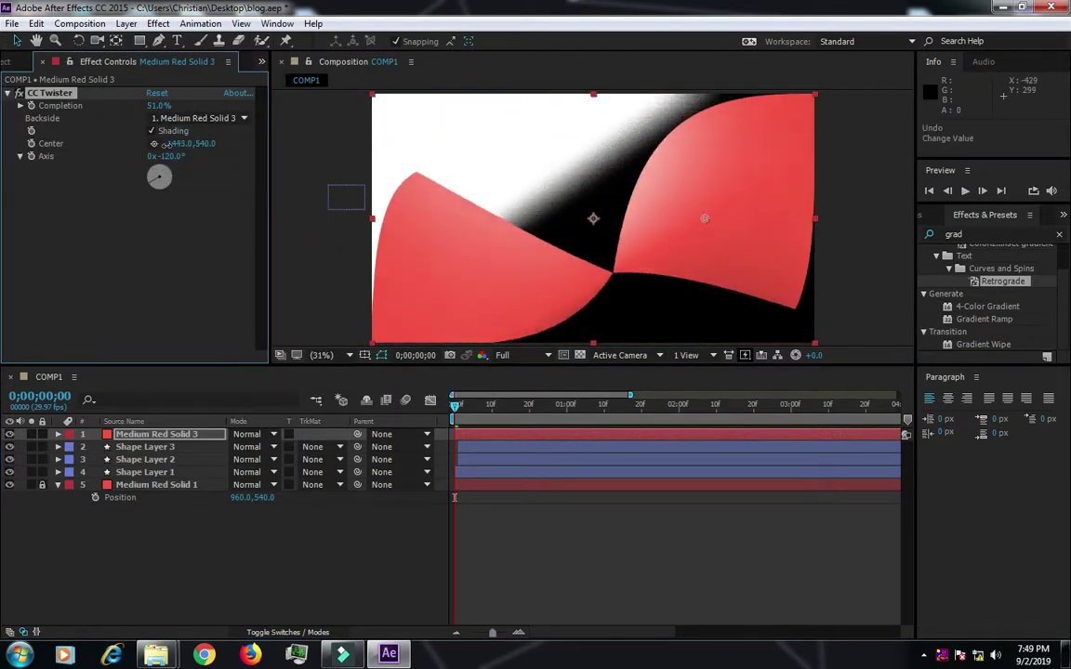
pyautogui.click(197, 118)
pyautogui.click(215, 172)
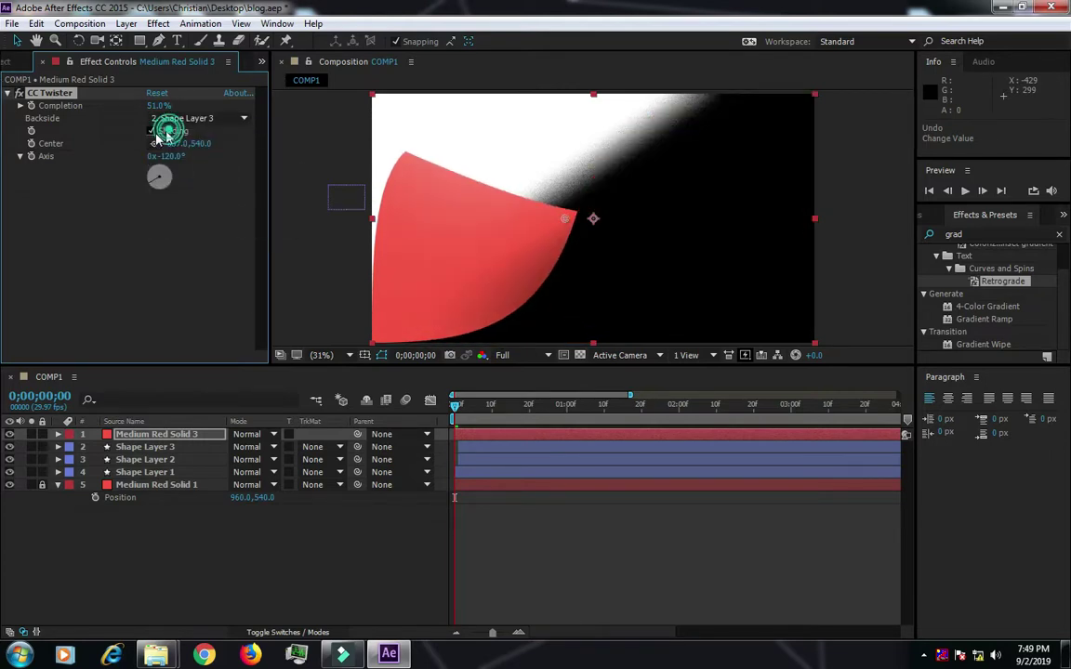
pyautogui.click(152, 131)
pyautogui.press('Delete')
# - Apply the Venetian Blinds transition to the red solid
pyautogui.click(158, 23)
pyautogui.press('Escape')
pyautogui.click(126, 421)
pyautogui.click(158, 23)
pyautogui.click(158, 434)
pyautogui.click(158, 23)
pyautogui.moveTo(239, 433)
pyautogui.click(400, 440)
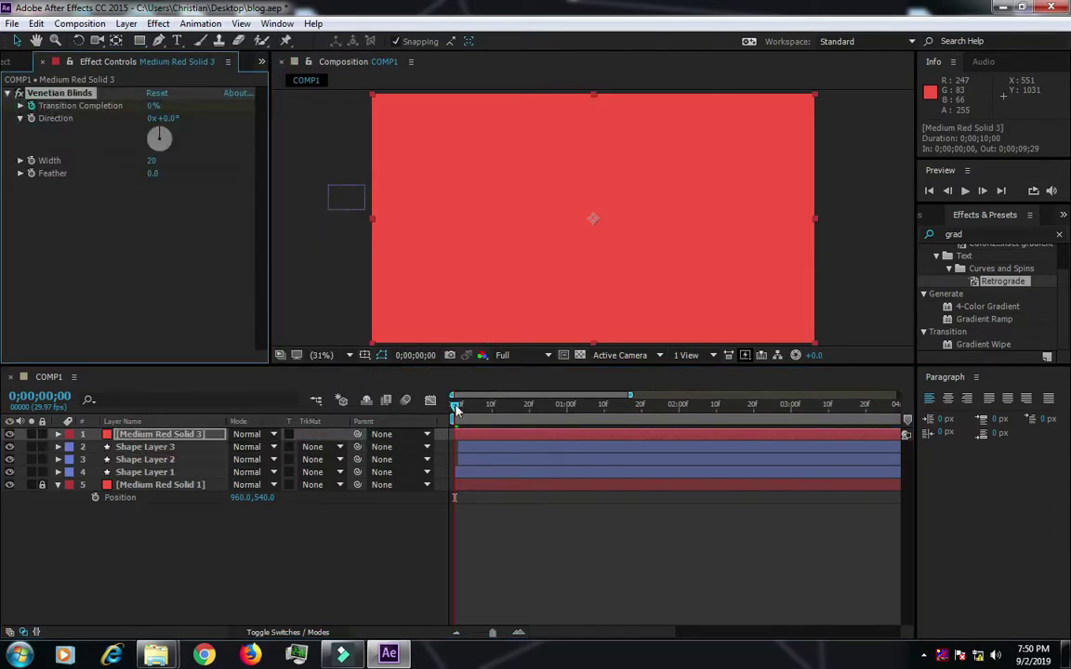
# - Keyframe the Venetian Blinds Transition Completion and preview the blinds
pyautogui.moveTo(152, 105); pyautogui.dragTo(190, 105)
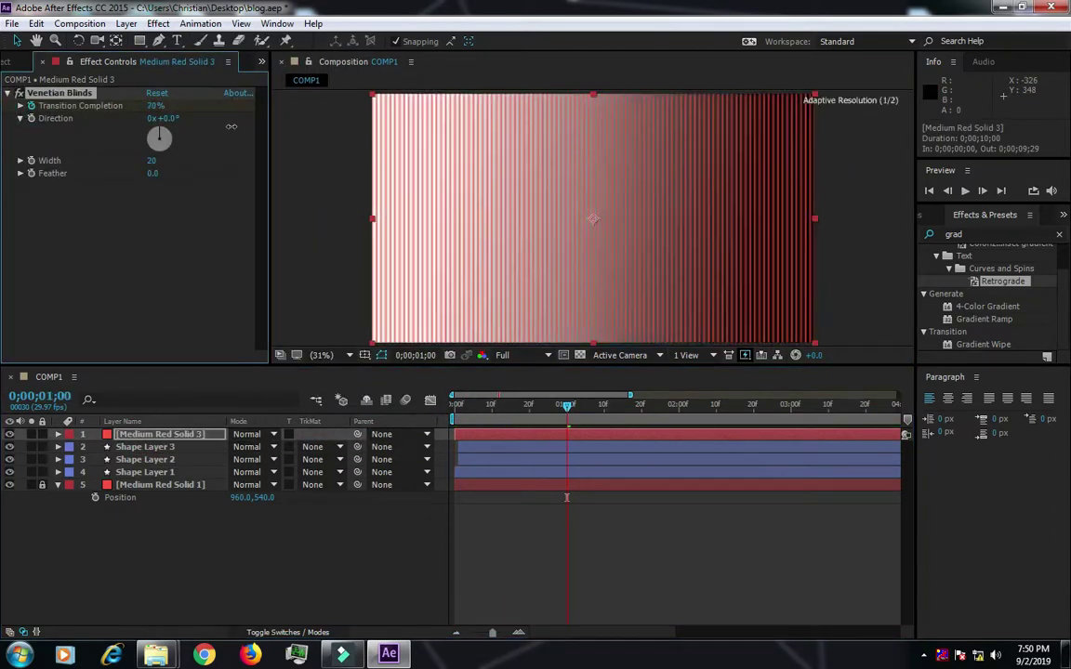
pyautogui.press('u')
pyautogui.moveTo(588, 462); pyautogui.dragTo(448, 455)
pyautogui.press('space')
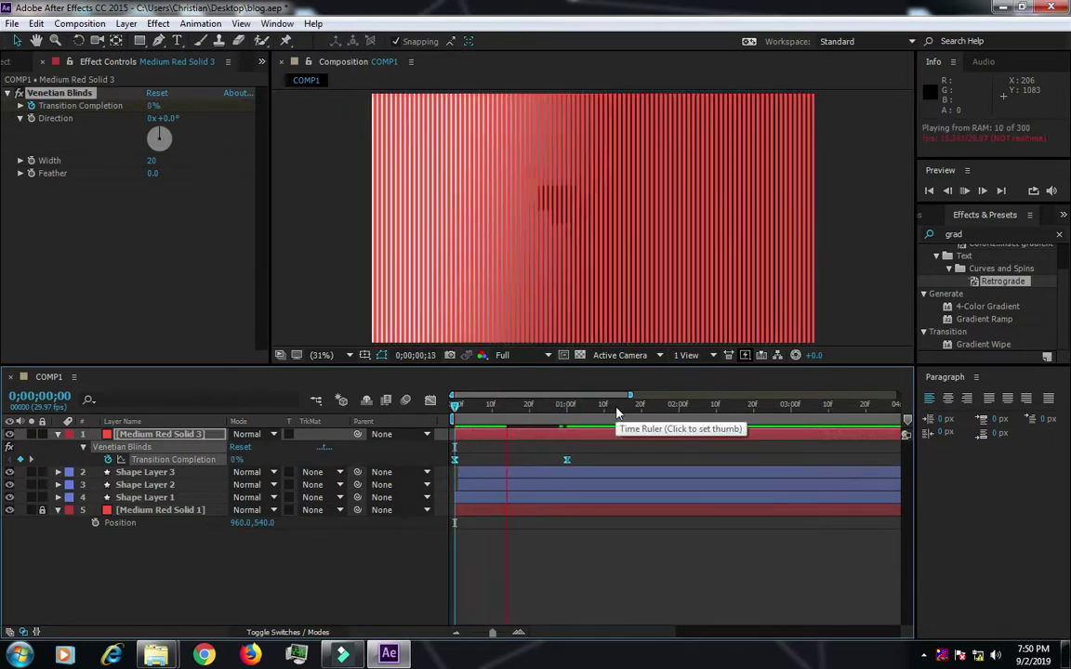
pyautogui.press('space')
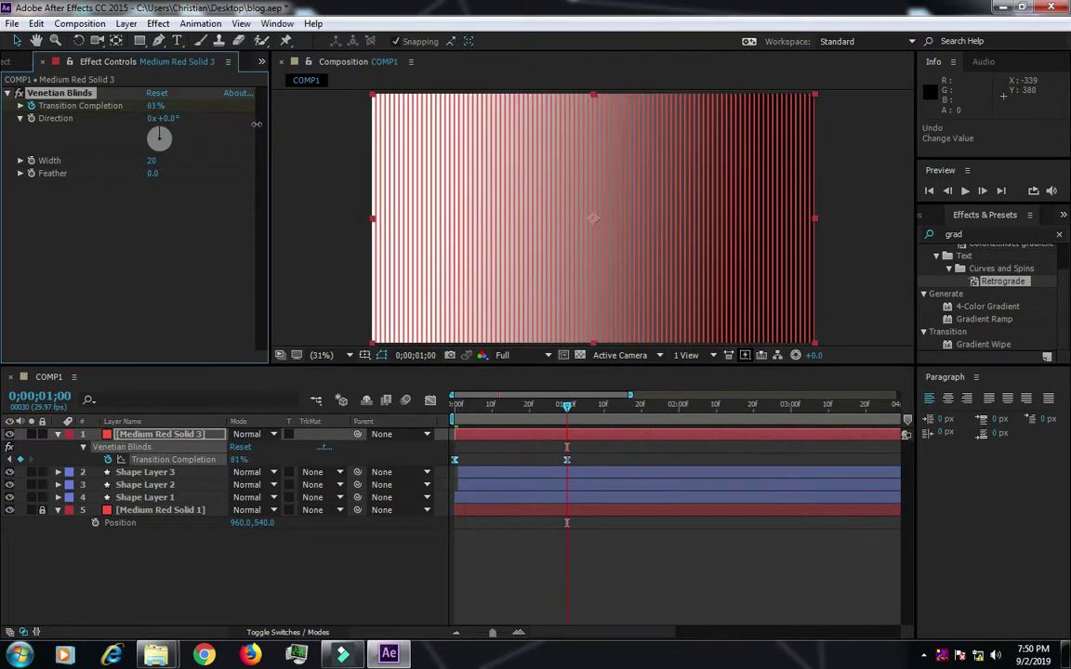
pyautogui.press('space')
pyautogui.moveTo(640, 406); pyautogui.dragTo(530, 412)
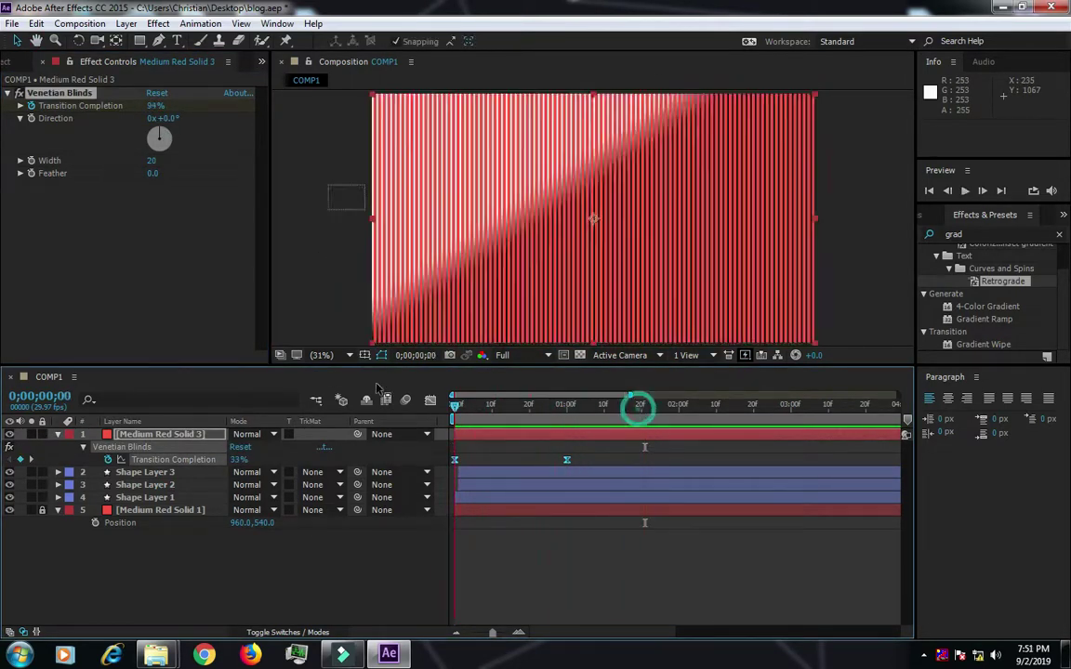
# - Experiment with stripe width and a 45° direction at frame 20, then undo back to vertical
pyautogui.moveTo(153, 166); pyautogui.dragTo(56, 131)
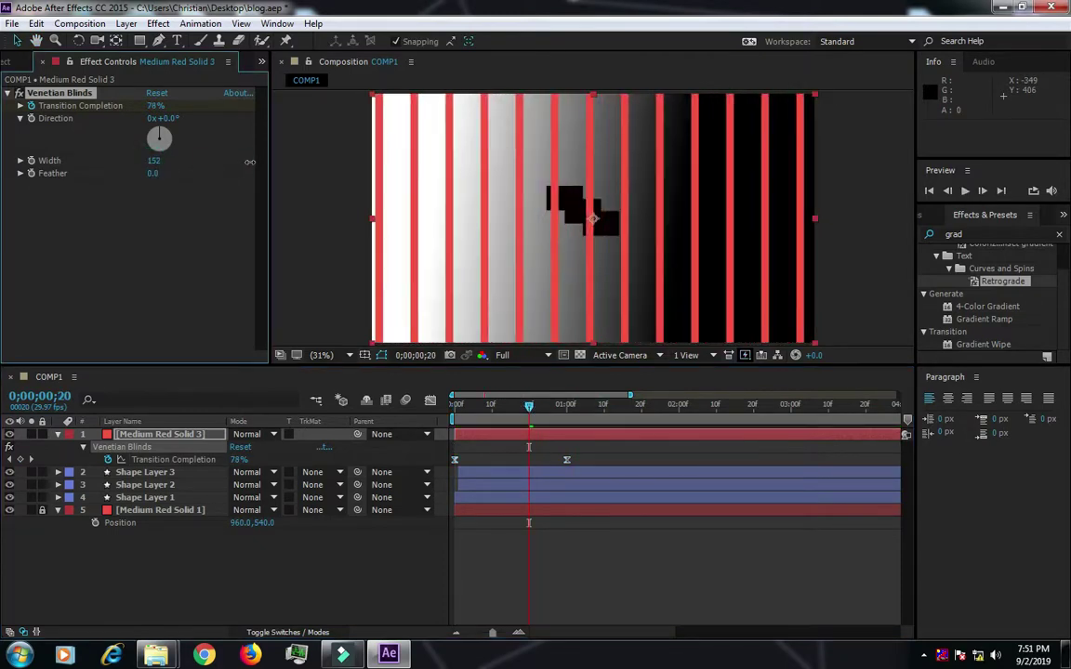
pyautogui.moveTo(156, 118); pyautogui.dragTo(178, 124)
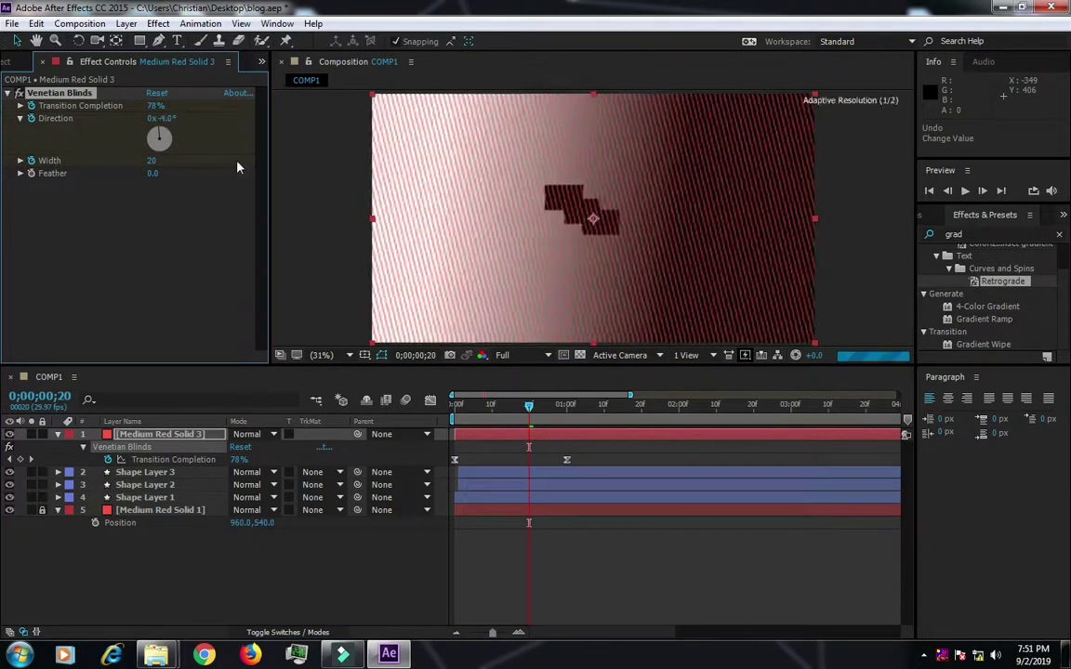
pyautogui.click(163, 118)
pyautogui.write('45')
pyautogui.press('Return')
pyautogui.moveTo(151, 160)
pyautogui.mouseDown()
pyautogui.moveTo(244, 208)
pyautogui.moveTo(298, 184)
pyautogui.mouseUp()
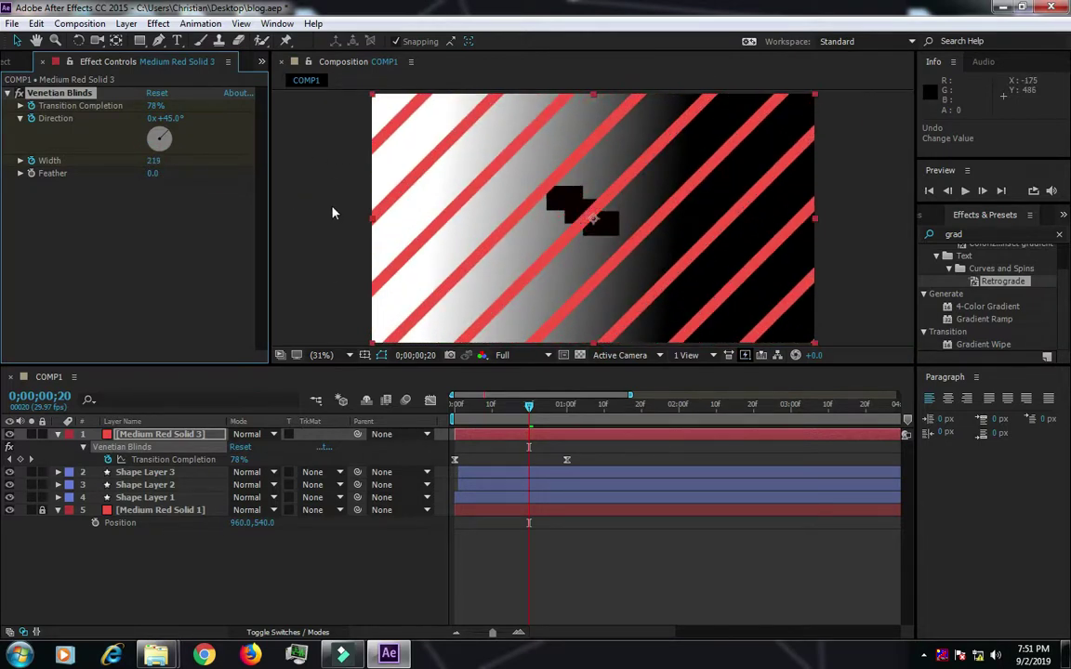
pyautogui.hotkey('ctrl', 'z')
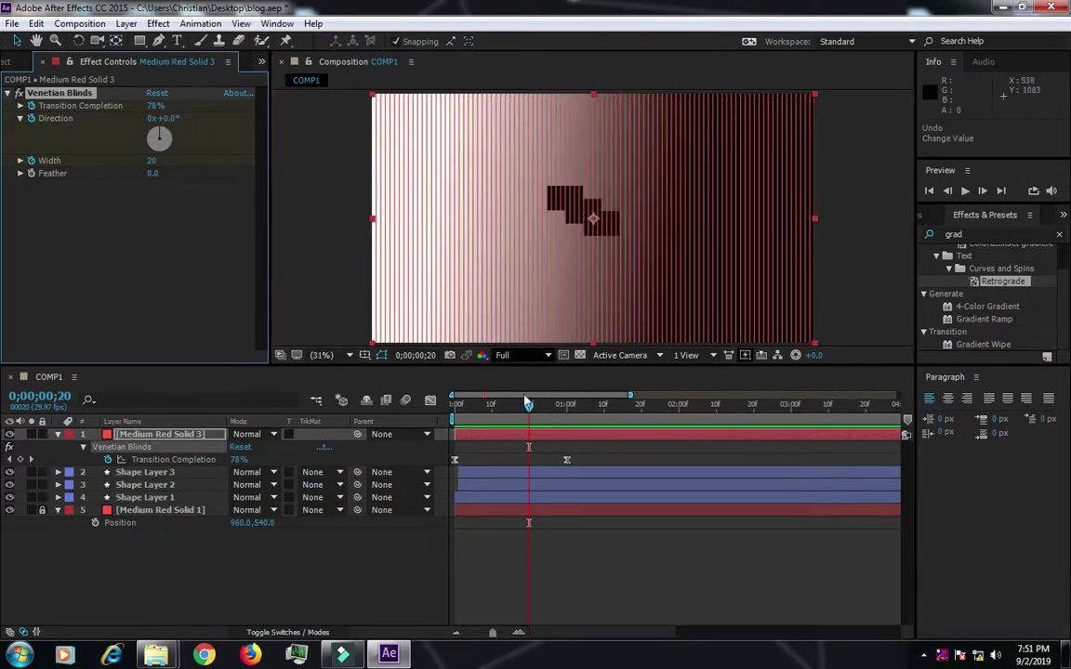
# - At one second, keyframe the blinds Direction to 45° and Width to 100
pyautogui.press('u')
pyautogui.hotkey('shift', 'pagedown')
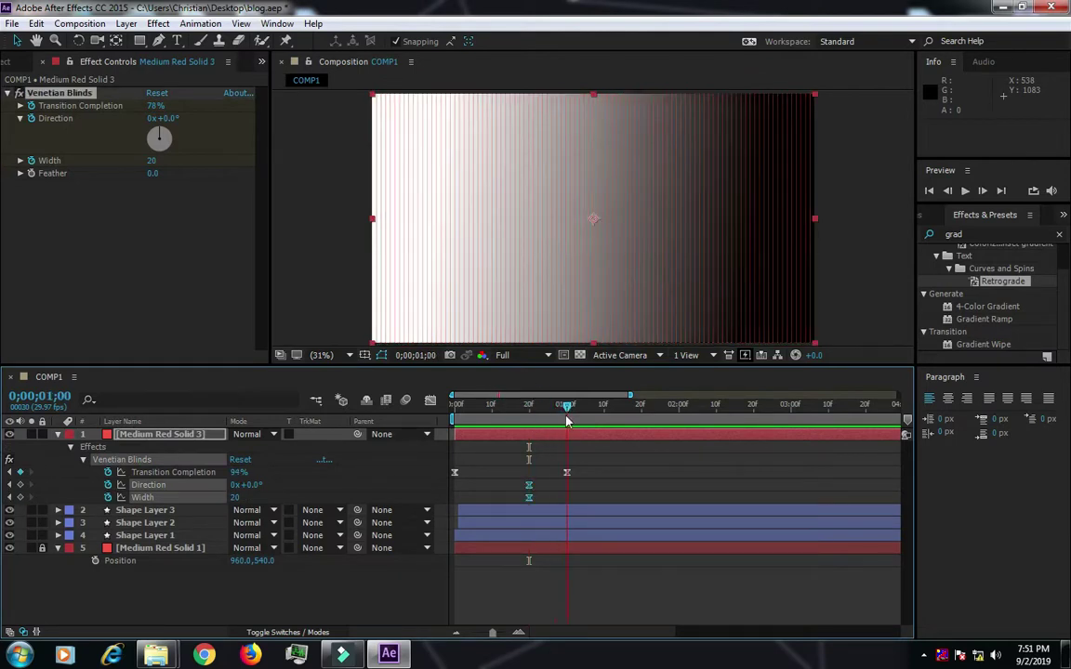
pyautogui.moveTo(160, 118); pyautogui.dragTo(203, 123)
pyautogui.click(166, 118)
pyautogui.write('45')
pyautogui.press('Return')
pyautogui.click(153, 161)
pyautogui.write('162')
pyautogui.press('Return')
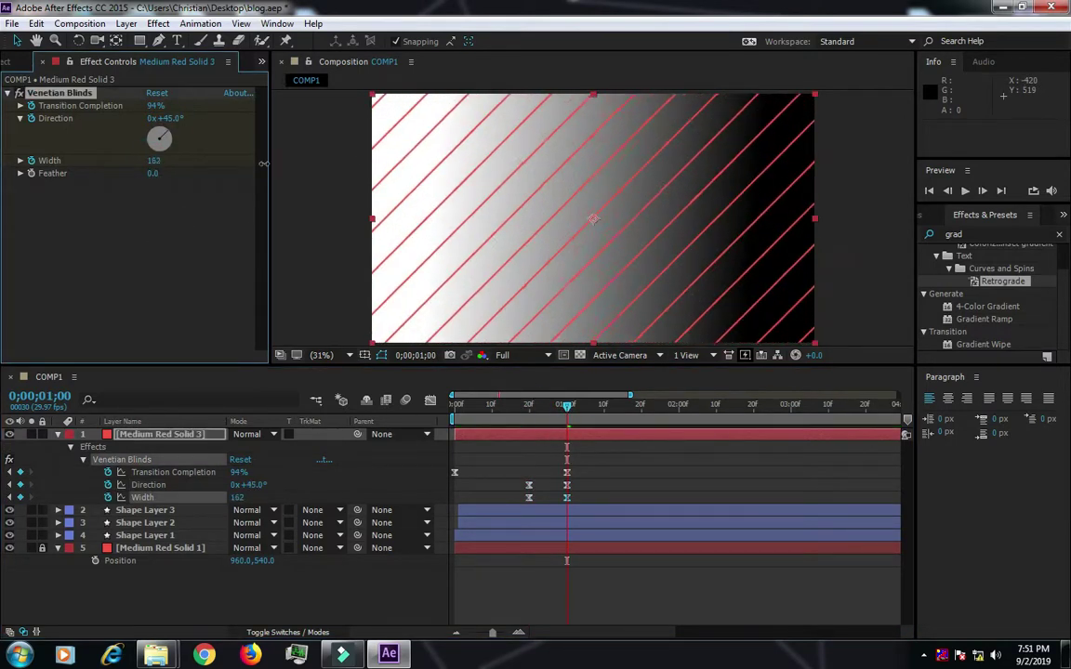
pyautogui.press('Return')
# - Keyframe Feather to 50 at the one-second mark and preview the blinds
pyautogui.moveTo(153, 173)
pyautogui.mouseDown()
pyautogui.moveTo(165, 173)
pyautogui.moveTo(31, 181)
pyautogui.mouseUp()
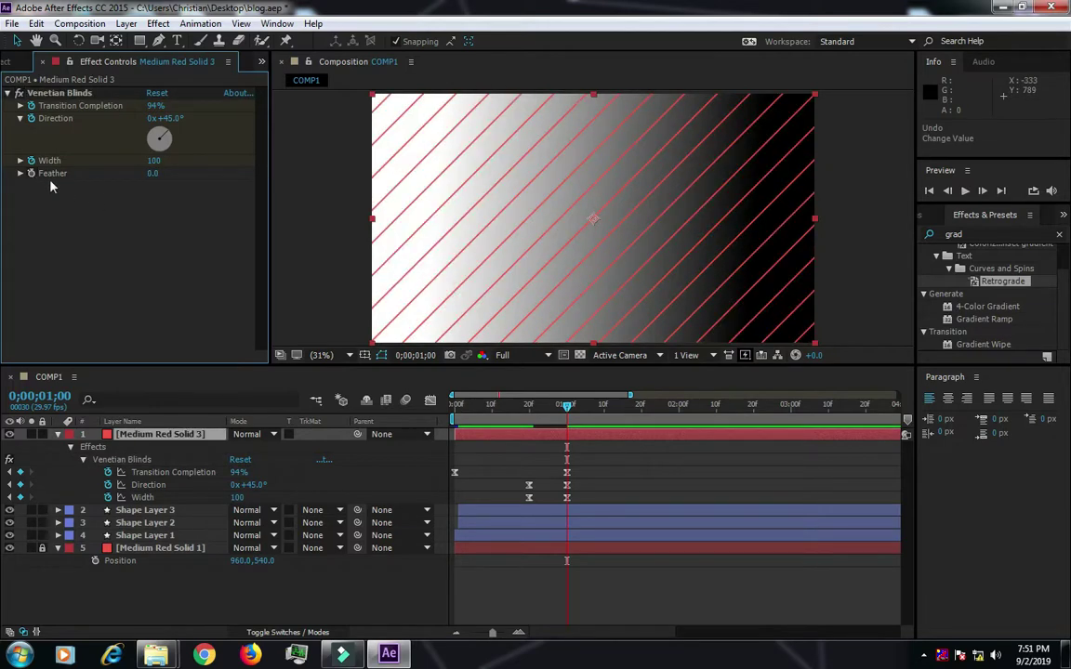
pyautogui.press('u')
pyautogui.press('u')
pyautogui.press('pageup')
pyautogui.press('pageup')
pyautogui.press('=')
pyautogui.press('=')
pyautogui.press('=')
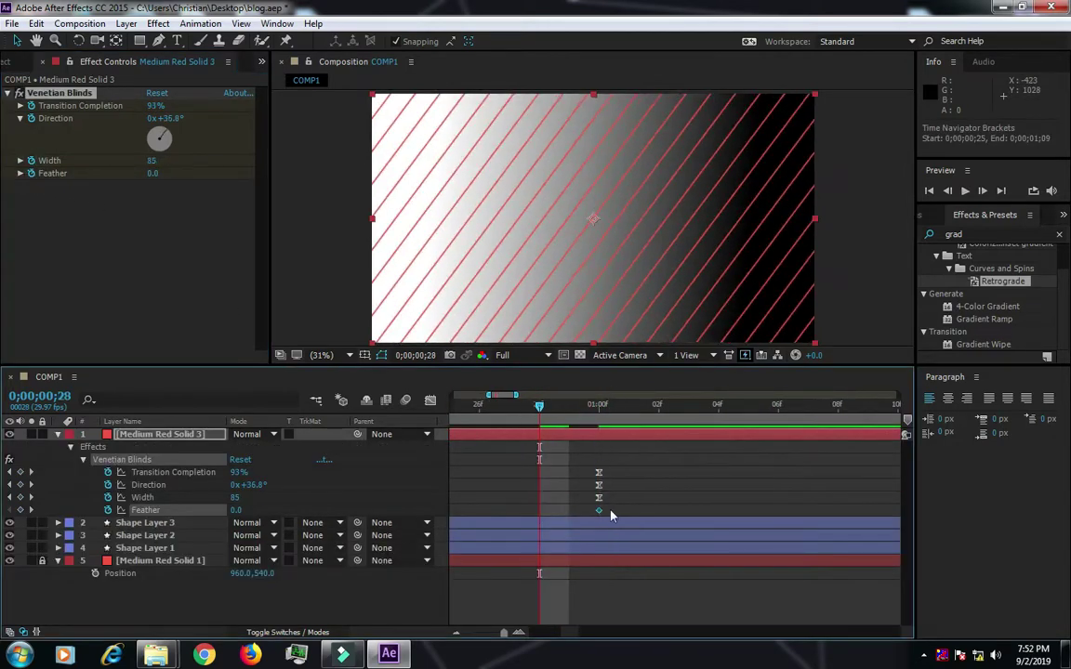
pyautogui.press('pagedown')
pyautogui.press('pagedown')
pyautogui.click(152, 173)
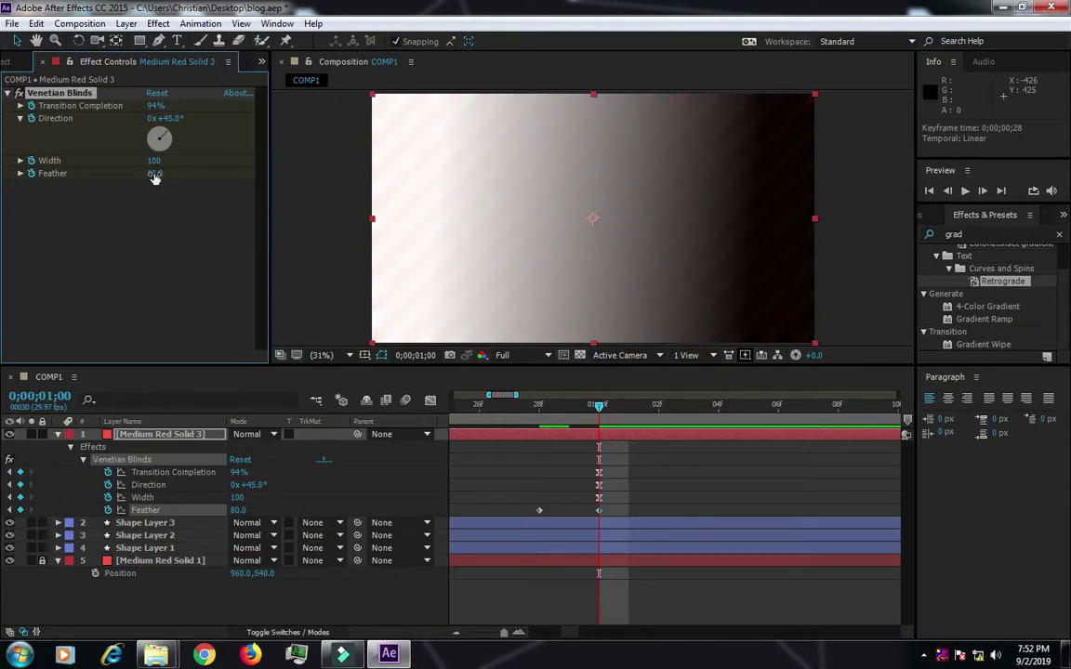
pyautogui.write('50')
pyautogui.press('Return')
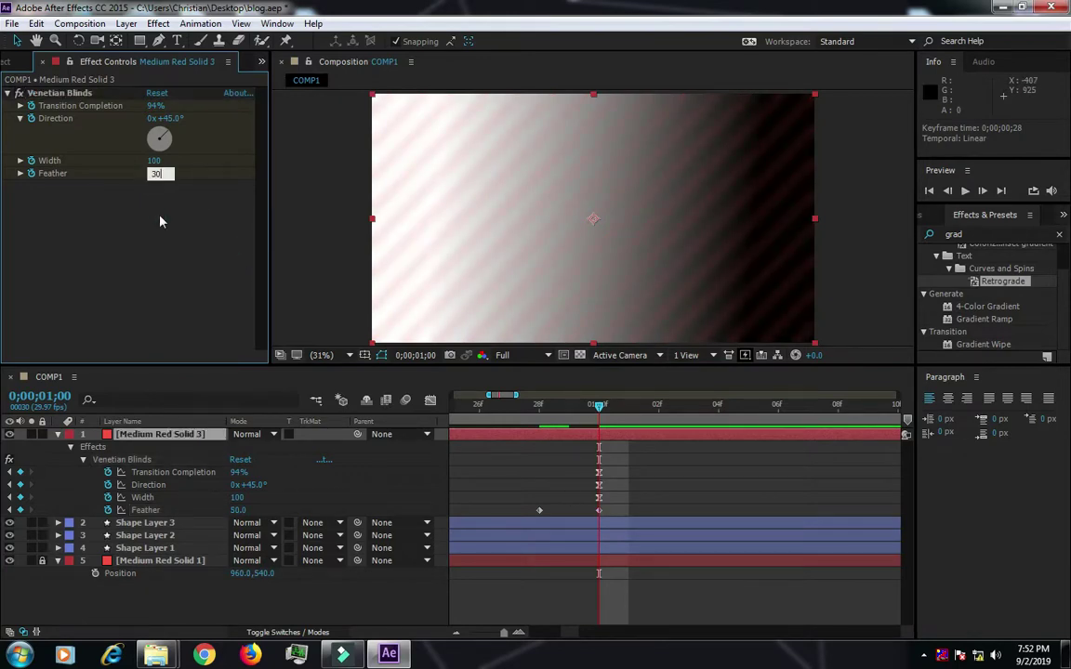
pyautogui.press('-')
pyautogui.press('space')
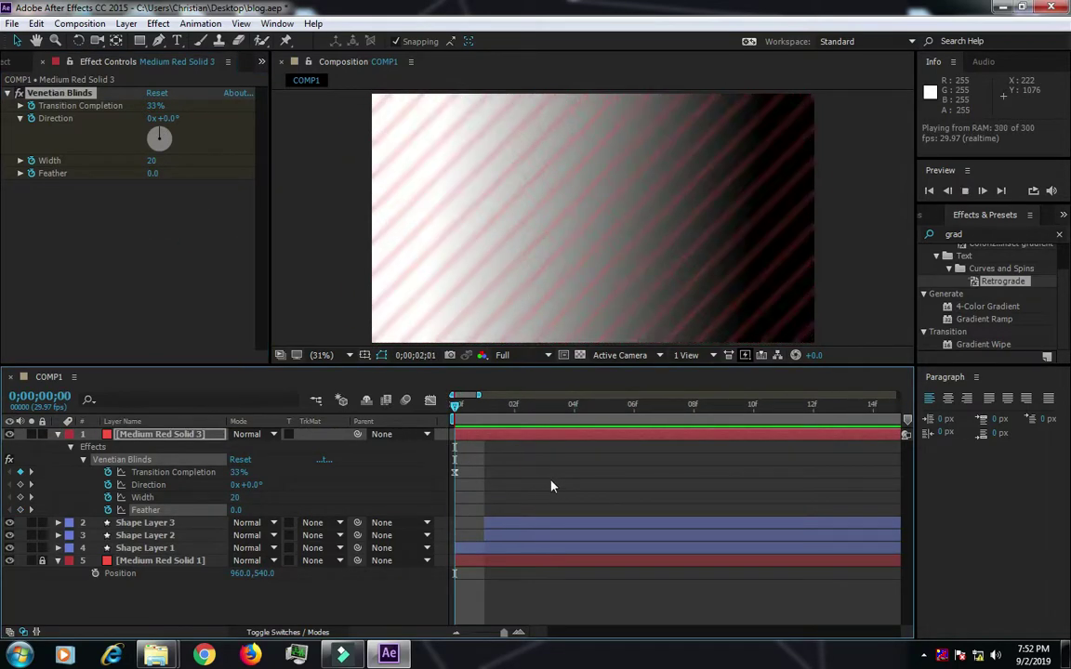
pyautogui.press('space')
# - Set Feather back to 0 around 1;13 and preview from about 1;05
pyautogui.click(615, 423)
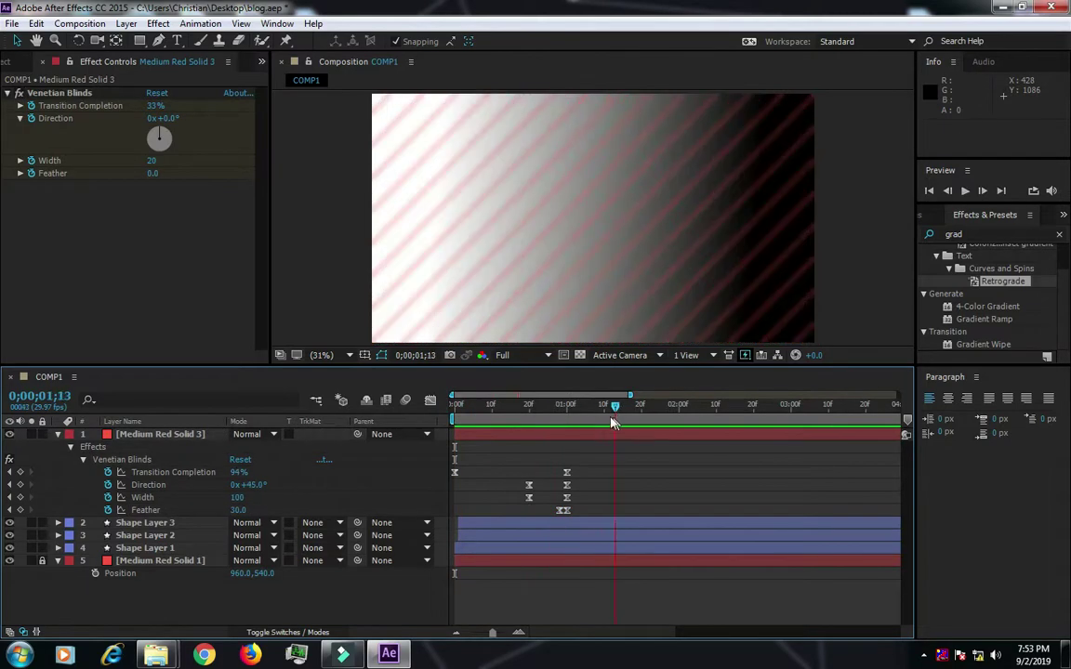
pyautogui.write('0')
pyautogui.press('Return')
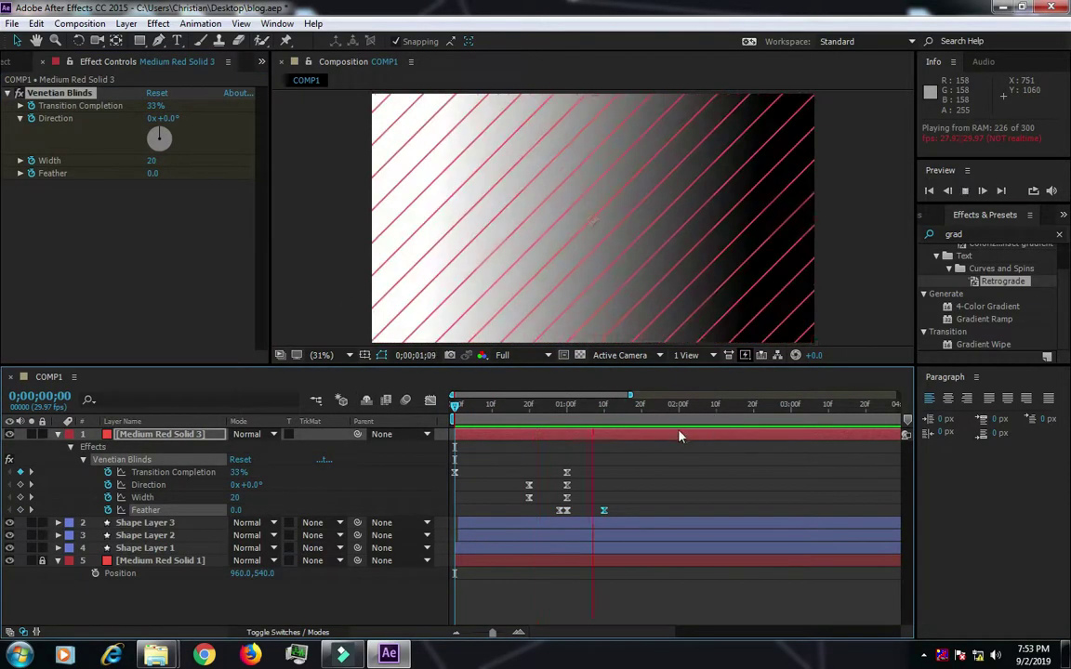
pyautogui.press('=')
pyautogui.moveTo(661, 412); pyautogui.dragTo(582, 406)
pyautogui.press('space')
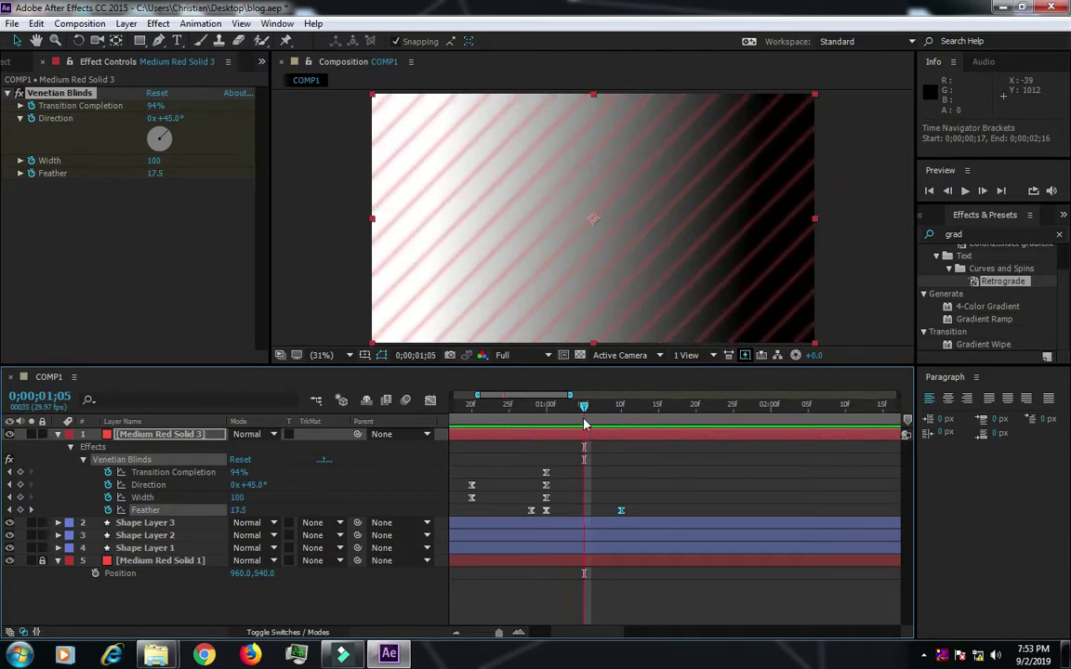
pyautogui.press('space')
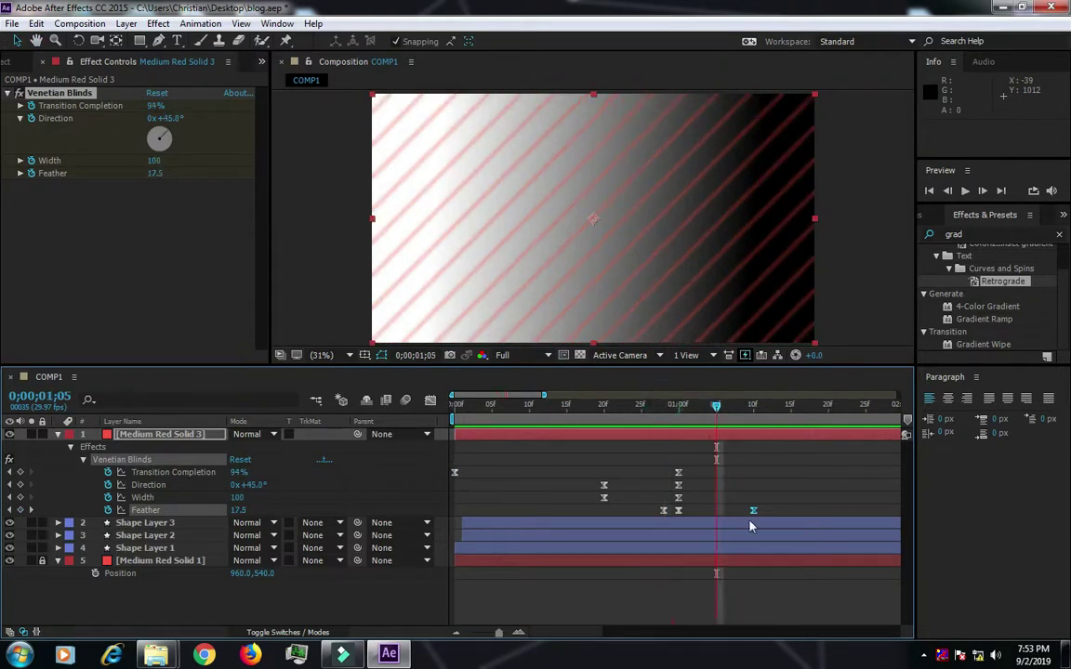
# - Paste the feather keyframe one frame earlier and preview the softened blinds
pyautogui.press('=')
pyautogui.press('=')
pyautogui.press('-')
pyautogui.press('-')
pyautogui.press('pageup')
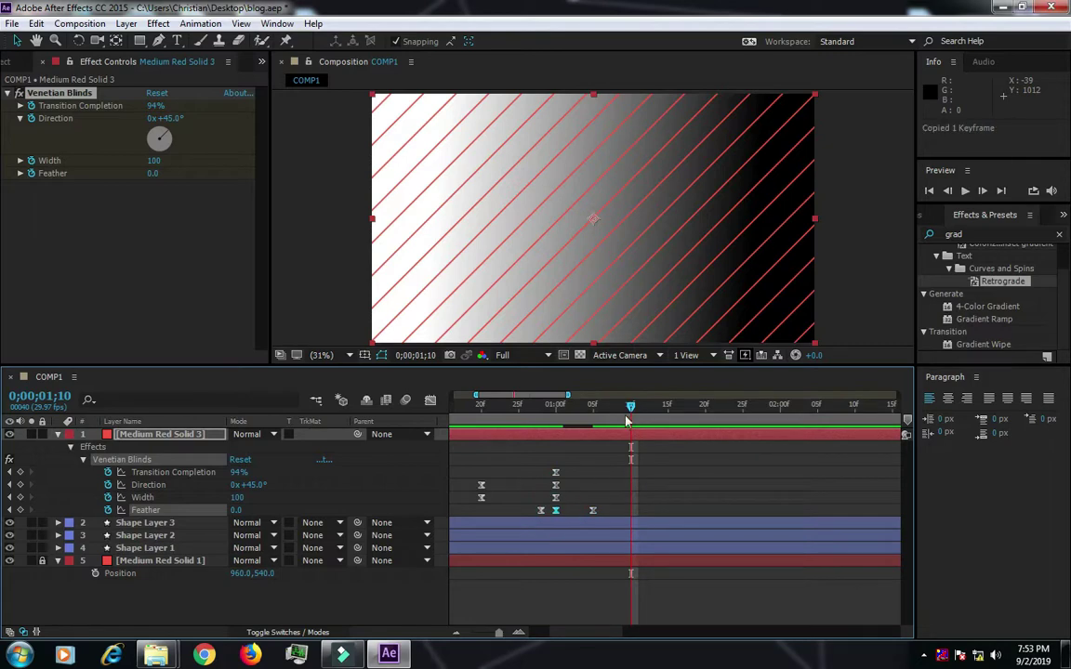
pyautogui.hotkey('ctrl', 'v')
pyautogui.press('space')
pyautogui.press('-')
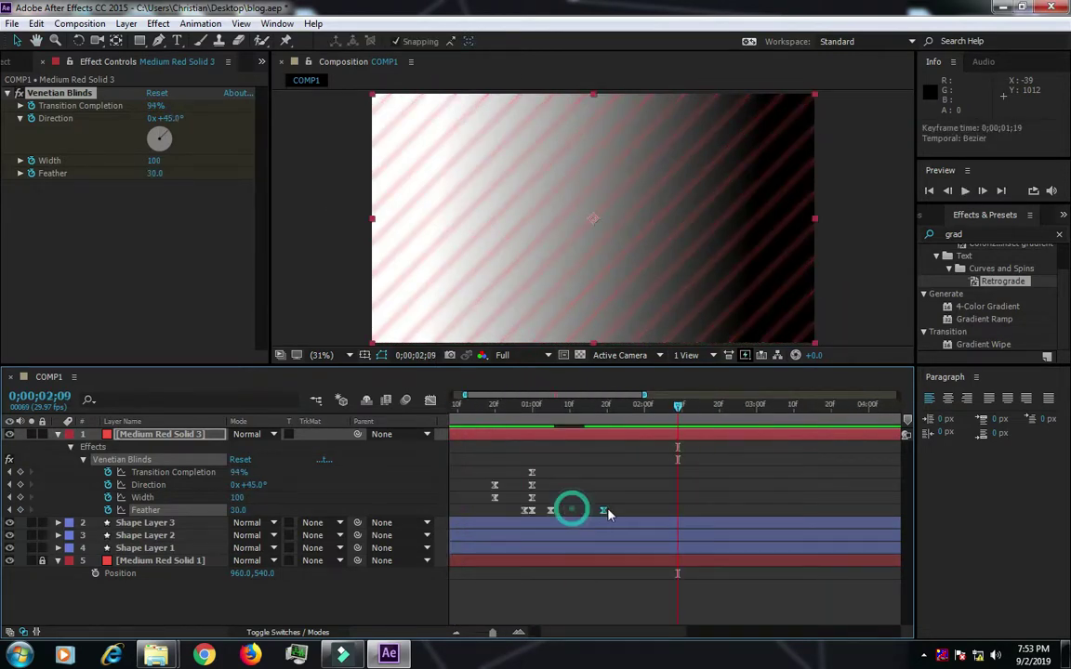
pyautogui.press('space')
pyautogui.hotkey('ctrl', 'a')
pyautogui.click(58, 434)
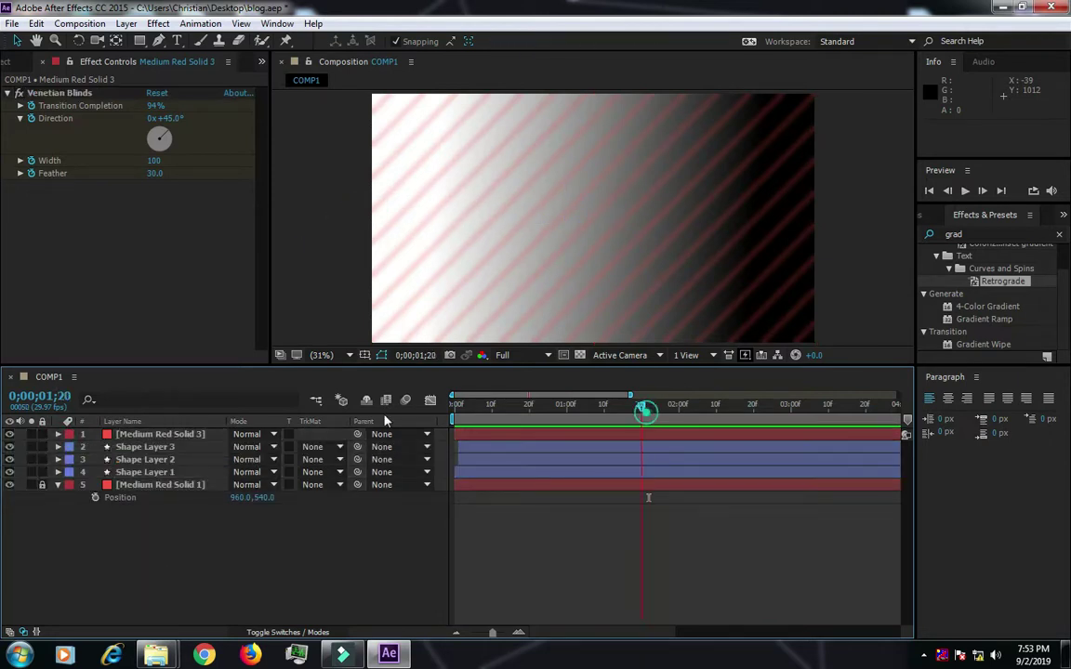
# - Preview the whole animation from the start
pyautogui.press('Home')
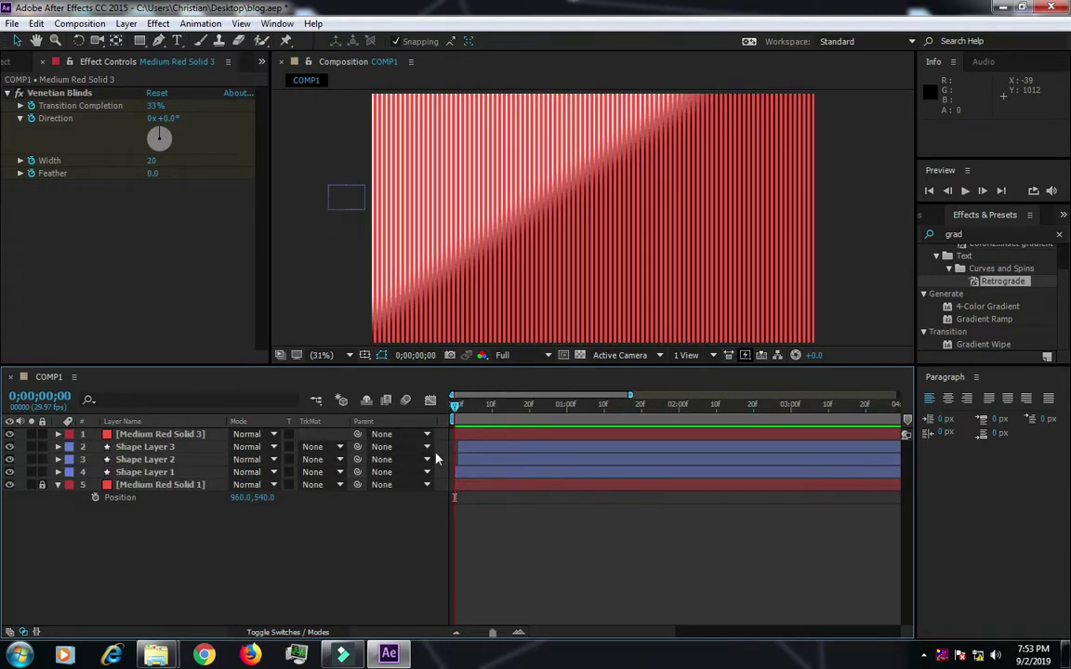
pyautogui.click(144, 473)
pyautogui.keyDown('shift'); pyautogui.click(176, 459); pyautogui.keyUp('shift')
pyautogui.keyDown('ctrl'); pyautogui.click(185, 473); pyautogui.keyUp('ctrl')
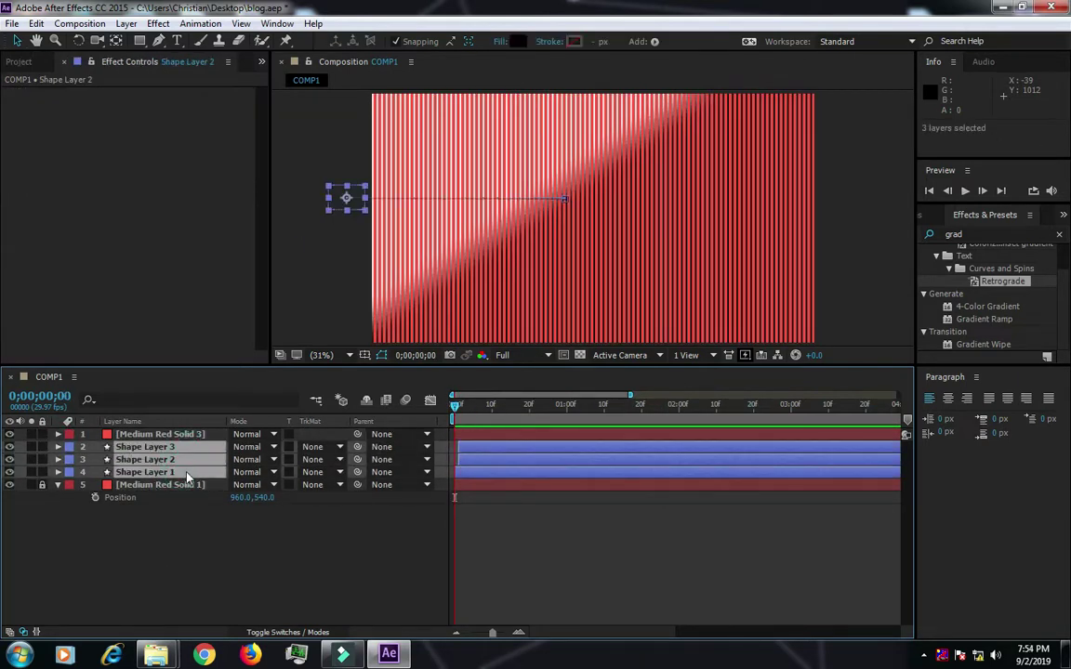
pyautogui.click(482, 434)
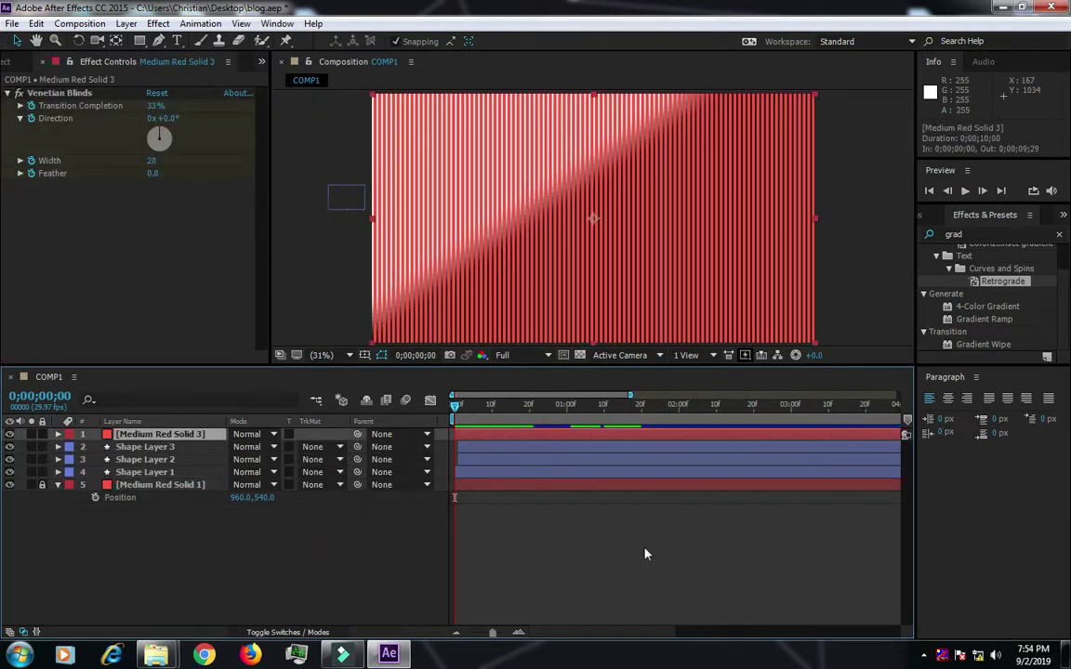
pyautogui.press('space')
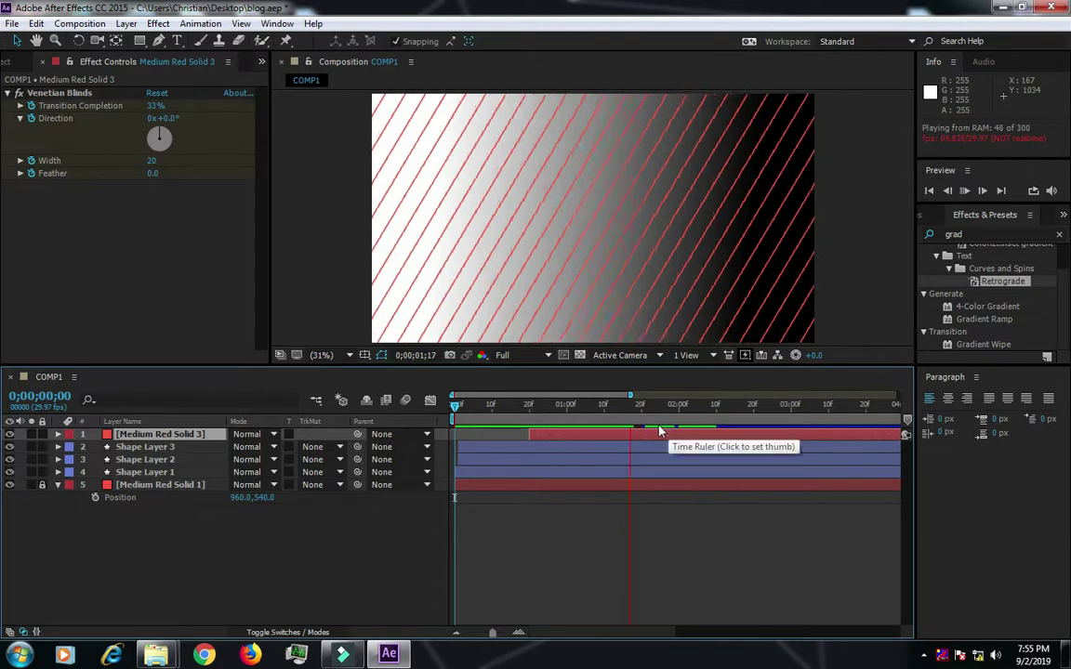
pyautogui.press('space')
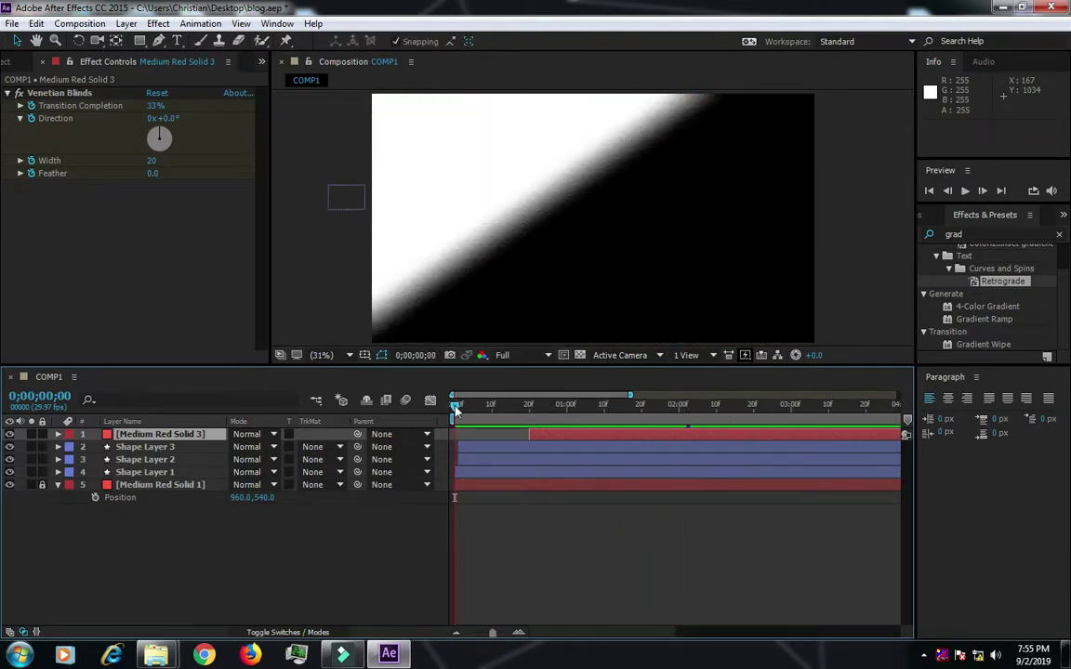
# - Apply CC Pixel Polly to the three shape layers and raise its shatter Force
pyautogui.click(145, 446)
pyautogui.keyDown('shift'); pyautogui.click(145, 472); pyautogui.keyUp('shift')
pyautogui.click(158, 24)
pyautogui.moveTo(264, 357)
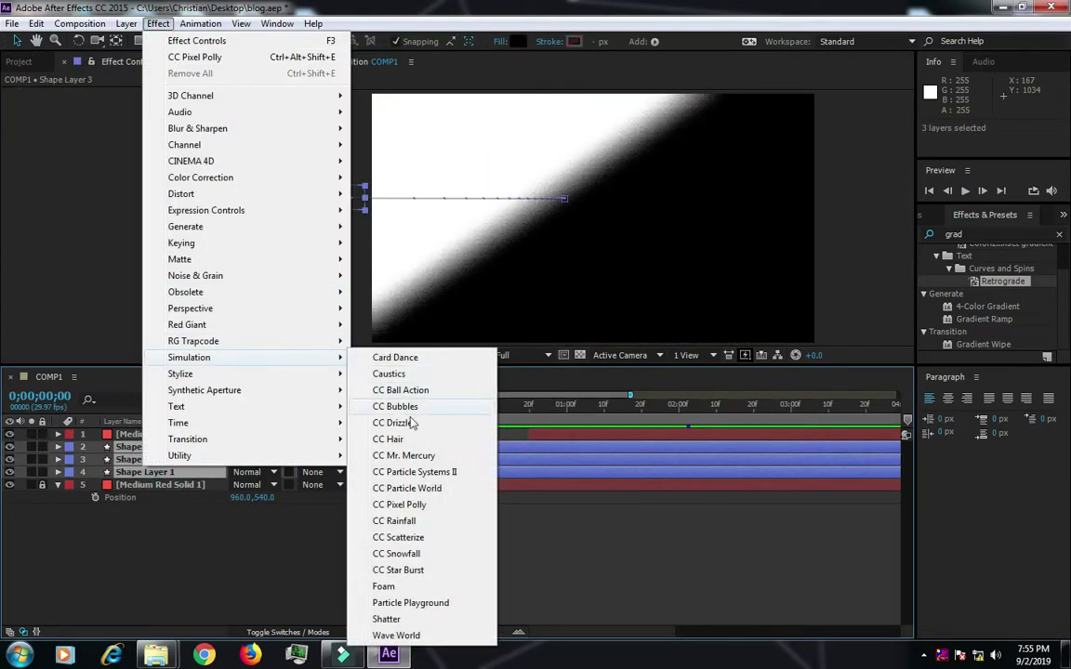
pyautogui.click(428, 509)
pyautogui.press('space')
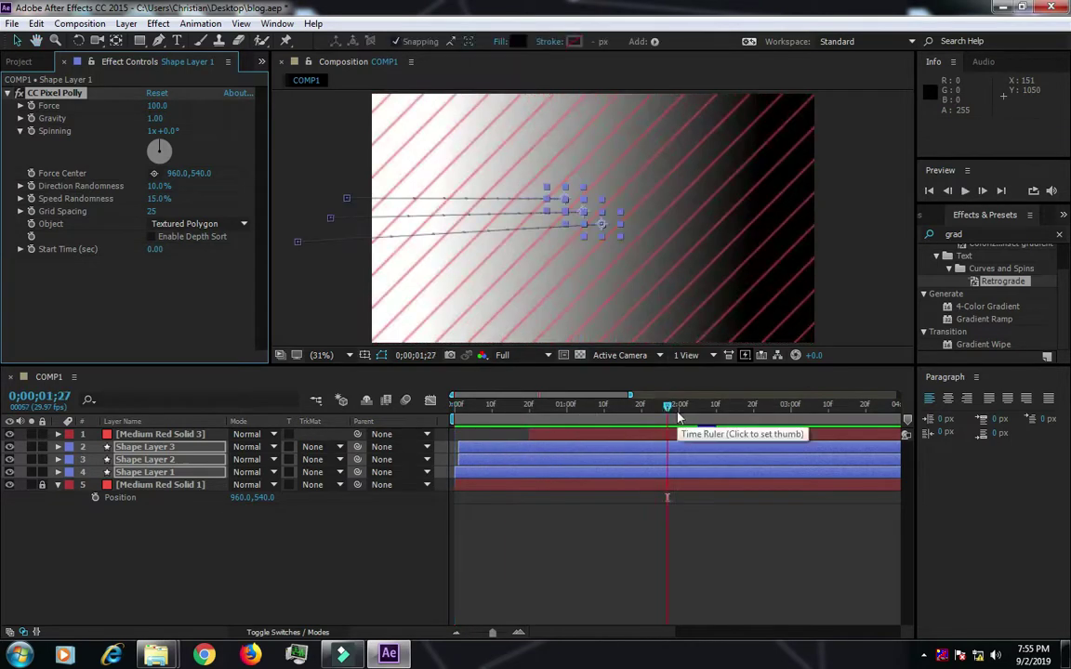
pyautogui.click(488, 405)
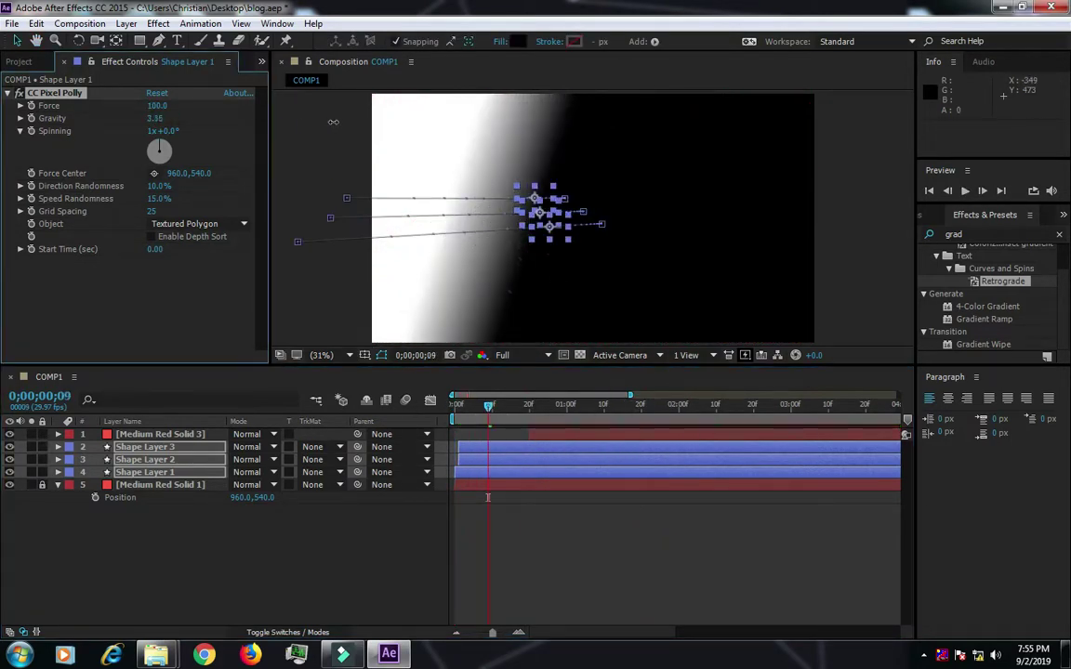
pyautogui.moveTo(301, 110); pyautogui.dragTo(361, 131)
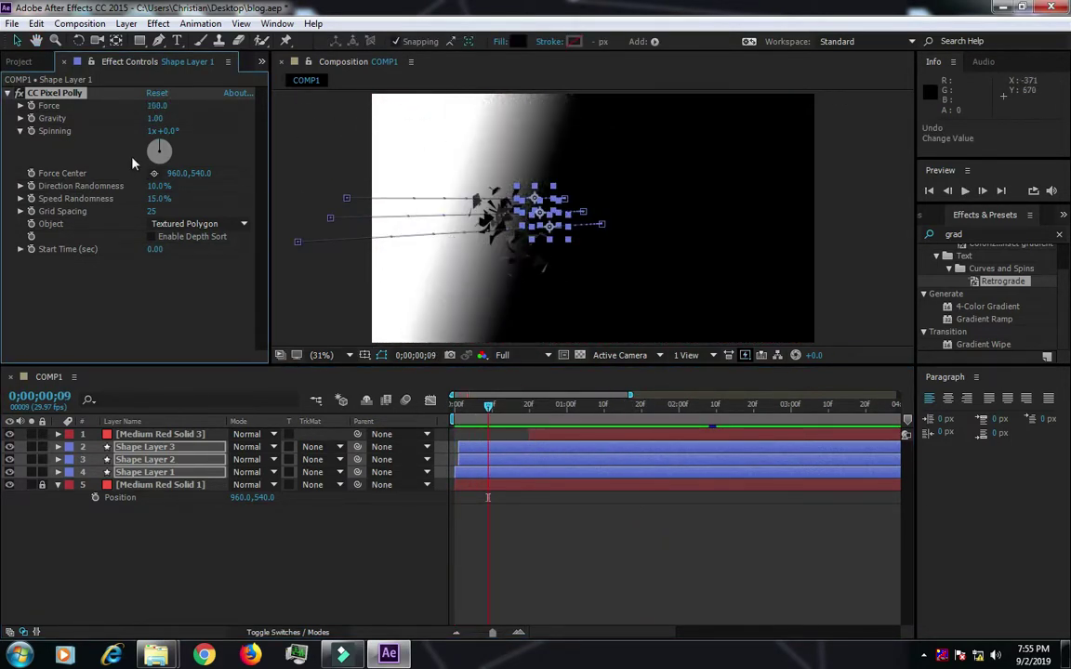
# - Keyframe Shape Layer 1's Force ramping from 100 to 678 and preview the shatter
pyautogui.click(144, 472)
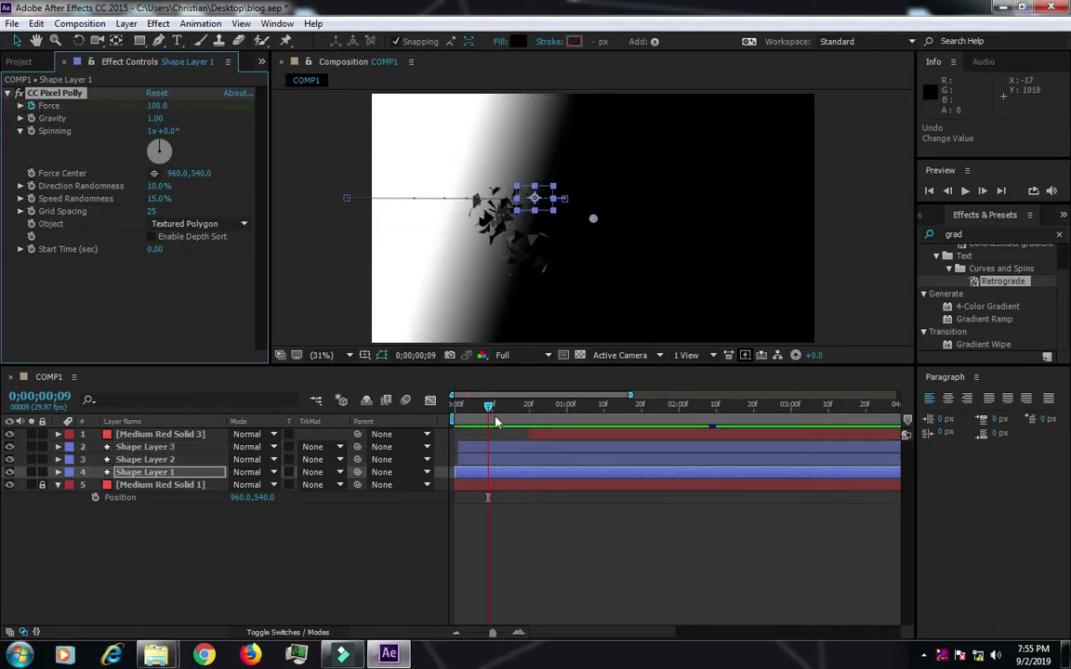
pyautogui.click(528, 409)
pyautogui.moveTo(158, 110); pyautogui.dragTo(710, 238)
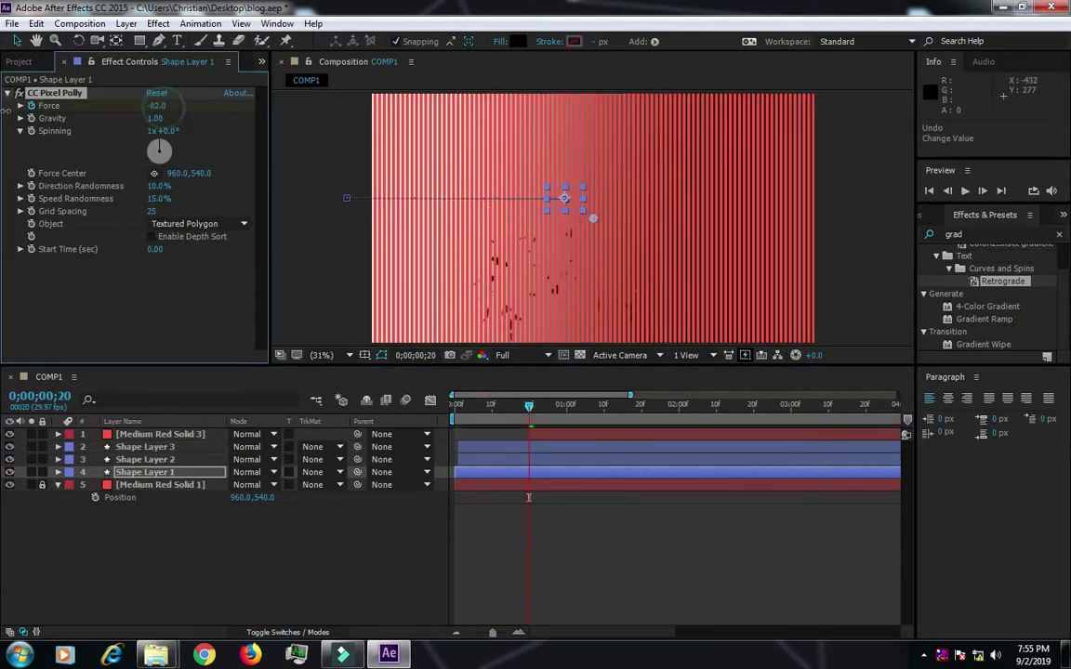
pyautogui.press('u')
pyautogui.moveTo(538, 428)
pyautogui.mouseDown()
pyautogui.moveTo(468, 430)
pyautogui.moveTo(491, 413)
pyautogui.mouseUp()
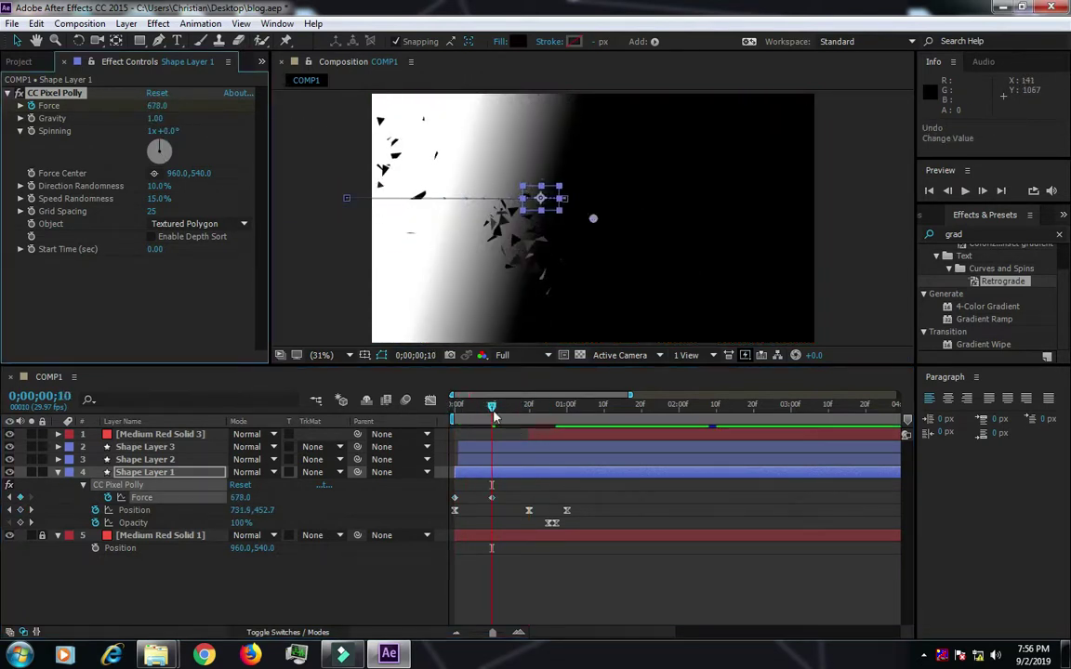
pyautogui.press('space')
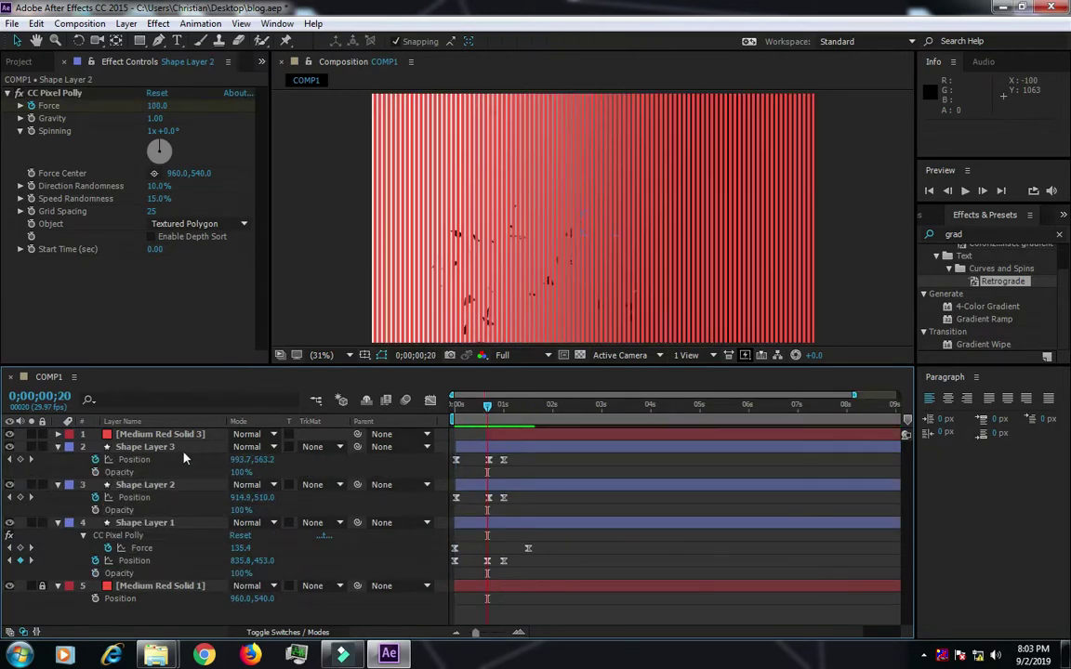
# - Check Shape Layer 3's and Shape Layer 1's keyframed properties, find the Force keyframe at 1;15, and preview
pyautogui.click(149, 447)
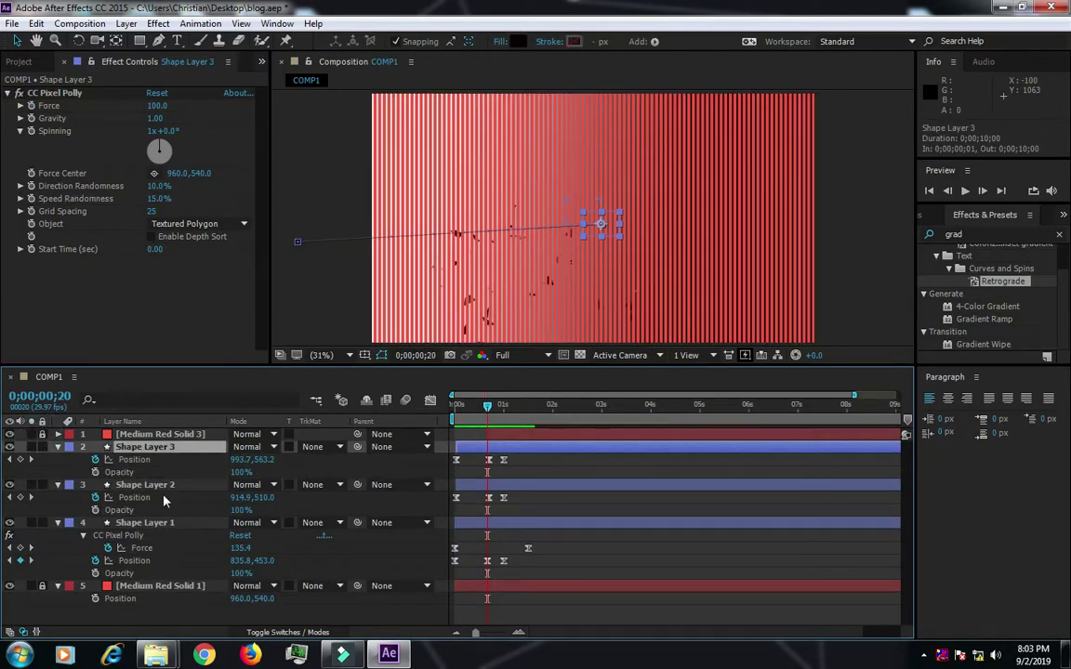
pyautogui.press('u')
pyautogui.press('u')
pyautogui.click(58, 447)
pyautogui.click(145, 472)
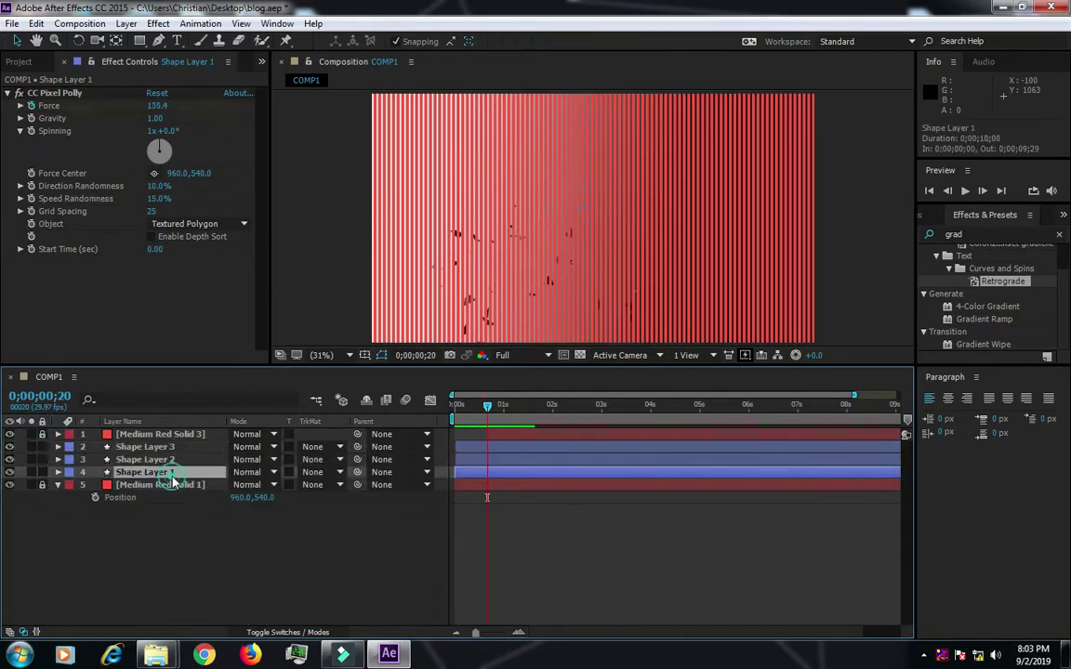
pyautogui.press('u')
pyautogui.click(533, 420)
pyautogui.moveTo(534, 420); pyautogui.dragTo(528, 420)
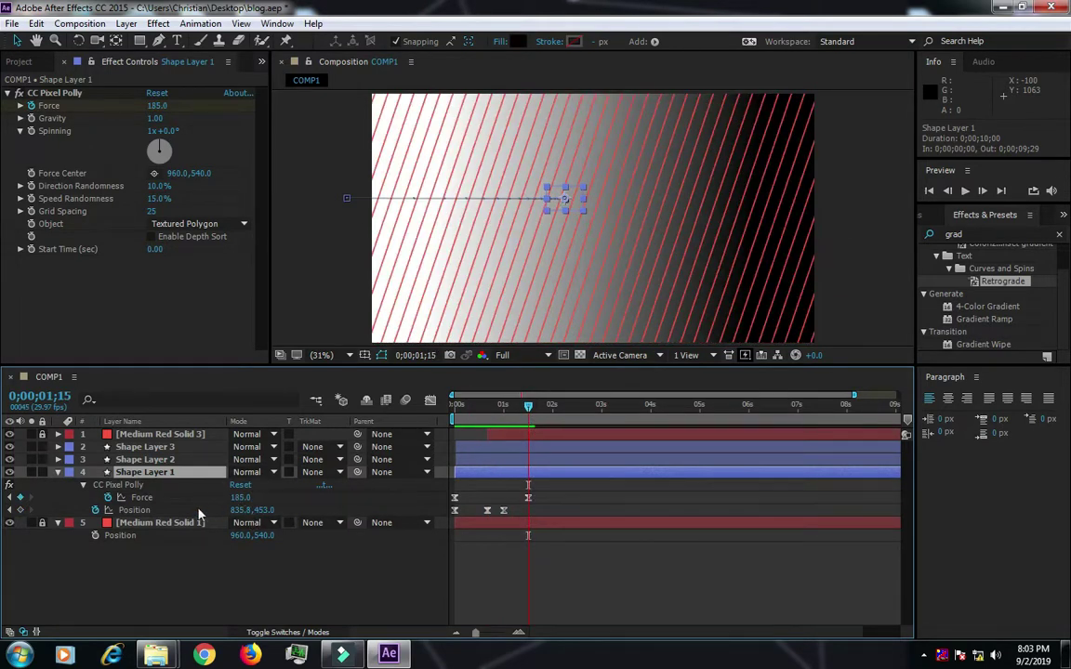
pyautogui.press('space')
# - Preview Shape Layer 2's shatter animation, then select all three shape layers
pyautogui.click(58, 459)
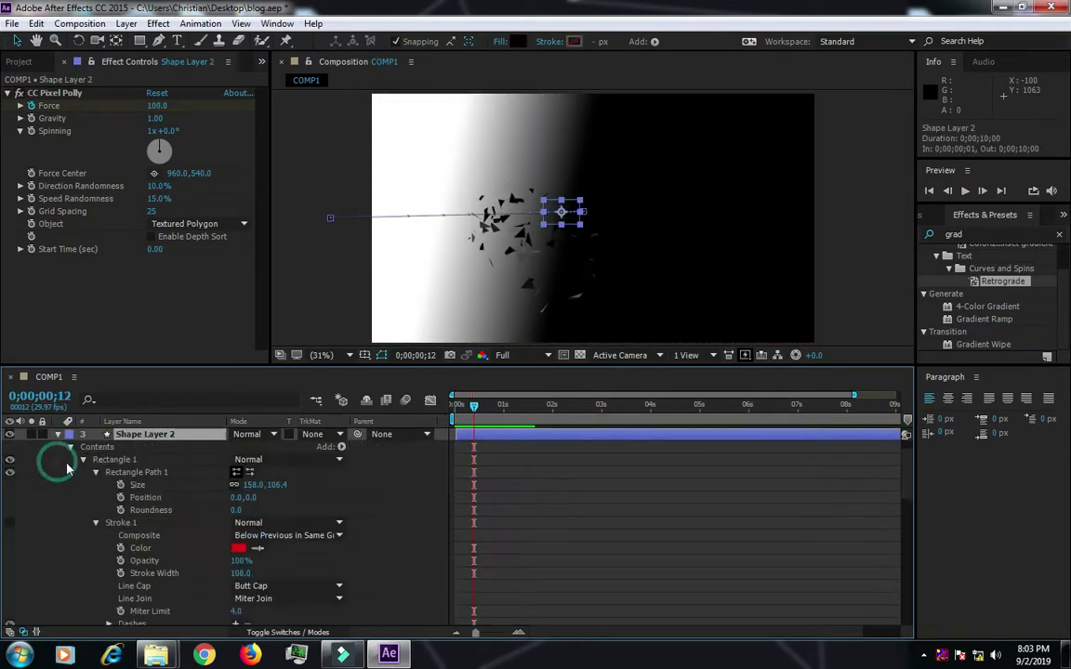
pyautogui.scroll(1, 453, 504)
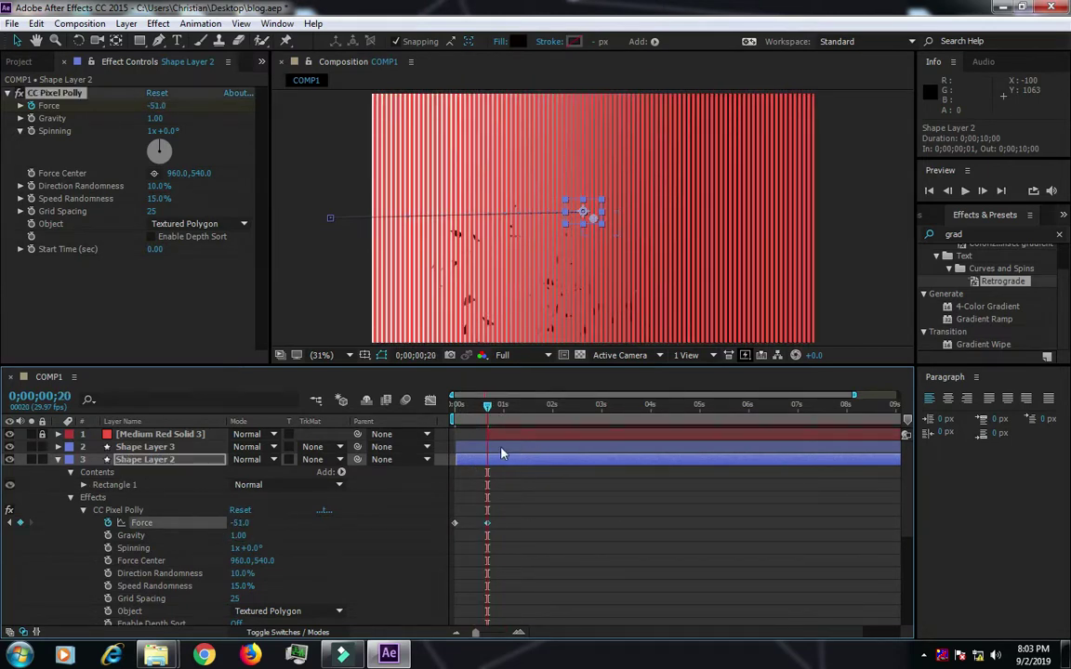
pyautogui.press('space')
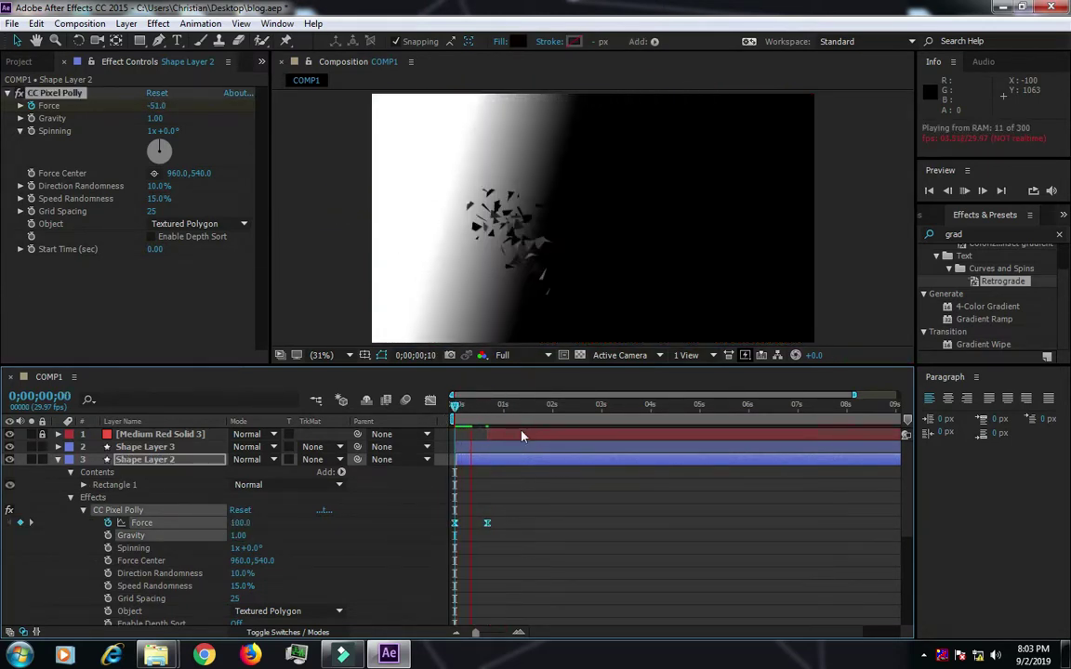
pyautogui.press('space')
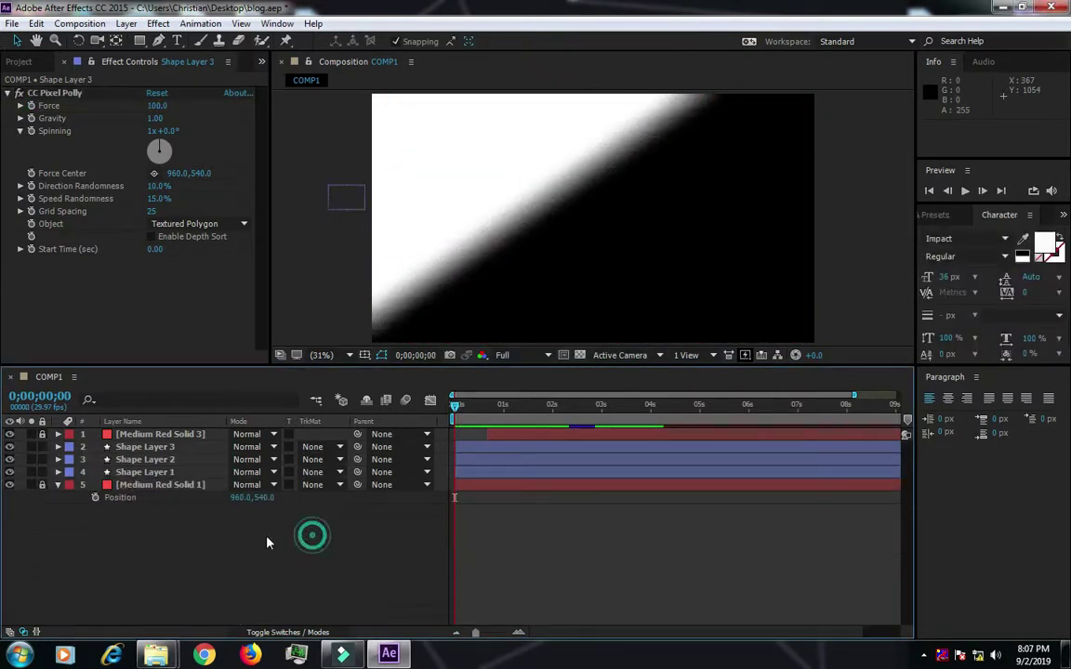
pyautogui.click(144, 447)
pyautogui.keyDown('shift'); pyautogui.click(144, 472); pyautogui.keyUp('shift')
# - Pre-compose the three selected shape layers into a precomp named 1
pyautogui.rightClick(186, 472)
pyautogui.click(228, 502)
pyautogui.write('1')
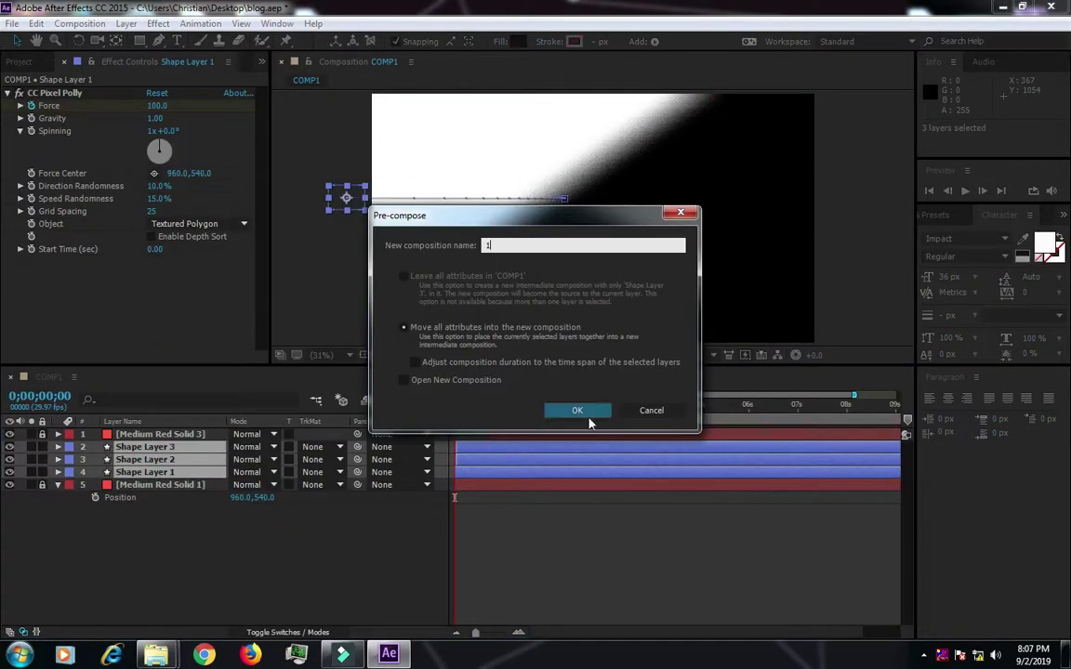
pyautogui.click(577, 411)
# - Add a white R text layer and scale it up to over 1000%
pyautogui.click(176, 41)
pyautogui.click(446, 227)
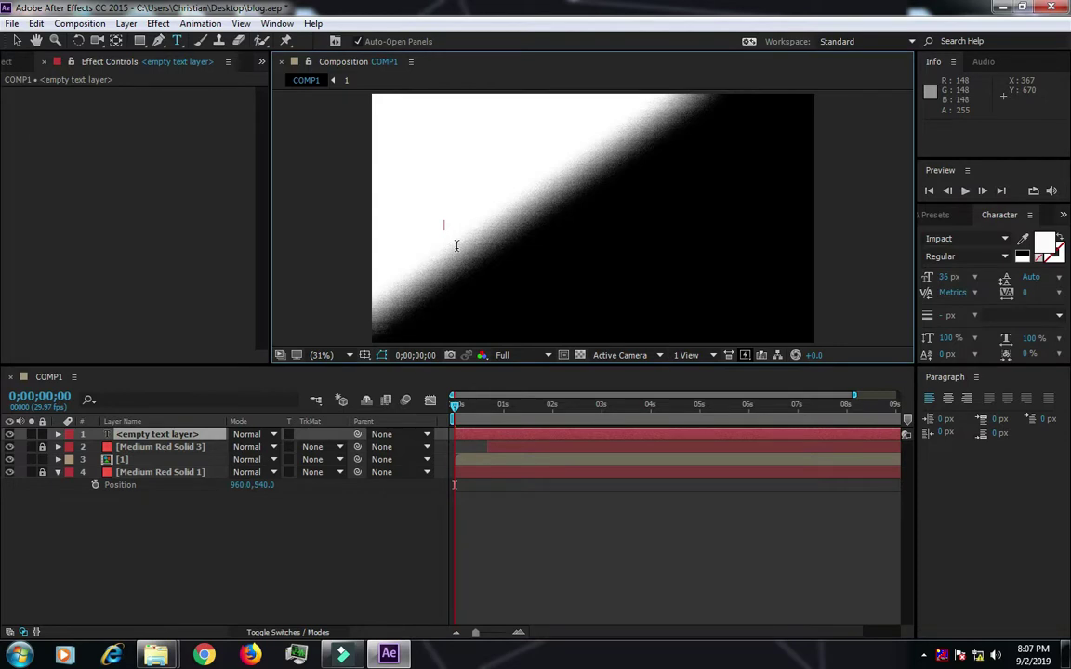
pyautogui.click(17, 40)
pyautogui.press('s')
pyautogui.moveTo(453, 230); pyautogui.dragTo(509, 252)
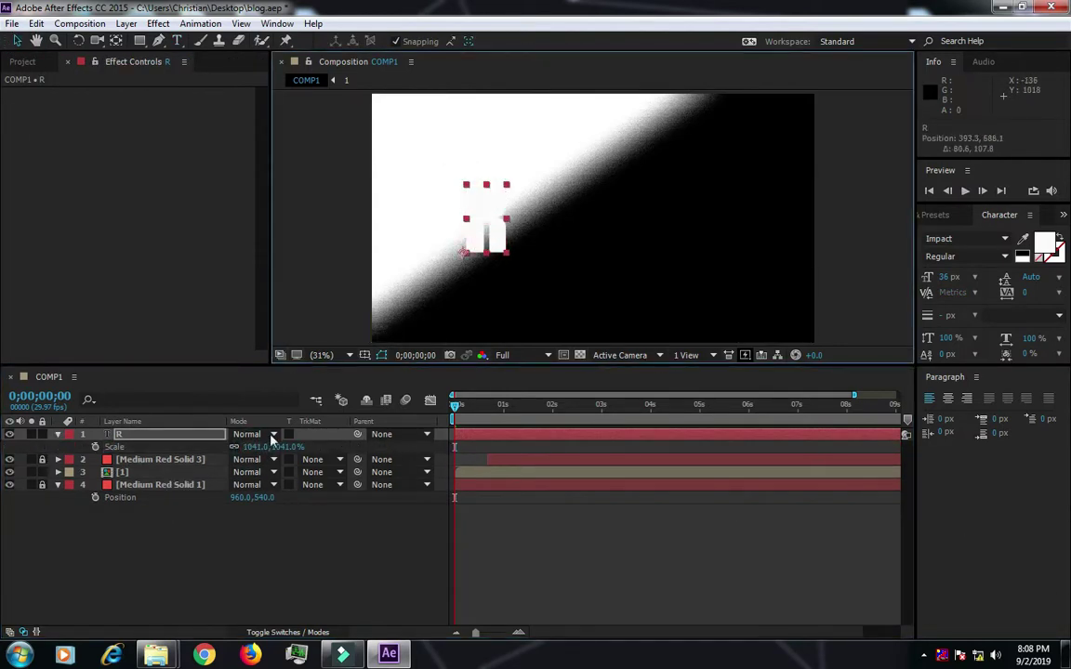
# - Move precomp 1 directly under the R and test the R's alpha as its matte, then undo it
pyautogui.click(186, 472)
pyautogui.hotkey('ctrl', ']')
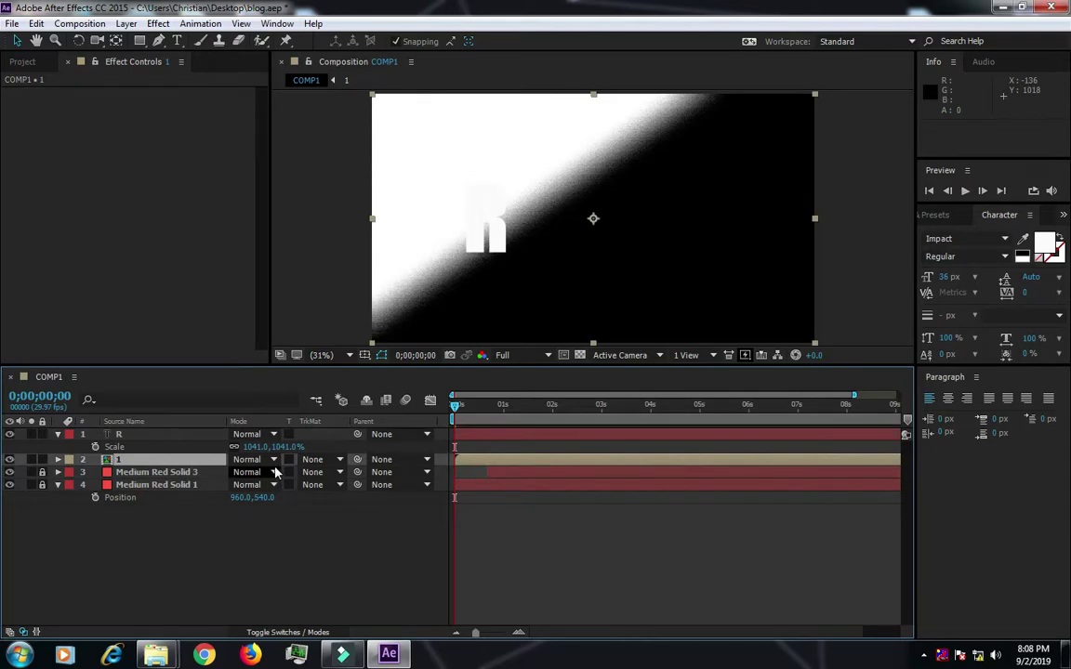
pyautogui.click(339, 459)
pyautogui.click(371, 499)
pyautogui.press('space')
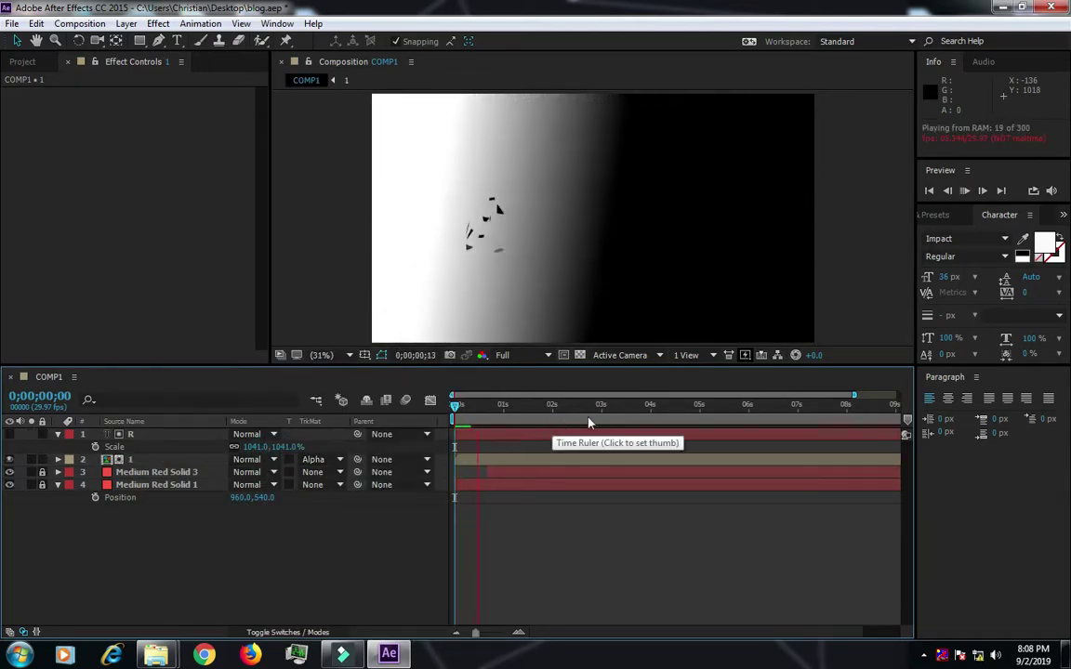
pyautogui.click(177, 434)
pyautogui.click(455, 410)
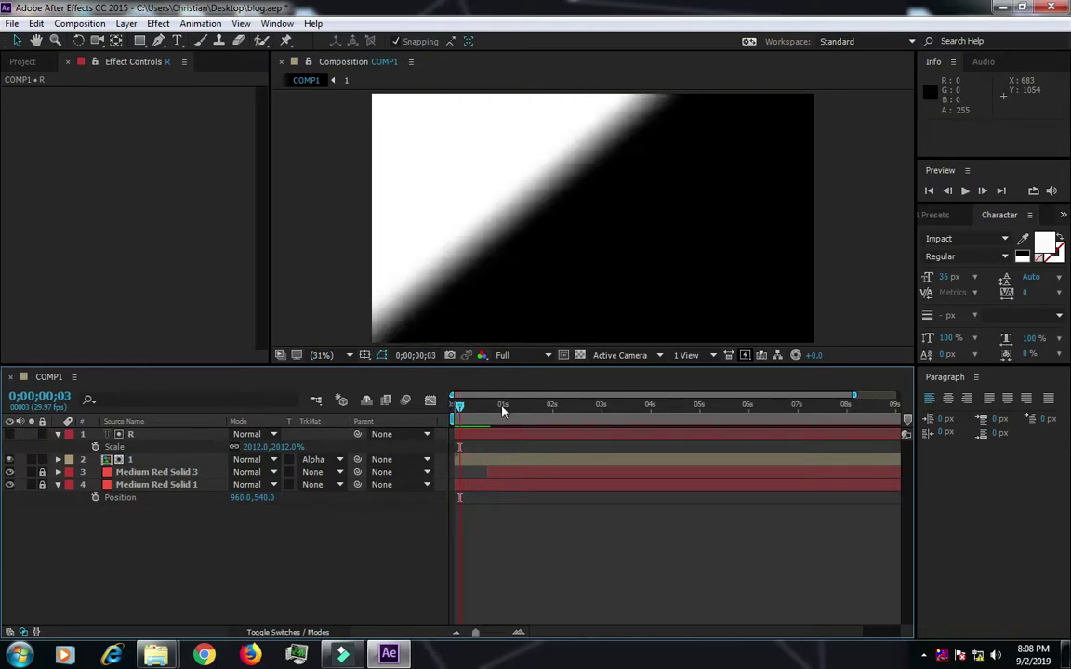
pyautogui.hotkey('ctrl', 'z')
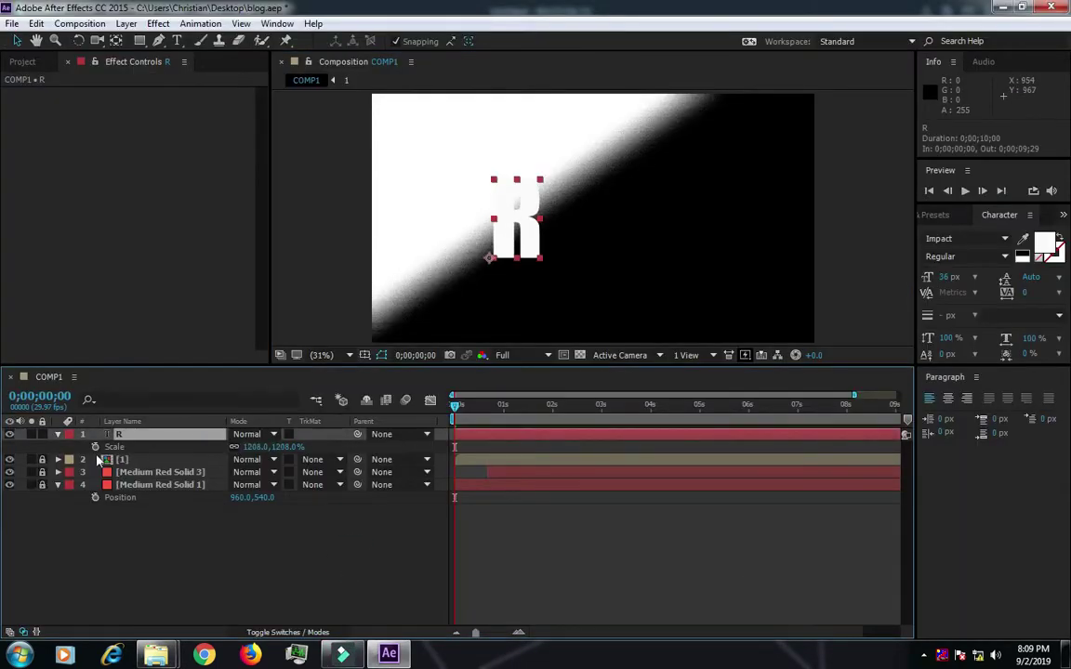
# - Place R below Medium Red Solid 3 and ease its opacity from 0% at frame 10 to 100% at frame 15
pyautogui.moveTo(125, 434); pyautogui.dragTo(165, 459)
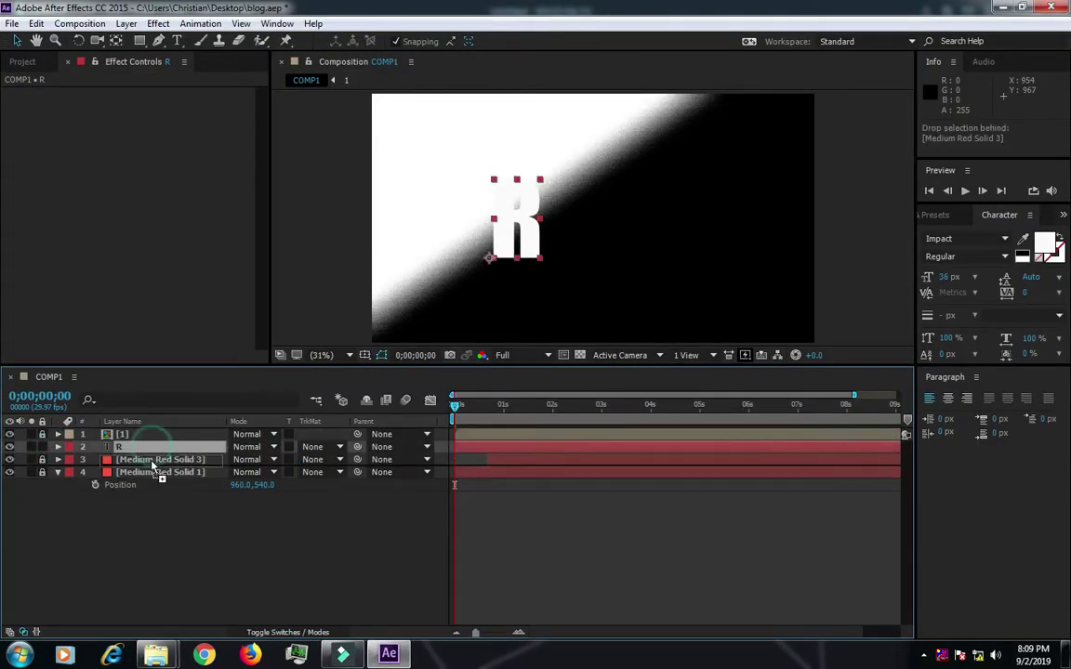
pyautogui.moveTo(462, 402); pyautogui.dragTo(467, 405)
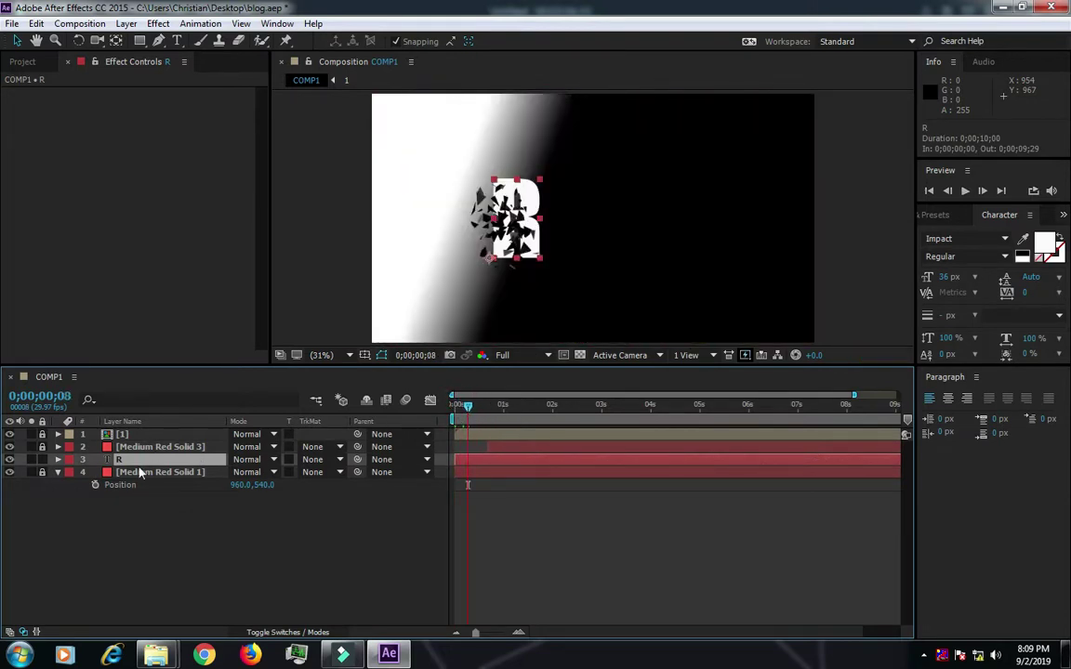
pyautogui.hotkey('alt', 'shift', 'r')
pyautogui.press('=')
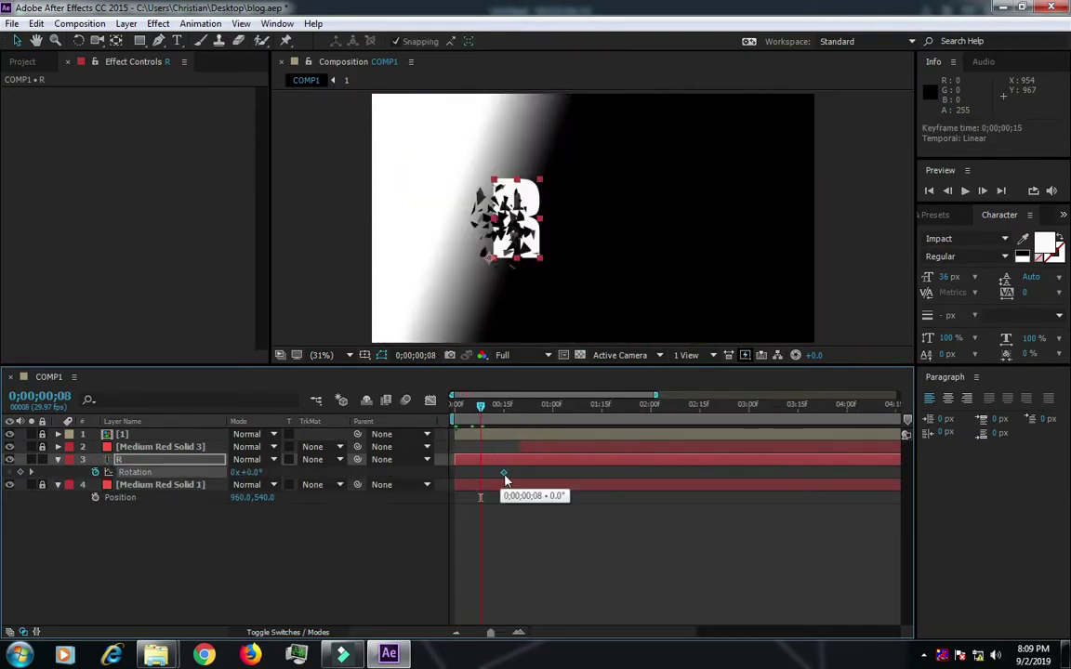
pyautogui.press('=')
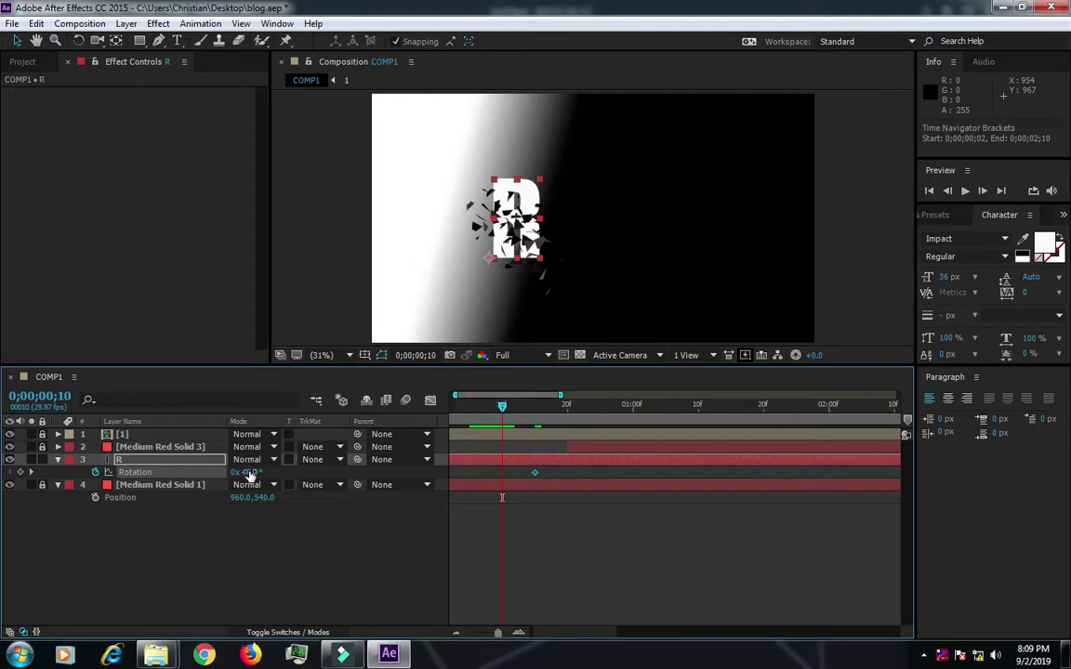
pyautogui.press('Return')
pyautogui.moveTo(502, 406)
pyautogui.mouseDown()
pyautogui.moveTo(534, 407)
pyautogui.moveTo(502, 406)
pyautogui.mouseUp()
pyautogui.hotkey('alt', 'shift', 't')
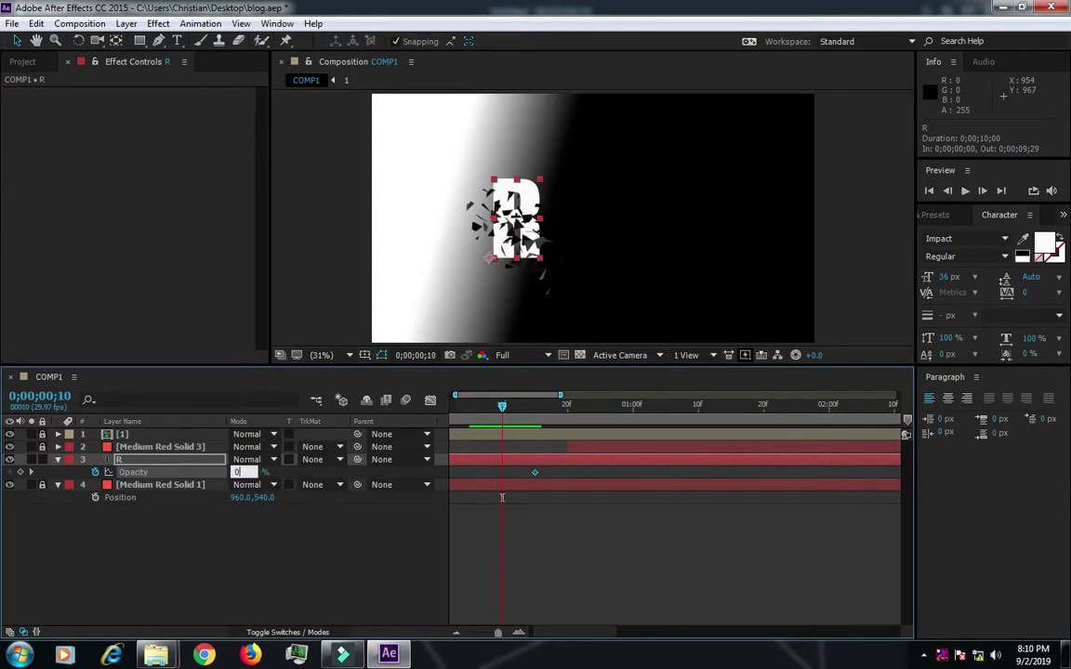
pyautogui.moveTo(549, 473); pyautogui.dragTo(392, 409)
pyautogui.press('F9')
pyautogui.press('space')
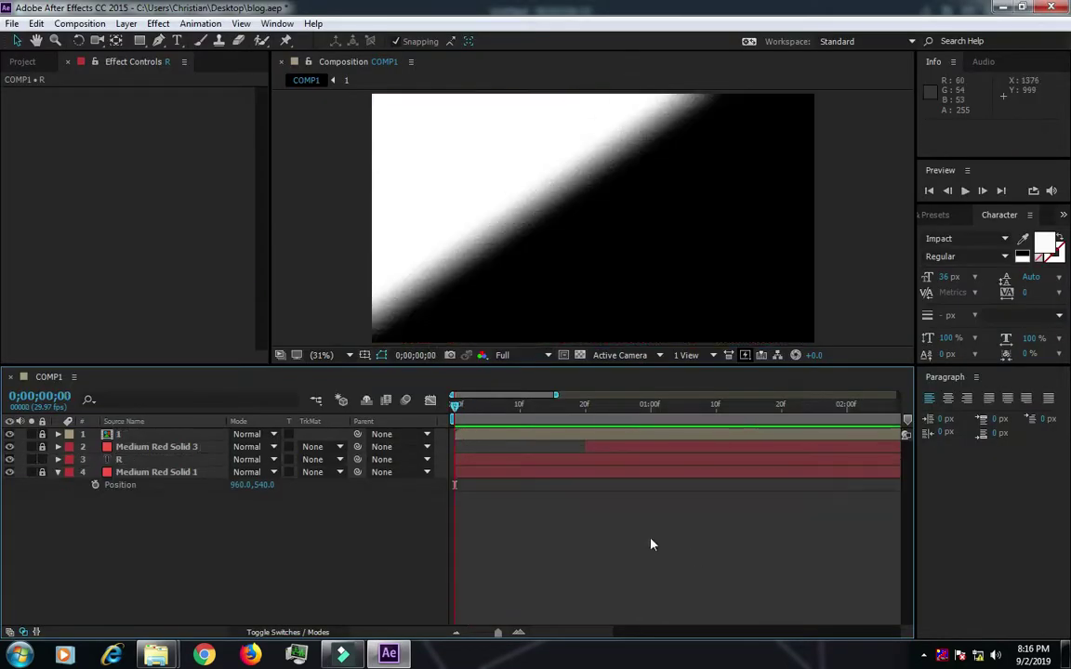
# - Change the R text to NIKE and scale it to 883%, previewing the result
pyautogui.doubleClick(125, 459)
pyautogui.write('NIKE')
pyautogui.click(179, 509)
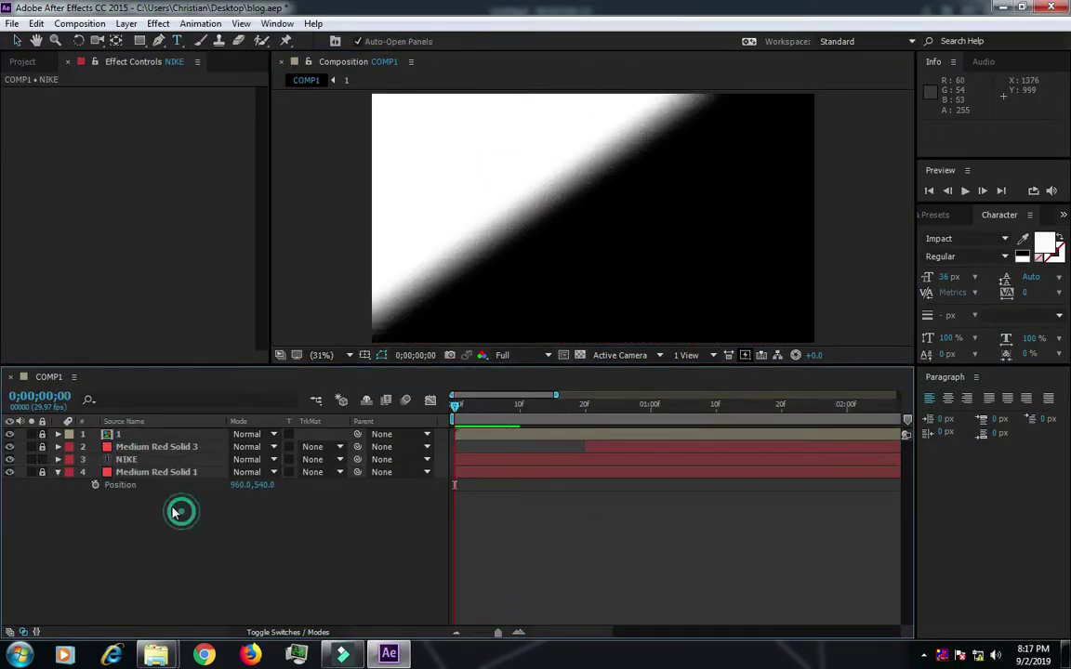
pyautogui.press('space')
pyautogui.click(571, 404)
pyautogui.click(125, 459)
pyautogui.press('s')
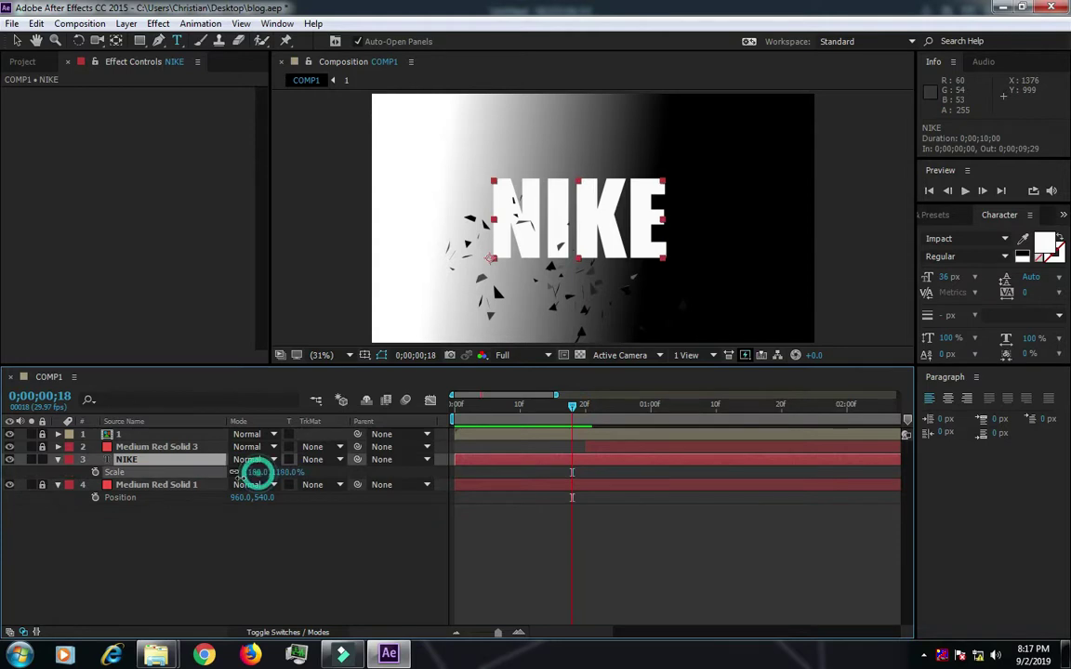
pyautogui.press('v')
pyautogui.press('space')
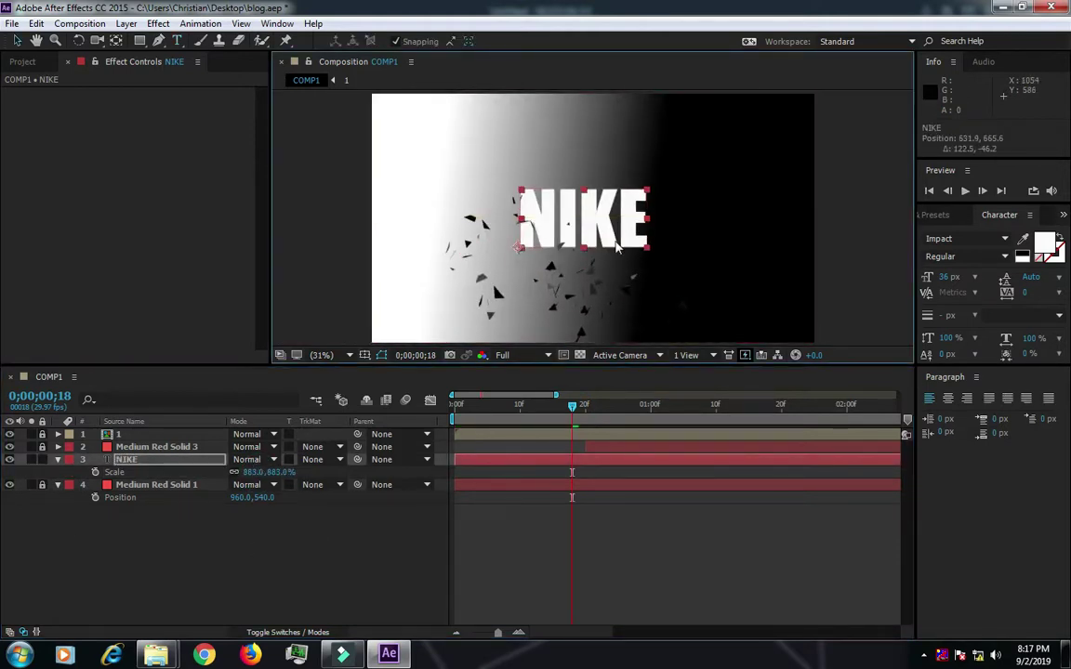
# - Shift precomp 1's position to 1041,540, return to the start, and deselect all layers
pyautogui.click(514, 239)
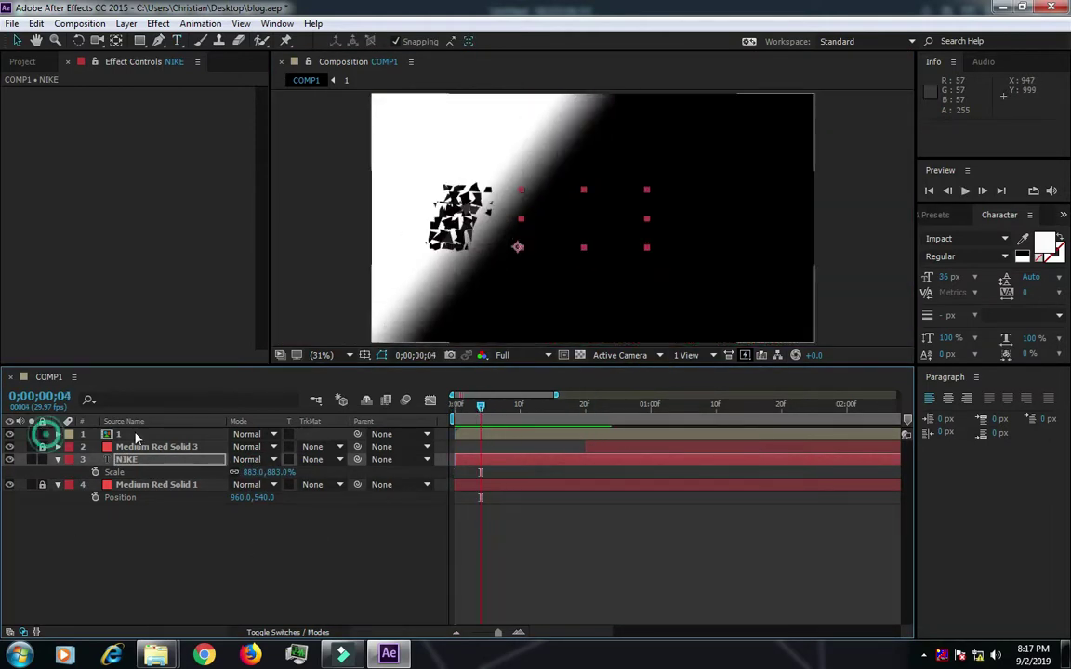
pyautogui.press('p')
pyautogui.moveTo(243, 447); pyautogui.dragTo(319, 447)
pyautogui.press('Home')
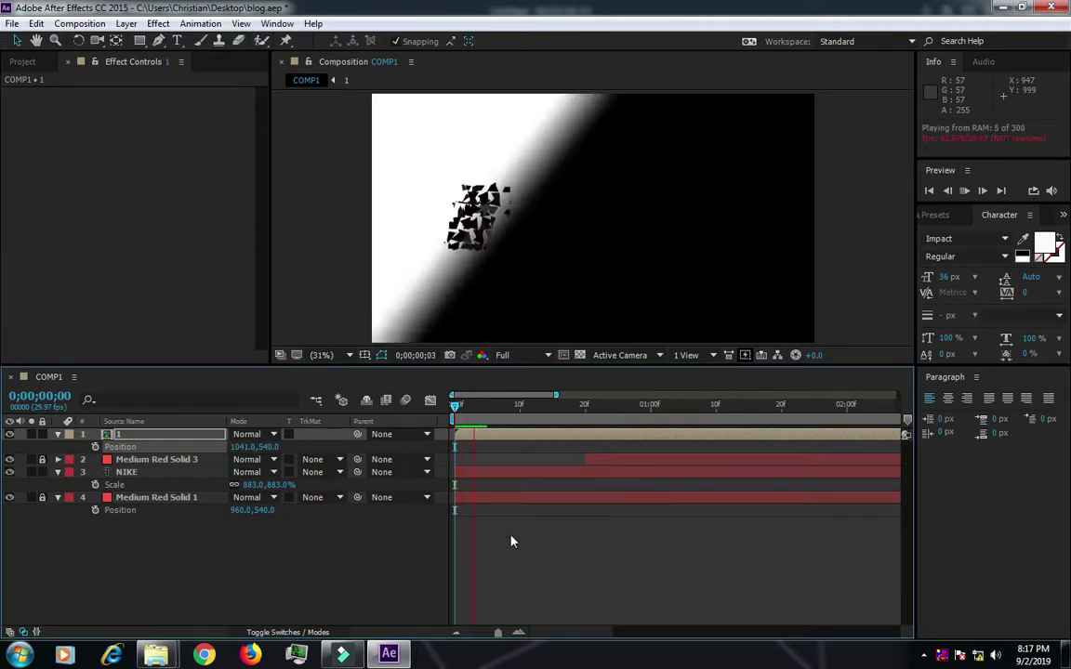
pyautogui.click(924, 654)
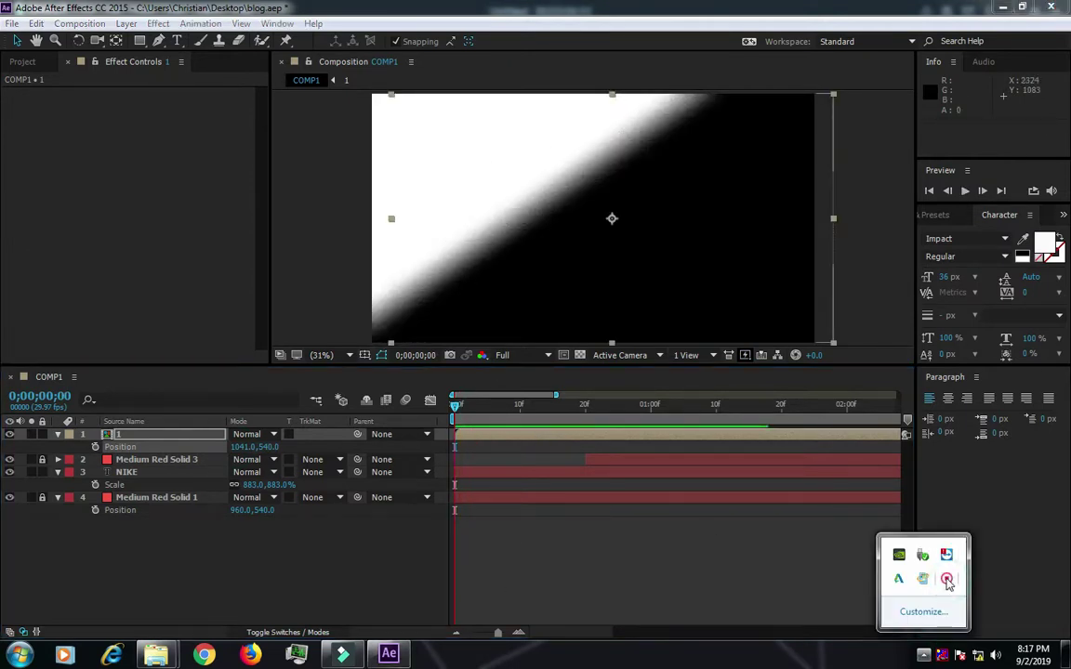
pyautogui.click(58, 434)
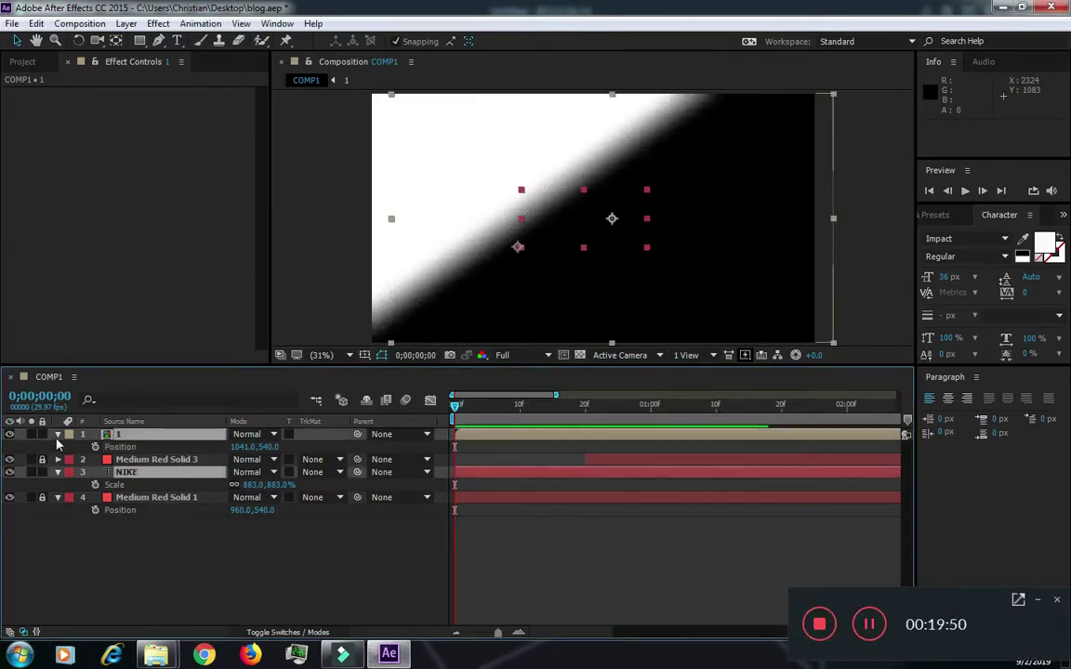
pyautogui.rightClick(149, 505)
# - Add a new adjustment layer, undoing an accidentally created shape layer
pyautogui.moveTo(186, 362)
pyautogui.click(411, 462)
pyautogui.hotkey('ctrl', 'z')
pyautogui.rightClick(217, 520)
pyautogui.moveTo(244, 380)
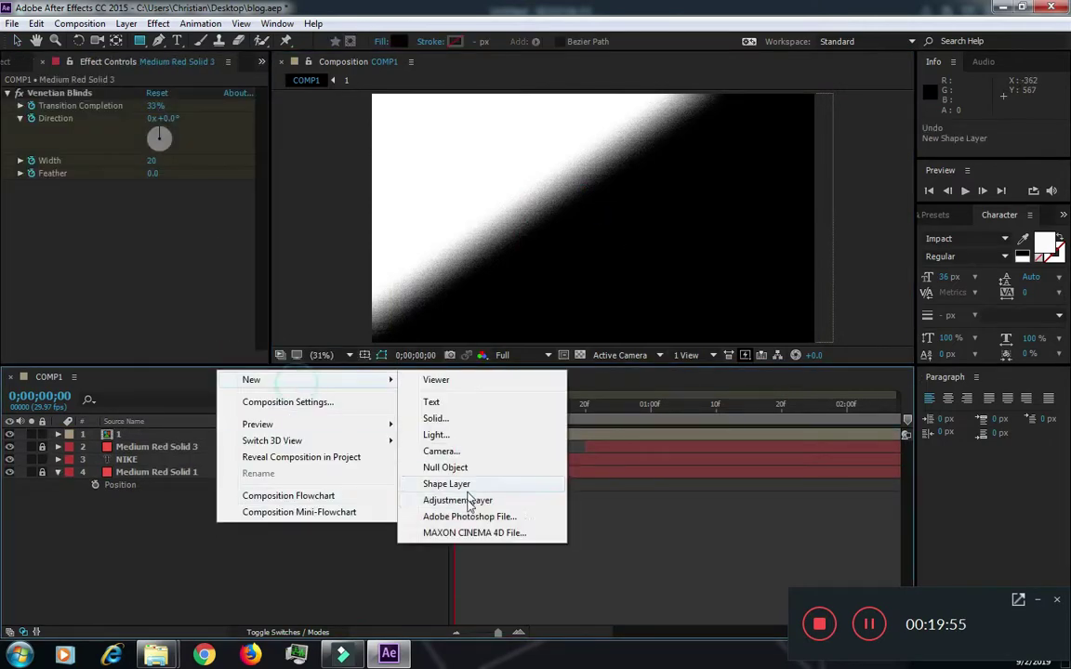
pyautogui.click(467, 498)
# - Apply CC Rainfall with 90000 drops to the adjustment layer, preview, then open Medium Red Solid 3's settings
pyautogui.click(158, 24)
pyautogui.moveTo(186, 356)
pyautogui.click(411, 520)
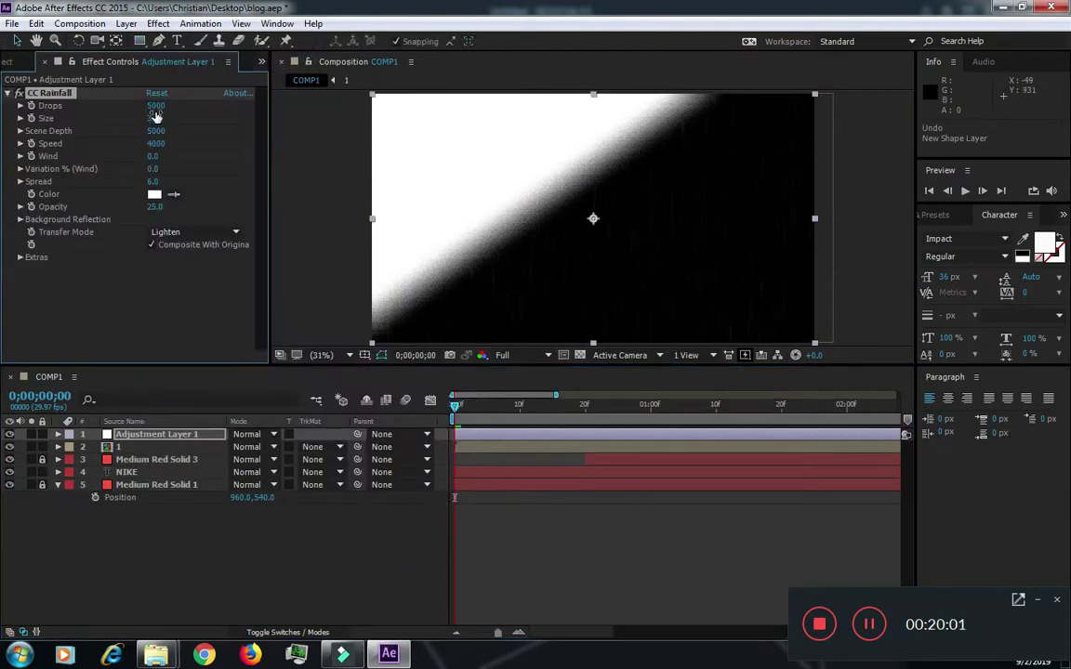
pyautogui.click(156, 105)
pyautogui.write('90000')
pyautogui.press('Return')
pyautogui.press('space')
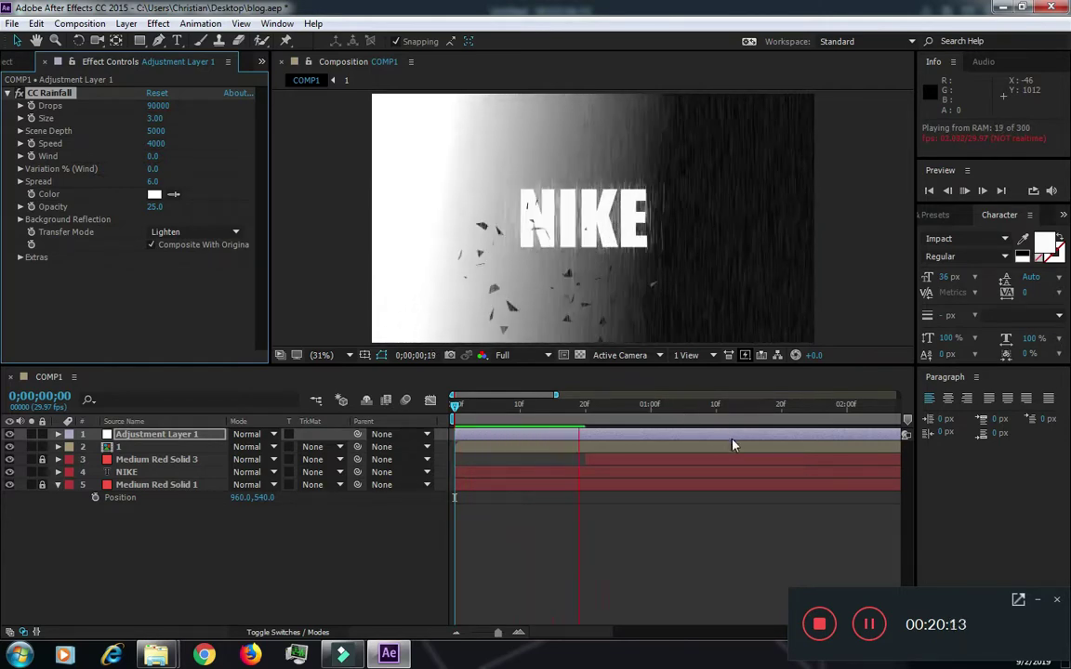
pyautogui.click(651, 459)
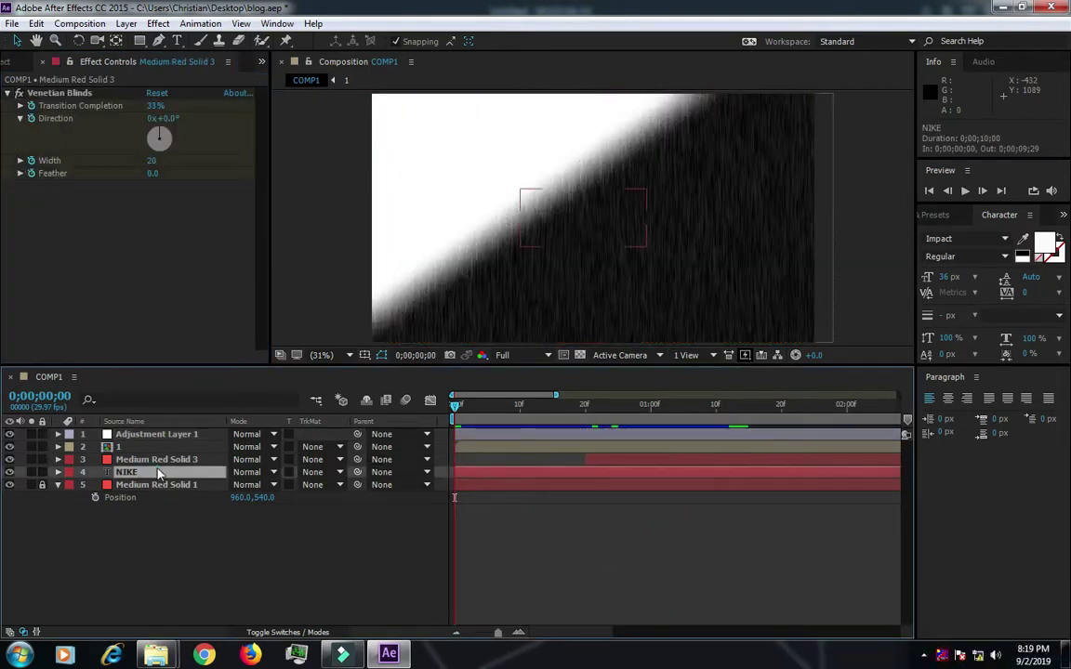
pyautogui.hotkey('ctrl', 'shift', 'y')
# - Recolour the blinds solid to turquoise 0ACA96 and preview inside precomp 1
pyautogui.click(526, 399)
pyautogui.moveTo(298, 475)
pyautogui.mouseDown()
pyautogui.moveTo(302, 428)
pyautogui.moveTo(336, 409)
pyautogui.mouseUp()
pyautogui.click(240, 383)
pyautogui.moveTo(240, 383); pyautogui.dragTo(317, 326)
pyautogui.moveTo(337, 399); pyautogui.dragTo(338, 360)
pyautogui.moveTo(343, 417); pyautogui.dragTo(337, 411)
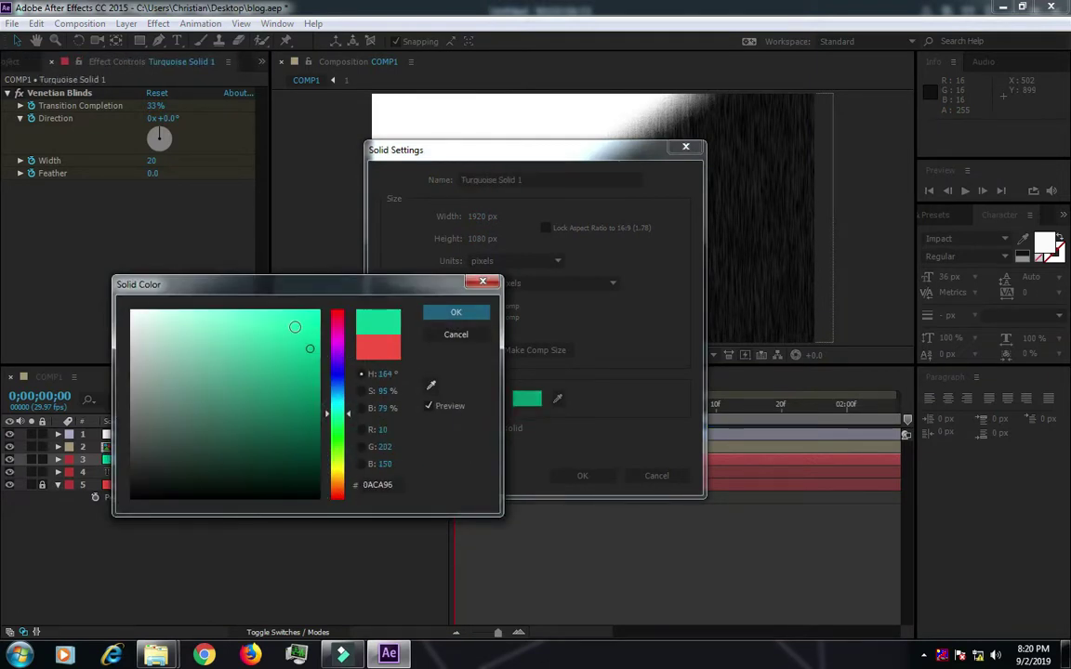
pyautogui.click(456, 311)
pyautogui.click(582, 475)
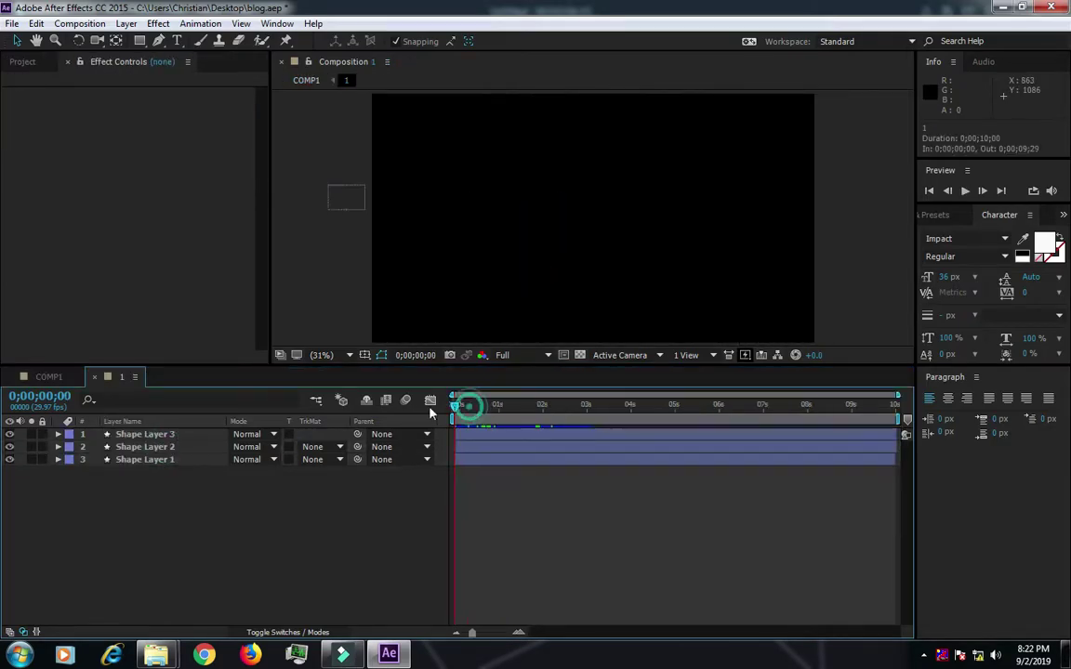
pyautogui.press('space')
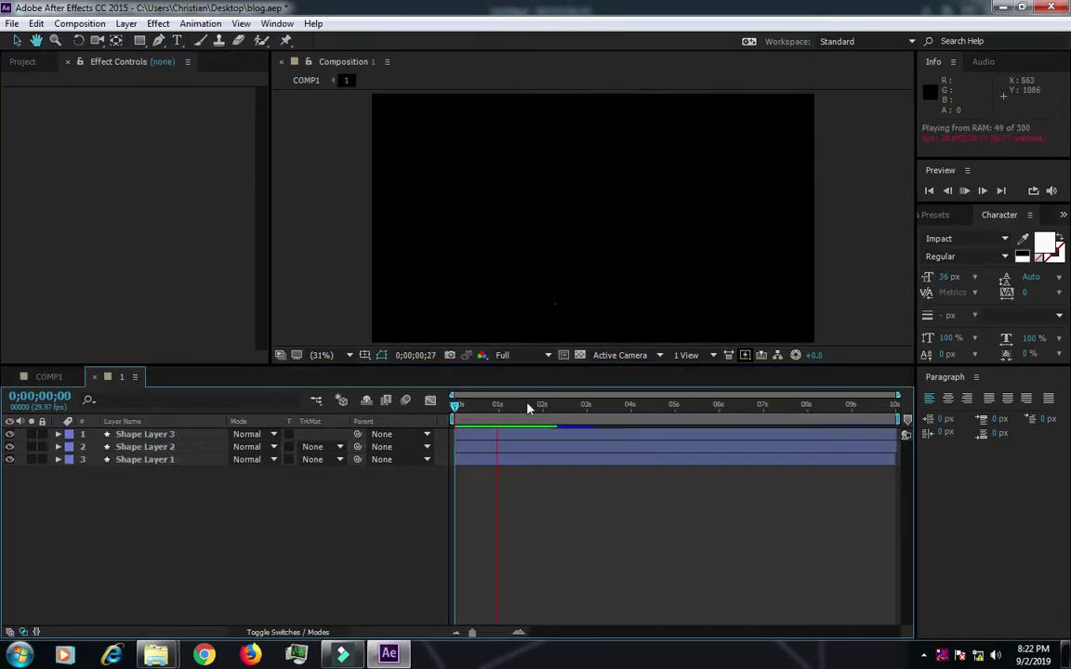
# - Select all three shape layers' Force keyframes, try shifting them later, undo, and preview
pyautogui.hotkey('ctrl', 'a')
pyautogui.press('u')
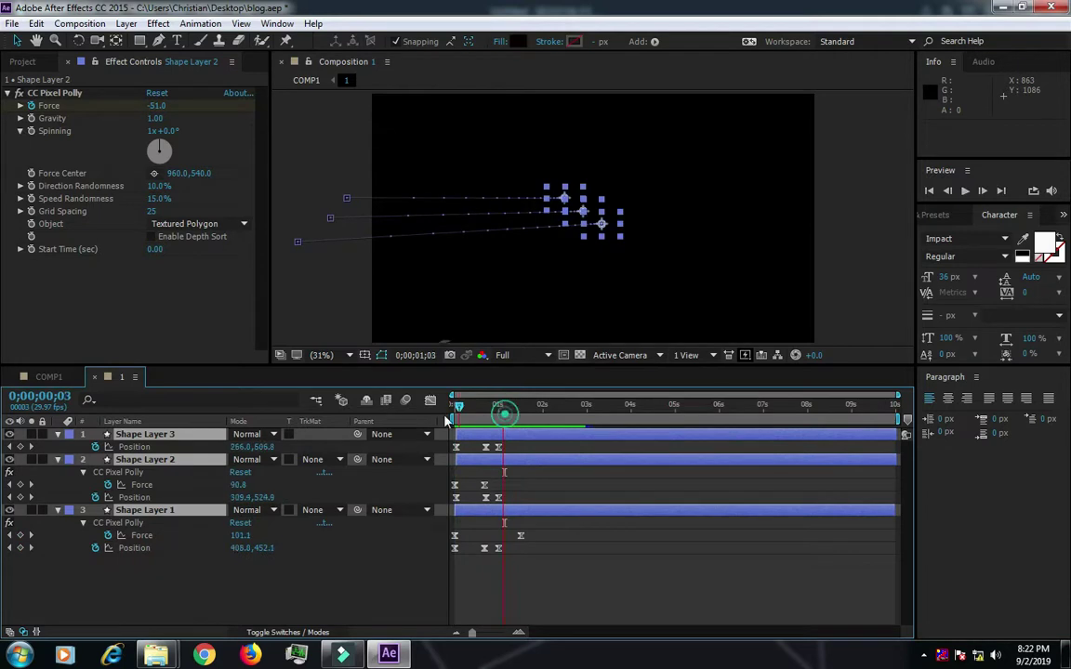
pyautogui.moveTo(528, 444); pyautogui.dragTo(483, 554)
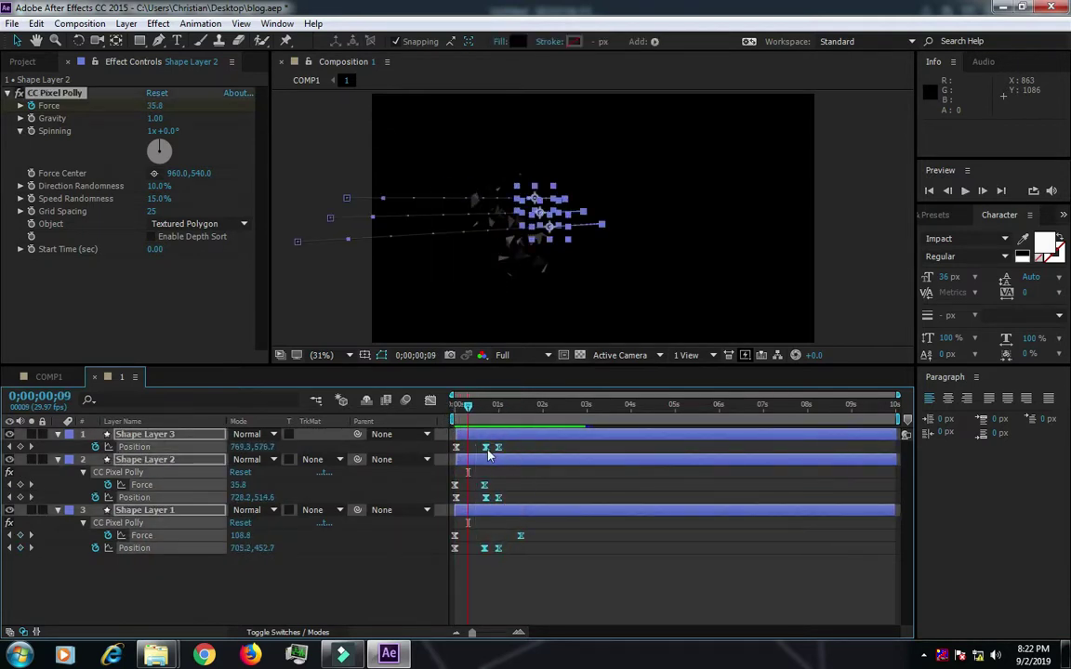
pyautogui.moveTo(485, 447); pyautogui.dragTo(547, 454)
pyautogui.press('space')
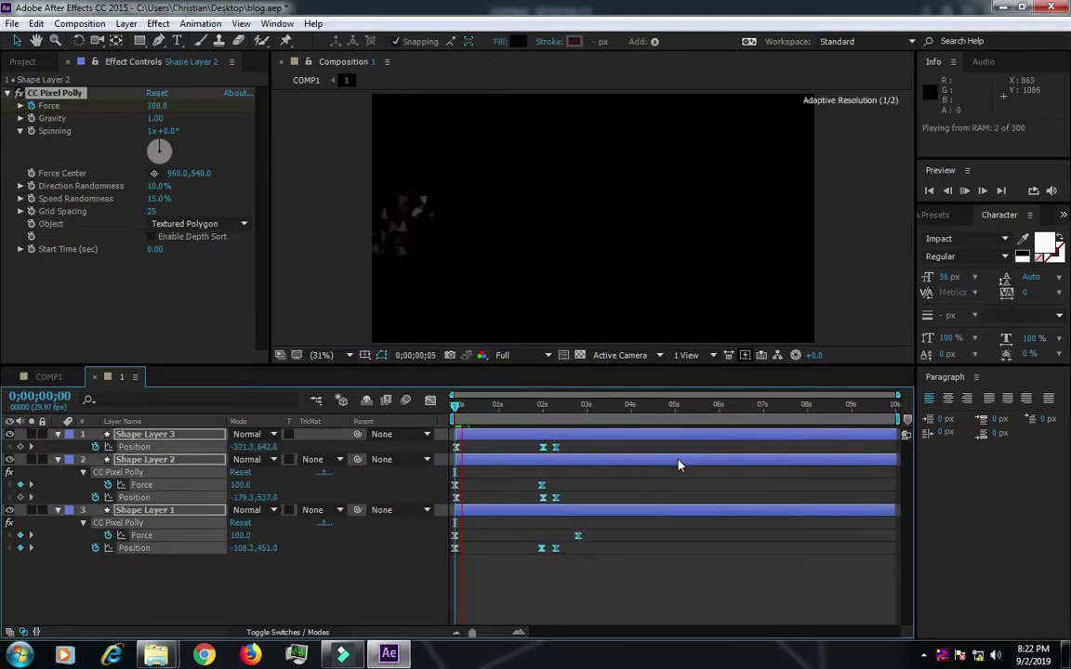
pyautogui.hotkey('ctrl', 'z')
pyautogui.click(588, 570)
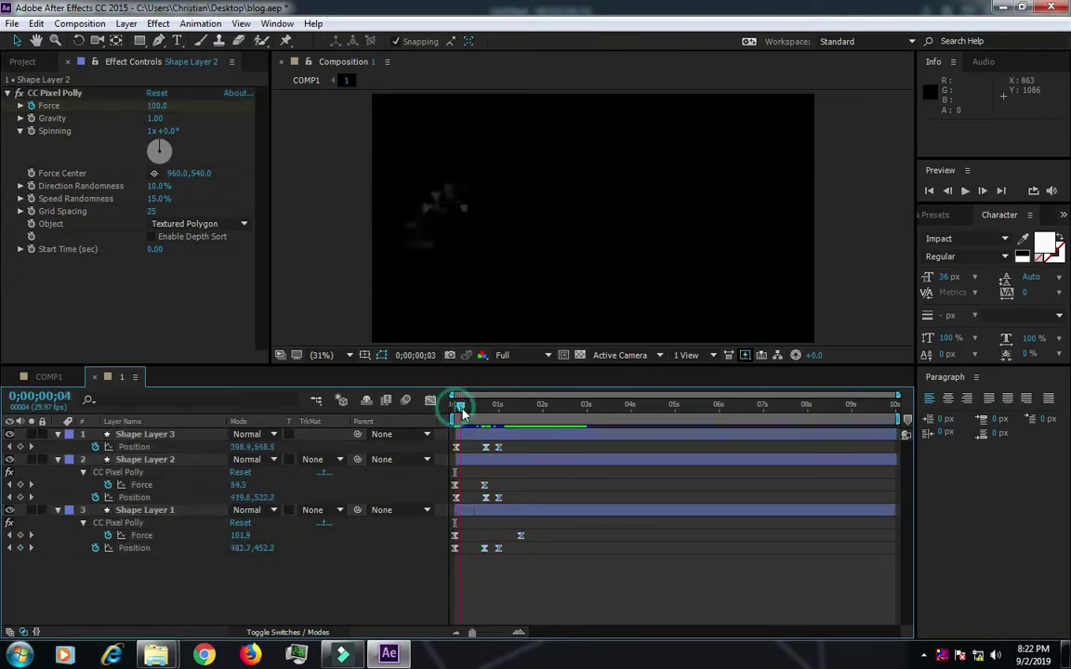
pyautogui.moveTo(455, 406); pyautogui.dragTo(484, 414)
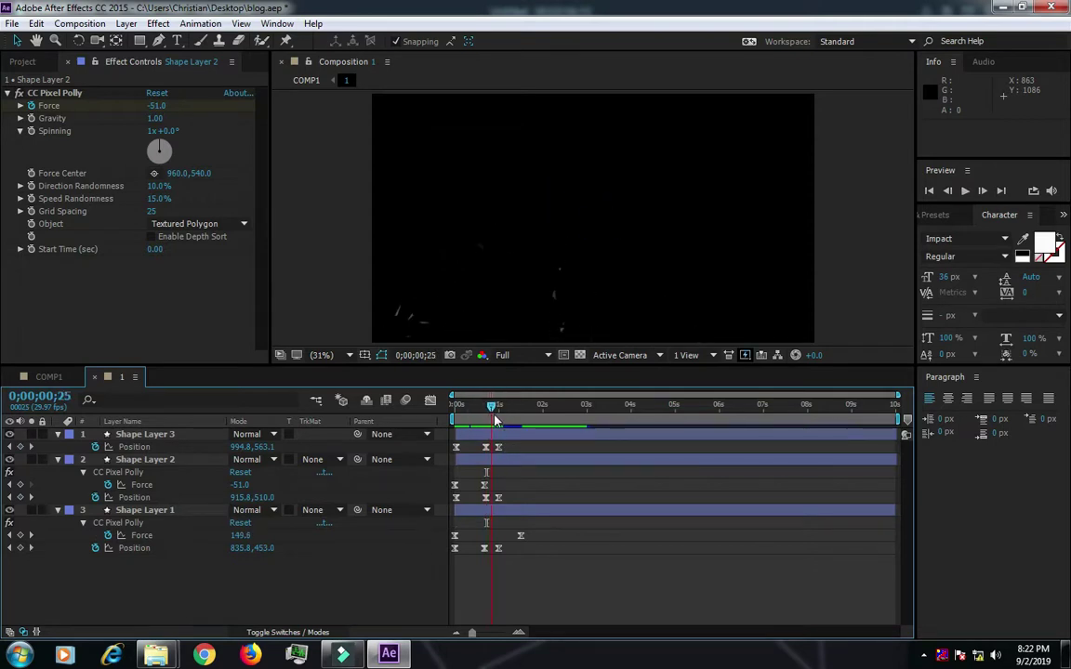
# - Move Shape Layer 2's Force keyframe to about 1;22 and preview the timing
pyautogui.moveTo(484, 484); pyautogui.dragTo(525, 485)
pyautogui.press('space')
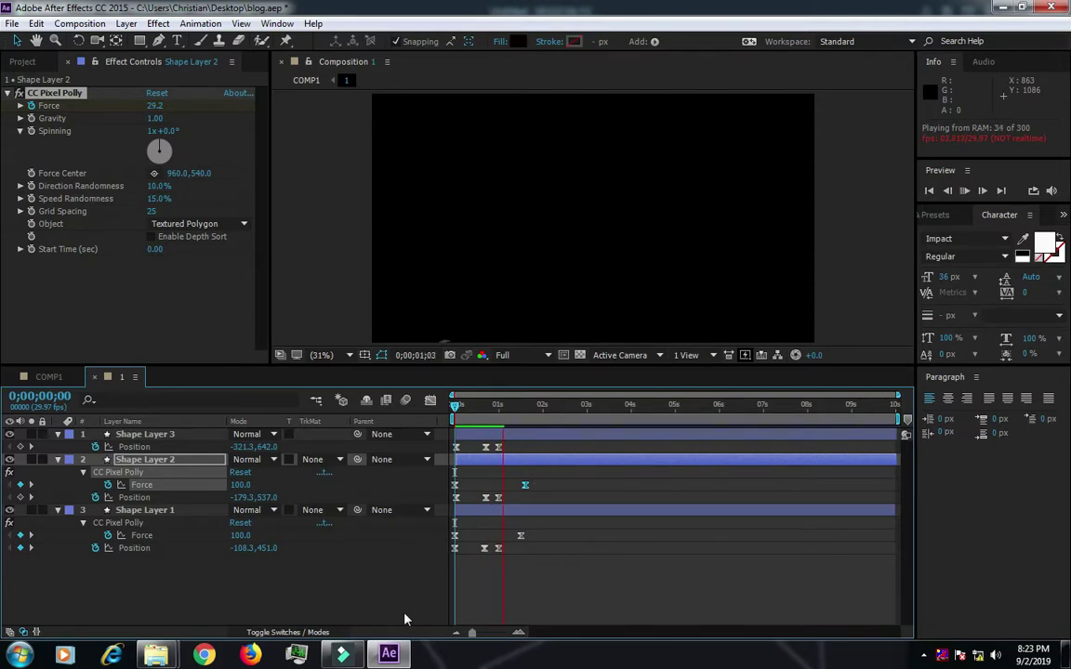
pyautogui.press('space')
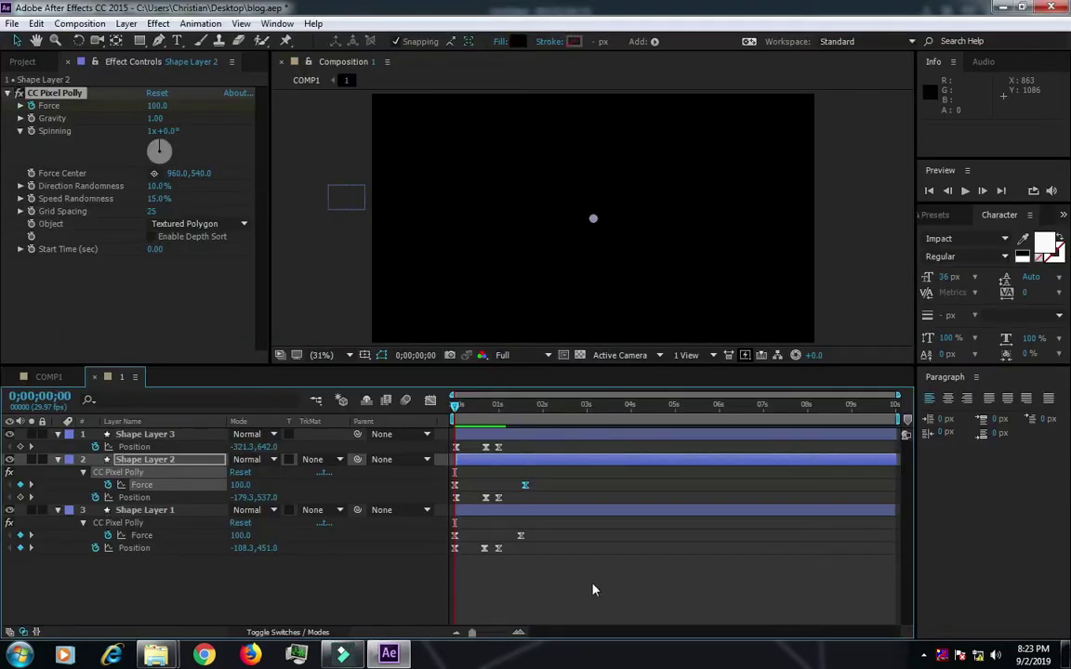
pyautogui.press('space')
pyautogui.click(530, 428)
pyautogui.moveTo(530, 429); pyautogui.dragTo(477, 425)
pyautogui.hotkey('ctrl', 'z')
# - Move Shape Layer 2's Force keyframe to 1;15 to match Shape Layer 1, and preview from the start
pyautogui.click(532, 428)
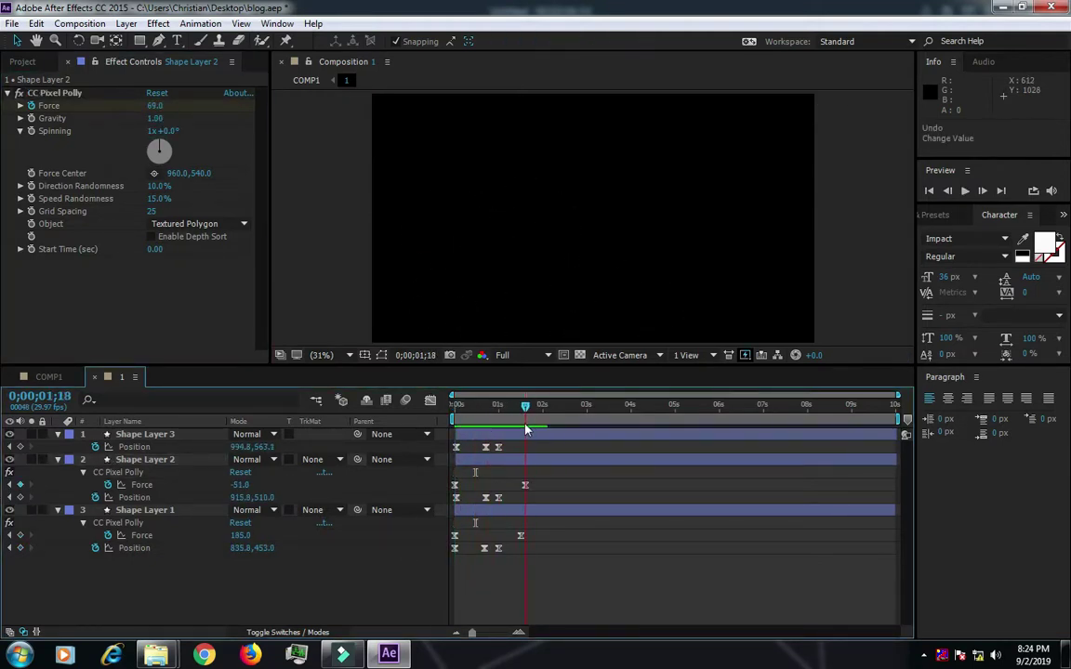
pyautogui.moveTo(526, 410); pyautogui.dragTo(547, 444)
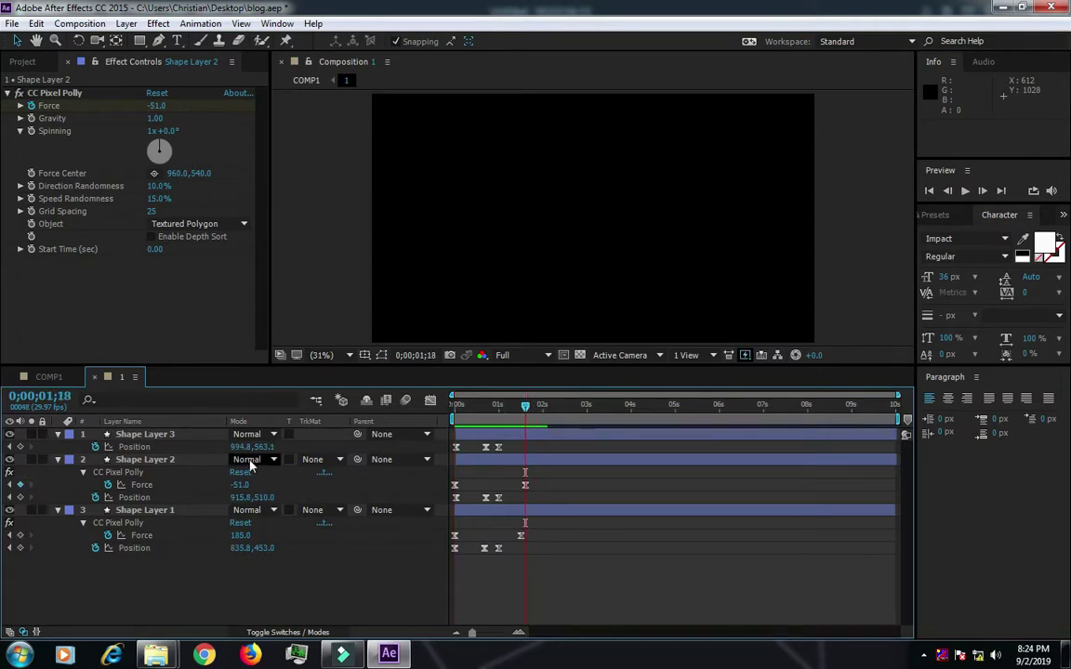
pyautogui.moveTo(525, 484); pyautogui.dragTo(520, 484)
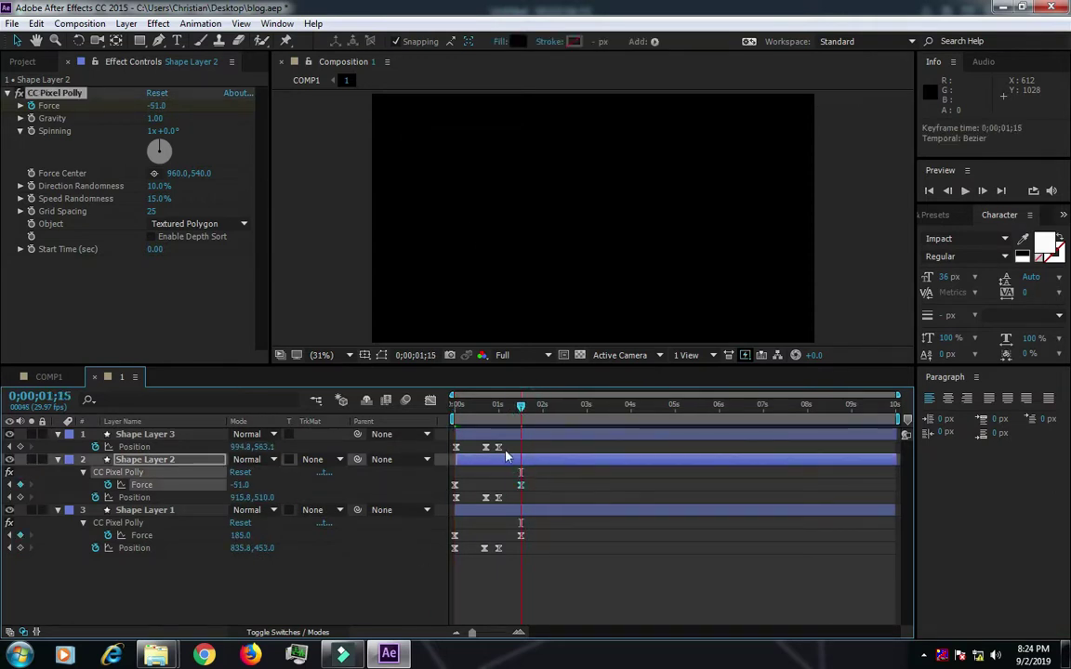
pyautogui.click(599, 577)
pyautogui.press('Home')
pyautogui.press('space')
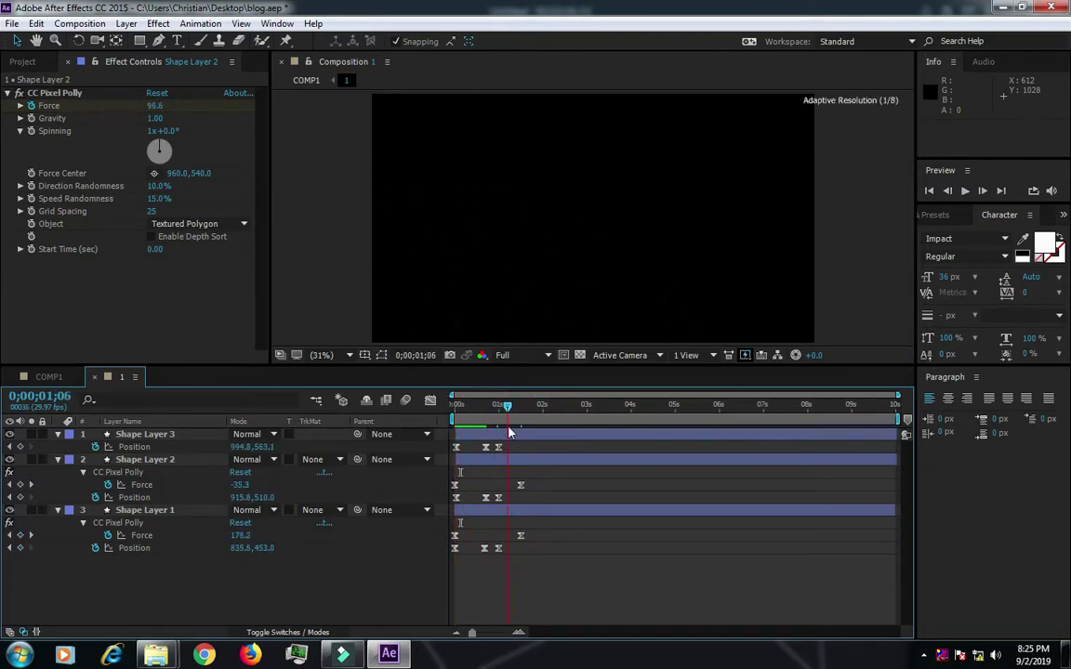
pyautogui.moveTo(483, 441); pyautogui.dragTo(468, 443)
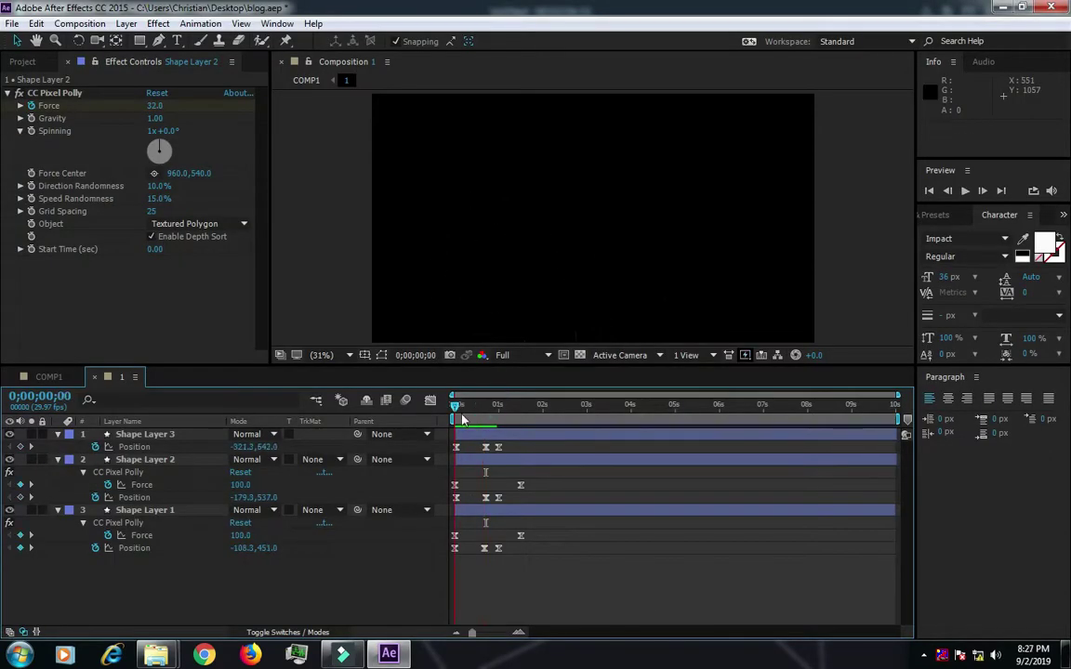
# - Review Shape Layer 2's and Shape Layer 1's Gravity, setting Shape Layer 1's Gravity to 0.00, and preview
pyautogui.click(144, 459)
pyautogui.click(156, 118)
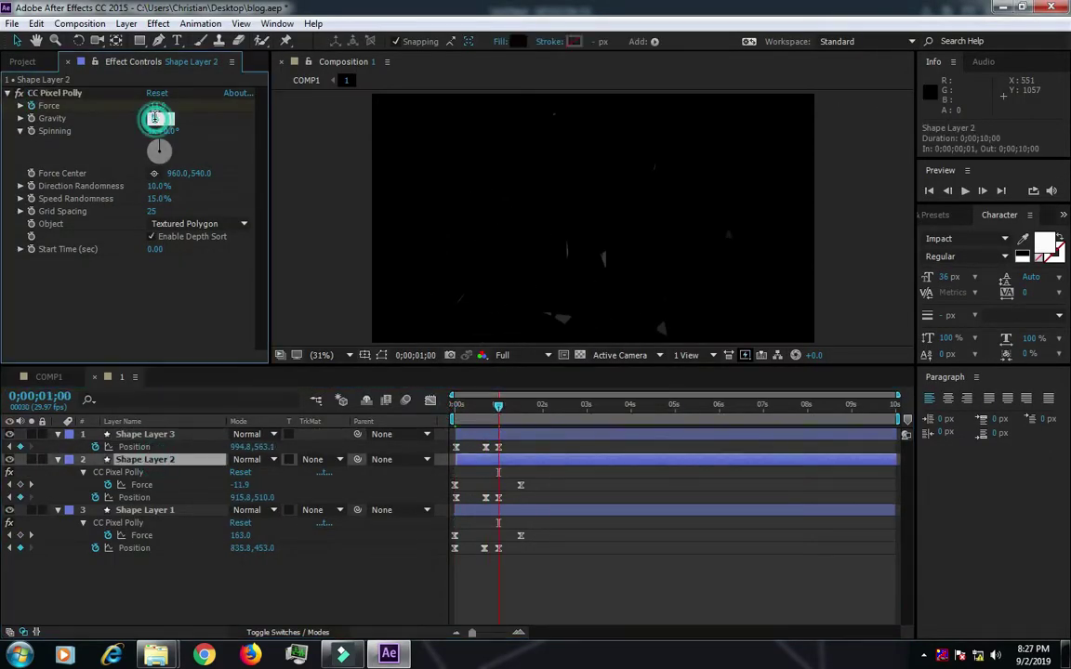
pyautogui.write('0')
pyautogui.click(144, 510)
pyautogui.click(144, 118)
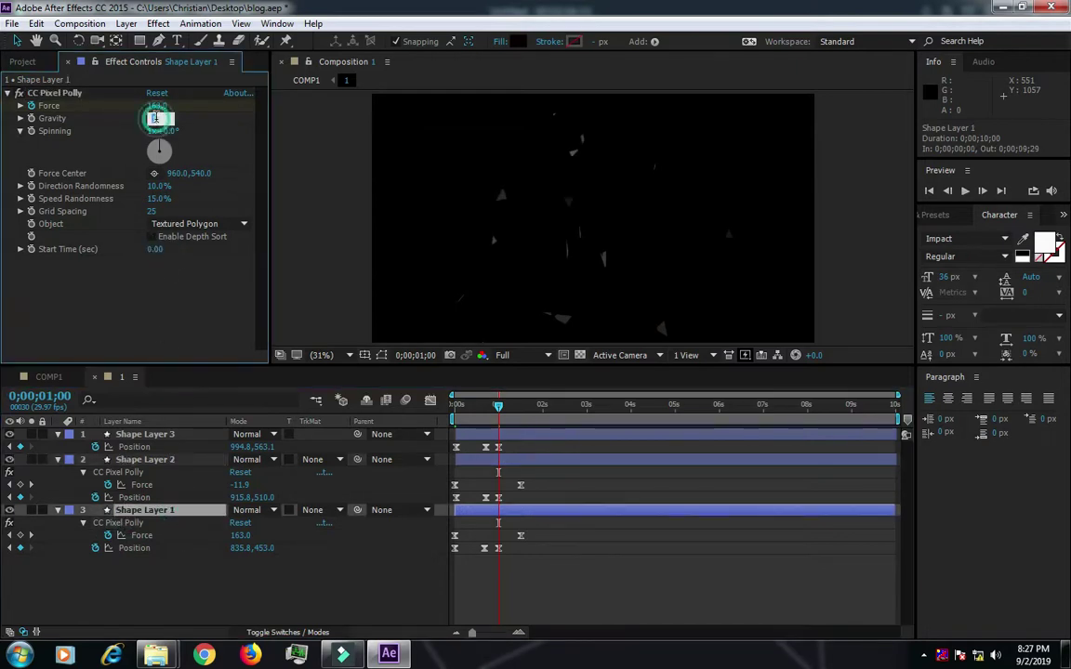
pyautogui.press('space')
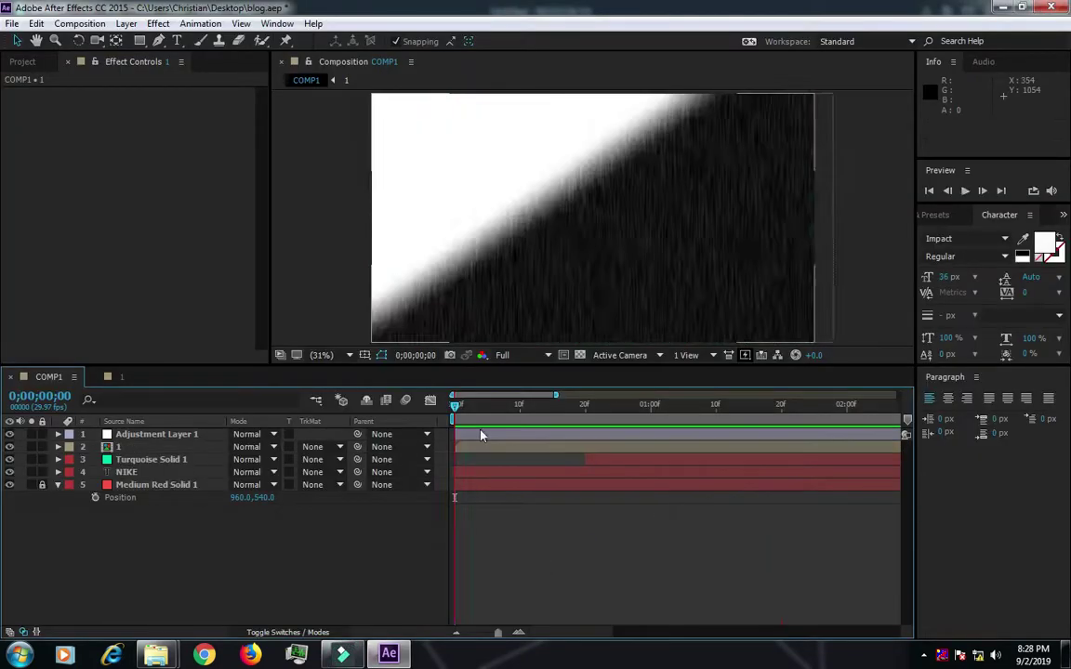
pyautogui.press('space')
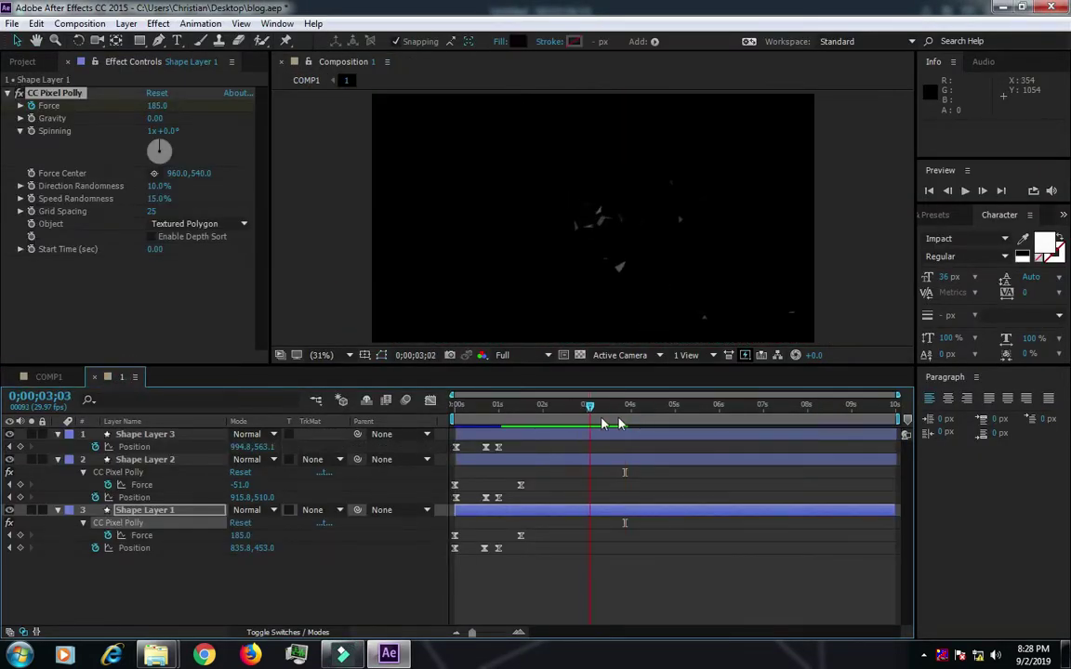
pyautogui.click(156, 118)
pyautogui.press('Return')
pyautogui.press('space')
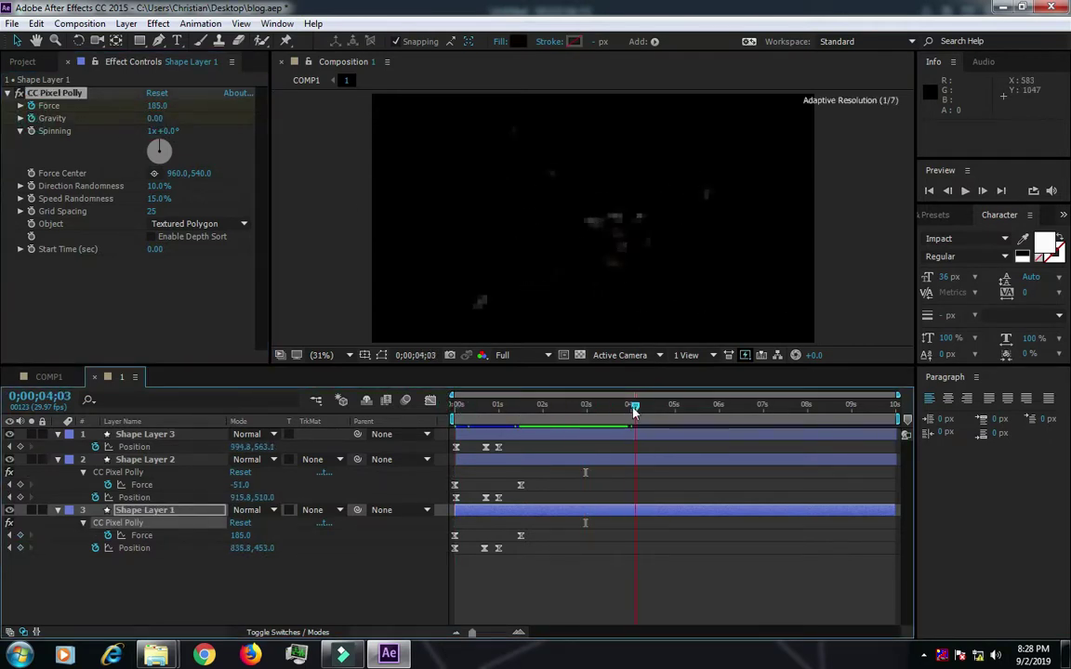
# - Select all three shape layers, reveal their modified properties, and set Gravity to 1.00
pyautogui.click(746, 460)
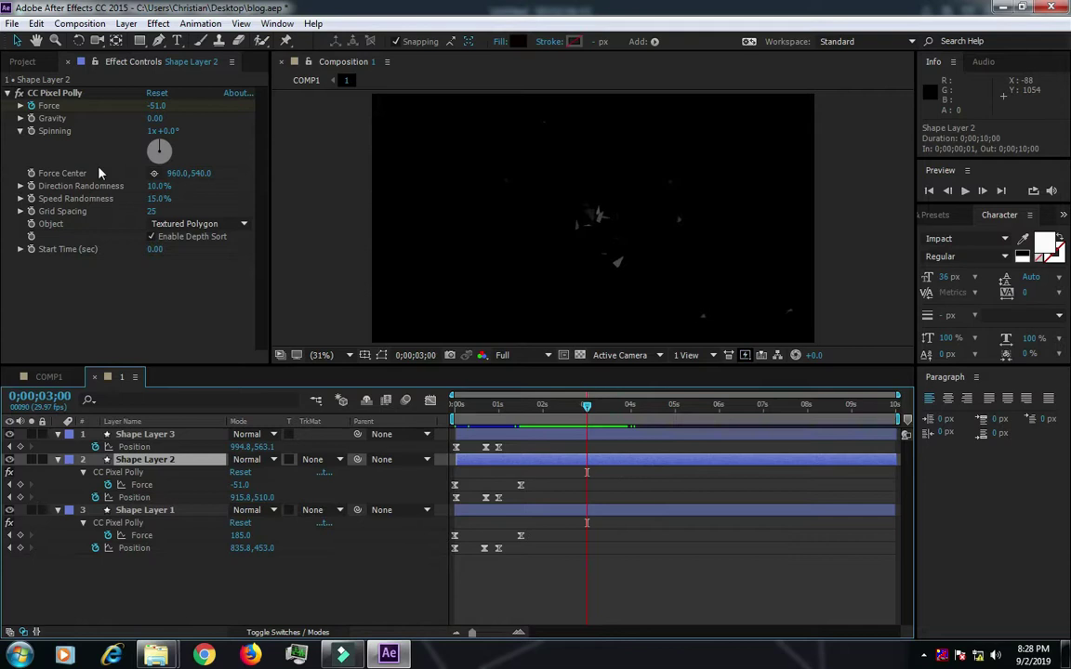
pyautogui.keyDown('ctrl'); pyautogui.click(145, 434); pyautogui.keyUp('ctrl')
pyautogui.keyDown('ctrl'); pyautogui.click(133, 498); pyautogui.keyUp('ctrl')
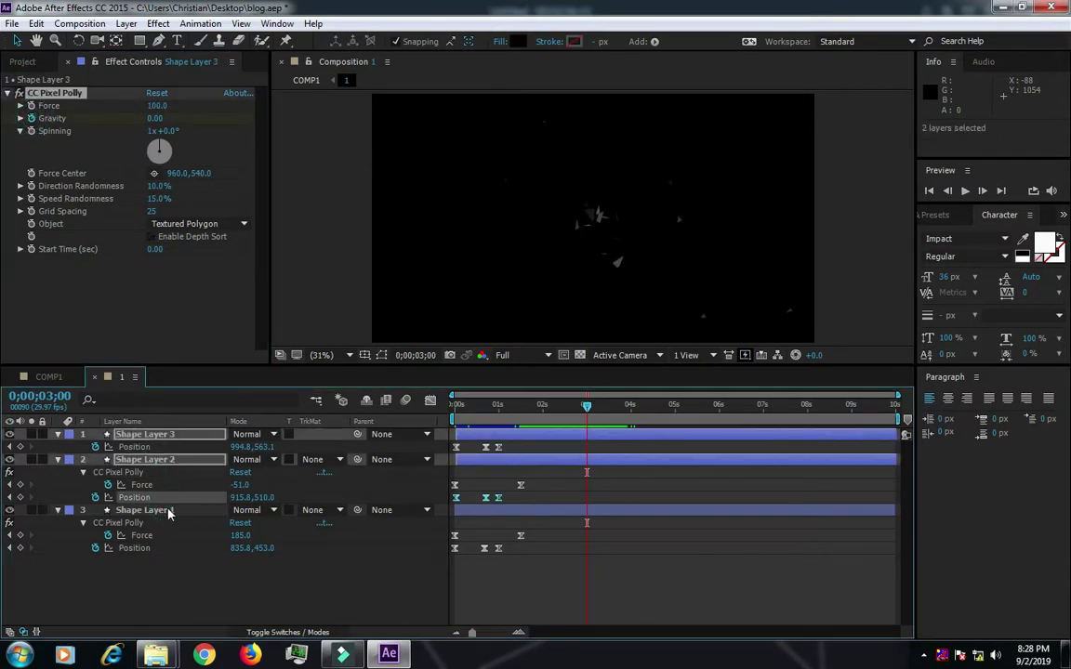
pyautogui.keyDown('ctrl'); pyautogui.click(168, 513); pyautogui.keyUp('ctrl')
pyautogui.press('u')
pyautogui.press('u')
pyautogui.click(154, 118)
pyautogui.write('1')
pyautogui.press('Return')
pyautogui.scroll(5, 181, 464)
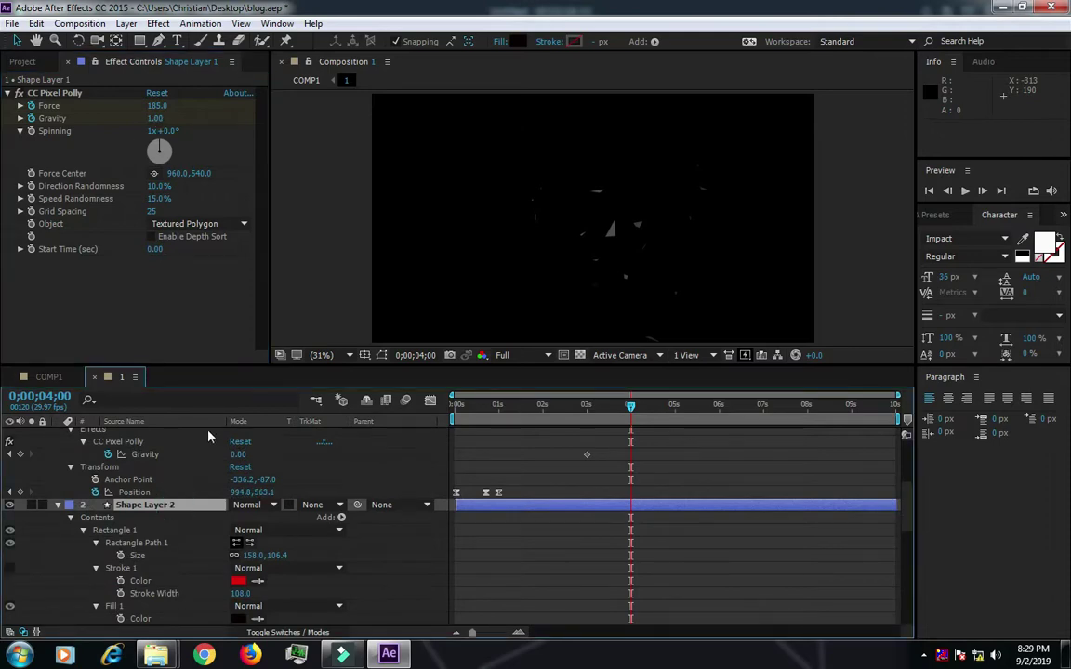
pyautogui.scroll(4, 184, 455)
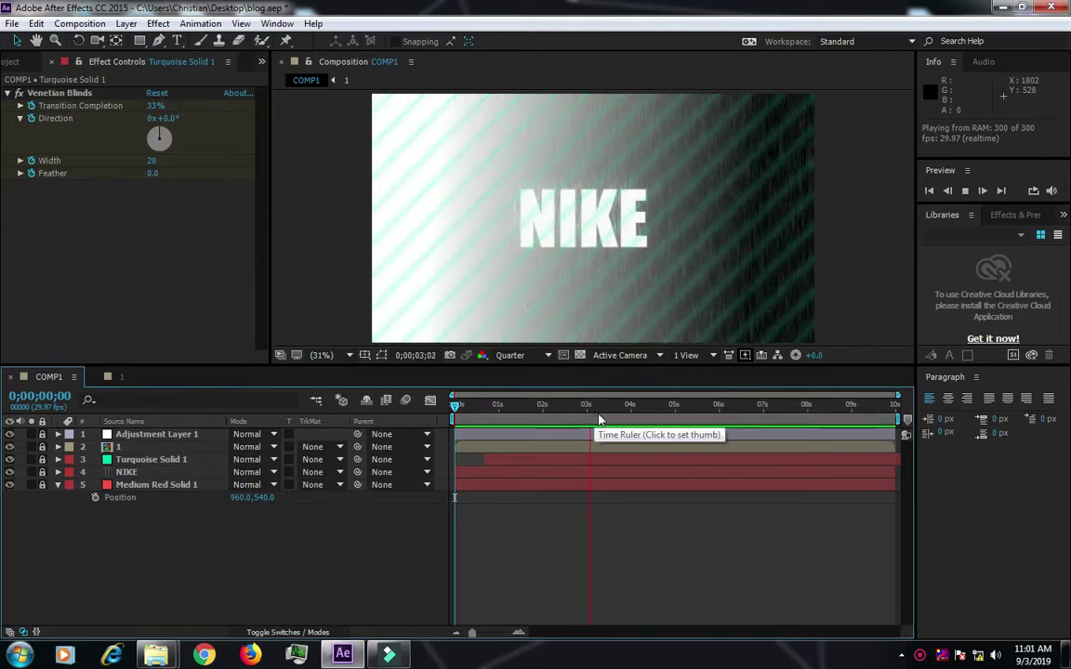
# - Add a full-frame 1920×1080 Turquoise Solid 3 layer on top of COMP1
pyautogui.click(594, 409)
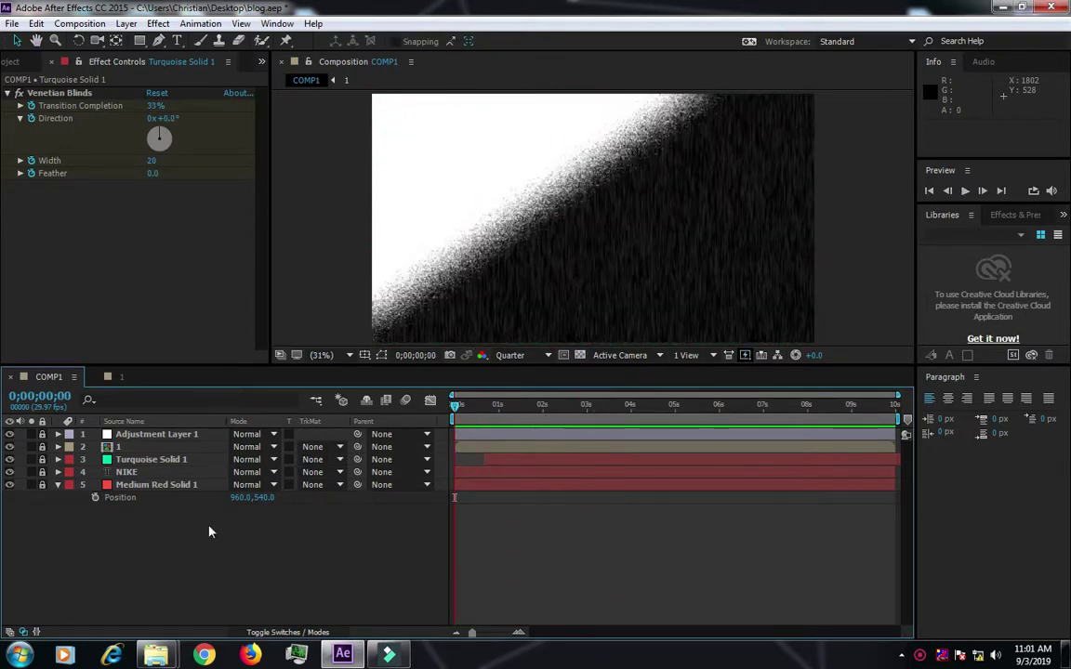
pyautogui.rightClick(175, 548)
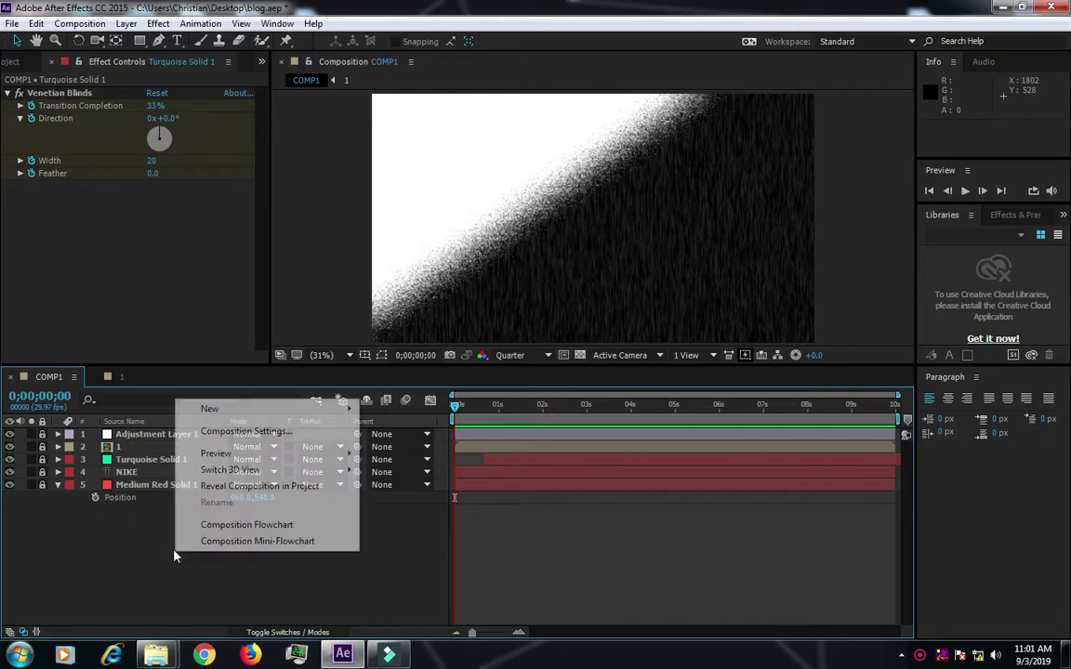
pyautogui.click(239, 409)
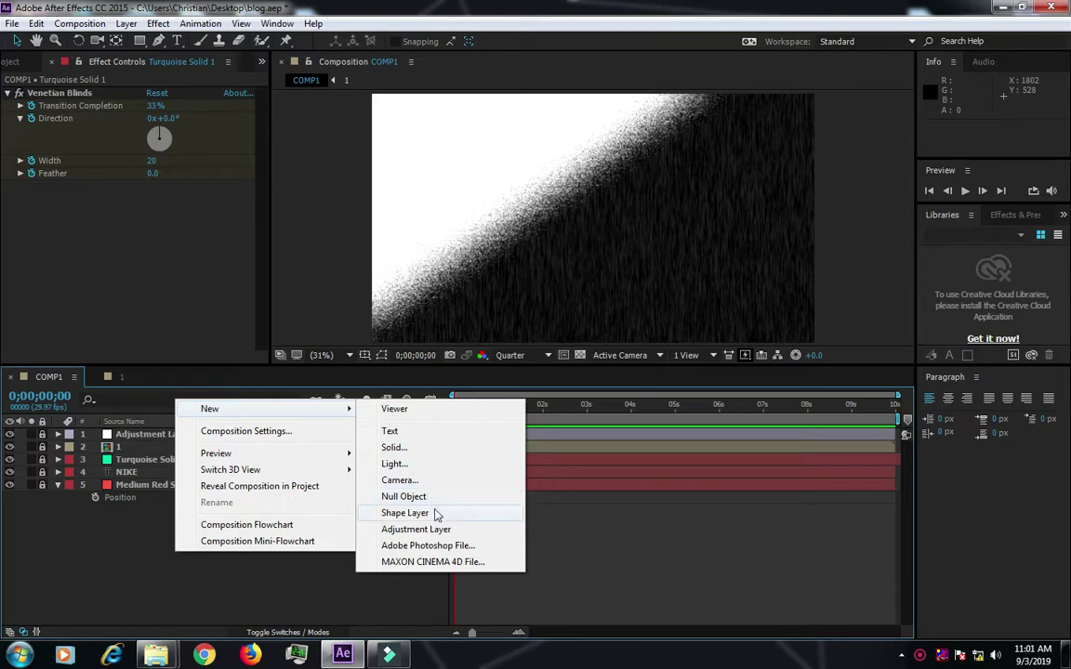
pyautogui.click(437, 449)
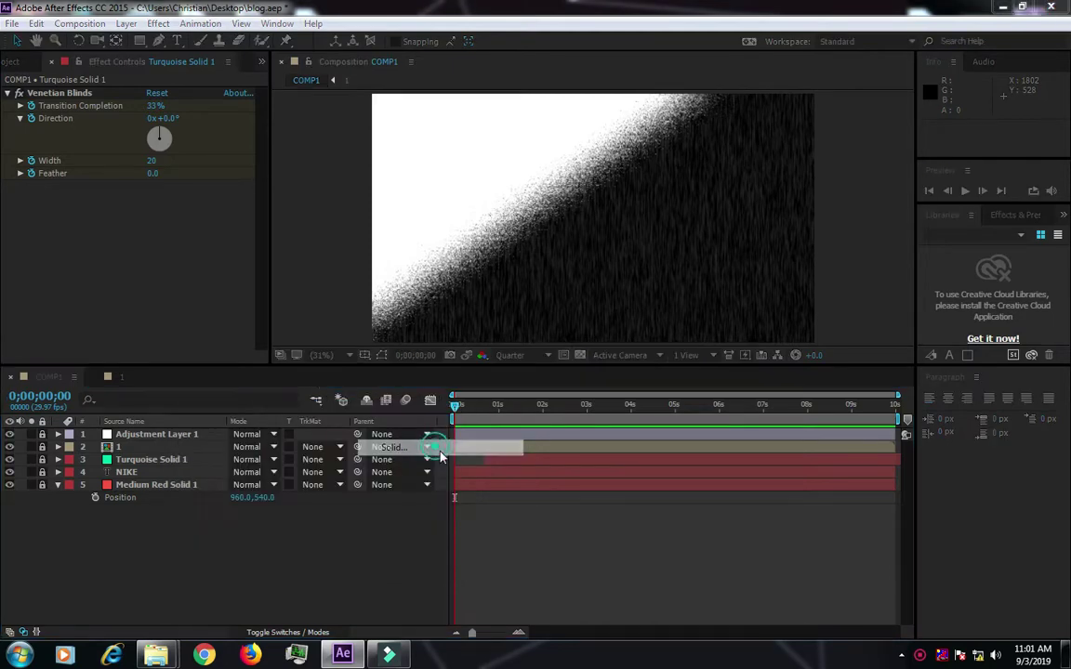
pyautogui.click(569, 458)
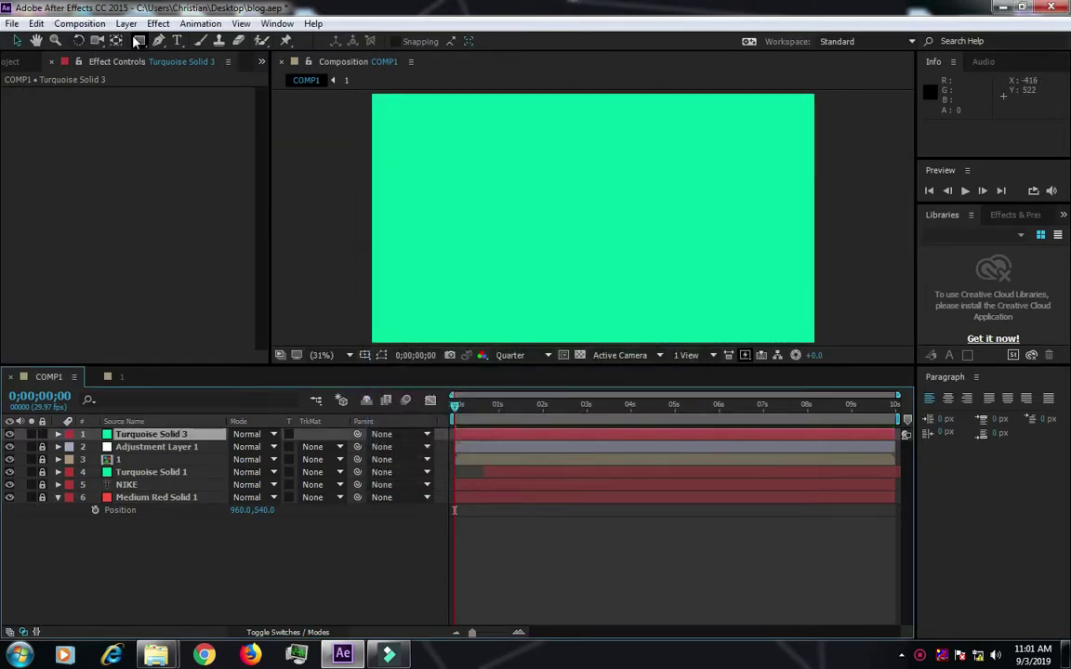
pyautogui.click(154, 24)
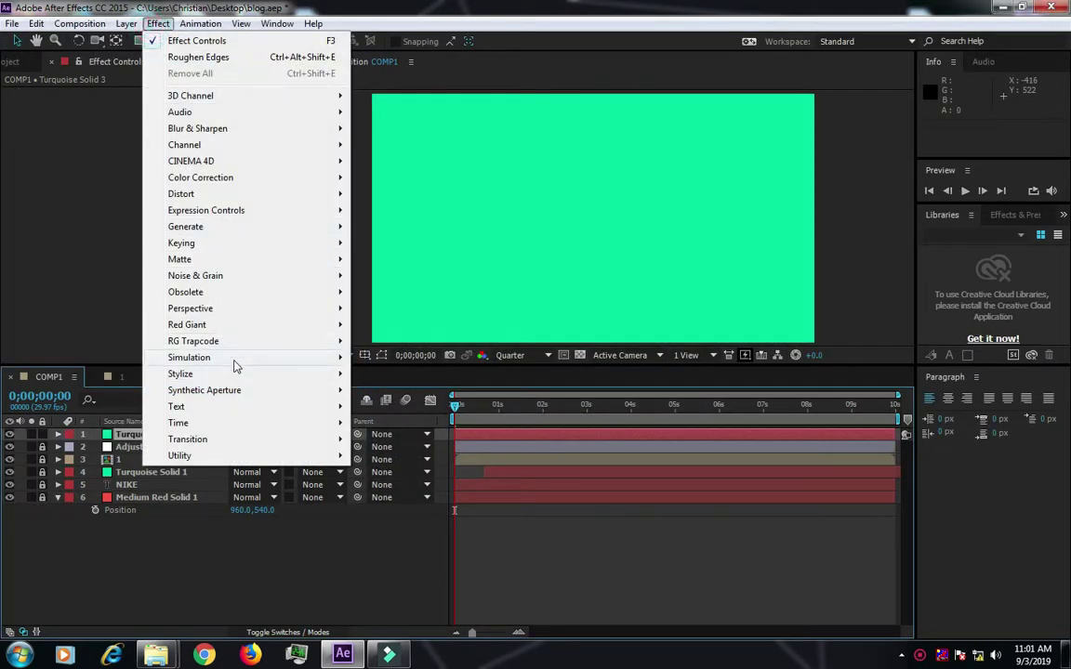
# - Apply Roughen Edges to Turquoise Solid 3 and set its Border to 500
pyautogui.moveTo(269, 376)
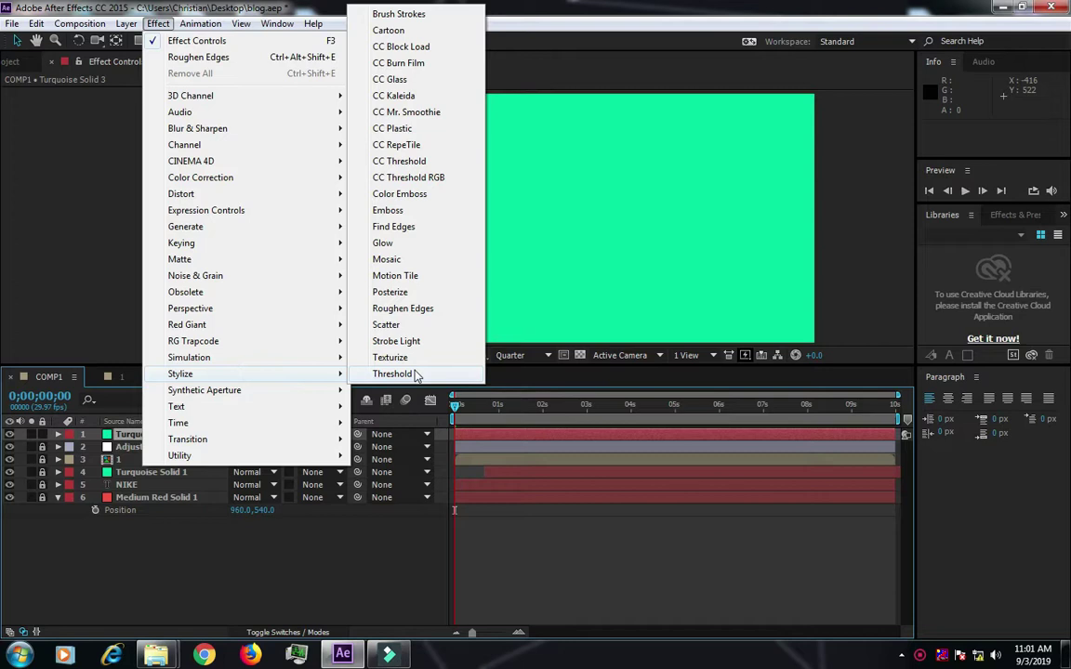
pyautogui.click(424, 312)
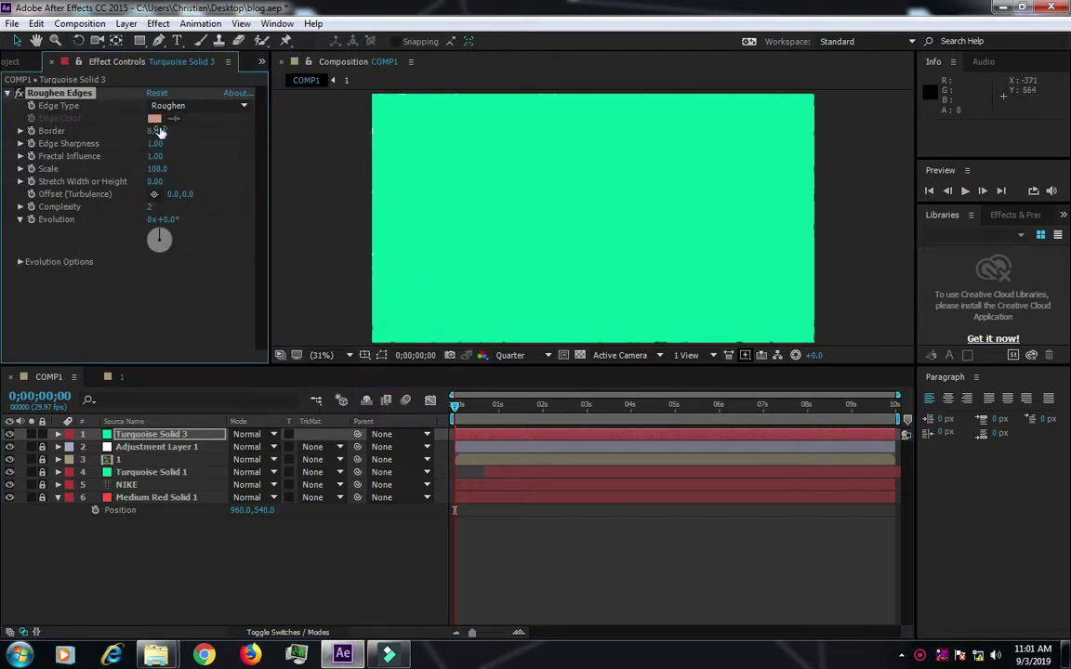
pyautogui.moveTo(156, 130); pyautogui.dragTo(217, 143)
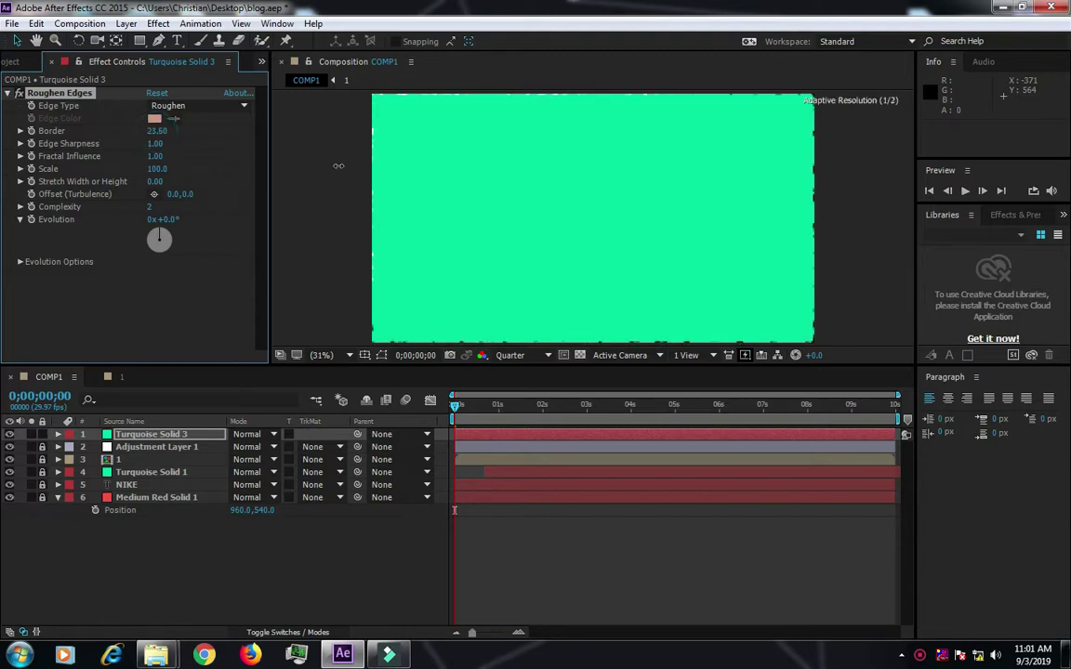
pyautogui.moveTo(514, 226); pyautogui.dragTo(819, 322)
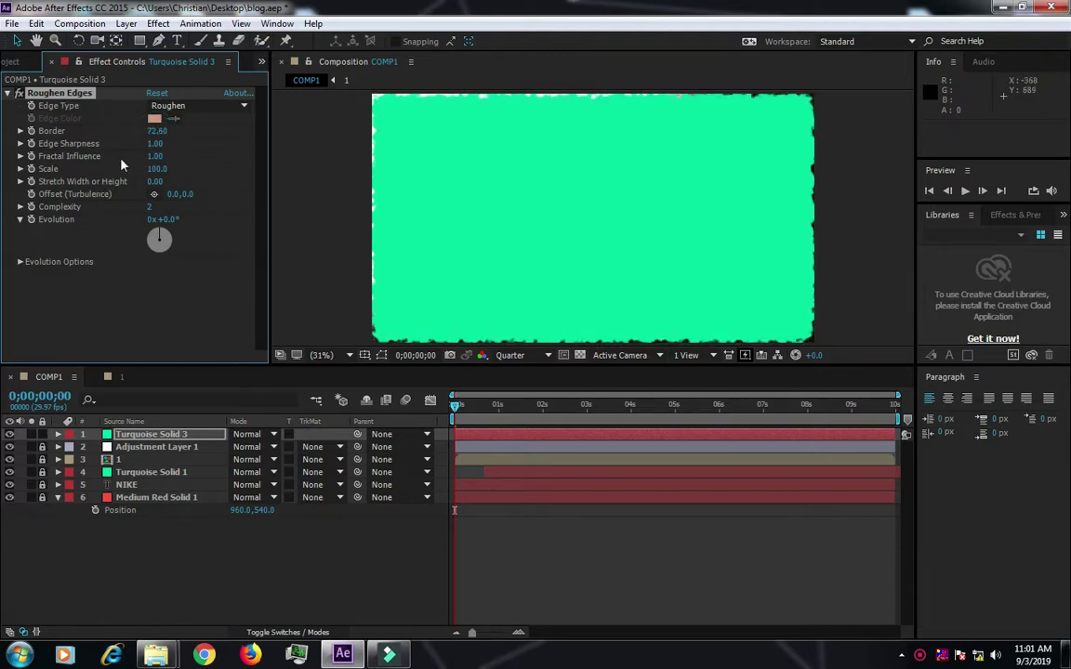
pyautogui.click(158, 131)
pyautogui.press('Return')
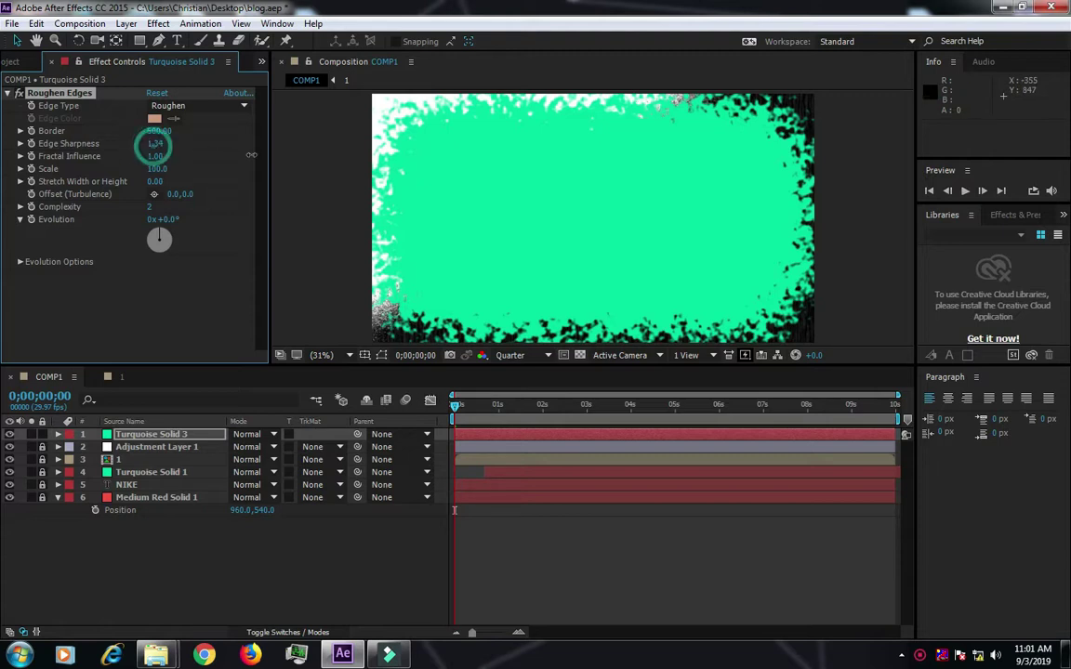
# - Try a higher Edge Sharpness, undo it, and switch the solid's blending mode to Difference
pyautogui.moveTo(223, 152); pyautogui.dragTo(383, 172)
pyautogui.moveTo(175, 160); pyautogui.dragTo(271, 176)
pyautogui.hotkey('ctrl', 'z')
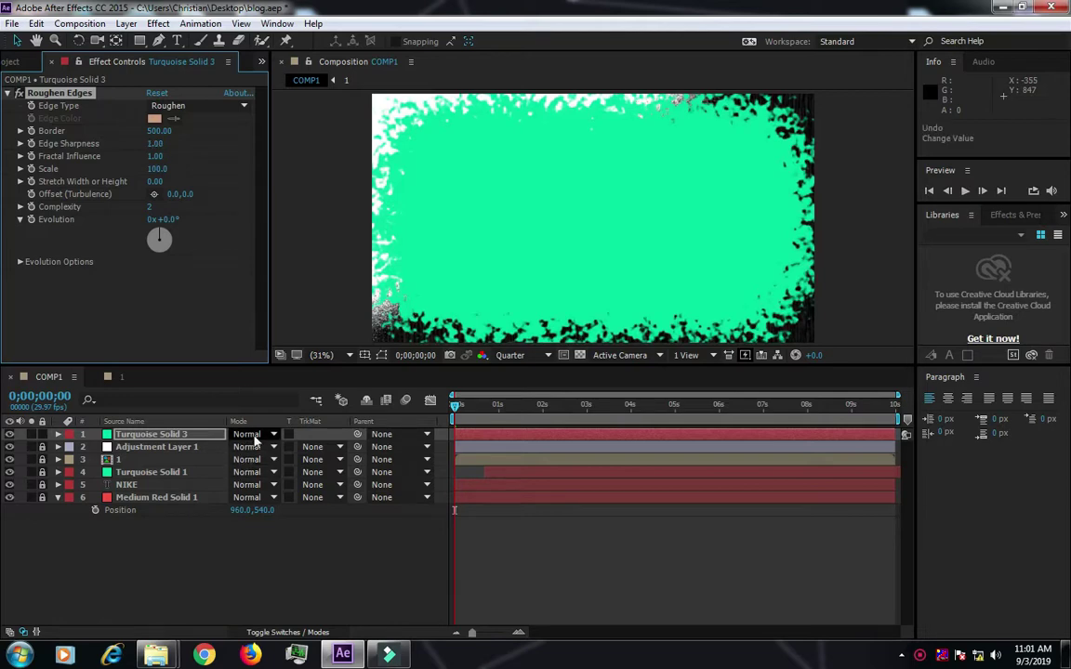
pyautogui.click(253, 435)
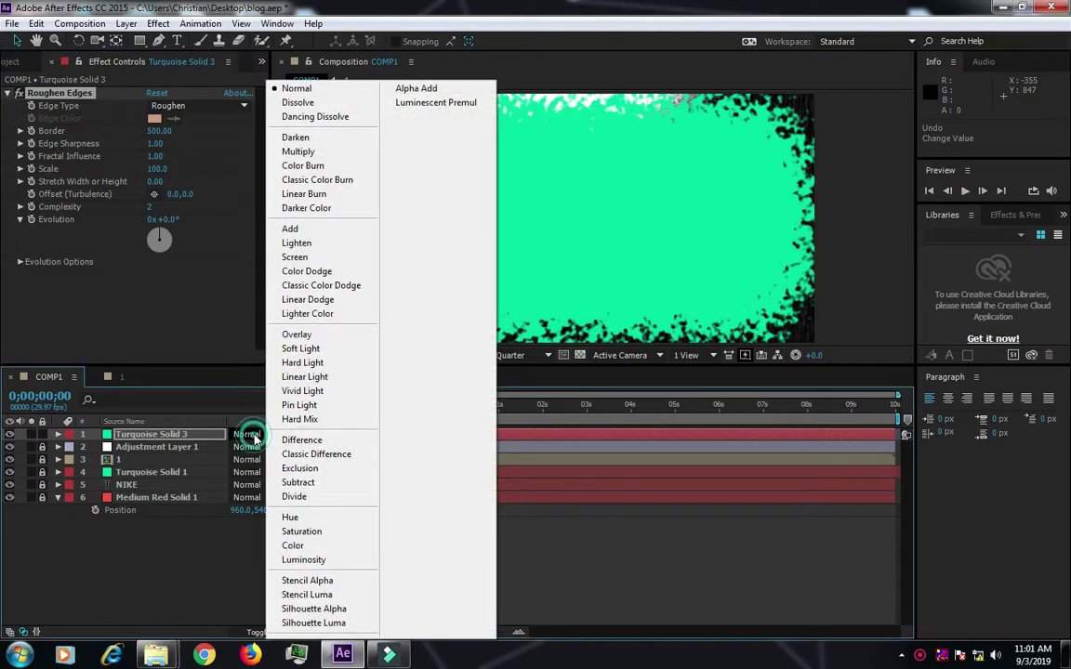
pyautogui.click(310, 442)
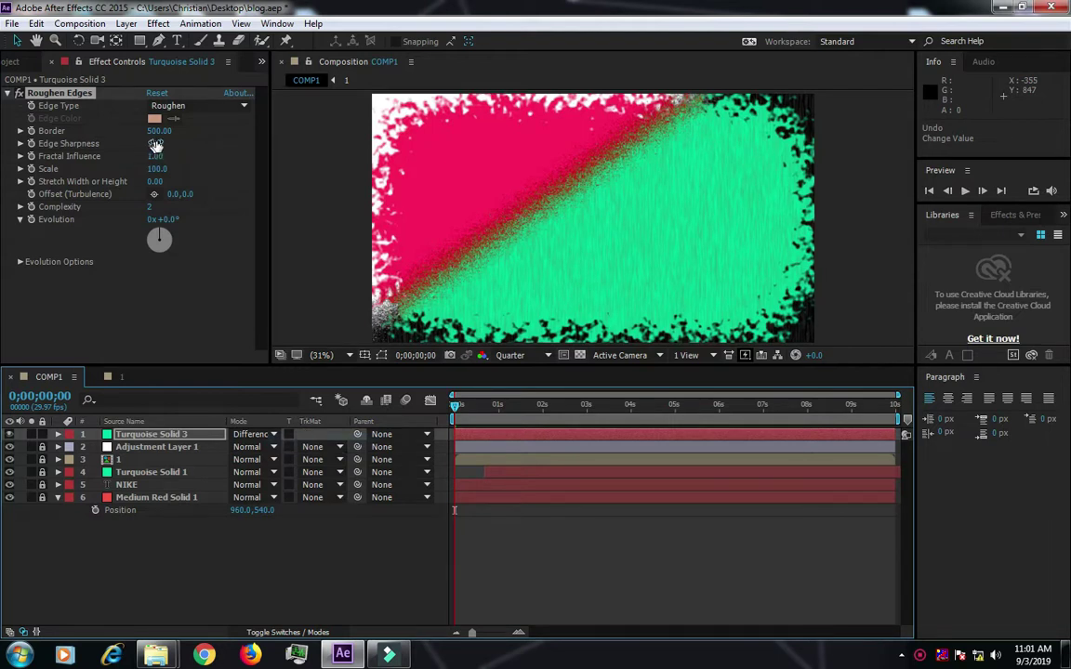
# - Test sharper, larger and stretched roughness, undoing each to keep Scale 100 and Stretch 0
pyautogui.moveTo(156, 146); pyautogui.dragTo(496, 198)
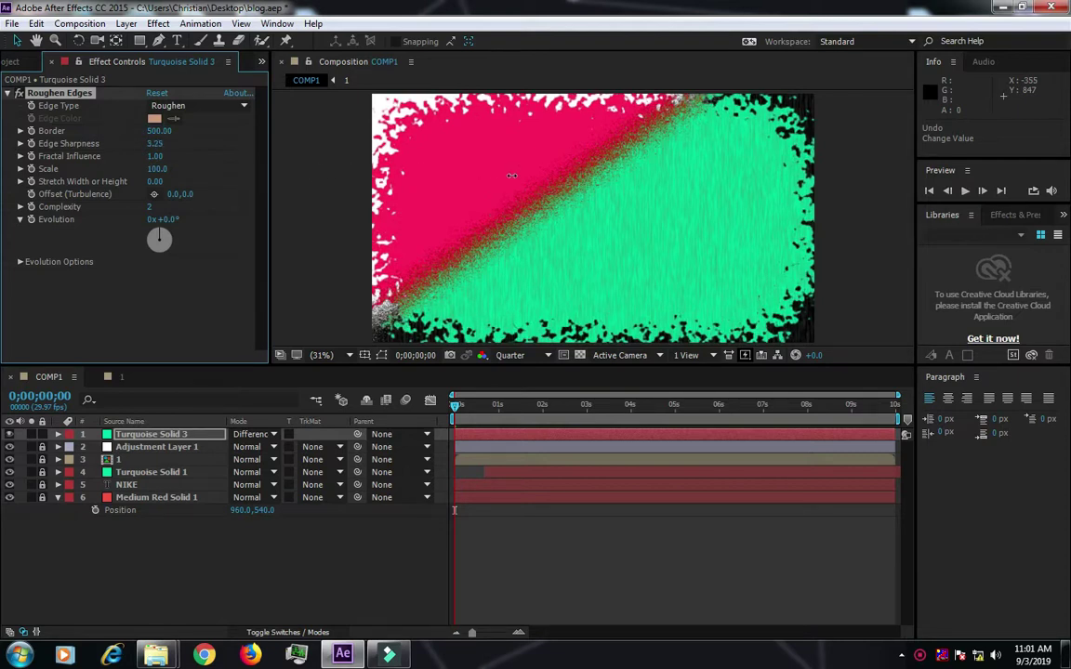
pyautogui.hotkey('ctrl', 'z')
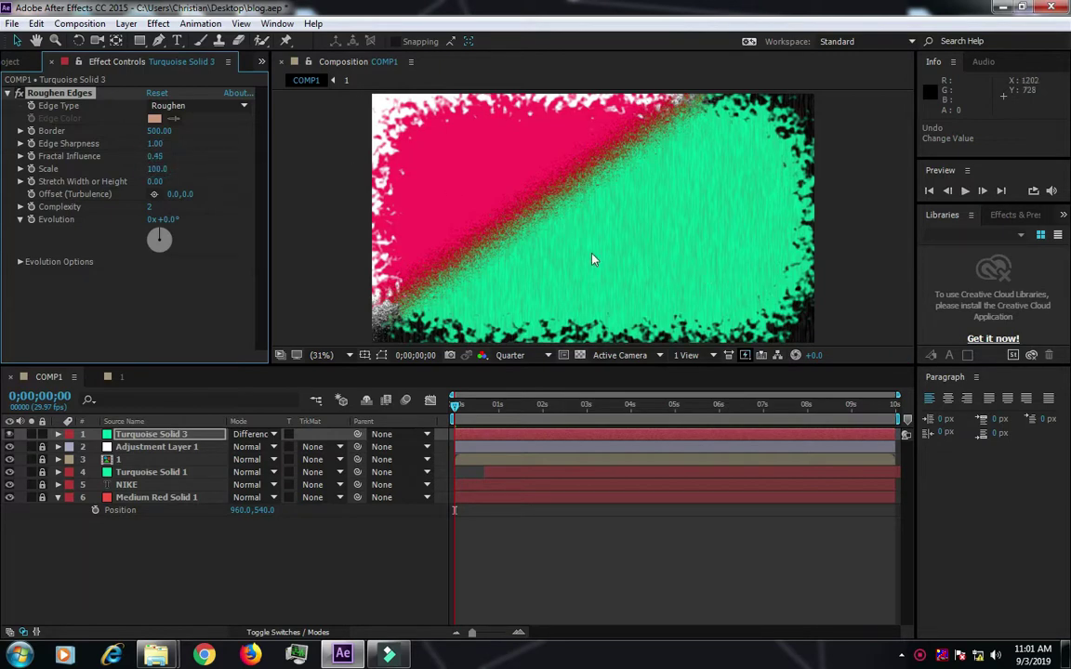
pyautogui.moveTo(156, 170)
pyautogui.mouseDown()
pyautogui.moveTo(299, 207)
pyautogui.moveTo(107, 208)
pyautogui.moveTo(381, 202)
pyautogui.moveTo(135, 193)
pyautogui.mouseUp()
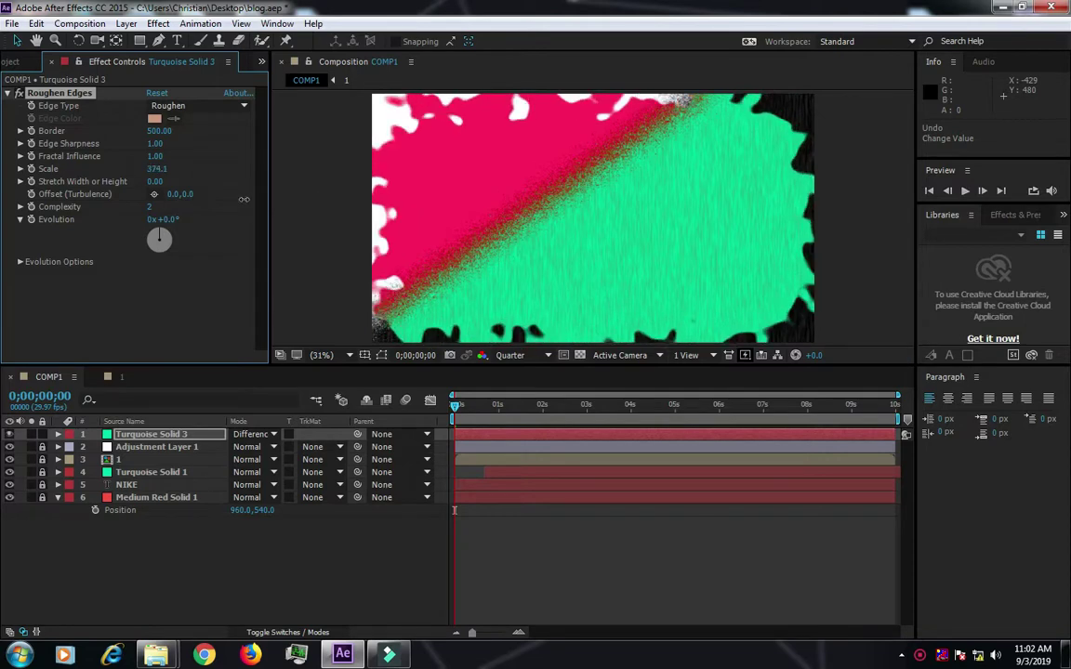
pyautogui.moveTo(154, 184)
pyautogui.mouseDown()
pyautogui.moveTo(360, 202)
pyautogui.moveTo(32, 219)
pyautogui.moveTo(5, 233)
pyautogui.mouseUp()
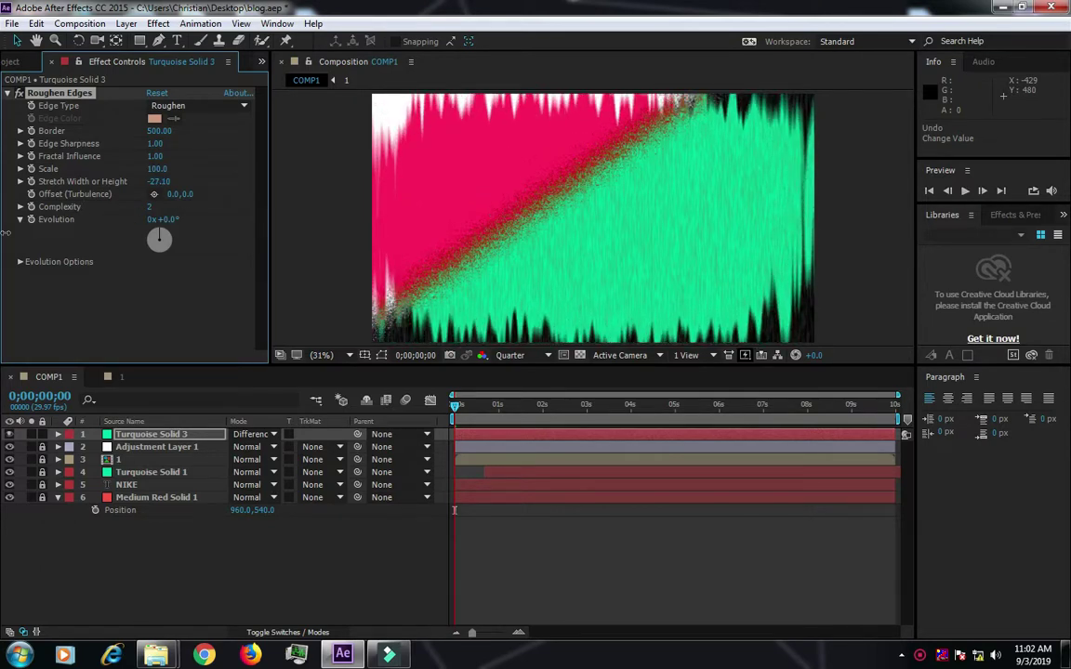
pyautogui.hotkey('ctrl', 'z')
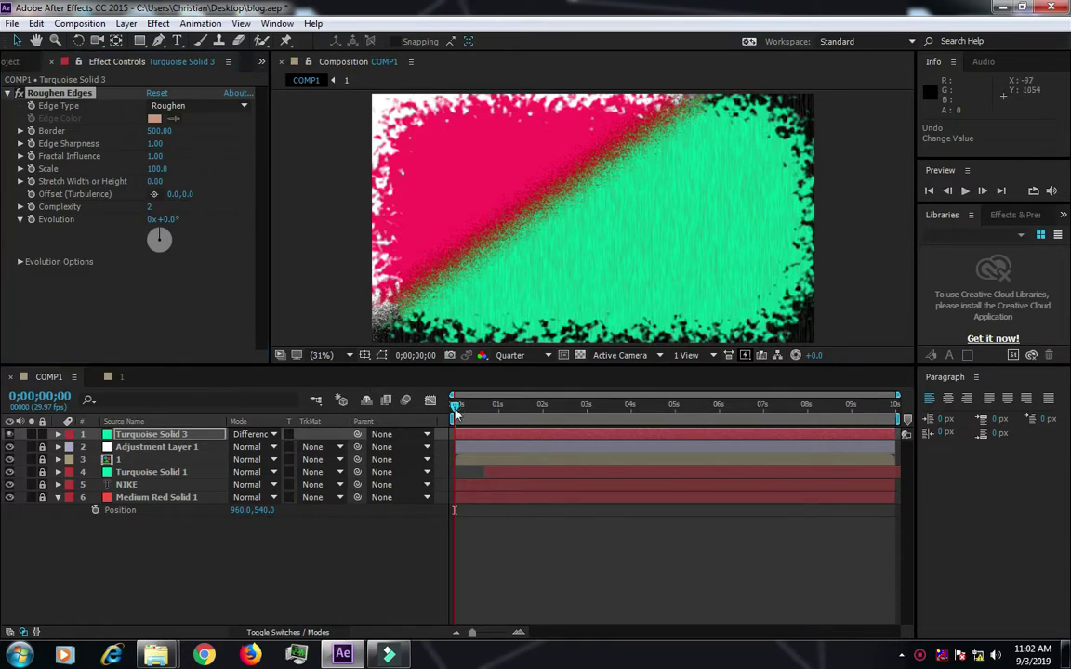
pyautogui.press('space')
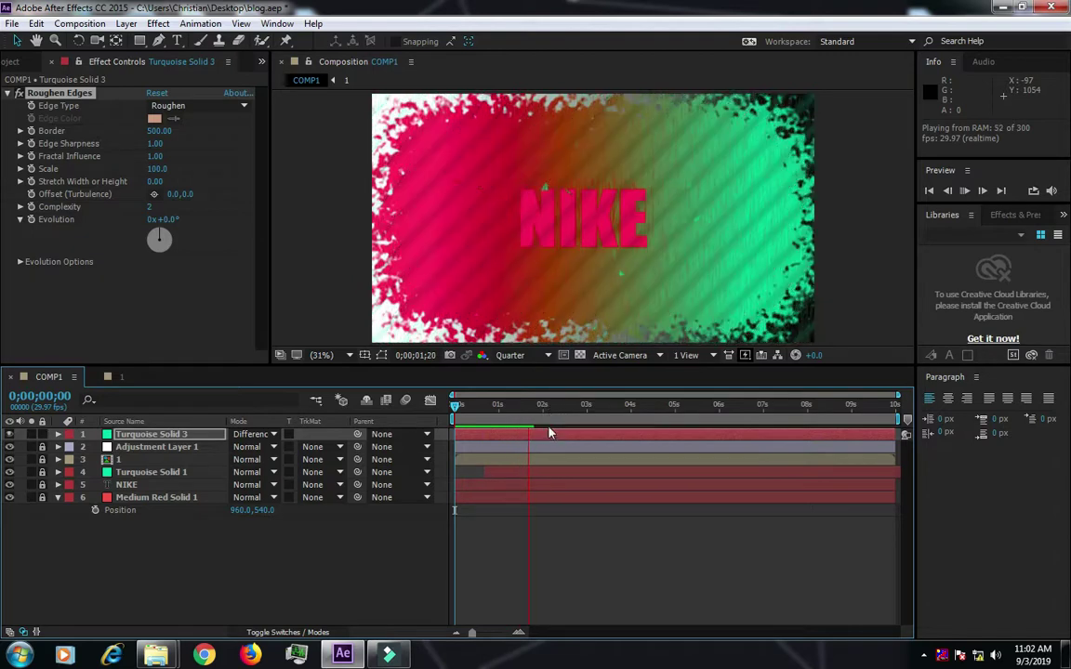
pyautogui.press('space')
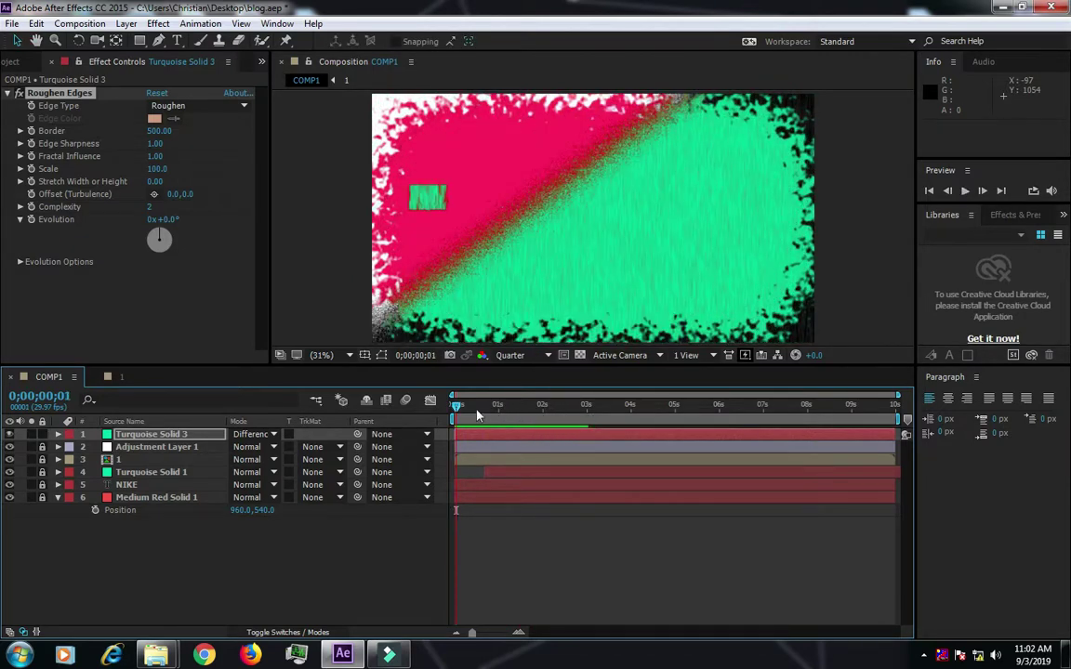
pyautogui.click(455, 412)
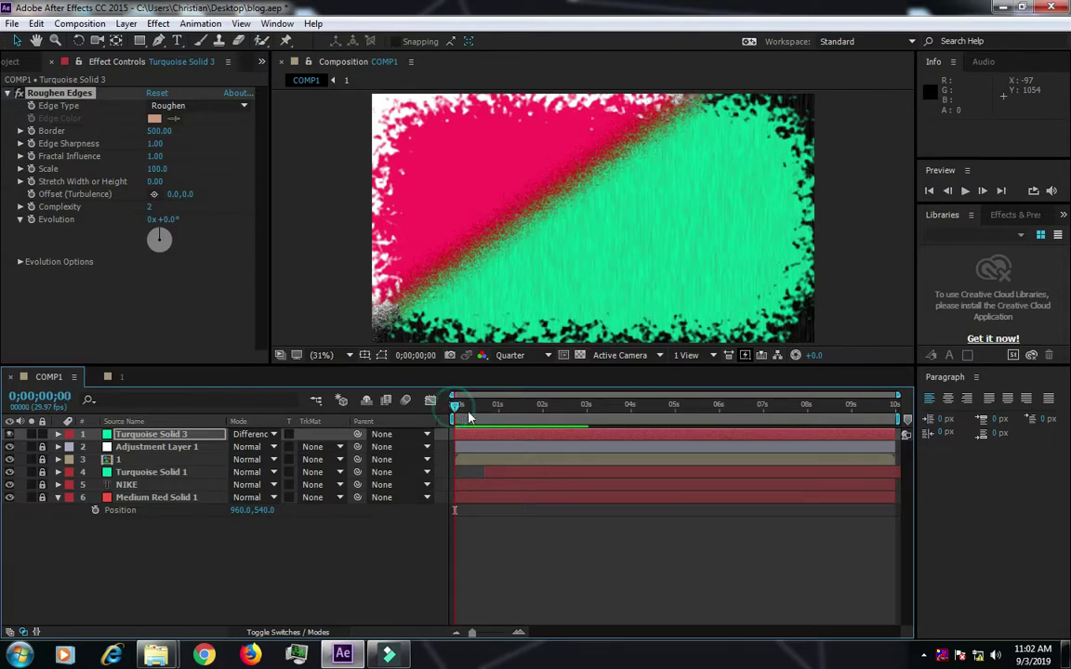
pyautogui.press('space')
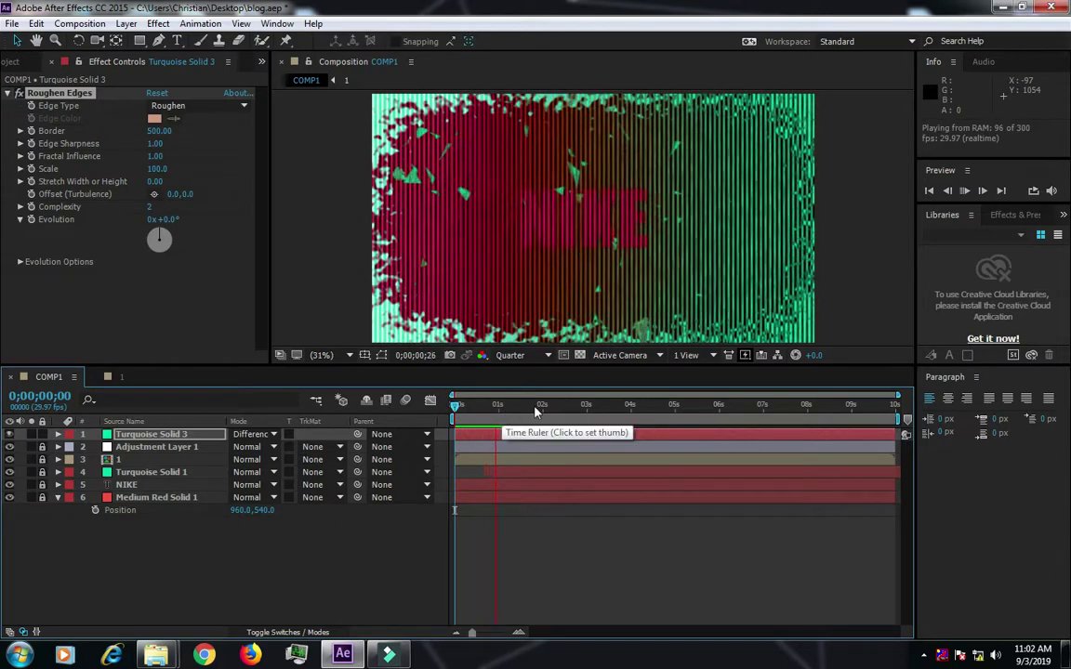
pyautogui.moveTo(515, 420); pyautogui.dragTo(426, 421)
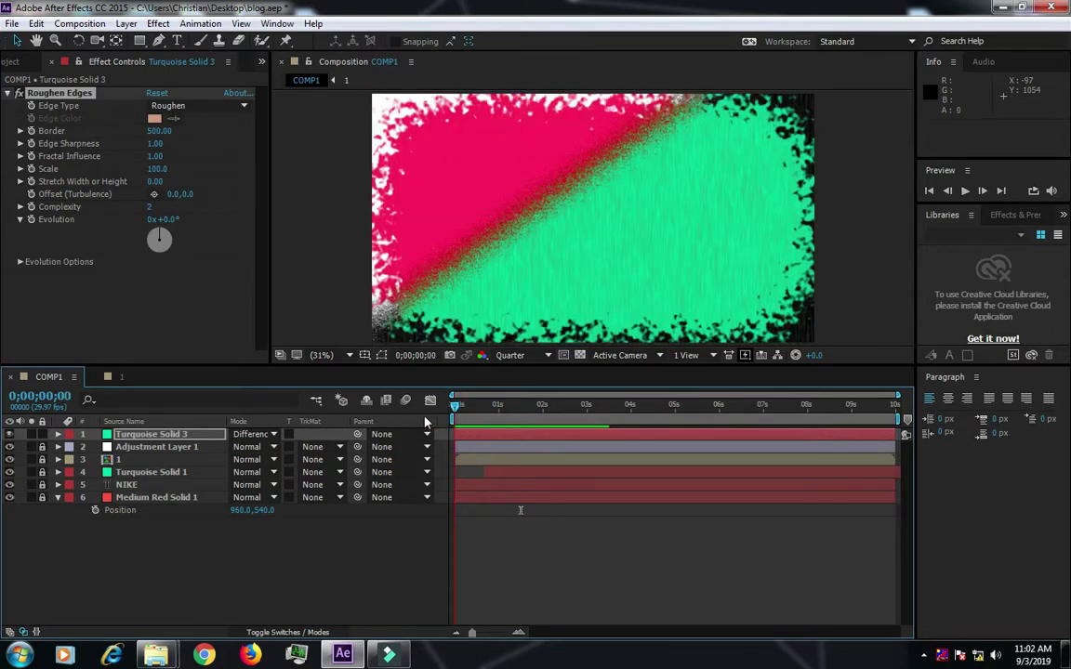
pyautogui.press('space')
pyautogui.press('space')
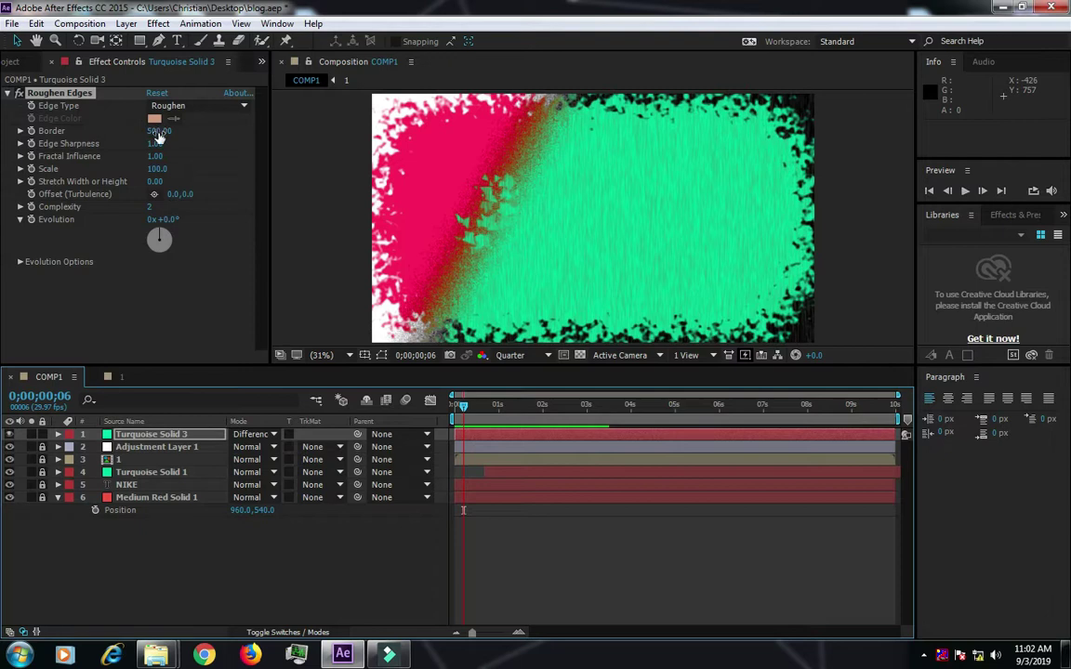
# - Scrub the rough Border back to 500 and set Edge Sharpness to about 10
pyautogui.moveTo(159, 136); pyautogui.dragTo(140, 135)
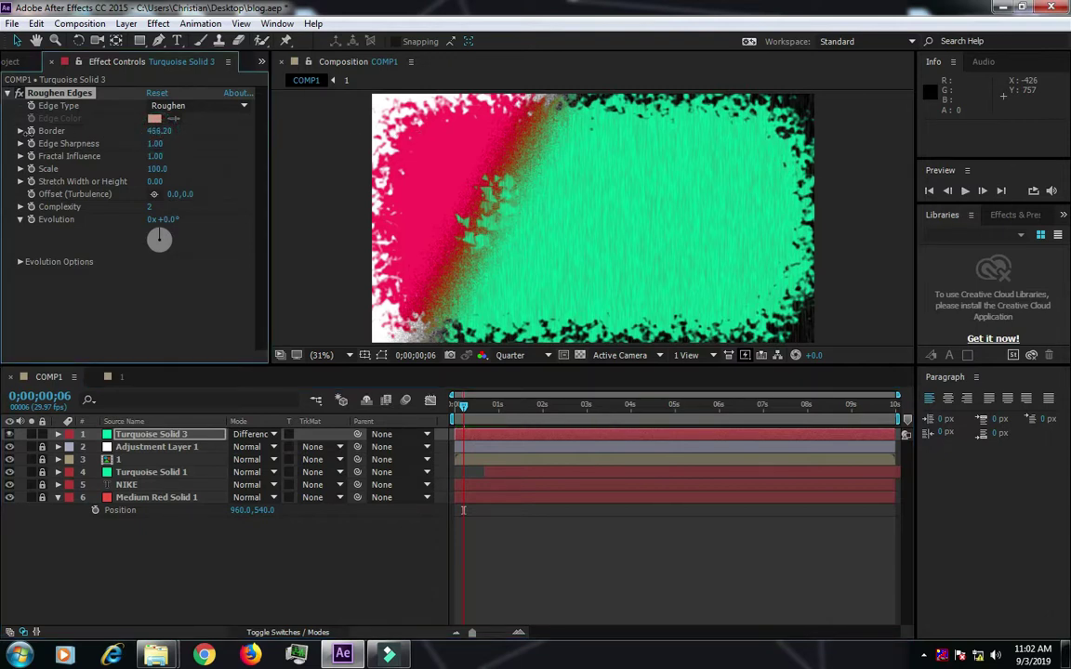
pyautogui.moveTo(21, 133); pyautogui.dragTo(6, 133)
pyautogui.moveTo(382, 137); pyautogui.dragTo(733, 170)
pyautogui.moveTo(155, 146); pyautogui.dragTo(245, 188)
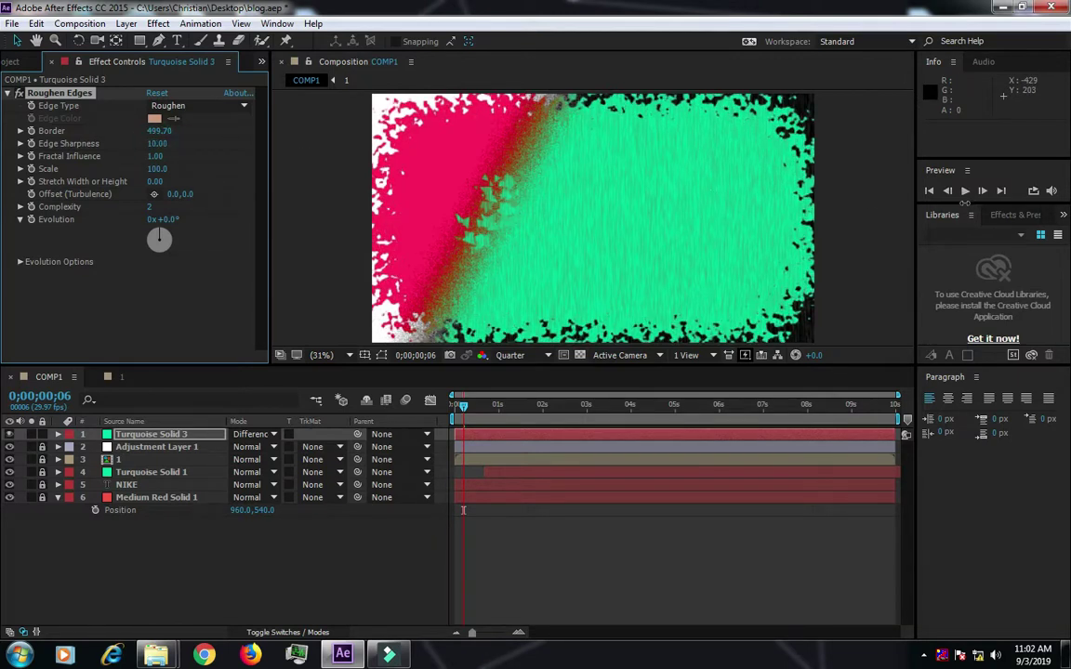
pyautogui.click(156, 144)
pyautogui.press('Return')
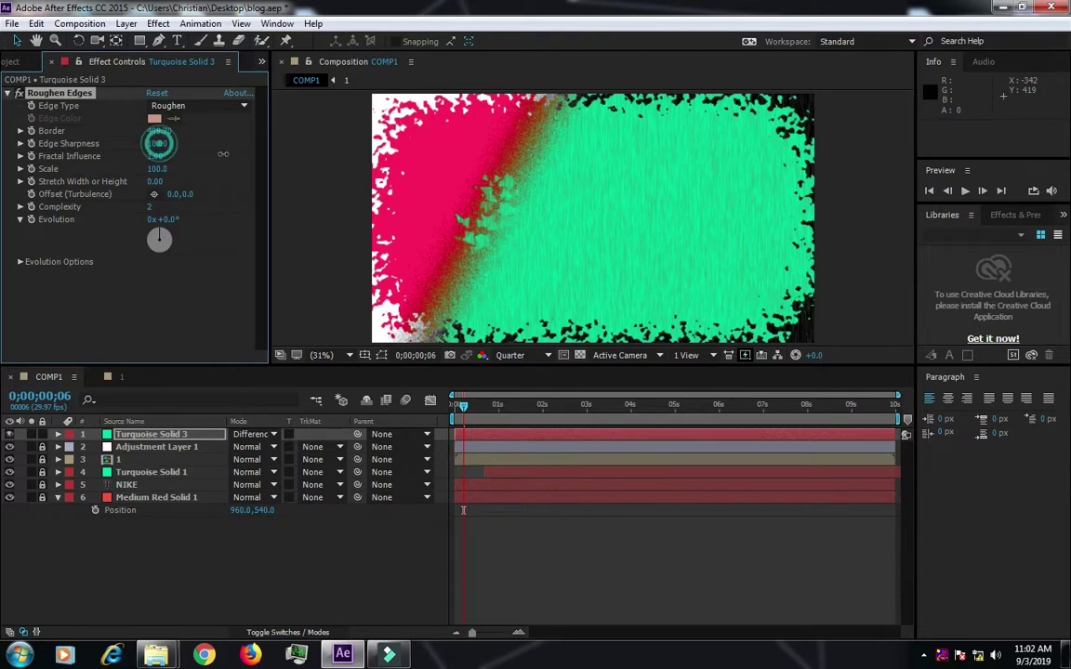
# - Lower Fractal Influence slightly and scrub the roughness Scale up, settling around 670
pyautogui.moveTo(146, 156)
pyautogui.mouseDown()
pyautogui.moveTo(359, 179)
pyautogui.moveTo(5, 163)
pyautogui.moveTo(266, 168)
pyautogui.mouseUp()
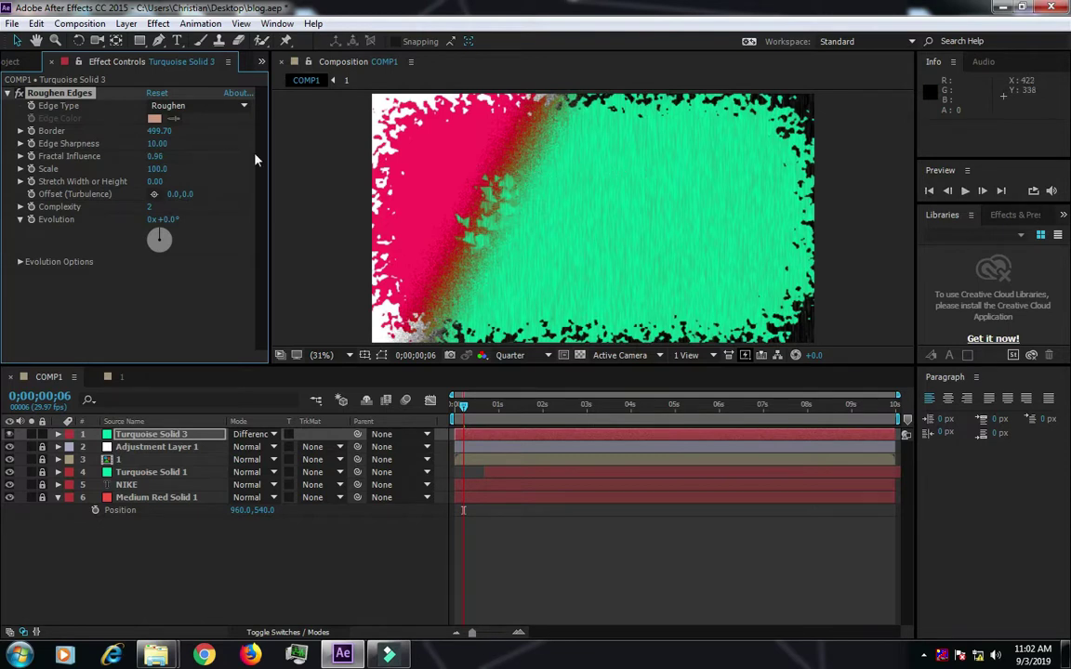
pyautogui.click(151, 159)
pyautogui.click(155, 158)
pyautogui.moveTo(158, 168)
pyautogui.mouseDown()
pyautogui.moveTo(631, 269)
pyautogui.moveTo(585, 311)
pyautogui.mouseUp()
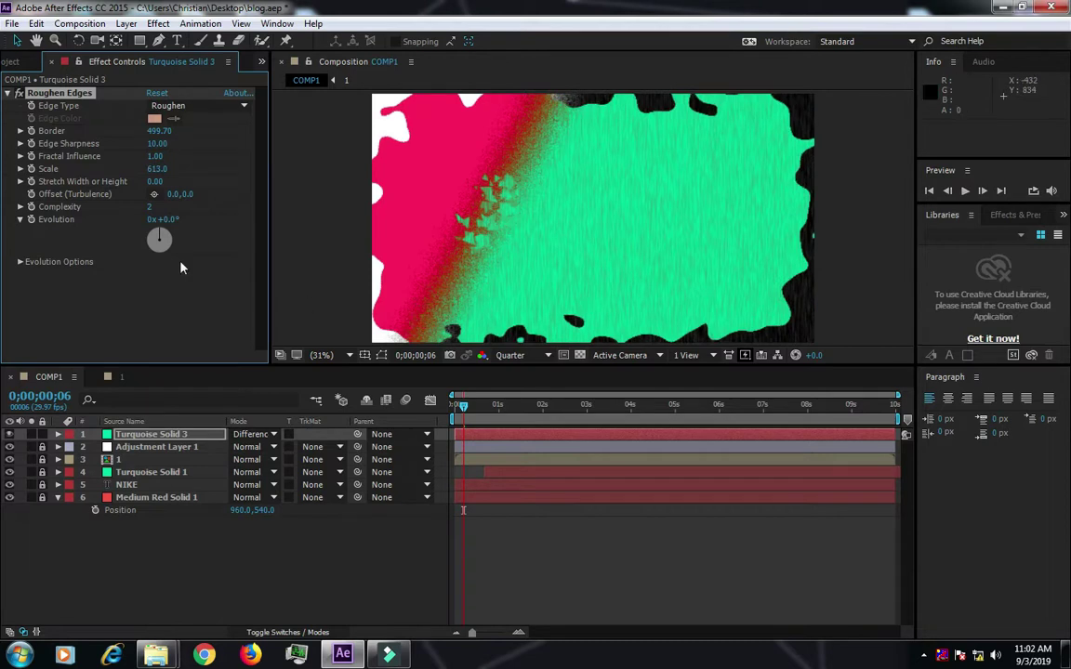
pyautogui.moveTo(158, 170)
pyautogui.mouseDown()
pyautogui.moveTo(699, 310)
pyautogui.moveTo(156, 213)
pyautogui.mouseUp()
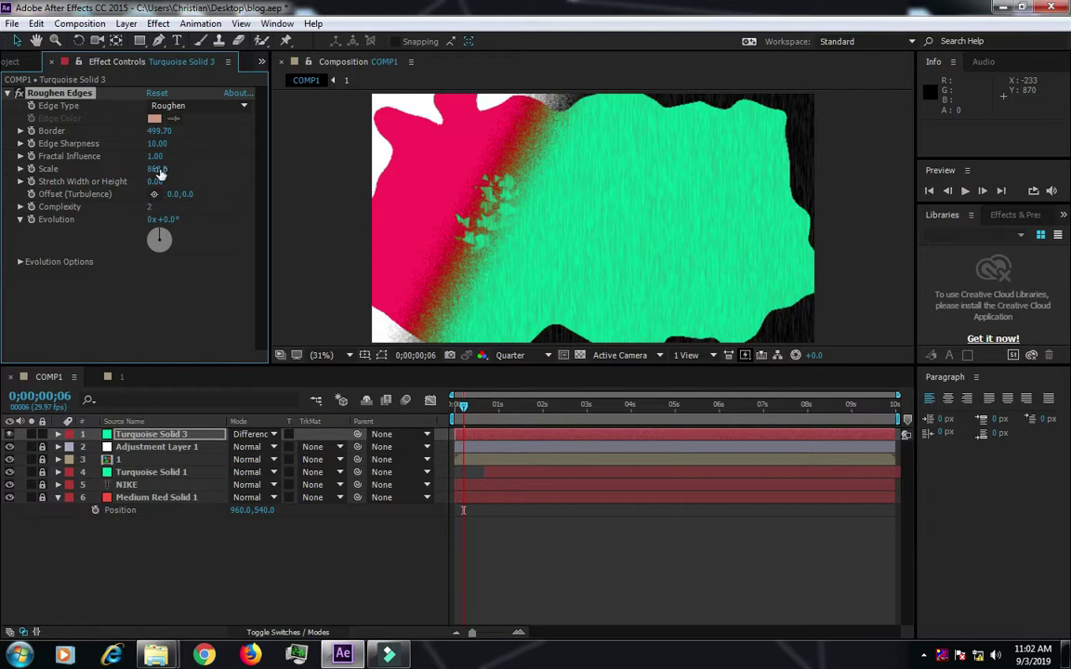
pyautogui.moveTo(158, 171)
pyautogui.mouseDown()
pyautogui.moveTo(397, 229)
pyautogui.moveTo(4, 193)
pyautogui.moveTo(158, 170)
pyautogui.mouseUp()
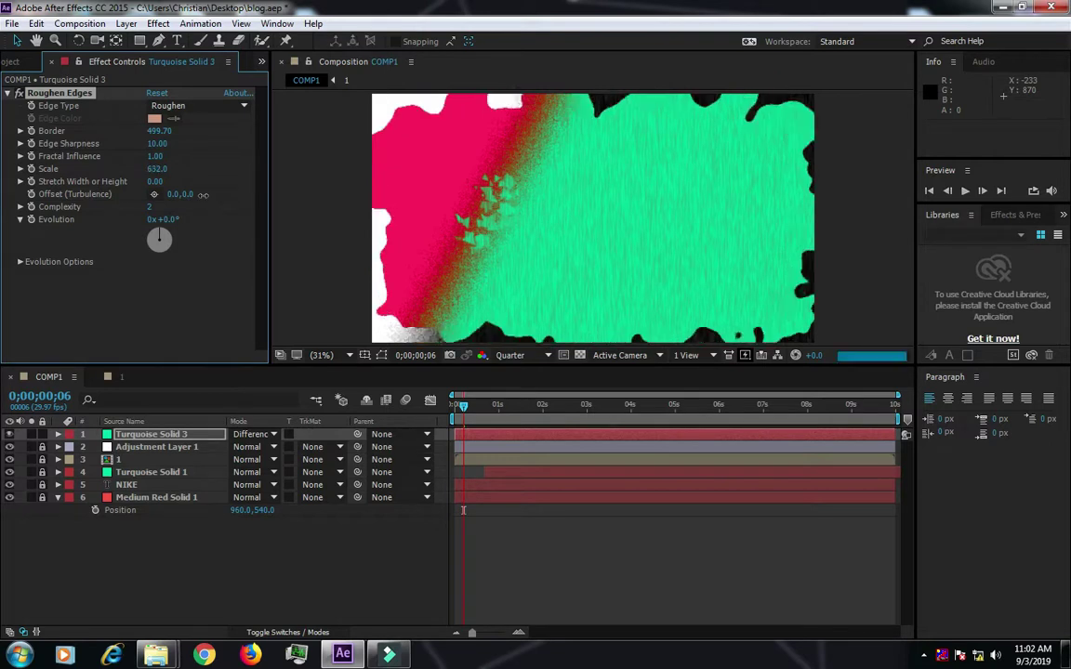
pyautogui.click(158, 169)
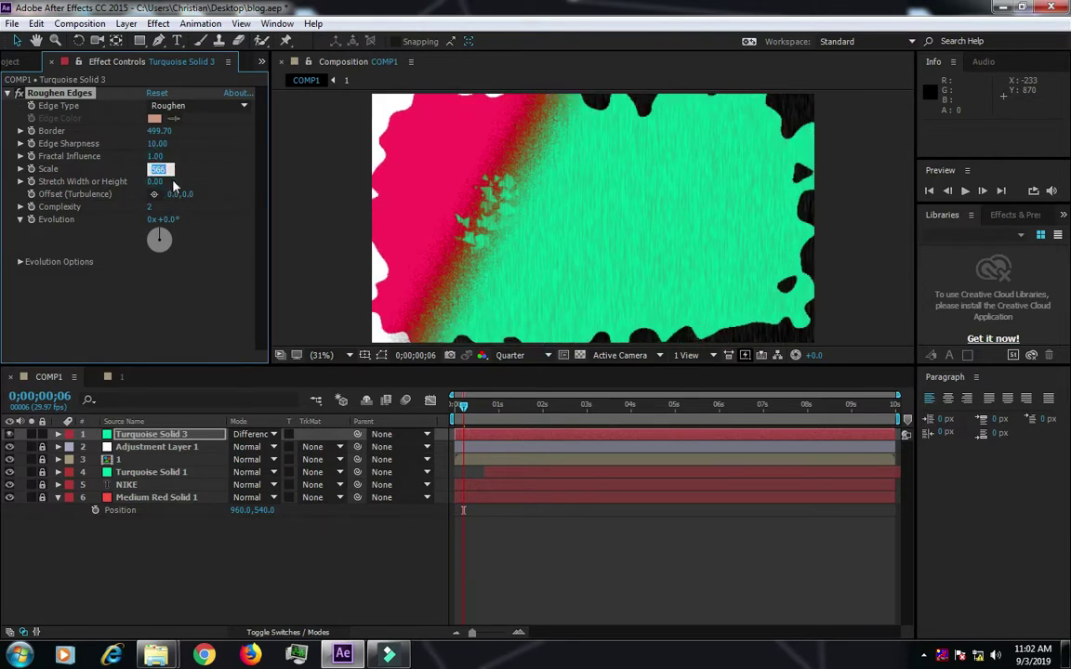
pyautogui.write('10')
pyautogui.press('Return')
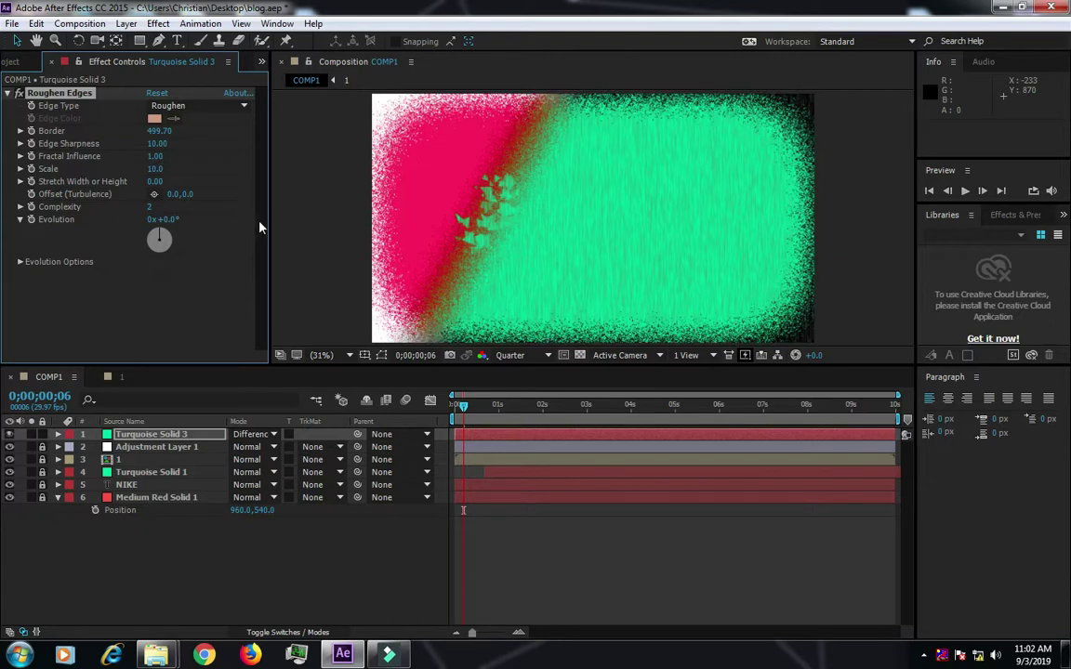
pyautogui.moveTo(155, 176); pyautogui.dragTo(766, 267)
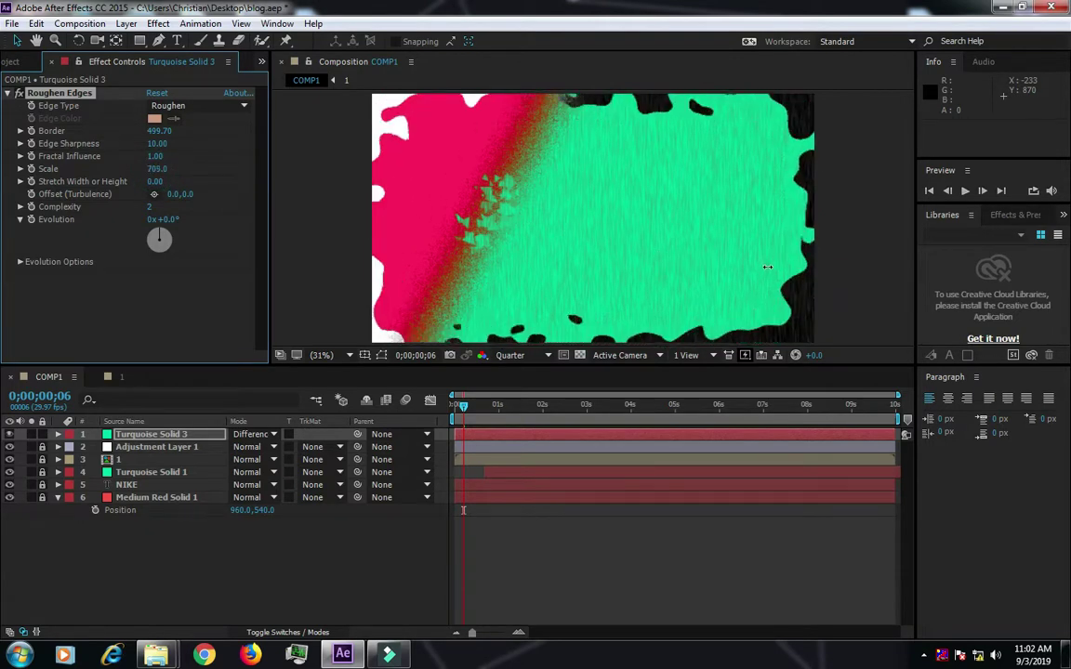
pyautogui.moveTo(767, 267); pyautogui.dragTo(151, 158)
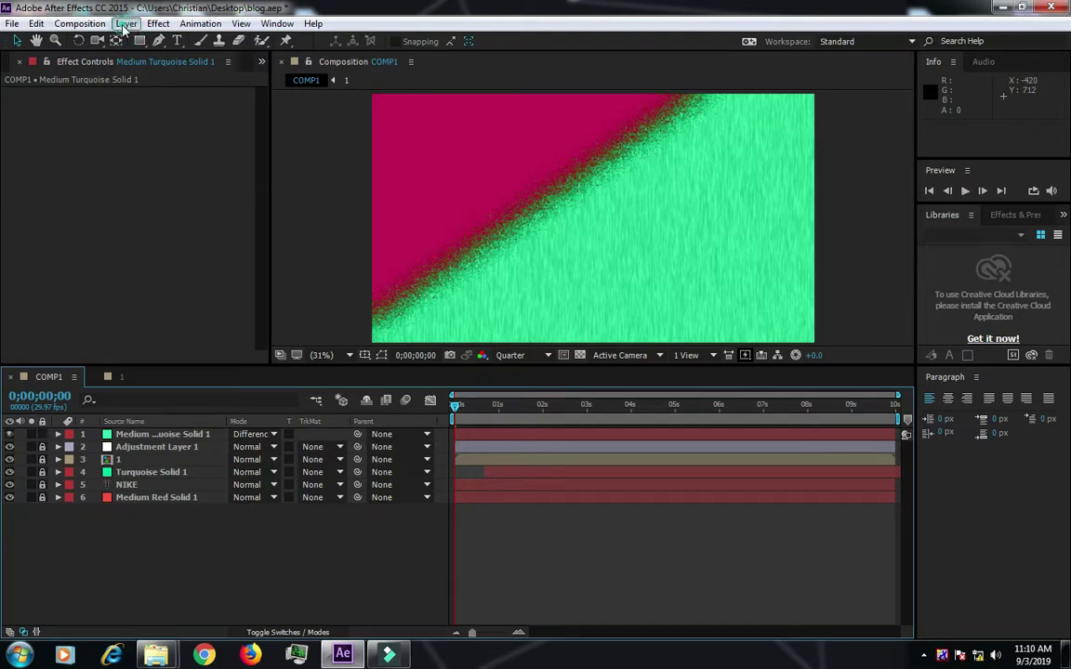
# - Select Medium Turquoise Solid 1 and apply Stylize > Roughen Edges at default Border 8, Scale 100
pyautogui.click(126, 23)
pyautogui.click(61, 473)
pyautogui.click(110, 434)
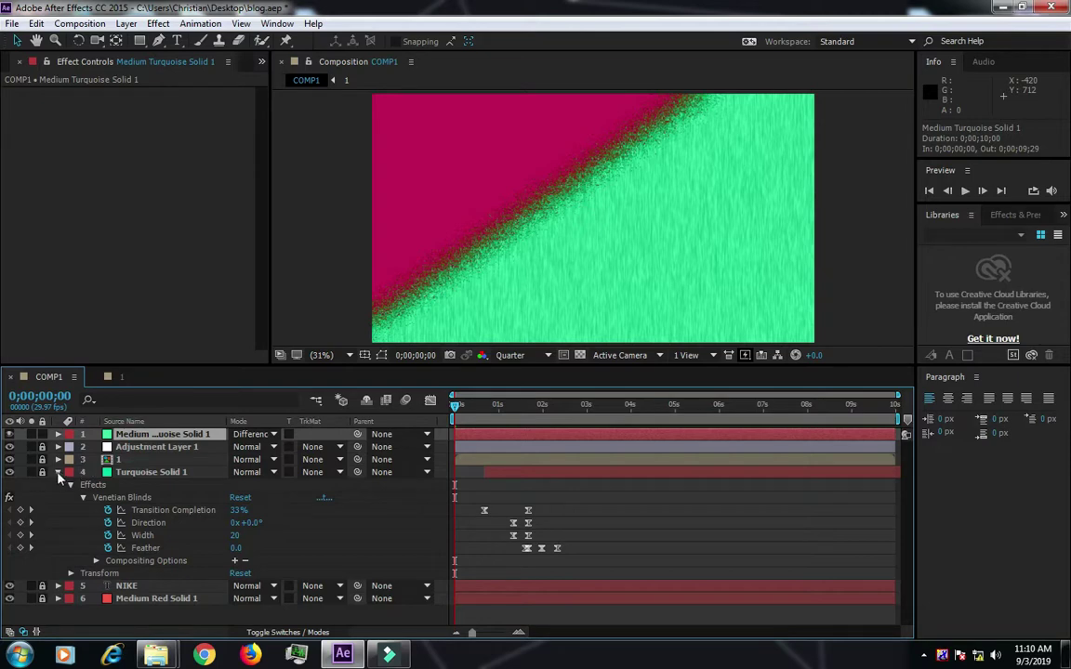
pyautogui.click(58, 472)
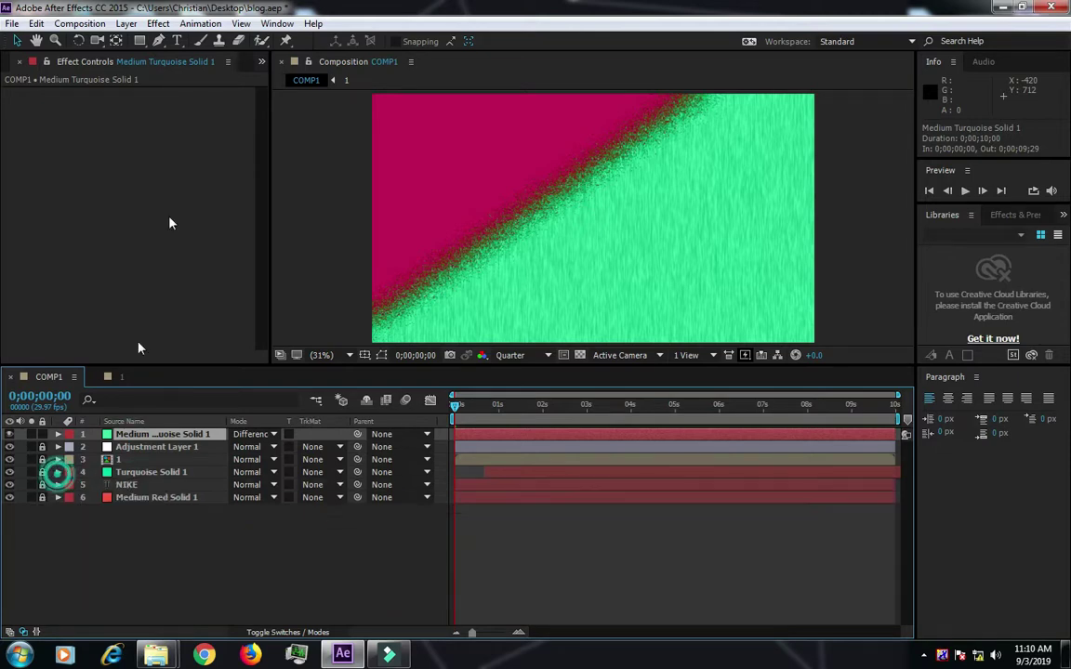
pyautogui.click(158, 24)
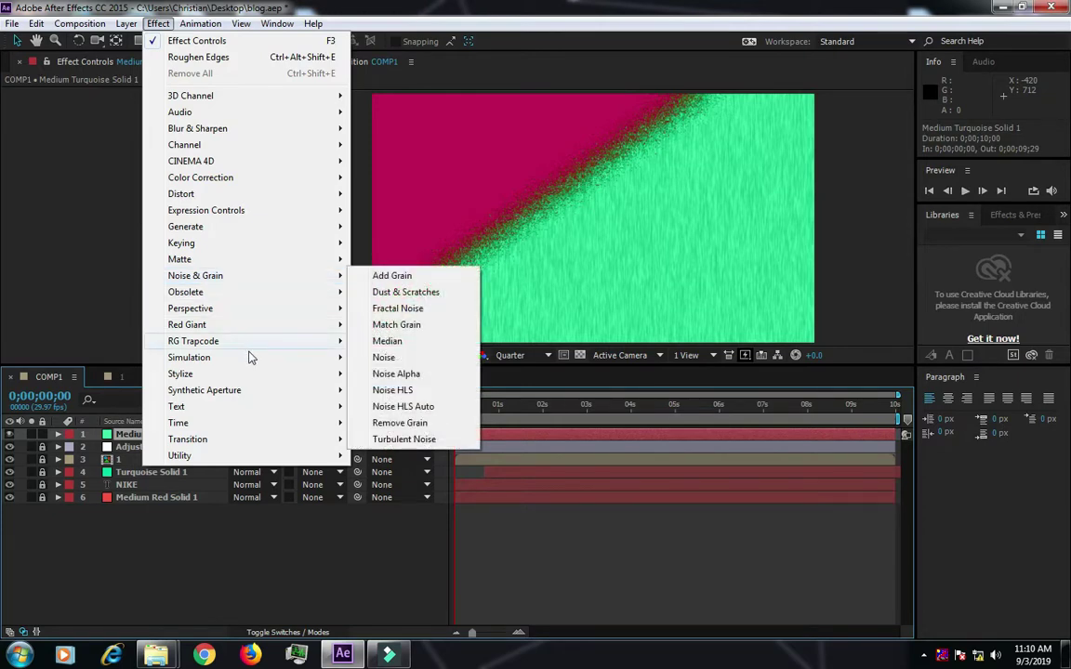
pyautogui.moveTo(263, 377)
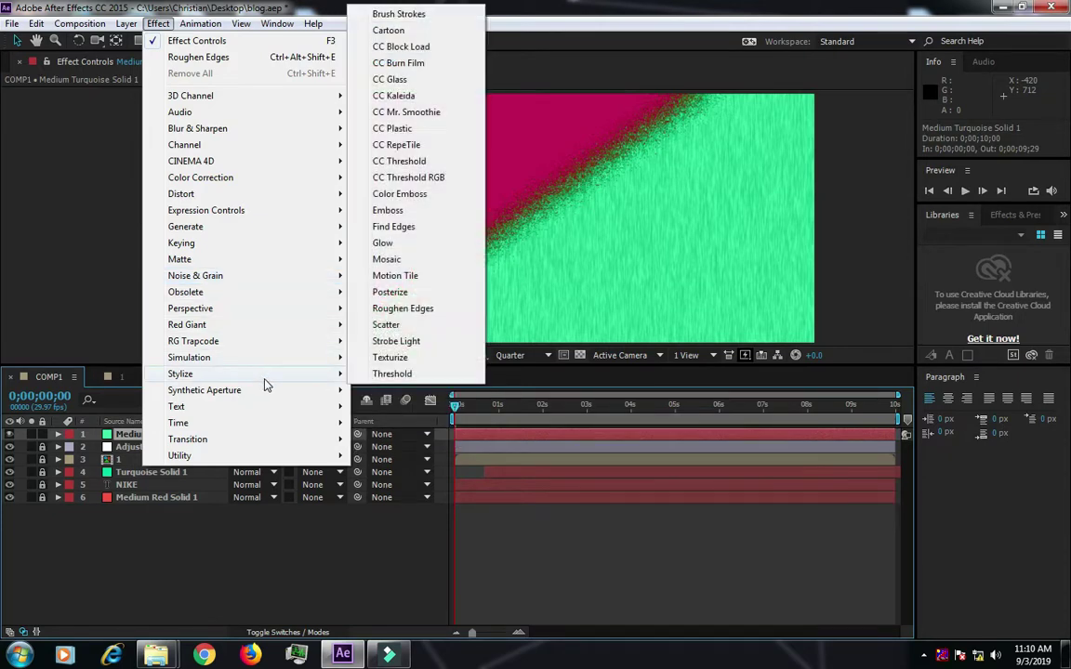
pyautogui.click(403, 308)
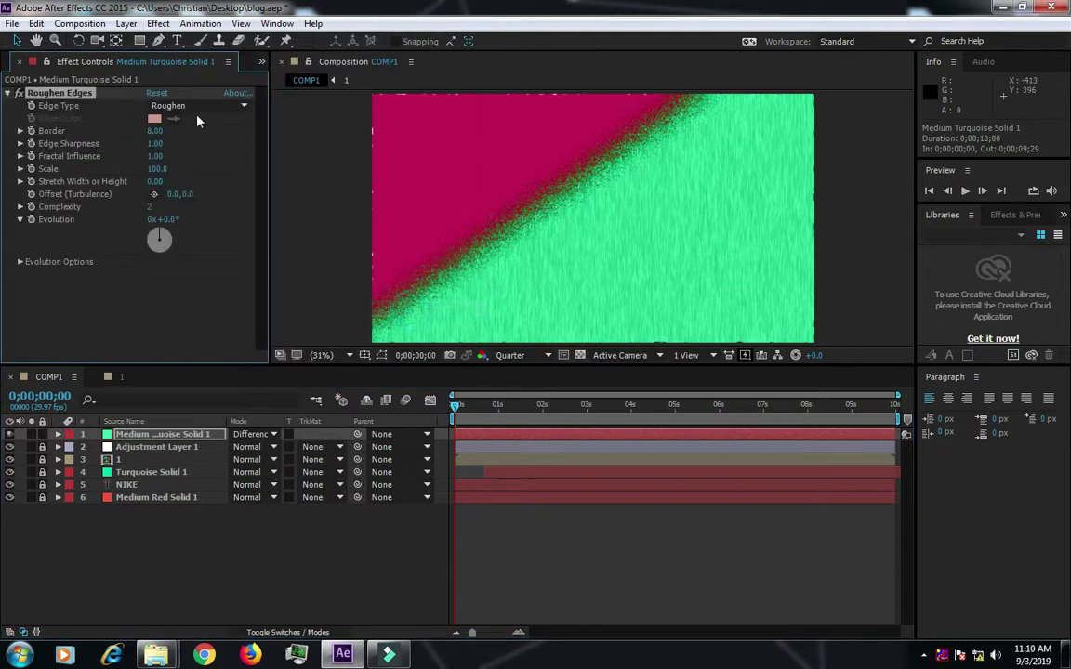
# - Set the Roughen Edges Border to 500 and Edge Sharpness to 10
pyautogui.click(156, 131)
pyautogui.write('500')
pyautogui.press('Return')
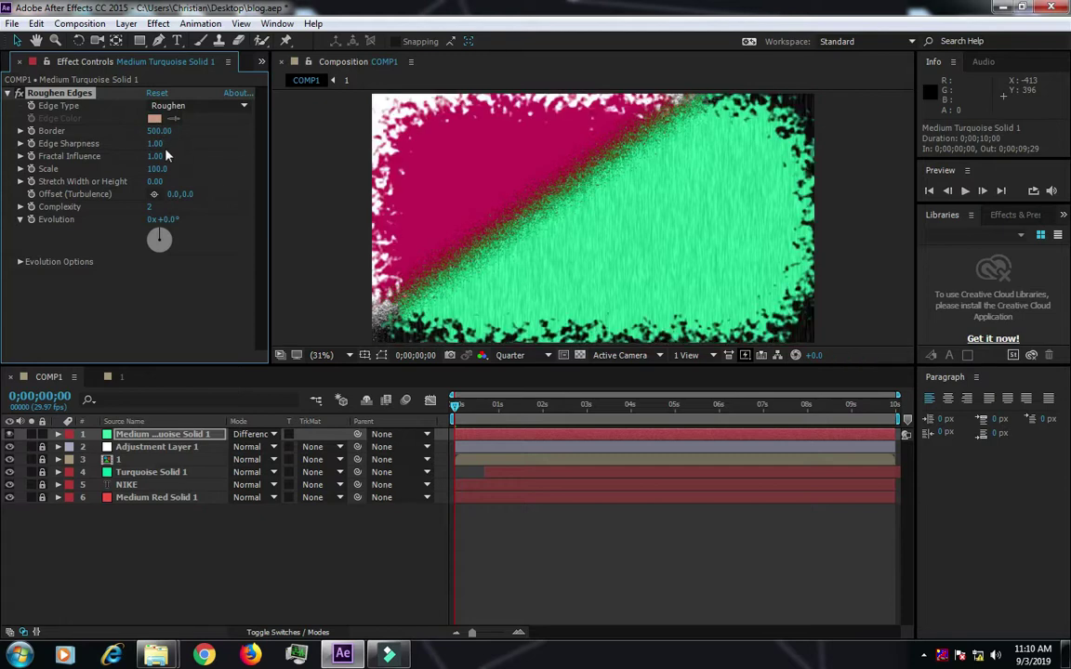
pyautogui.click(156, 143)
pyautogui.write('10')
pyautogui.press('Return')
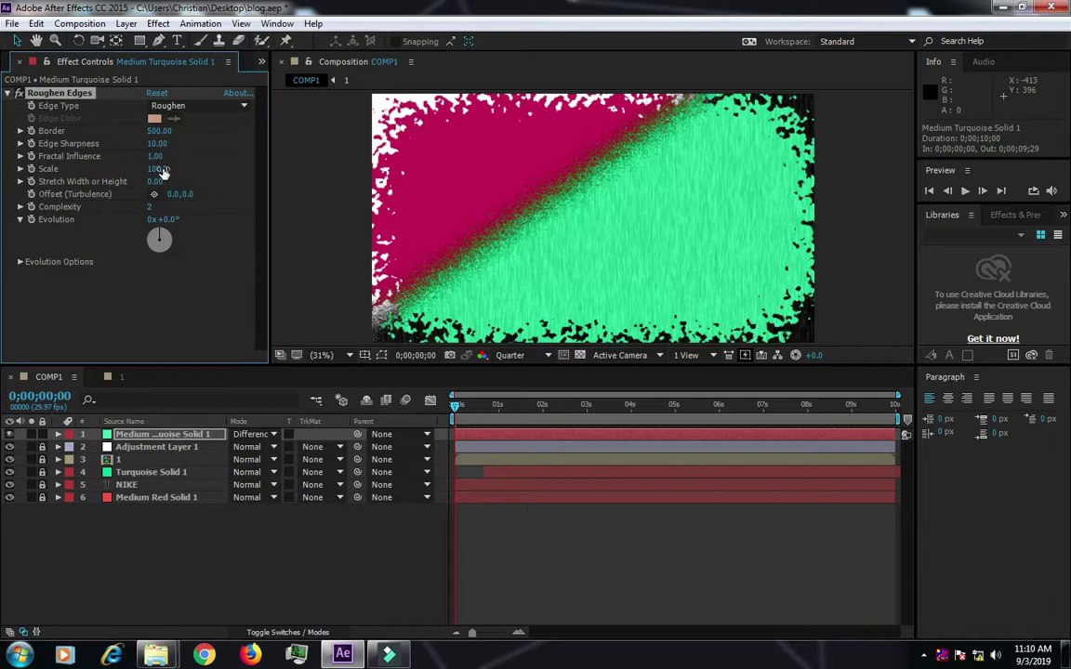
# - Raise the roughness Scale to about 387 and stretch the edges to about 32.6
pyautogui.click(158, 168)
pyautogui.write('10')
pyautogui.click(250, 231)
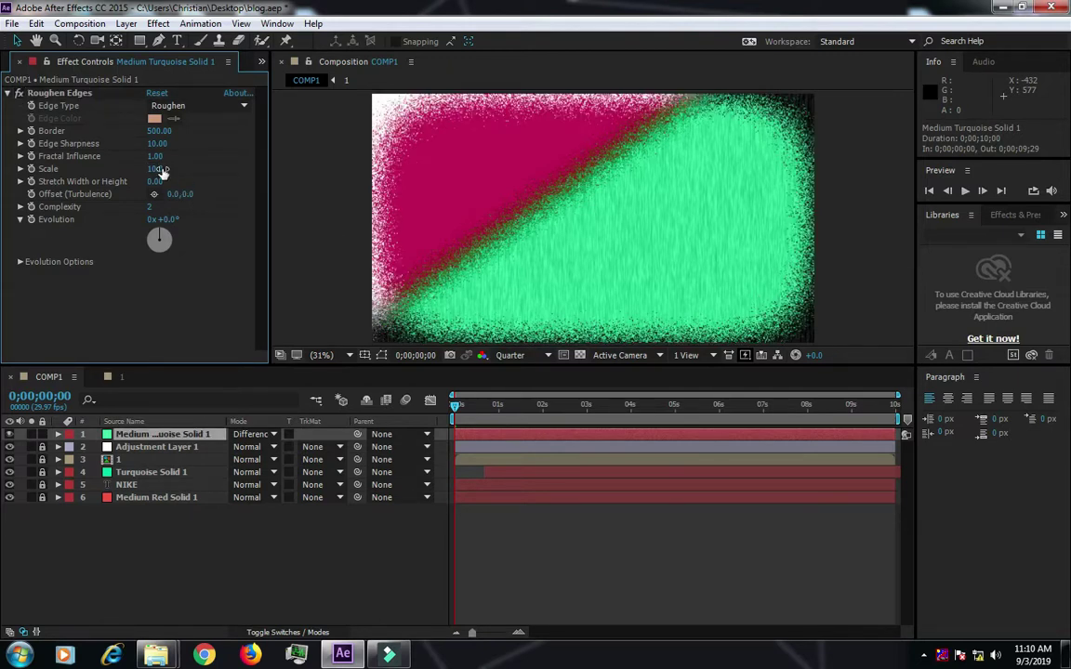
pyautogui.moveTo(160, 172)
pyautogui.mouseDown()
pyautogui.moveTo(315, 185)
pyautogui.moveTo(148, 204)
pyautogui.moveTo(350, 197)
pyautogui.mouseUp()
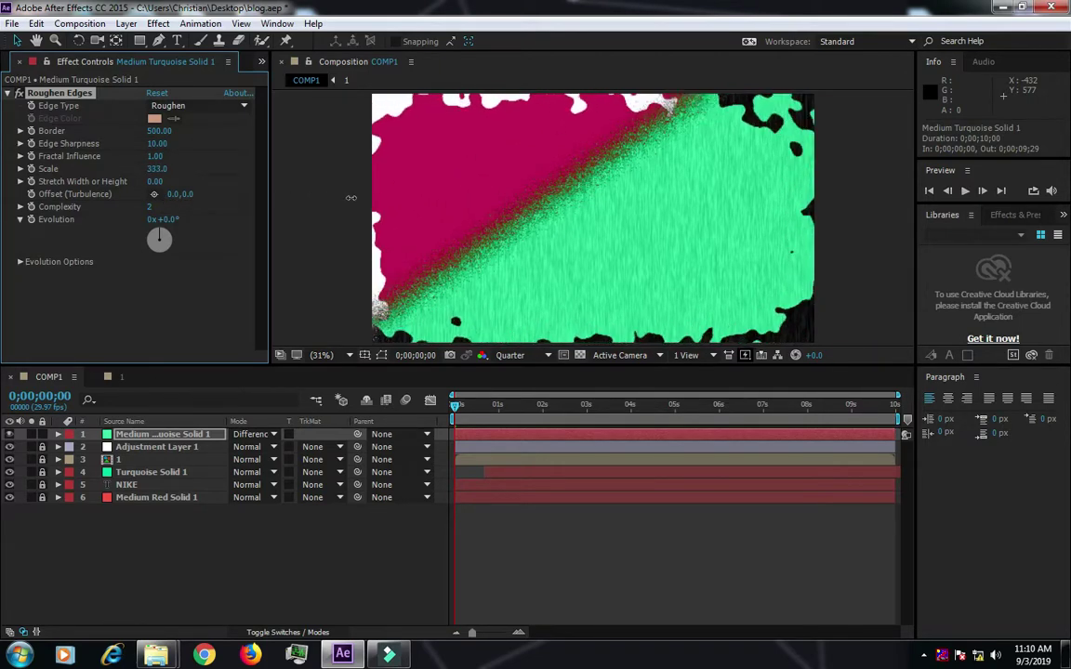
pyautogui.moveTo(350, 197); pyautogui.dragTo(411, 198)
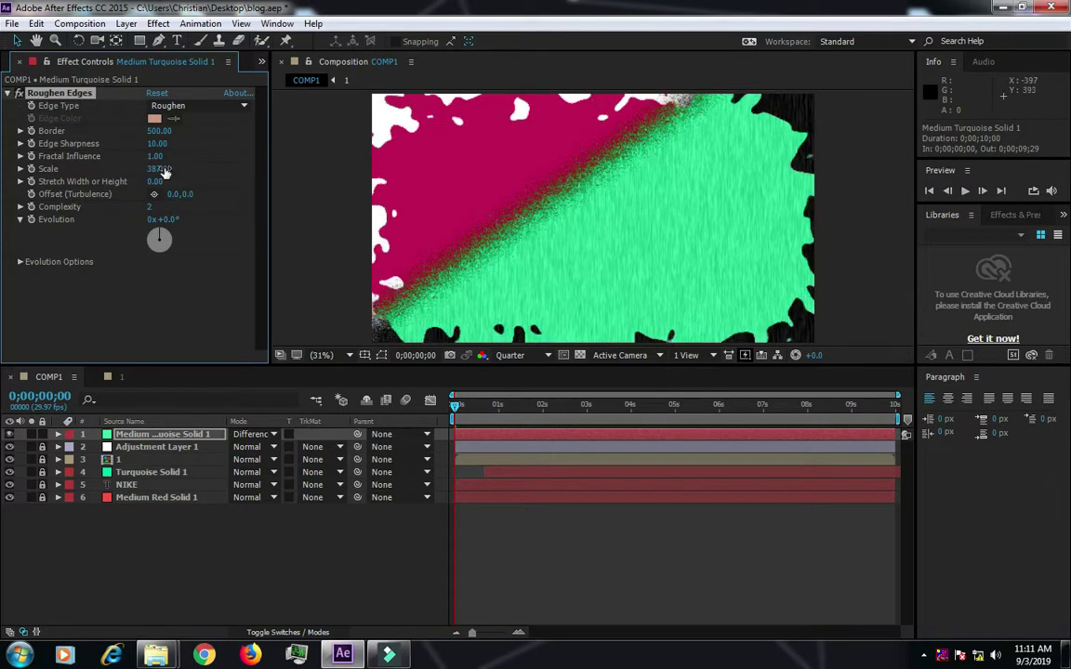
pyautogui.moveTo(160, 182)
pyautogui.mouseDown()
pyautogui.moveTo(306, 201)
pyautogui.moveTo(425, 202)
pyautogui.mouseUp()
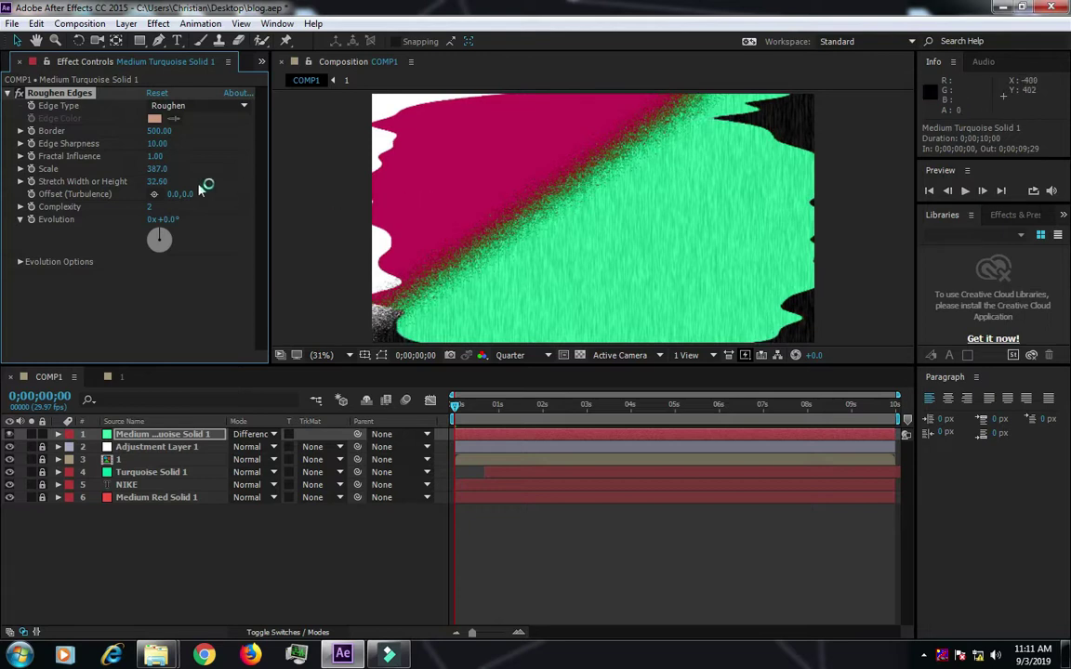
# - Set Scale to 10, scrub it to about 63, and set Stretch Width or Height to 100
pyautogui.click(157, 169)
pyautogui.write('10')
pyautogui.press('Return')
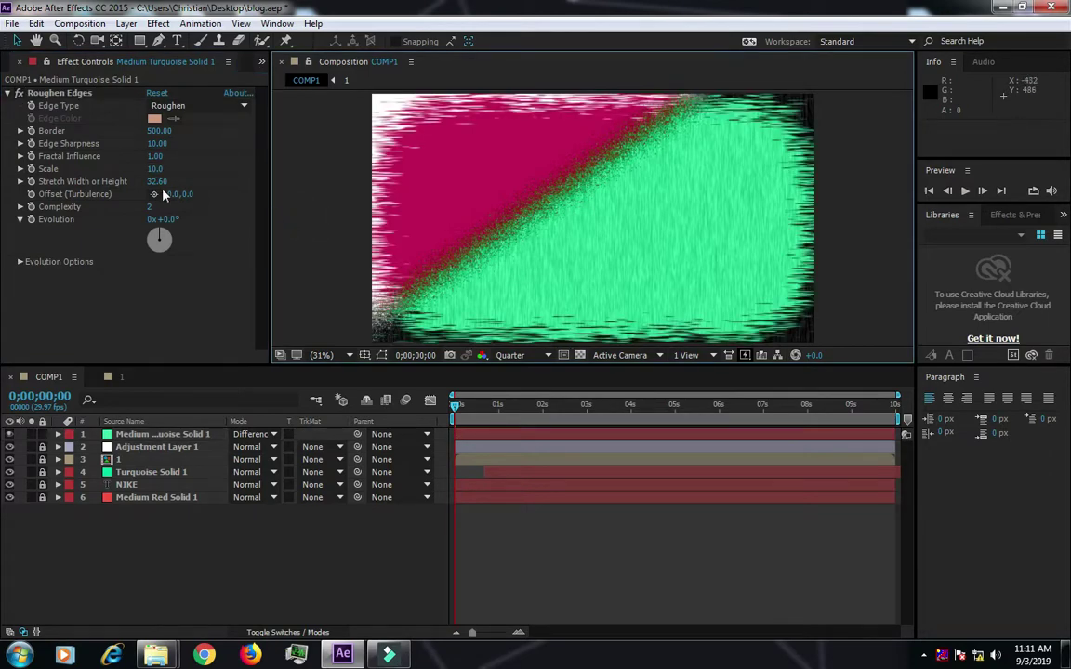
pyautogui.moveTo(156, 174)
pyautogui.mouseDown()
pyautogui.moveTo(199, 171)
pyautogui.moveTo(178, 182)
pyautogui.mouseUp()
pyautogui.moveTo(391, 200); pyautogui.dragTo(641, 192)
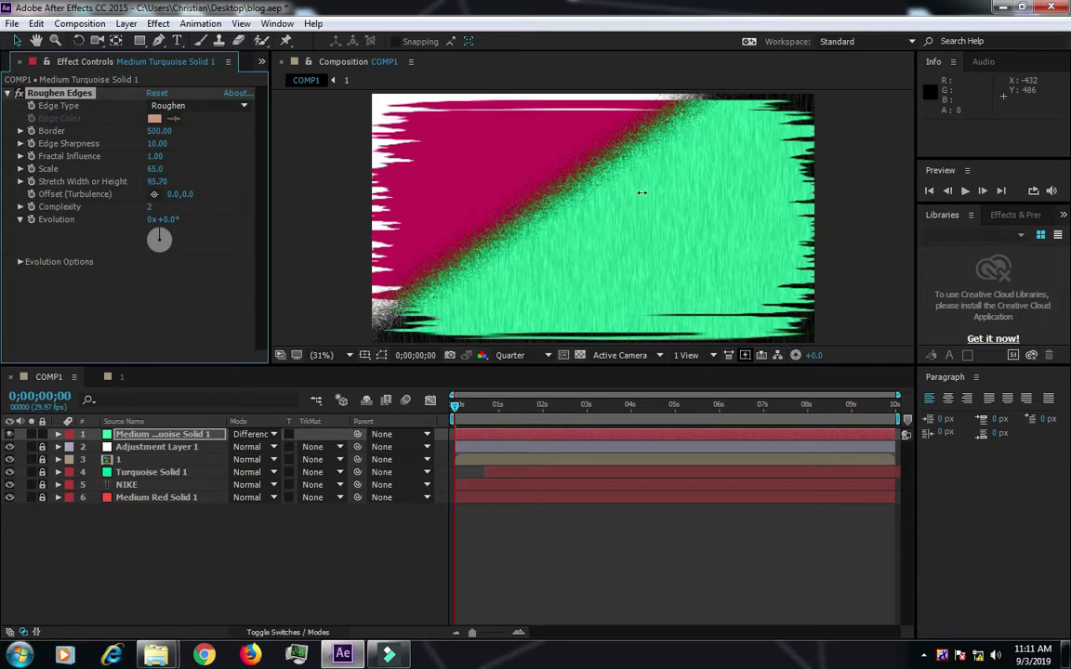
pyautogui.moveTo(162, 183)
pyautogui.mouseDown()
pyautogui.moveTo(206, 186)
pyautogui.moveTo(124, 183)
pyautogui.moveTo(149, 185)
pyautogui.mouseUp()
pyautogui.click(151, 182)
pyautogui.press('Tab')
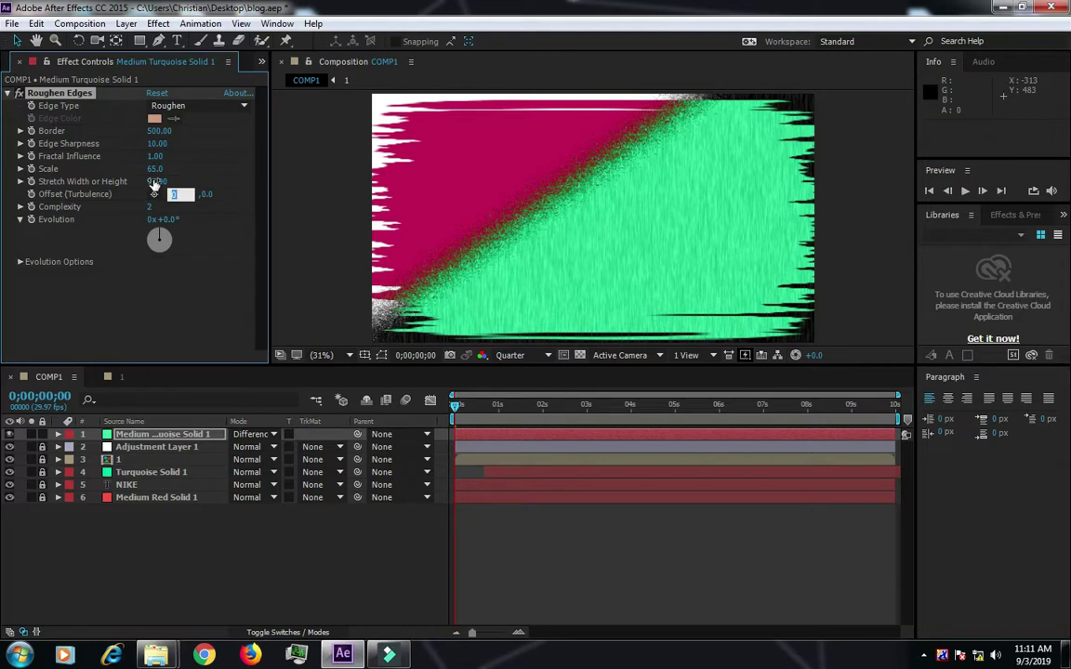
pyautogui.click(154, 181)
pyautogui.write('1')
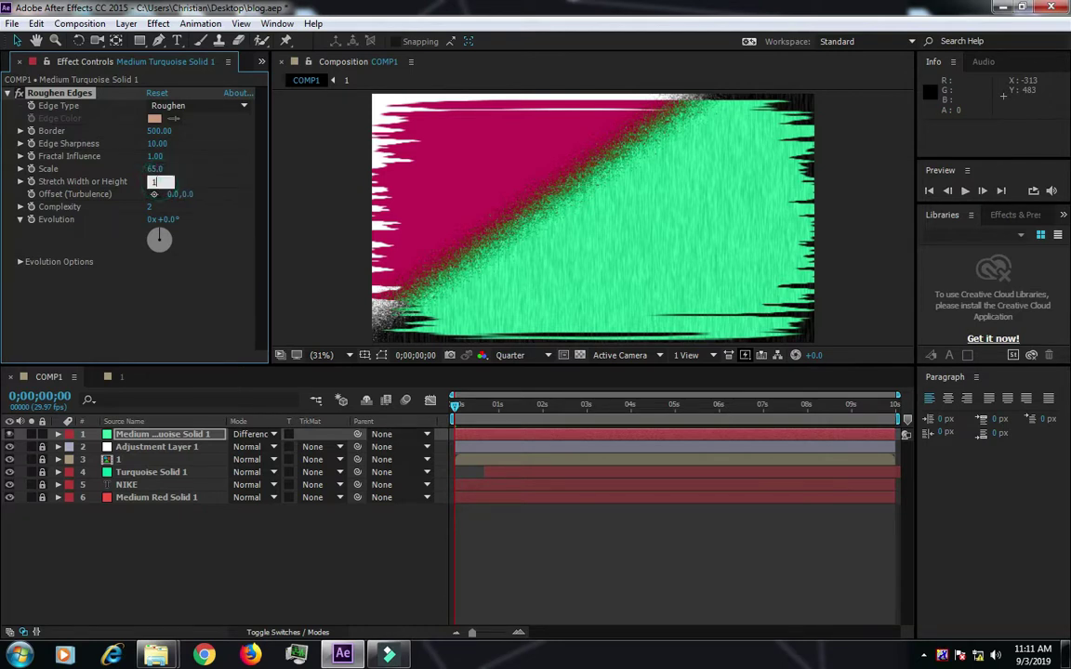
pyautogui.press('Return')
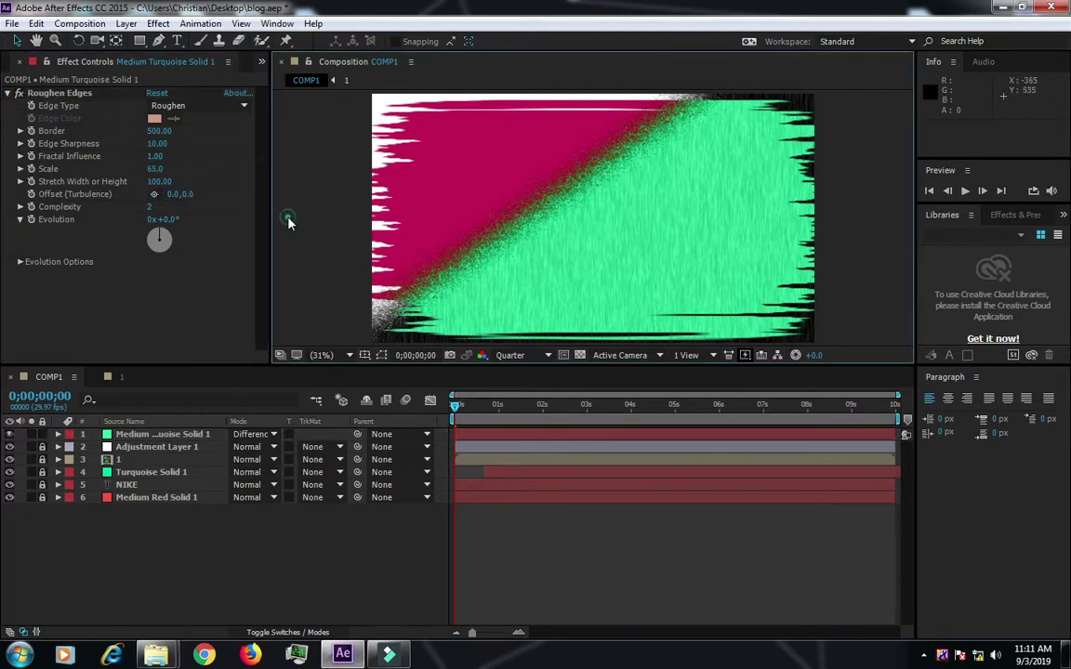
# - Scrub the Scale up again and lower Stretch Width or Height to 10, then preview the intro
pyautogui.moveTo(154, 170)
pyautogui.mouseDown()
pyautogui.moveTo(203, 178)
pyautogui.moveTo(124, 181)
pyautogui.mouseUp()
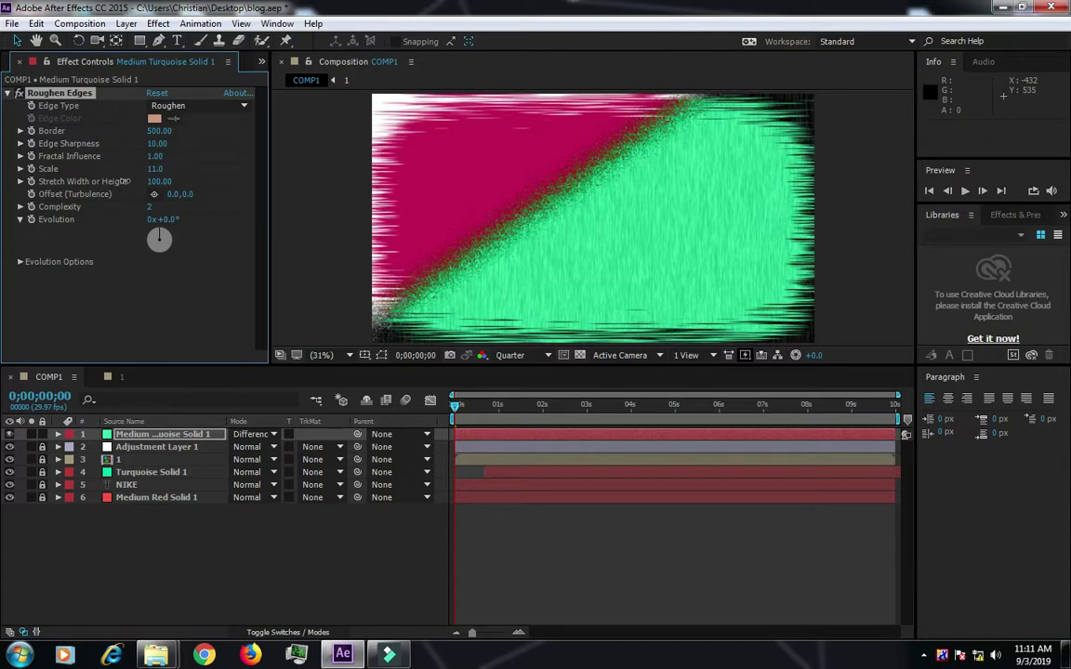
pyautogui.moveTo(124, 181); pyautogui.dragTo(156, 181)
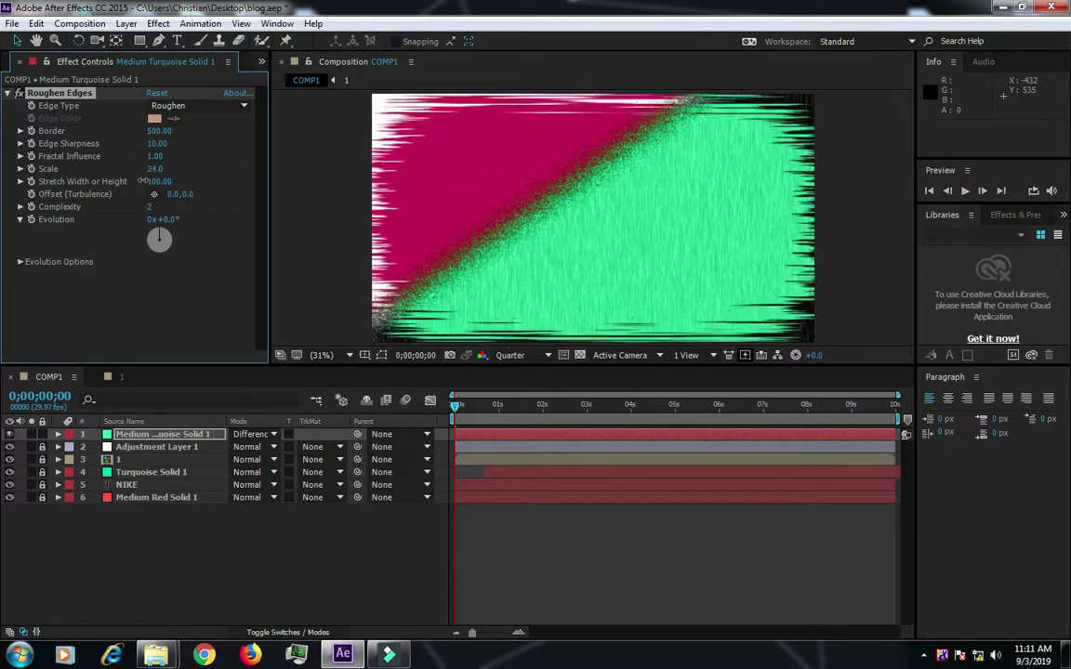
pyautogui.moveTo(158, 181); pyautogui.dragTo(208, 178)
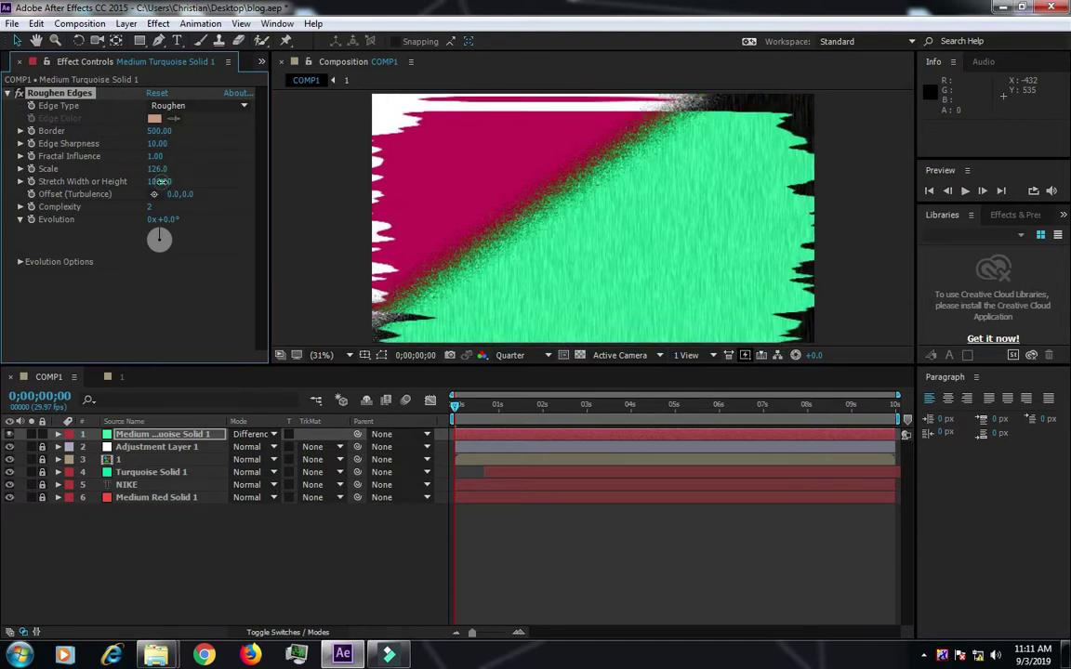
pyautogui.click(158, 181)
pyautogui.moveTo(121, 183); pyautogui.dragTo(5, 207)
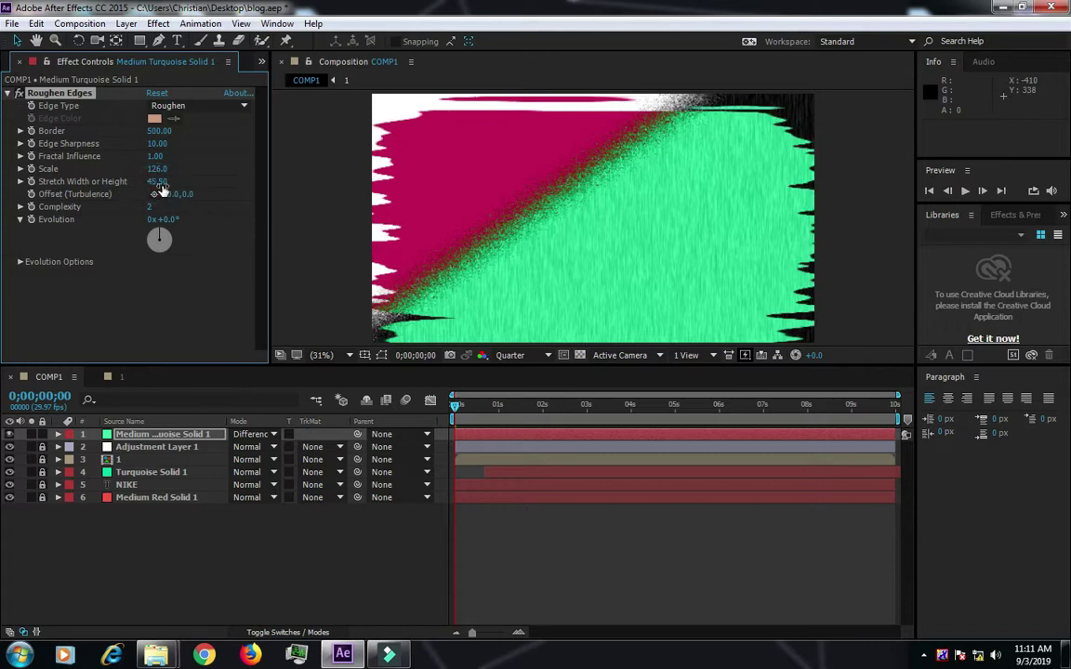
pyautogui.moveTo(158, 181); pyautogui.dragTo(126, 184)
pyautogui.write('10')
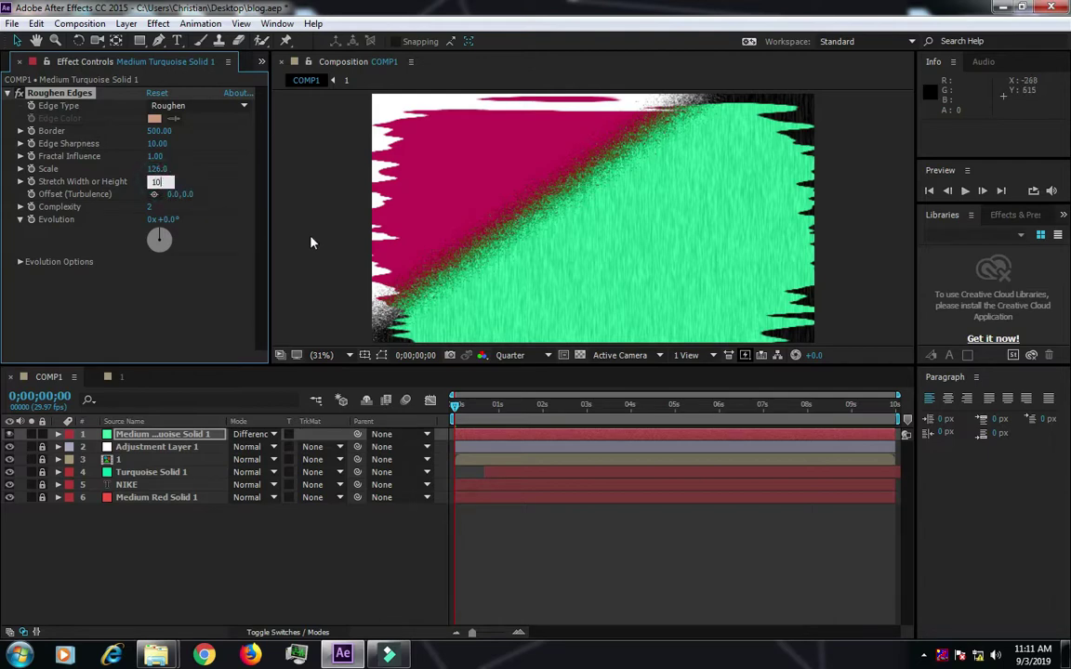
pyautogui.click(279, 212)
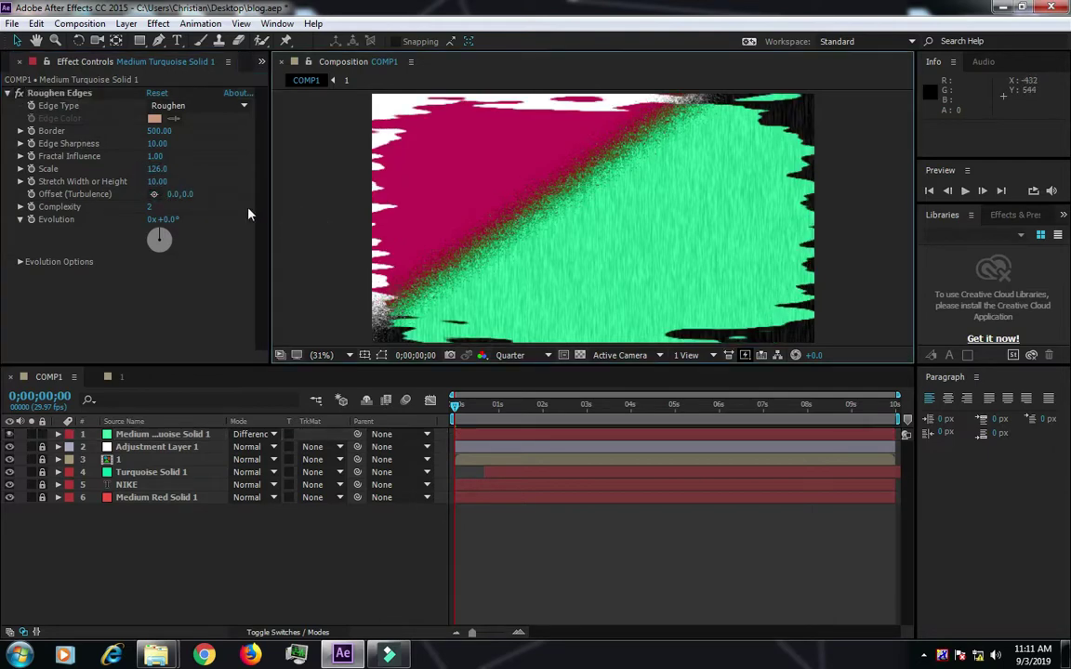
pyautogui.press('space')
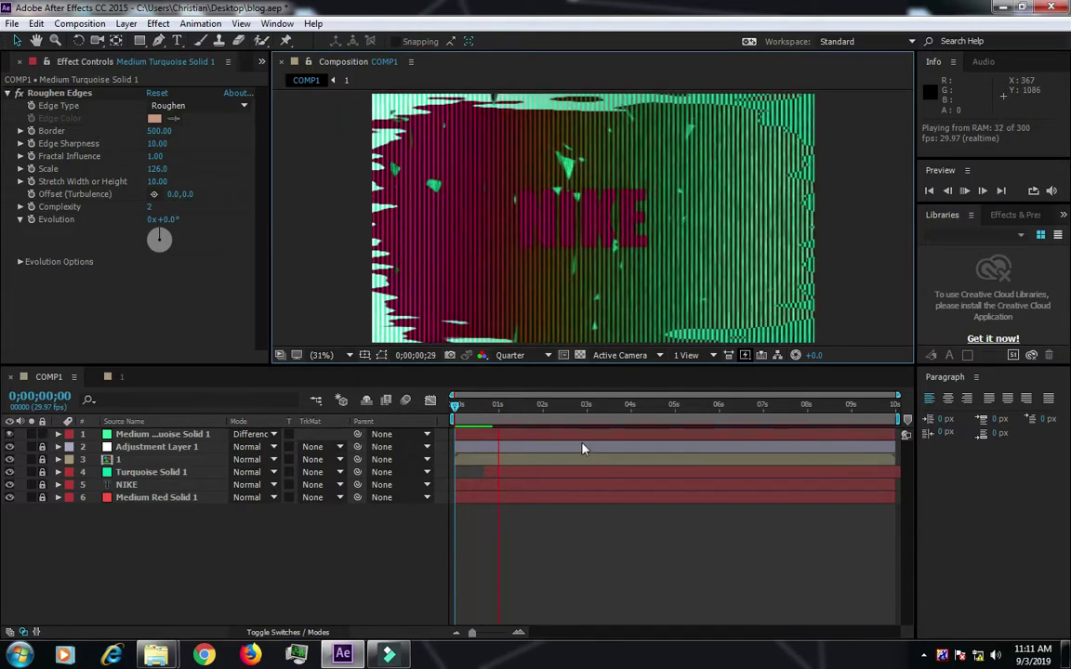
# - Stop the preview, return to frame 0, and lower Fractal Influence to 0
pyautogui.press('space')
pyautogui.moveTo(461, 417); pyautogui.dragTo(447, 419)
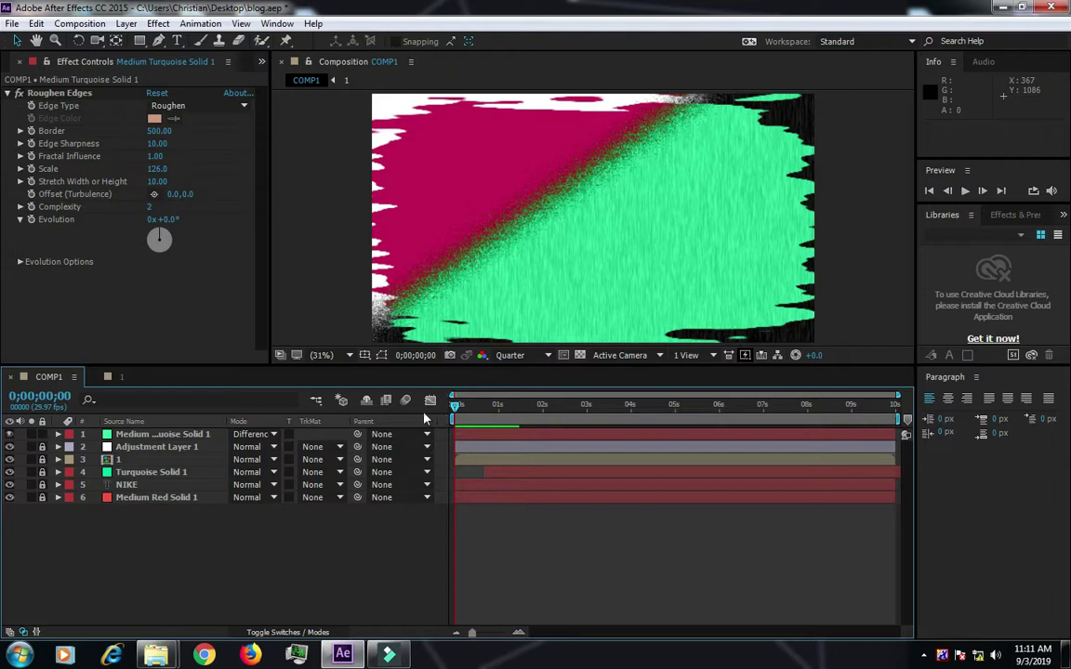
pyautogui.click(158, 156)
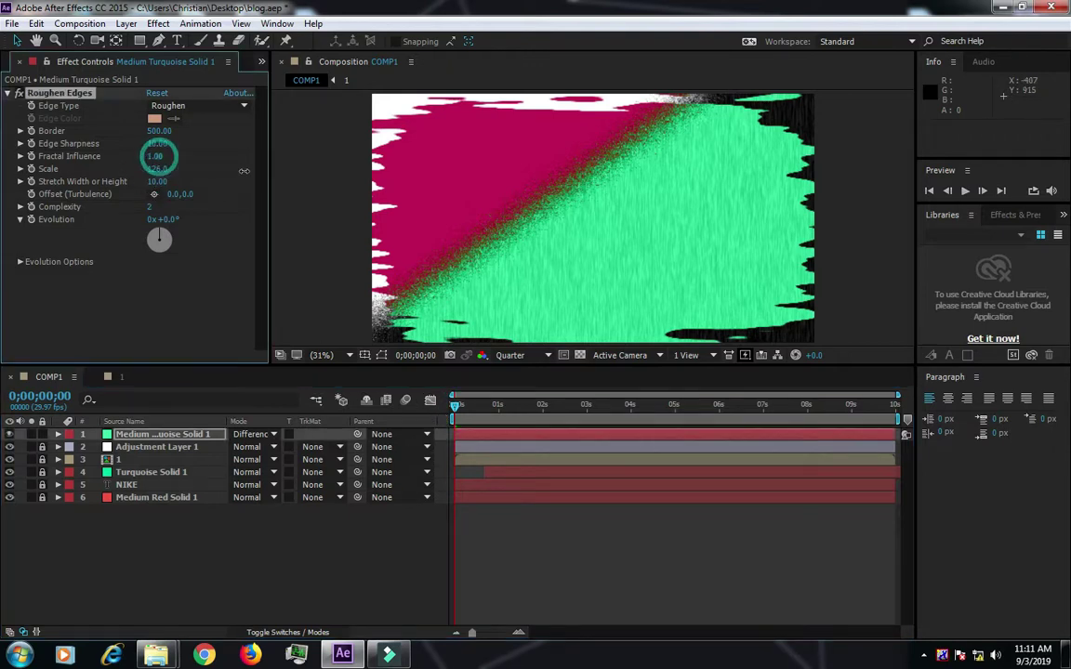
pyautogui.moveTo(240, 180); pyautogui.dragTo(233, 198)
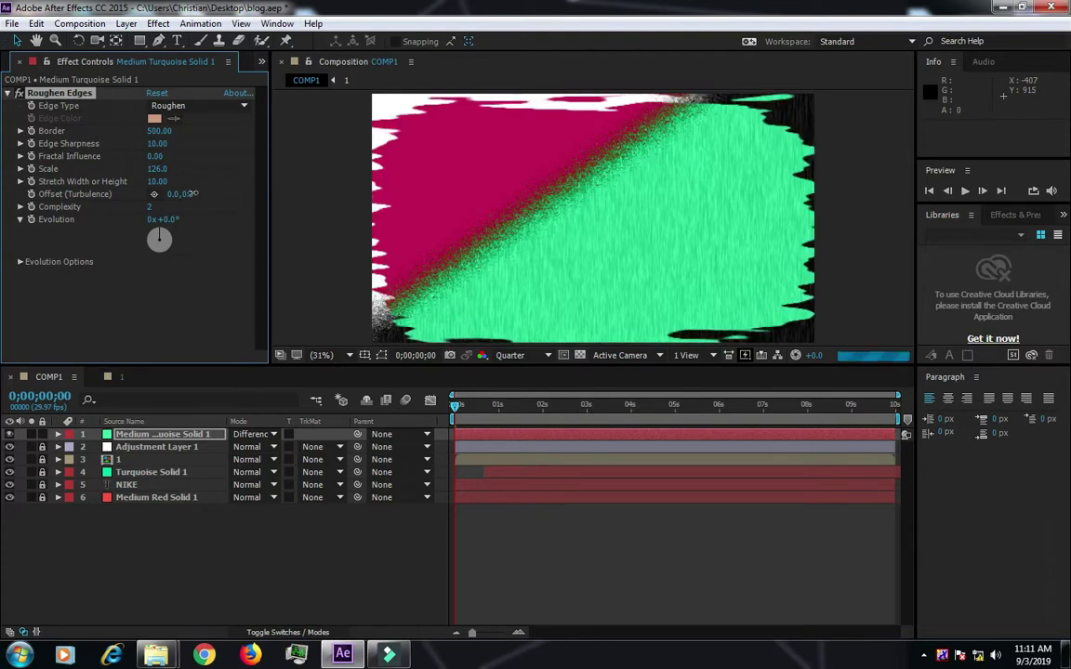
# - Restore Fractal Influence to 1 and keyframe Stretch Width or Height from 10 at 0s to 100 at one second
pyautogui.moveTo(232, 198)
pyautogui.mouseDown()
pyautogui.moveTo(171, 179)
pyautogui.moveTo(187, 194)
pyautogui.moveTo(119, 205)
pyautogui.moveTo(65, 194)
pyautogui.moveTo(140, 193)
pyautogui.mouseUp()
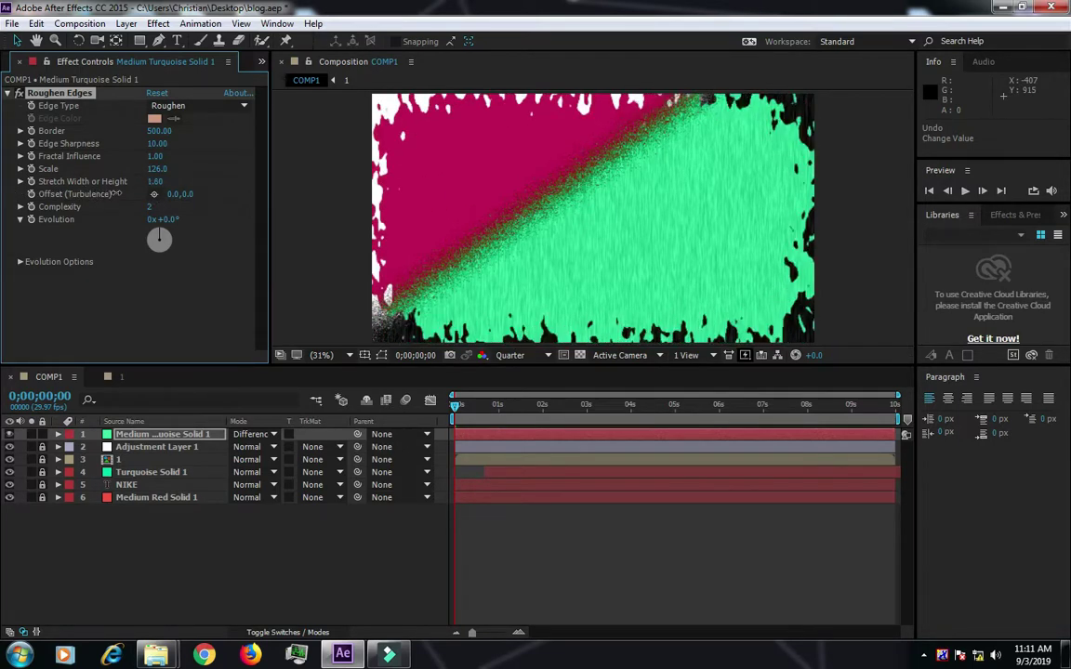
pyautogui.click(30, 182)
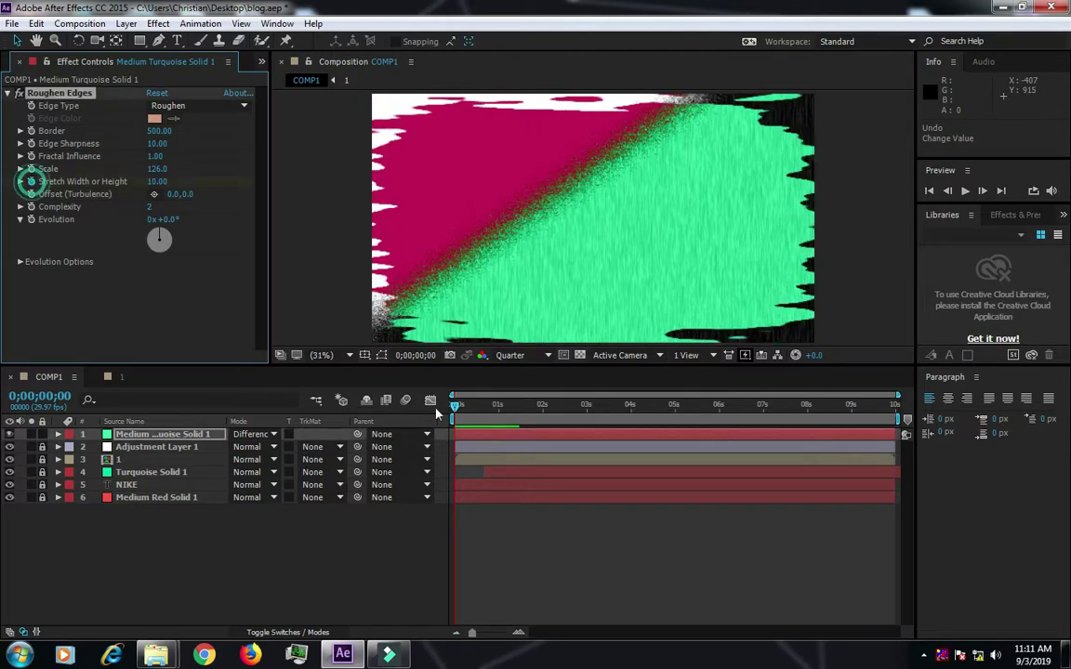
pyautogui.moveTo(456, 407); pyautogui.dragTo(500, 419)
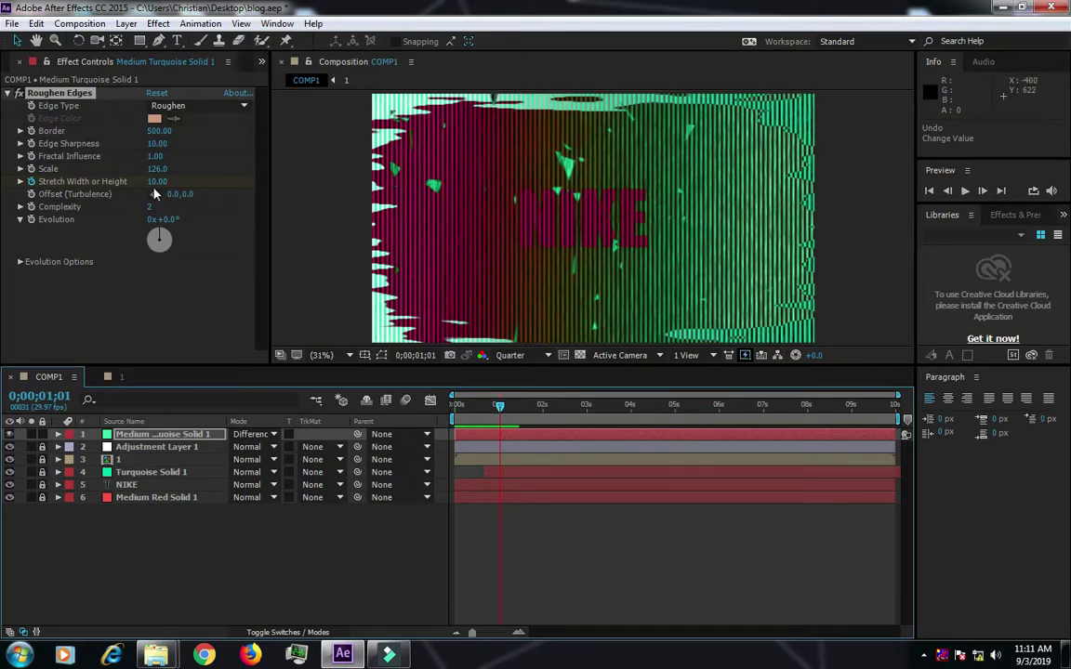
pyautogui.moveTo(157, 182)
pyautogui.mouseDown()
pyautogui.moveTo(572, 242)
pyautogui.moveTo(609, 429)
pyautogui.mouseUp()
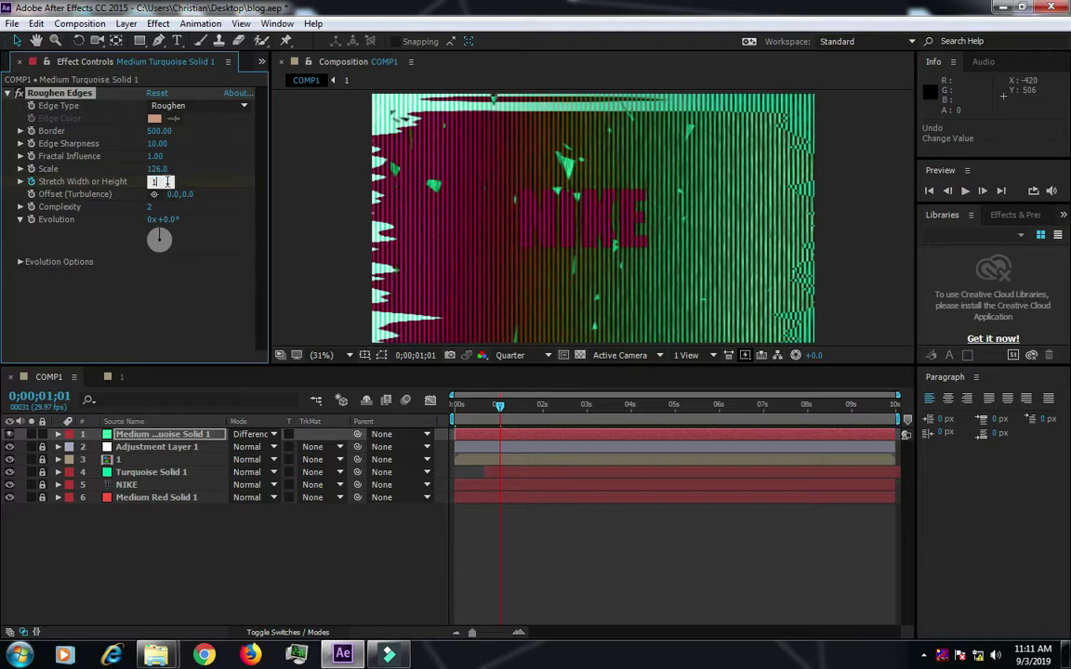
pyautogui.write('00')
pyautogui.click(198, 299)
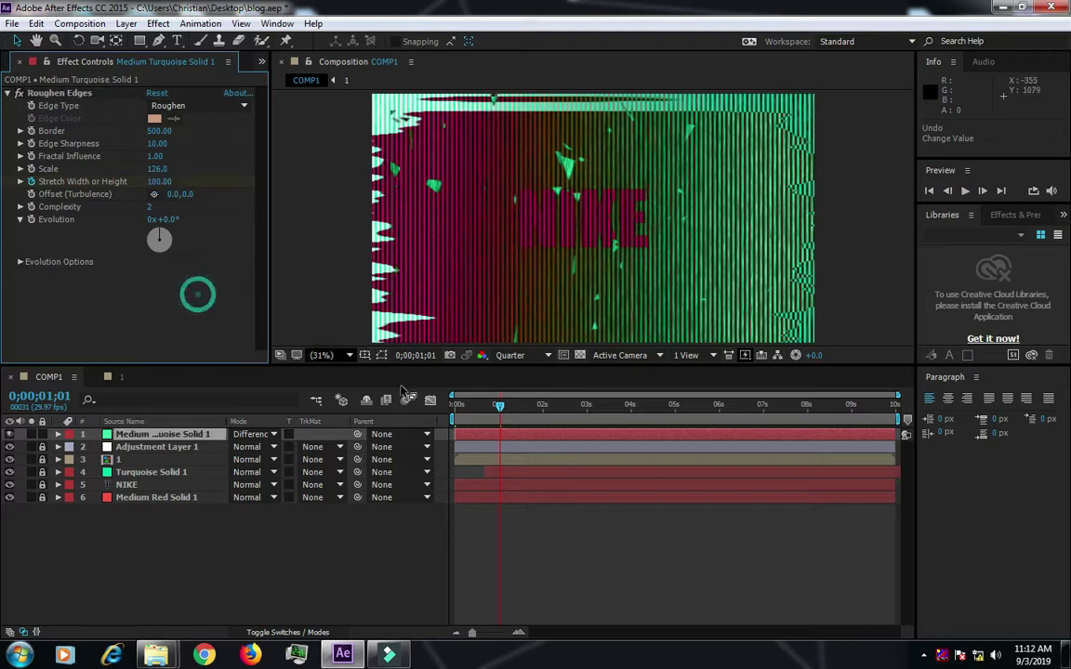
# - At 0;00;02;02, keyframe Stretch Width or Height at -100, then preview the animation
pyautogui.moveTo(492, 415); pyautogui.dragTo(546, 415)
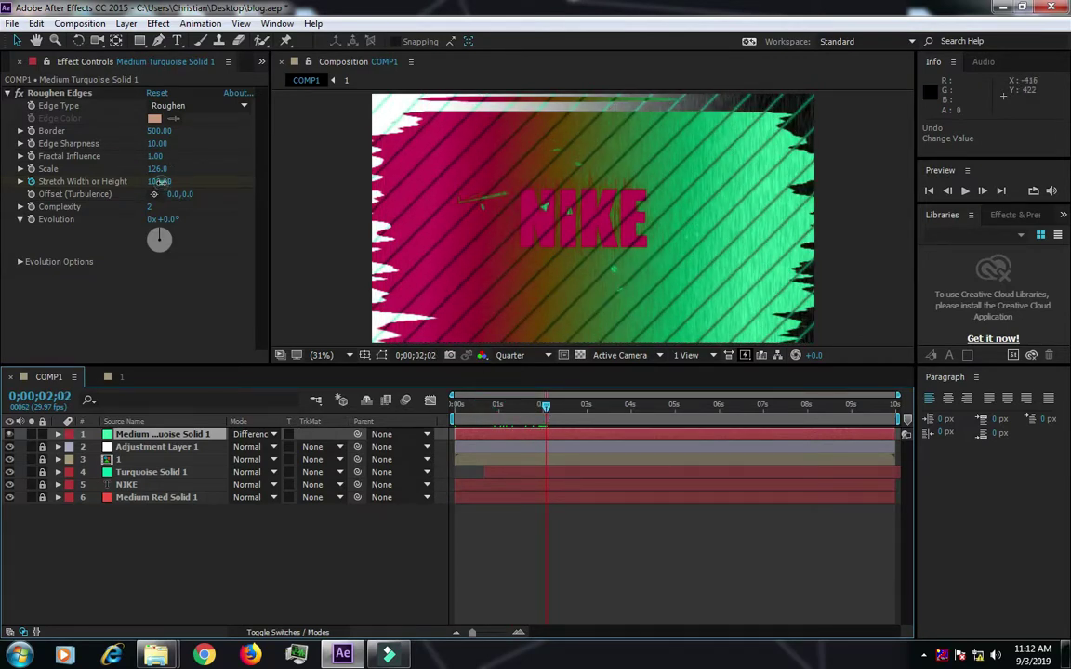
pyautogui.moveTo(159, 182); pyautogui.dragTo(151, 181)
pyautogui.moveTo(283, 165)
pyautogui.mouseDown()
pyautogui.moveTo(5, 189)
pyautogui.moveTo(124, 205)
pyautogui.mouseUp()
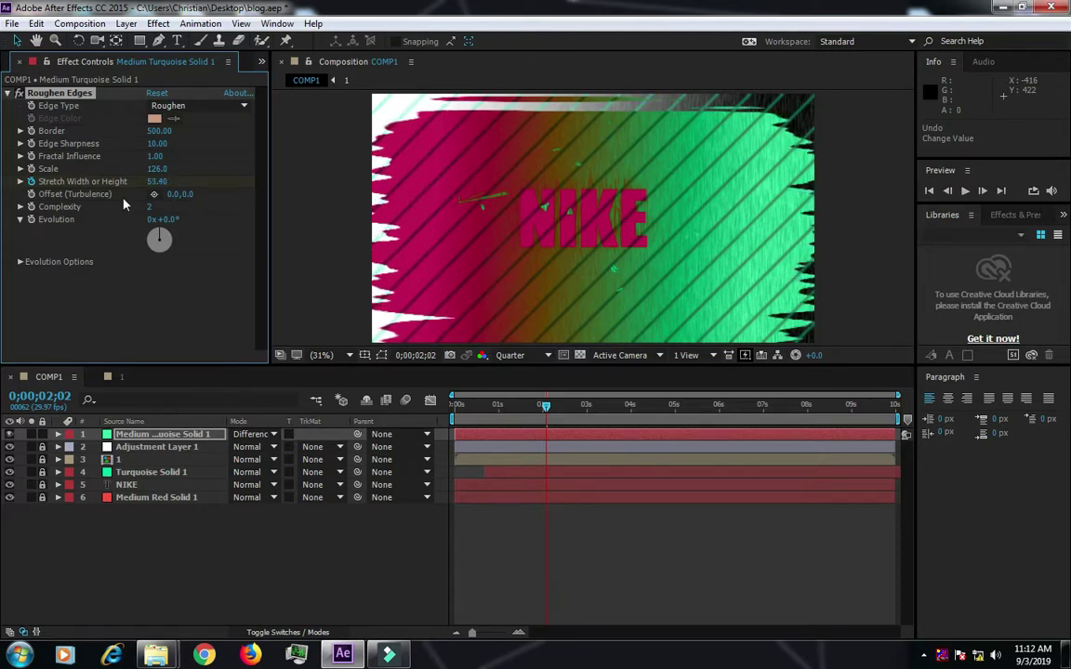
pyautogui.write('1')
pyautogui.click(166, 259)
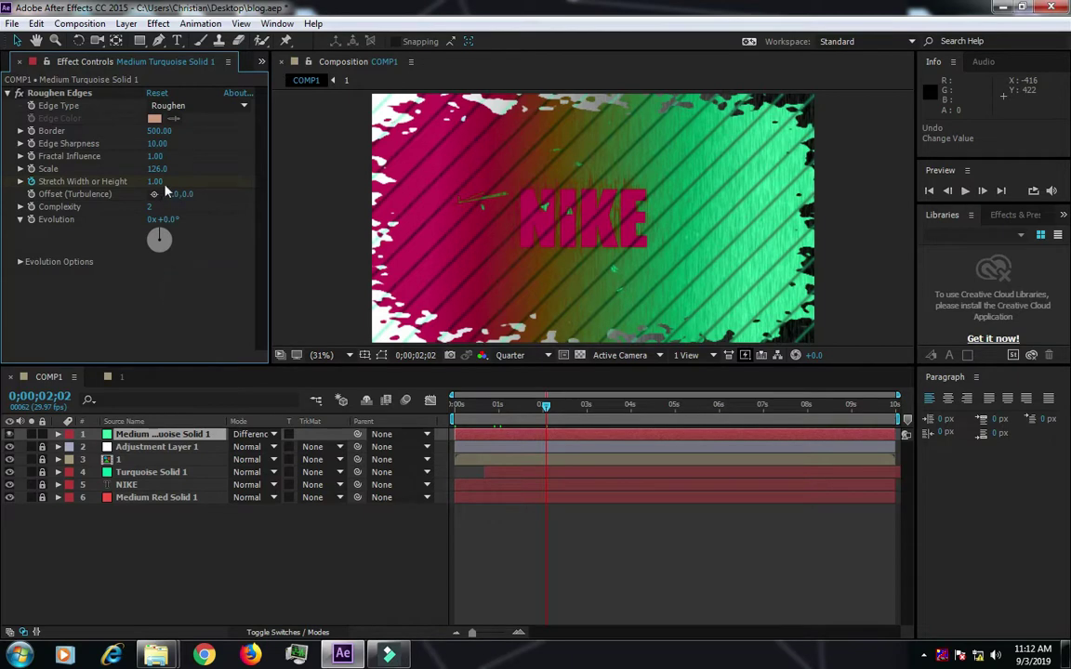
pyautogui.moveTo(156, 182); pyautogui.dragTo(31, 193)
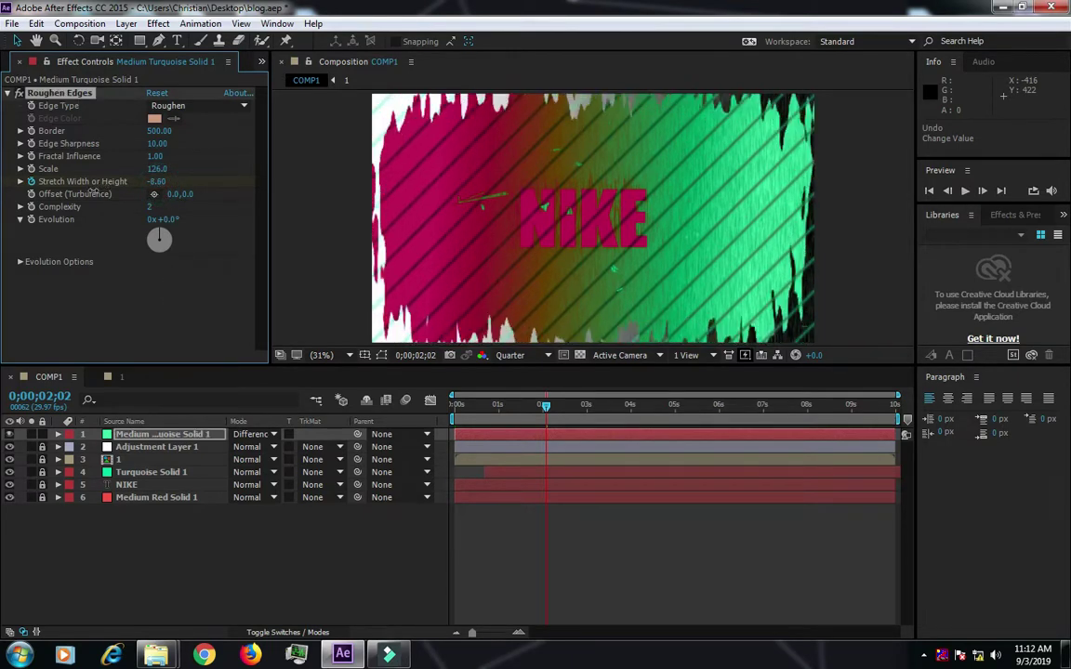
pyautogui.moveTo(31, 193); pyautogui.dragTo(74, 206)
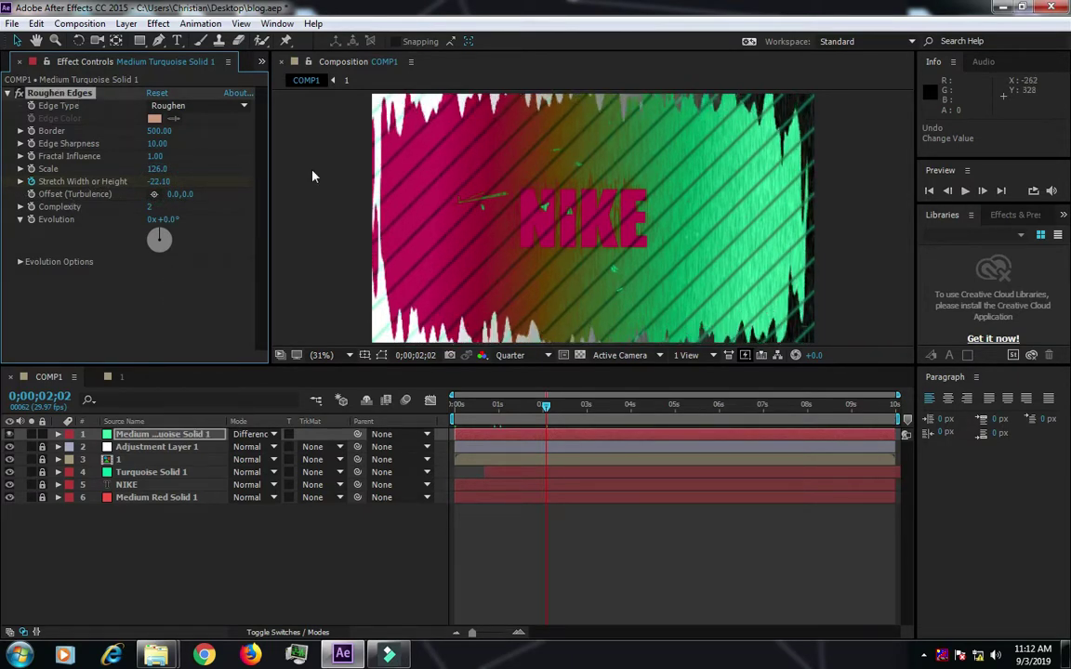
pyautogui.moveTo(166, 182); pyautogui.dragTo(5, 189)
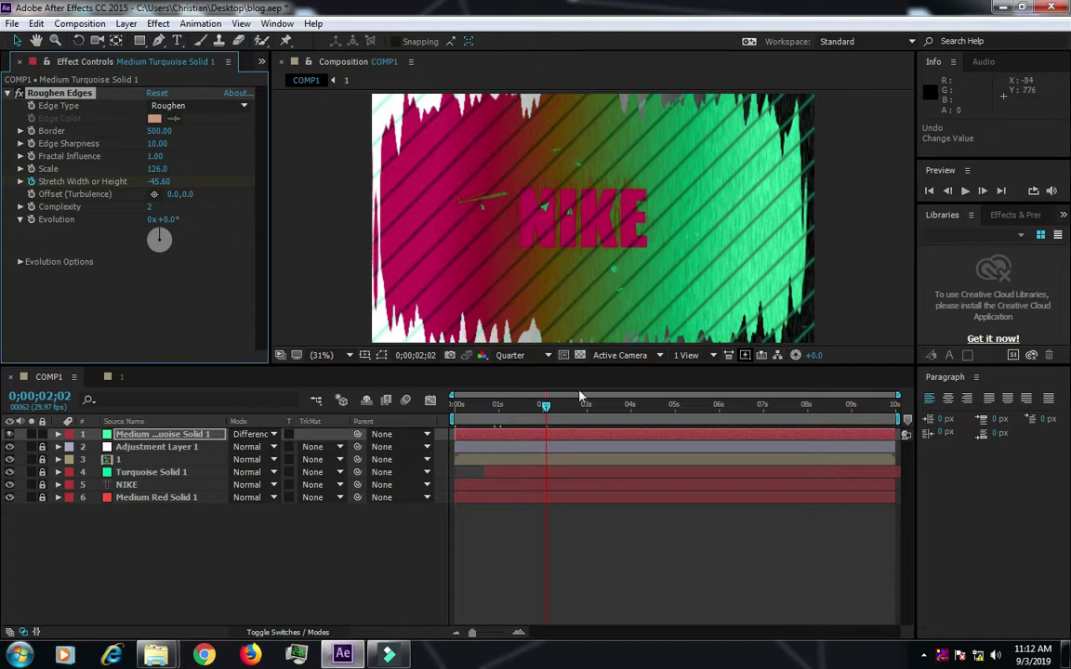
pyautogui.click(160, 182)
pyautogui.write('-100')
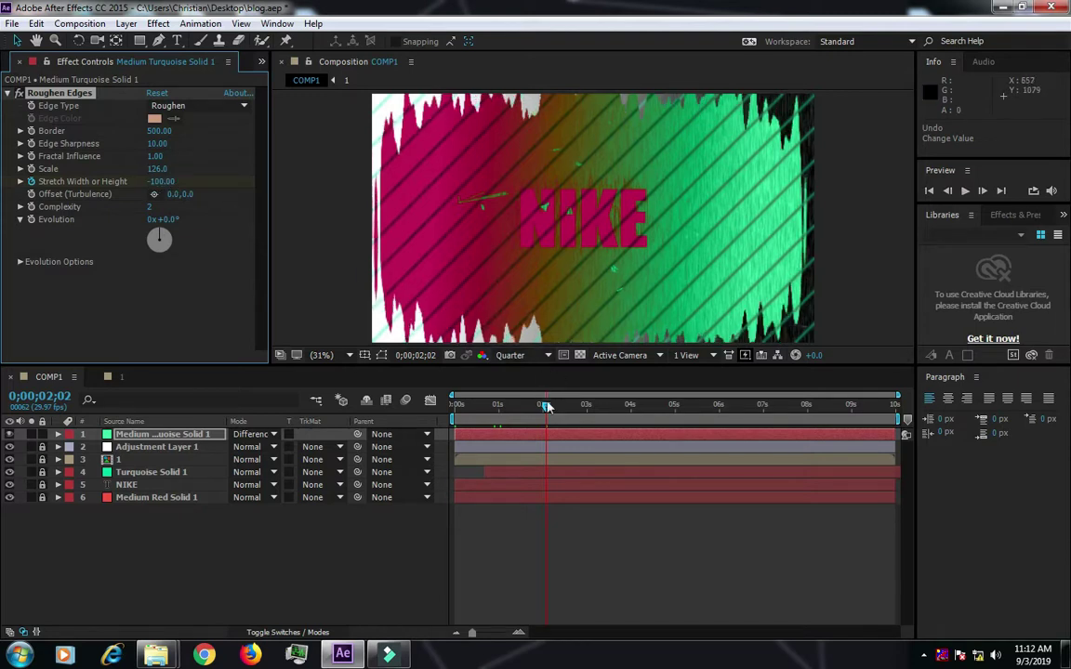
pyautogui.press('space')
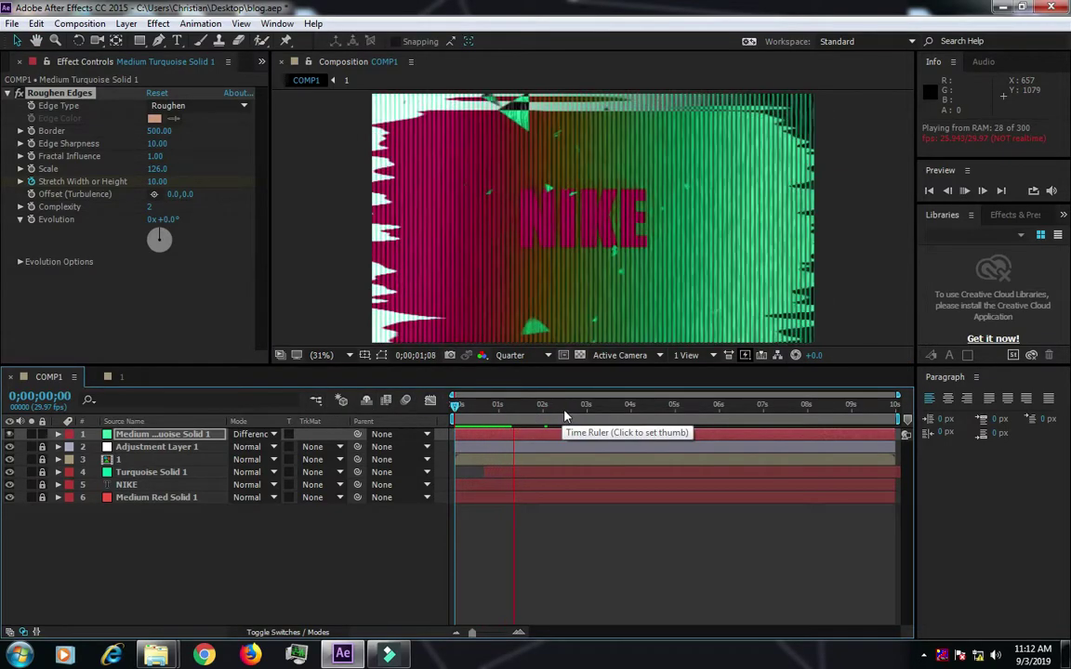
# - Replay the preview, stop at 0;00;01;19, and select Medium Turquoise Solid 1
pyautogui.press('space')
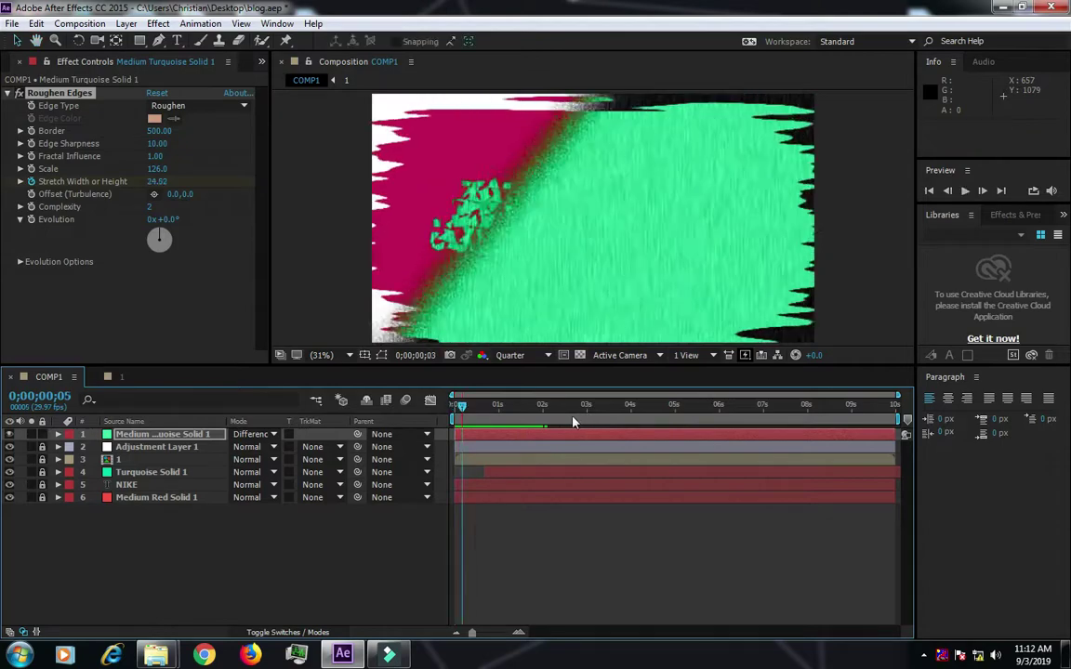
pyautogui.press('space')
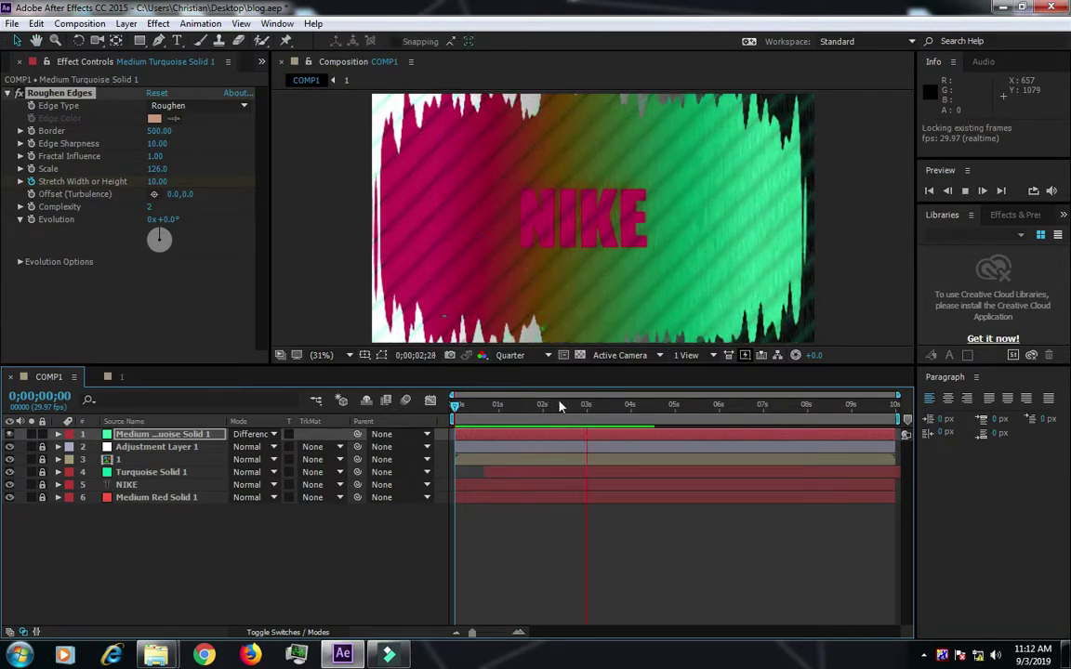
pyautogui.click(586, 406)
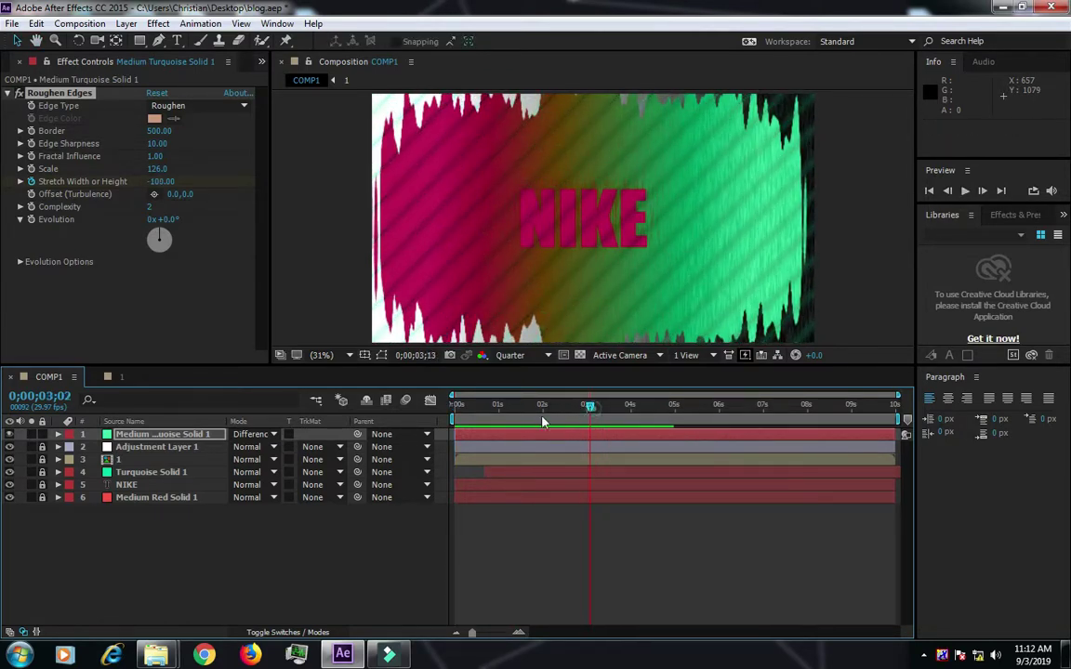
pyautogui.click(589, 405)
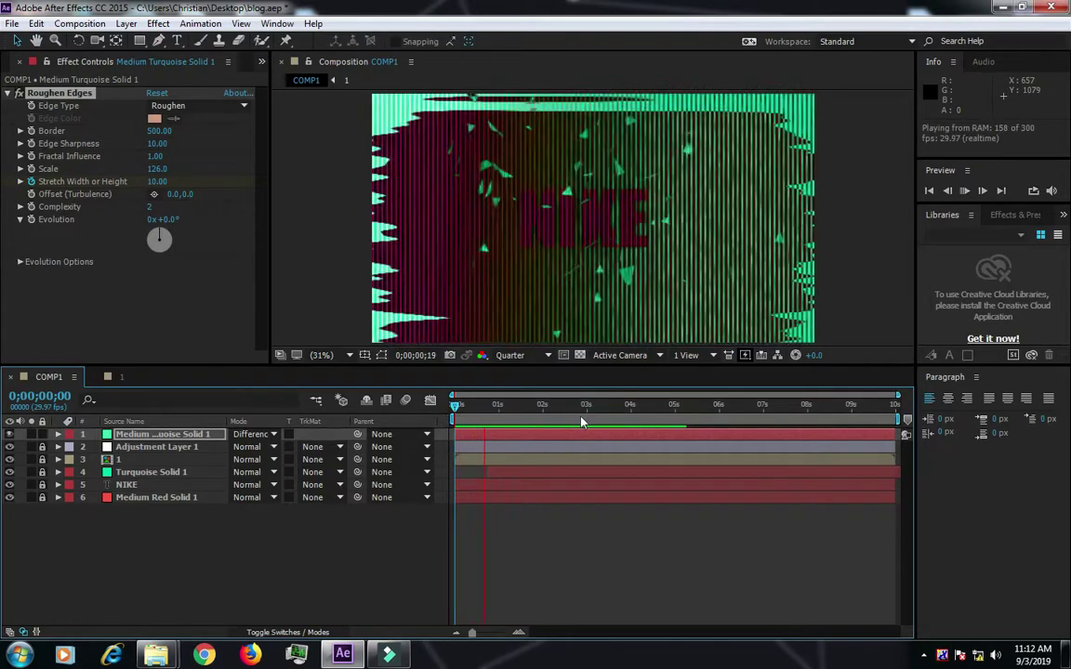
pyautogui.click(526, 406)
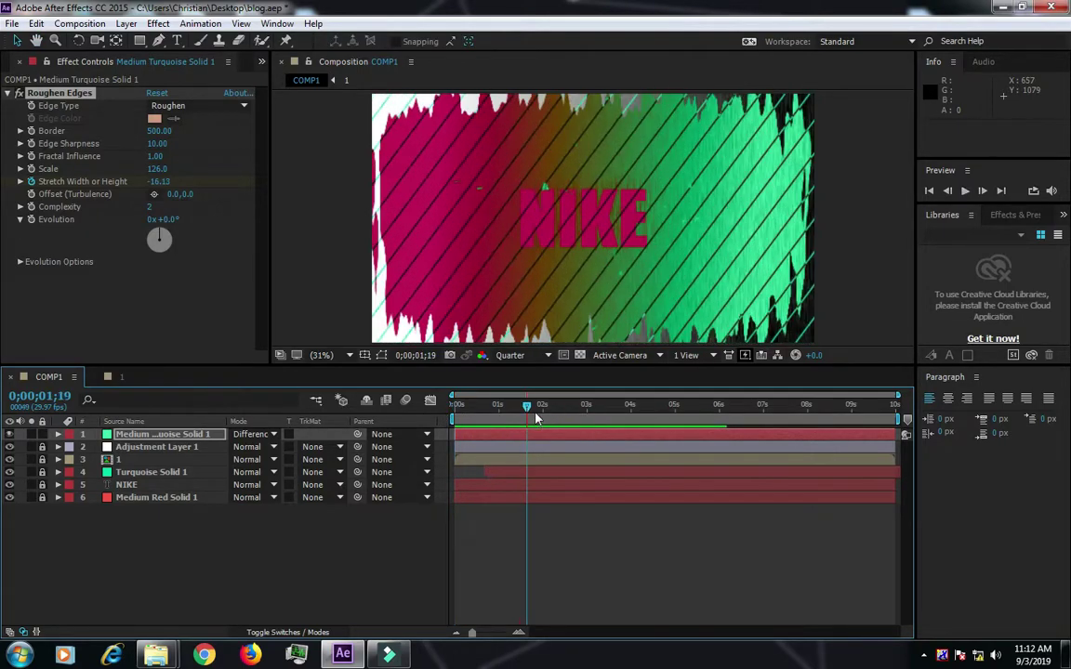
pyautogui.click(180, 434)
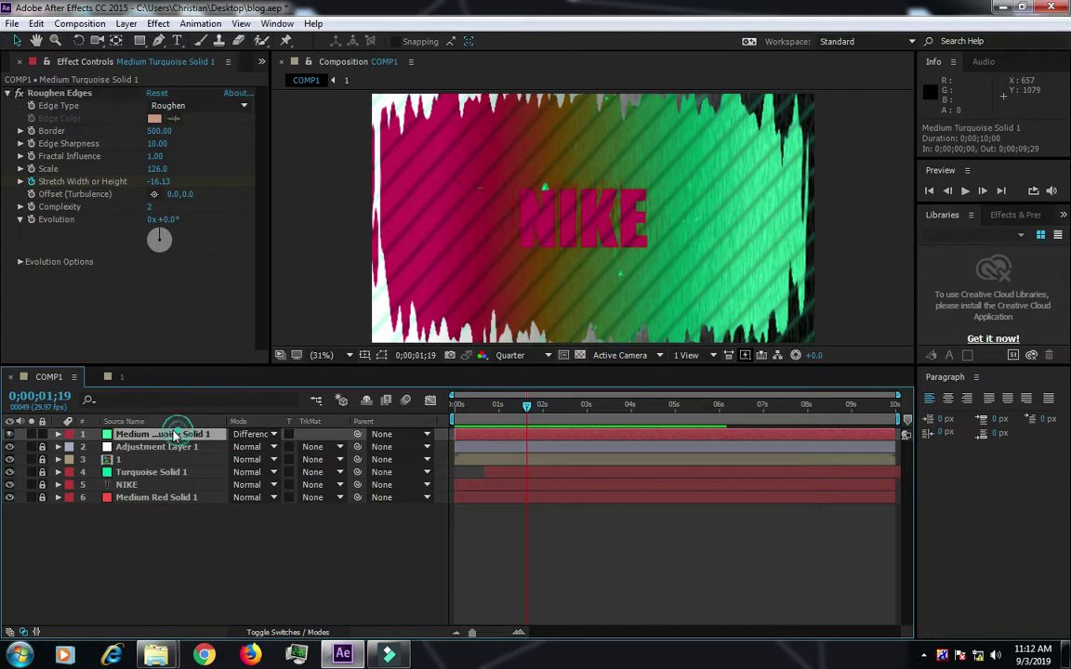
# - Reveal the keyframes with U and delete the middle one-second Stretch Width or Height keyframe
pyautogui.press('u')
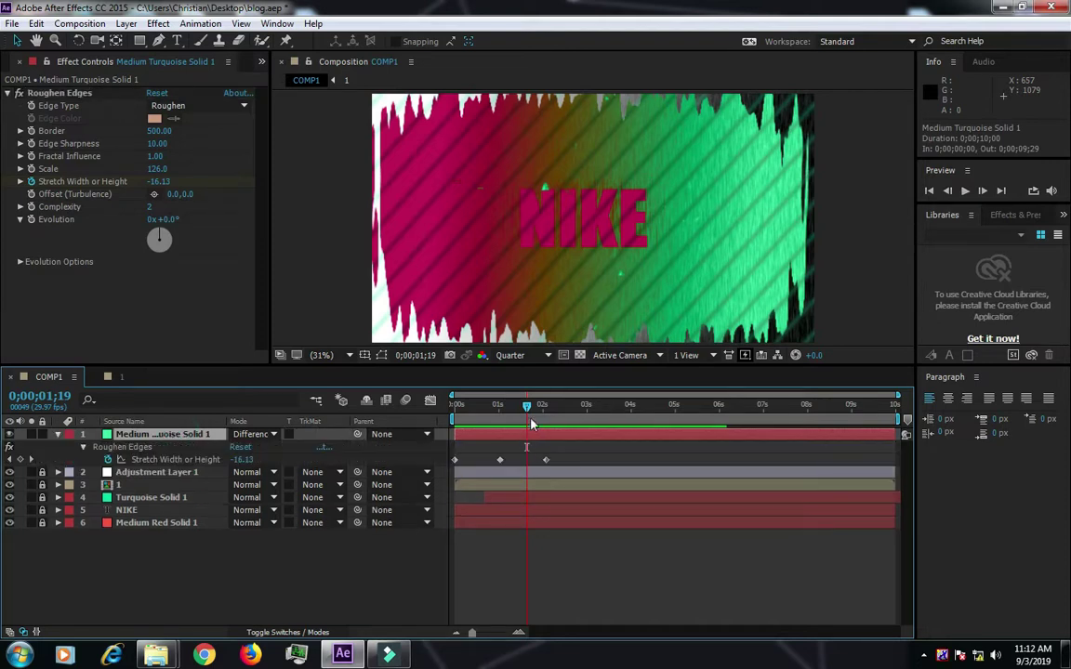
pyautogui.moveTo(558, 456); pyautogui.dragTo(449, 470)
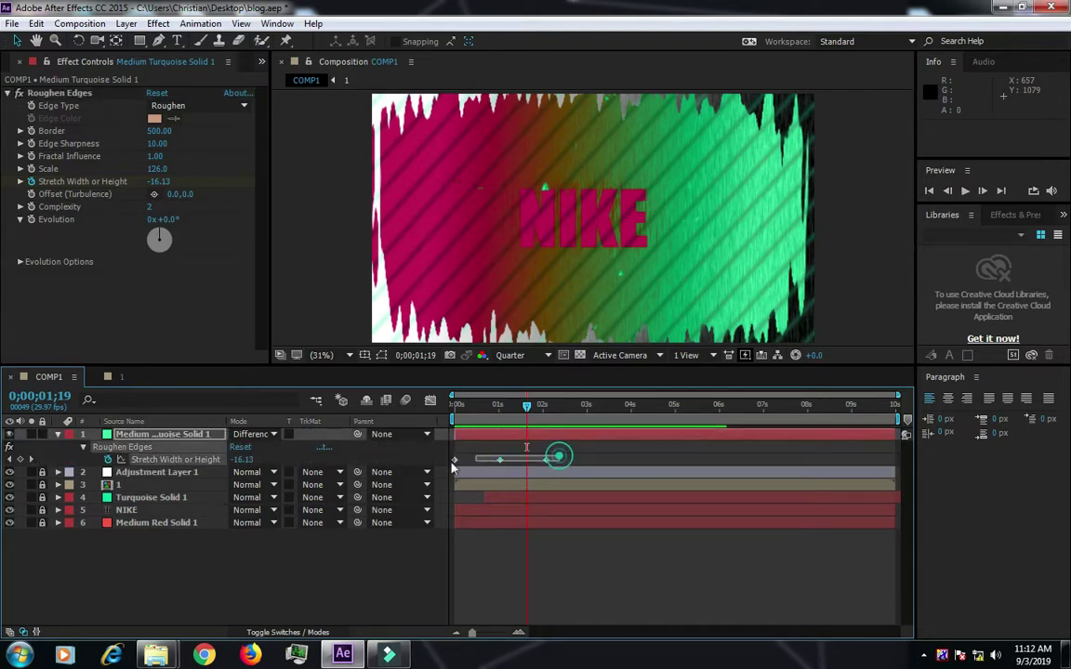
pyautogui.moveTo(526, 462); pyautogui.dragTo(526, 457)
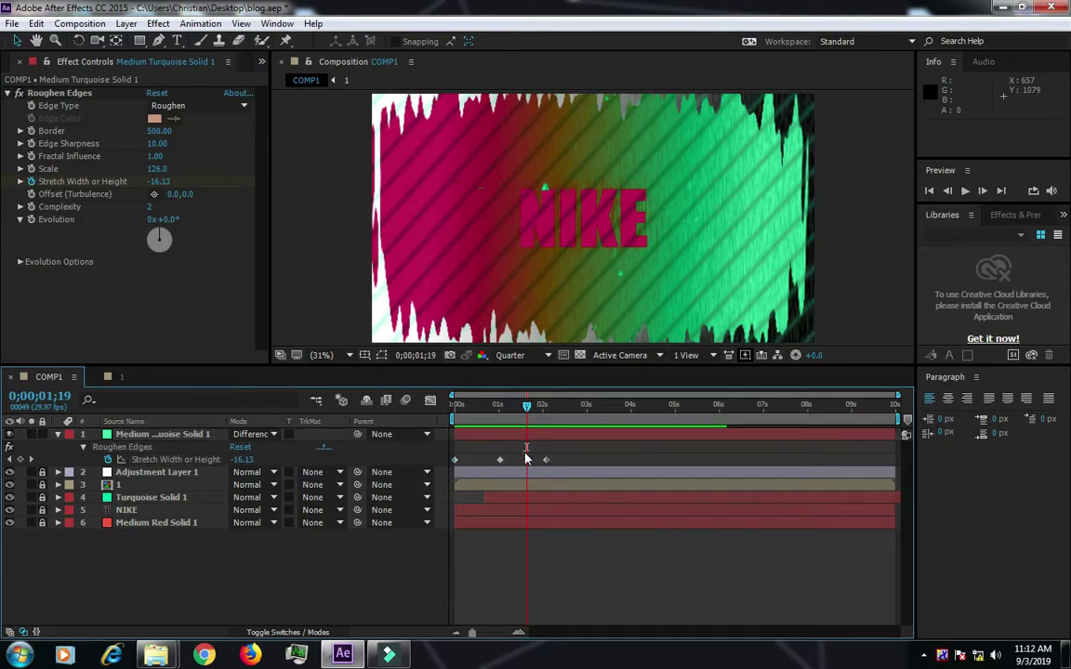
pyautogui.click(502, 460)
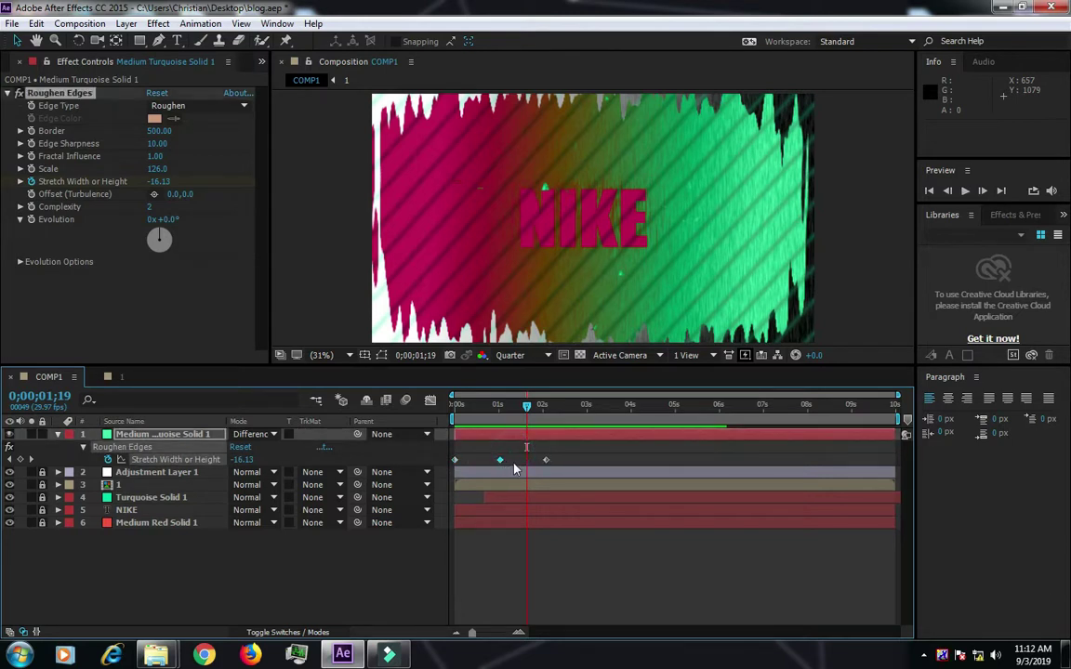
pyautogui.press('Delete')
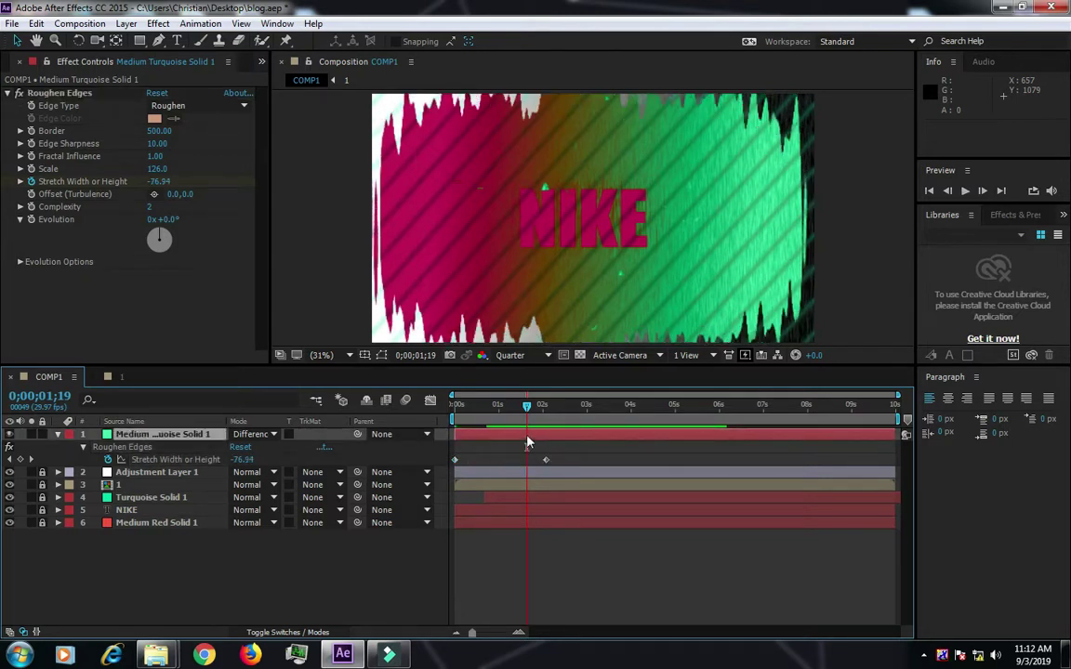
# - Preview the stretch animation from the start and park the playhead at the 0;00;02;02 keyframe
pyautogui.press('space')
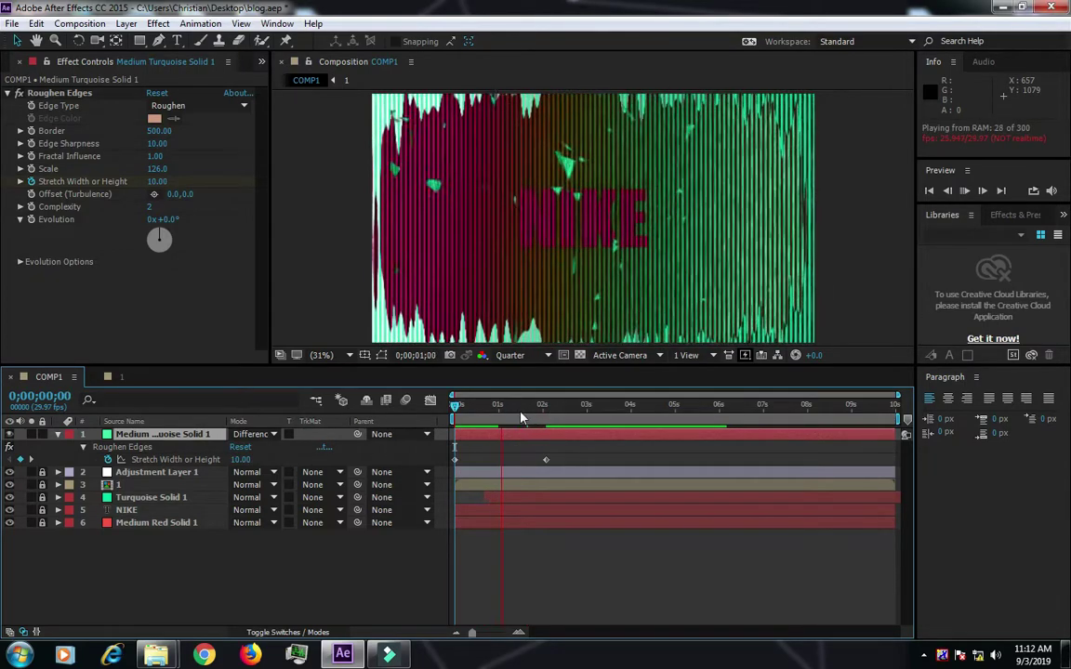
pyautogui.press('space')
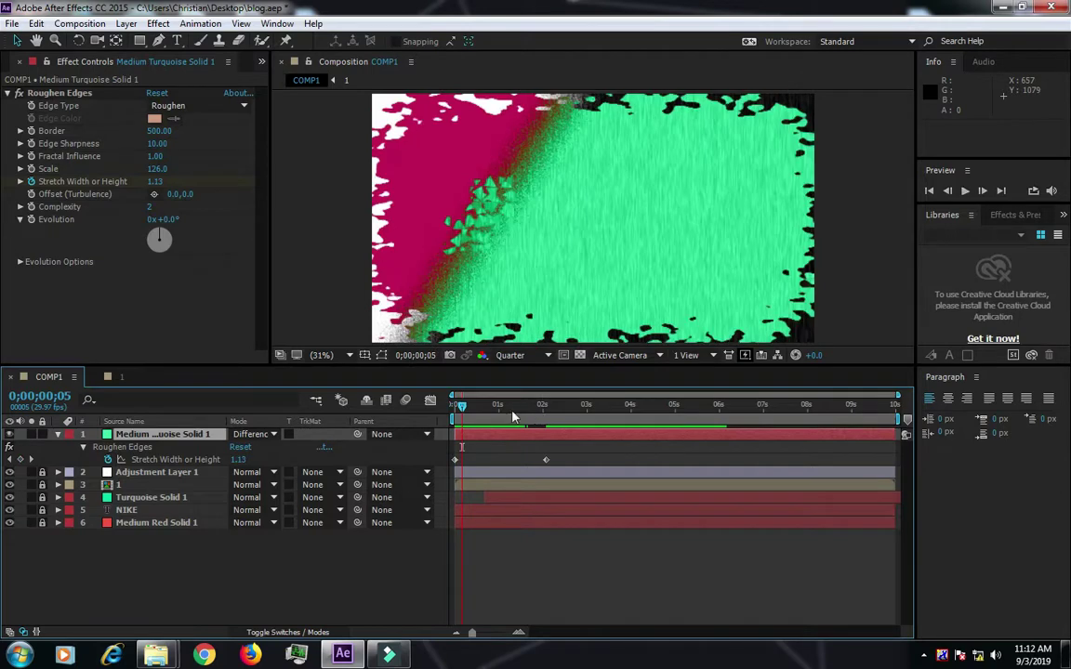
pyautogui.press('Home')
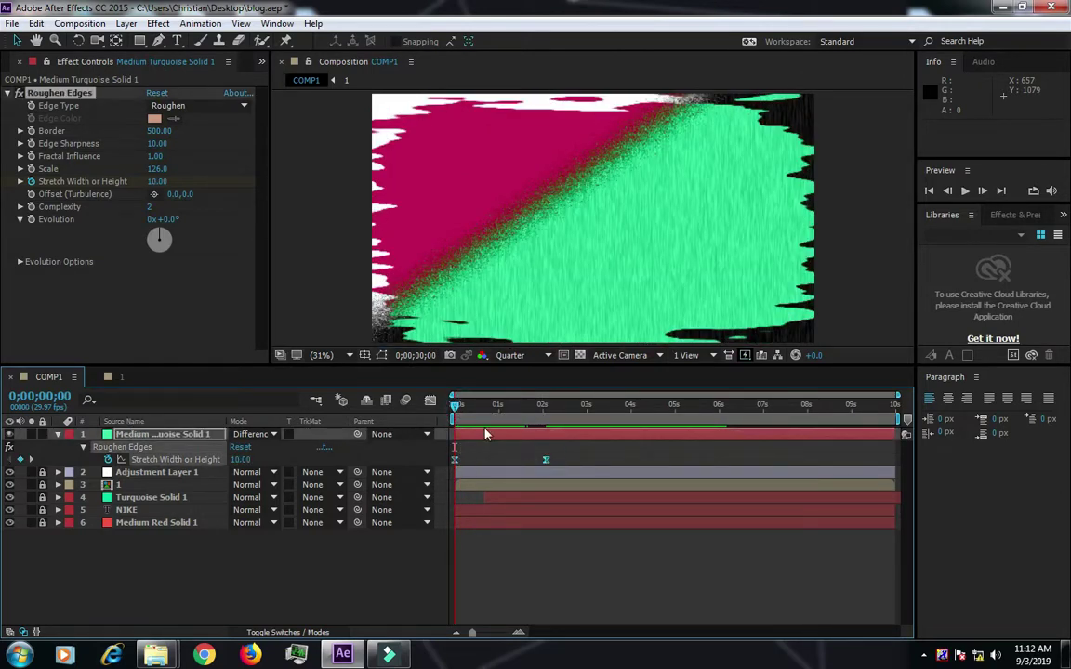
pyautogui.press('space')
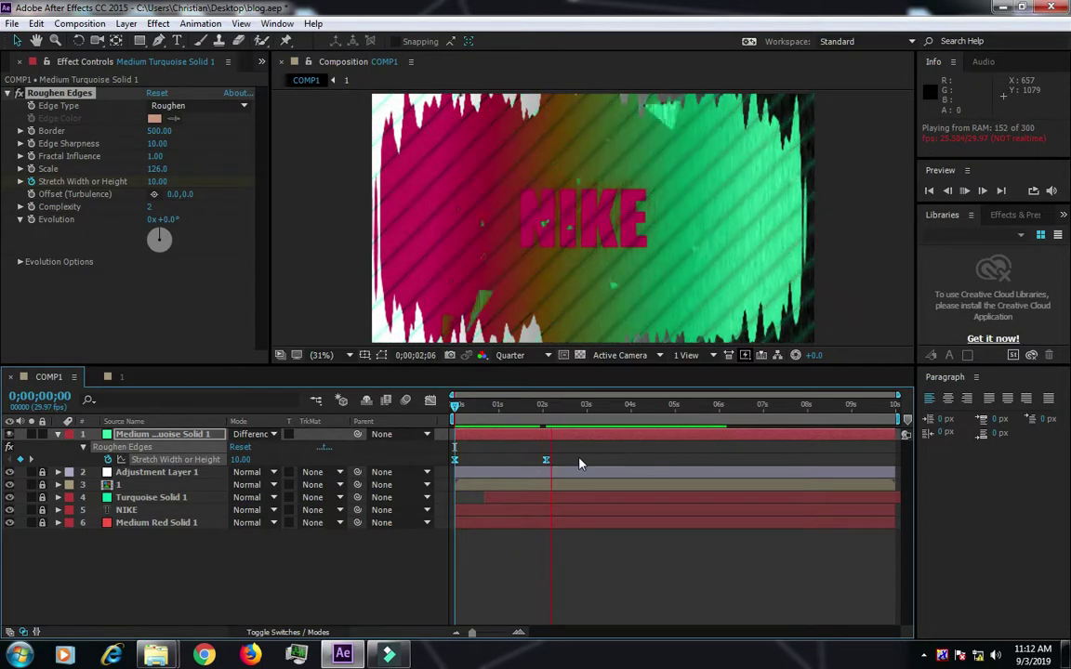
pyautogui.press('space')
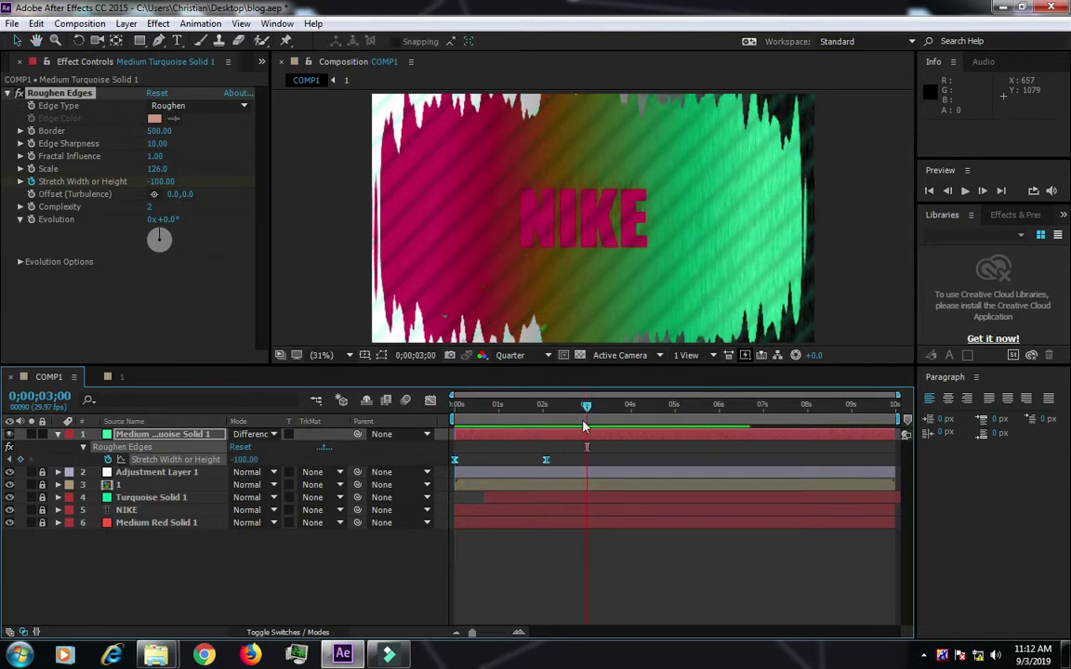
pyautogui.press('space')
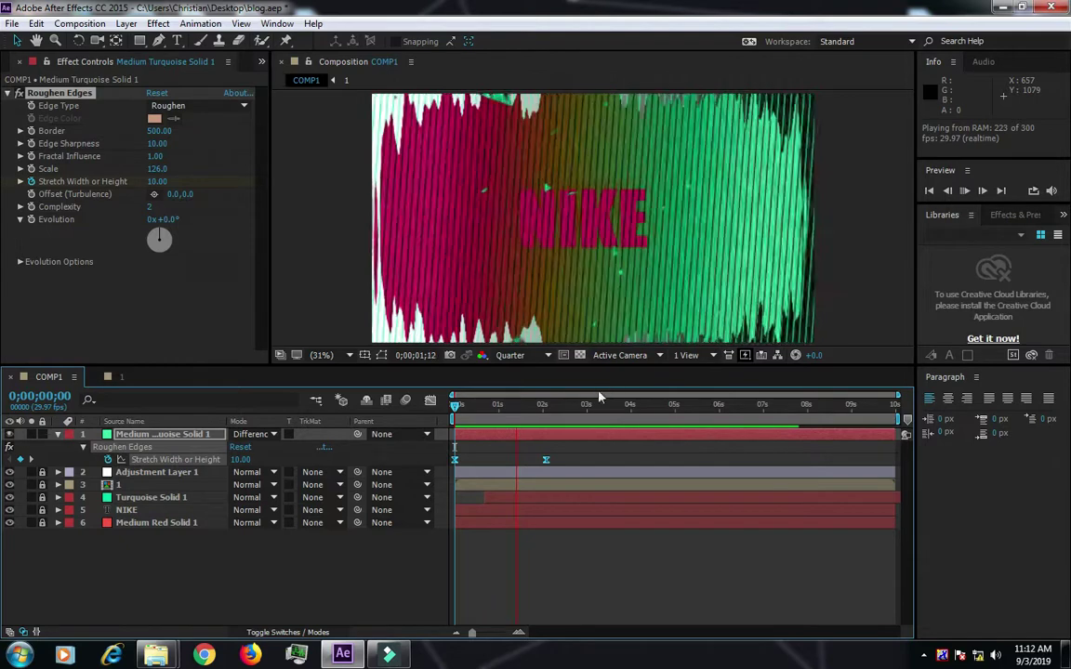
pyautogui.click(531, 406)
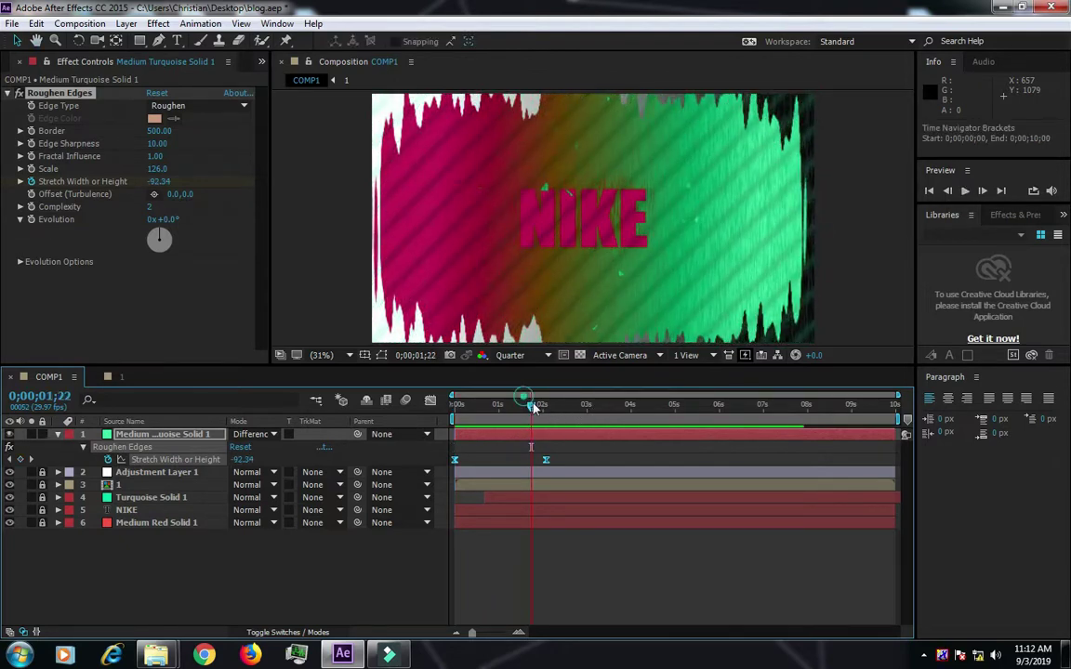
pyautogui.moveTo(536, 409); pyautogui.dragTo(547, 409)
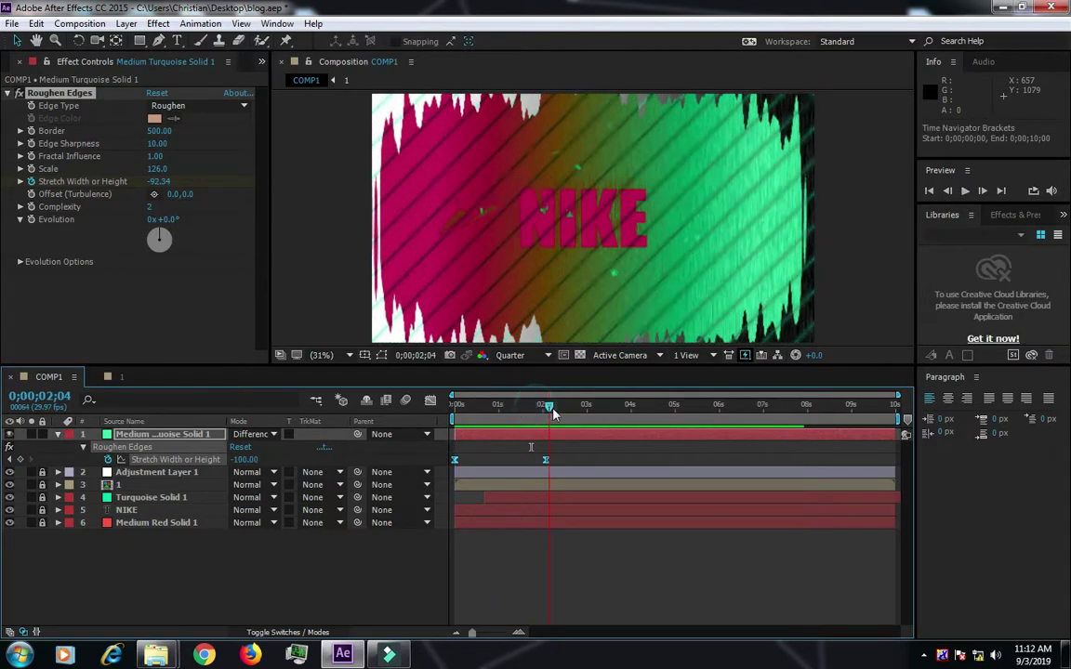
# - Expand Roughen Edges' Evolution Options and scrub Random Seed through several values
pyautogui.click(20, 263)
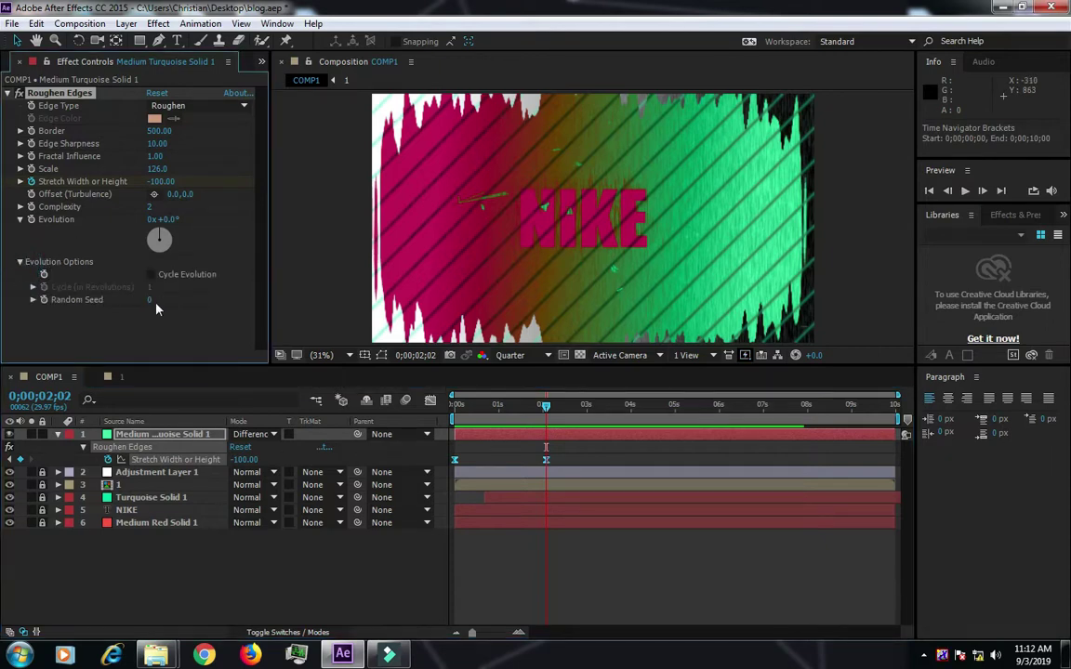
pyautogui.moveTo(150, 300)
pyautogui.mouseDown()
pyautogui.moveTo(292, 319)
pyautogui.moveTo(107, 304)
pyautogui.mouseUp()
pyautogui.moveTo(38, 297)
pyautogui.mouseDown()
pyautogui.moveTo(405, 341)
pyautogui.moveTo(511, 436)
pyautogui.mouseUp()
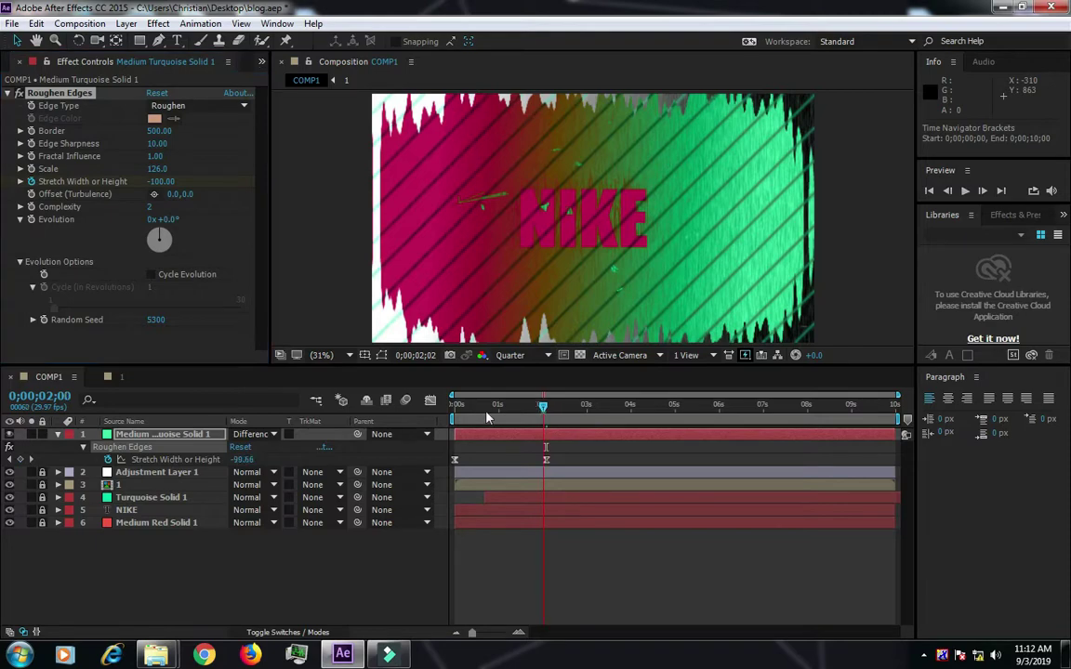
# - Preview the new torn-edge pattern, stopping at 2 seconds 2 frames, then return to the first frame
pyautogui.press('space')
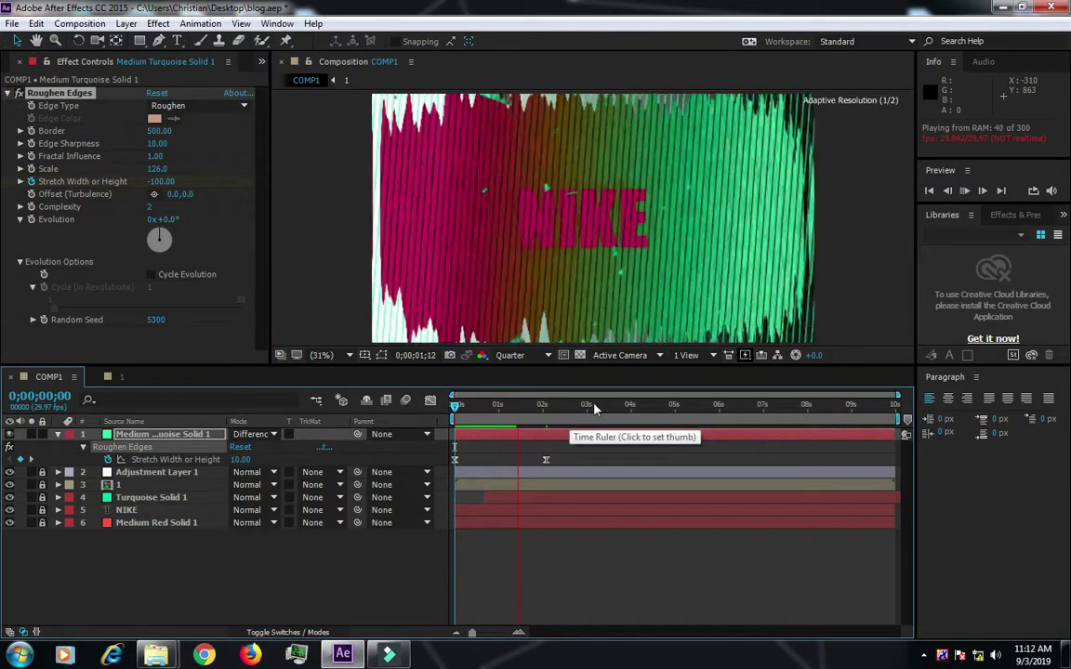
pyautogui.click(545, 422)
pyautogui.moveTo(545, 406)
pyautogui.mouseDown()
pyautogui.moveTo(441, 418)
pyautogui.moveTo(505, 427)
pyautogui.mouseUp()
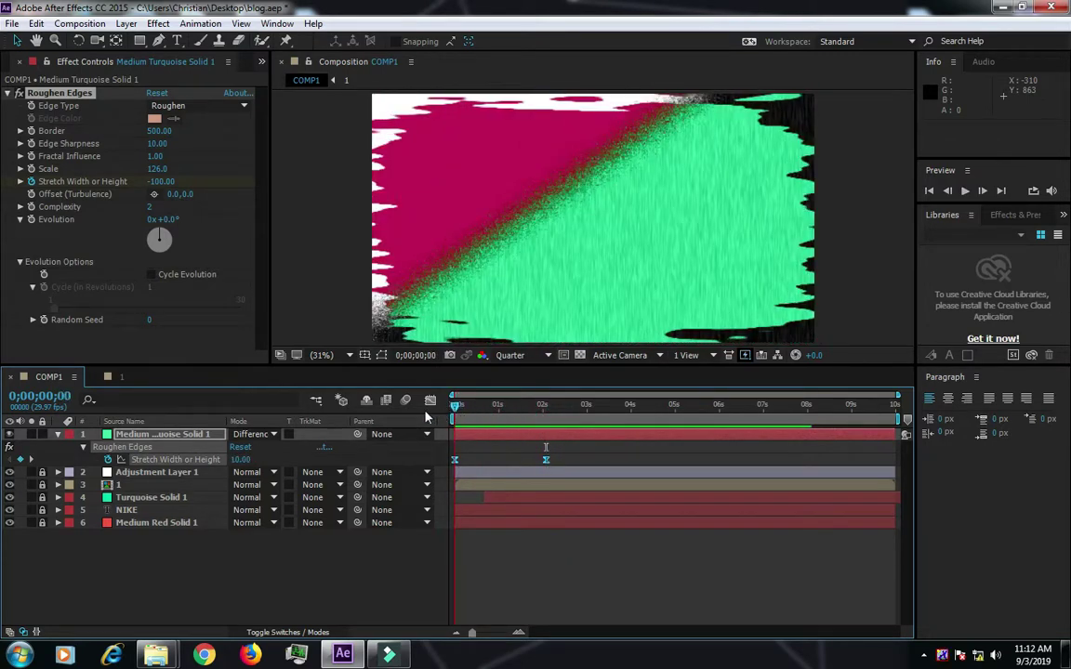
pyautogui.moveTo(505, 427)
pyautogui.mouseDown()
pyautogui.moveTo(414, 418)
pyautogui.moveTo(460, 418)
pyautogui.mouseUp()
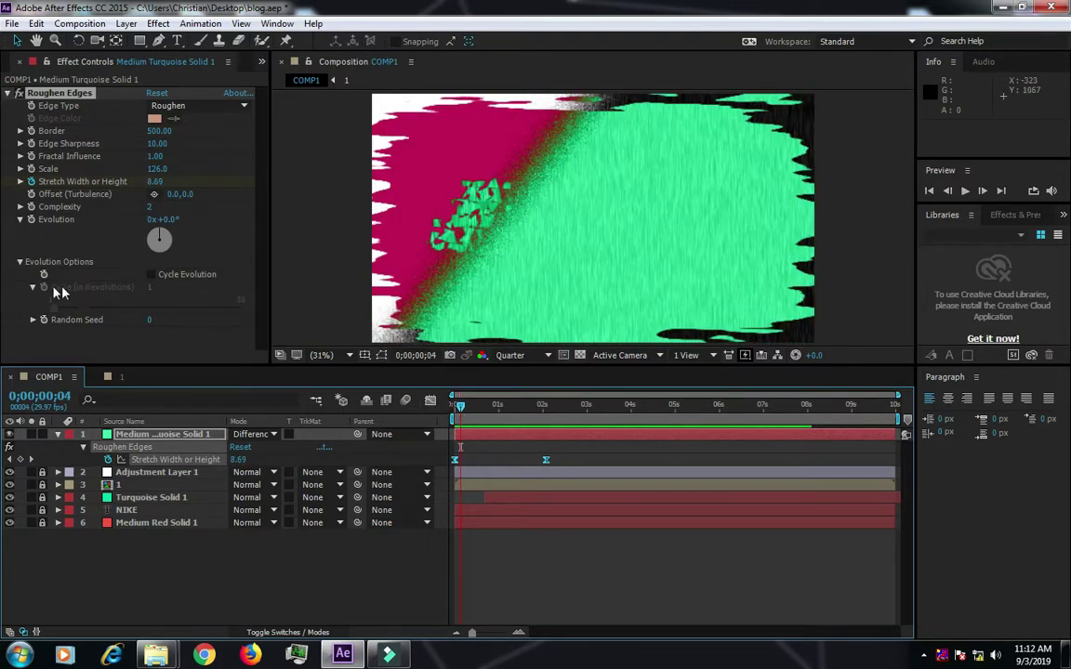
# - Turn on Cycle Evolution at 16 revolutions and preview the animation from frame 0
pyautogui.click(150, 274)
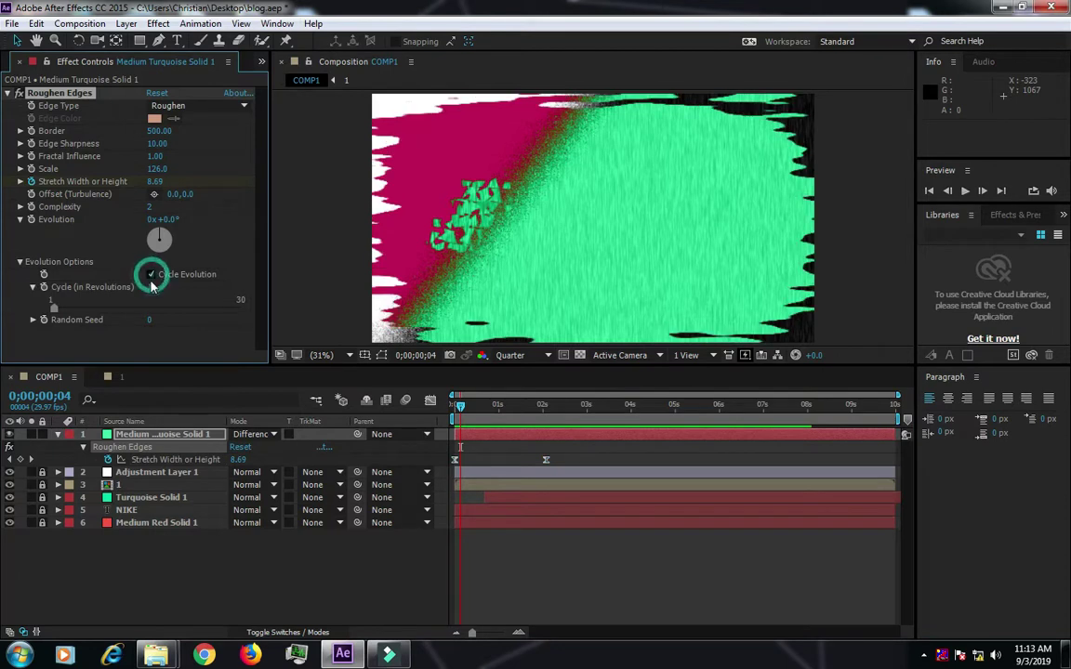
pyautogui.click(53, 307)
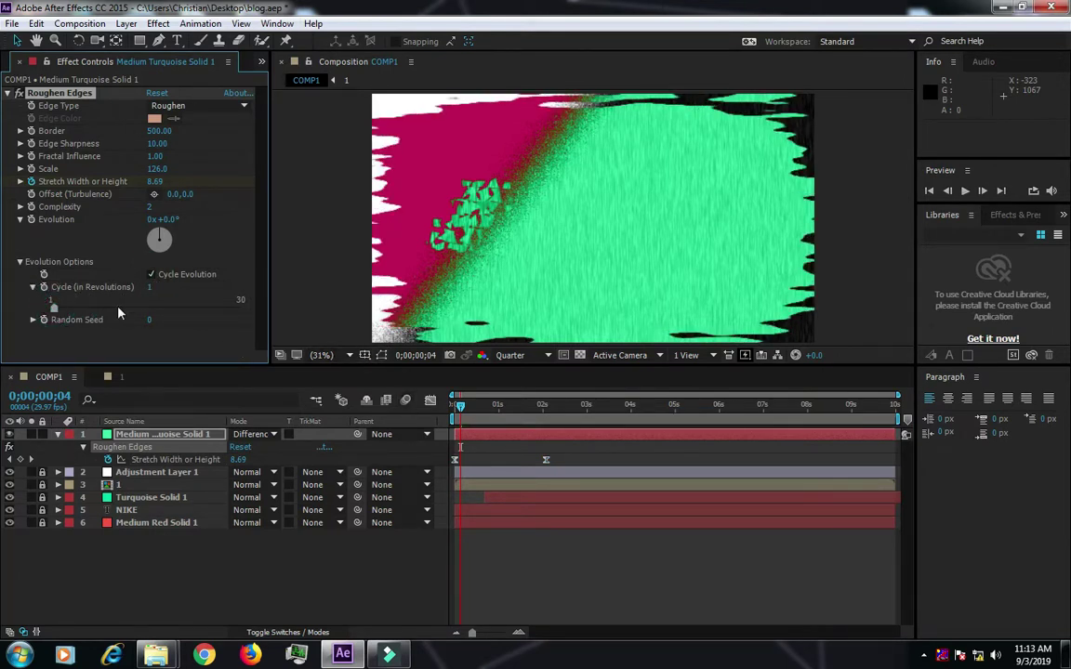
pyautogui.click(151, 307)
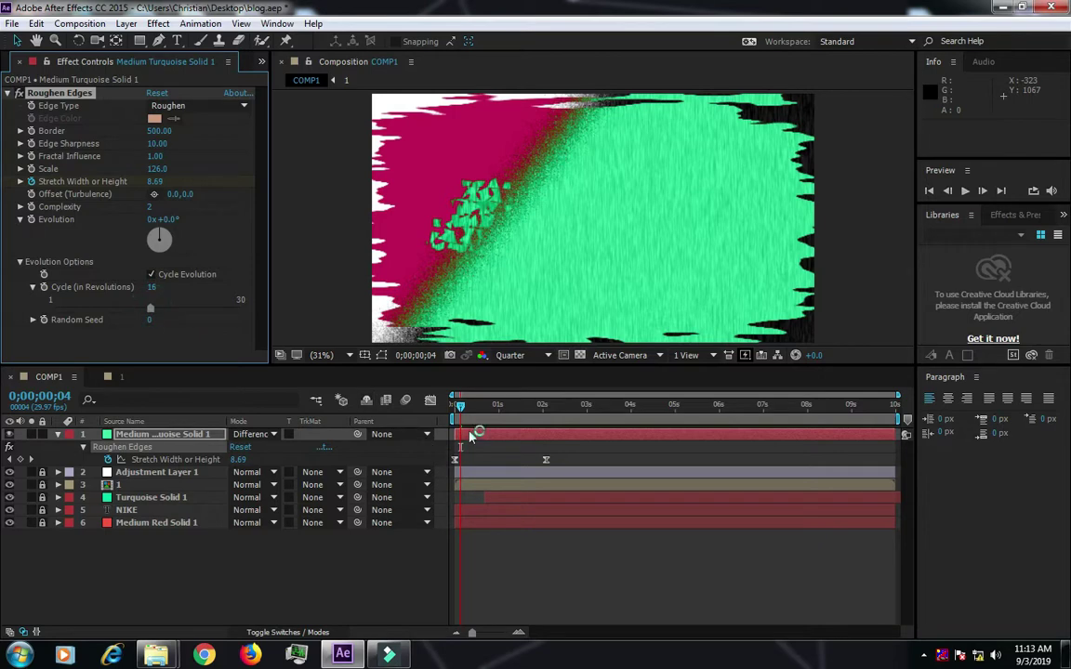
pyautogui.moveTo(462, 409); pyautogui.dragTo(454, 409)
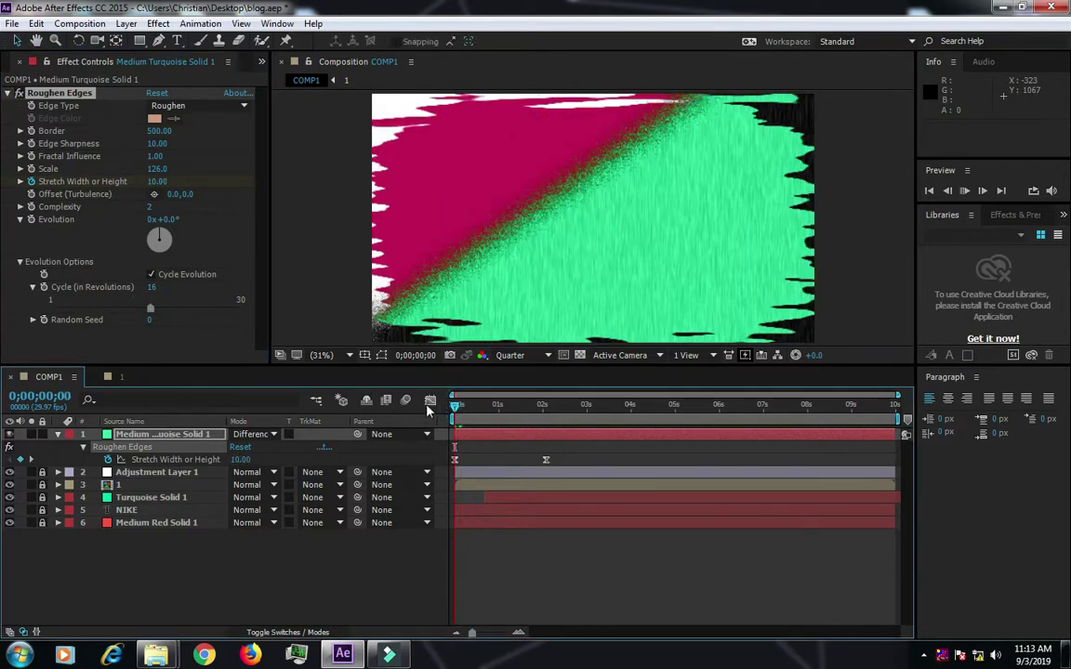
pyautogui.press('space')
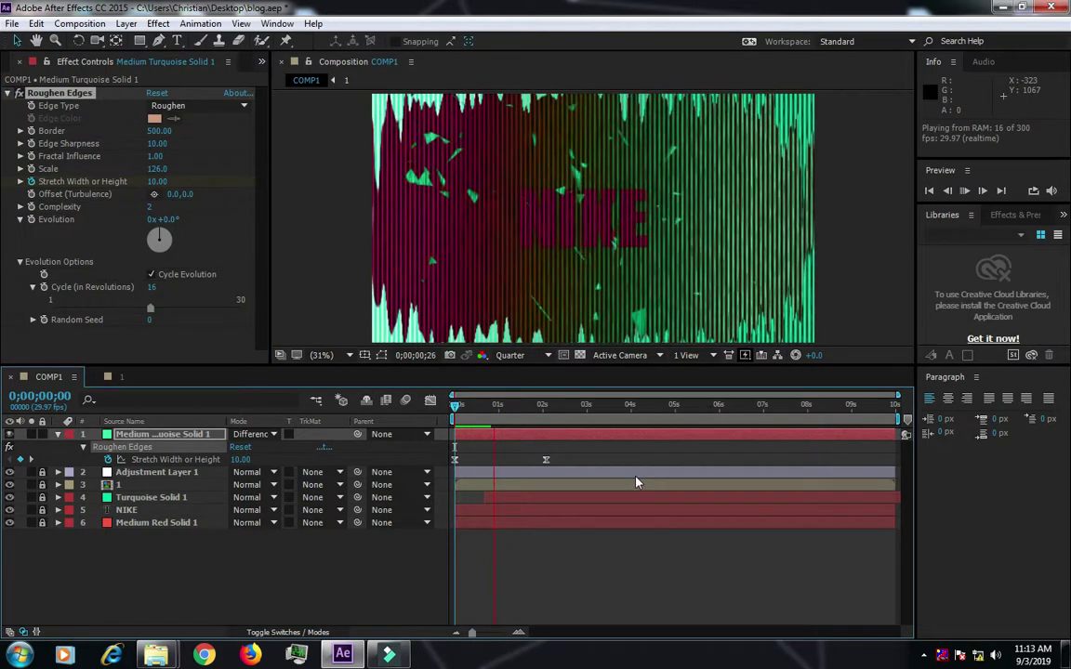
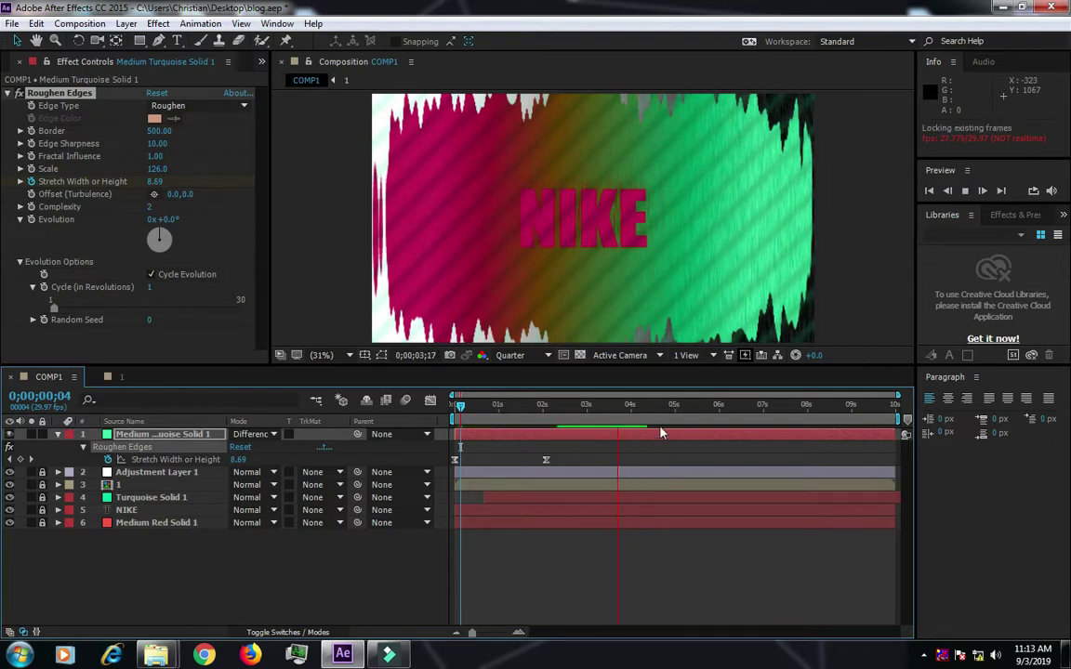
# - Turn off Cycle Evolution for Roughen Edges and replay the preview
pyautogui.press('space')
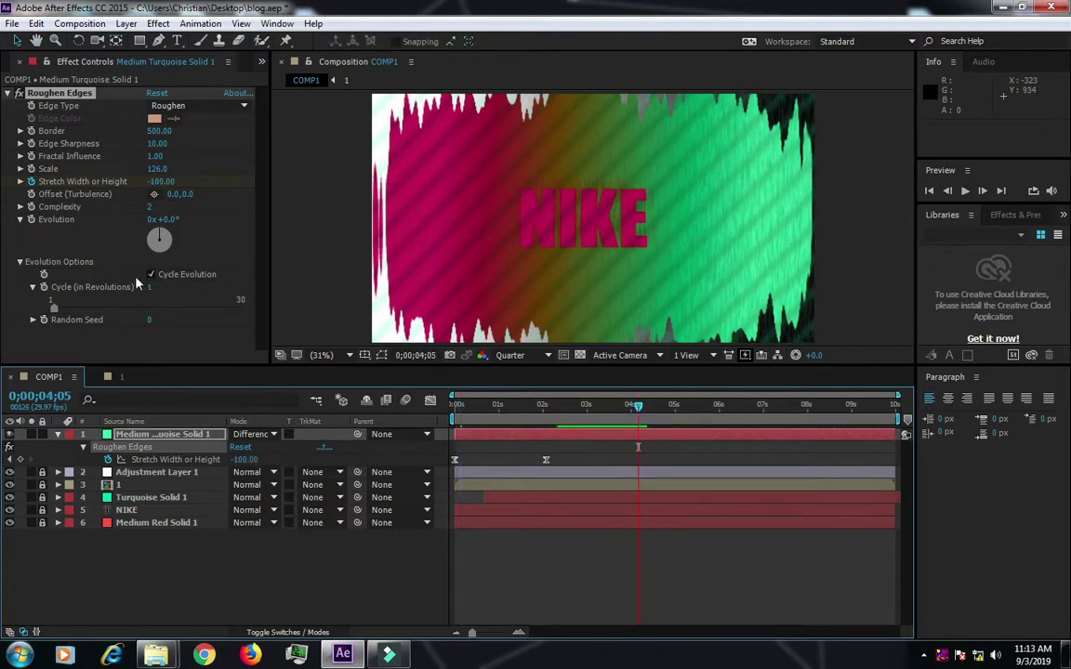
pyautogui.click(151, 274)
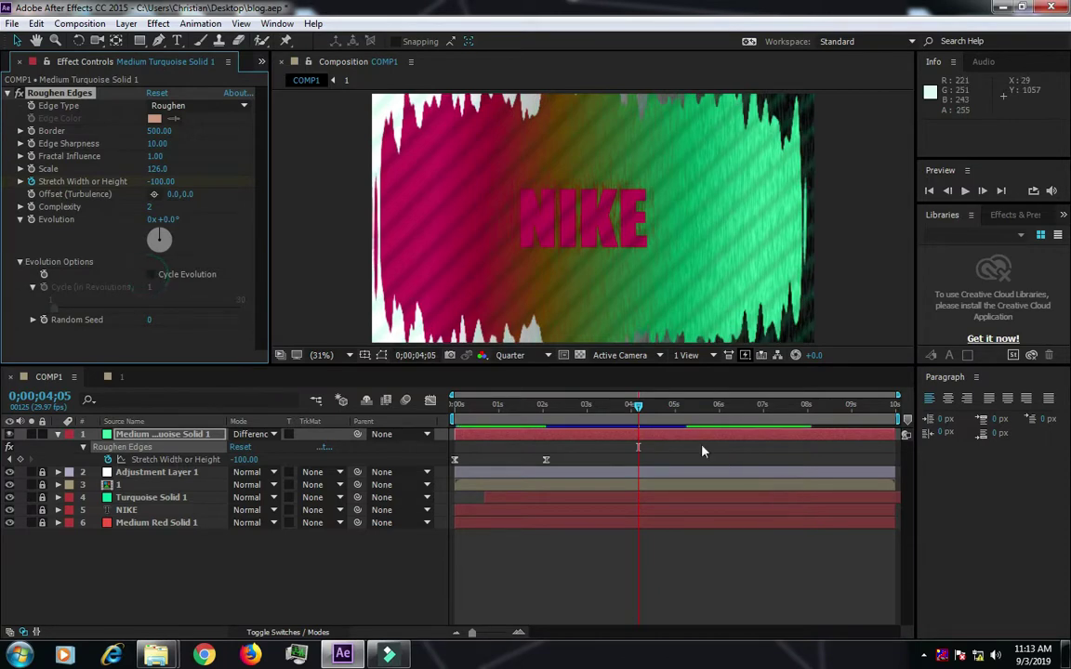
pyautogui.press('space')
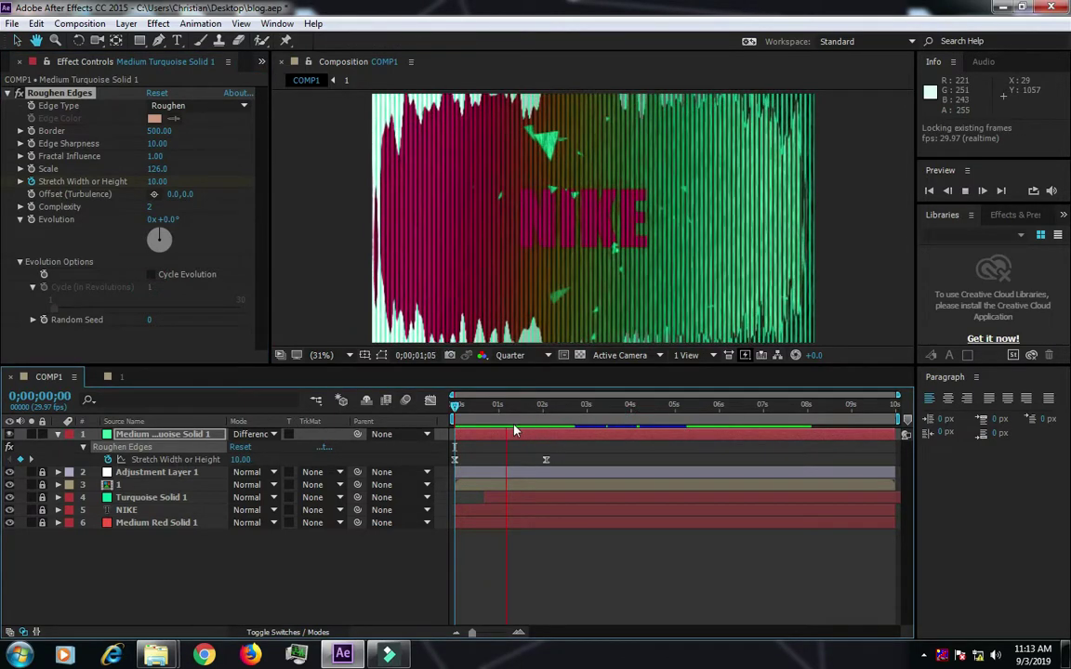
# - Remove the Stretch Width or Height keyframe at about 2 seconds, leaving the value at 10.00
pyautogui.click(546, 459)
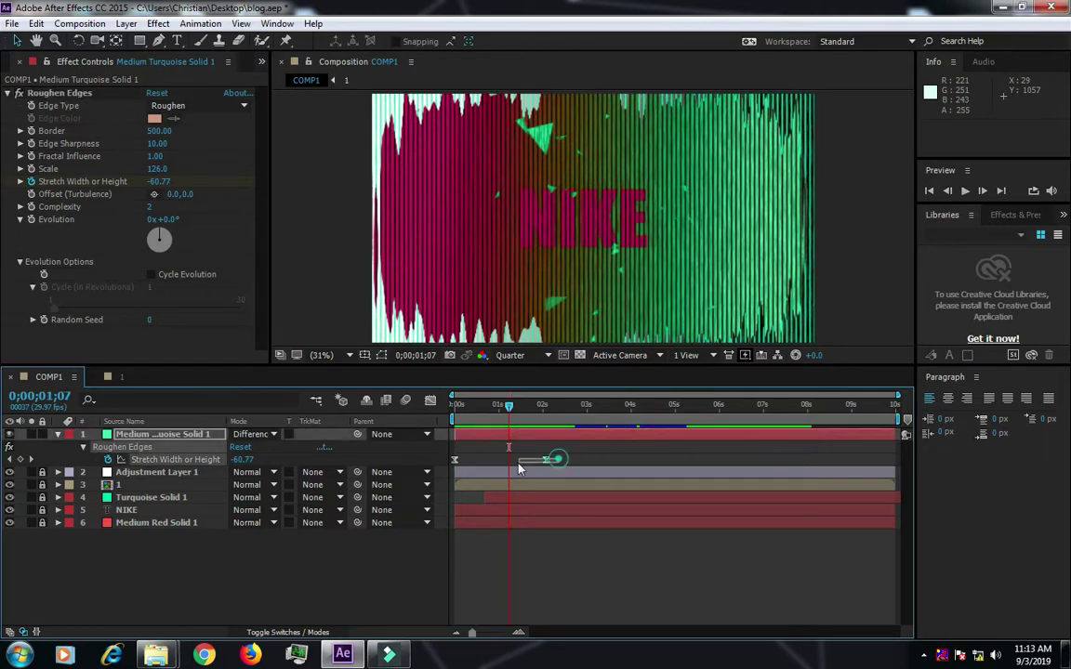
pyautogui.moveTo(509, 409); pyautogui.dragTo(457, 423)
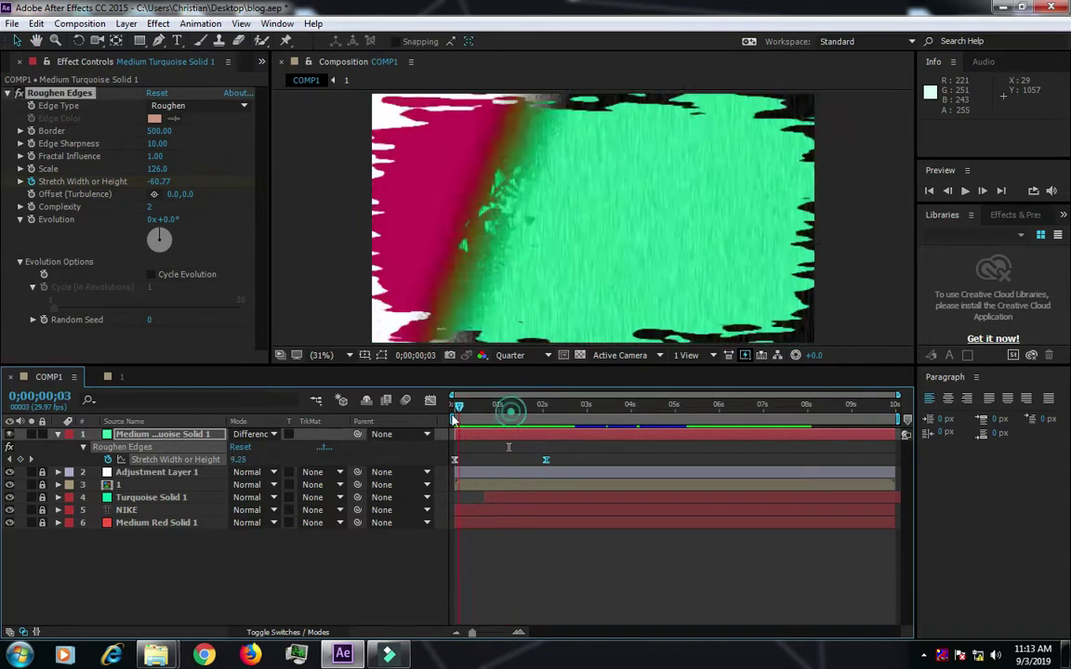
pyautogui.press('k')
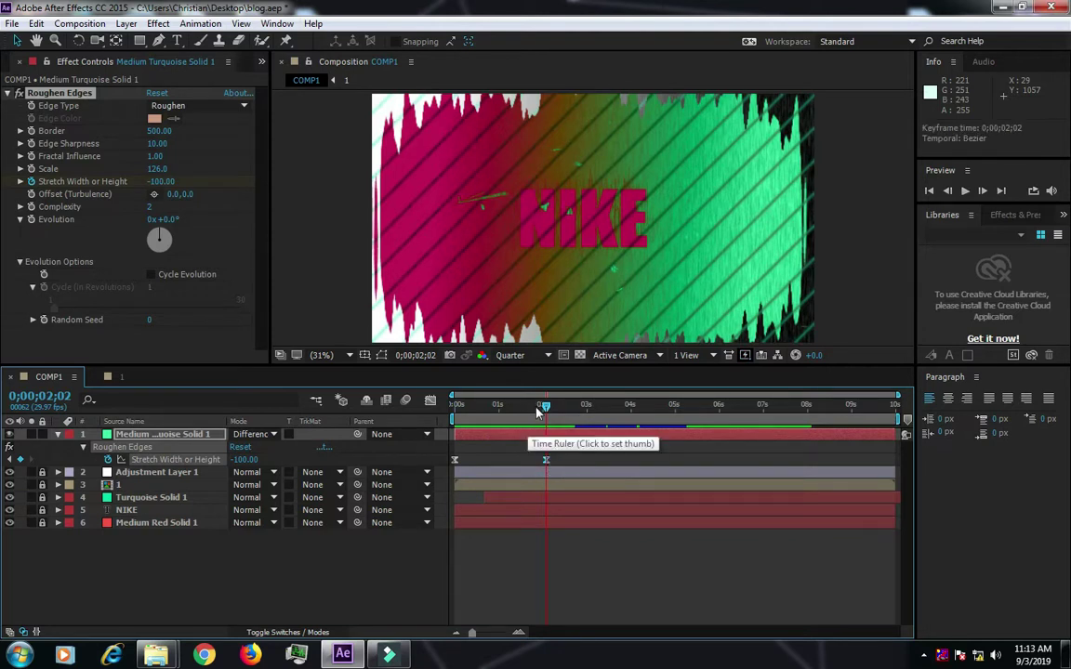
pyautogui.hotkey('ctrl', 'z')
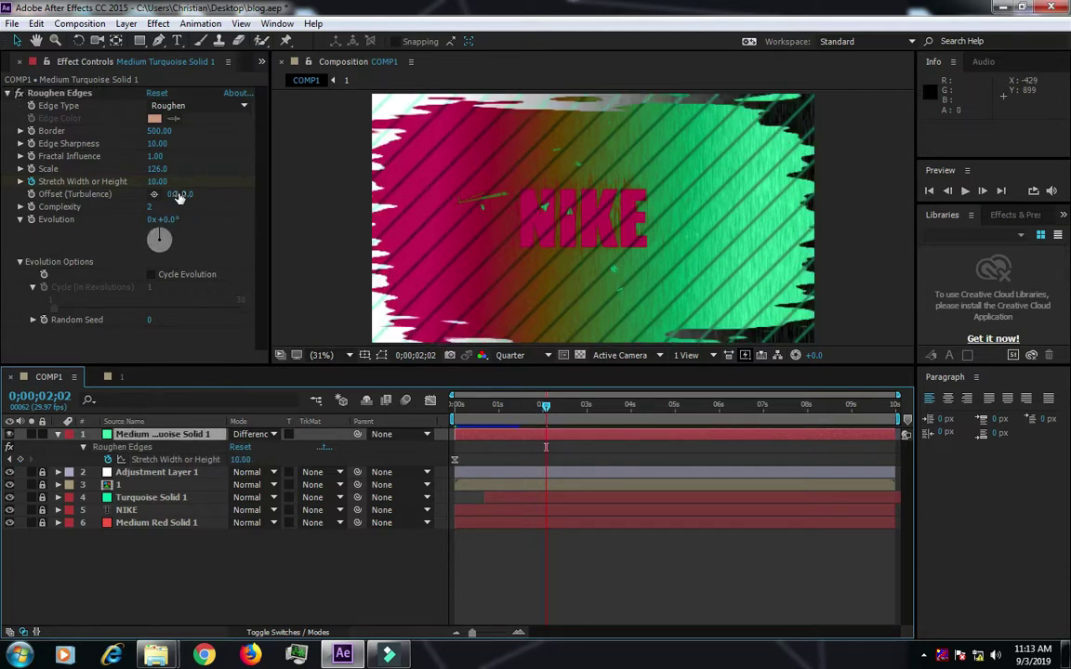
# - Key Stretch Width or Height to 76.50 at 0;00;02;02 and preview the ramp from 10.00
pyautogui.moveTo(160, 181); pyautogui.dragTo(759, 288)
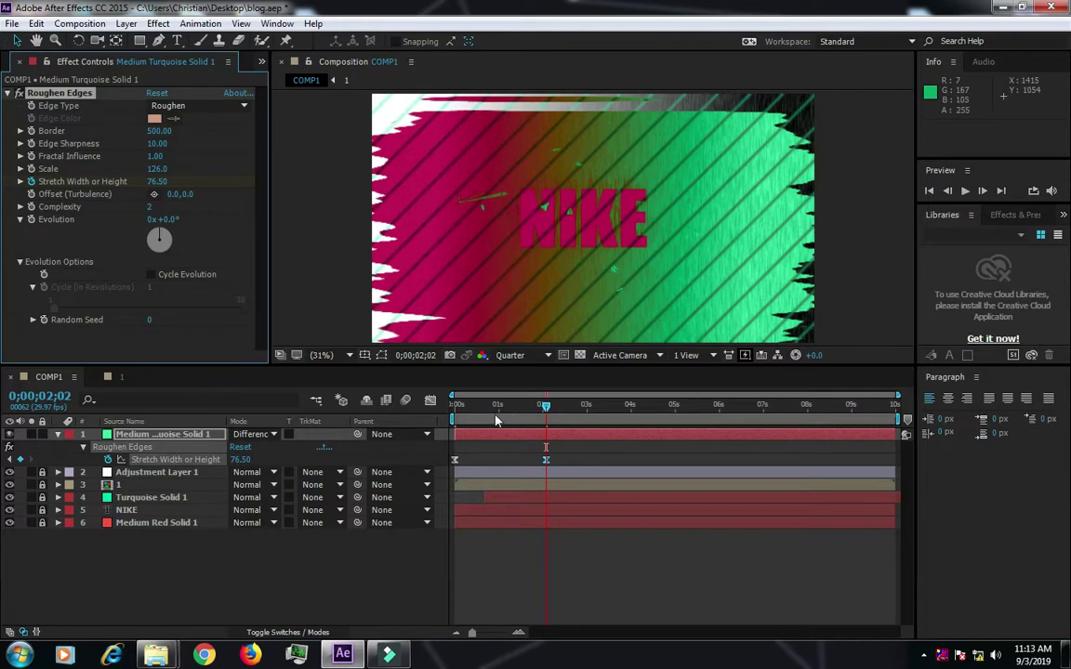
pyautogui.press('space')
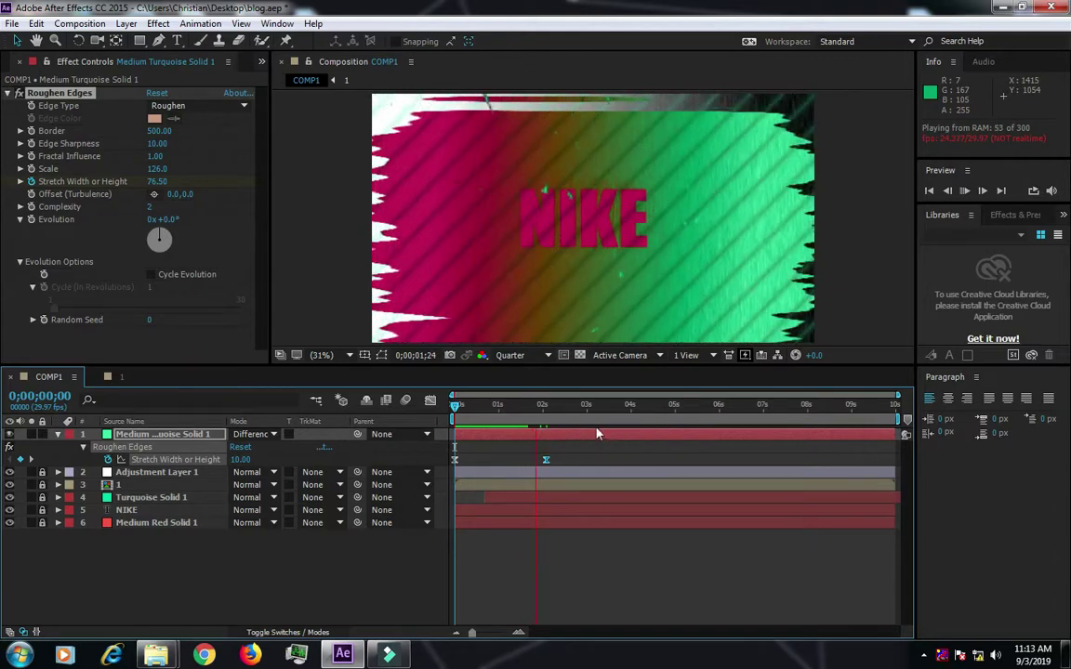
pyautogui.click(459, 410)
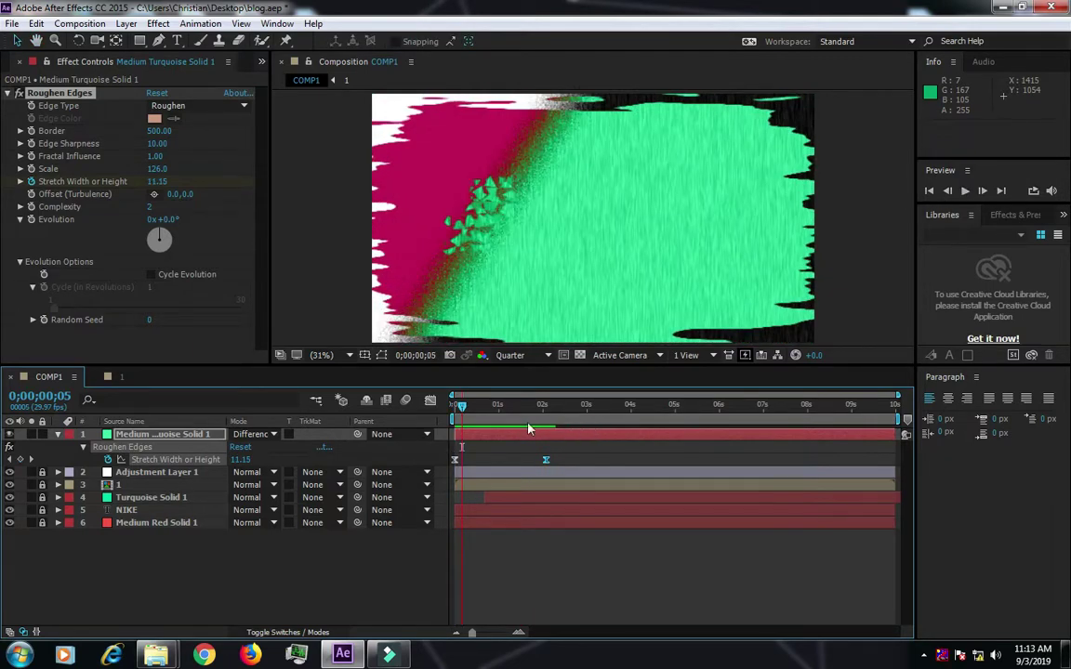
pyautogui.press('space')
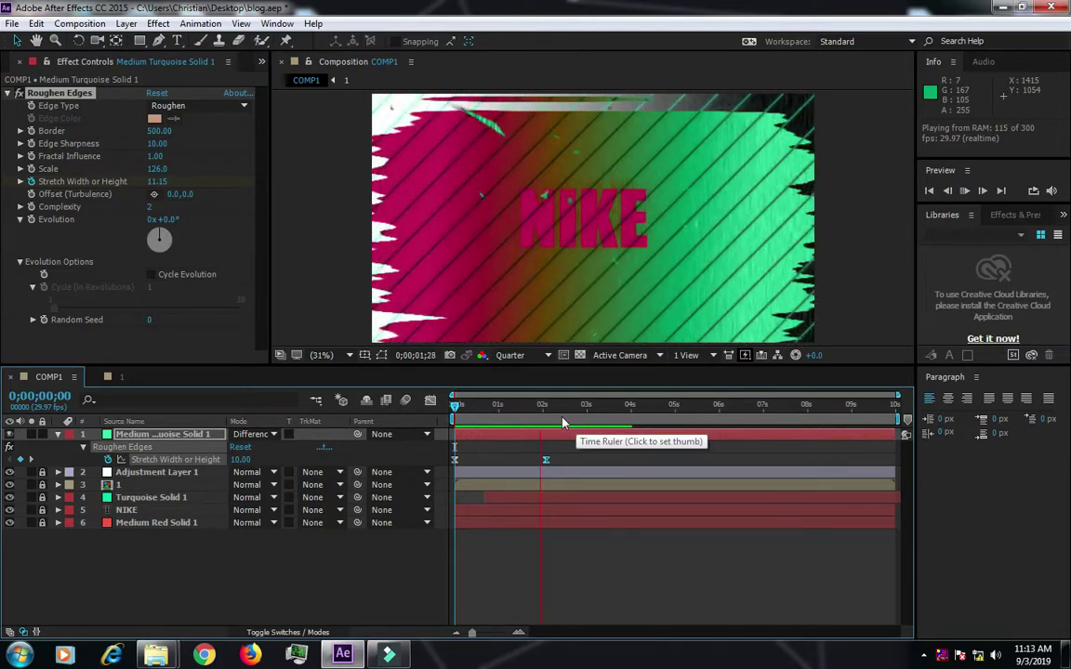
pyautogui.press('space')
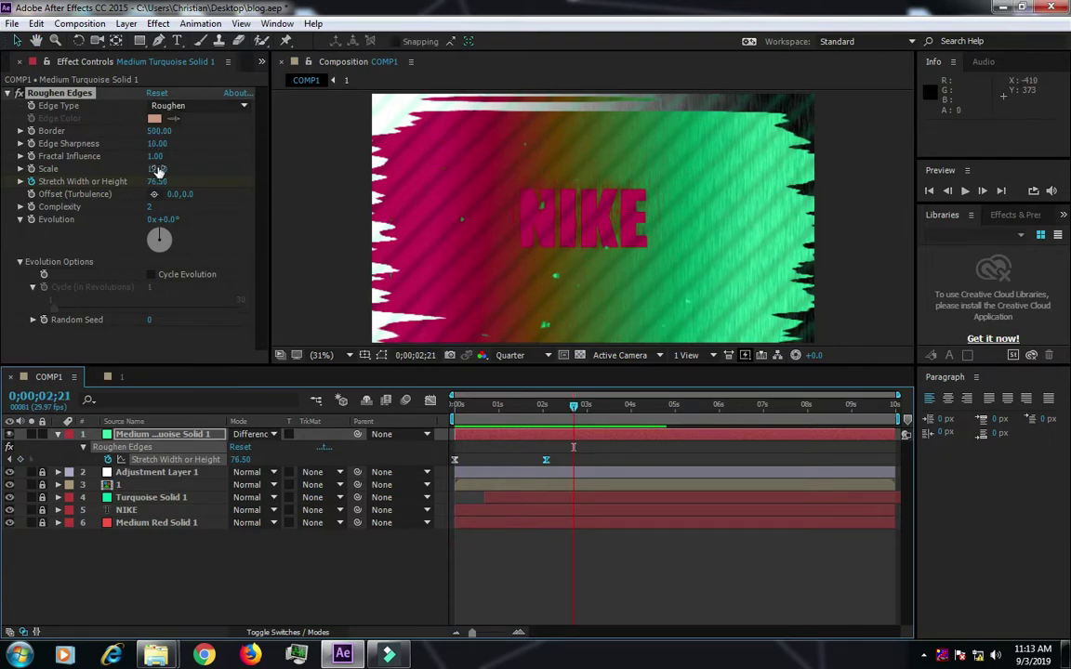
# - Try Roughen Edges Scale values of 165 and 835, then revert to 126
pyautogui.moveTo(158, 168); pyautogui.dragTo(329, 189)
pyautogui.moveTo(466, 210)
pyautogui.mouseDown()
pyautogui.moveTo(241, 200)
pyautogui.moveTo(592, 220)
pyautogui.moveTo(124, 181)
pyautogui.moveTo(476, 195)
pyautogui.moveTo(753, 170)
pyautogui.mouseUp()
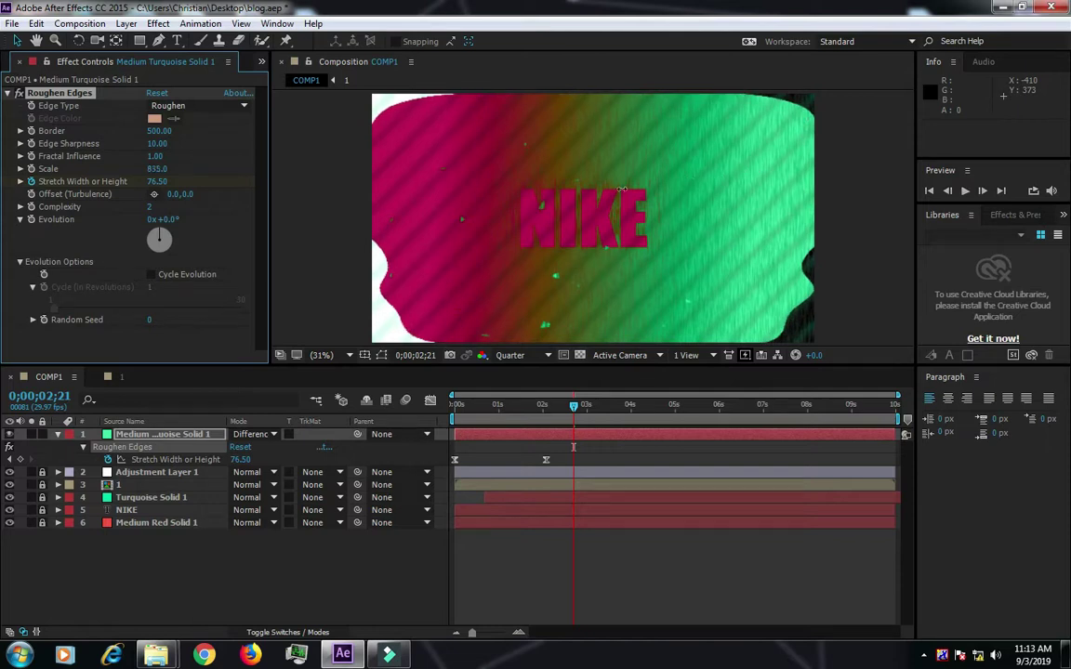
pyautogui.moveTo(621, 189); pyautogui.dragTo(310, 209)
pyautogui.hotkey('ctrl', 'z')
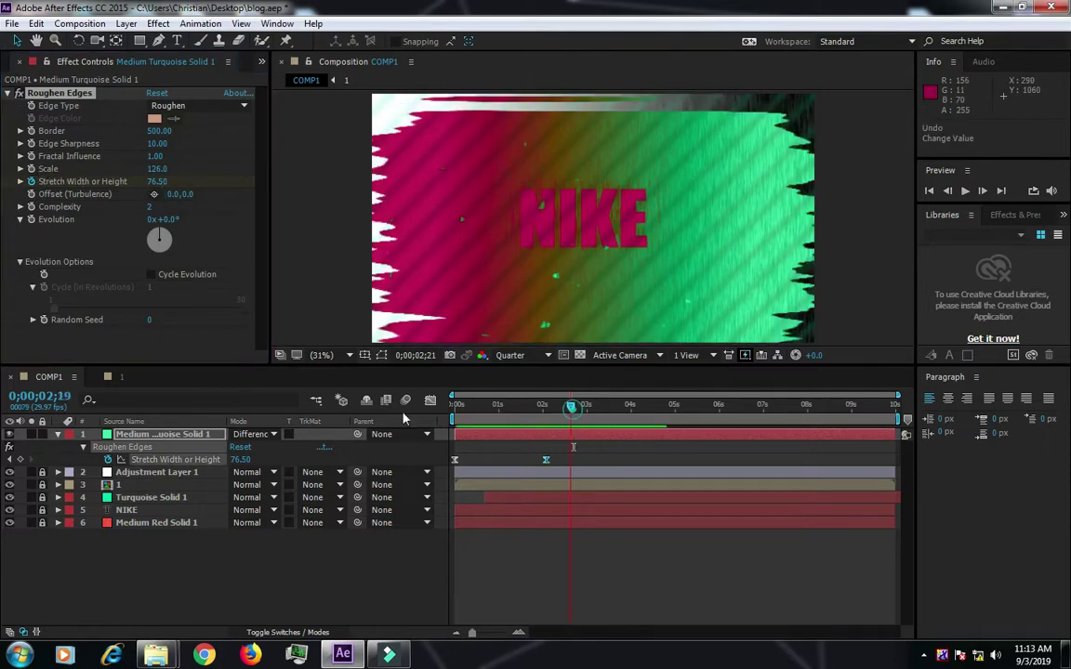
# - Keyframe Roughen Edges Scale at 126 on the first frame and 998 at 0;00;02;02
pyautogui.press('Home')
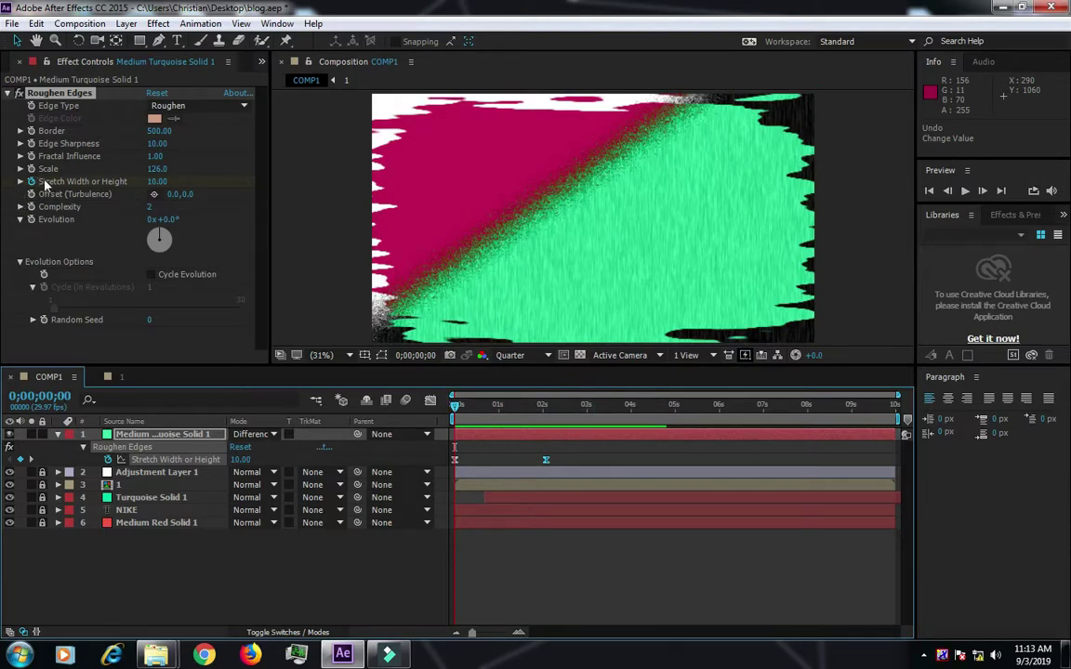
pyautogui.click(36, 174)
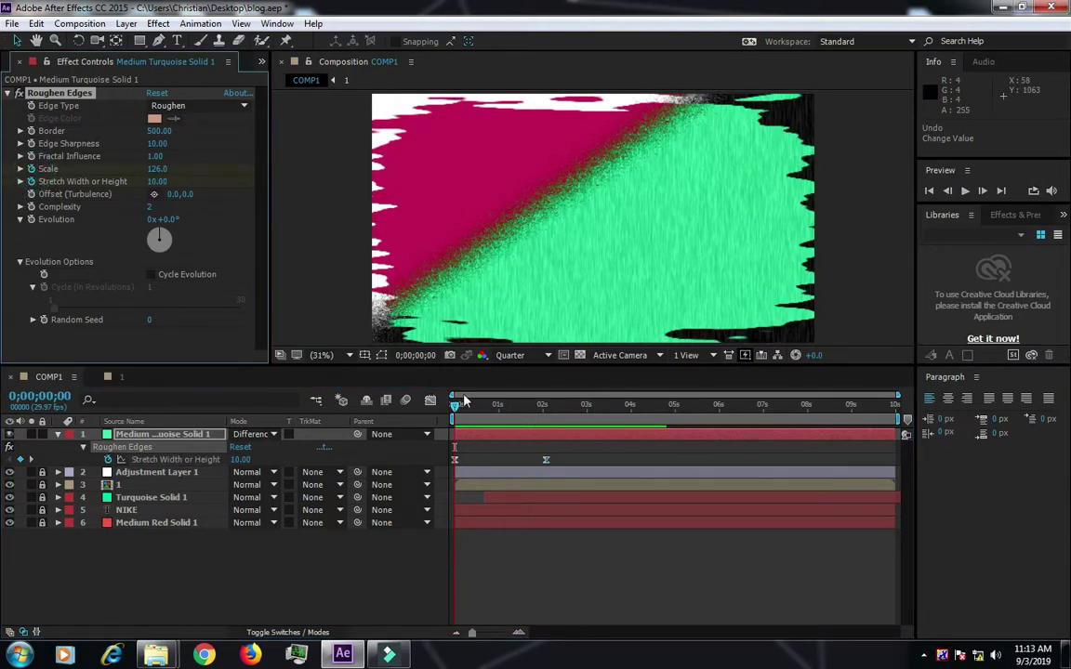
pyautogui.moveTo(457, 407); pyautogui.dragTo(545, 406)
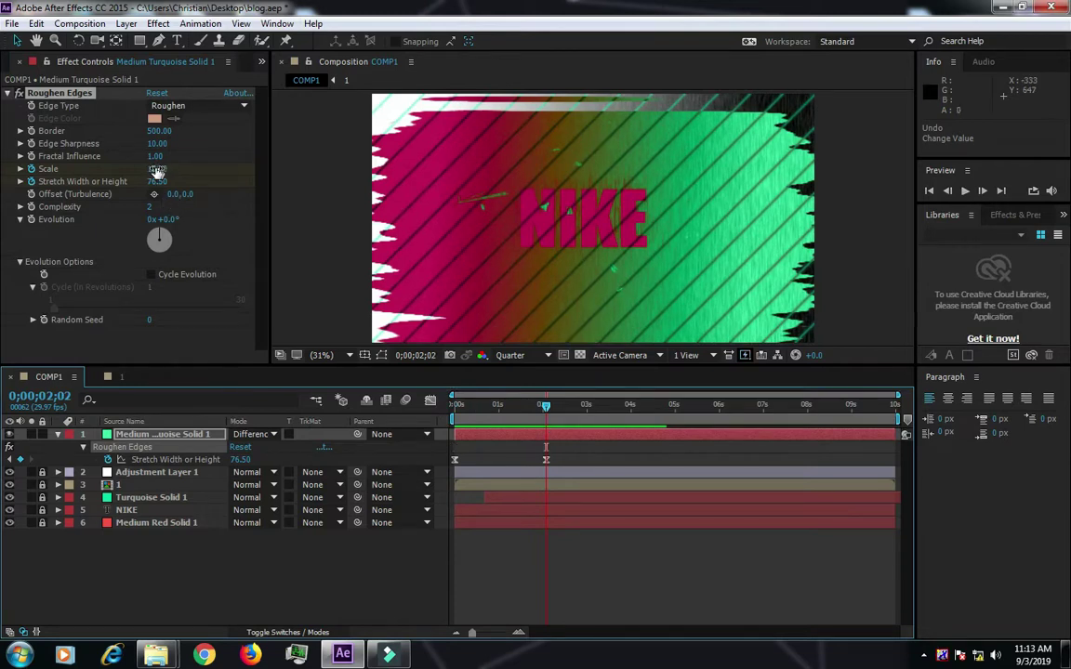
pyautogui.moveTo(158, 169)
pyautogui.mouseDown()
pyautogui.moveTo(588, 241)
pyautogui.moveTo(1004, 342)
pyautogui.mouseUp()
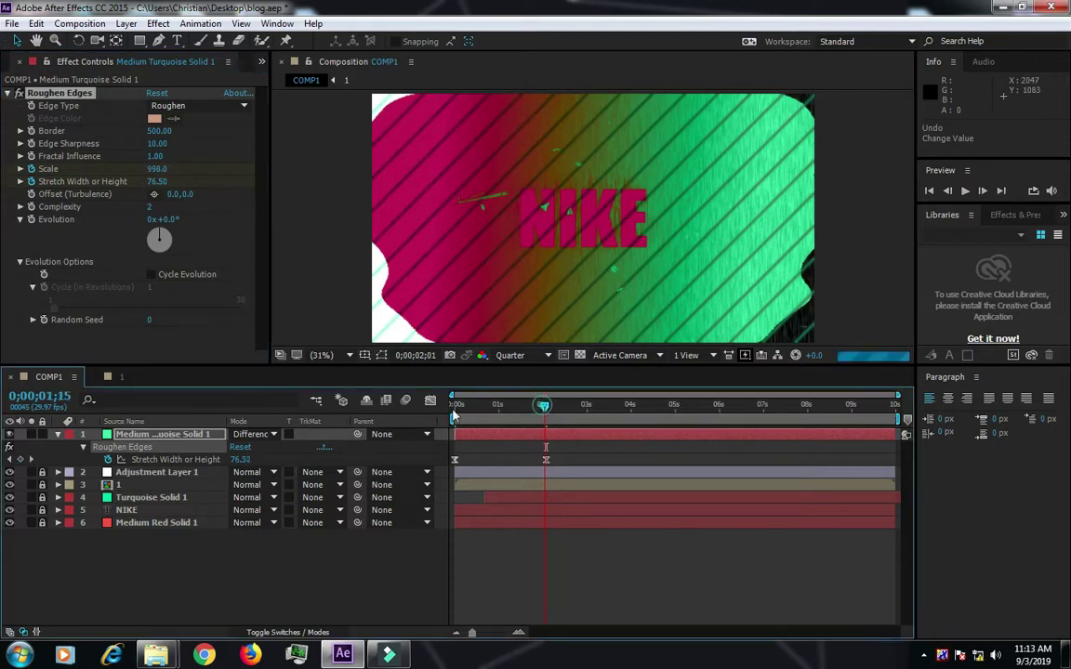
# - Preview the Scale animation from the start and select the Medium Turquoise Solid 1 layer
pyautogui.press('space')
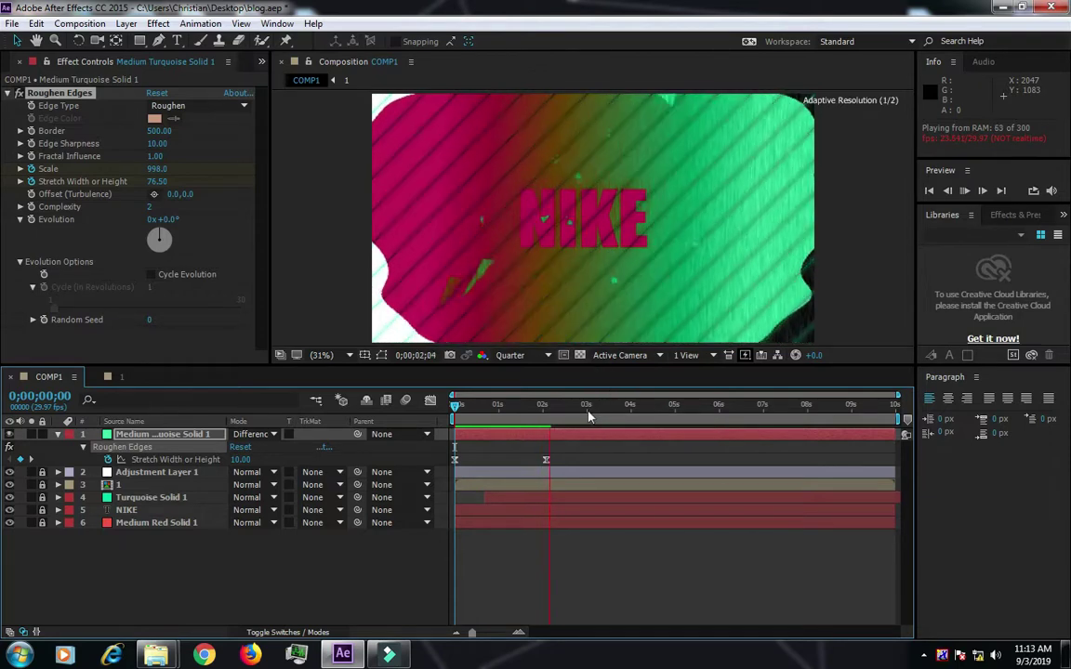
pyautogui.press('space')
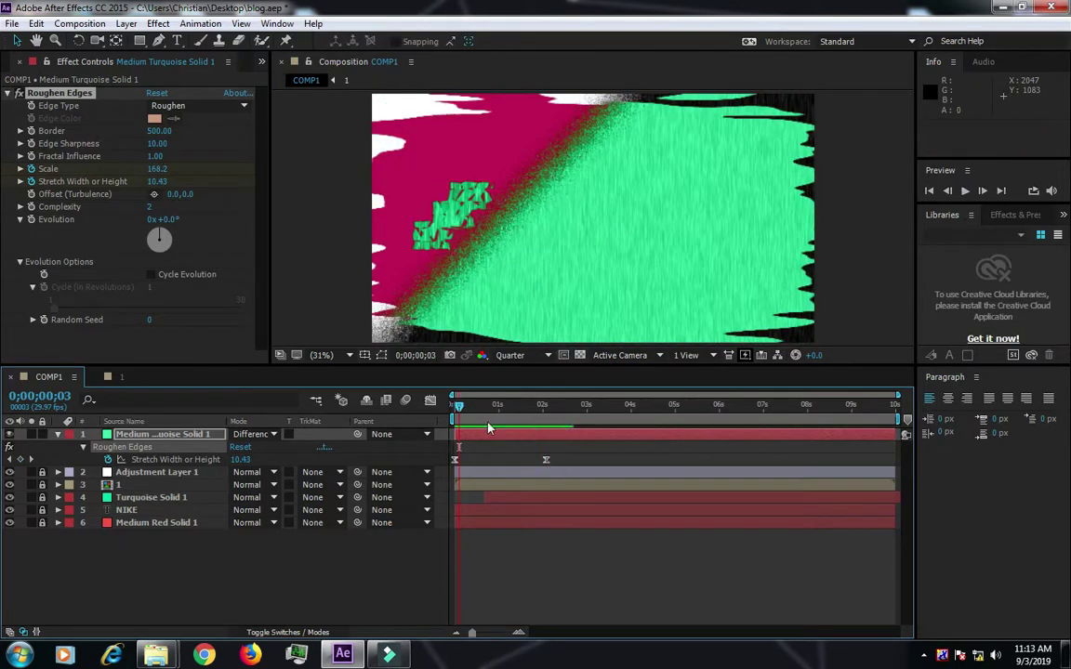
pyautogui.moveTo(460, 414); pyautogui.dragTo(453, 409)
pyautogui.press('space')
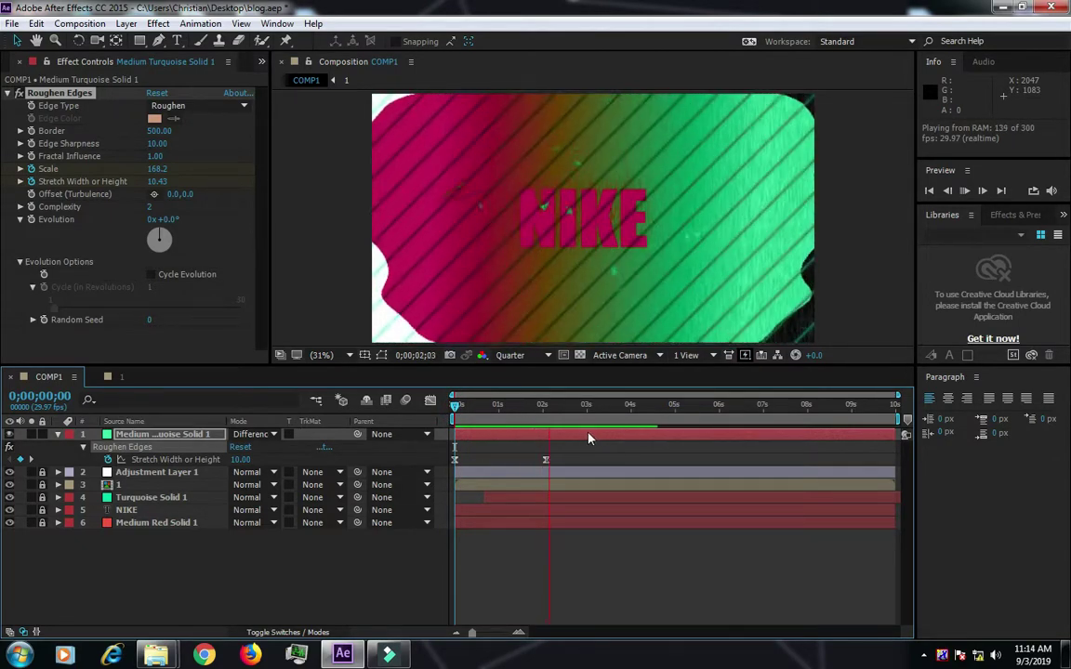
pyautogui.click(160, 434)
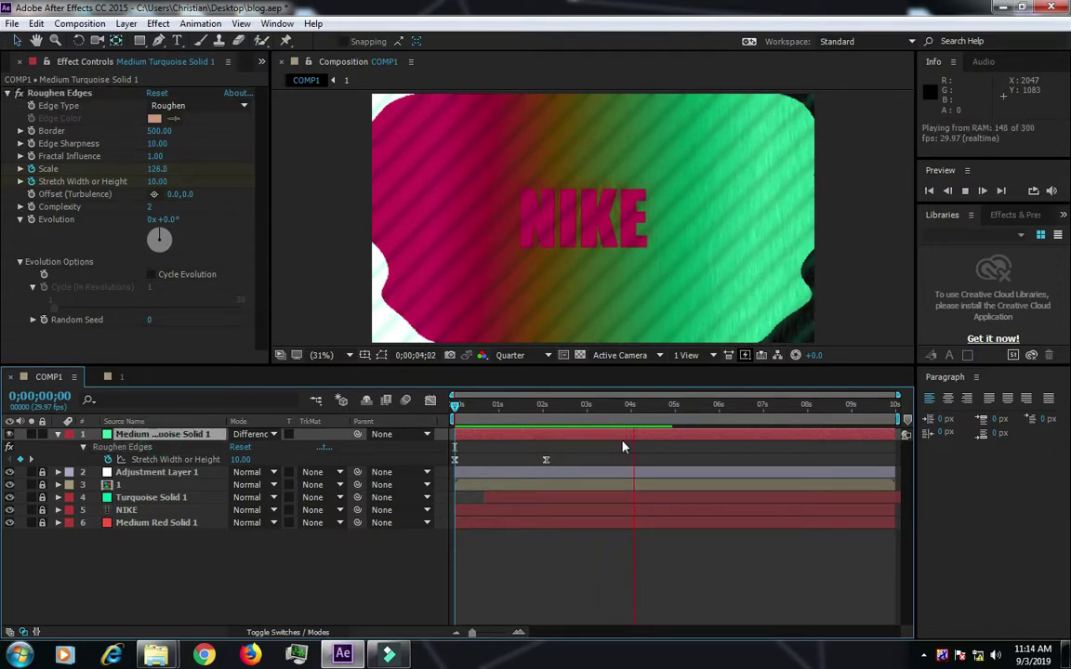
# - Reveal the solid's keyframed properties, select the Scale keyframes and preview them
pyautogui.press('u')
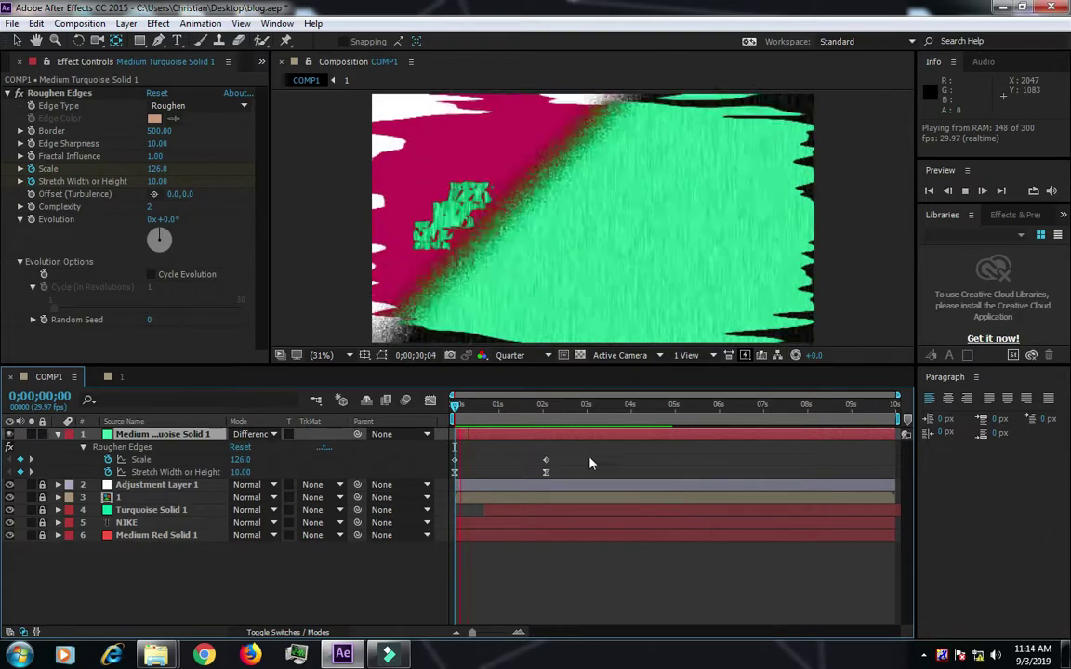
pyautogui.moveTo(594, 459)
pyautogui.mouseDown()
pyautogui.moveTo(431, 484)
pyautogui.moveTo(441, 482)
pyautogui.mouseUp()
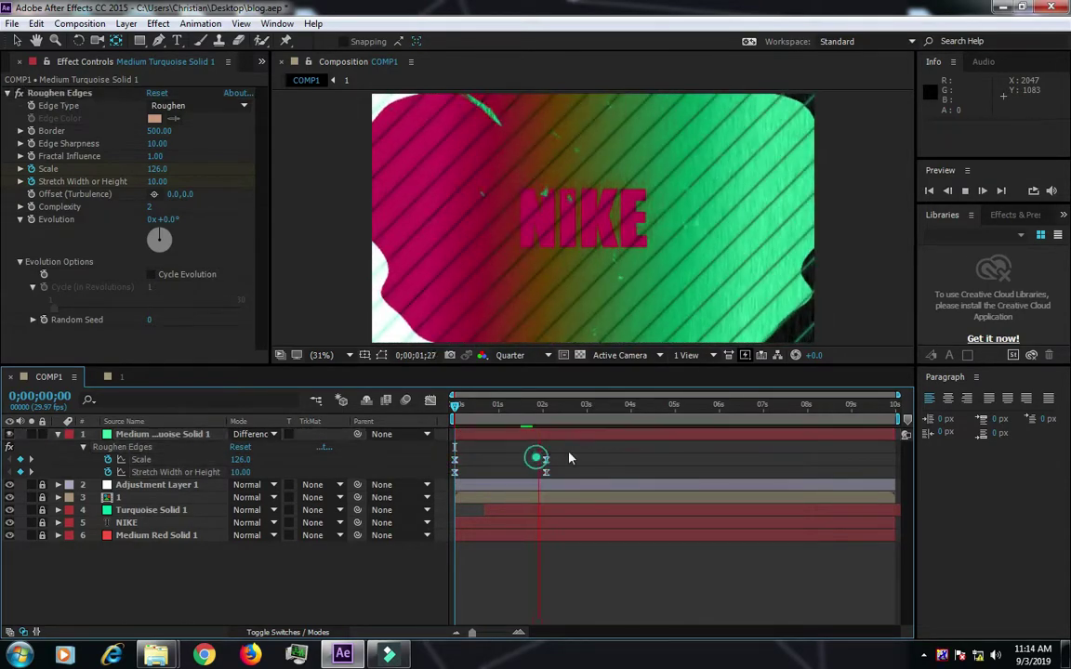
pyautogui.moveTo(577, 449)
pyautogui.mouseDown()
pyautogui.moveTo(455, 467)
pyautogui.moveTo(544, 467)
pyautogui.mouseUp()
pyautogui.press('space')
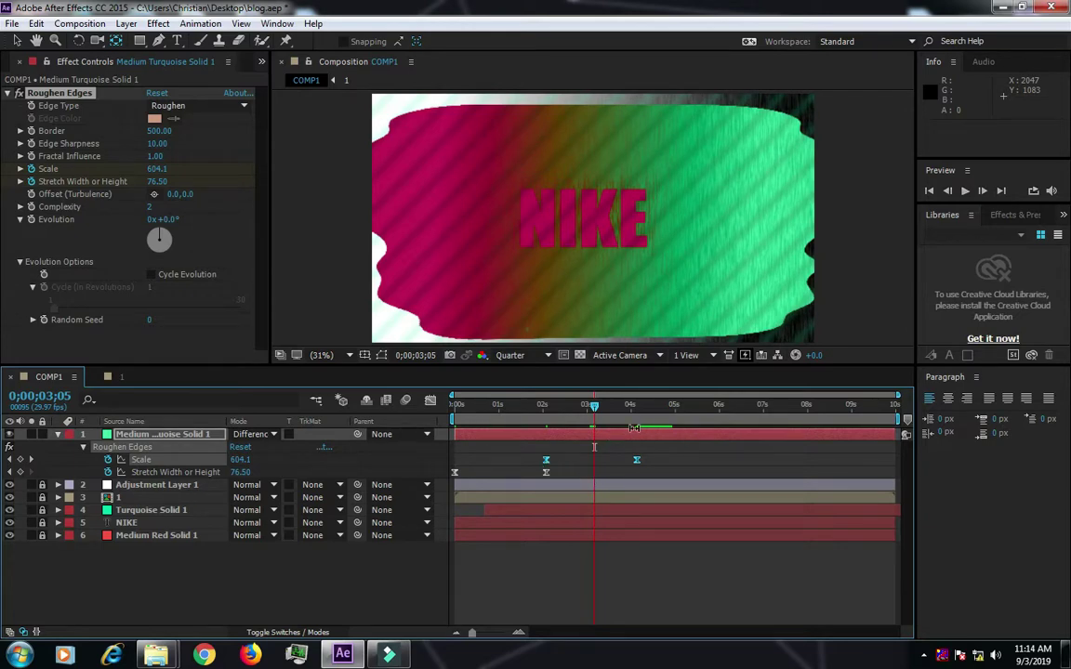
pyautogui.press('space')
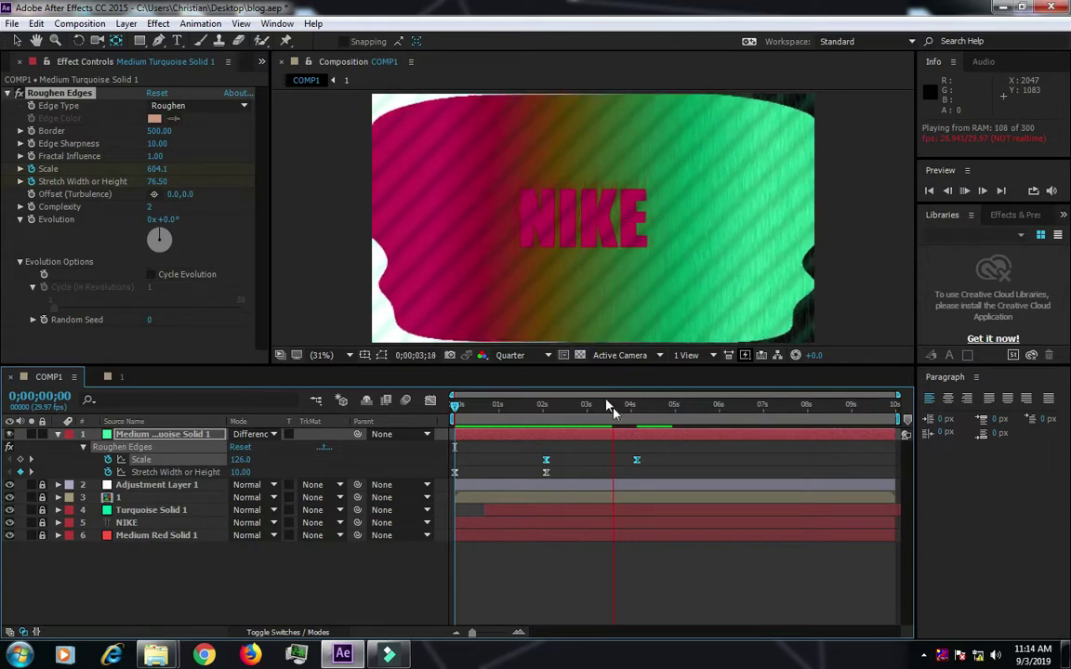
pyautogui.press('space')
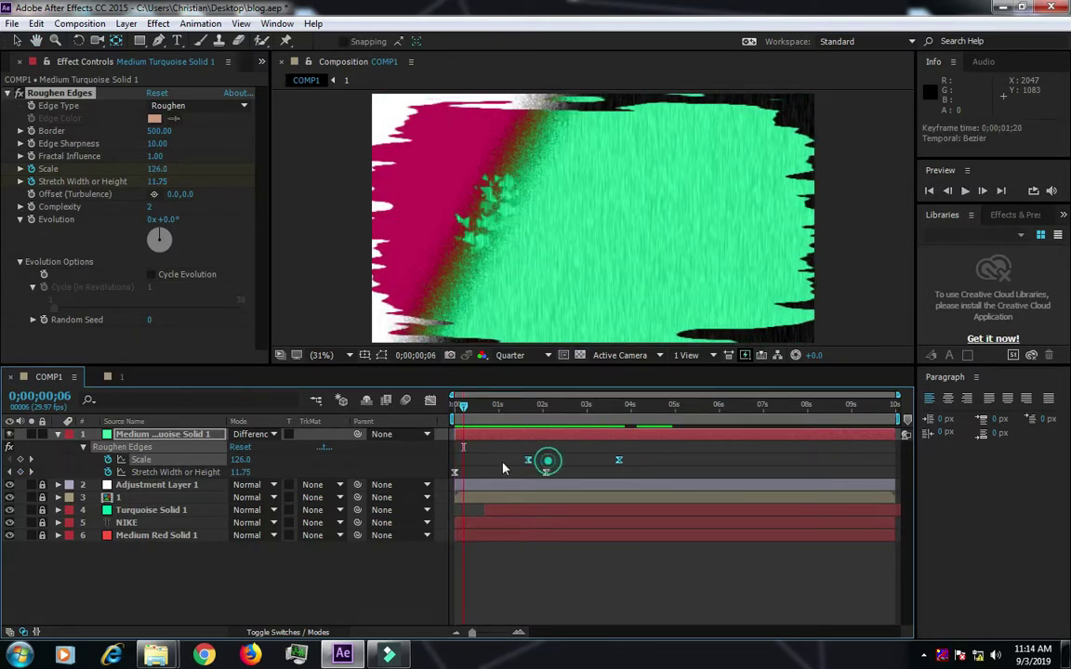
# - Shift both Scale keyframes to roughly 1 and 3 seconds and replay the preview
pyautogui.moveTo(546, 460); pyautogui.dragTo(503, 460)
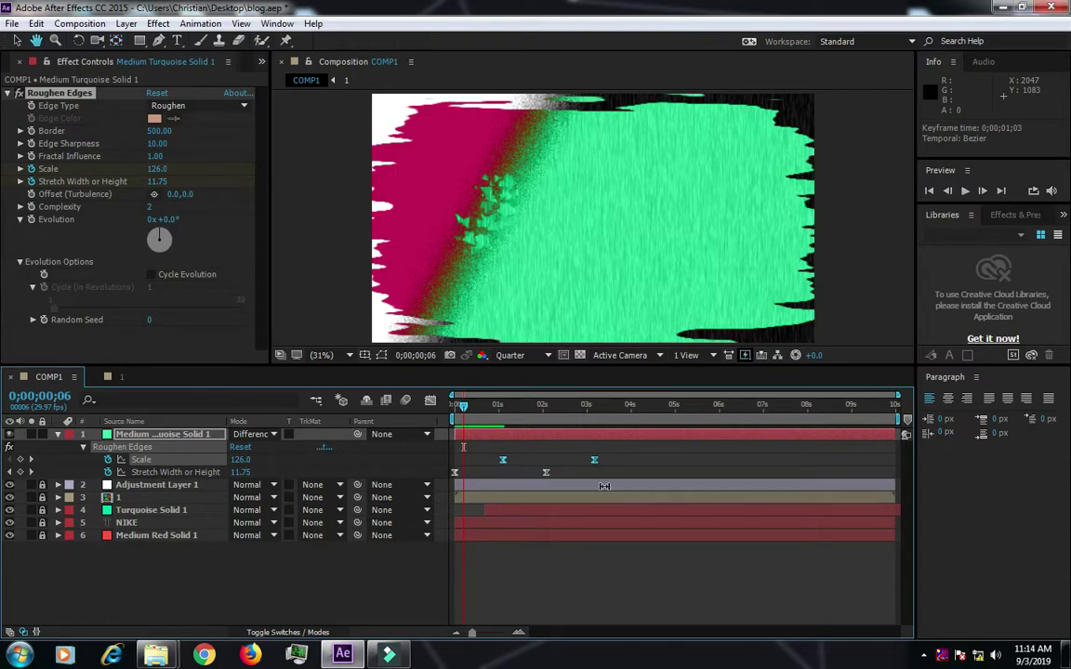
pyautogui.press('space')
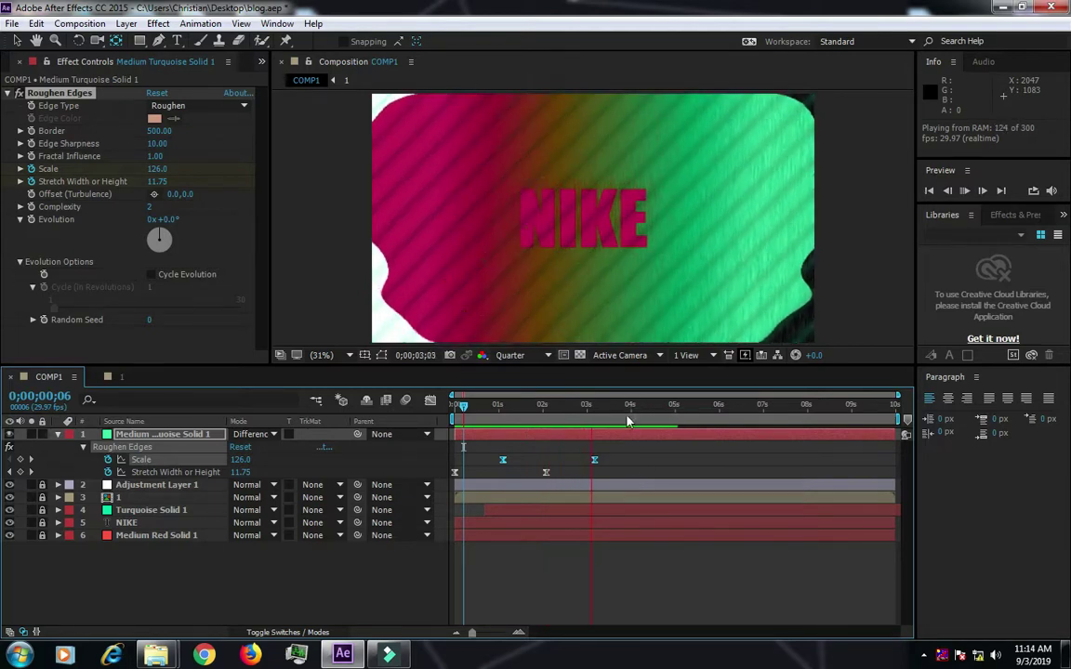
pyautogui.press('space')
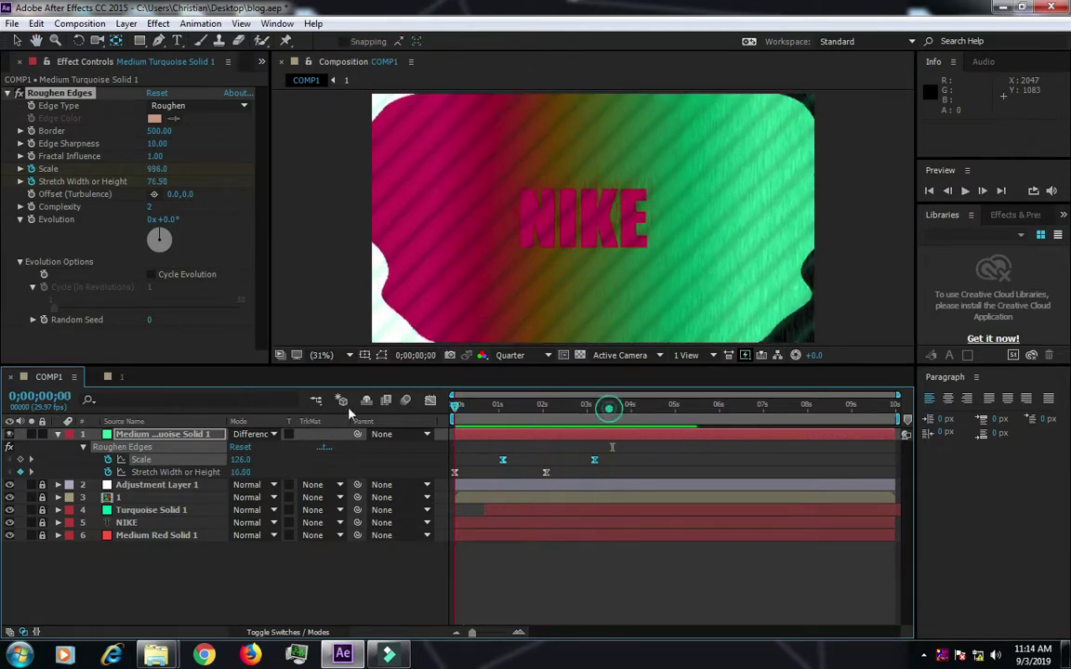
pyautogui.press('space')
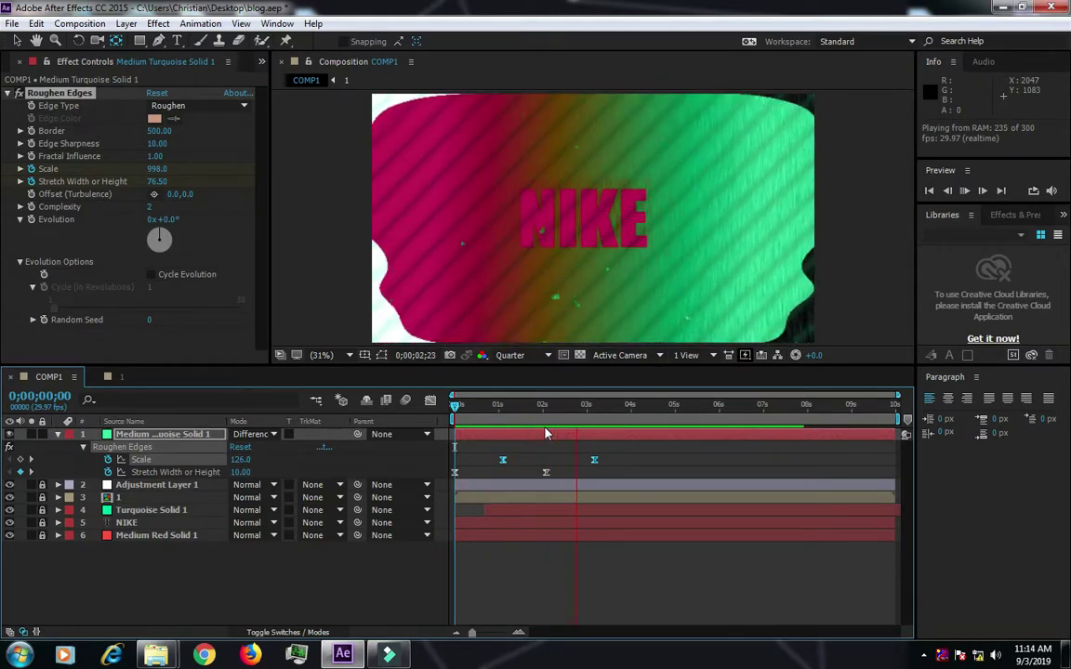
pyautogui.click(626, 411)
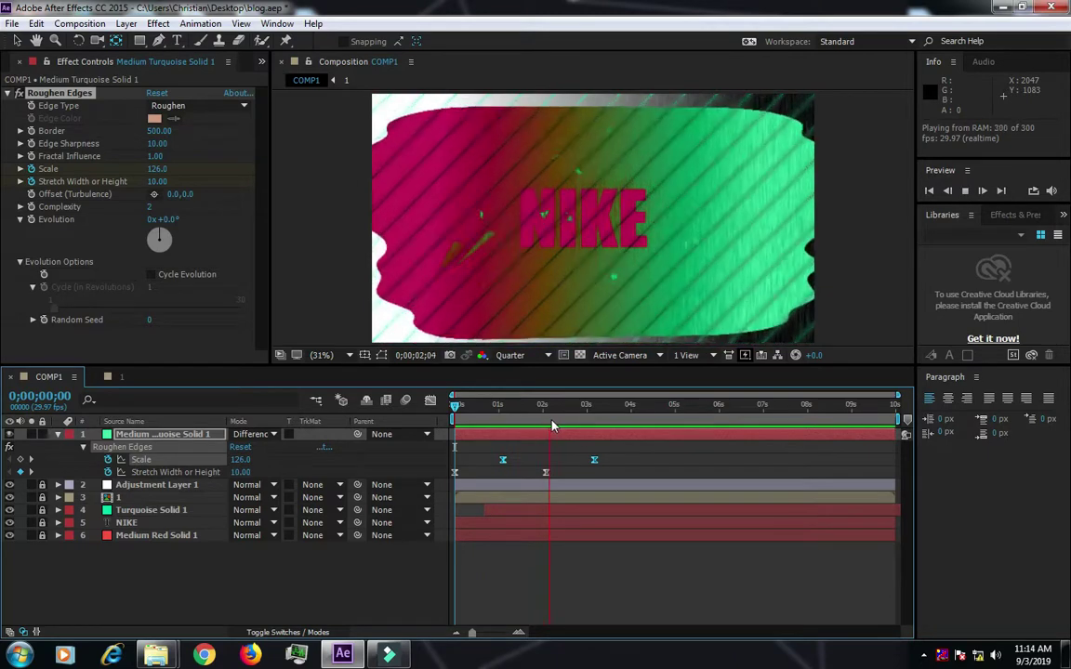
# - At the 3-second keyframe, lower Roughen Edges Scale from 998 down to 10
pyautogui.moveTo(563, 409); pyautogui.dragTo(591, 429)
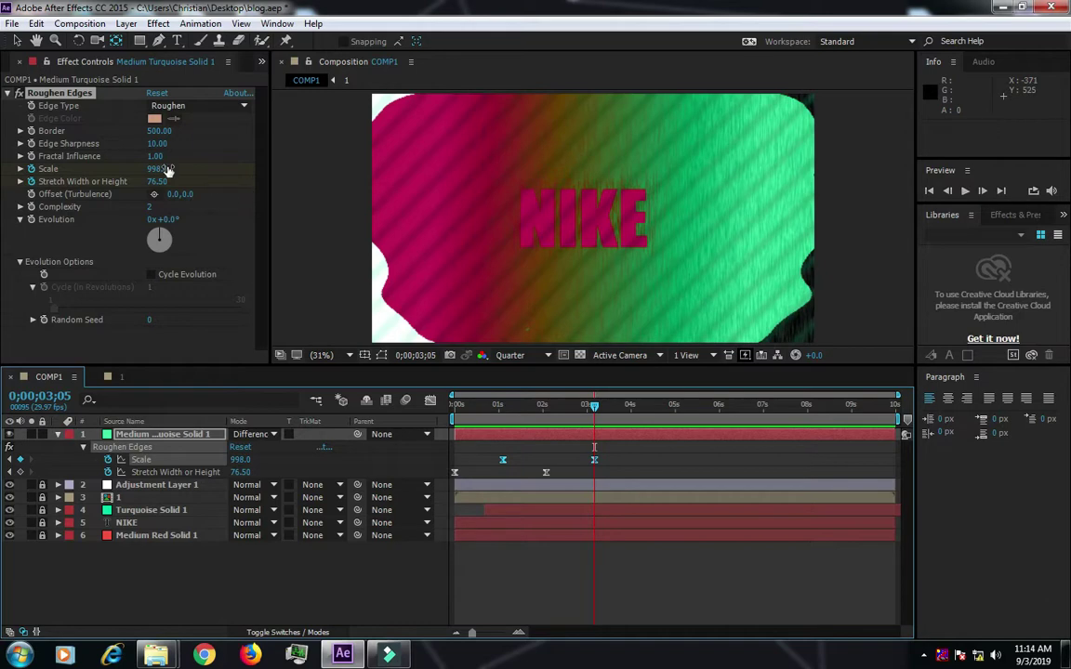
pyautogui.moveTo(163, 172)
pyautogui.mouseDown()
pyautogui.moveTo(163, 194)
pyautogui.moveTo(4, 193)
pyautogui.mouseUp()
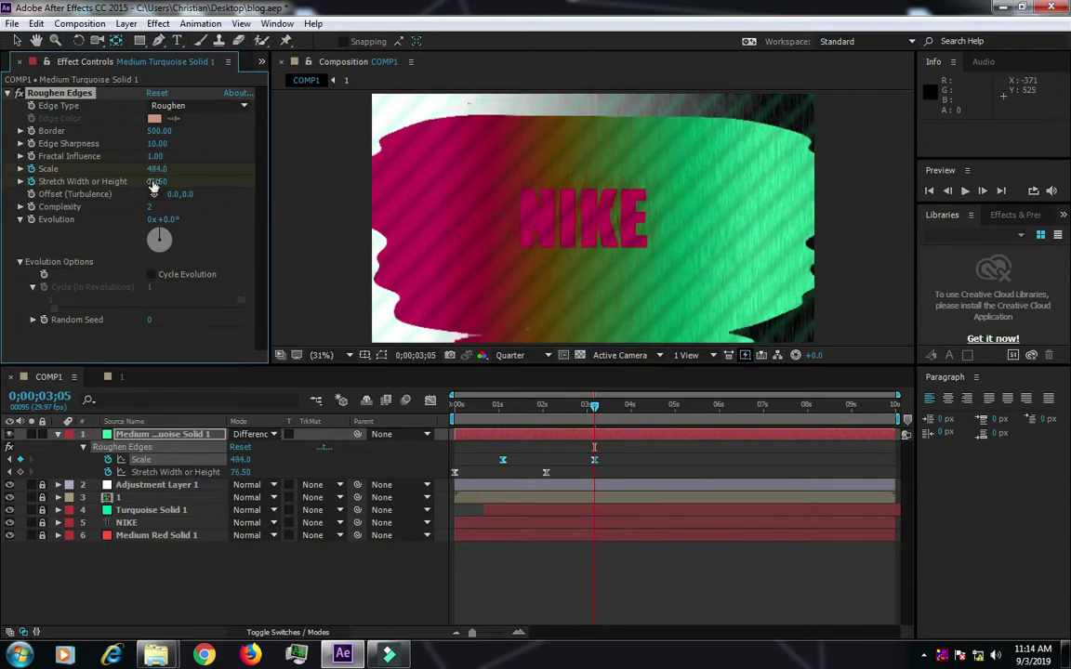
pyautogui.moveTo(160, 170); pyautogui.dragTo(4, 168)
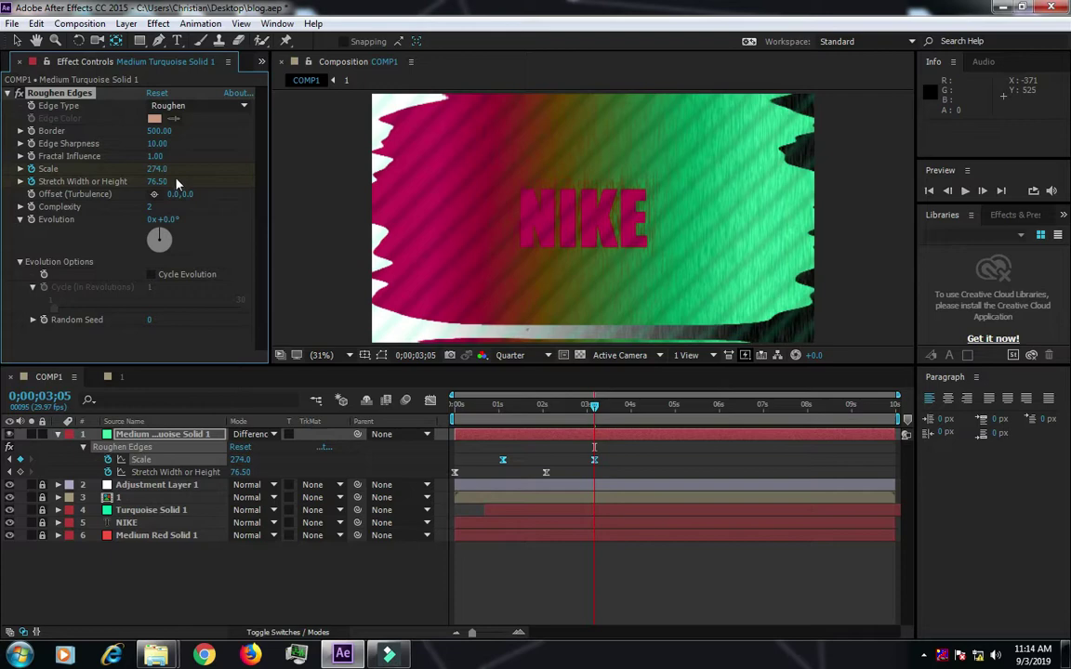
pyautogui.moveTo(160, 169); pyautogui.dragTo(5, 169)
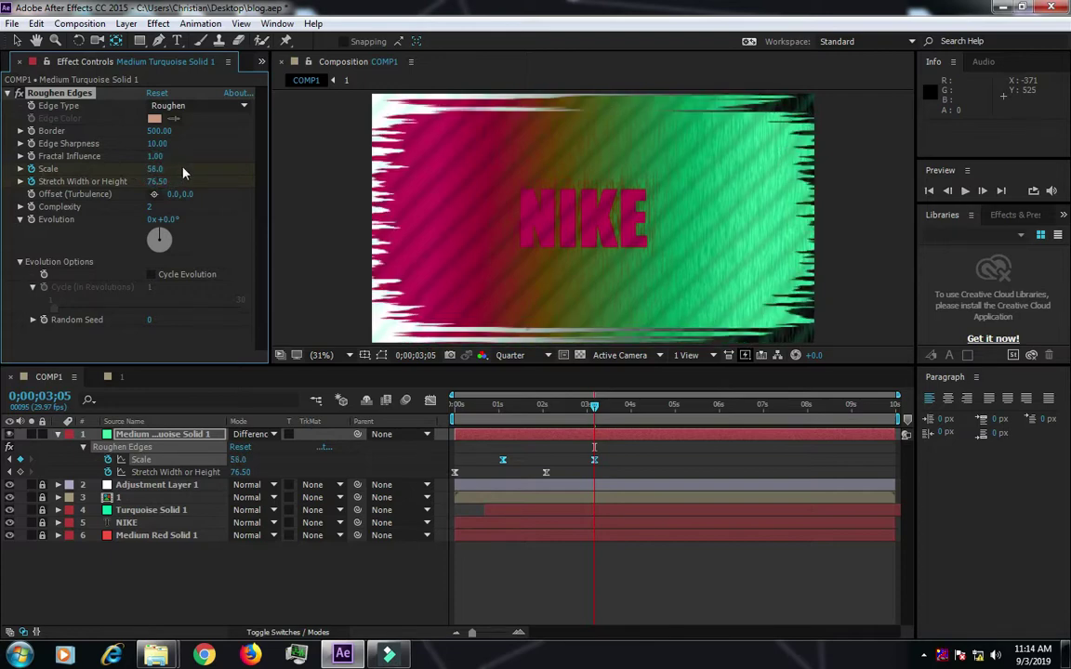
pyautogui.moveTo(154, 169); pyautogui.dragTo(6, 171)
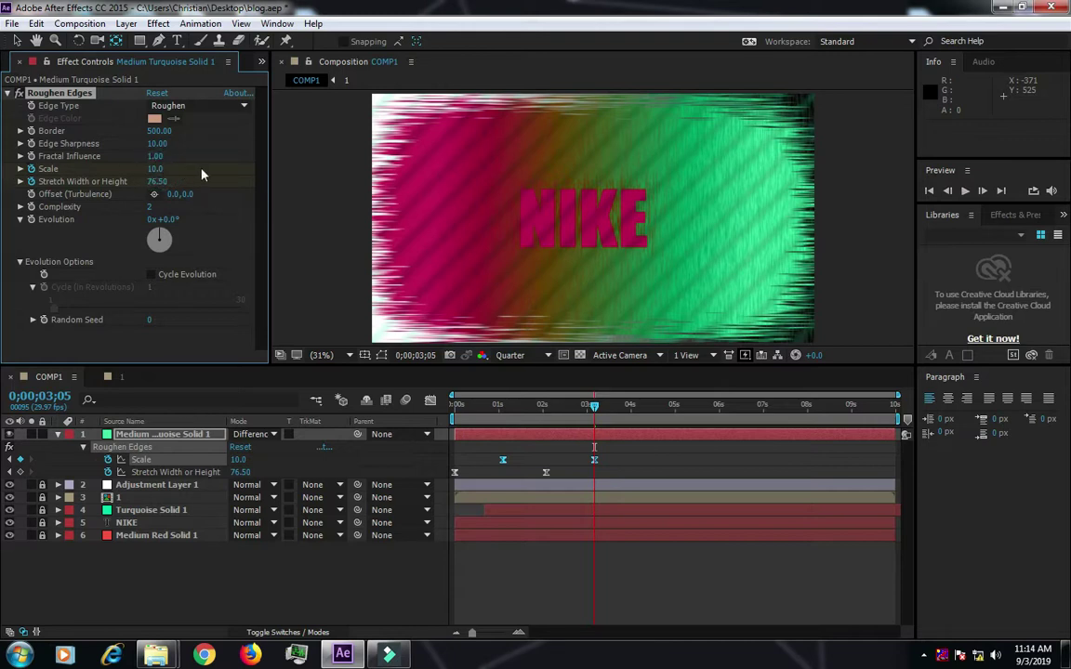
pyautogui.click(203, 174)
pyautogui.click(158, 168)
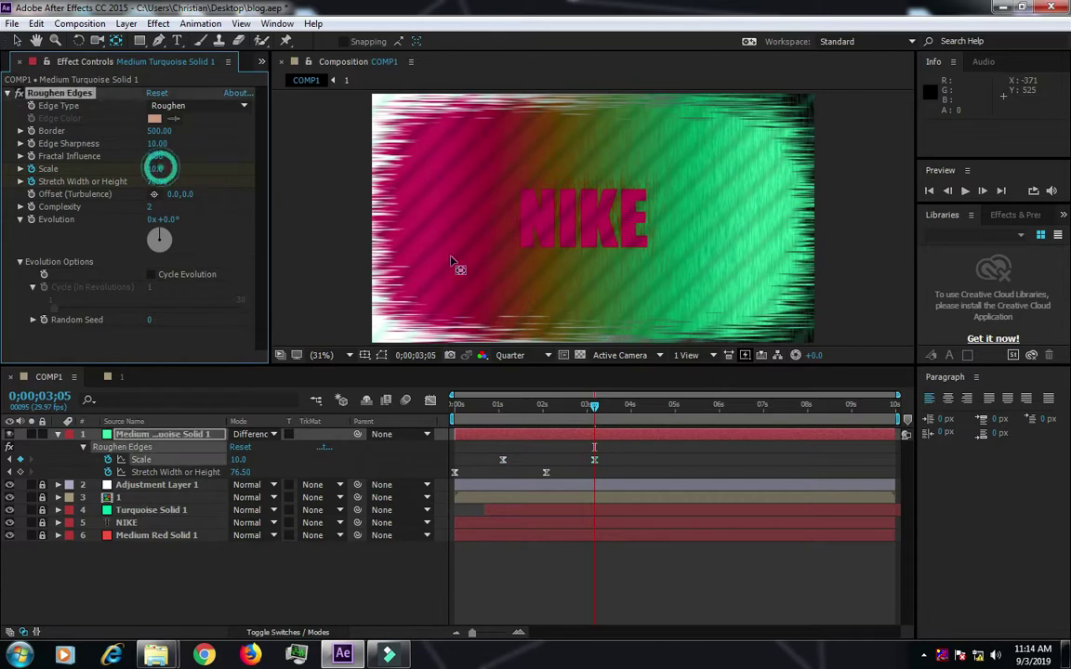
# - Preview the roughened NIKE animation and restart it from the beginning
pyautogui.click(593, 411)
pyautogui.press('space')
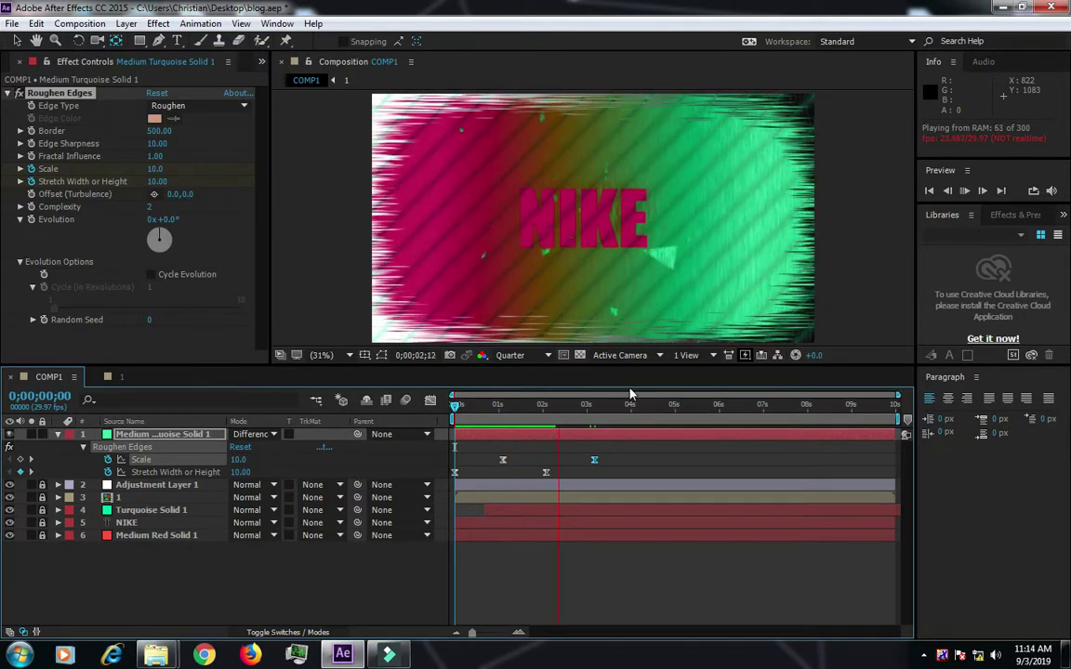
pyautogui.press('space')
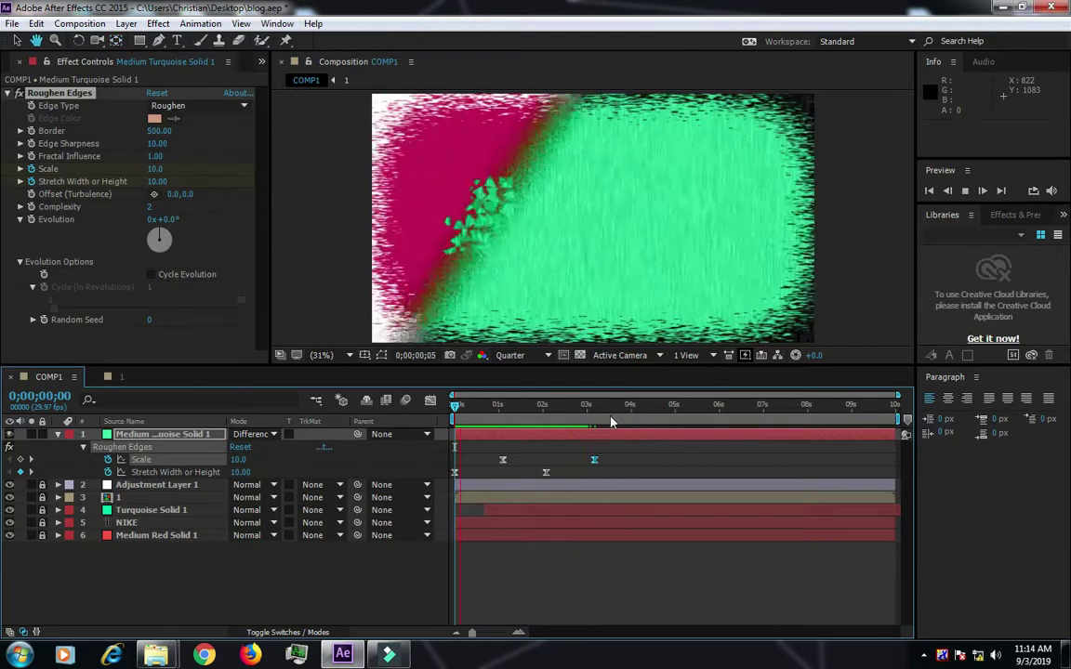
pyautogui.press('space')
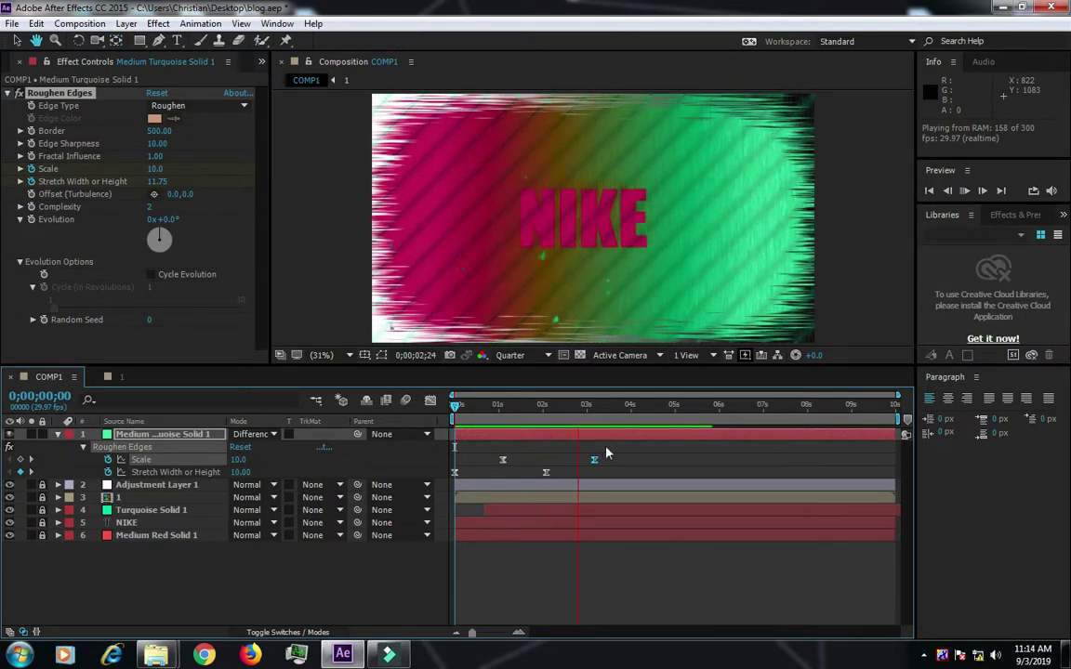
# - Raise the Scale keyframe near 3 seconds to 847
pyautogui.click(593, 419)
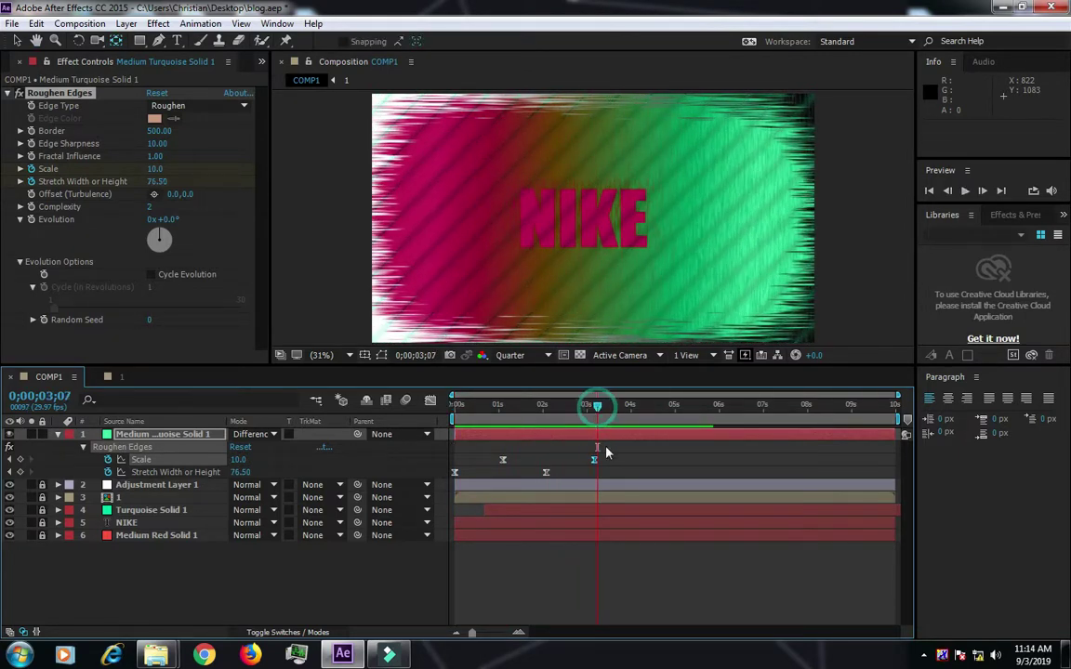
pyautogui.click(606, 448)
pyautogui.click(595, 460)
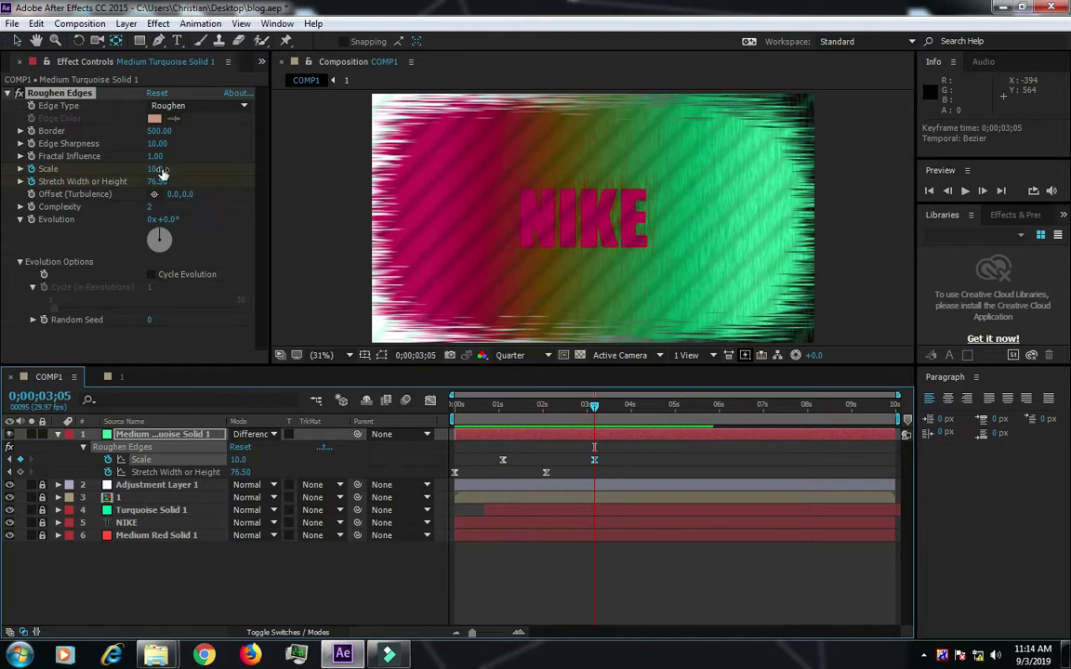
pyautogui.moveTo(153, 171); pyautogui.dragTo(158, 172)
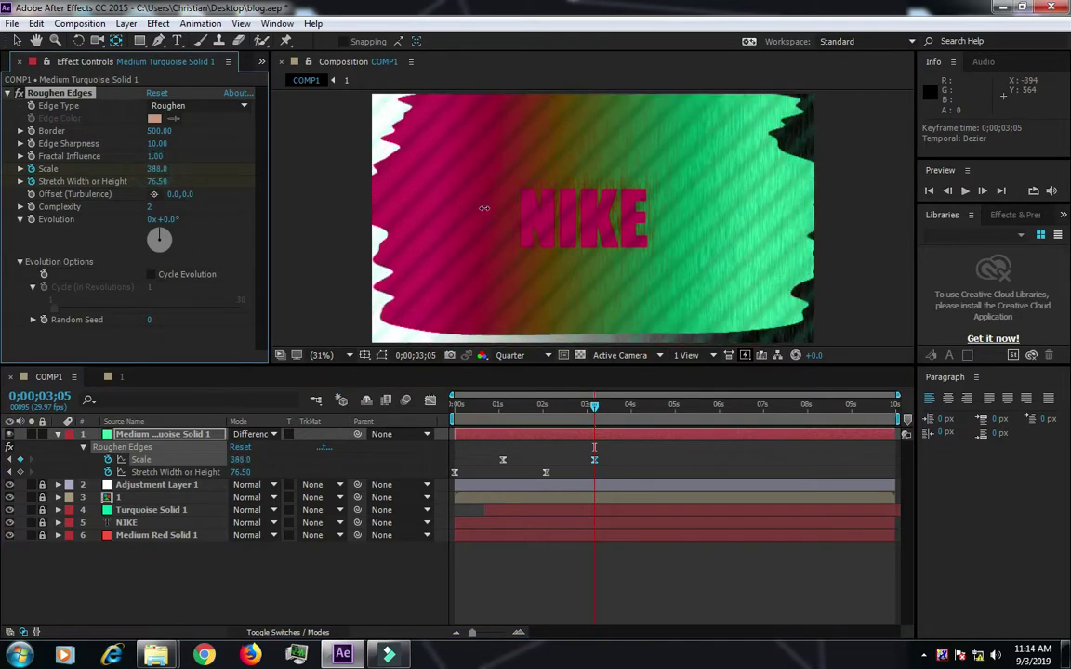
pyautogui.moveTo(579, 220)
pyautogui.mouseDown()
pyautogui.moveTo(790, 215)
pyautogui.moveTo(471, 233)
pyautogui.moveTo(723, 242)
pyautogui.mouseUp()
# - Paste the 1-second Scale keyframe of 10 at 4 seconds and preview
pyautogui.moveTo(599, 406); pyautogui.dragTo(630, 411)
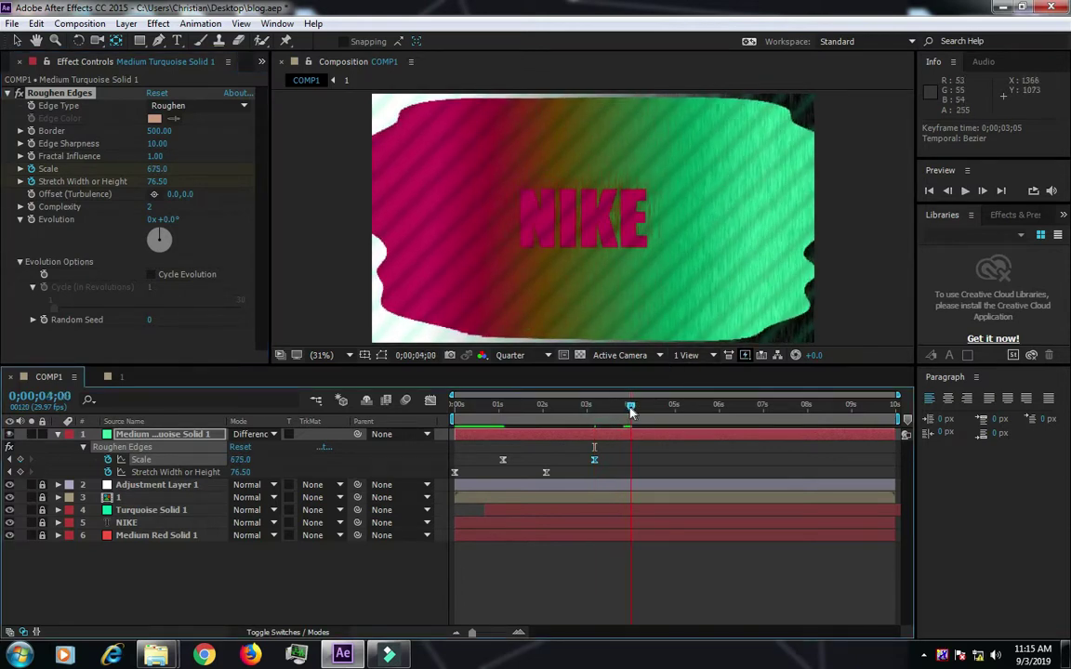
pyautogui.click(502, 459)
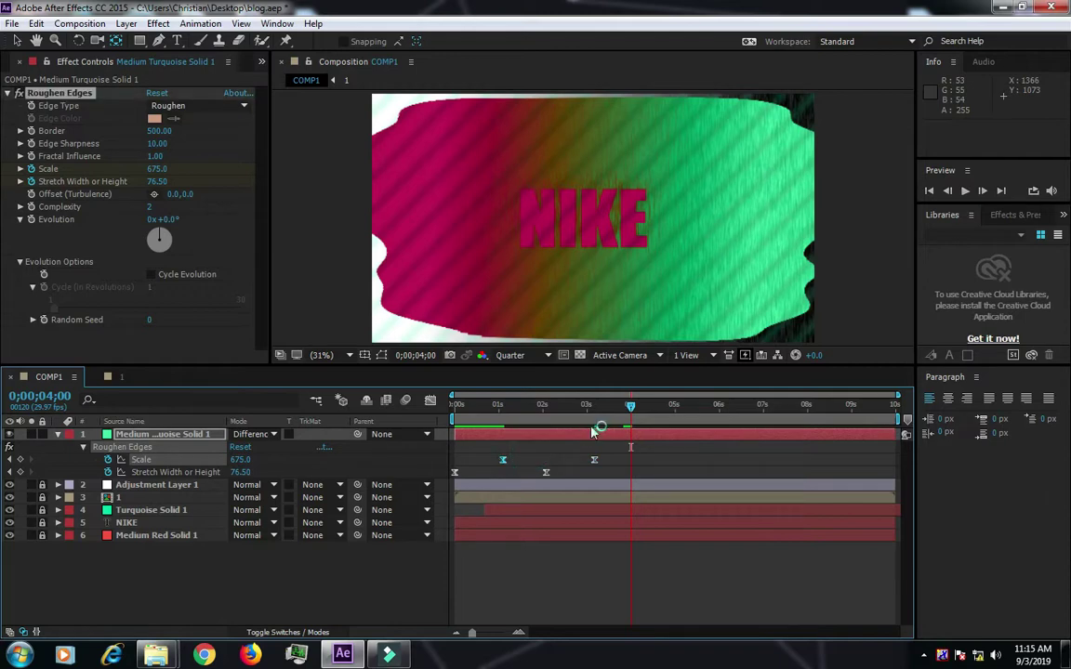
pyautogui.hotkey('ctrl', 'v')
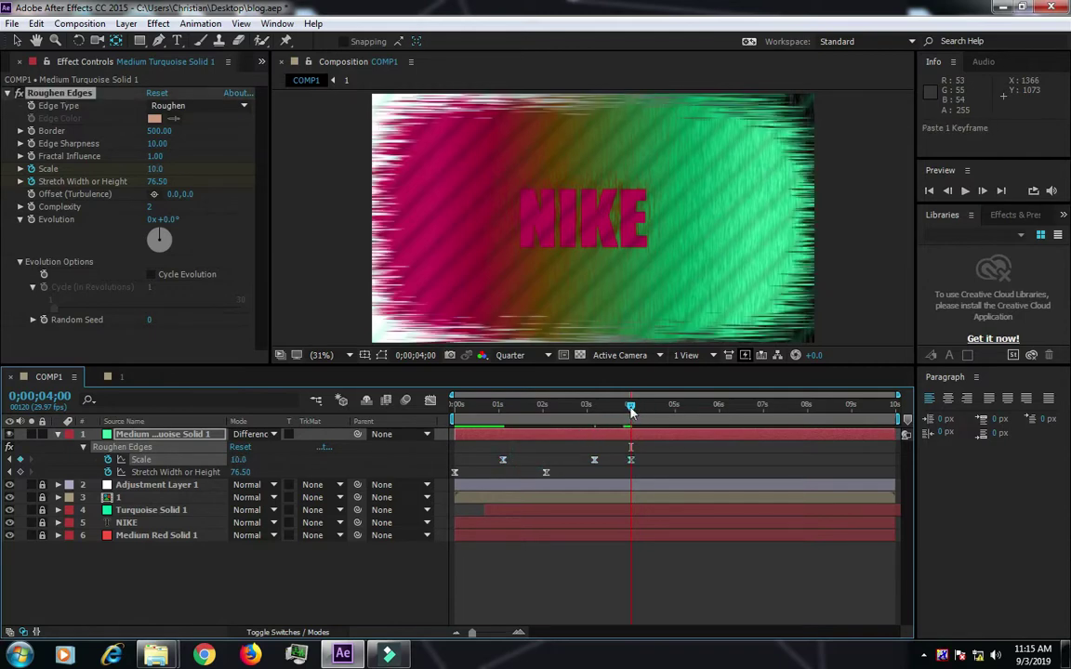
pyautogui.press('space')
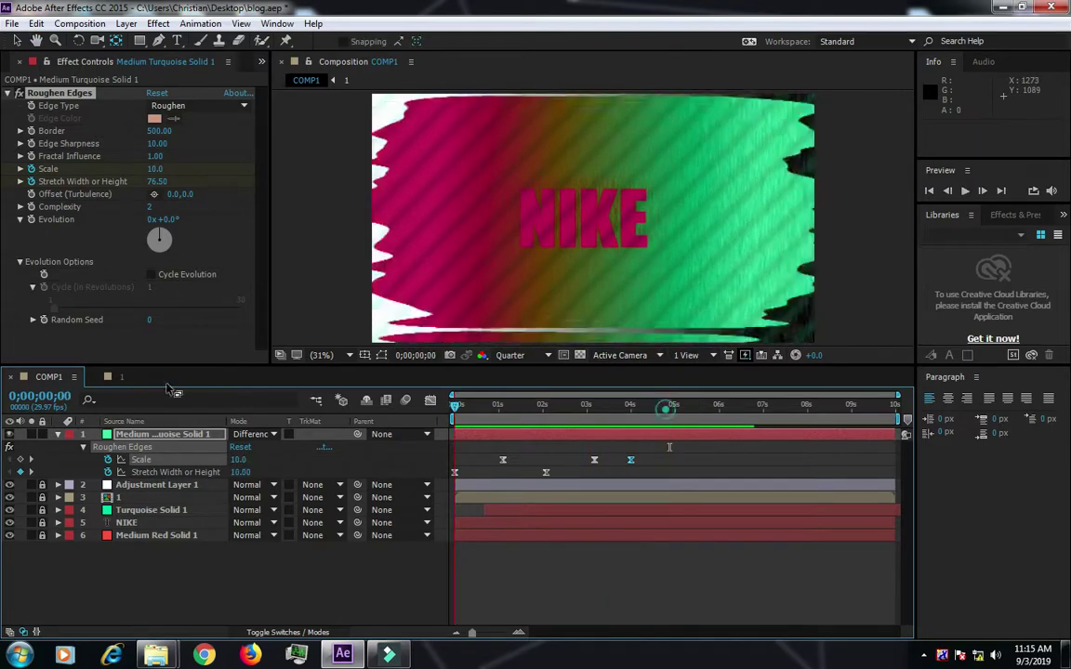
# - Replay the preview from frame 0, then collapse and deselect the turquoise solid
pyautogui.click(675, 406)
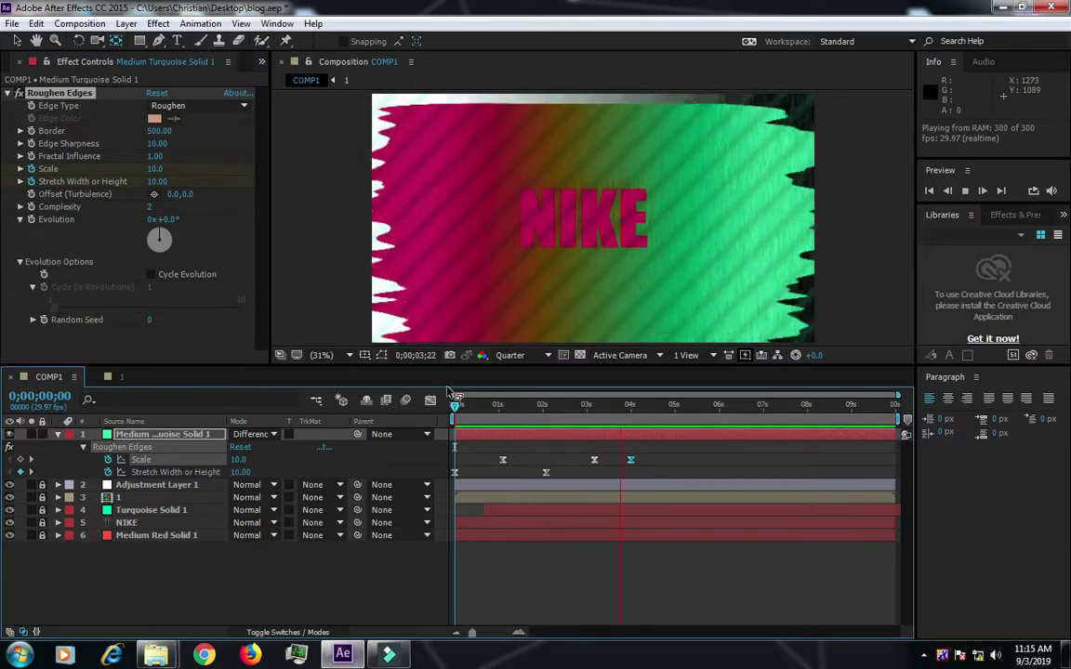
pyautogui.press('space')
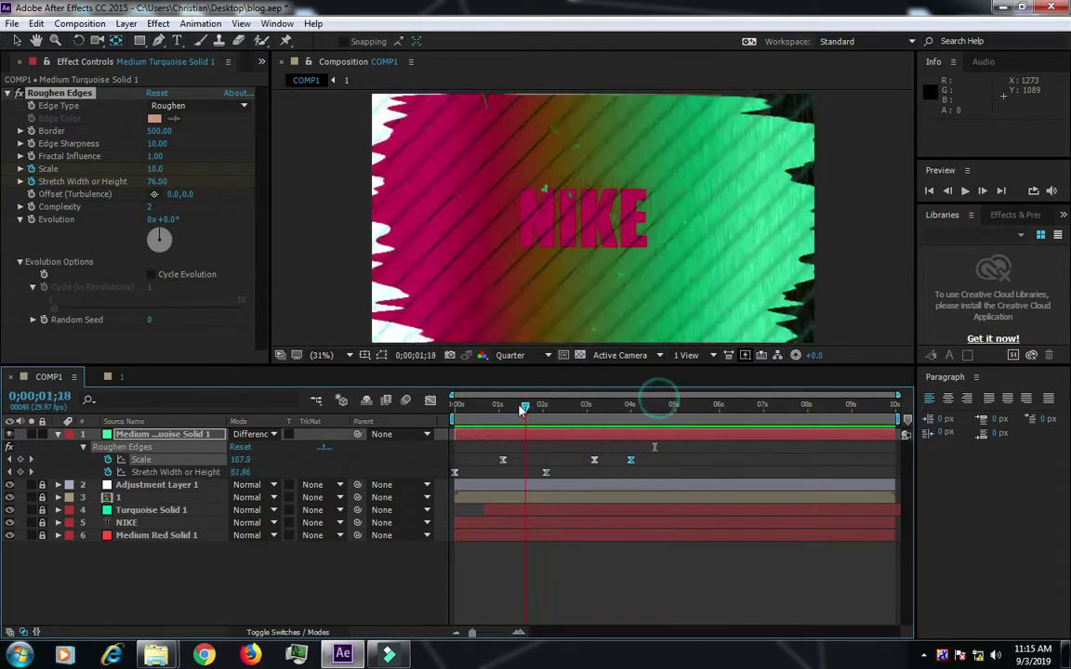
pyautogui.moveTo(659, 406); pyautogui.dragTo(376, 409)
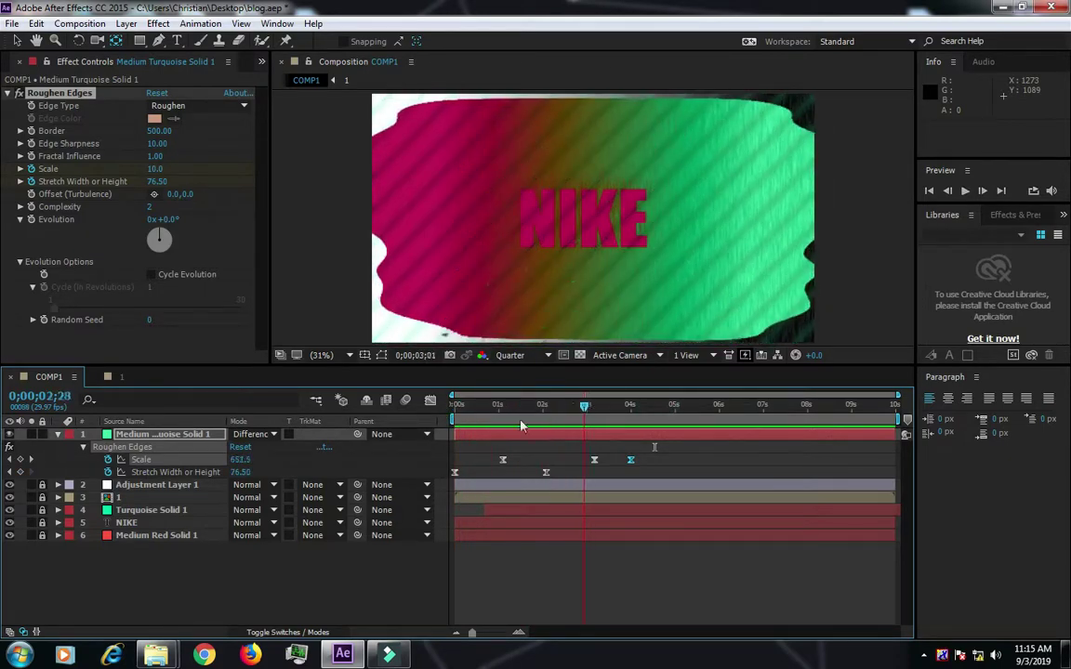
pyautogui.press('space')
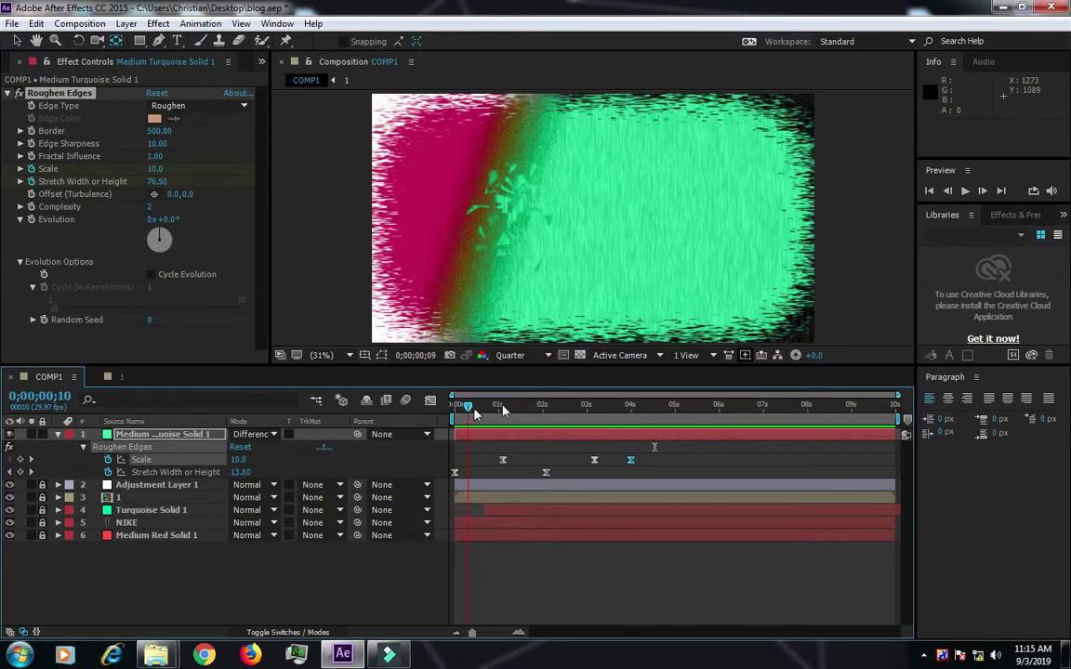
pyautogui.click(57, 434)
pyautogui.click(168, 553)
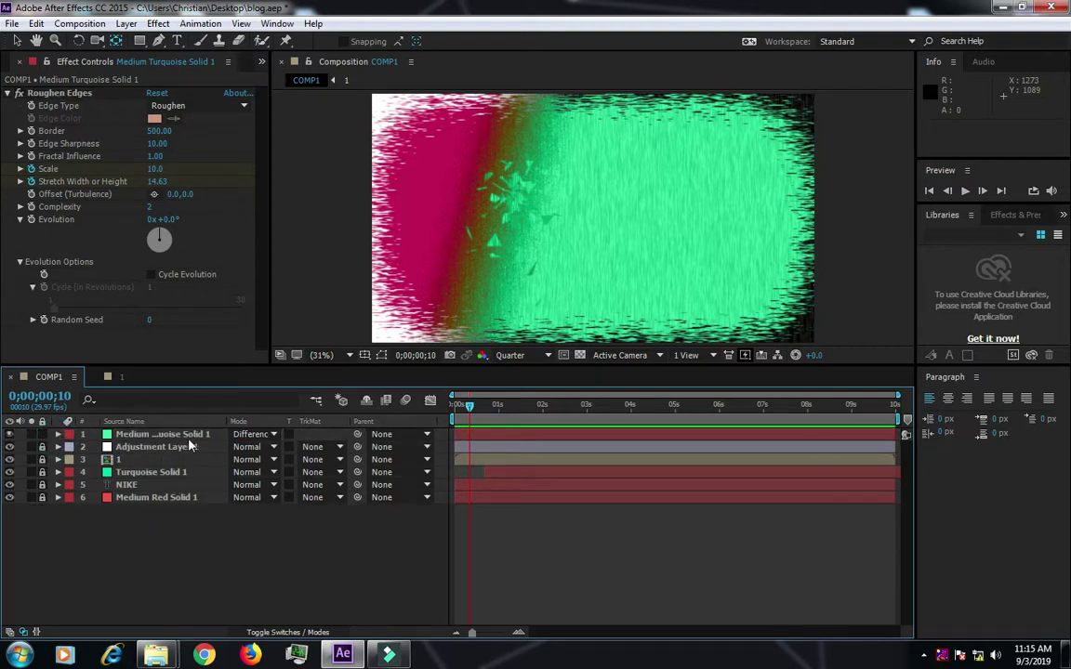
# - Unlock Adjustment Layer 1 and set its track matte to Medium Turquoise Solid 1's alpha
pyautogui.rightClick(155, 597)
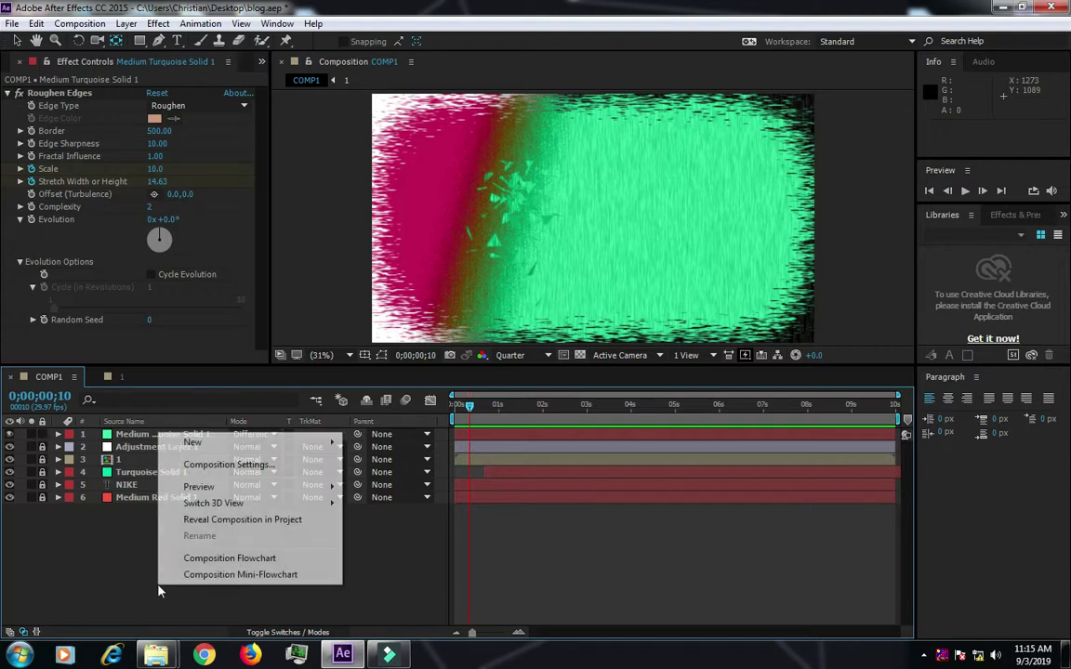
pyautogui.click(114, 561)
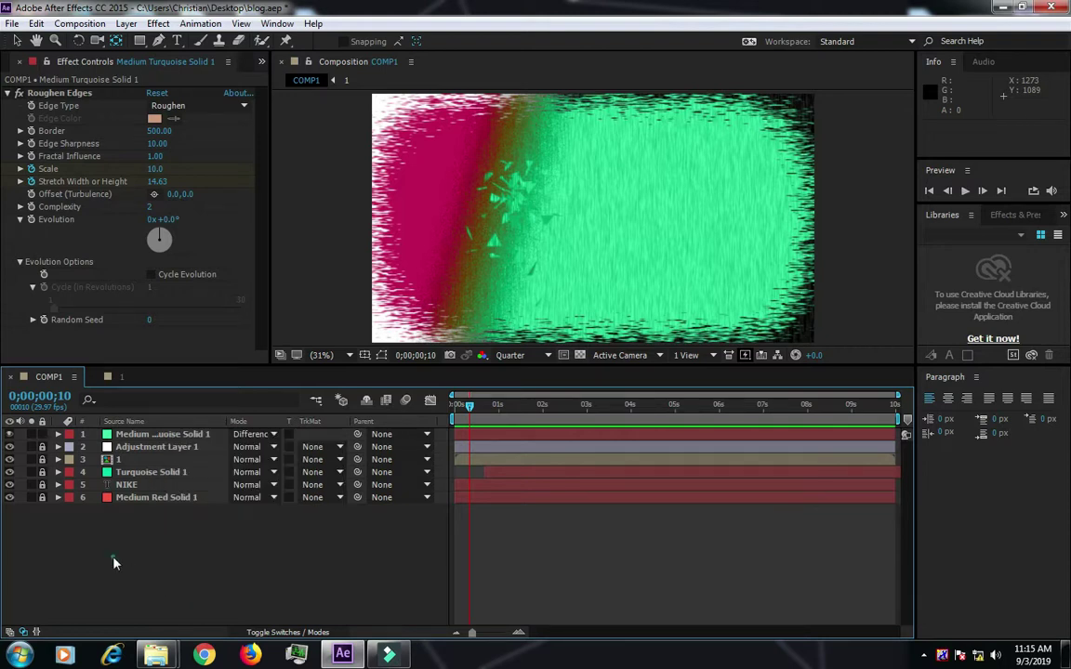
pyautogui.click(42, 447)
pyautogui.click(176, 447)
pyautogui.click(263, 447)
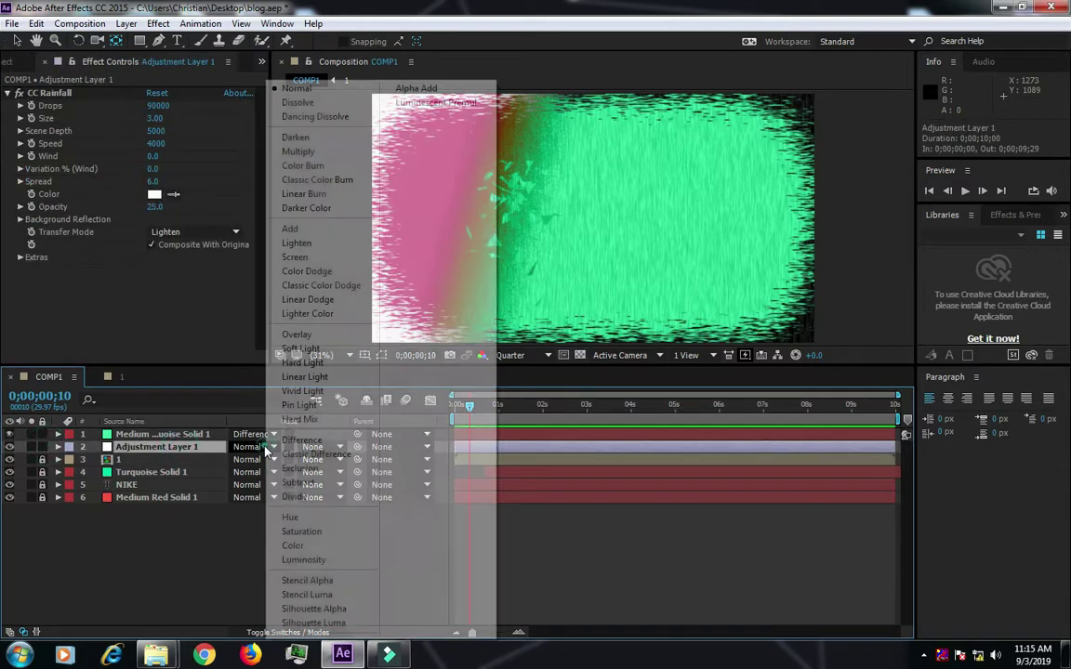
pyautogui.click(189, 539)
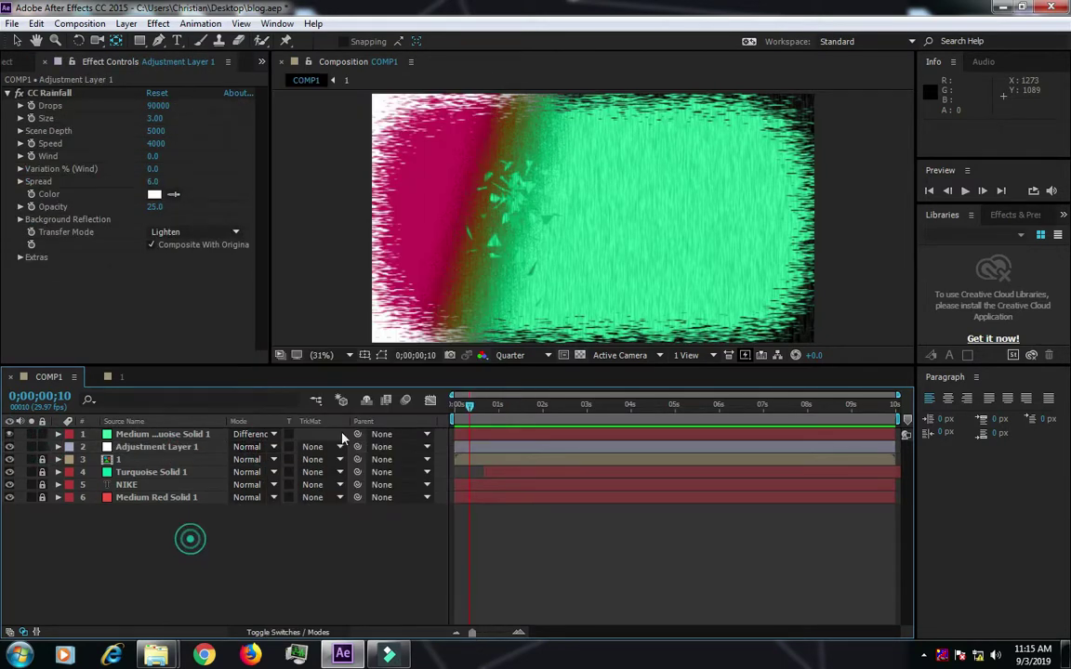
pyautogui.click(336, 448)
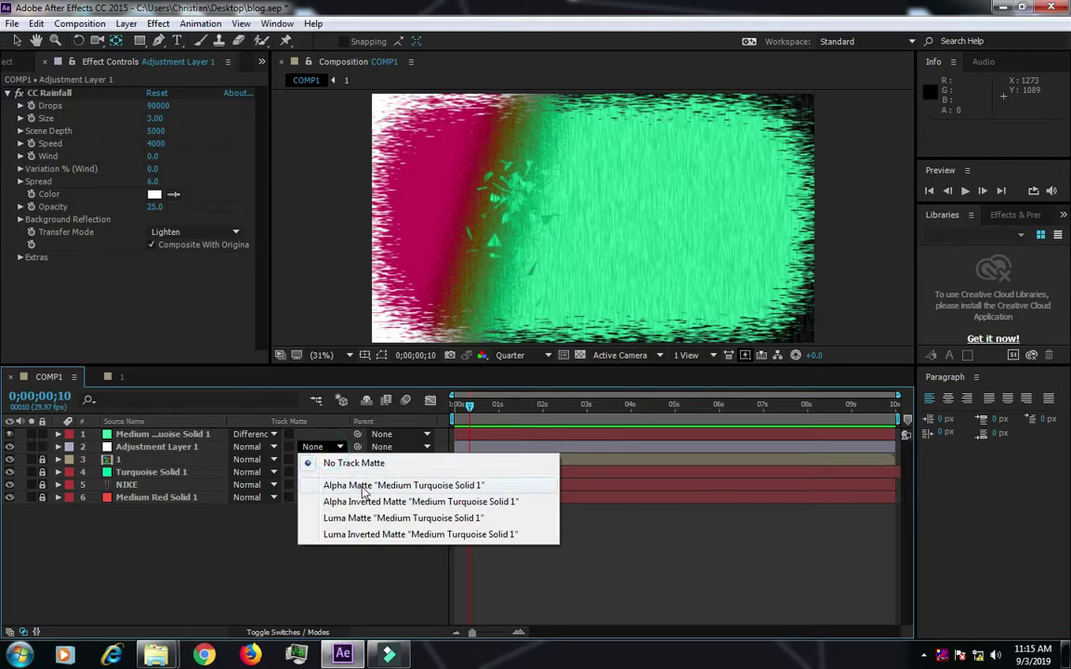
pyautogui.click(360, 486)
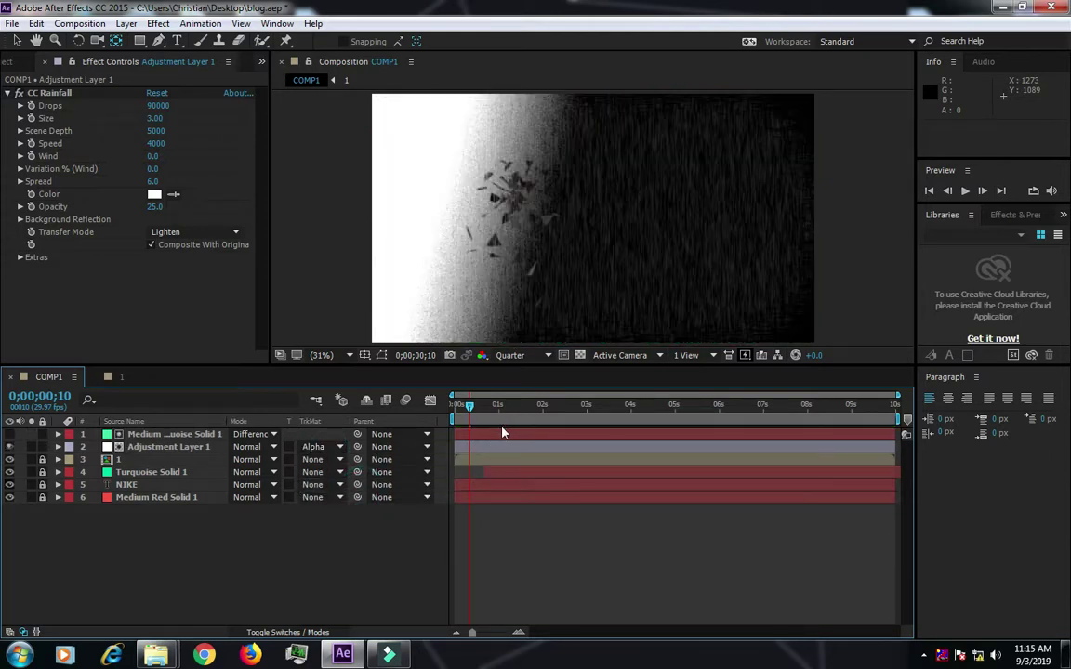
# - Preview the matted animation twice and return to the first frame
pyautogui.click(474, 406)
pyautogui.press('space')
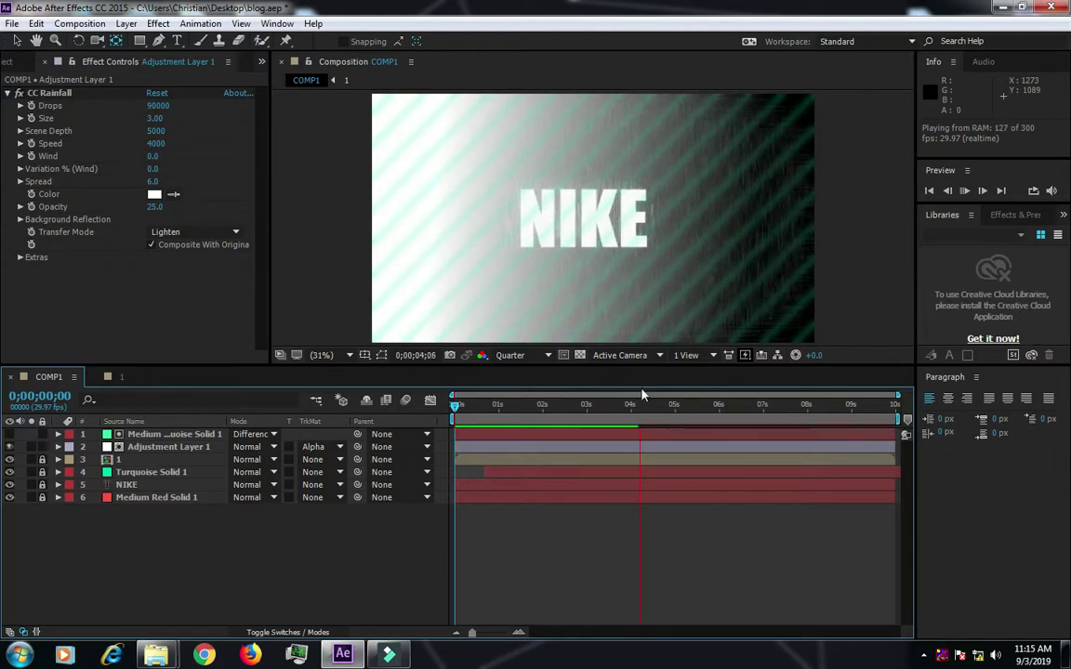
pyautogui.press('space')
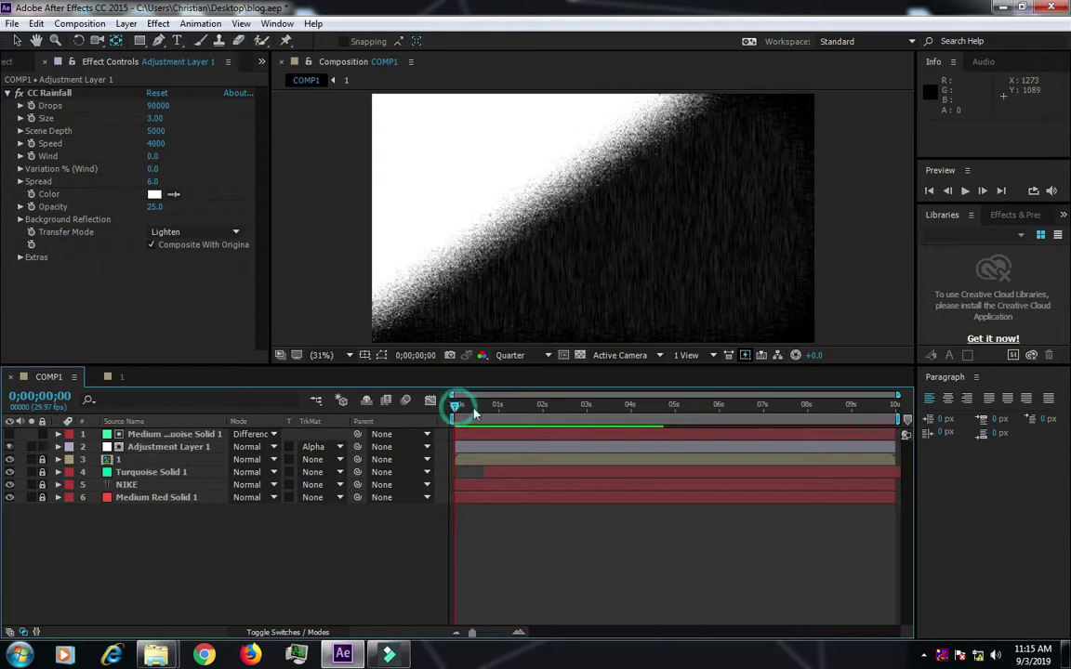
pyautogui.press('space')
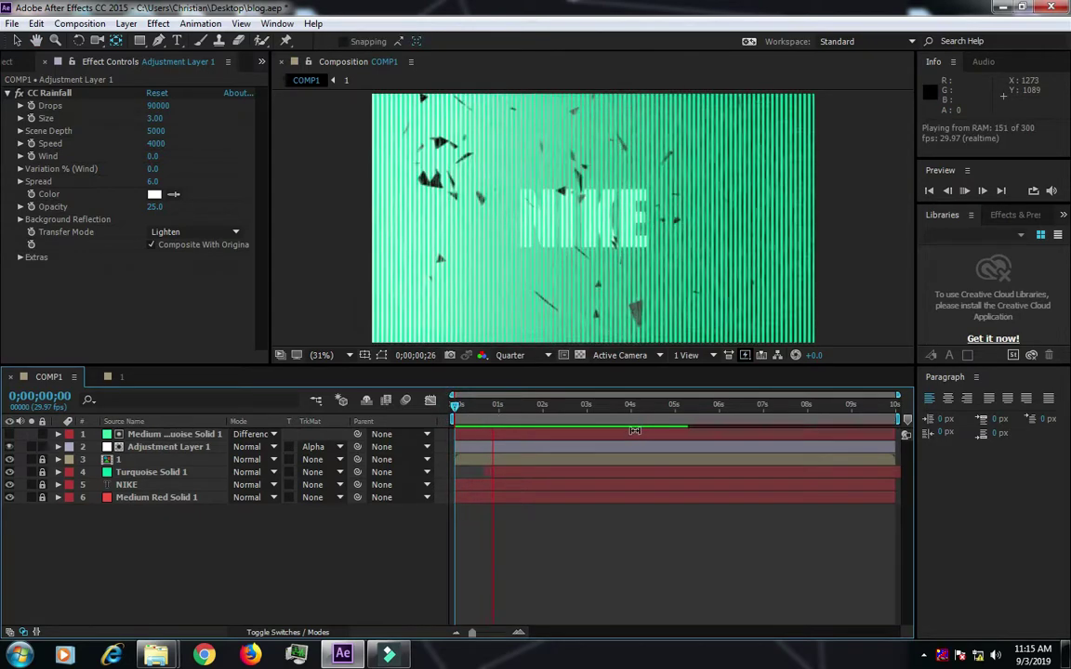
pyautogui.click(513, 410)
pyautogui.moveTo(513, 410); pyautogui.dragTo(454, 410)
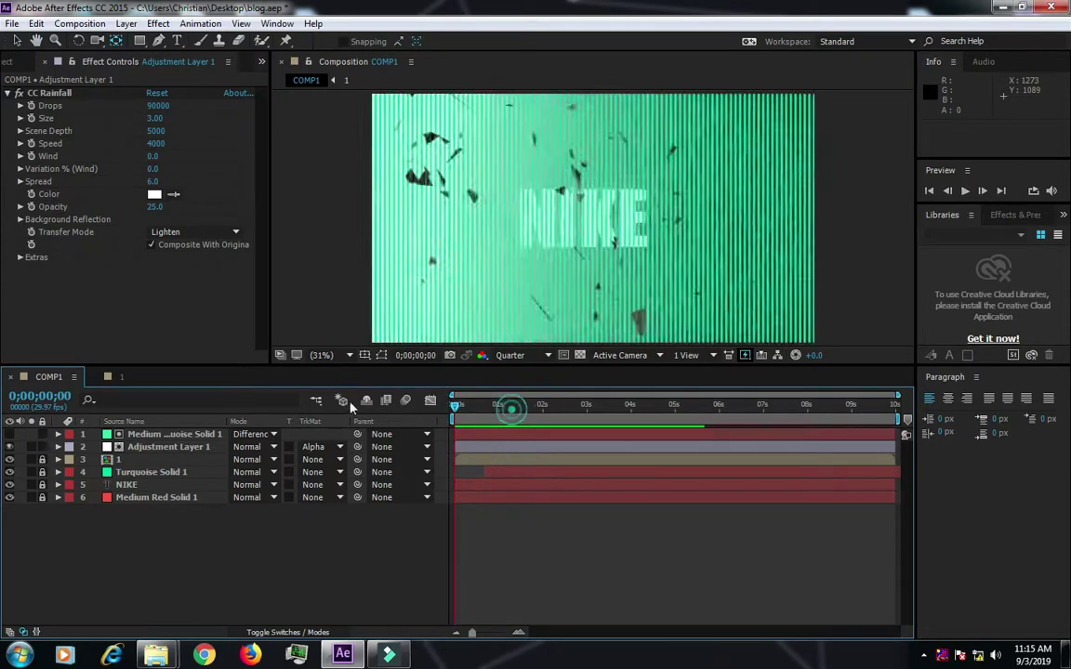
# - Set the turquoise solid to Normal blending, preview, and reveal its keyframed properties
pyautogui.click(249, 434)
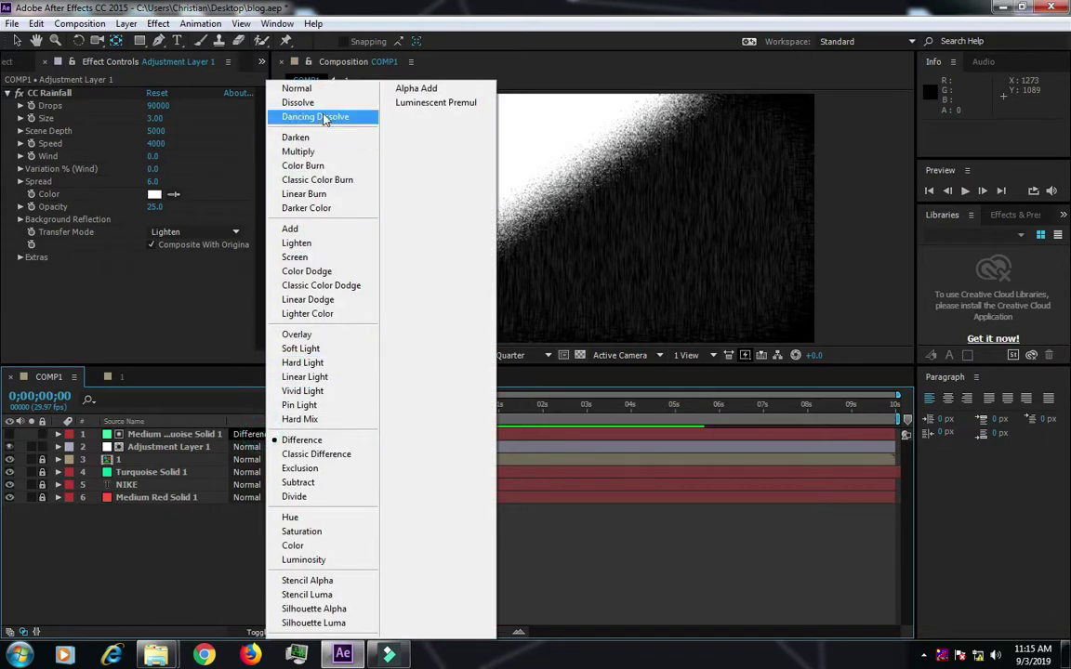
pyautogui.click(323, 97)
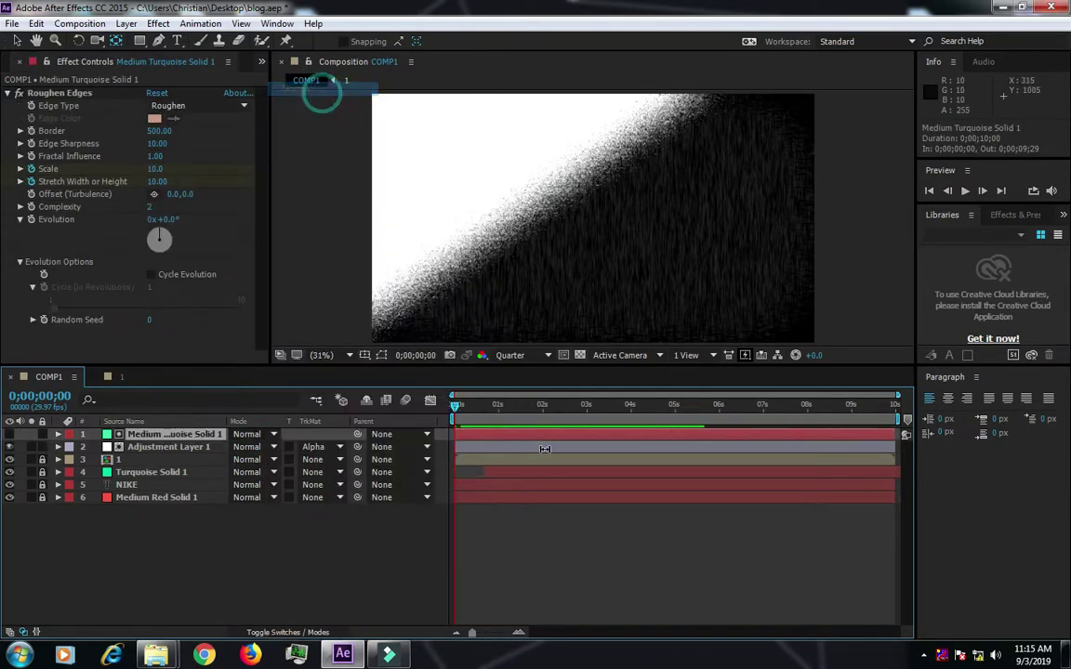
pyautogui.press('space')
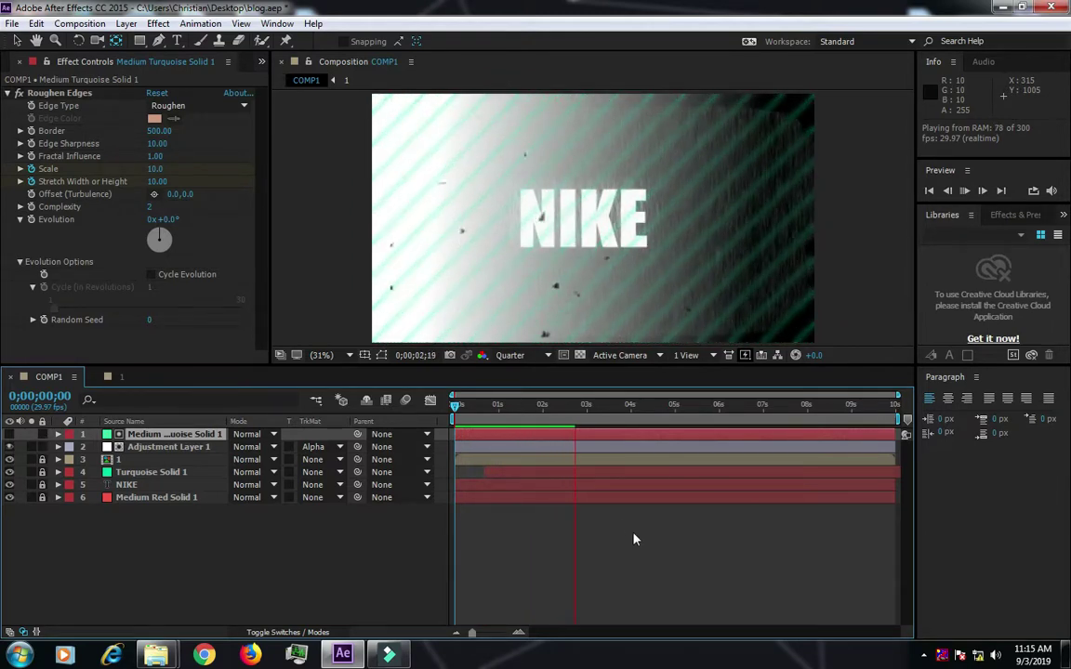
pyautogui.click(637, 406)
pyautogui.moveTo(637, 409); pyautogui.dragTo(325, 577)
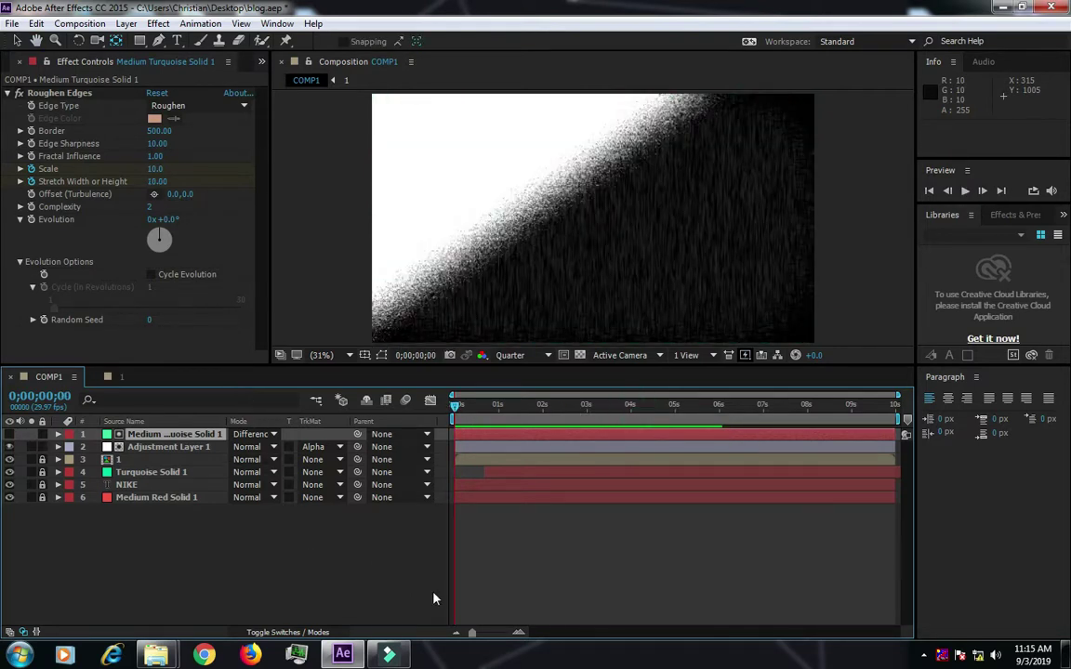
pyautogui.press('u')
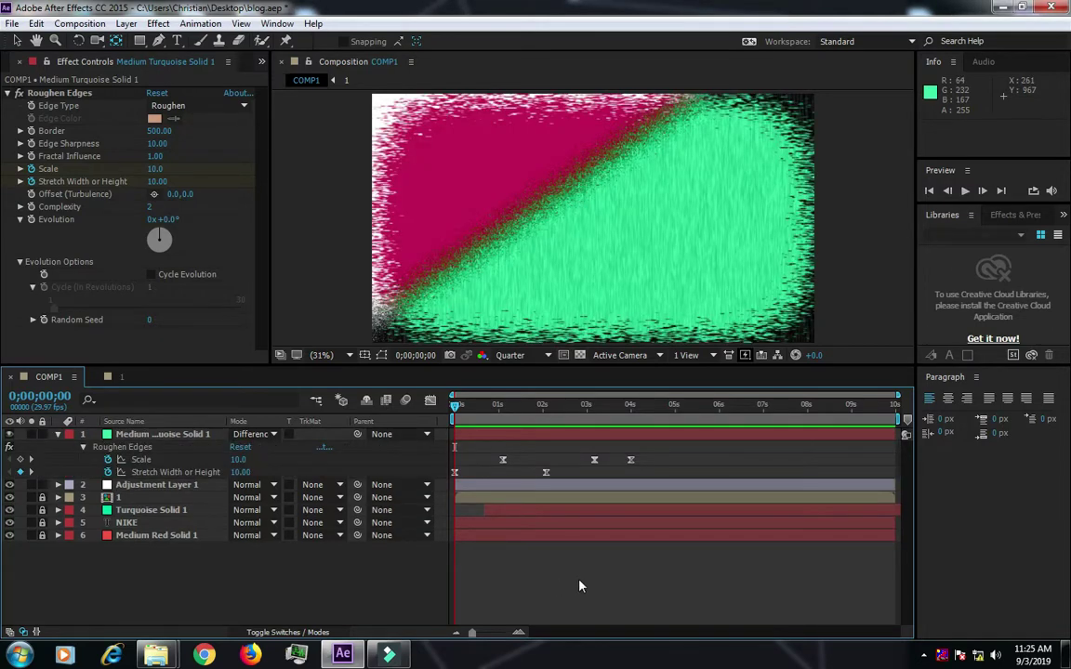
# - Switch the turquoise solid's blend mode to Dissolve, then to Color Burn
pyautogui.click(578, 584)
pyautogui.click(253, 434)
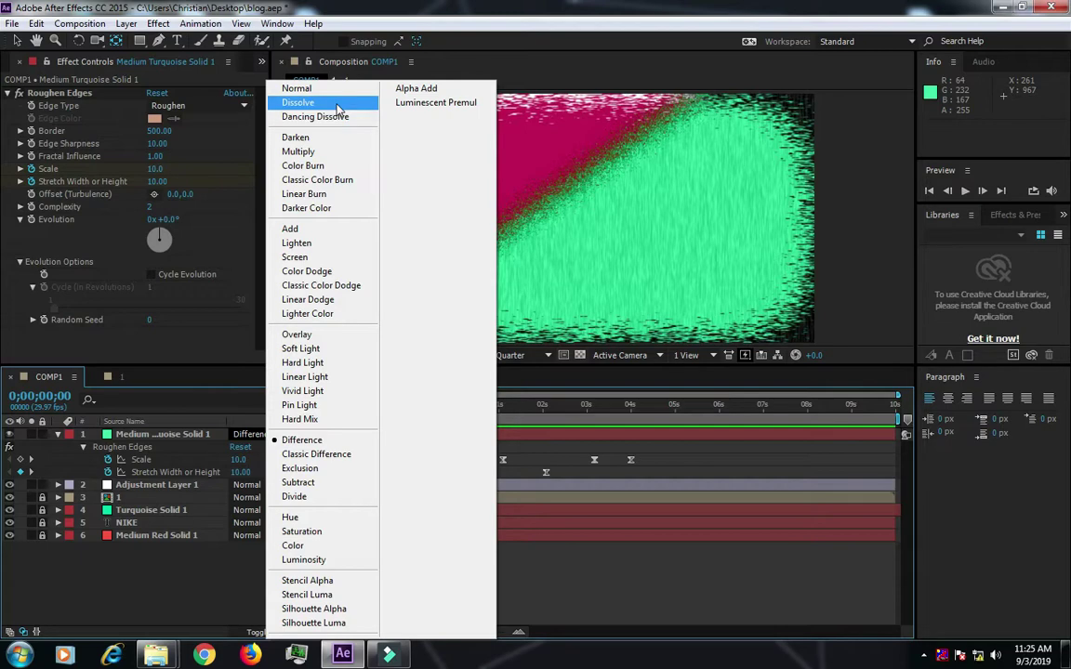
pyautogui.click(334, 102)
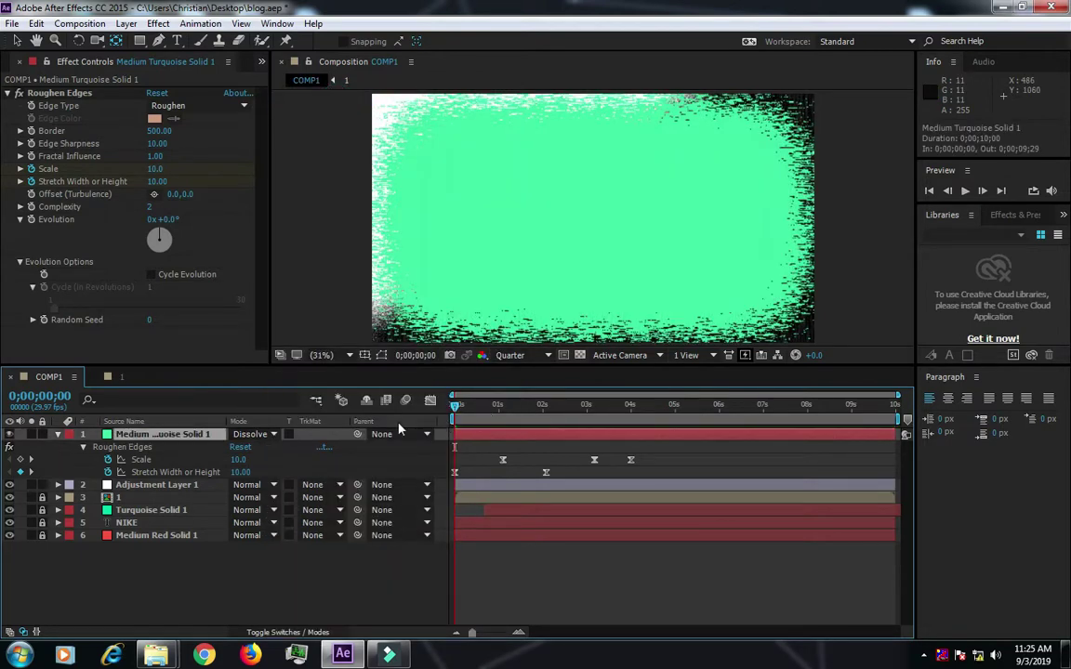
pyautogui.click(267, 435)
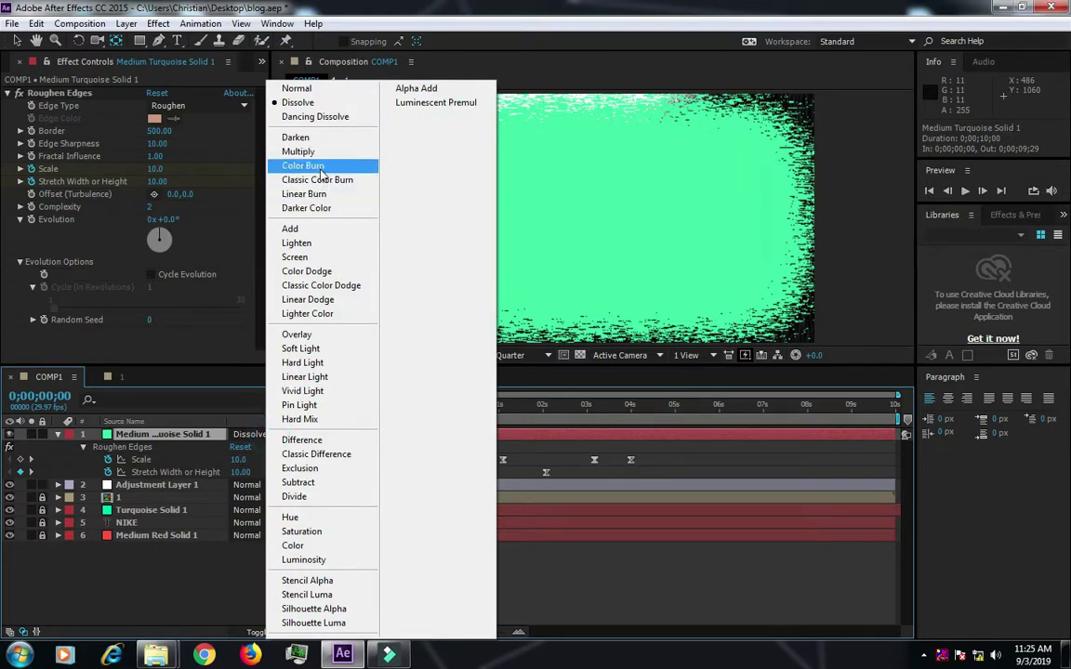
pyautogui.click(302, 165)
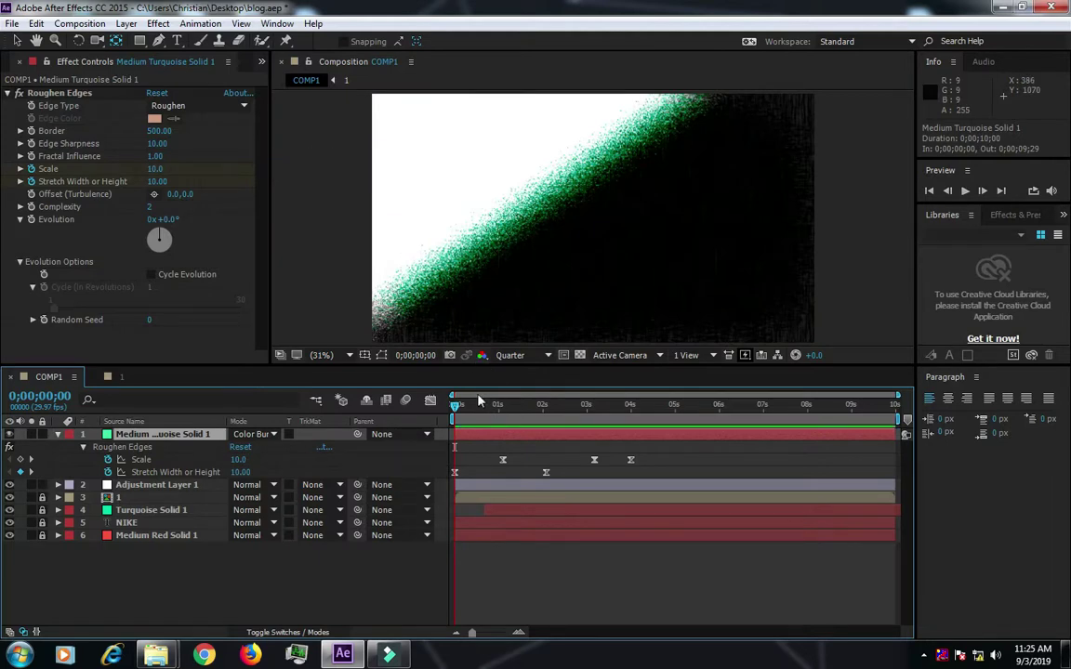
# - Preview the animation, park at 0;00;02;11, and collapse and deselect the layers
pyautogui.press('space')
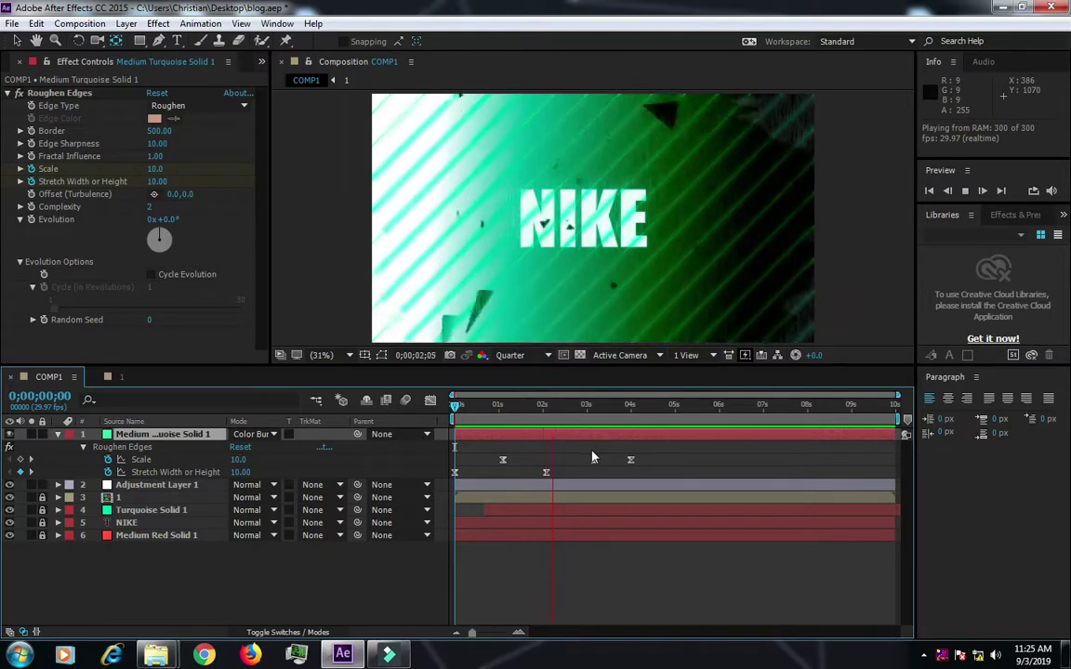
pyautogui.moveTo(545, 406); pyautogui.dragTo(572, 421)
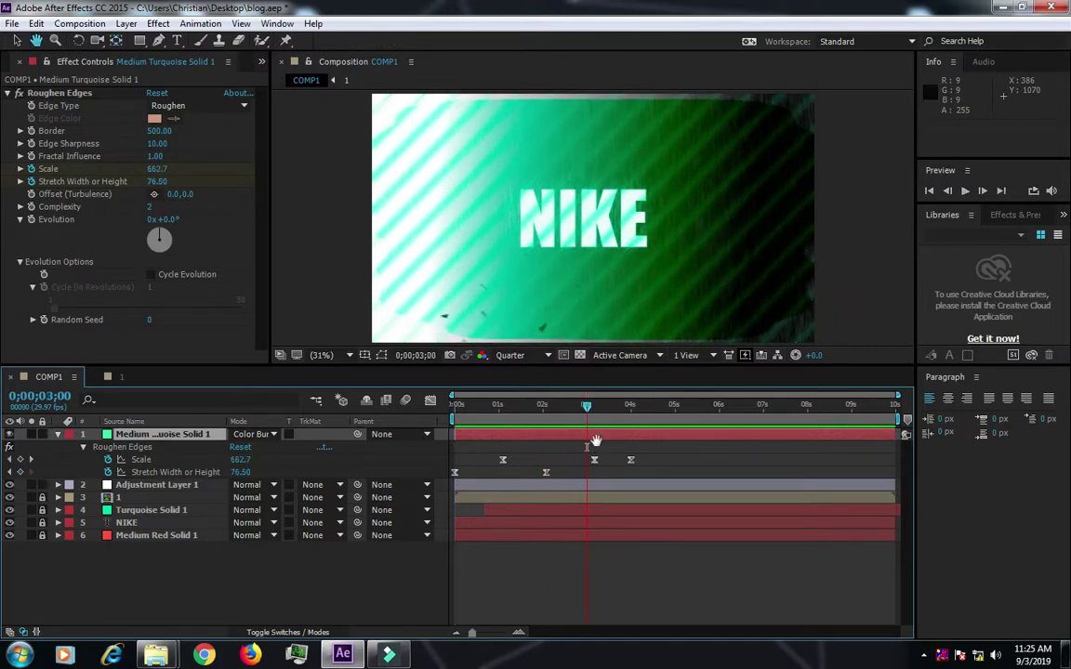
pyautogui.moveTo(583, 406); pyautogui.dragTo(558, 406)
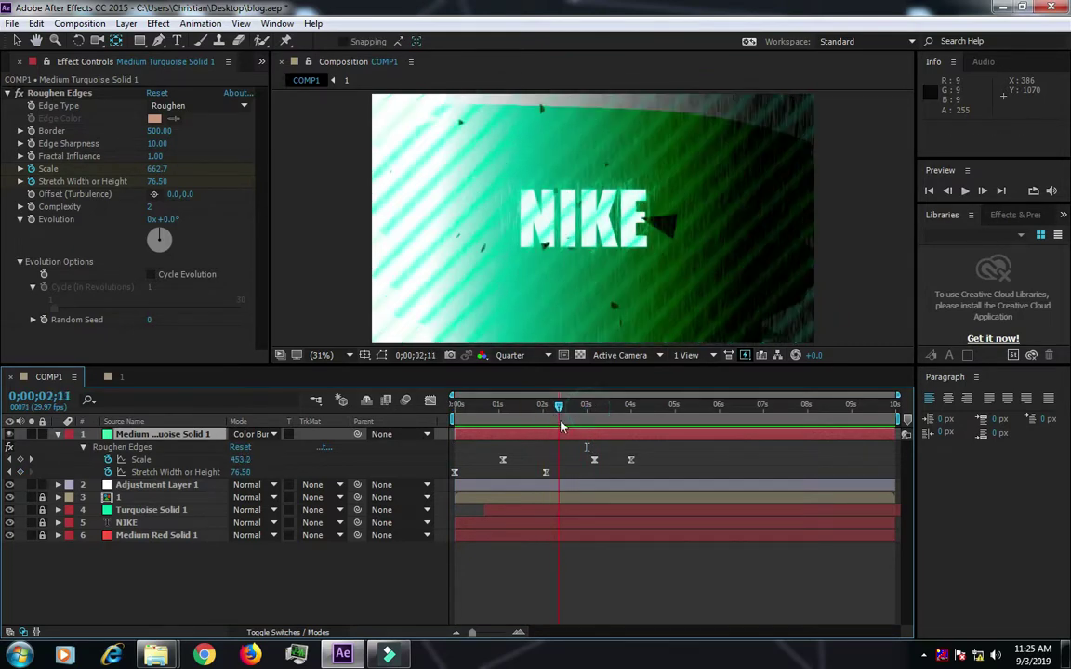
pyautogui.hotkey('ctrl', 'shift', 'Down')
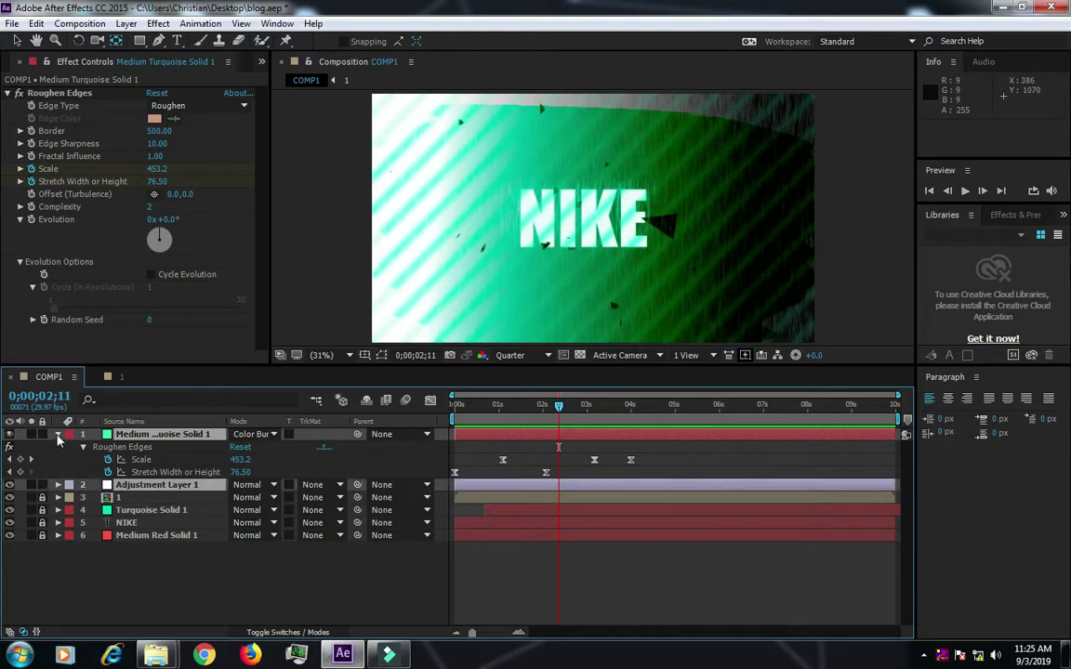
pyautogui.click(58, 434)
pyautogui.click(159, 566)
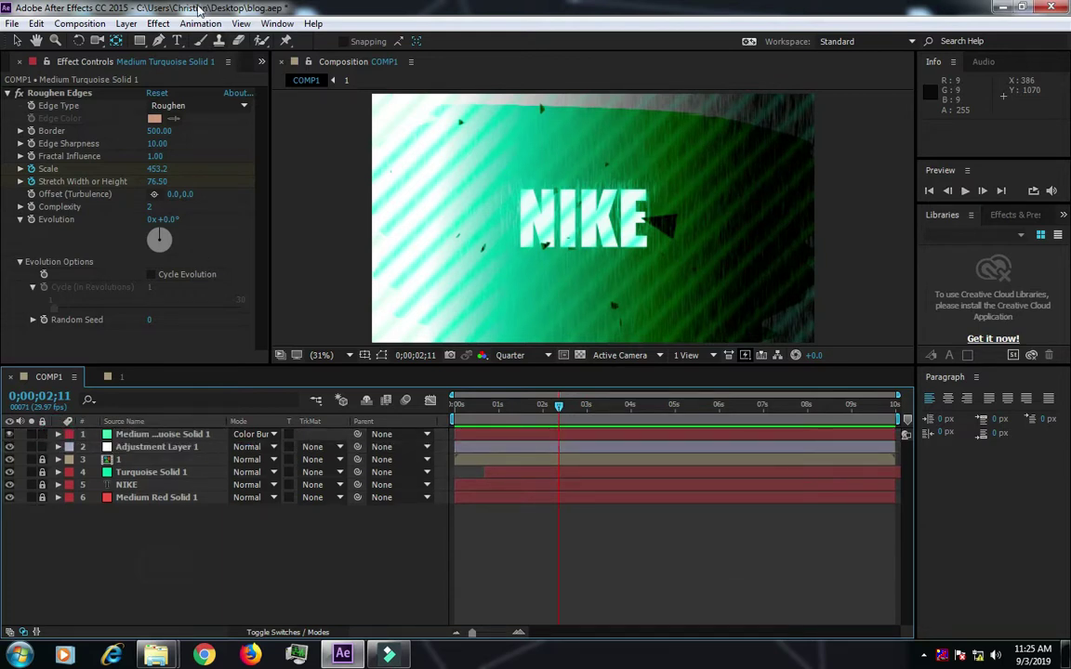
# - Draw a thin rectangle above NIKE and fill it yellow-green #A2BD25
pyautogui.click(140, 41)
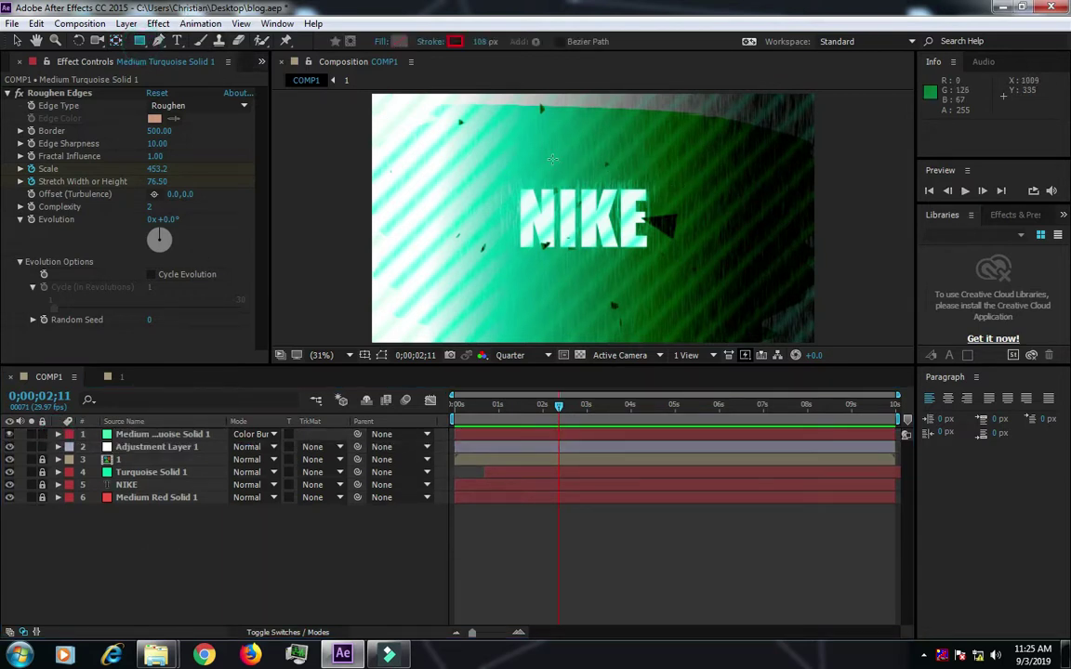
pyautogui.moveTo(548, 159)
pyautogui.mouseDown()
pyautogui.moveTo(639, 178)
pyautogui.moveTo(637, 163)
pyautogui.mouseUp()
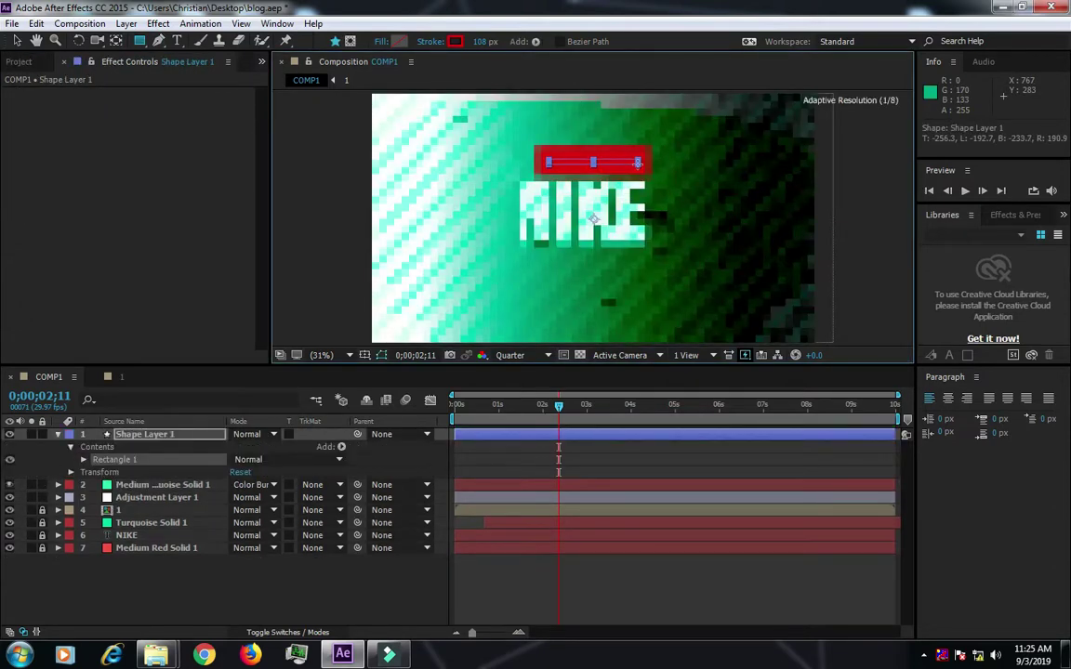
pyautogui.click(398, 42)
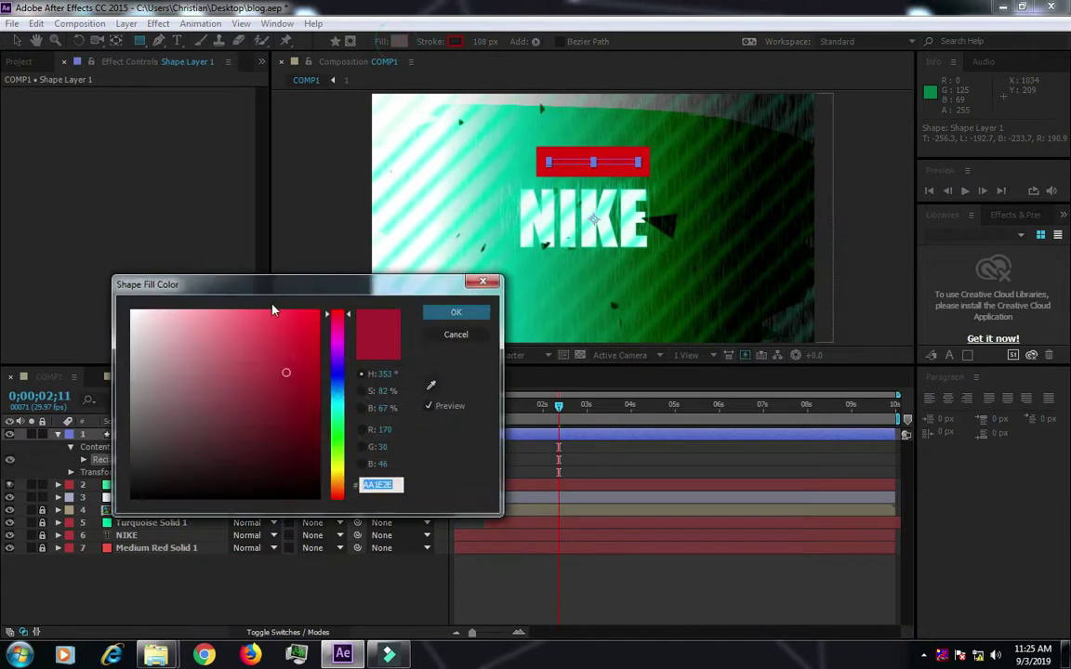
pyautogui.click(336, 413)
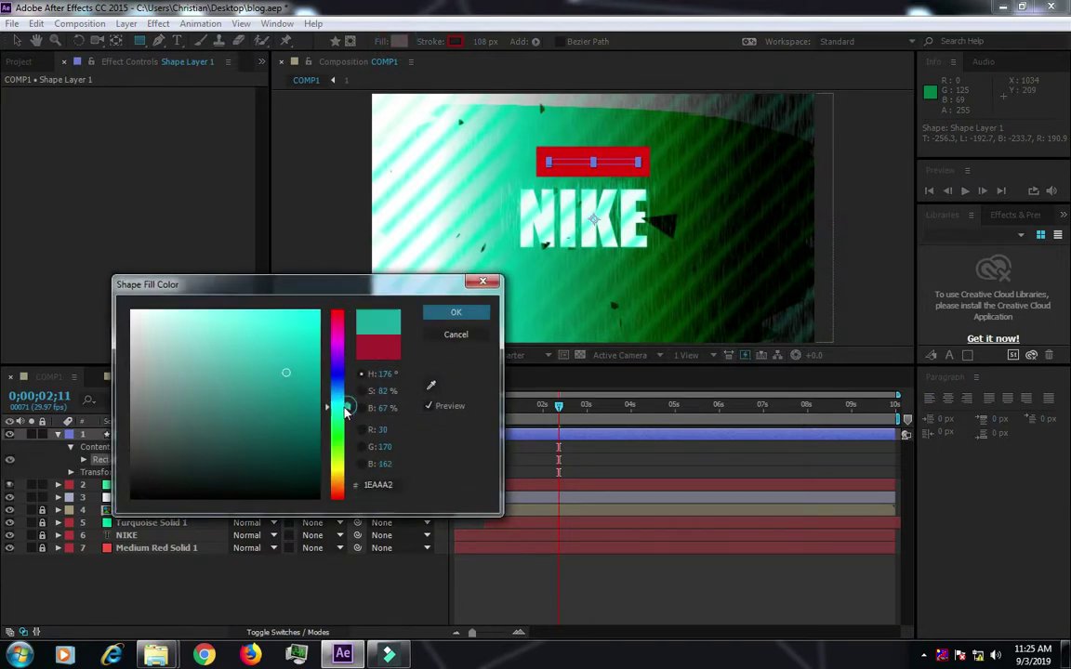
pyautogui.moveTo(311, 419); pyautogui.dragTo(300, 497)
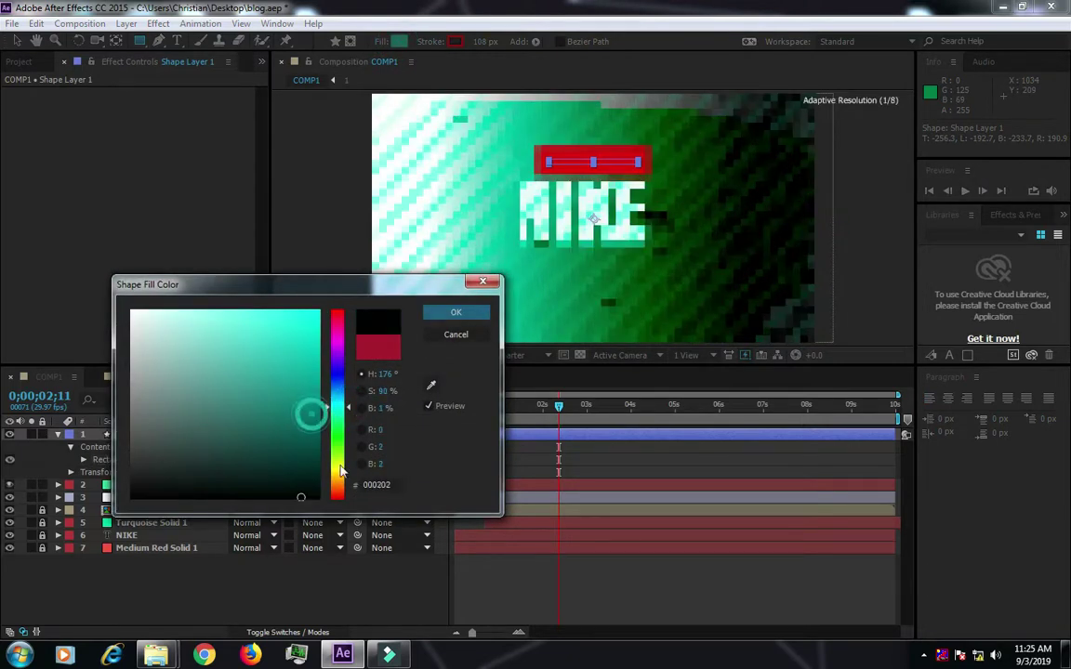
pyautogui.click(344, 460)
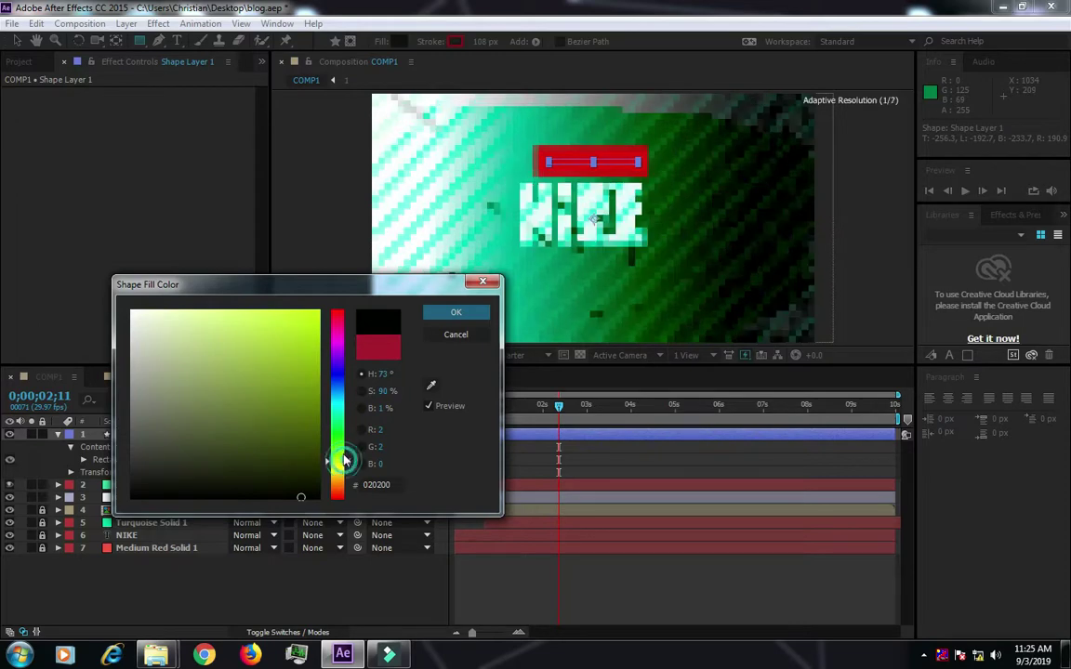
pyautogui.click(283, 360)
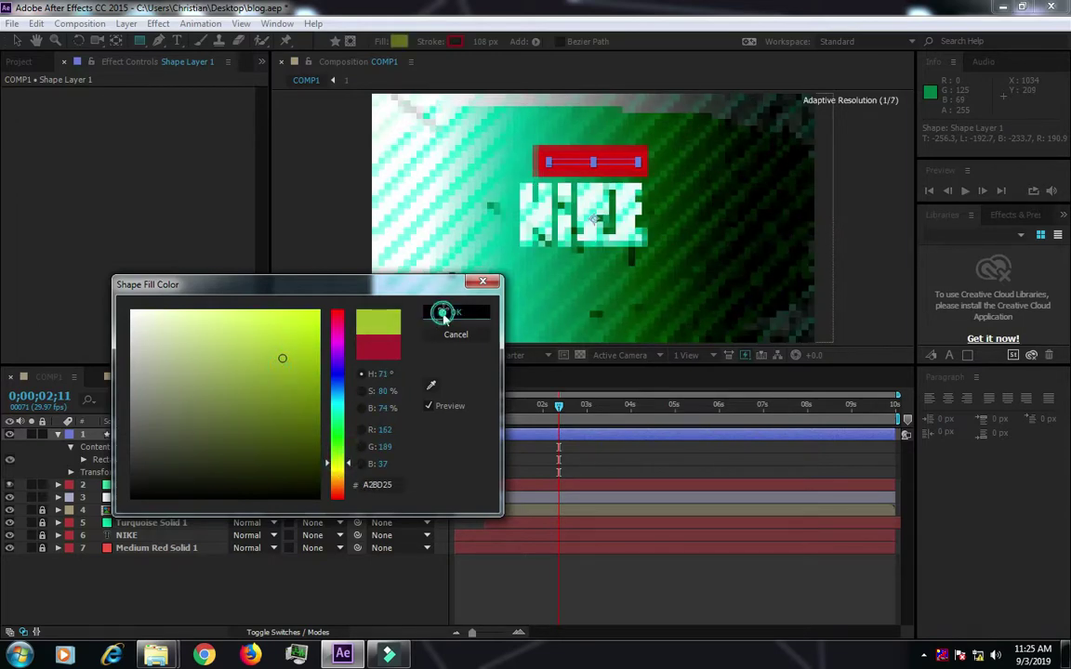
pyautogui.click(443, 314)
# - Set the rectangle's stroke to None and clear the selection
pyautogui.click(434, 42)
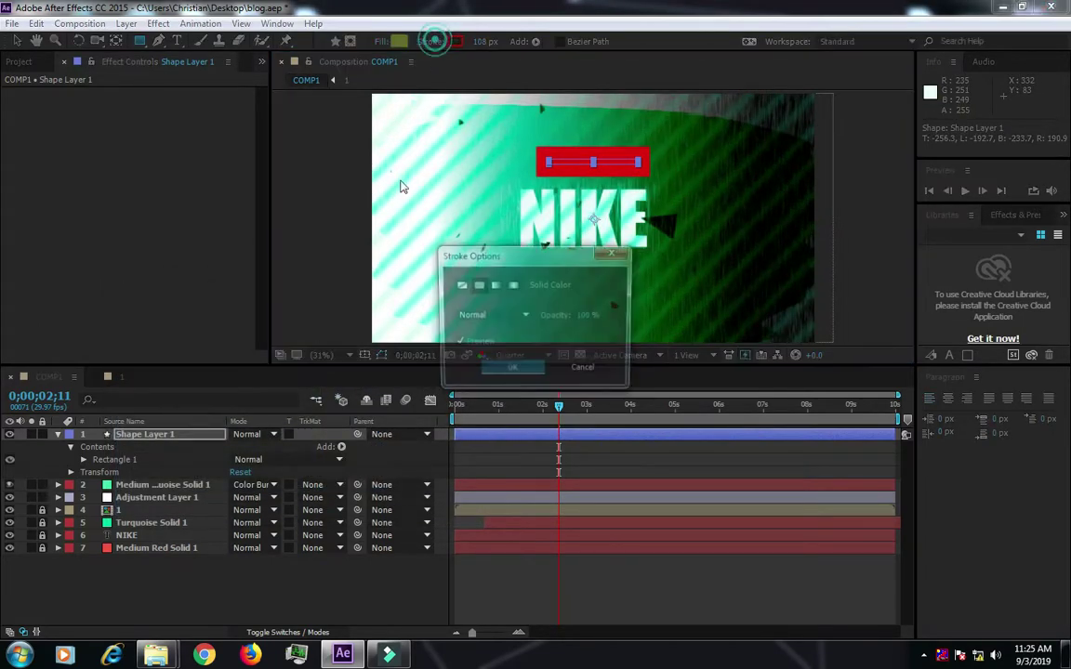
pyautogui.click(458, 285)
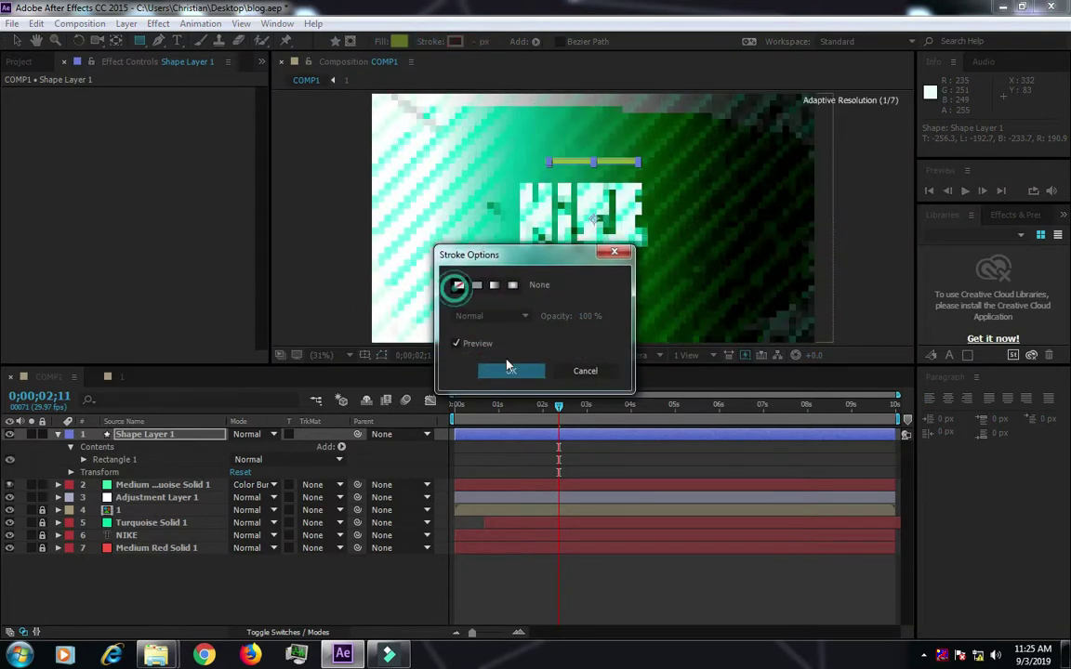
pyautogui.click(511, 371)
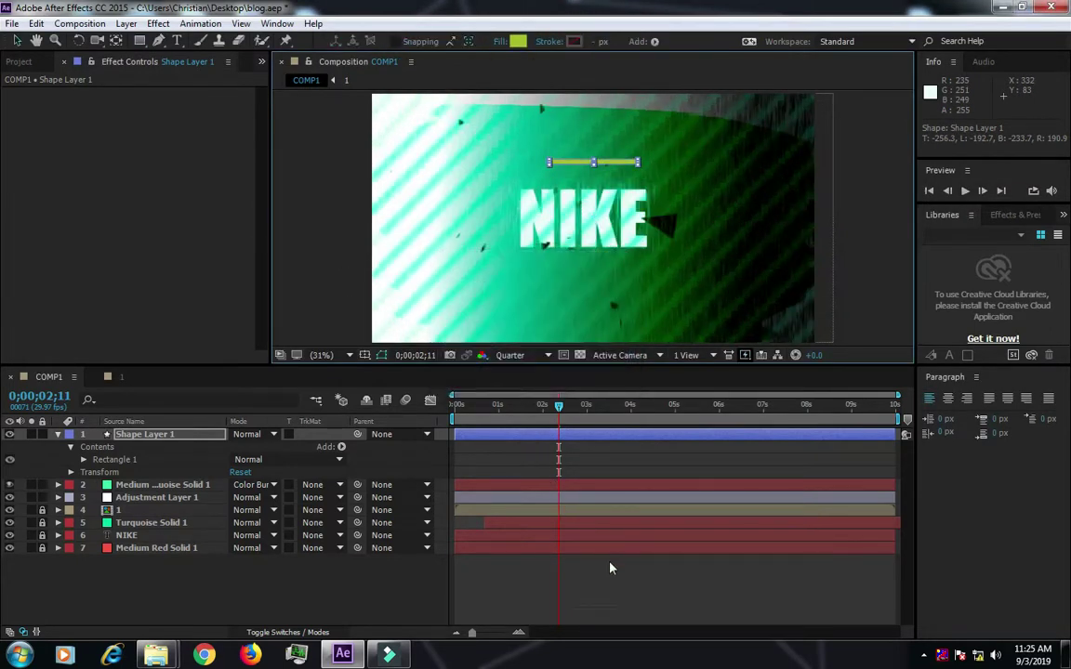
pyautogui.click(622, 582)
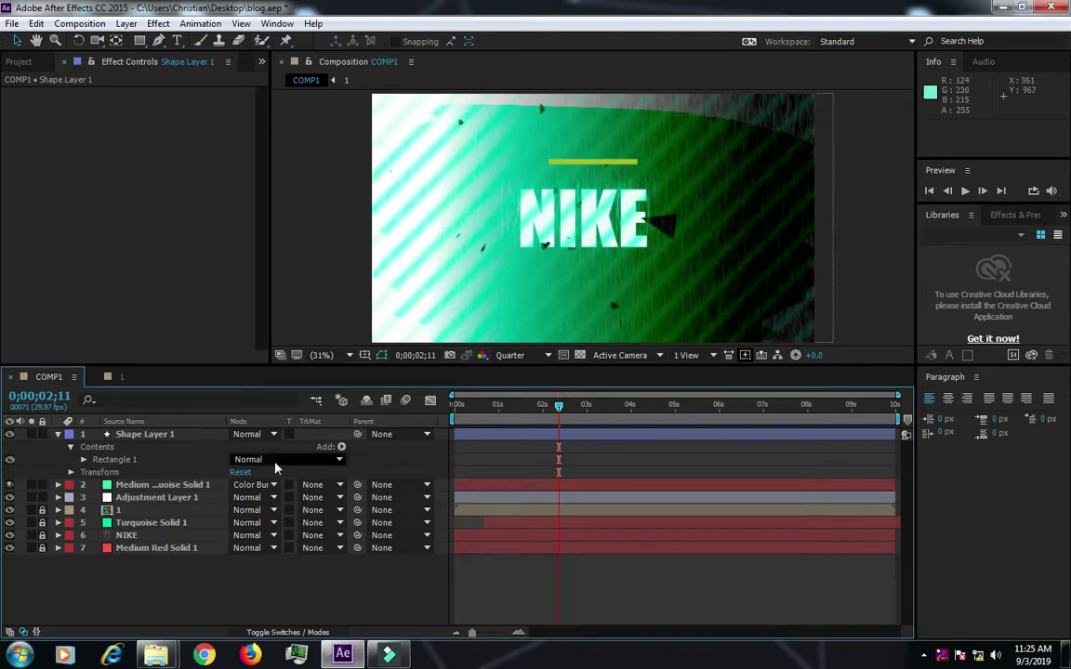
# - Scale the shape layer to 134% and move its anchor point up onto the bar
pyautogui.click(180, 434)
pyautogui.press('s')
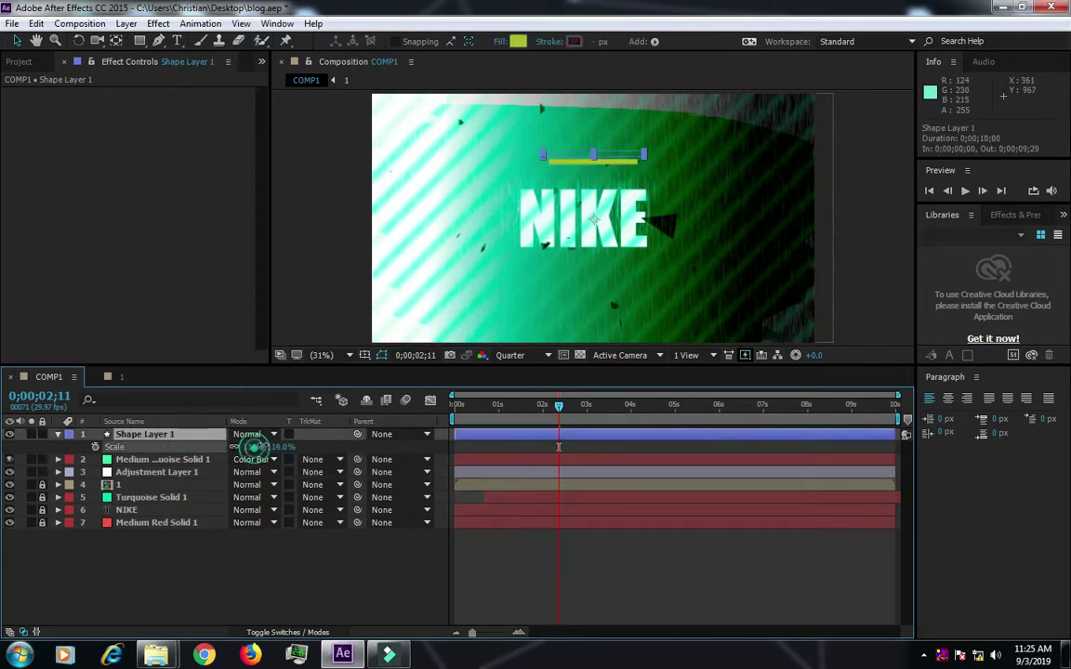
pyautogui.moveTo(255, 447); pyautogui.dragTo(285, 447)
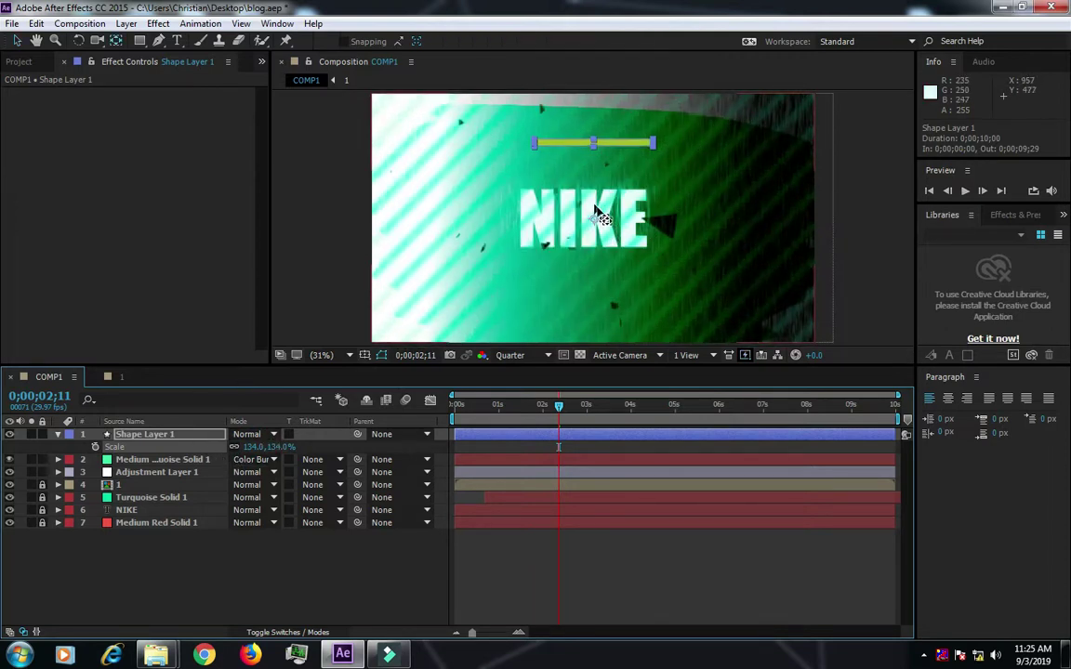
pyautogui.moveTo(592, 220); pyautogui.dragTo(595, 147)
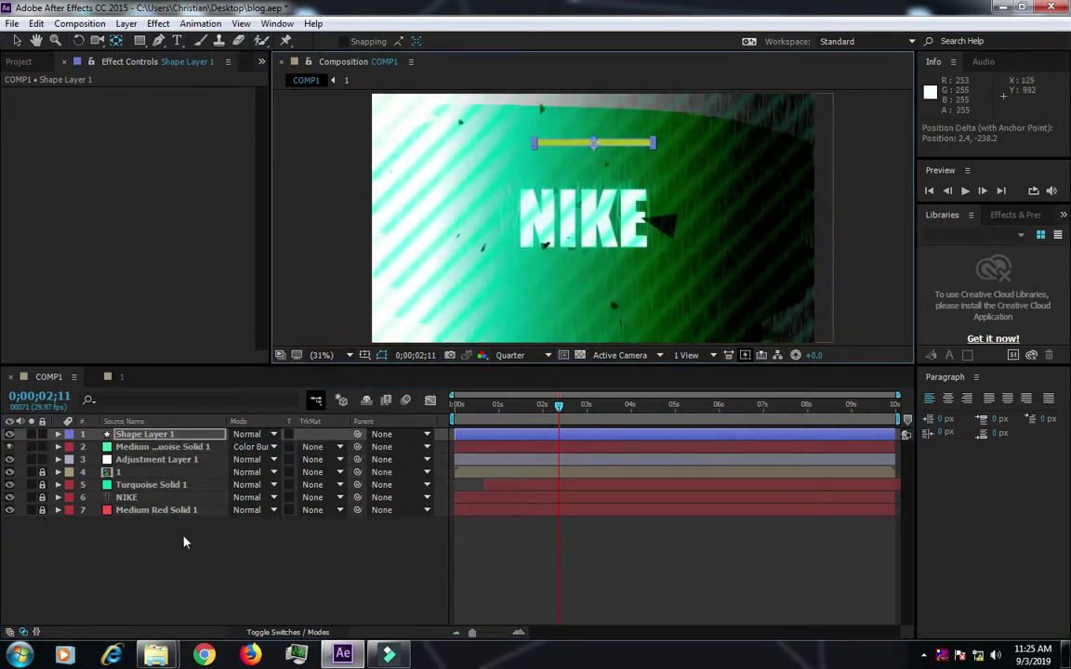
pyautogui.press('u')
pyautogui.press('u')
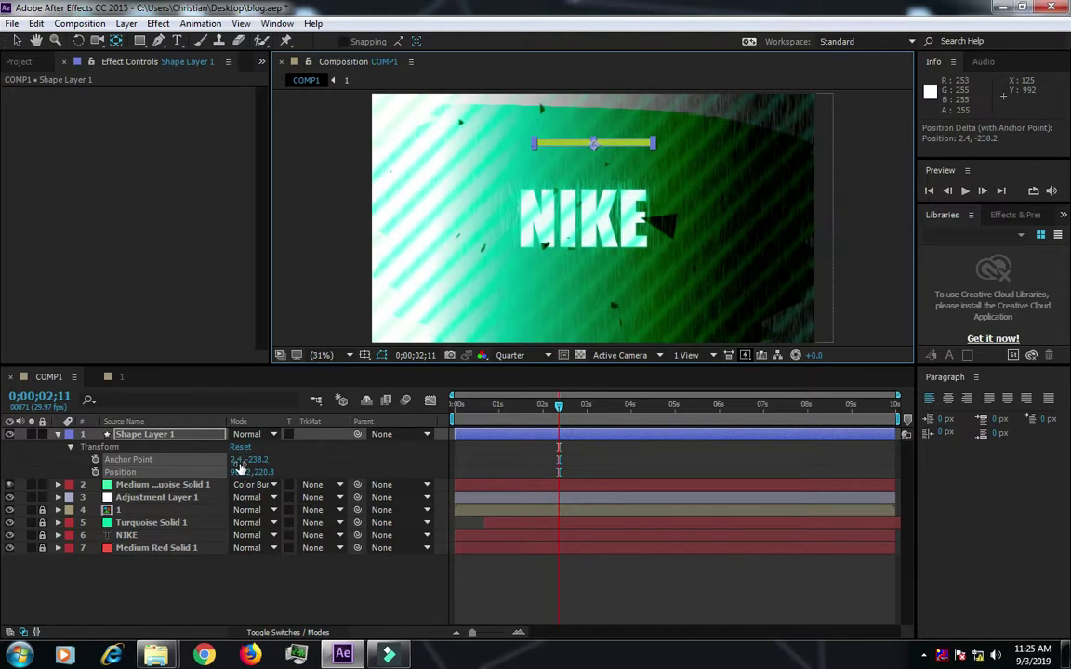
# - Try stretching the bar wider, undo it, and move the 134% bar down onto NIKE's top edge
pyautogui.press('s')
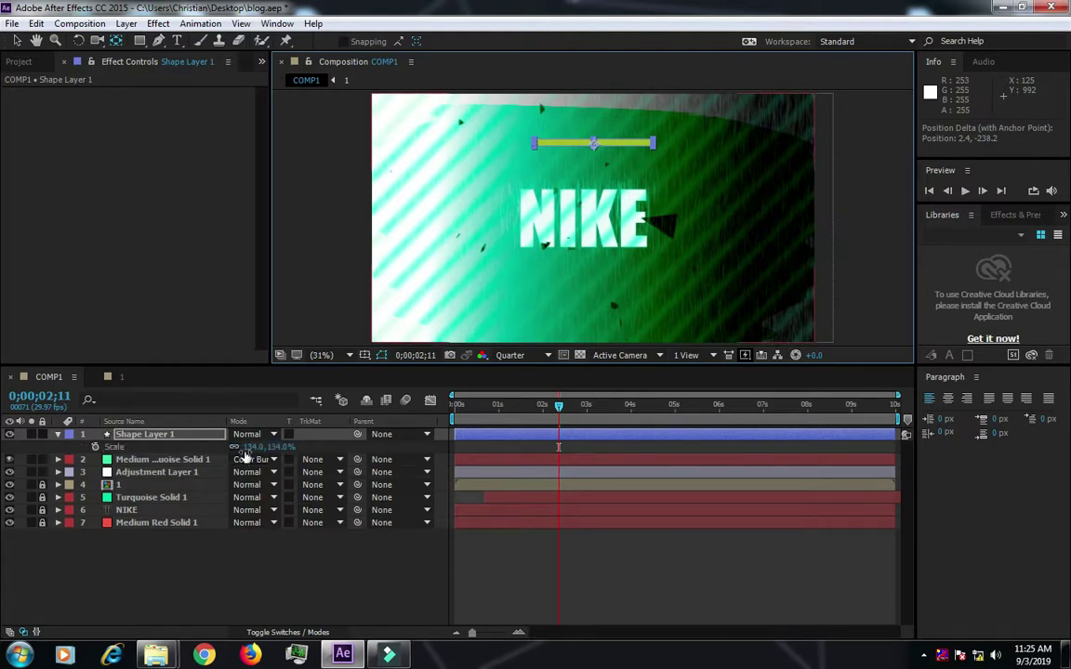
pyautogui.moveTo(249, 447); pyautogui.dragTo(325, 447)
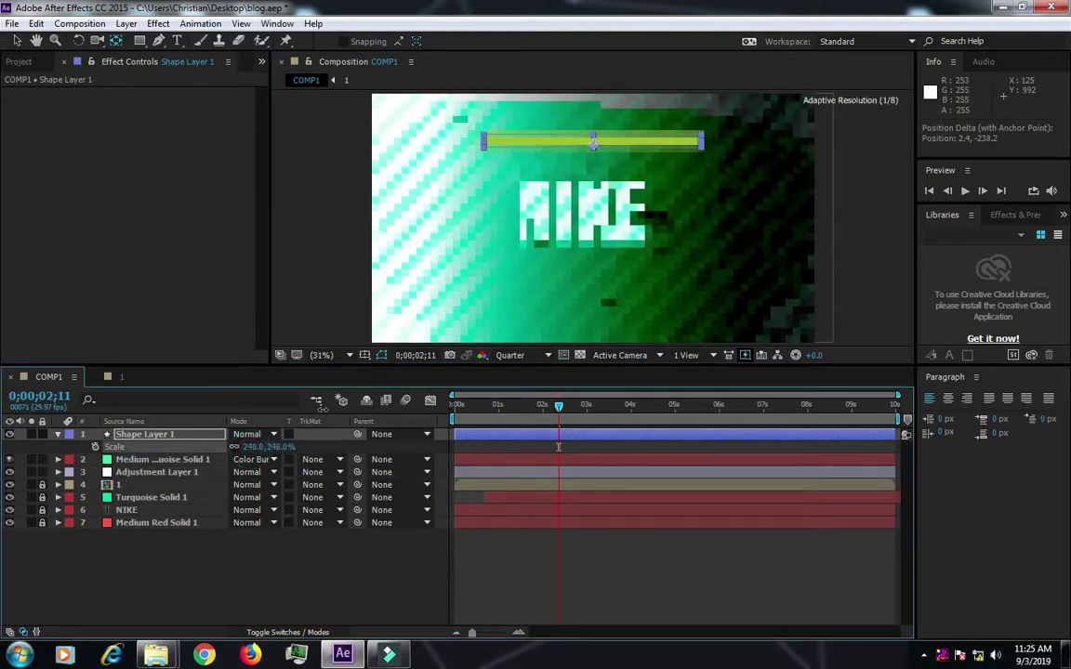
pyautogui.hotkey('ctrl', 'z')
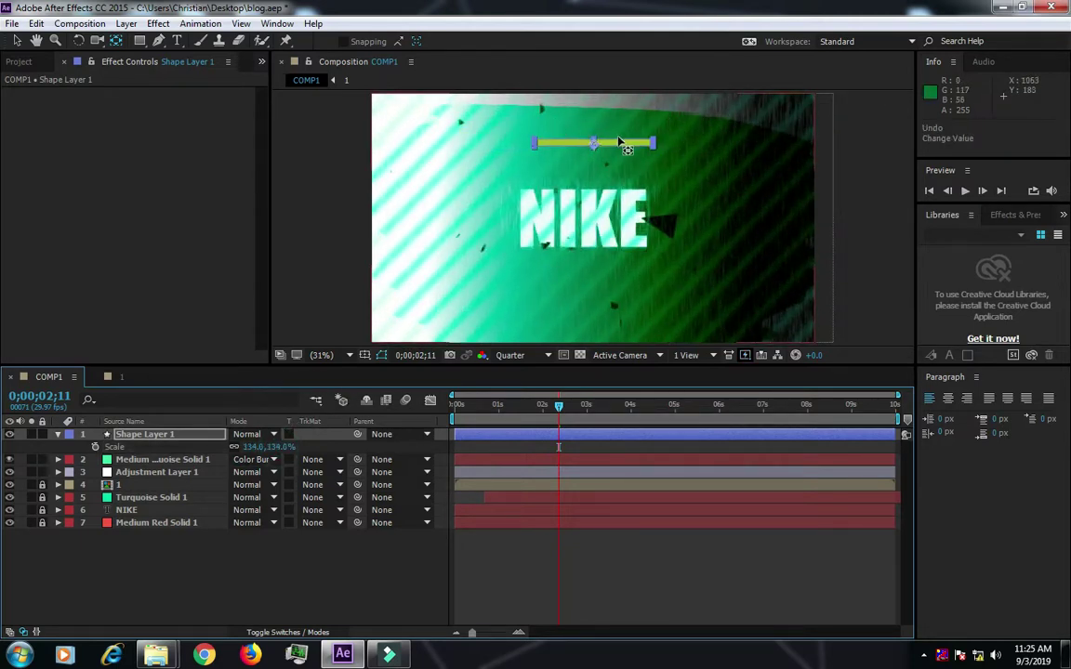
pyautogui.press('v')
pyautogui.moveTo(617, 148); pyautogui.dragTo(599, 191)
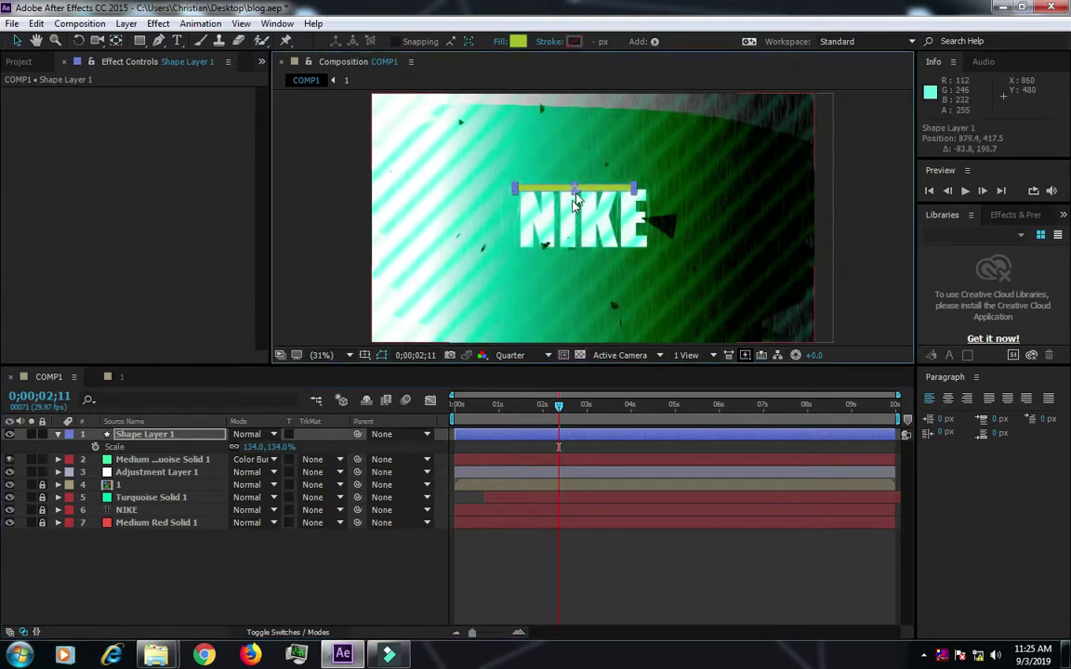
# - Centre the anchor point inside the bar and stretch it taller to 134, 663% scale
pyautogui.scroll(4, 575, 203)
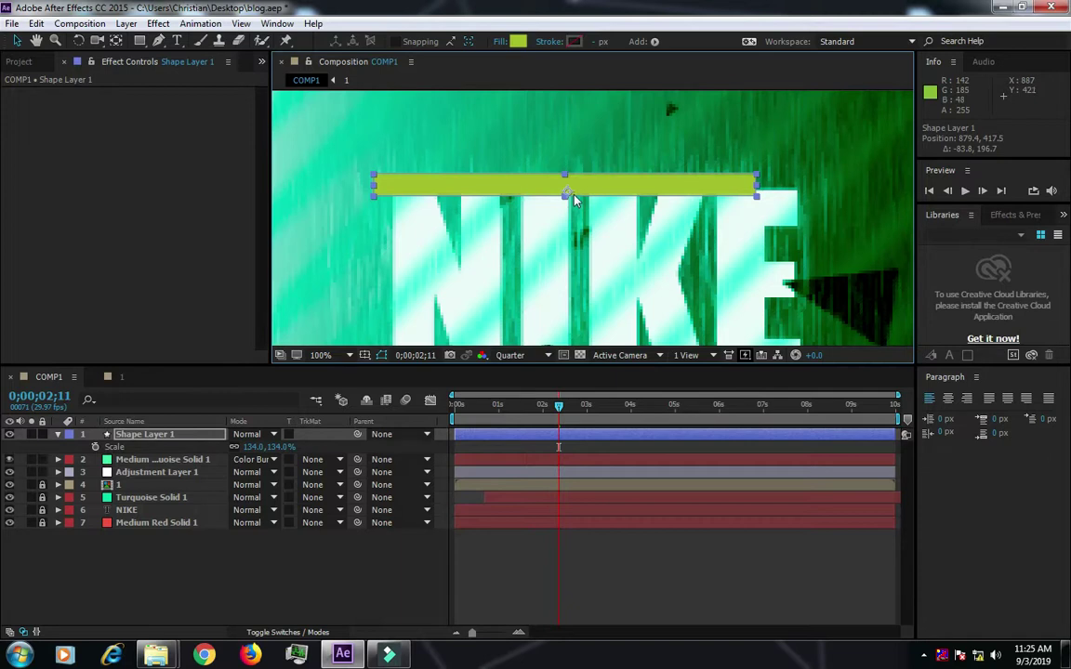
pyautogui.press('y')
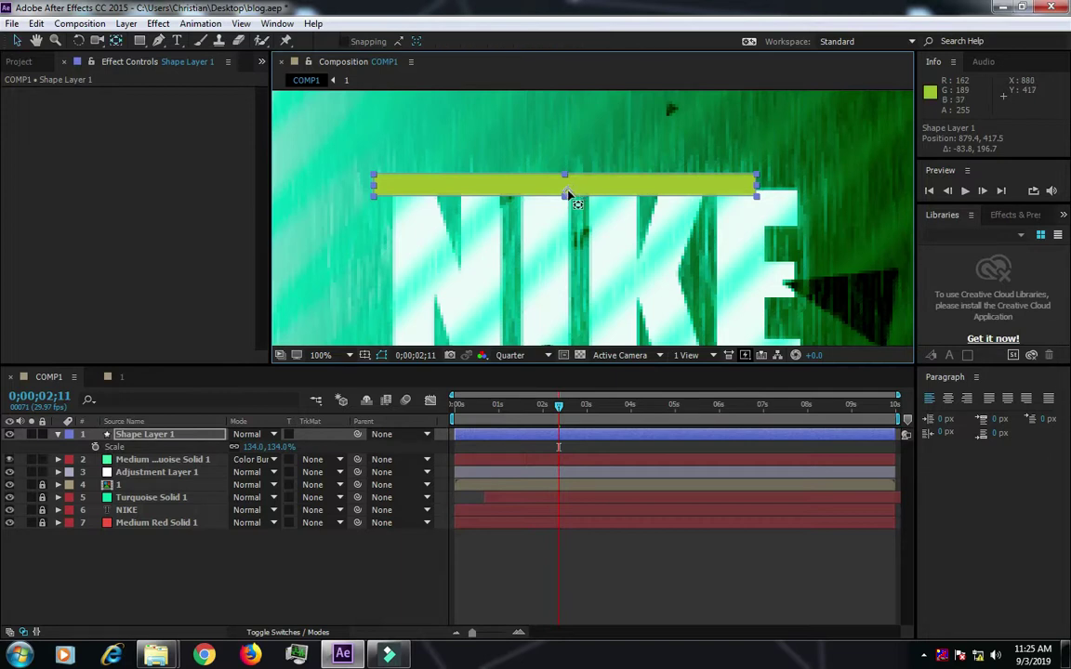
pyautogui.moveTo(570, 200); pyautogui.dragTo(566, 191)
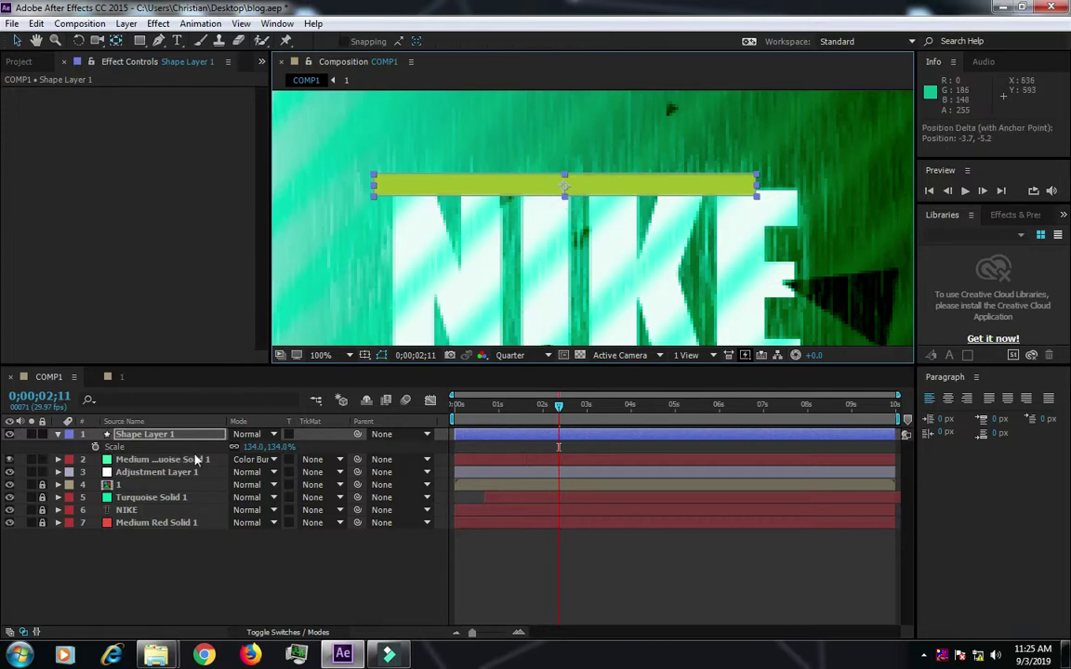
pyautogui.click(239, 448)
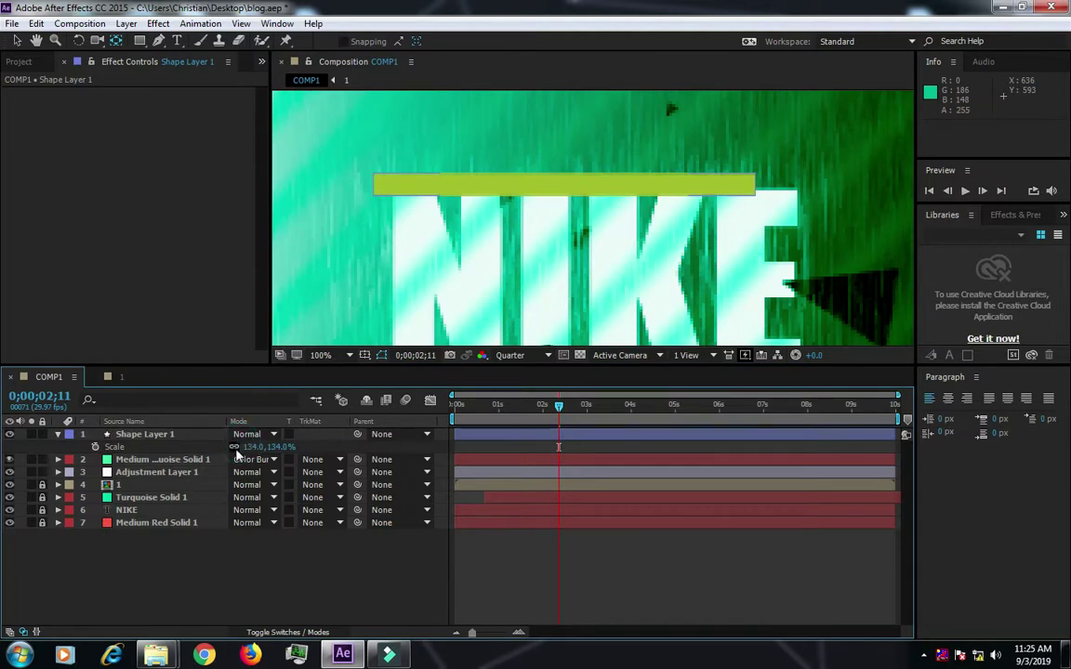
pyautogui.moveTo(273, 447)
pyautogui.mouseDown()
pyautogui.moveTo(302, 369)
pyautogui.moveTo(426, 218)
pyautogui.mouseUp()
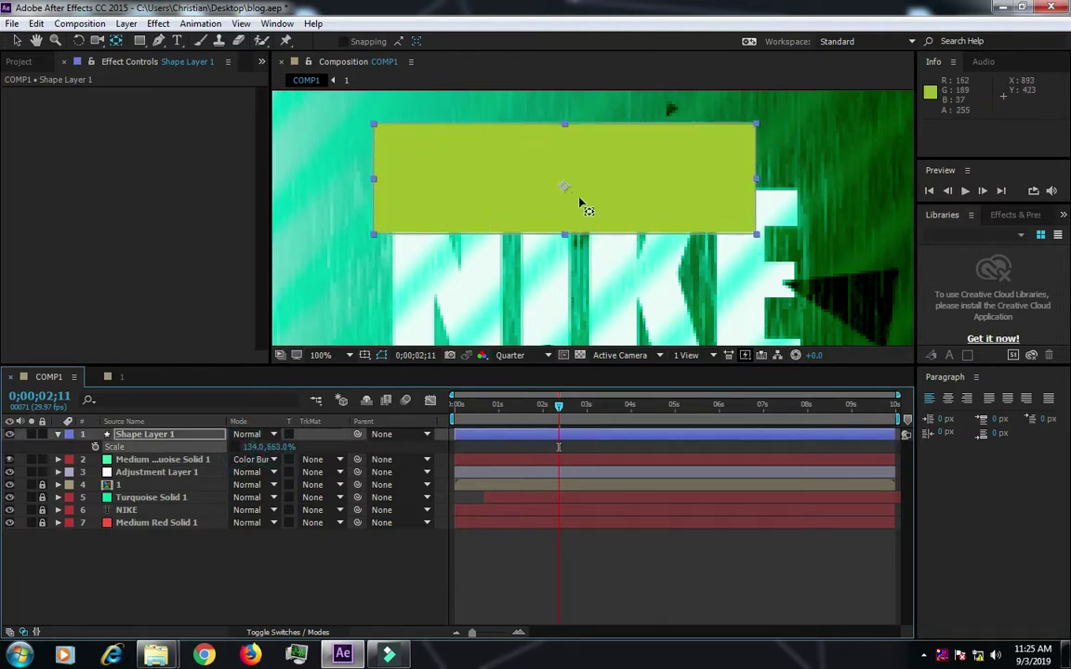
# - Reposition the tall bar just above NIKE at 894.4, 314.5
pyautogui.scroll(-4, 473, 227)
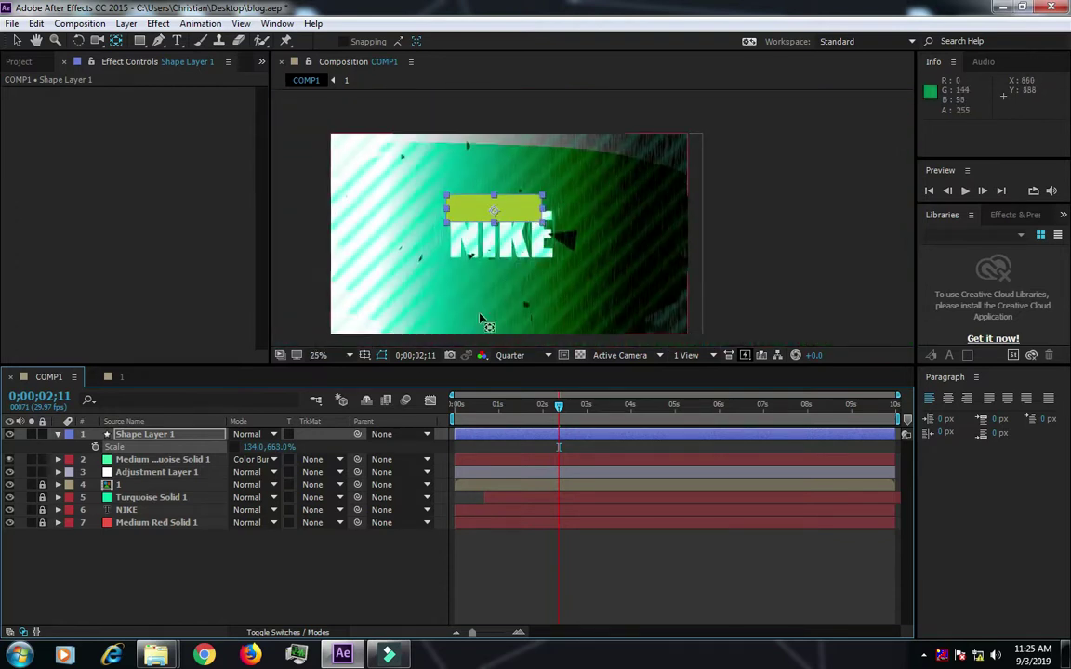
pyautogui.click(316, 555)
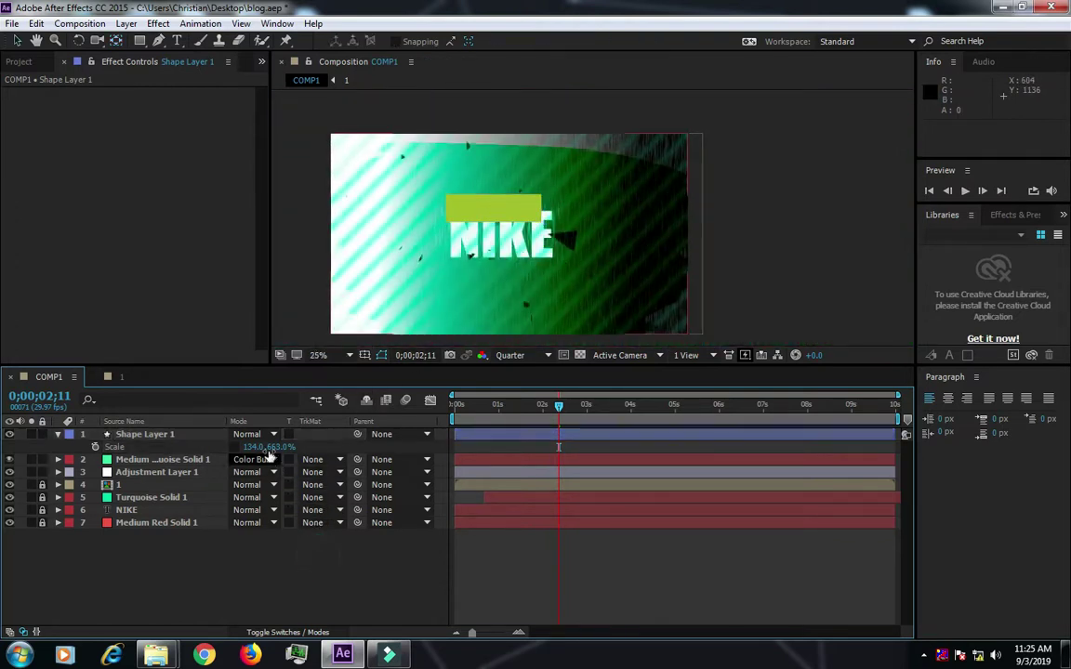
pyautogui.click(498, 208)
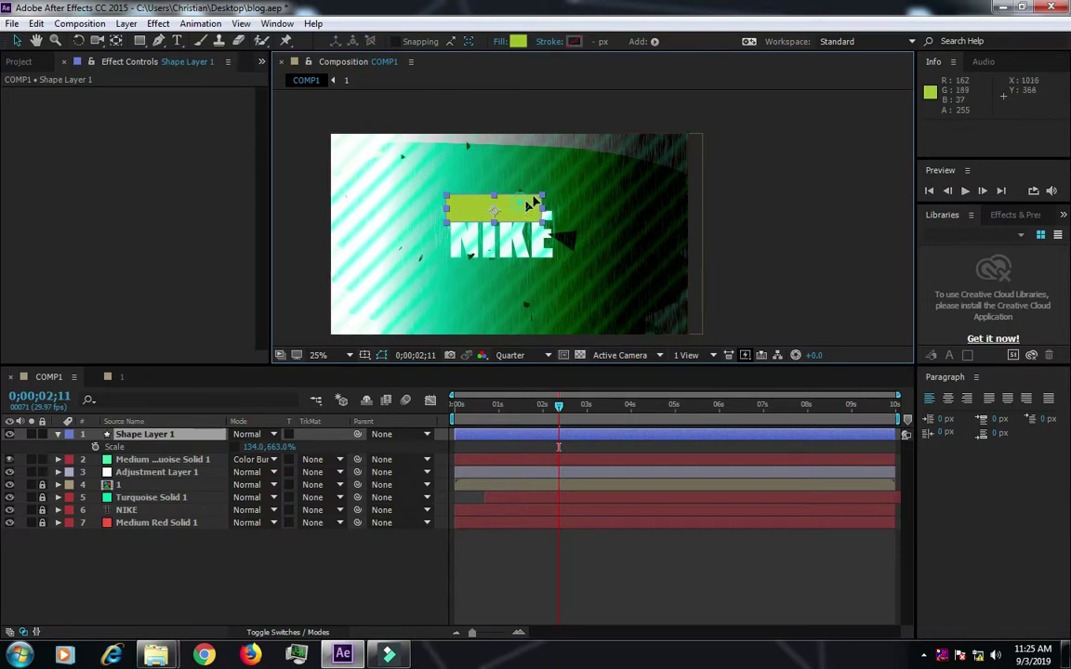
pyautogui.moveTo(526, 197); pyautogui.dragTo(530, 190)
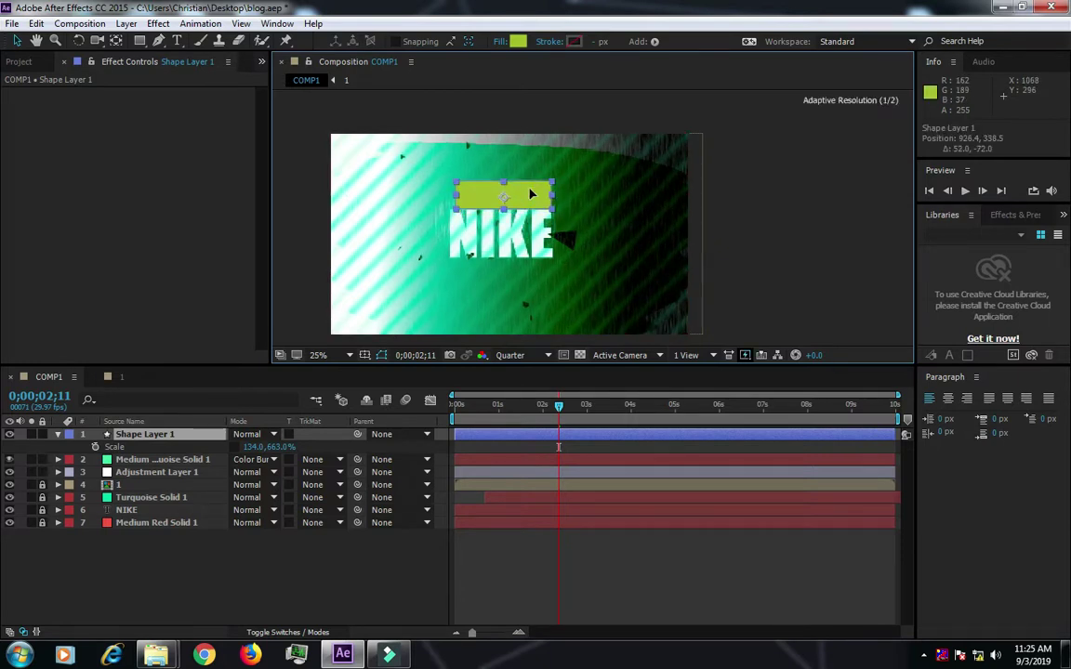
pyautogui.moveTo(530, 193); pyautogui.dragTo(524, 188)
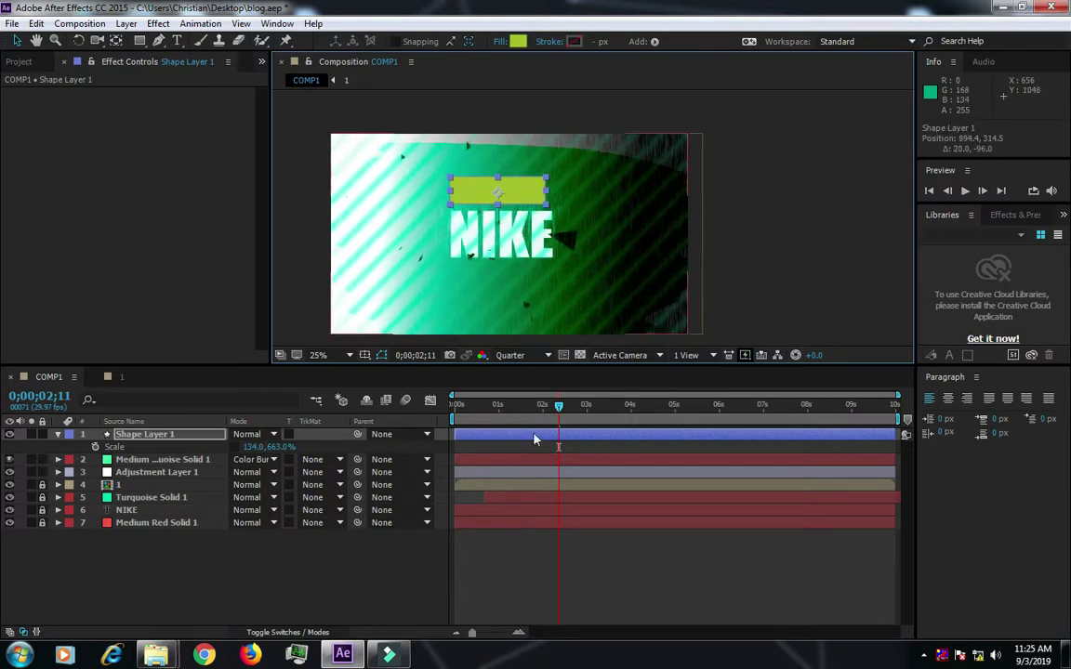
pyautogui.press('Home')
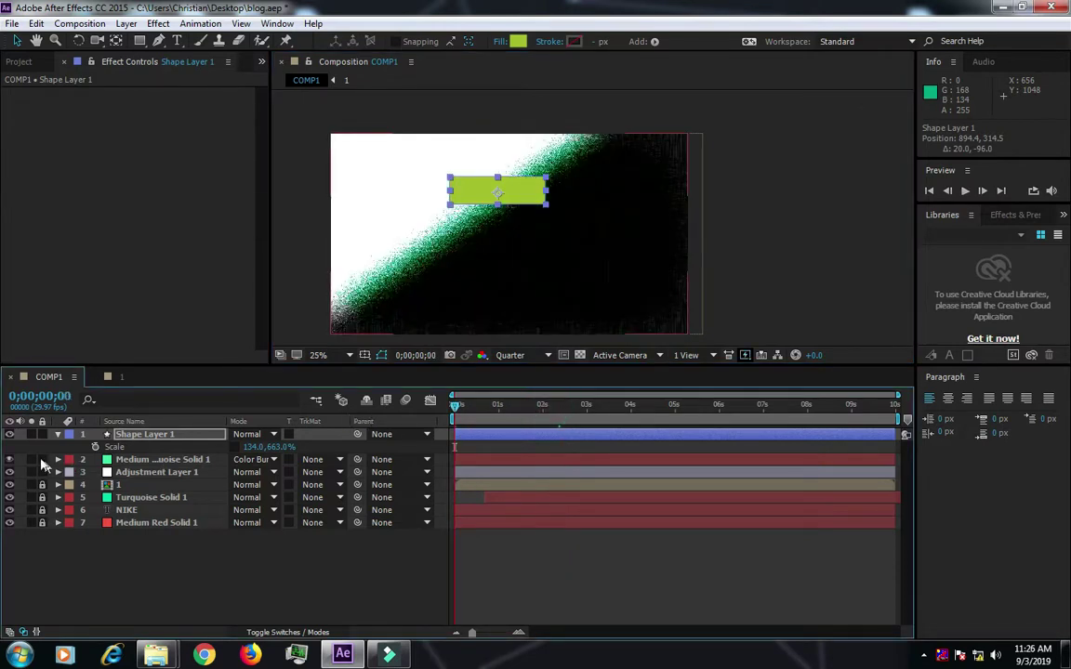
# - Select Shape Layer 1 and lower its Scale to 134, 333% for a flatter strip
pyautogui.keyDown('shift'); pyautogui.click(43, 471); pyautogui.keyUp('shift')
pyautogui.click(58, 434)
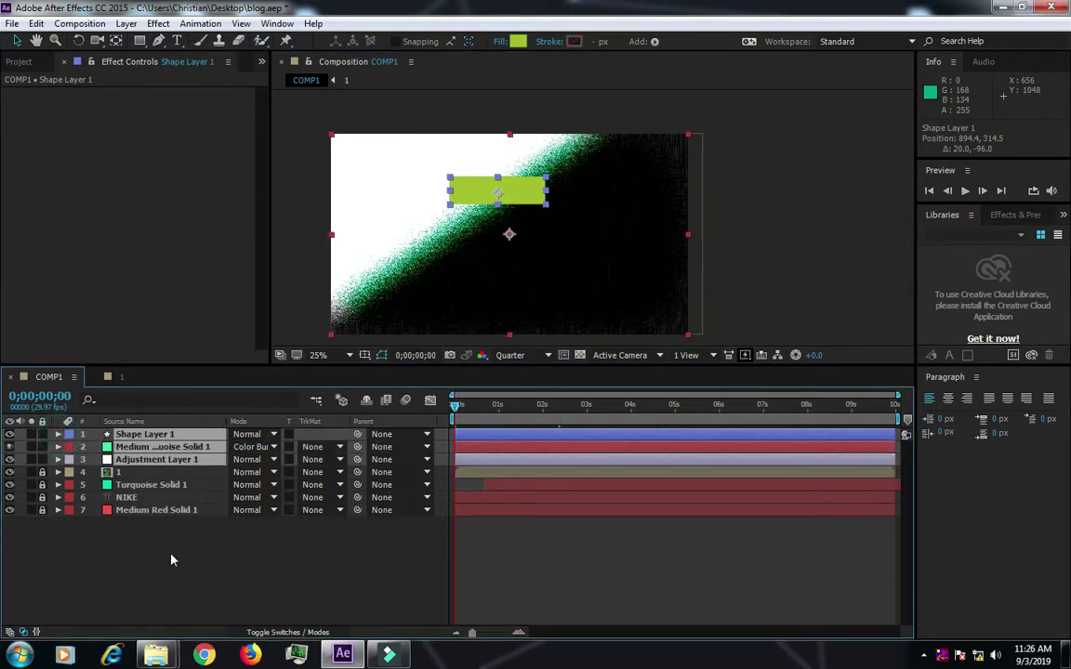
pyautogui.click(170, 555)
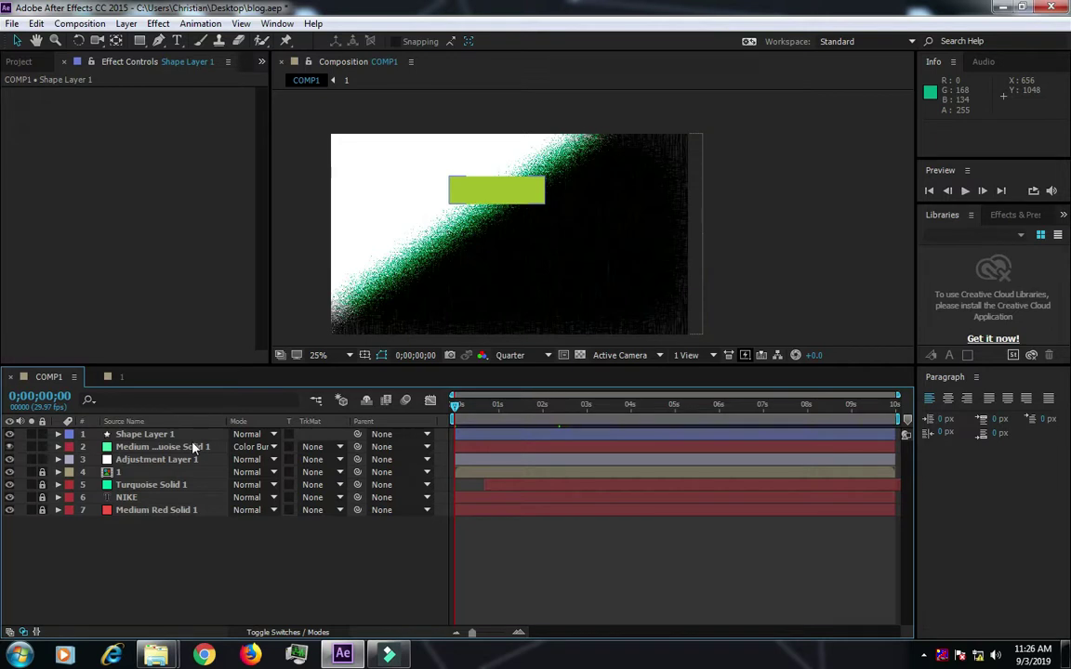
pyautogui.click(181, 434)
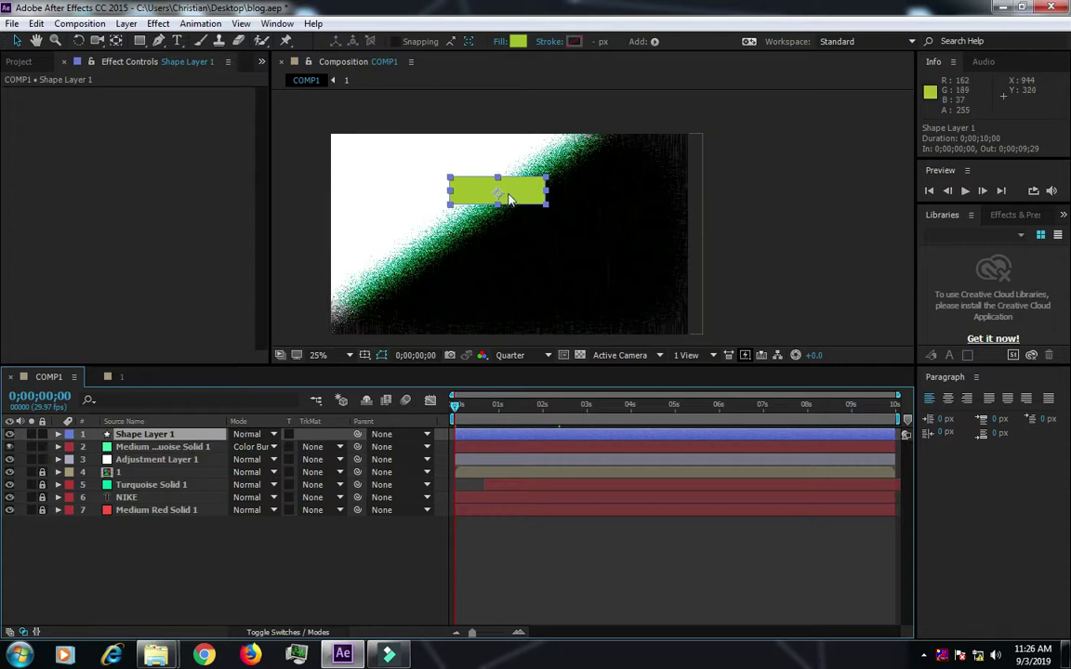
pyautogui.scroll(2, 512, 198)
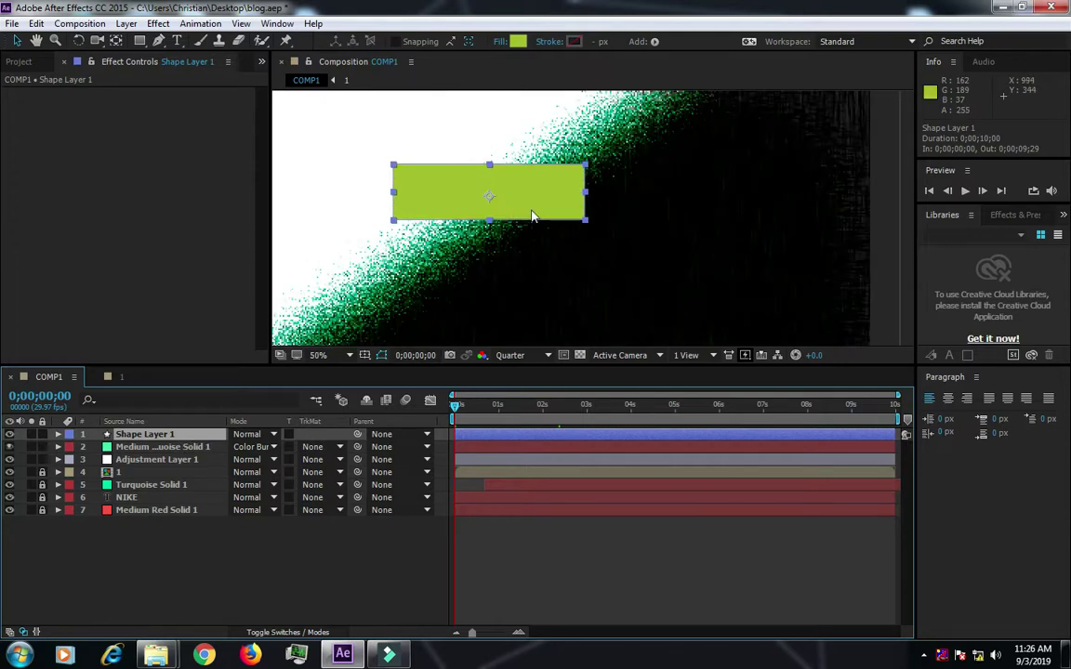
pyautogui.press('s')
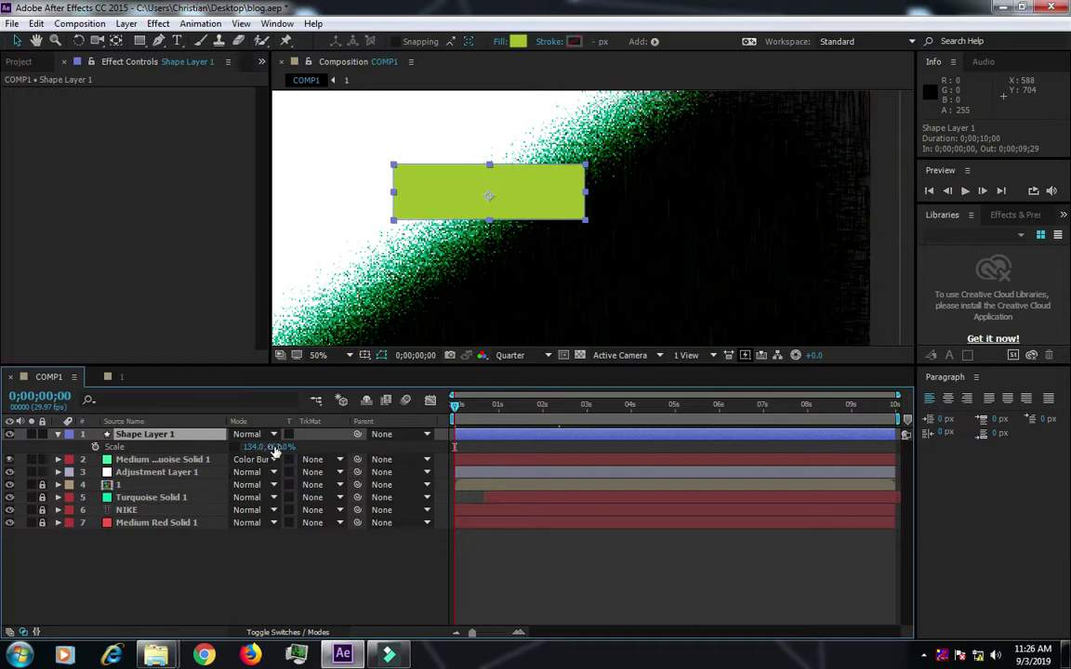
pyautogui.moveTo(274, 451); pyautogui.dragTo(248, 499)
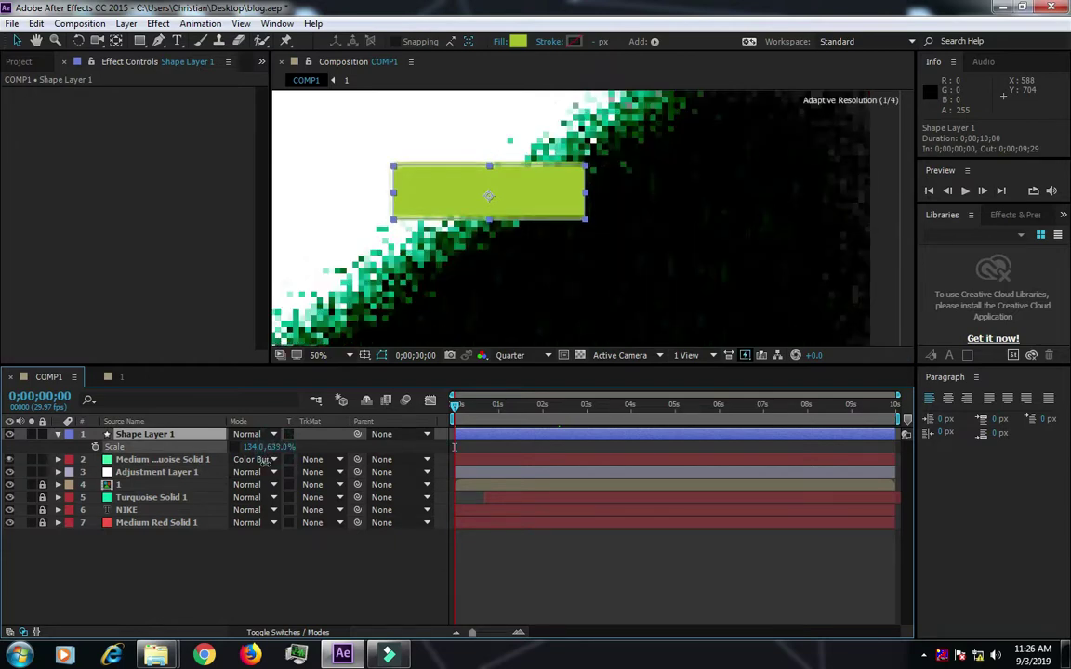
pyautogui.moveTo(247, 499); pyautogui.dragTo(161, 584)
# - Preview the shortened bar animation and reselect Shape Layer 1
pyautogui.press('space')
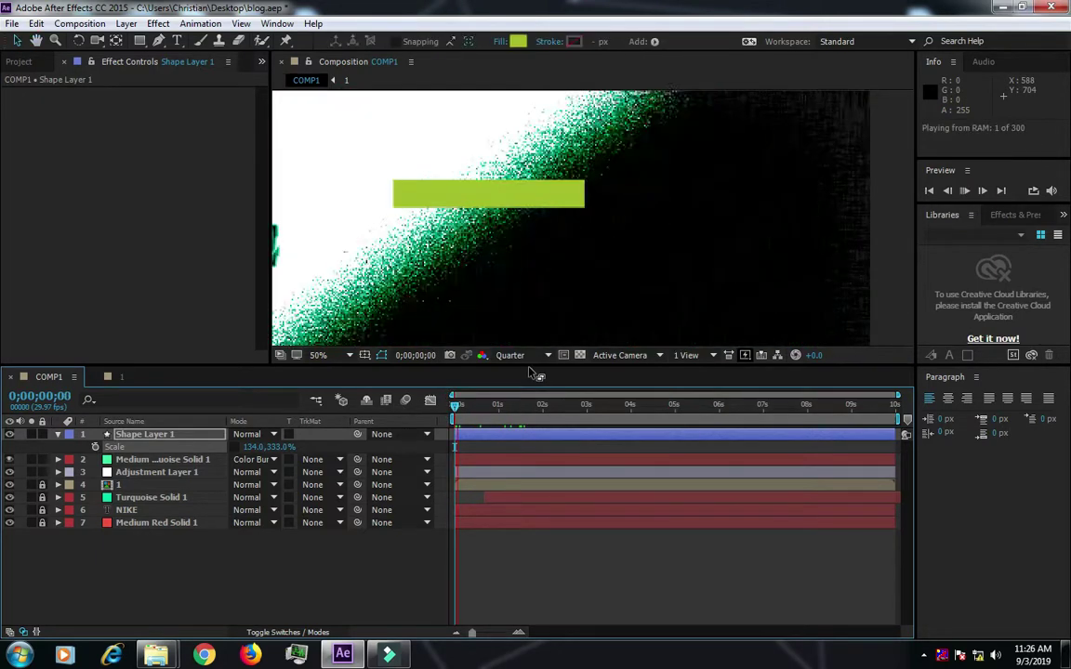
pyautogui.press('space')
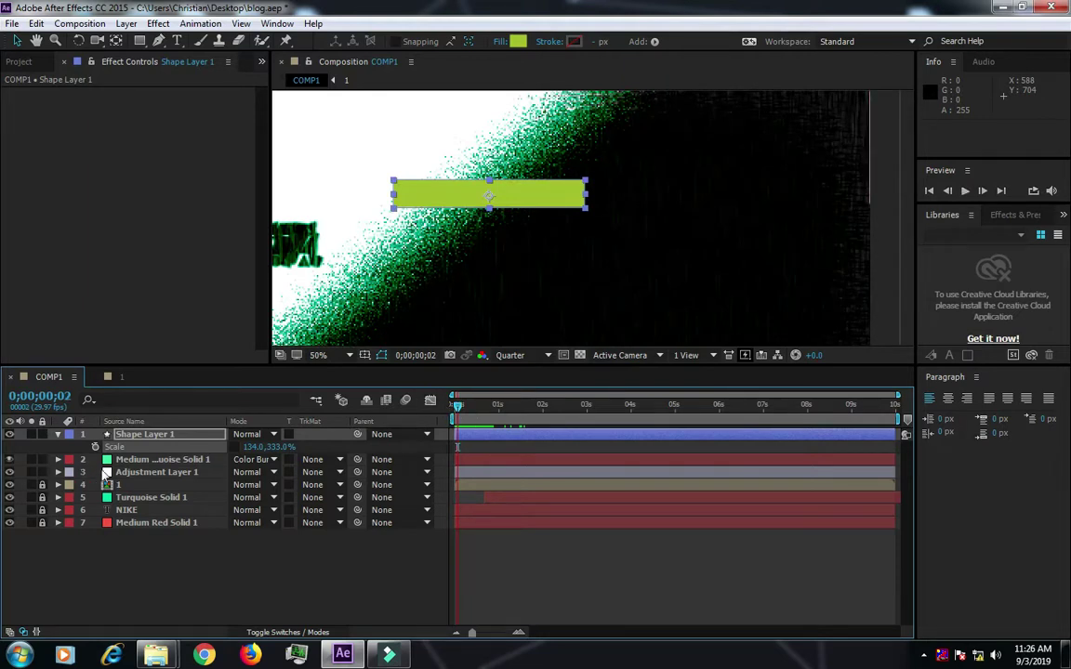
pyautogui.click(172, 434)
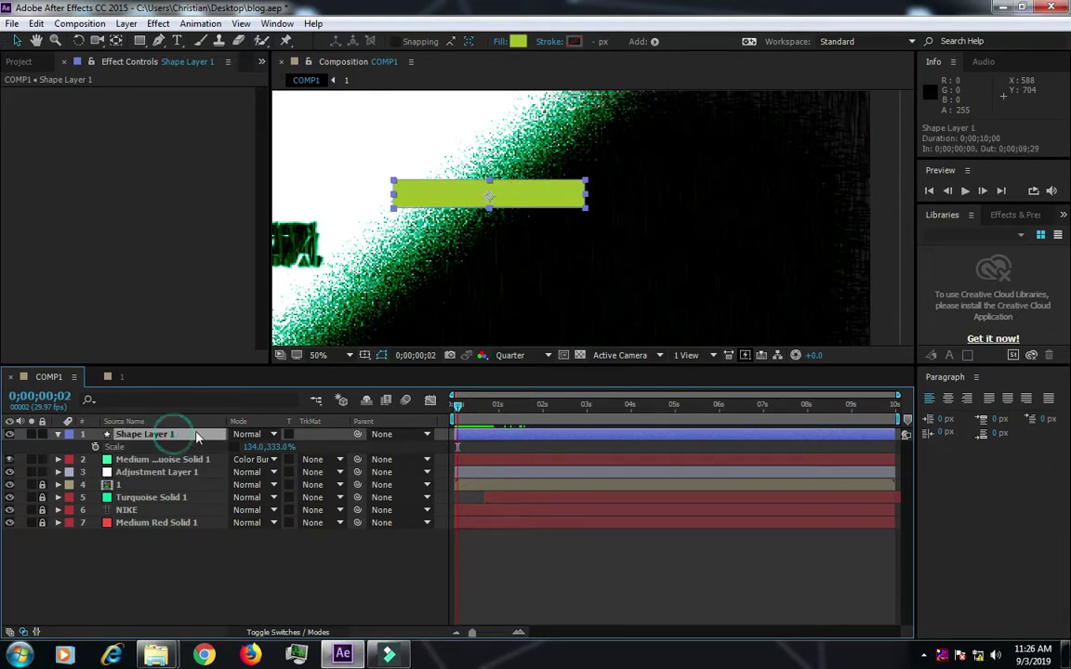
# - Delete the green bar shape layer and fit the composition in the viewer
pyautogui.press('Delete')
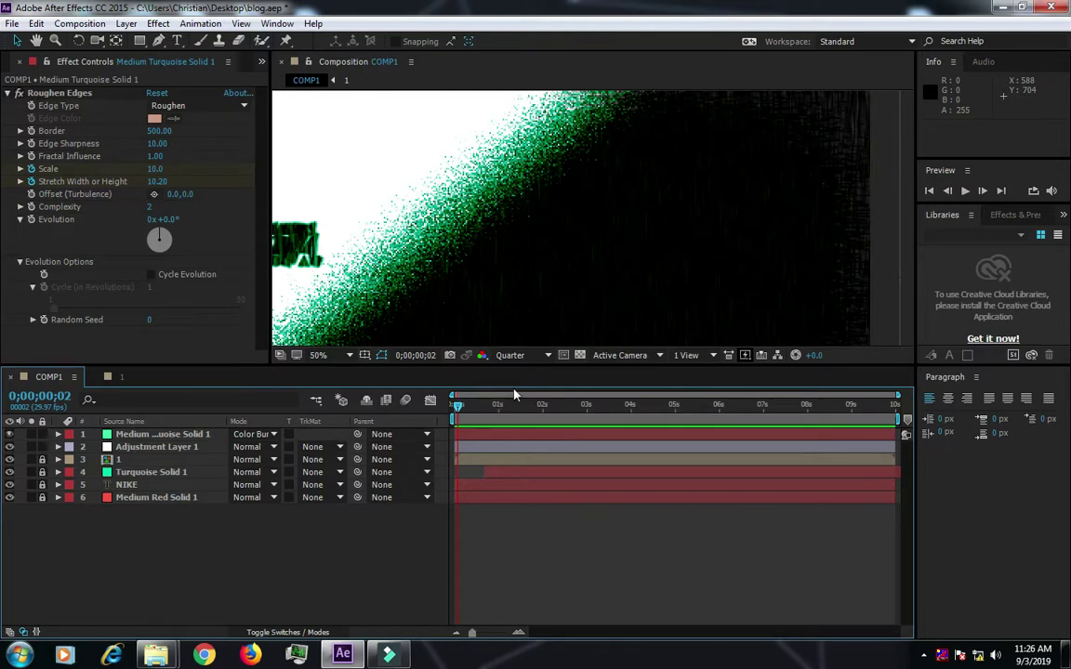
pyautogui.click(342, 357)
pyautogui.click(363, 322)
# - Preview the NIKE animation from the first frame several times
pyautogui.press('space')
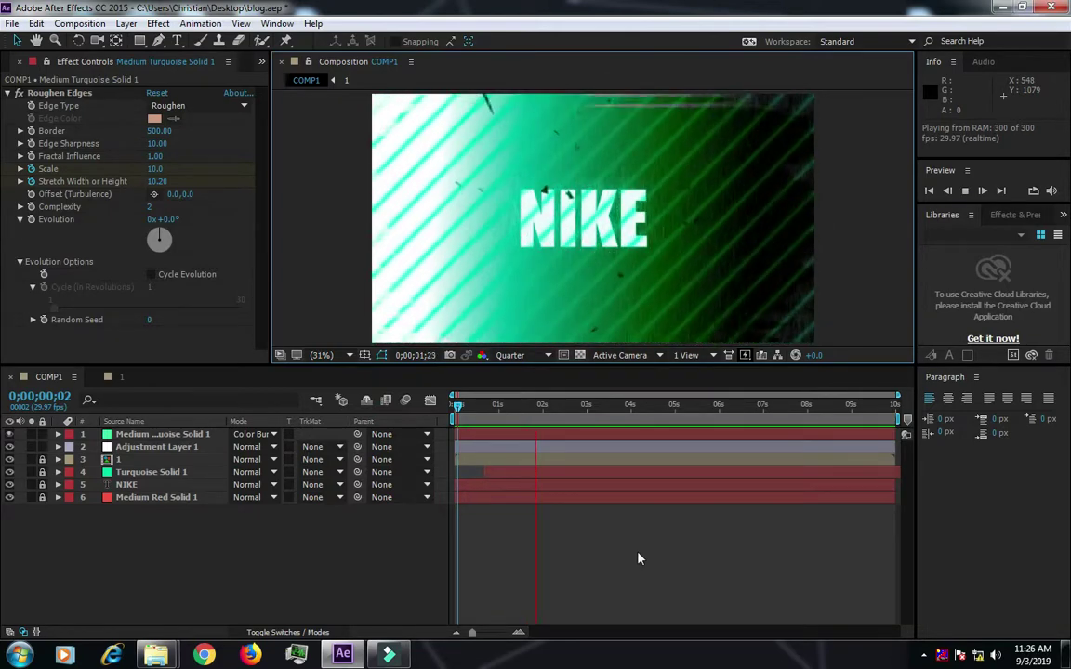
pyautogui.click(607, 406)
pyautogui.press('space')
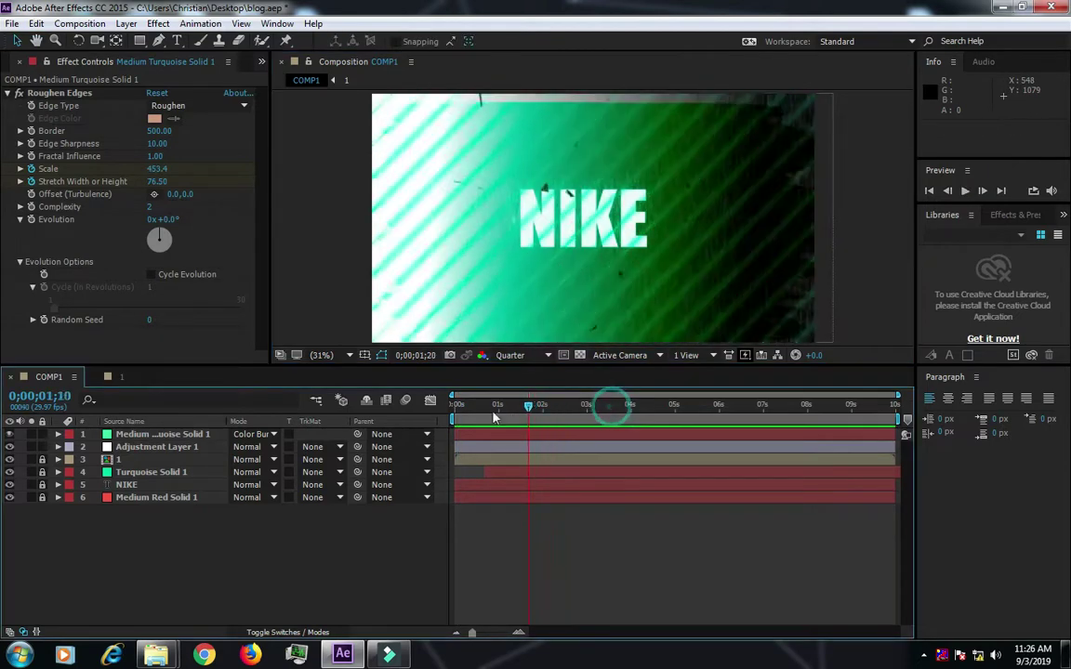
pyautogui.click(480, 421)
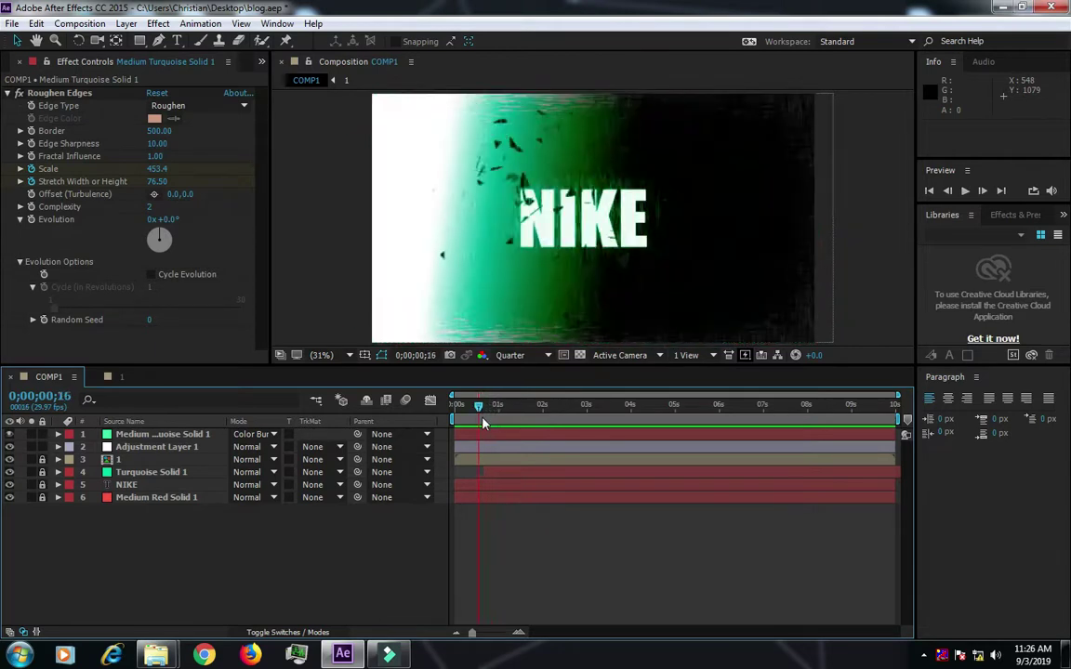
pyautogui.moveTo(483, 423); pyautogui.dragTo(409, 413)
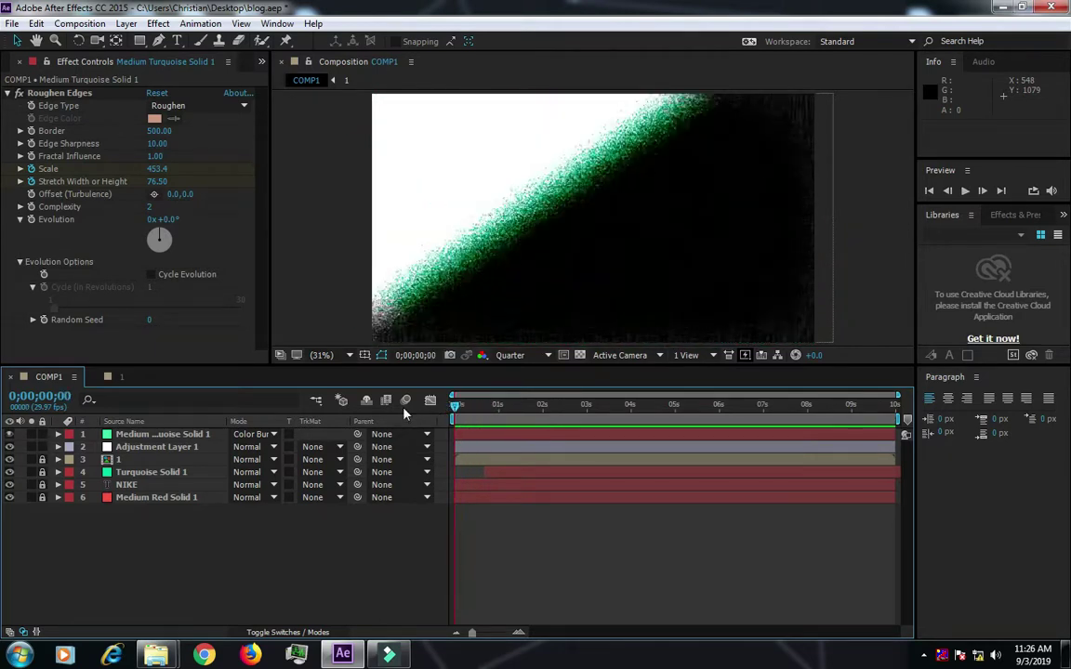
pyautogui.press('space')
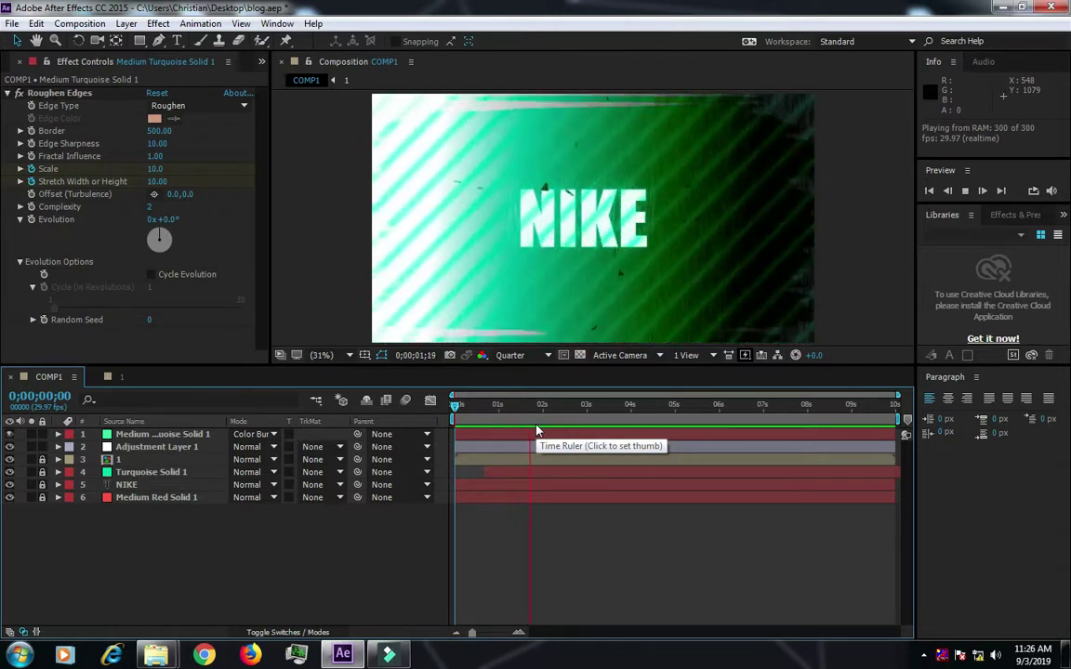
pyautogui.click(571, 414)
pyautogui.press('space')
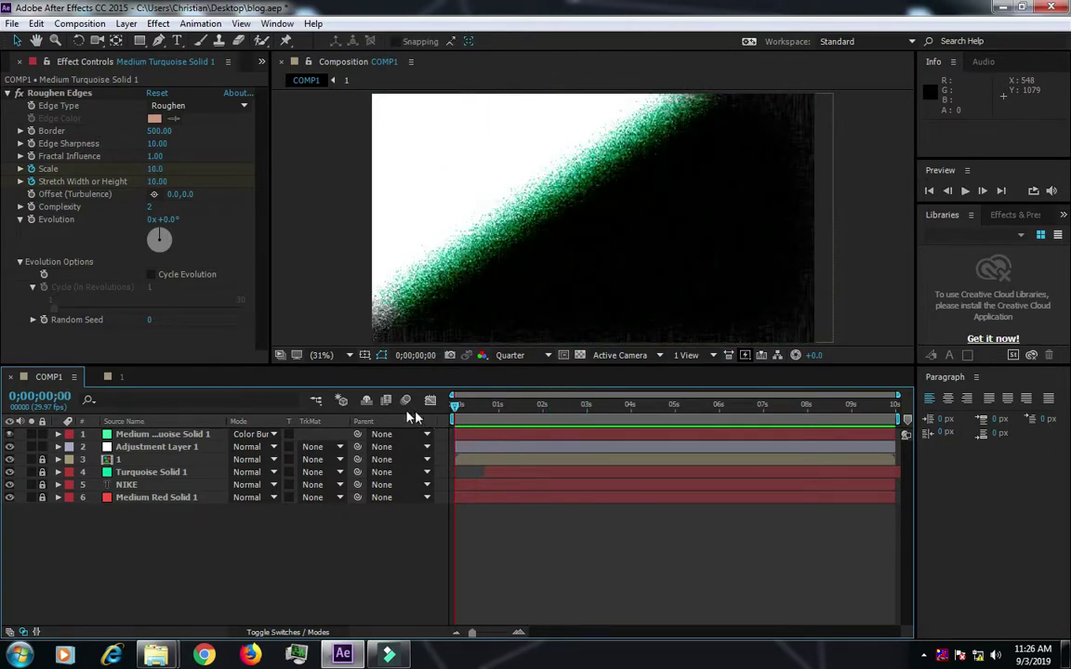
pyautogui.click(350, 544)
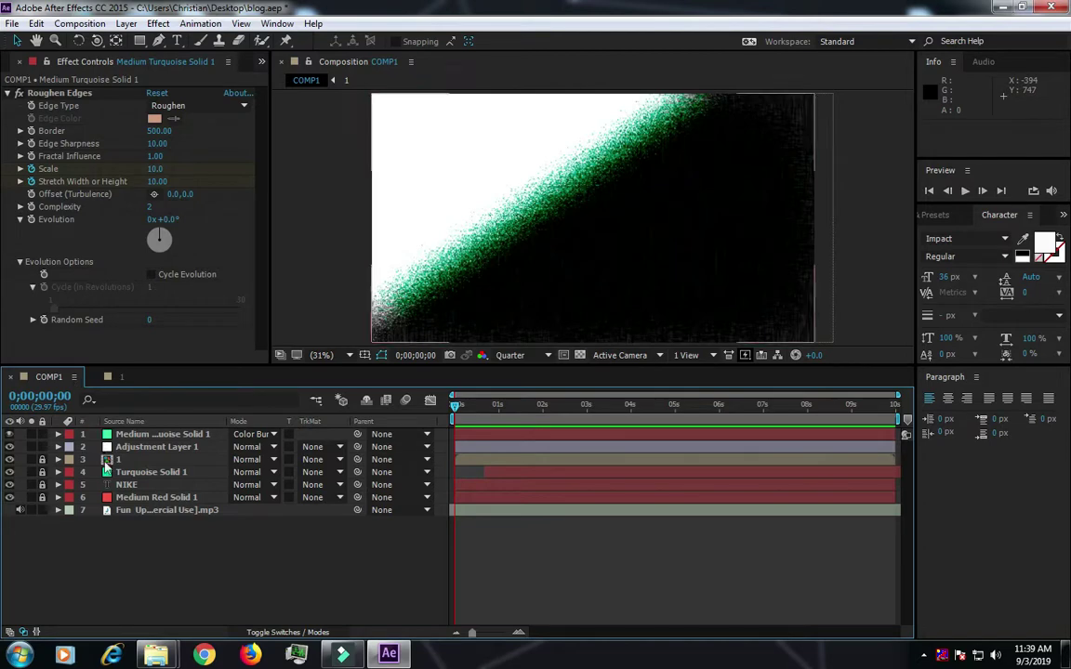
# - Create Adjustment Layer 5 and drag it between NIKE and Medium Red Solid 1
pyautogui.rightClick(146, 544)
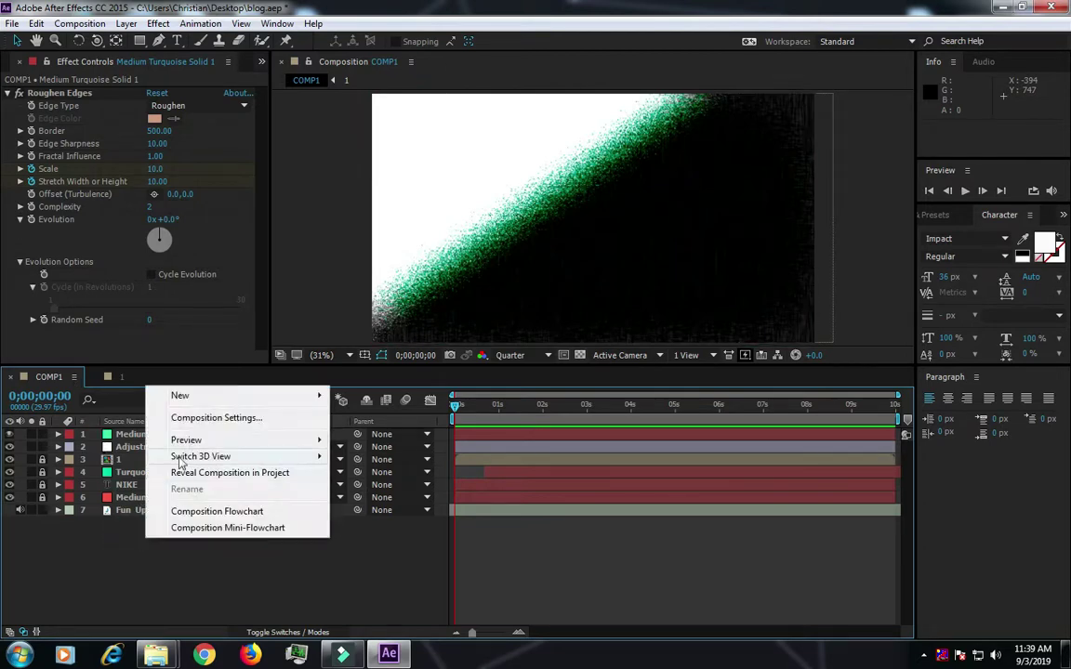
pyautogui.click(196, 400)
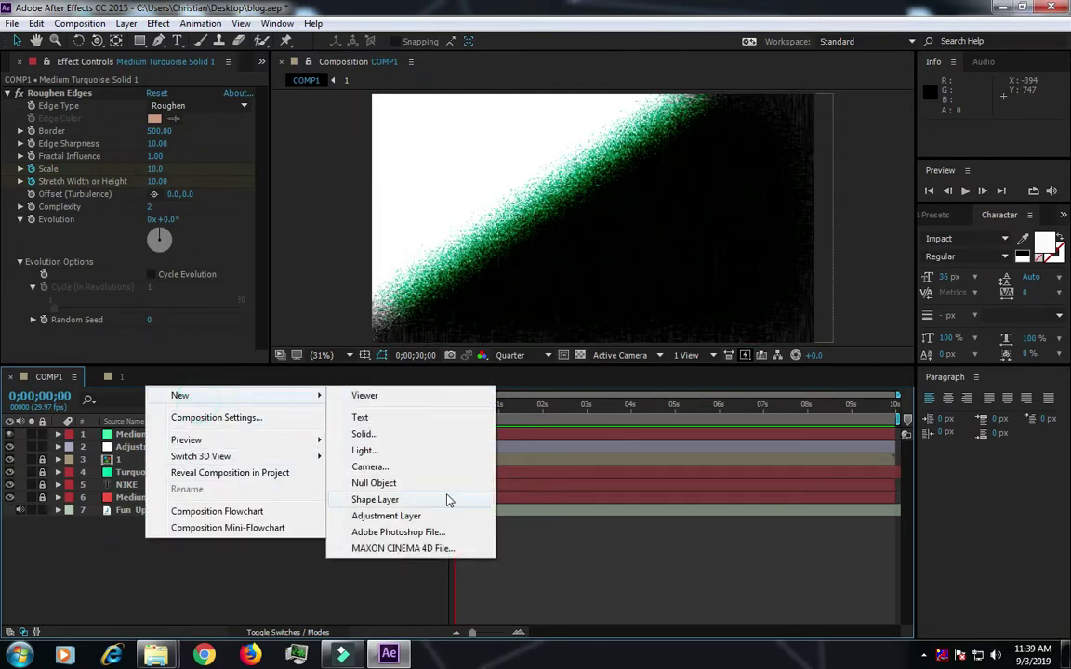
pyautogui.click(419, 518)
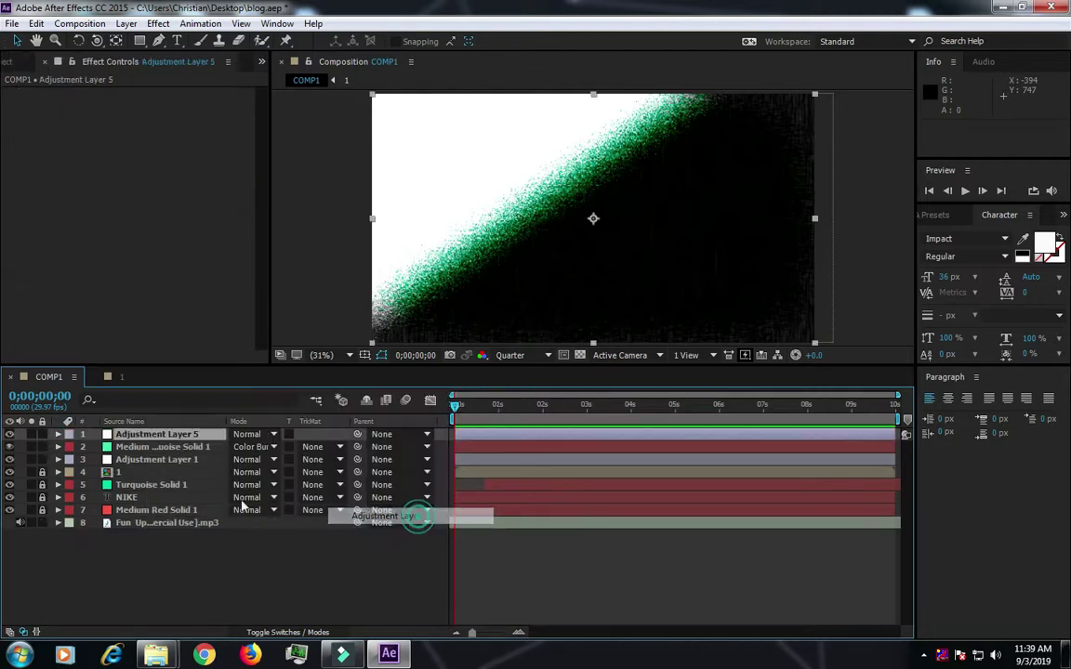
pyautogui.moveTo(141, 435)
pyautogui.mouseDown()
pyautogui.moveTo(166, 462)
pyautogui.moveTo(166, 504)
pyautogui.mouseUp()
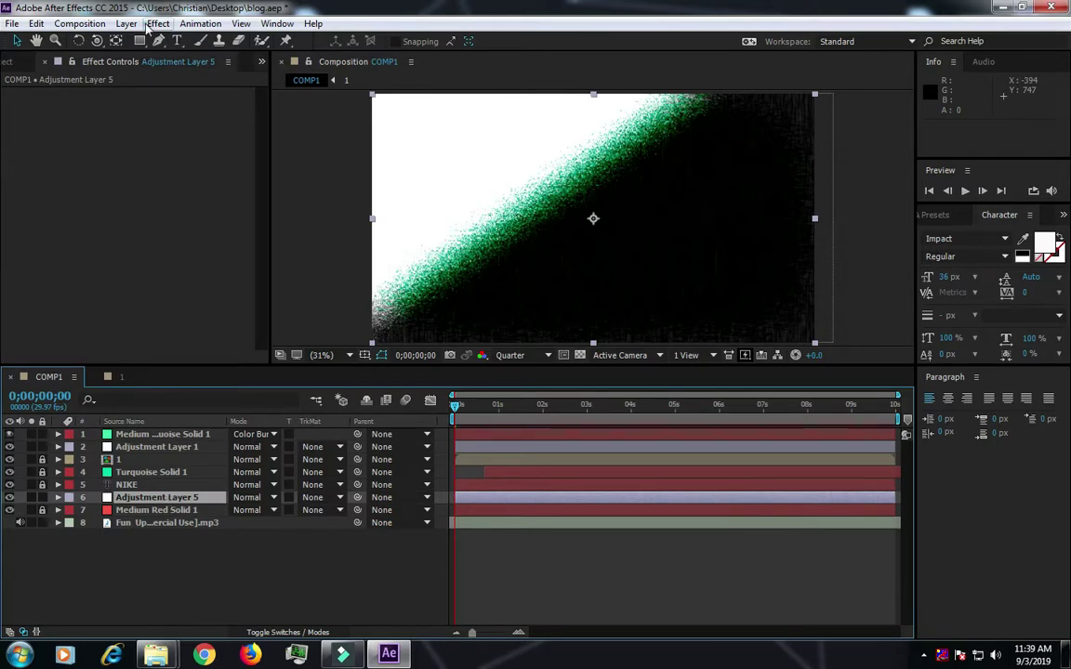
# - Add the Simulation effect CC Mr. Mercury to Adjustment Layer 5, filling the frame with blobs
pyautogui.click(149, 24)
pyautogui.moveTo(246, 319)
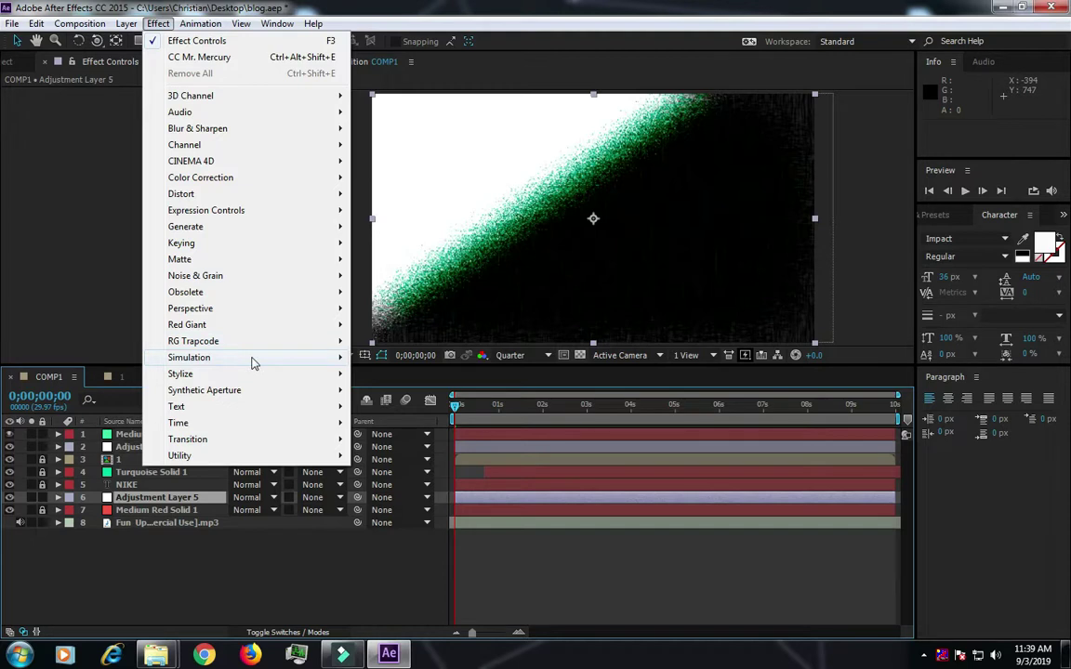
pyautogui.moveTo(254, 360)
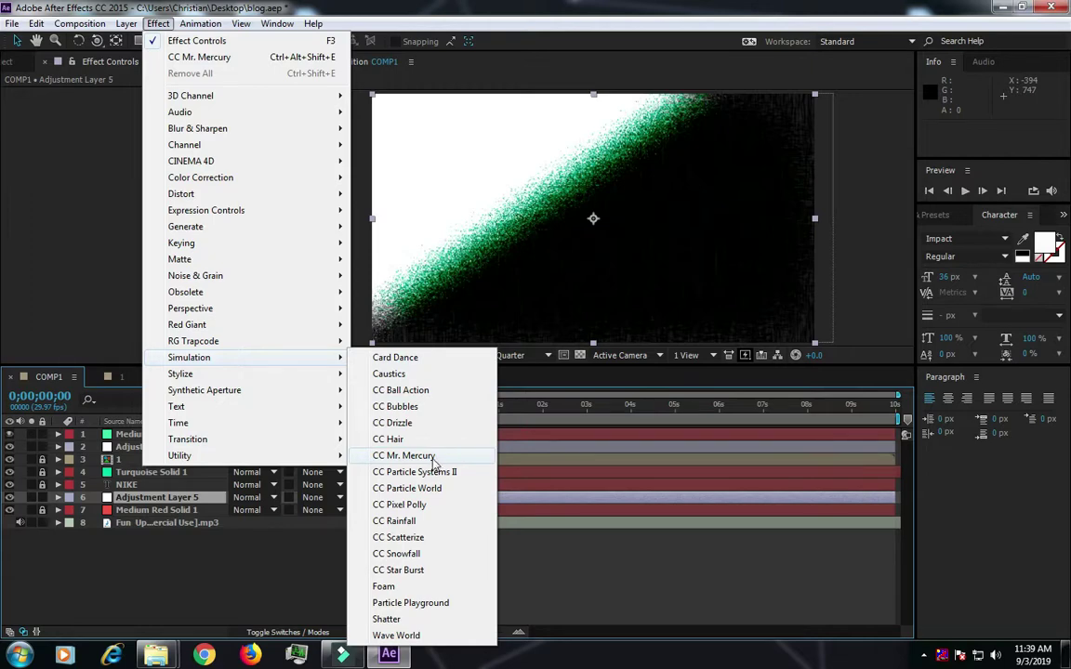
pyautogui.click(403, 455)
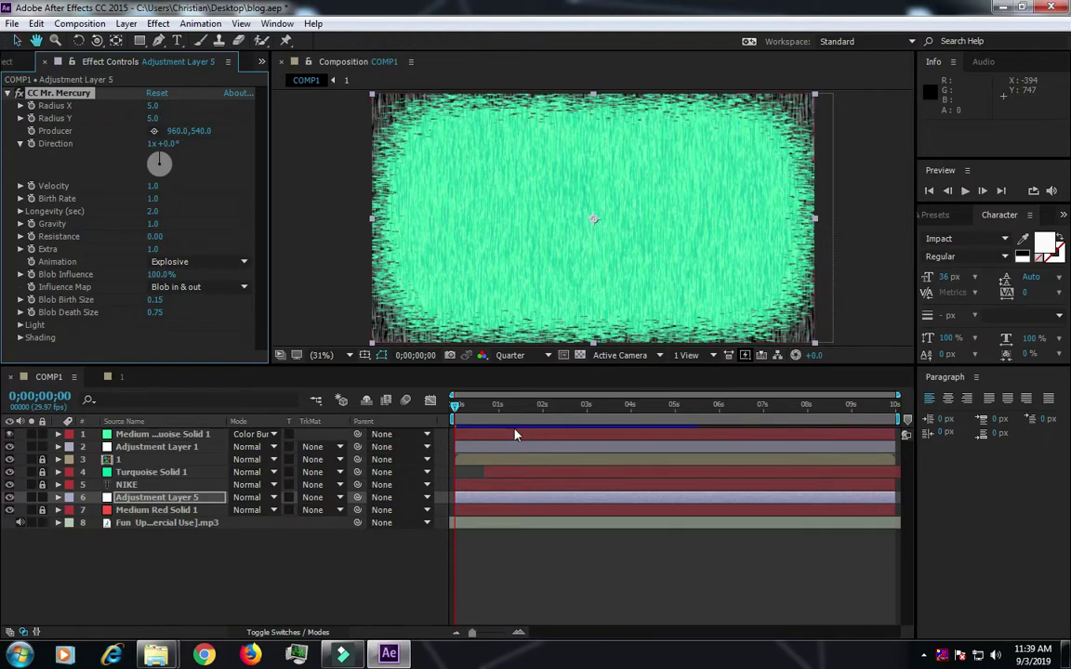
# - Preview to 0;00;01;10, then set Mr. Mercury's Radius X and Radius Y to 1.0
pyautogui.press('space')
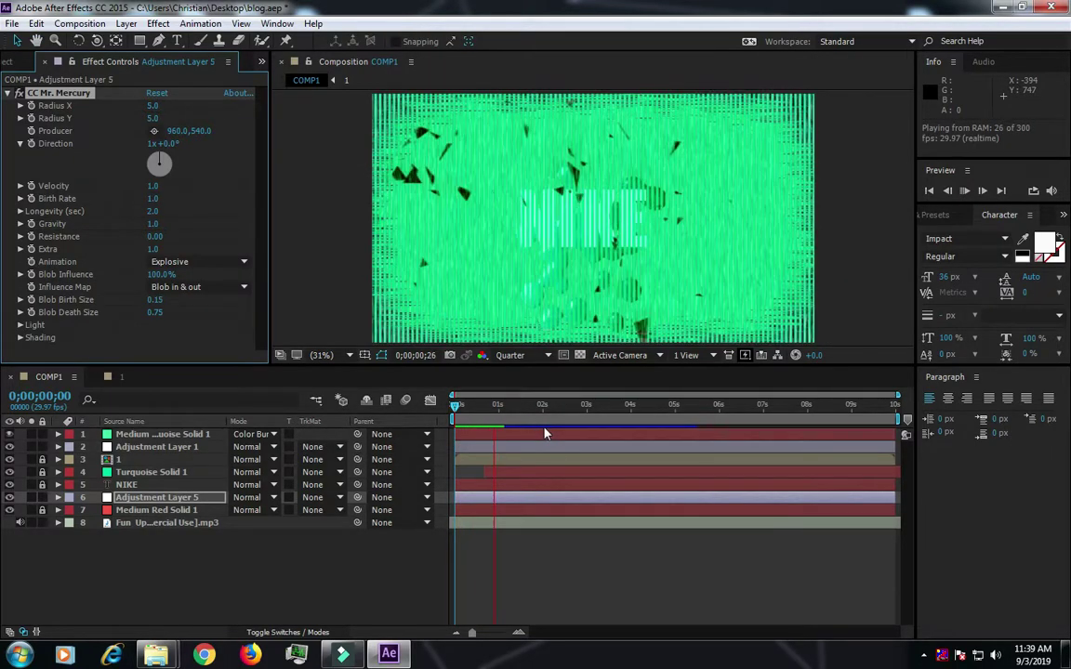
pyautogui.click(459, 406)
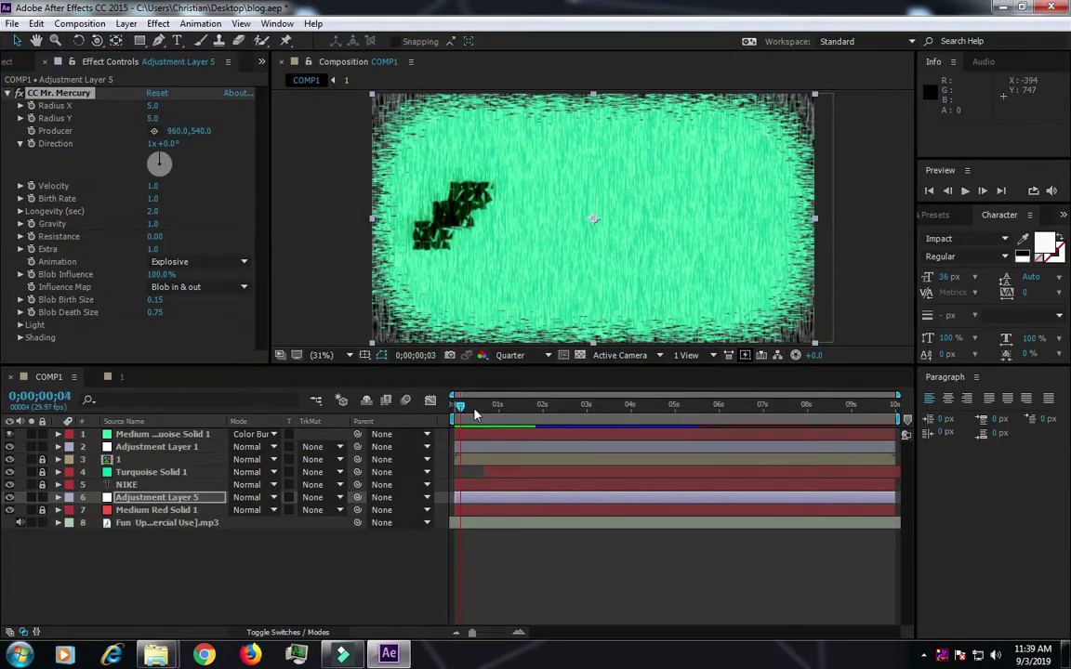
pyautogui.moveTo(458, 409); pyautogui.dragTo(512, 416)
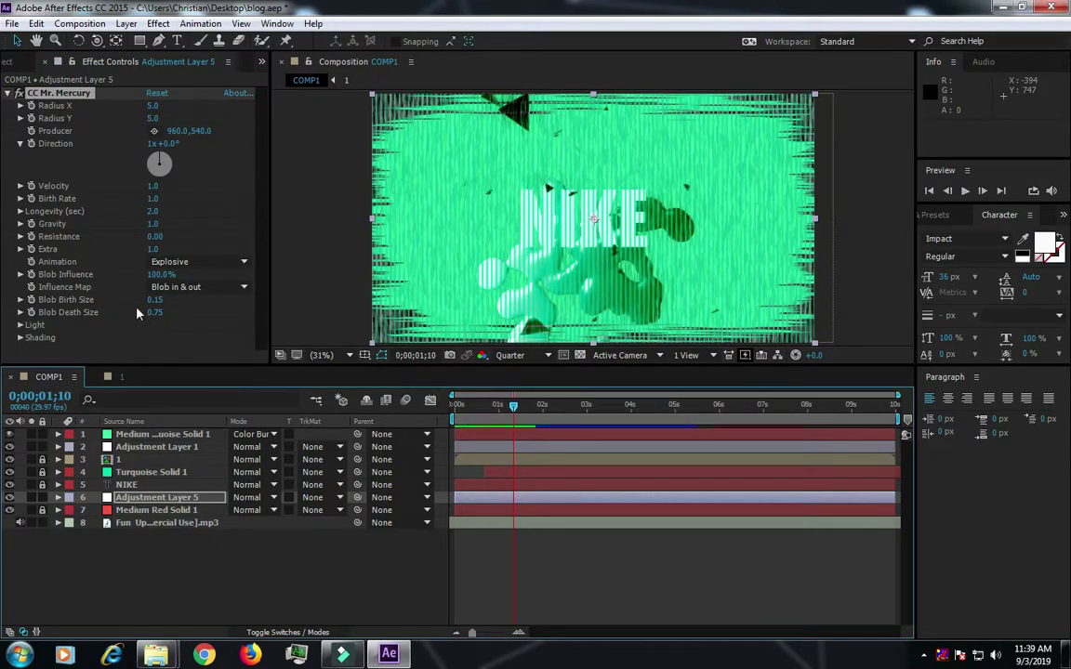
pyautogui.click(151, 105)
pyautogui.write('1')
pyautogui.click(336, 241)
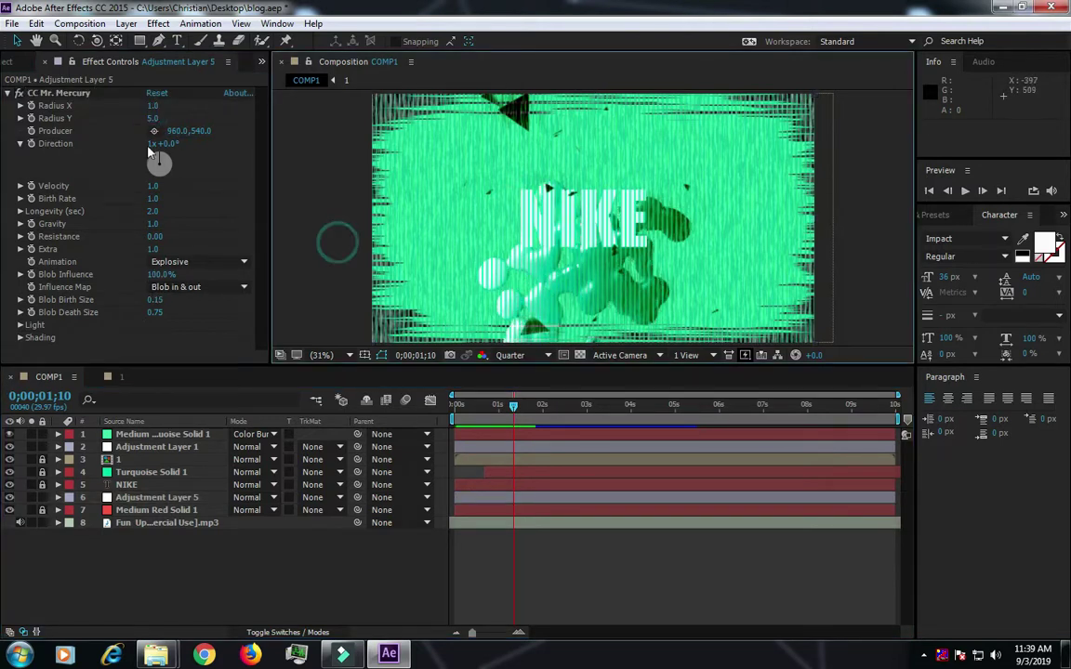
pyautogui.write('1')
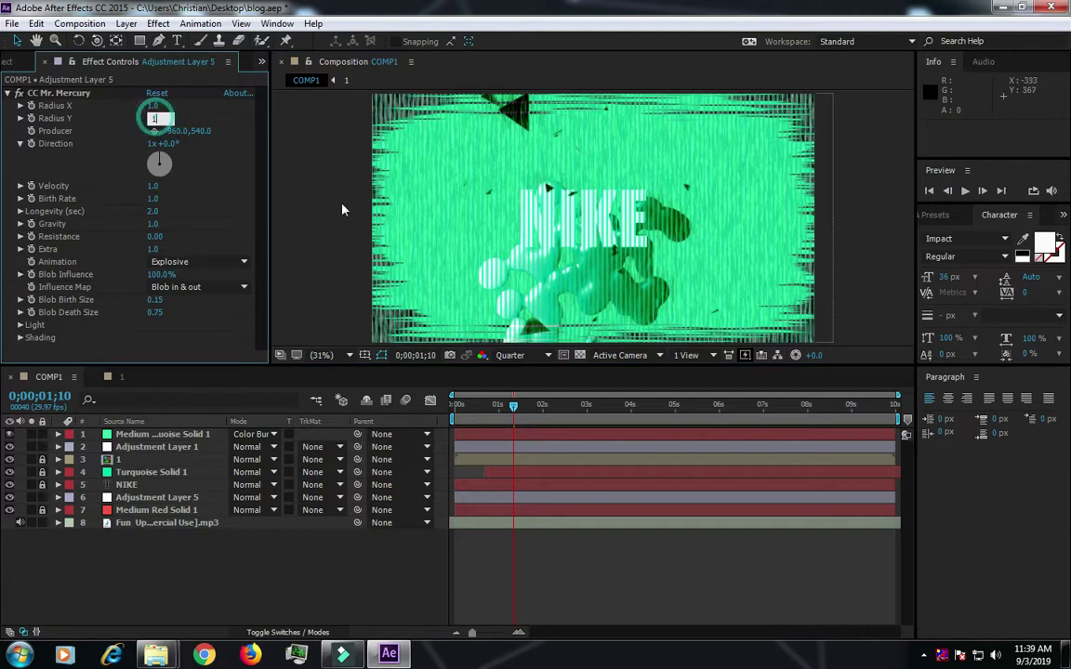
pyautogui.click(340, 205)
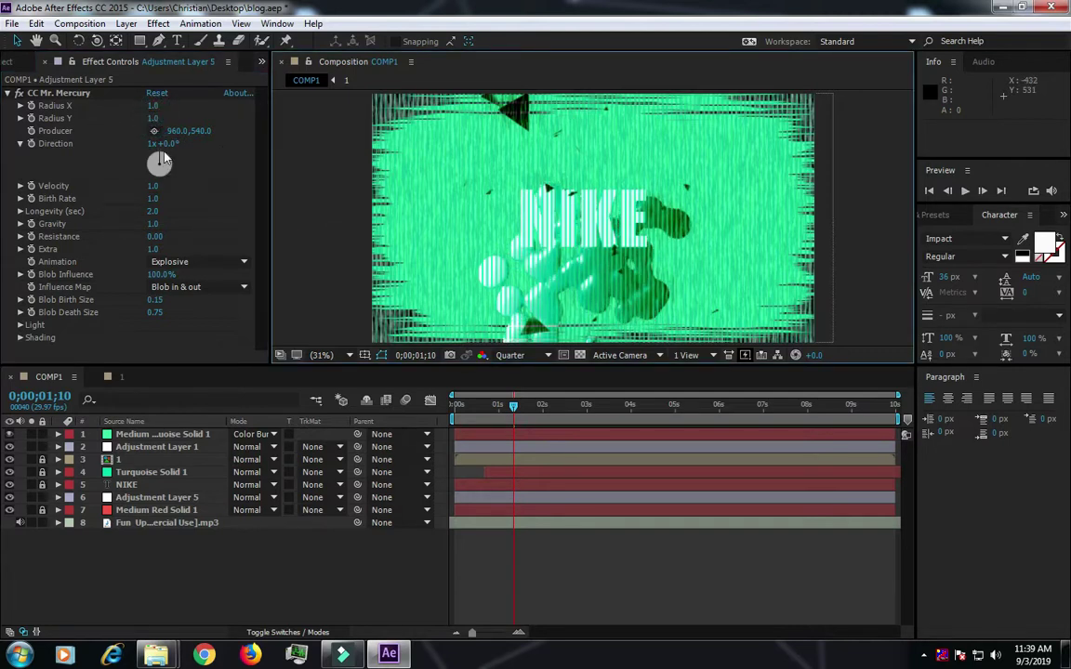
# - Undo a trial Direction change, set Velocity and Birth Rate to 0.0, and preview
pyautogui.moveTo(170, 144); pyautogui.dragTo(345, 188)
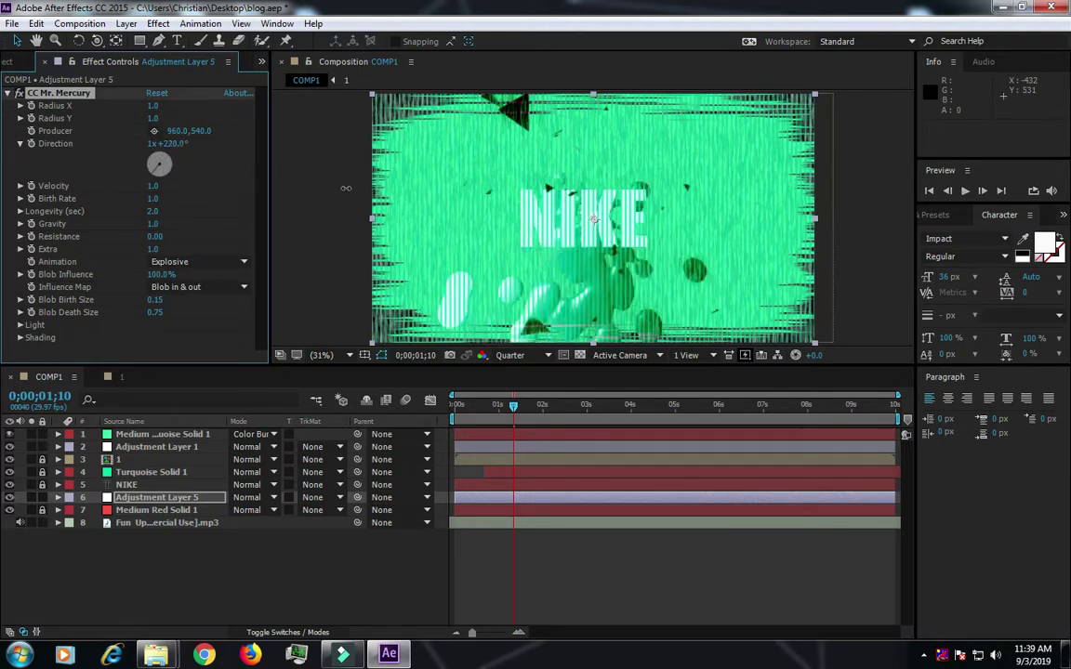
pyautogui.hotkey('ctrl', 'z')
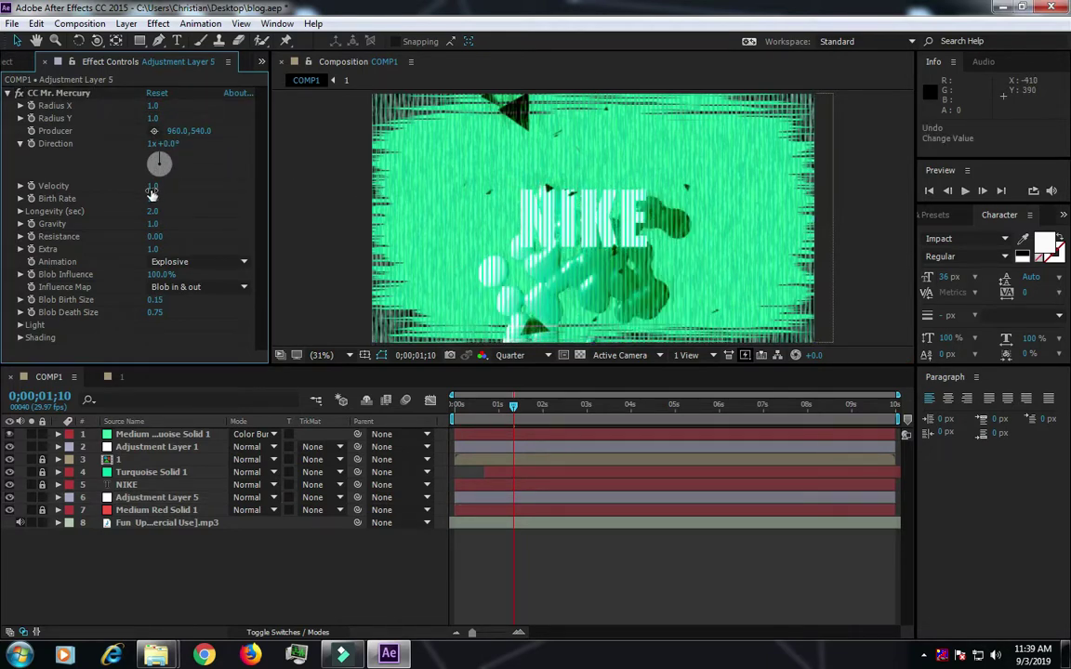
pyautogui.click(152, 187)
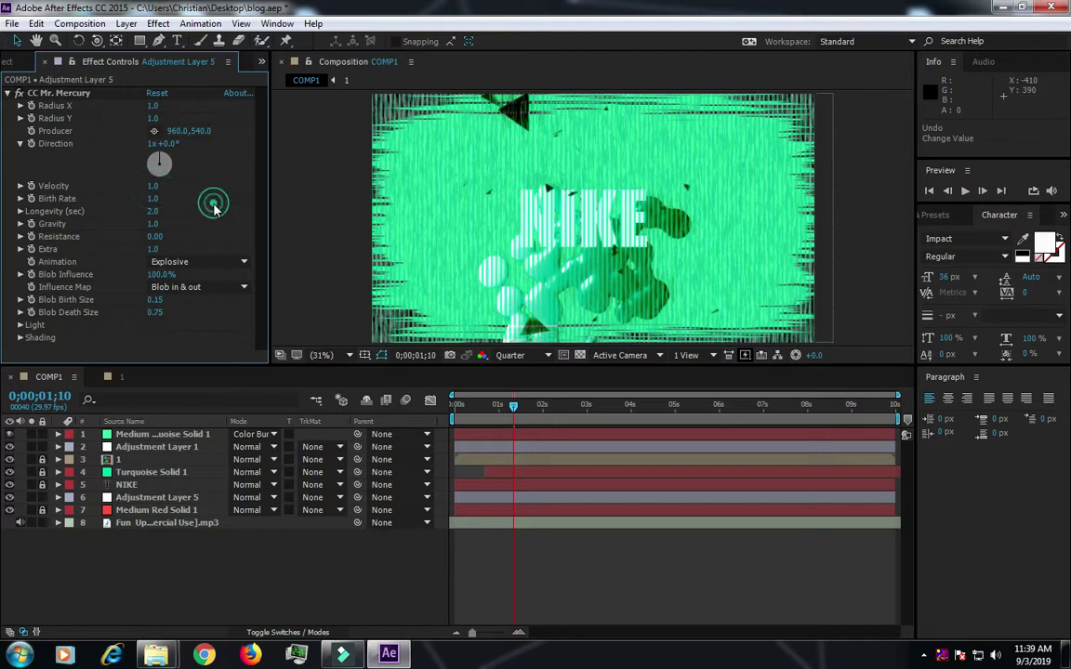
pyautogui.click(154, 188)
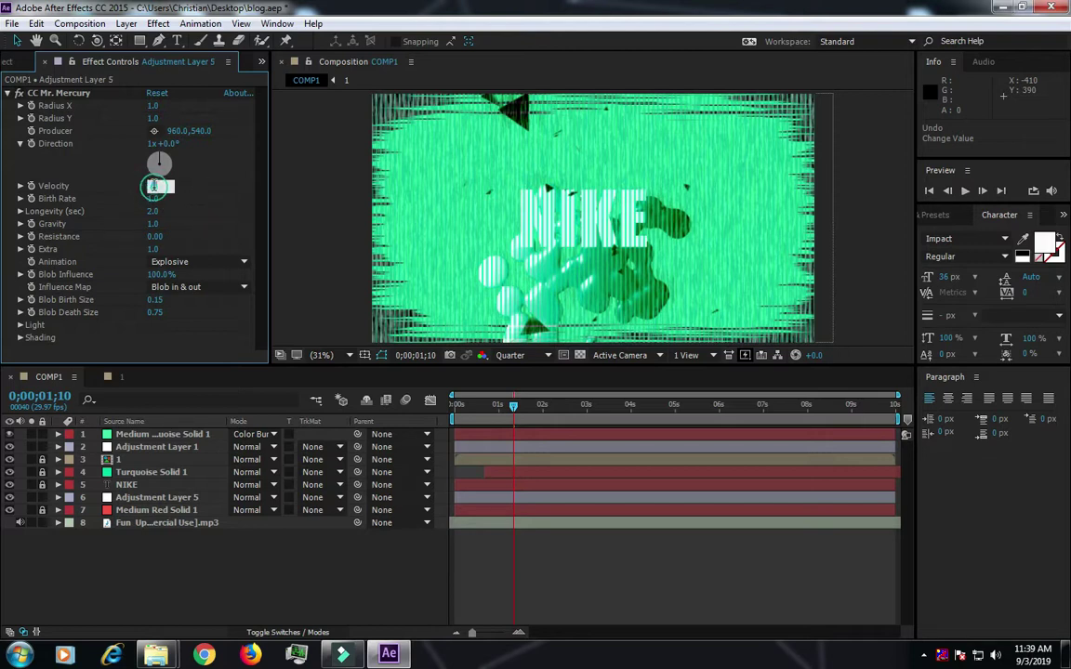
pyautogui.write('0')
pyautogui.click(330, 255)
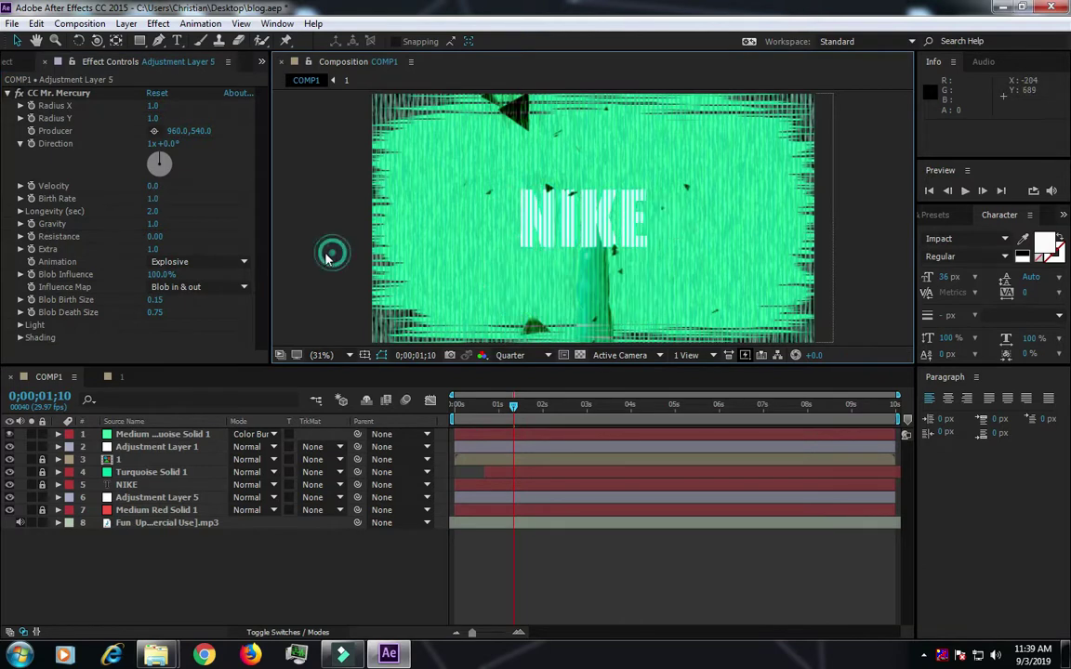
pyautogui.click(155, 199)
pyautogui.write('0')
pyautogui.click(212, 233)
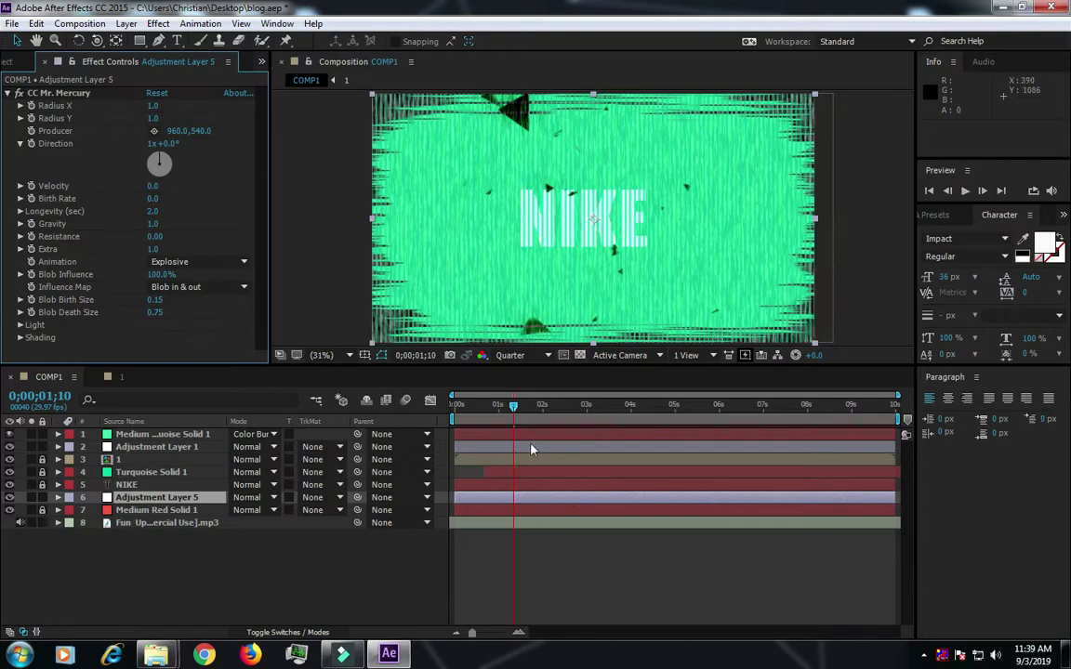
pyautogui.press('space')
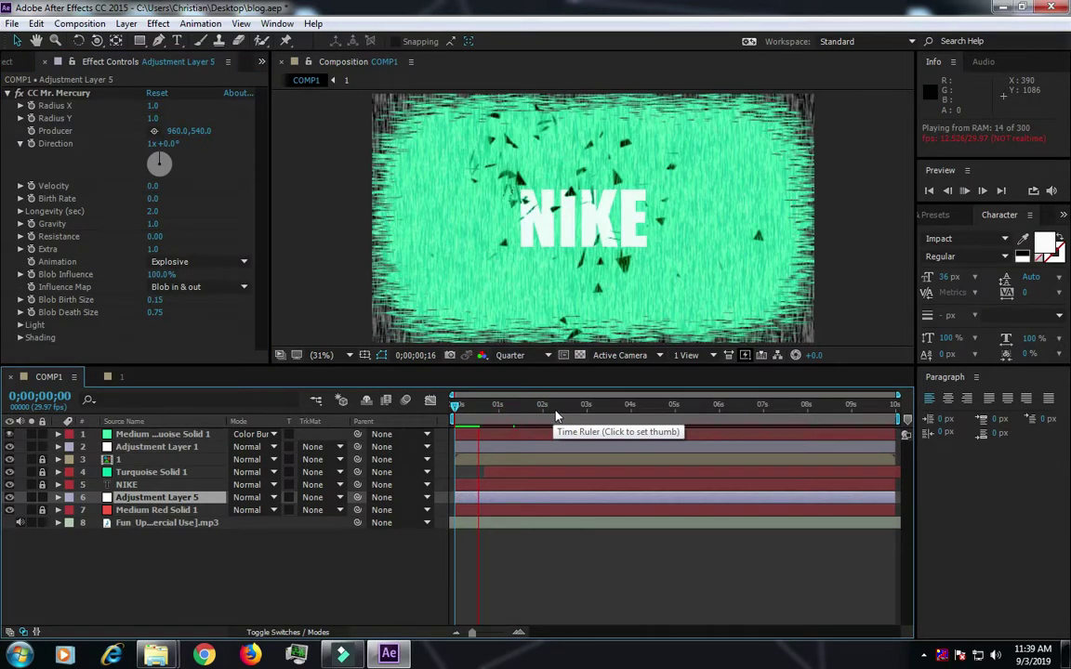
pyautogui.press('space')
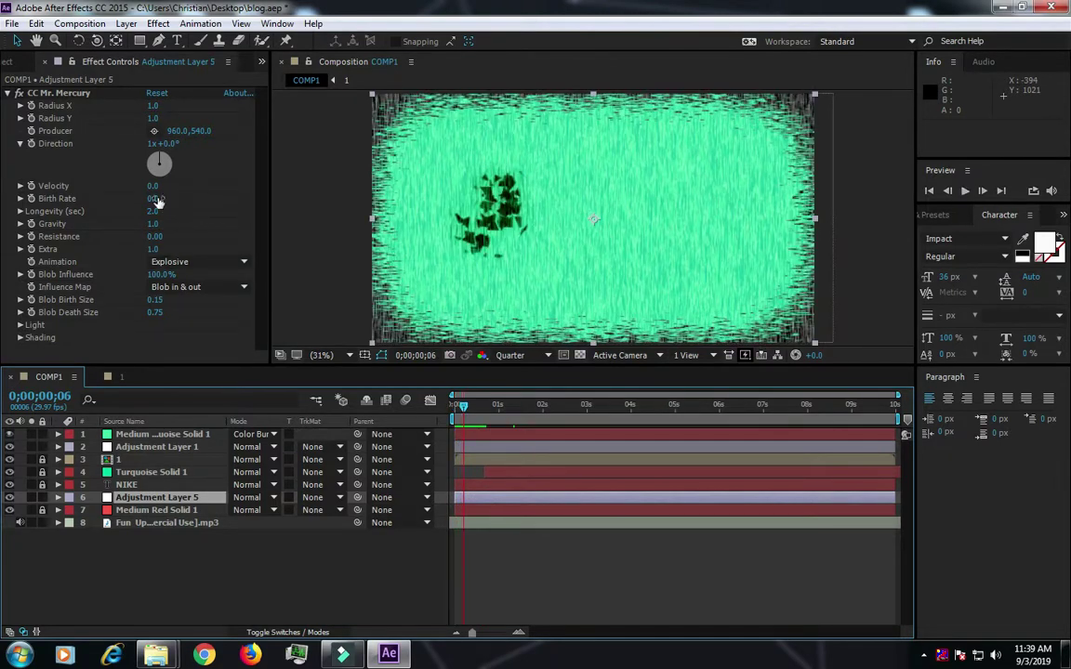
pyautogui.write('1')
# - Restore Birth Rate to 1.0 and preview the shatter from the first frame, stopping at 0;00;02;28
pyautogui.click(197, 199)
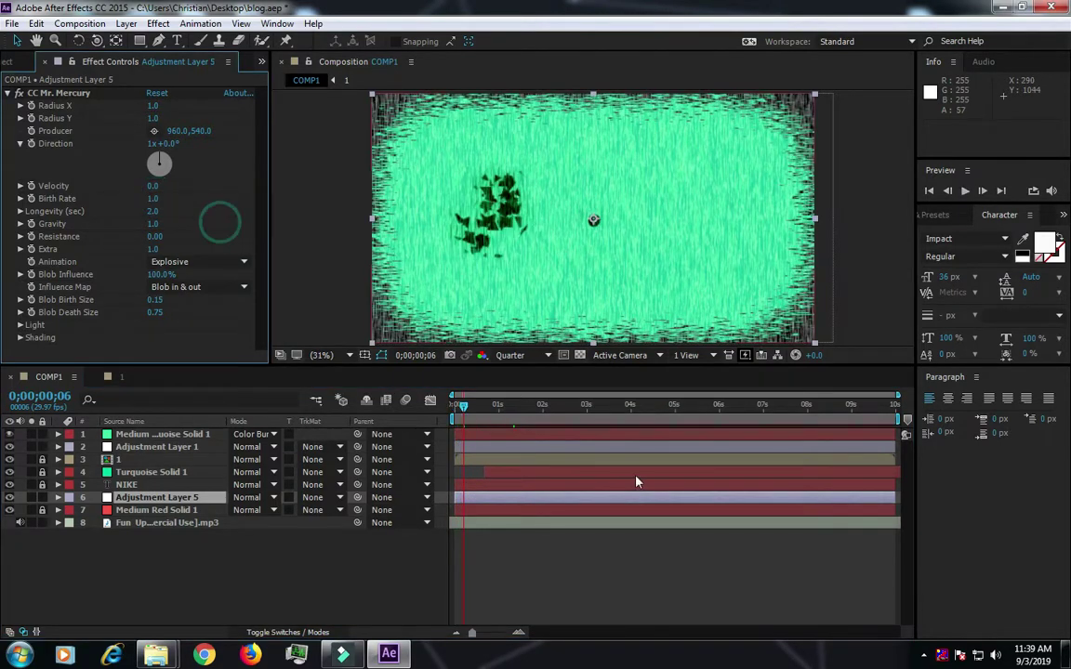
pyautogui.moveTo(467, 415); pyautogui.dragTo(454, 416)
pyautogui.press('space')
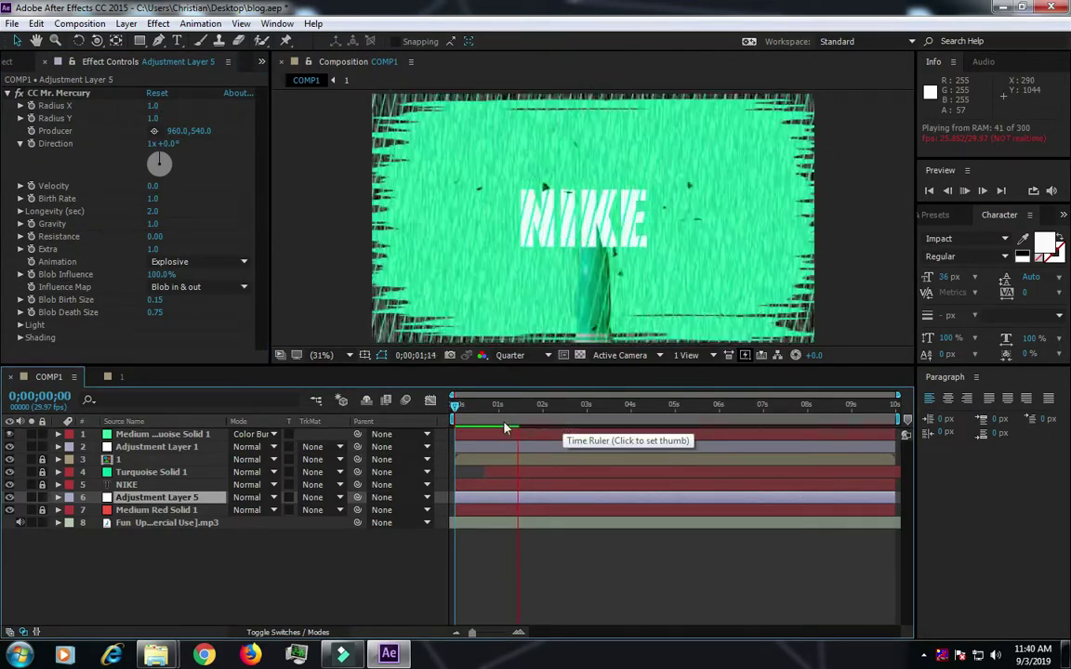
pyautogui.moveTo(469, 411)
pyautogui.mouseDown()
pyautogui.moveTo(492, 419)
pyautogui.moveTo(450, 419)
pyautogui.mouseUp()
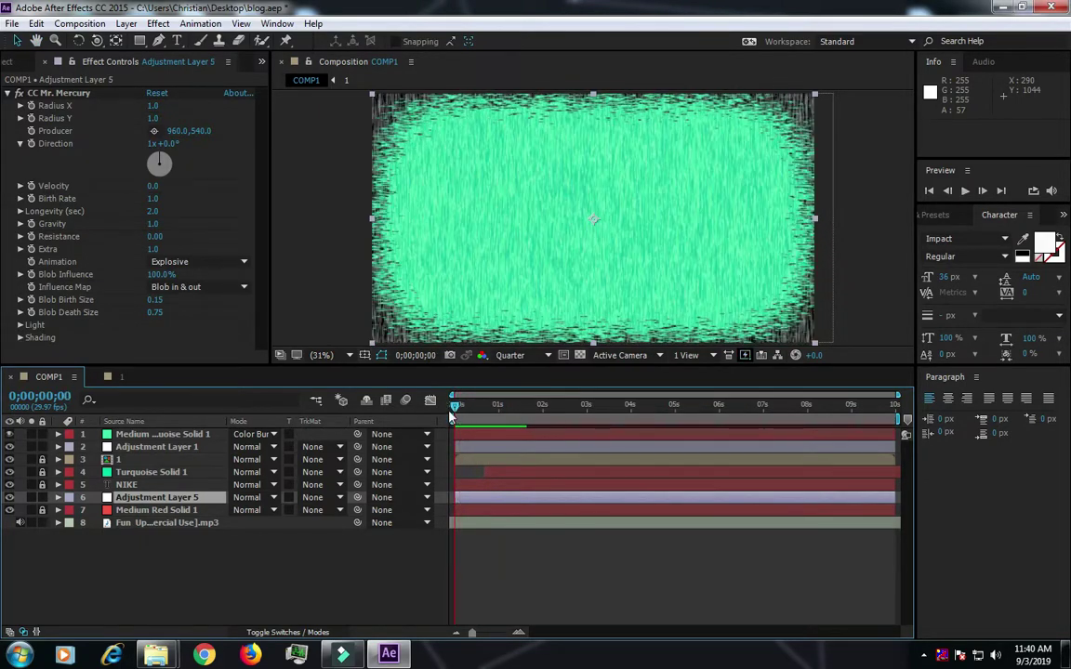
pyautogui.press('space')
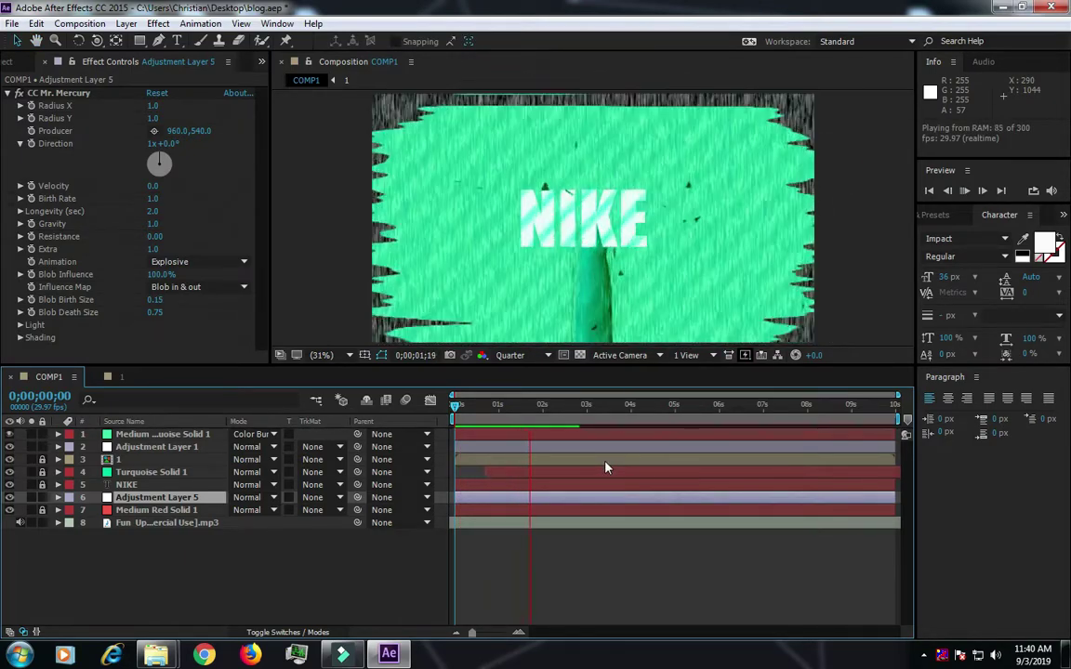
pyautogui.press('space')
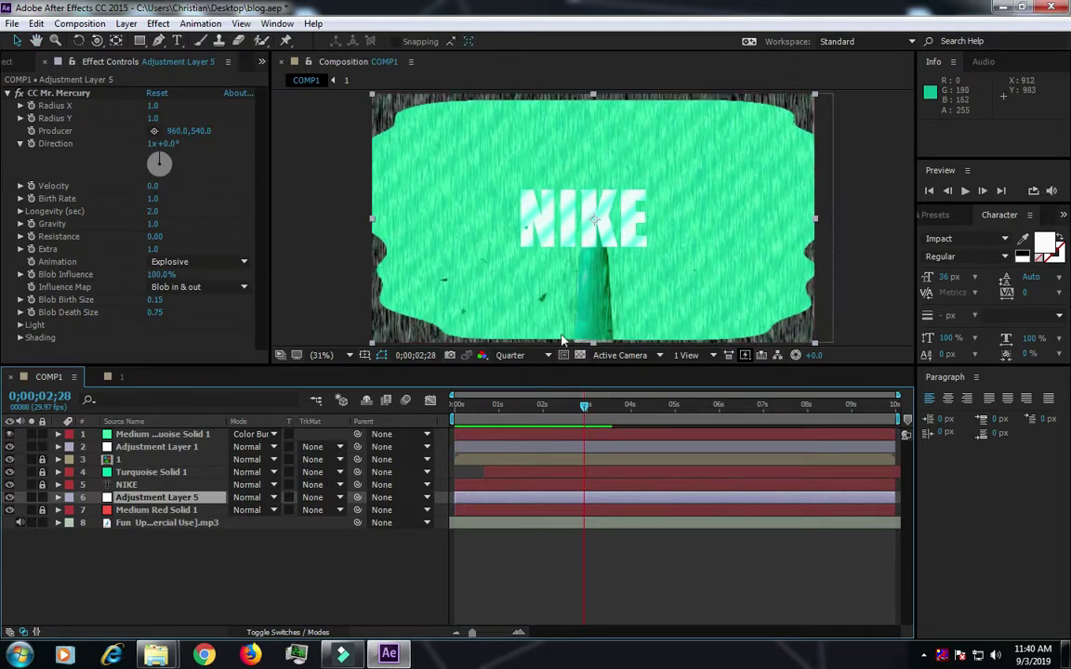
pyautogui.click(255, 500)
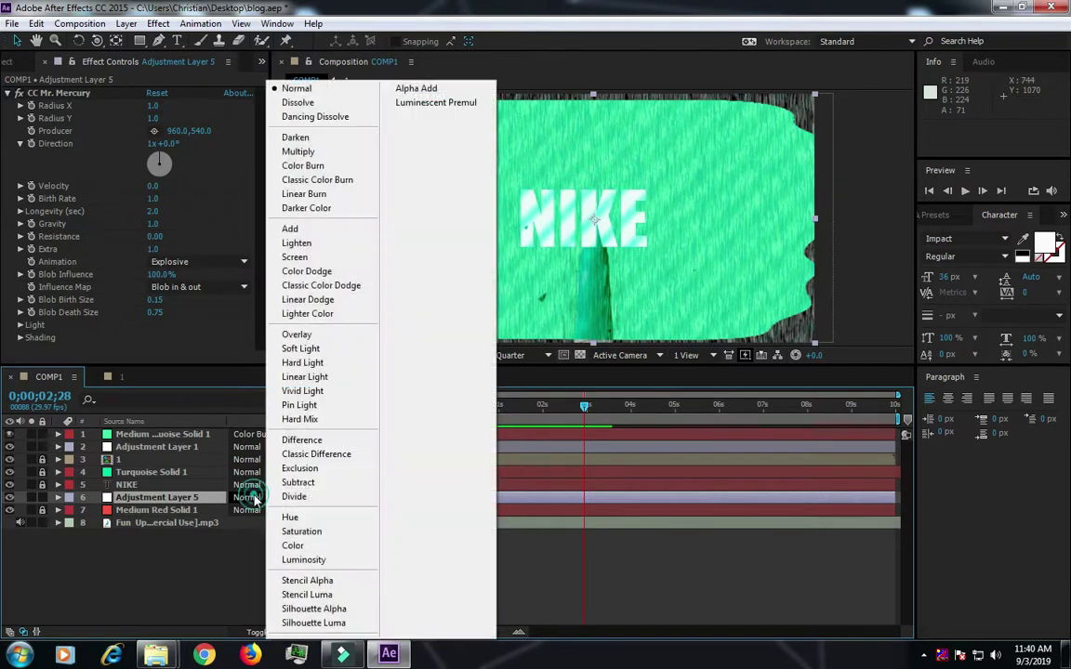
# - Switch Adjustment Layer 5 to Divide and preview, inspecting frames around 0;00;00;26
pyautogui.click(310, 500)
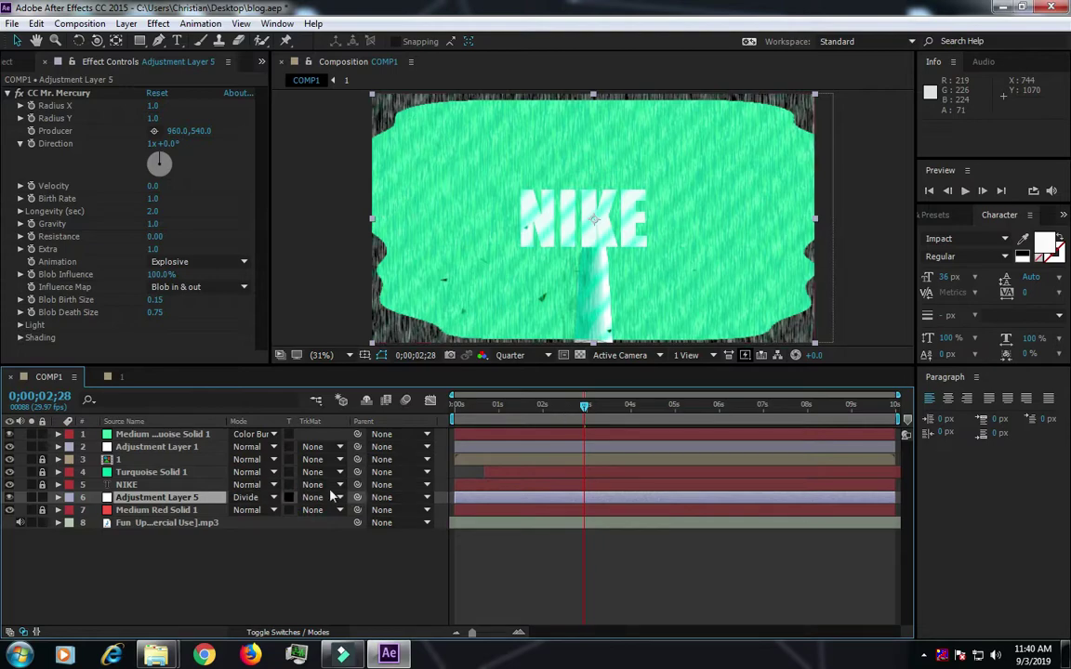
pyautogui.press('space')
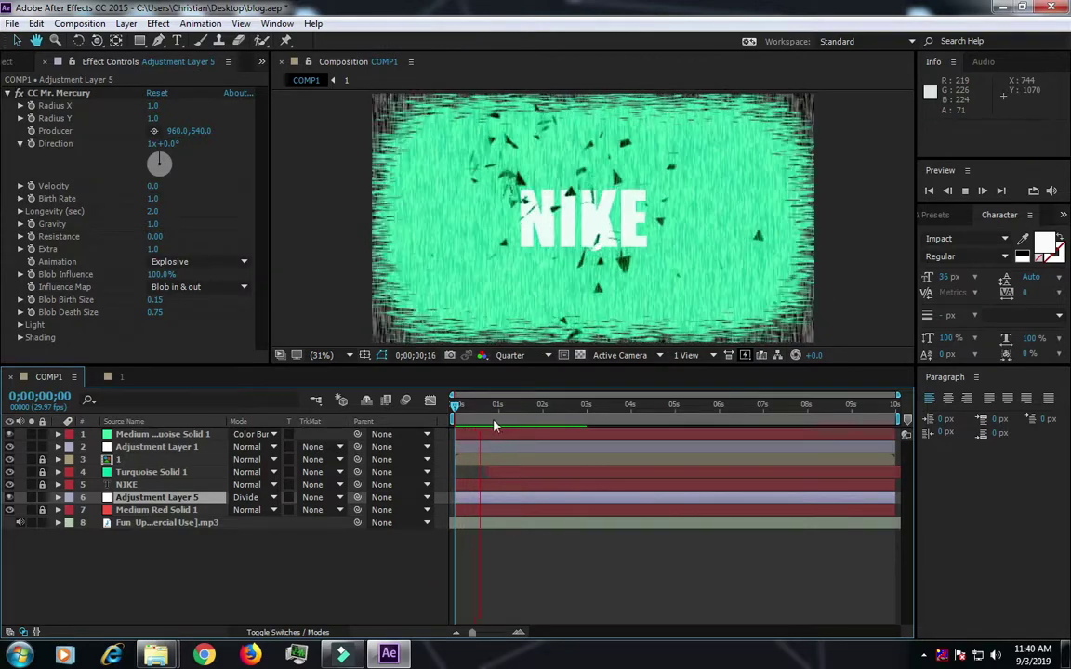
pyautogui.click(475, 421)
pyautogui.moveTo(475, 421); pyautogui.dragTo(492, 409)
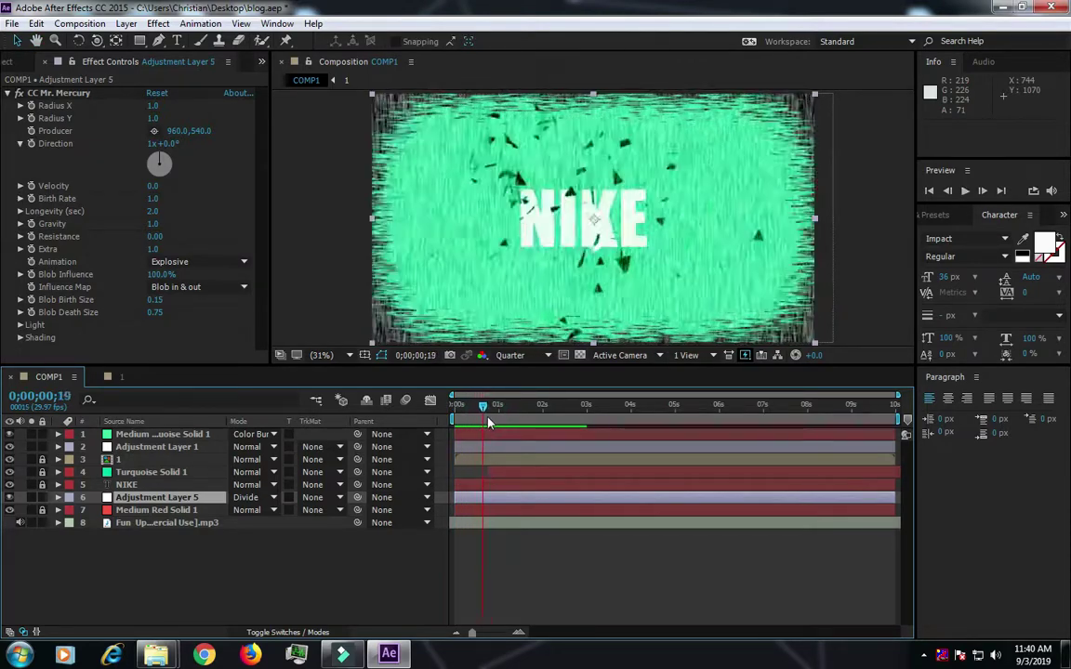
# - Move Adjustment Layer 5 below Medium Red Solid 1 and preview from the first frame
pyautogui.moveTo(192, 502); pyautogui.dragTo(209, 510)
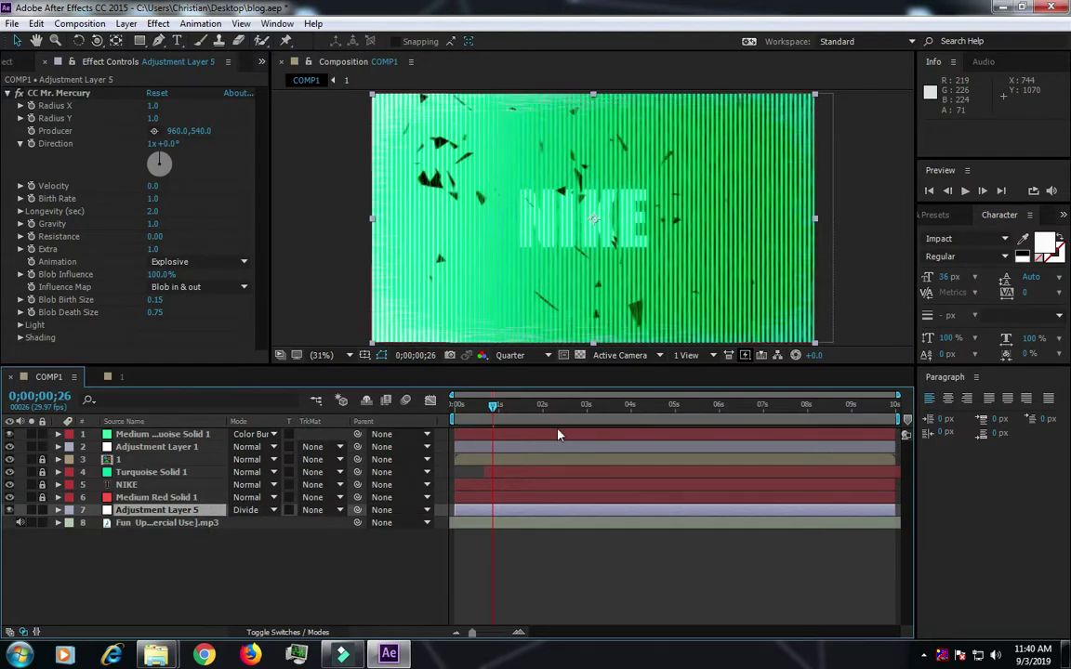
pyautogui.moveTo(493, 406); pyautogui.dragTo(454, 407)
pyautogui.press('space')
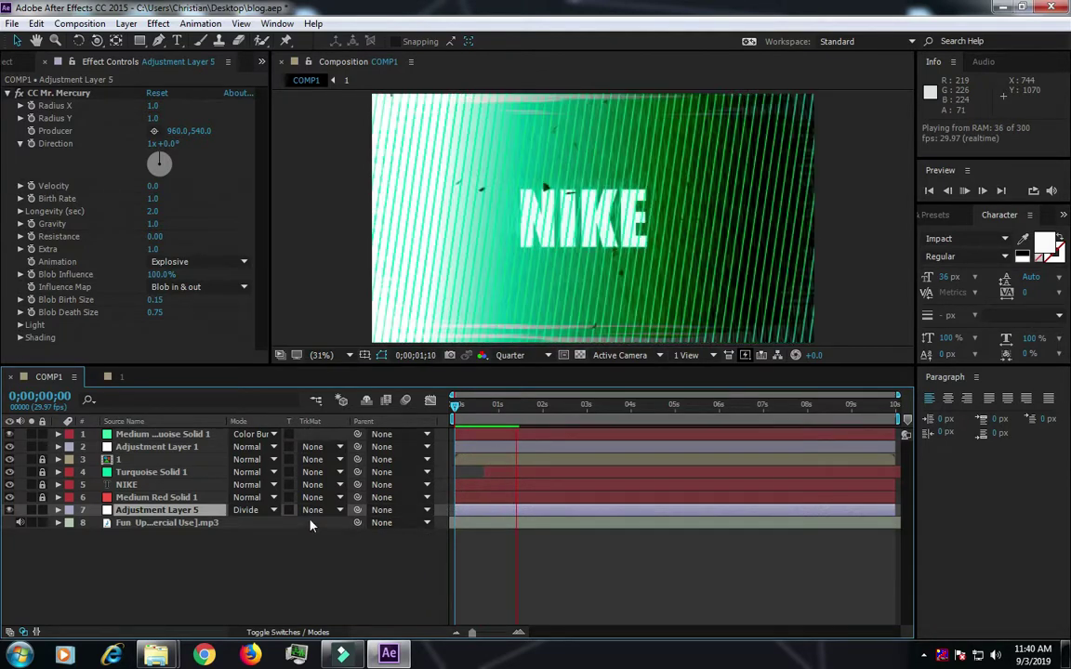
pyautogui.press('space')
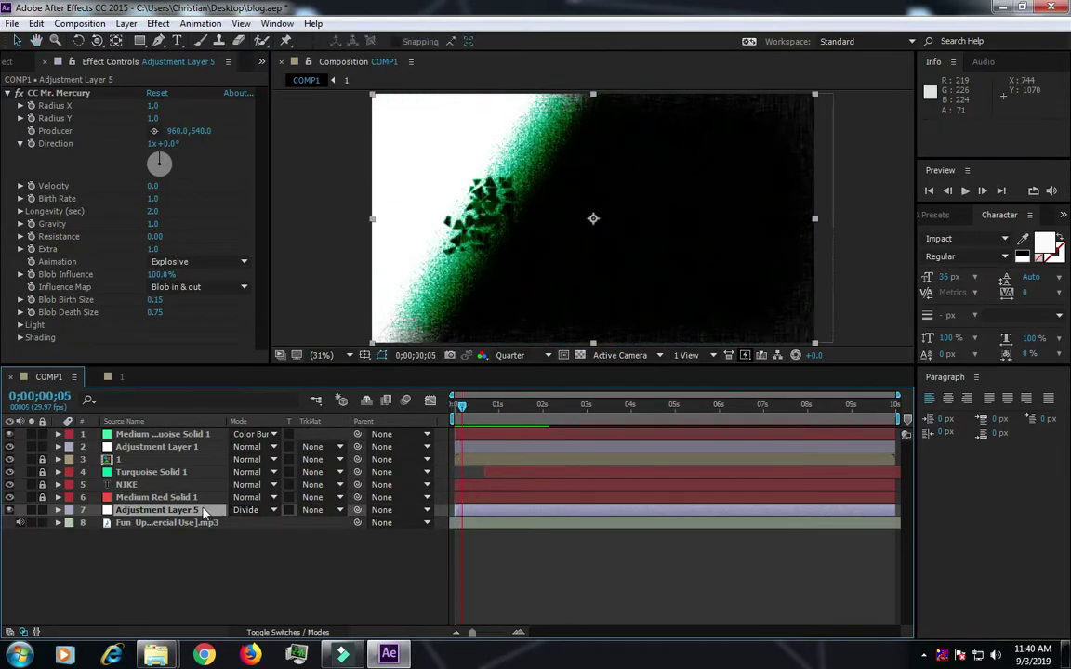
# - Try Normal, then set Adjustment Layer 5's blend mode to Classic Difference and preview
pyautogui.click(246, 510)
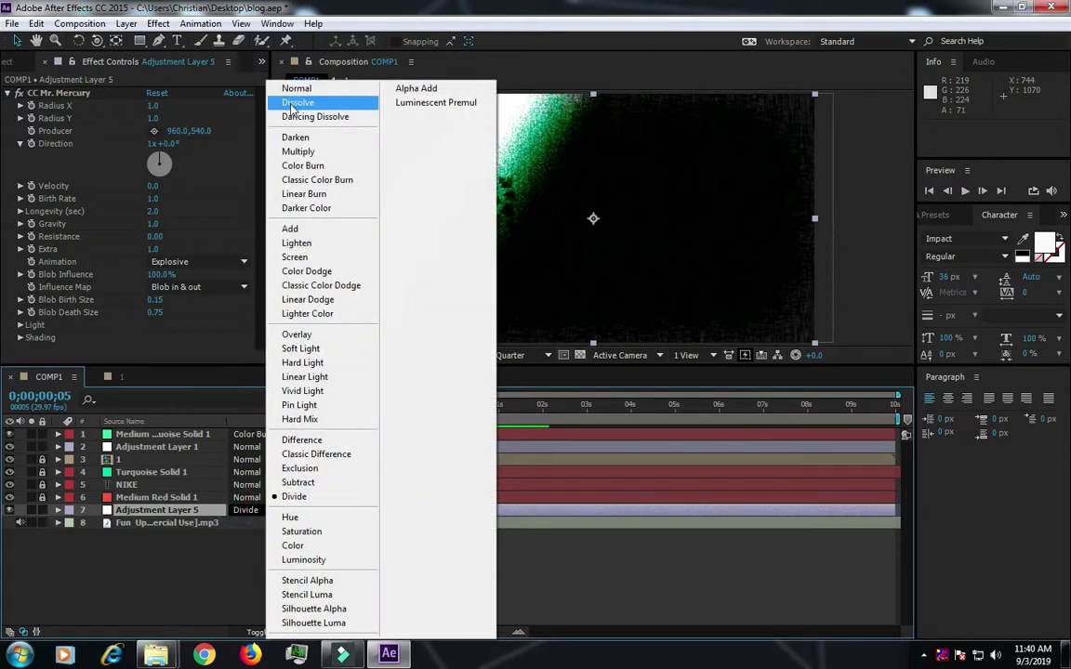
pyautogui.click(297, 88)
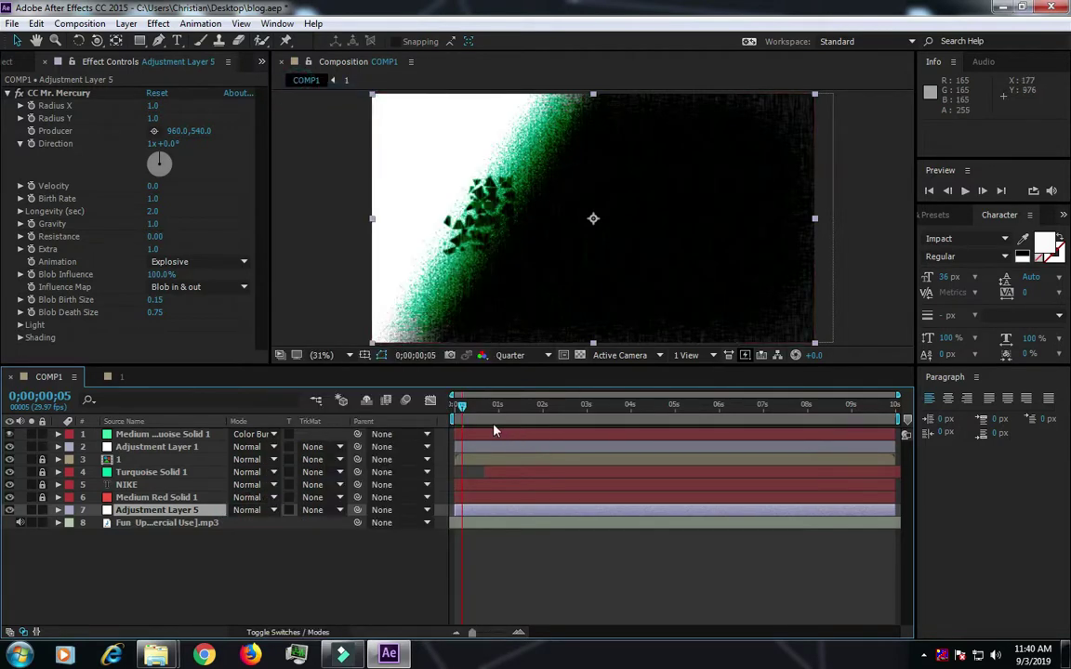
pyautogui.press('space')
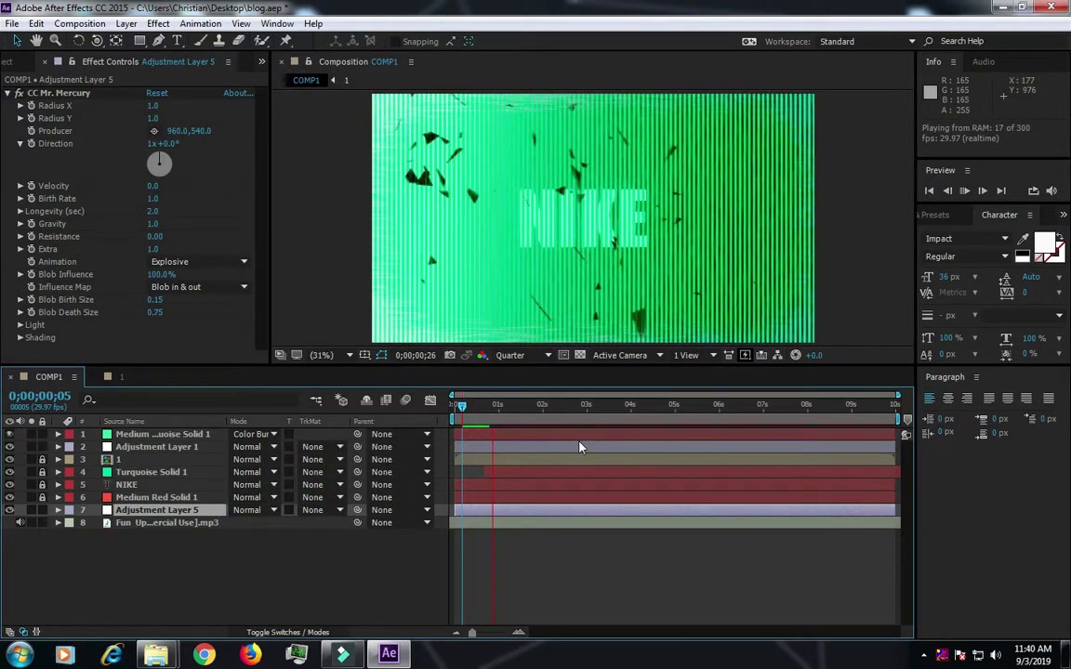
pyautogui.press('space')
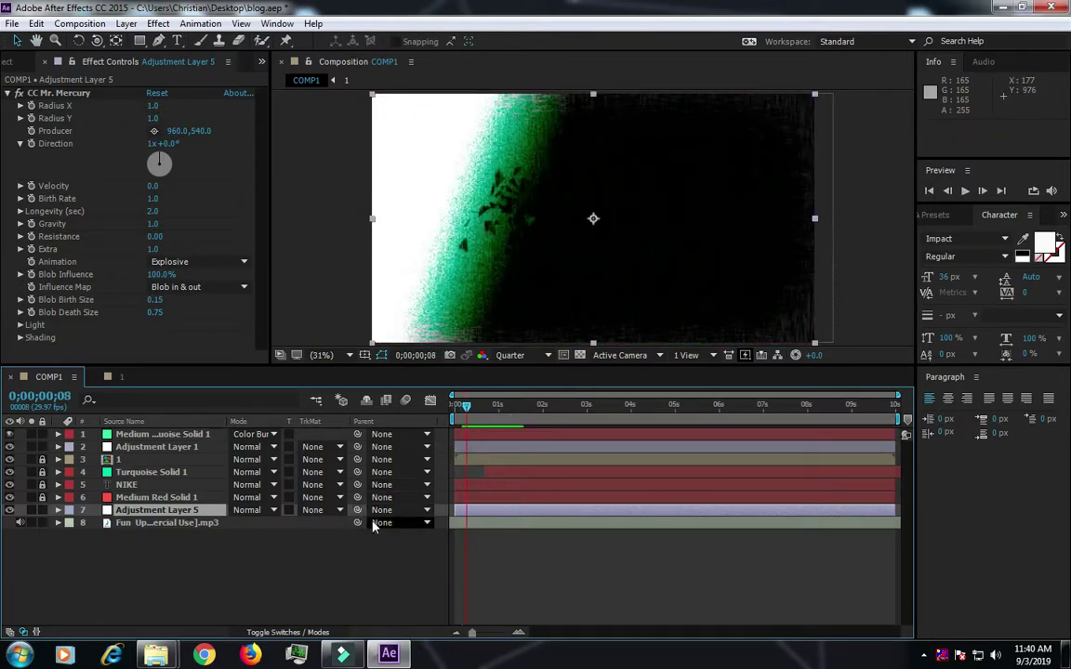
pyautogui.click(275, 511)
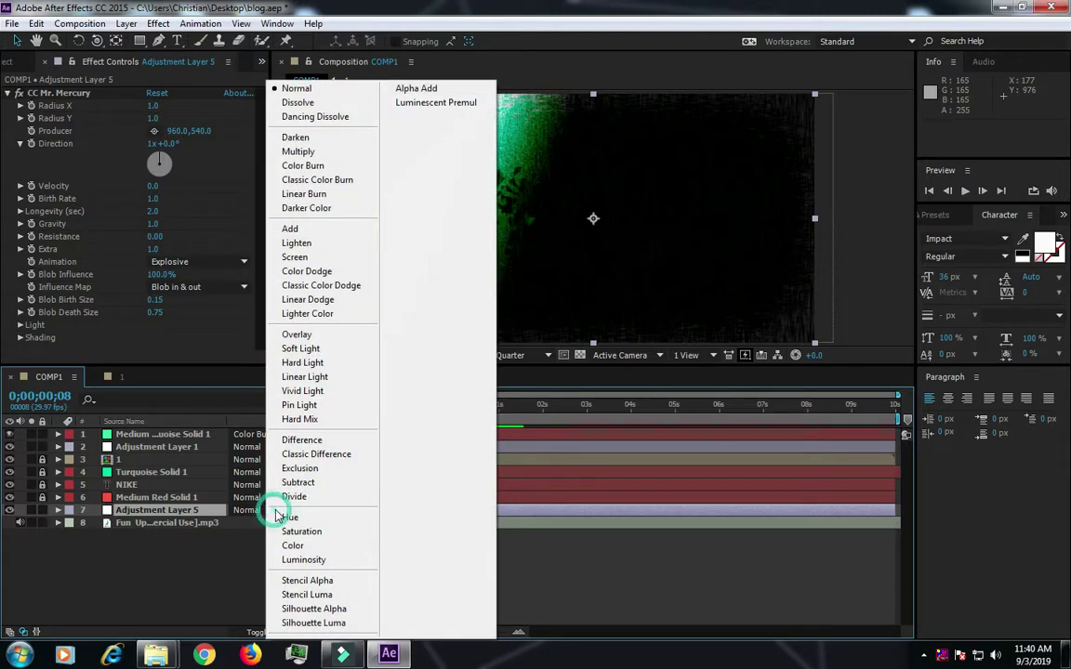
pyautogui.click(311, 454)
pyautogui.press('space')
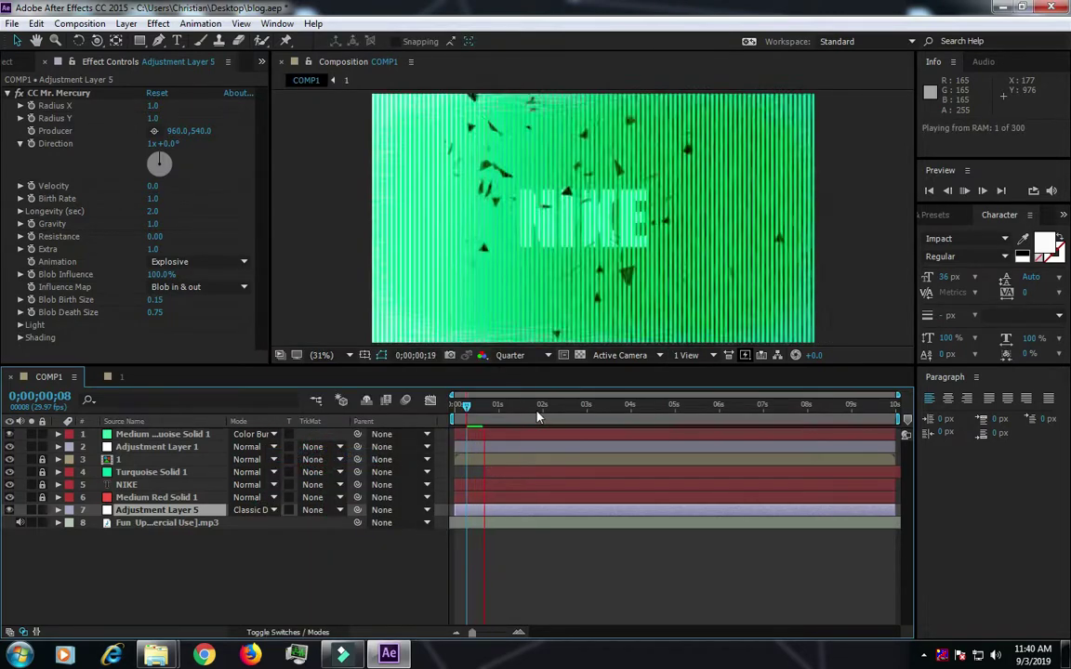
pyautogui.press('space')
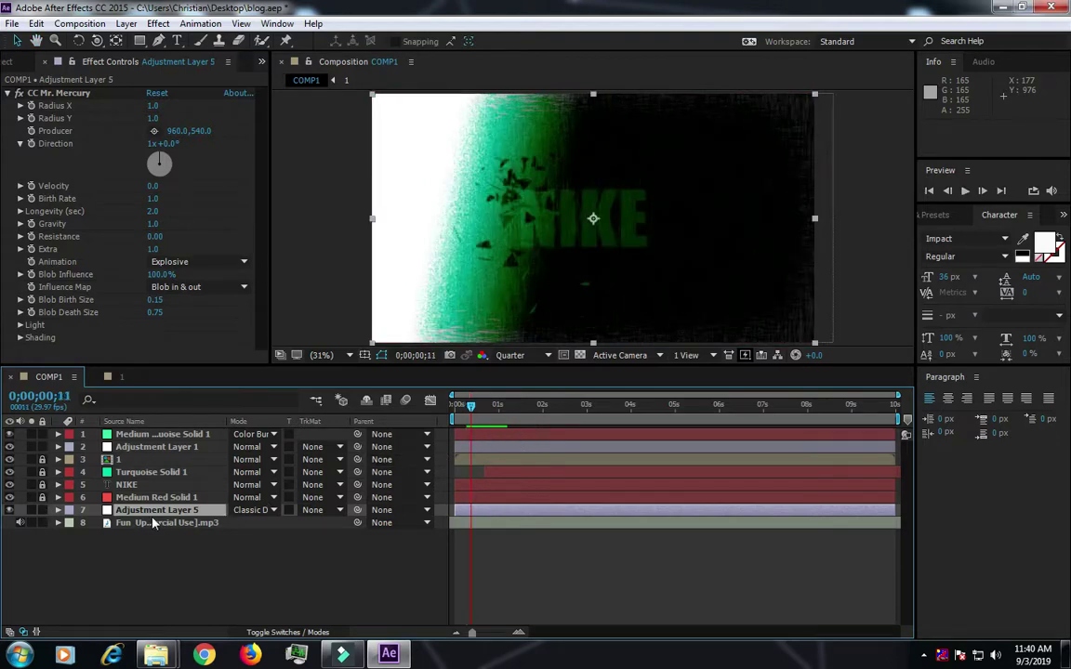
# - Test the layer above Medium Red Solid 1, undo, then move it to the top of the stack
pyautogui.moveTo(158, 514); pyautogui.dragTo(165, 497)
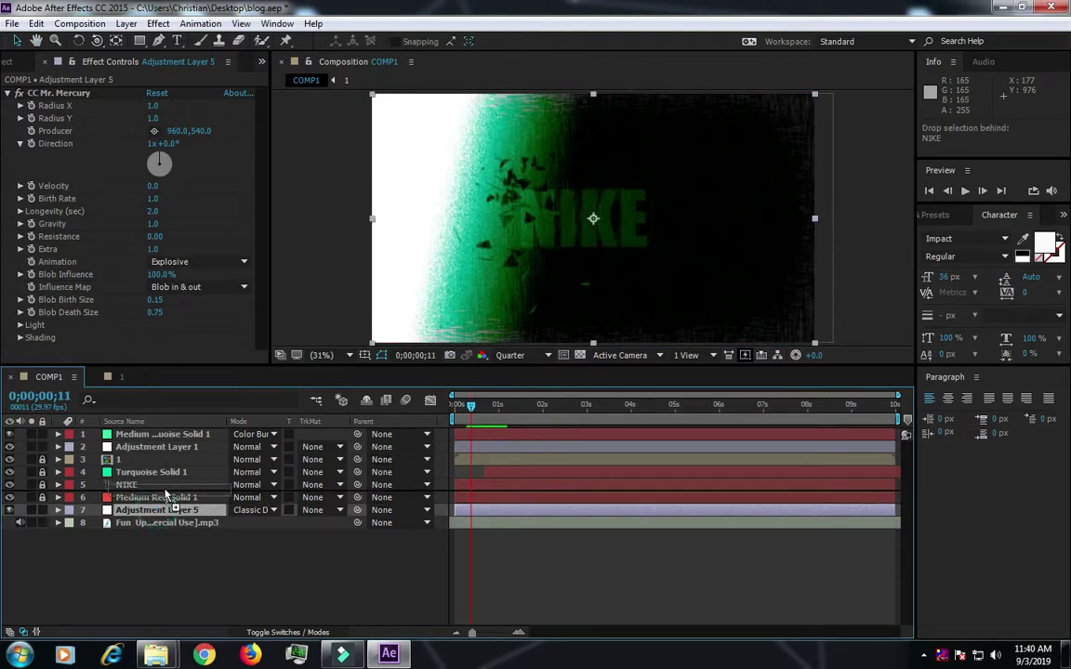
pyautogui.press('space')
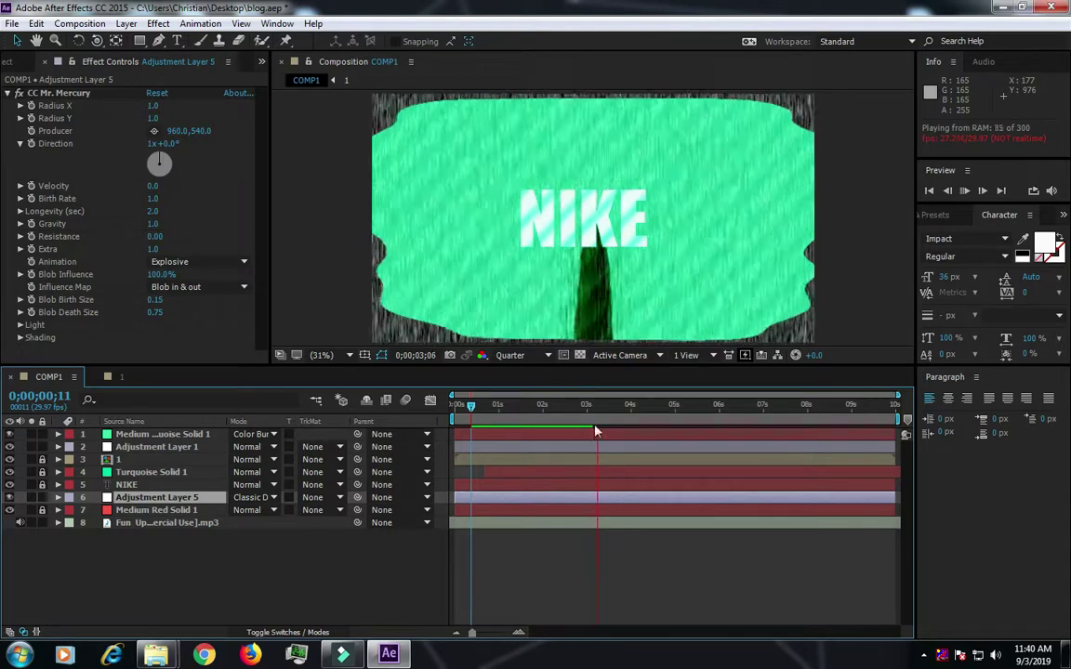
pyautogui.press('space')
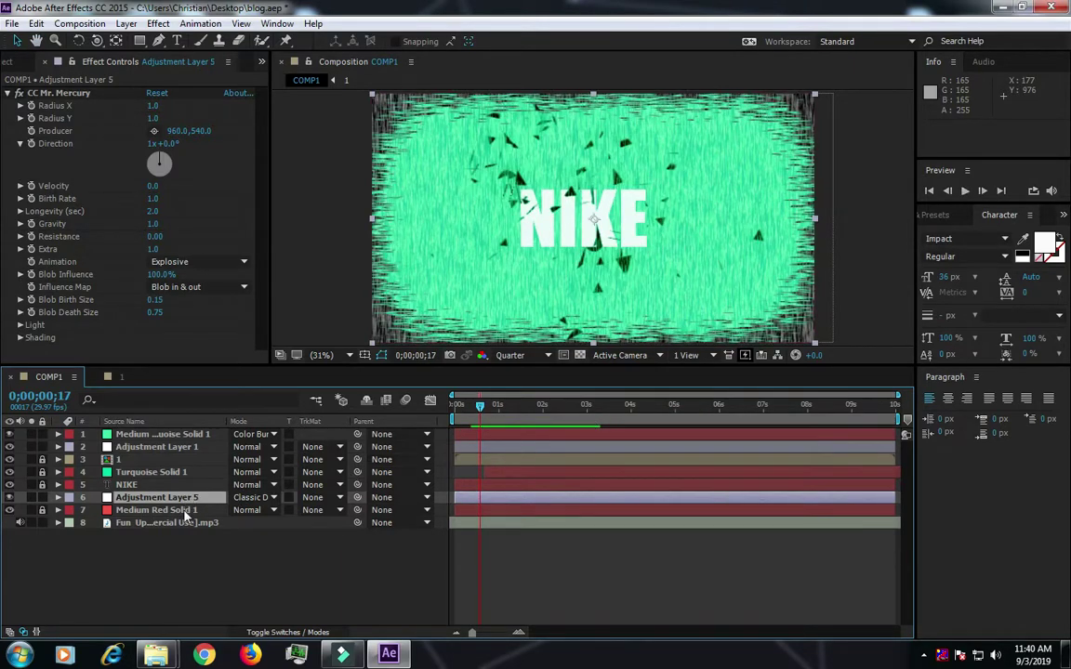
pyautogui.hotkey('ctrl', 'z')
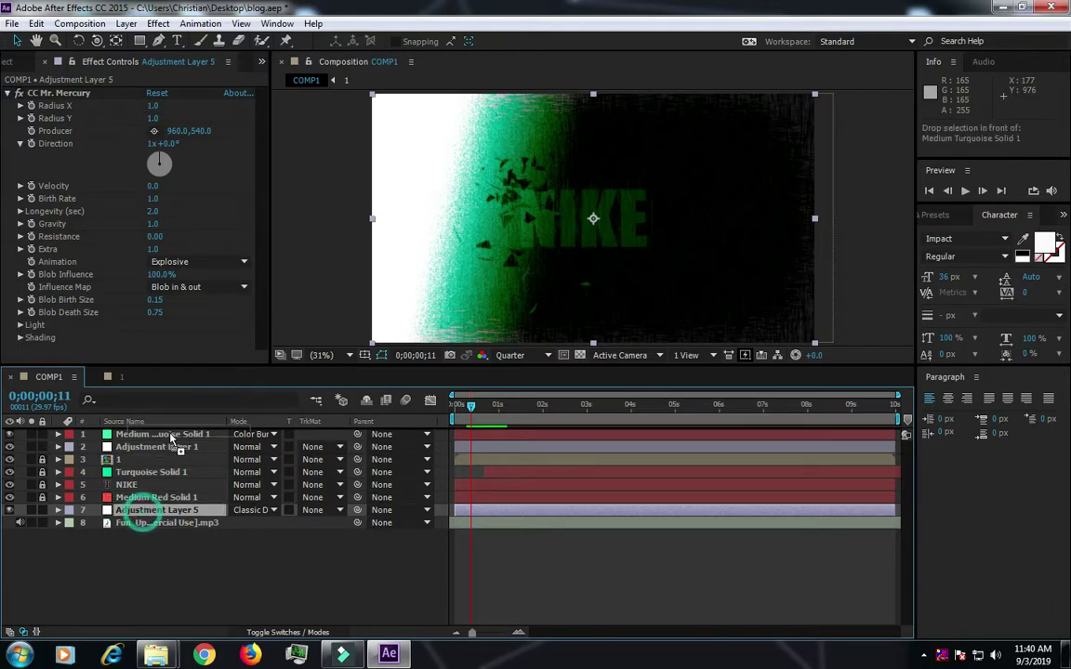
pyautogui.moveTo(144, 511); pyautogui.dragTo(191, 437)
# - Preview the comp, then at the 1-second mark raise Mr. Mercury's Velocity so particles burst outward
pyautogui.press('space')
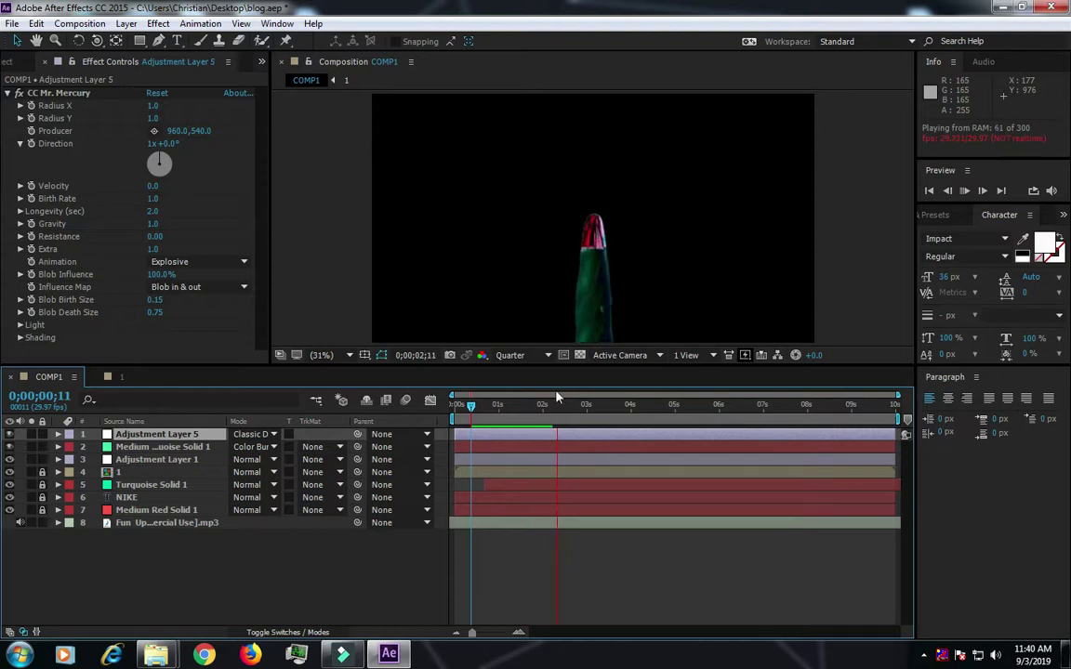
pyautogui.click(474, 405)
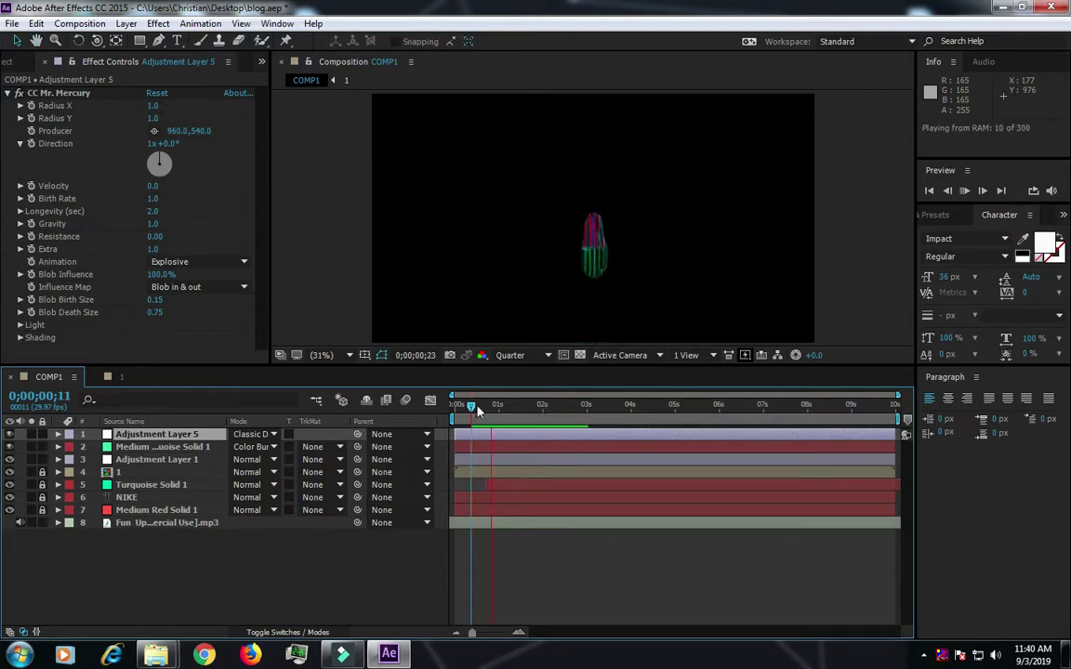
pyautogui.moveTo(472, 409); pyautogui.dragTo(499, 409)
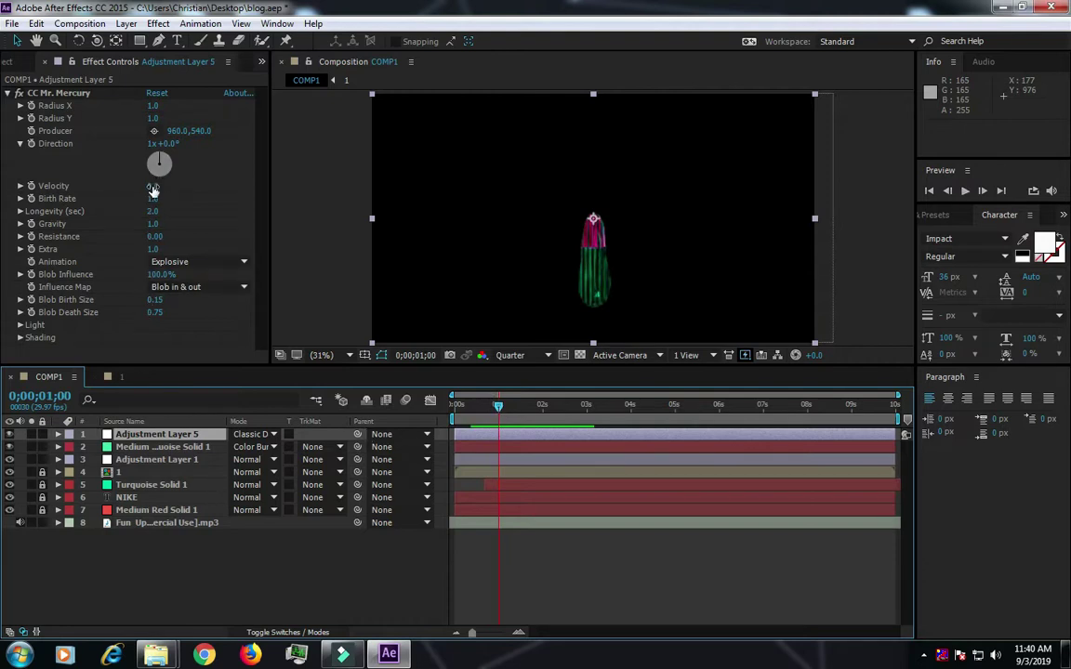
pyautogui.moveTo(152, 186)
pyautogui.mouseDown()
pyautogui.moveTo(524, 203)
pyautogui.moveTo(571, 504)
pyautogui.mouseUp()
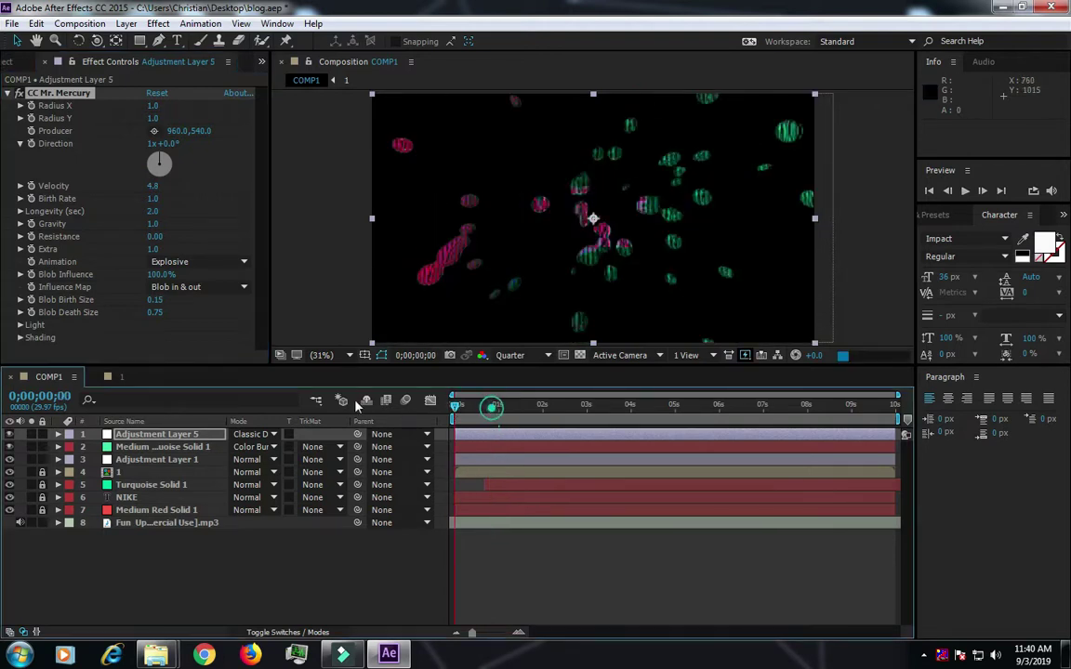
# - Replay the burst from the start several times, then increase the particle Radius Y
pyautogui.press('space')
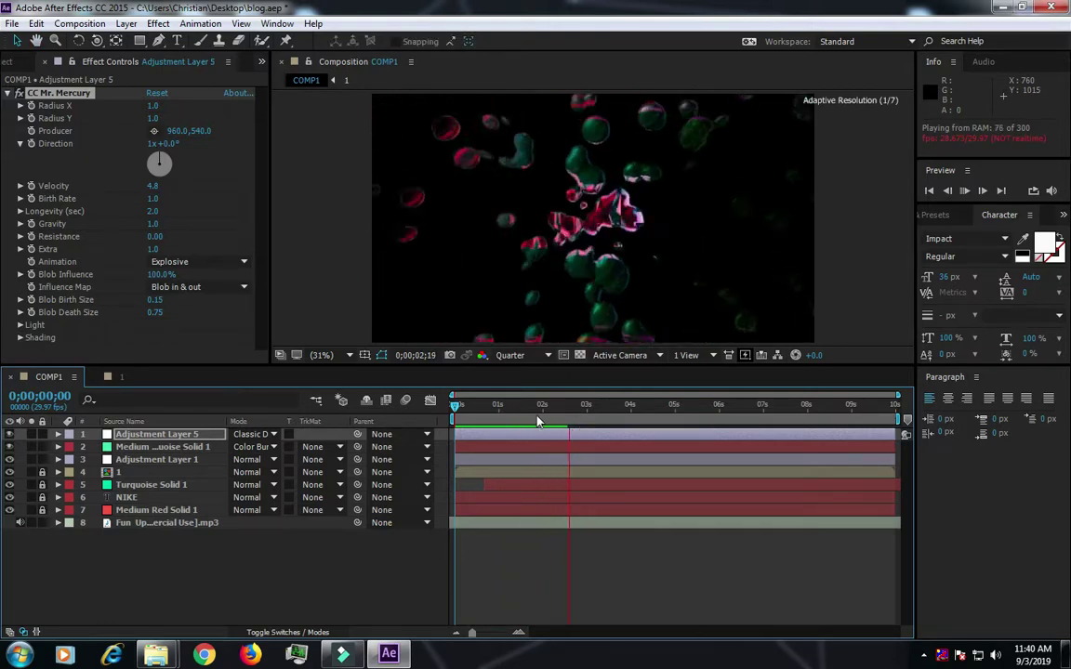
pyautogui.press('space')
pyautogui.moveTo(458, 415); pyautogui.dragTo(435, 416)
pyautogui.press('space')
pyautogui.press('space')
pyautogui.press('space')
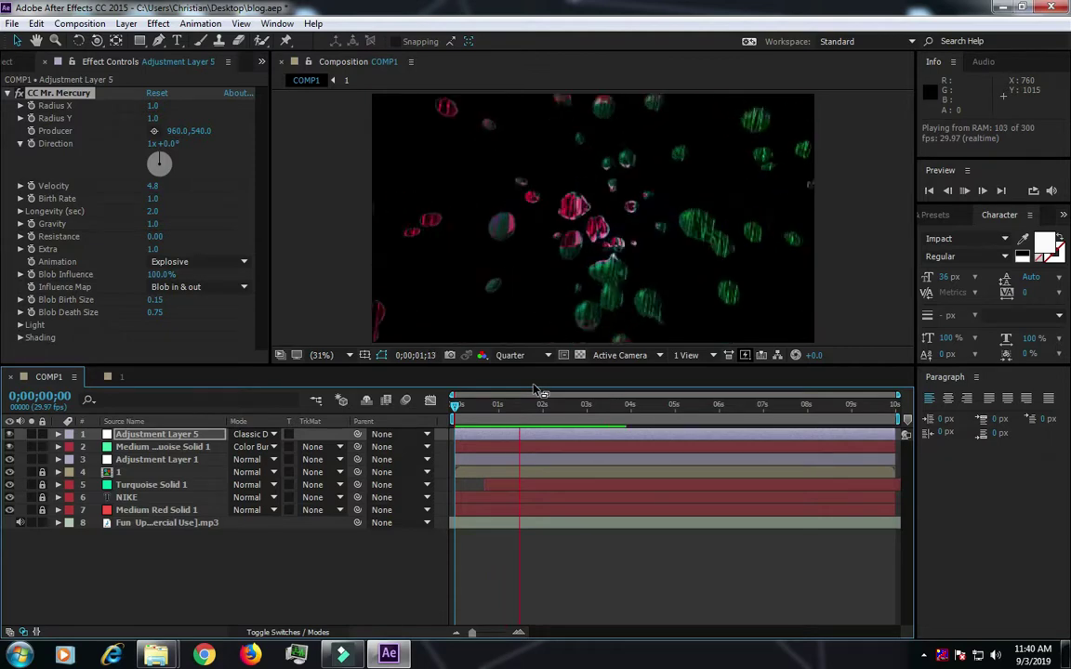
pyautogui.press('space')
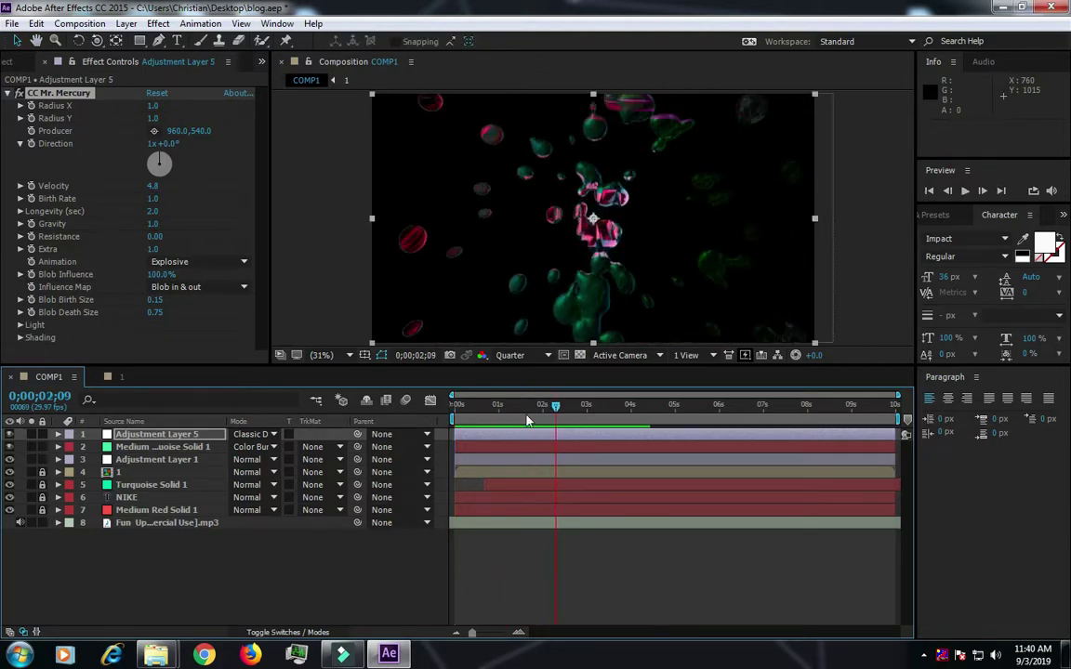
pyautogui.press('space')
pyautogui.press('space')
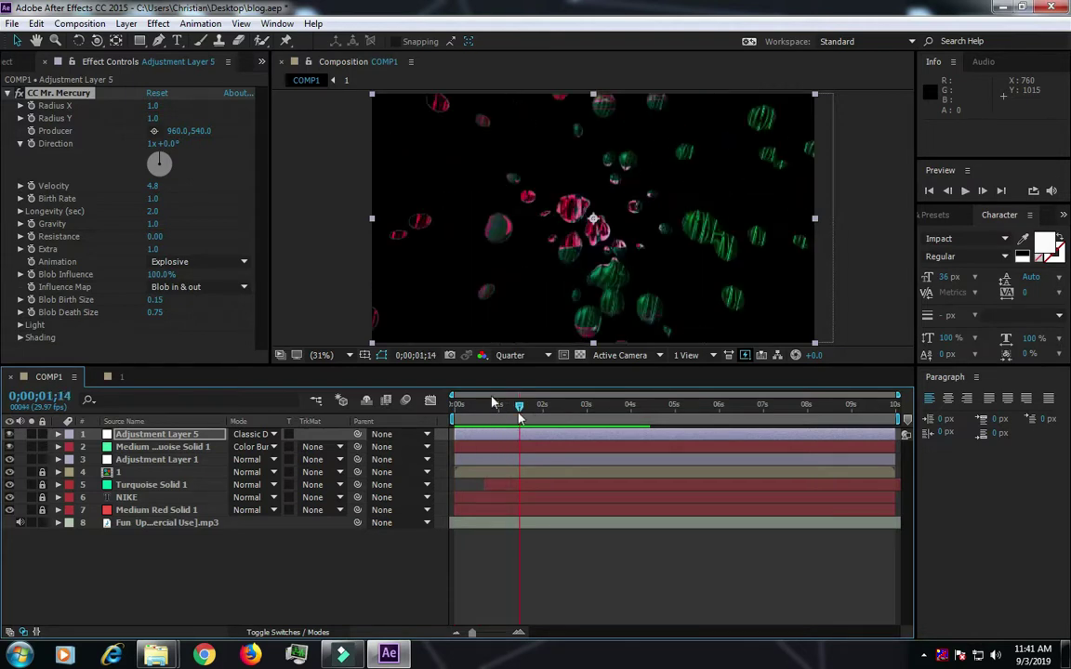
pyautogui.moveTo(154, 119); pyautogui.dragTo(253, 166)
# - Undo the Radius Y change and set Mr. Mercury's Velocity to 4.8 and Birth Rate to 14.9
pyautogui.hotkey('ctrl', 'z')
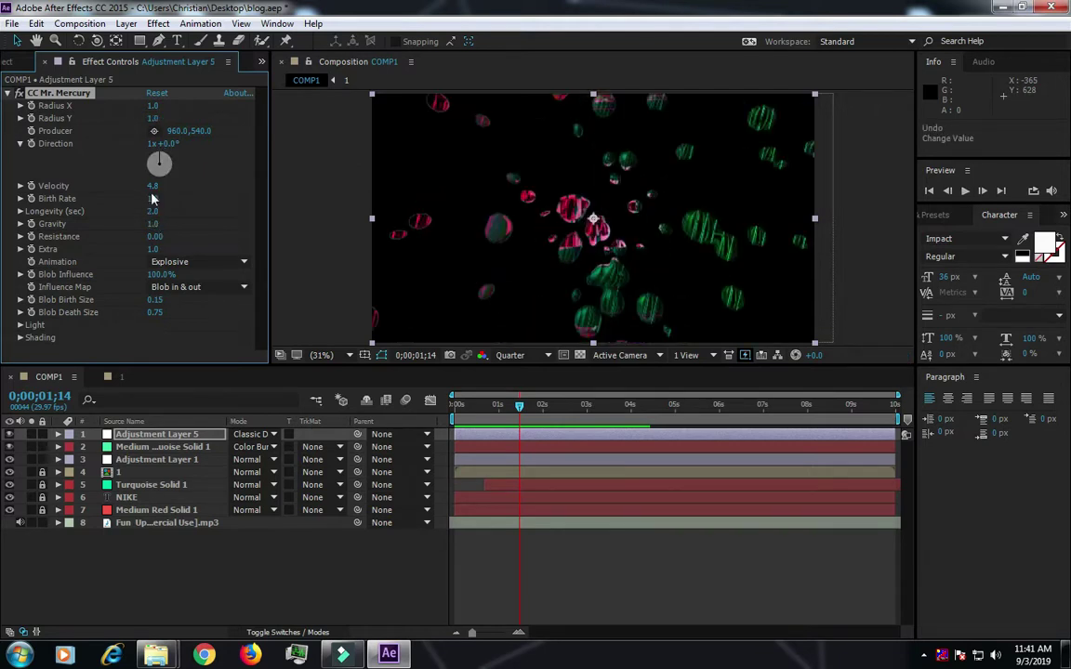
pyautogui.moveTo(154, 186); pyautogui.dragTo(146, 213)
pyautogui.moveTo(153, 198); pyautogui.dragTo(749, 230)
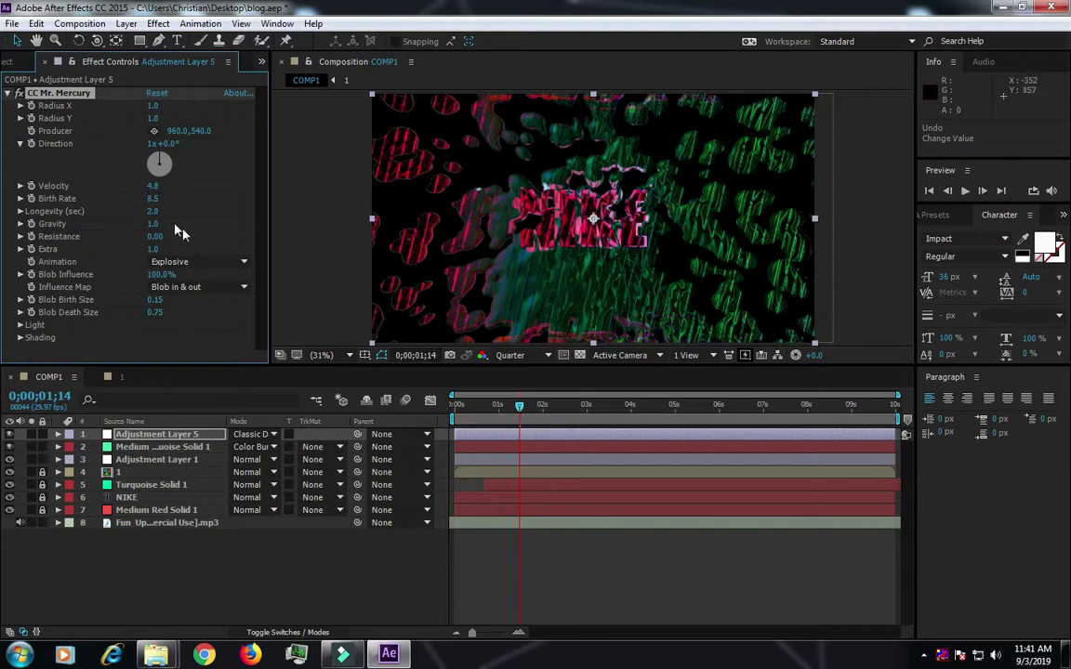
pyautogui.moveTo(152, 198); pyautogui.dragTo(710, 280)
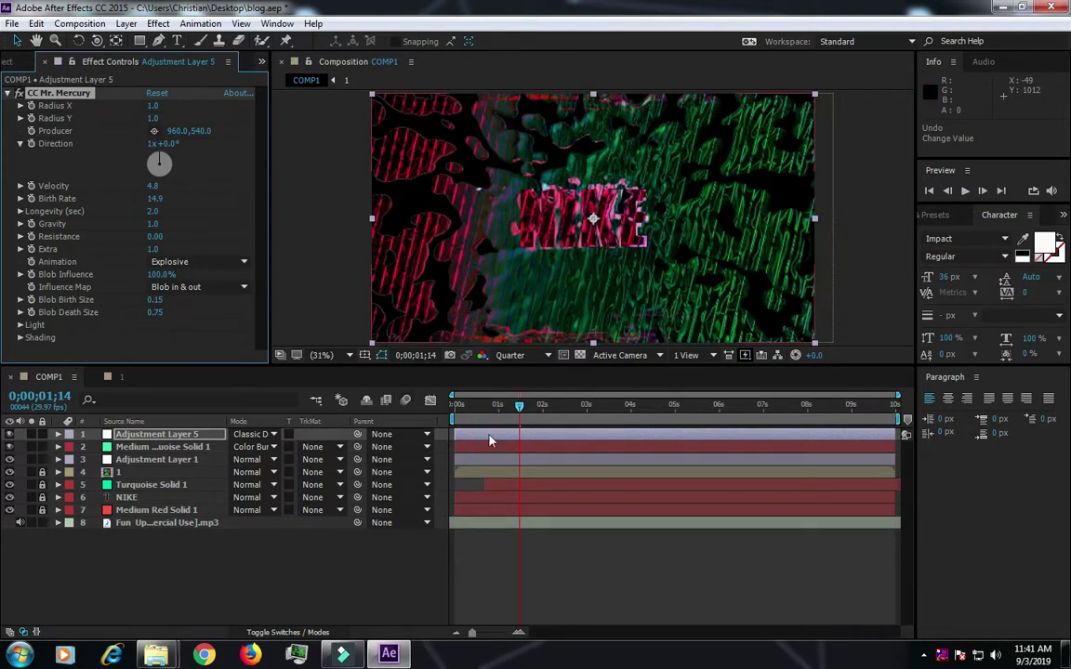
# - Preview the denser particles, then reveal Adjustment Layer 5's Opacity property
pyautogui.press('space')
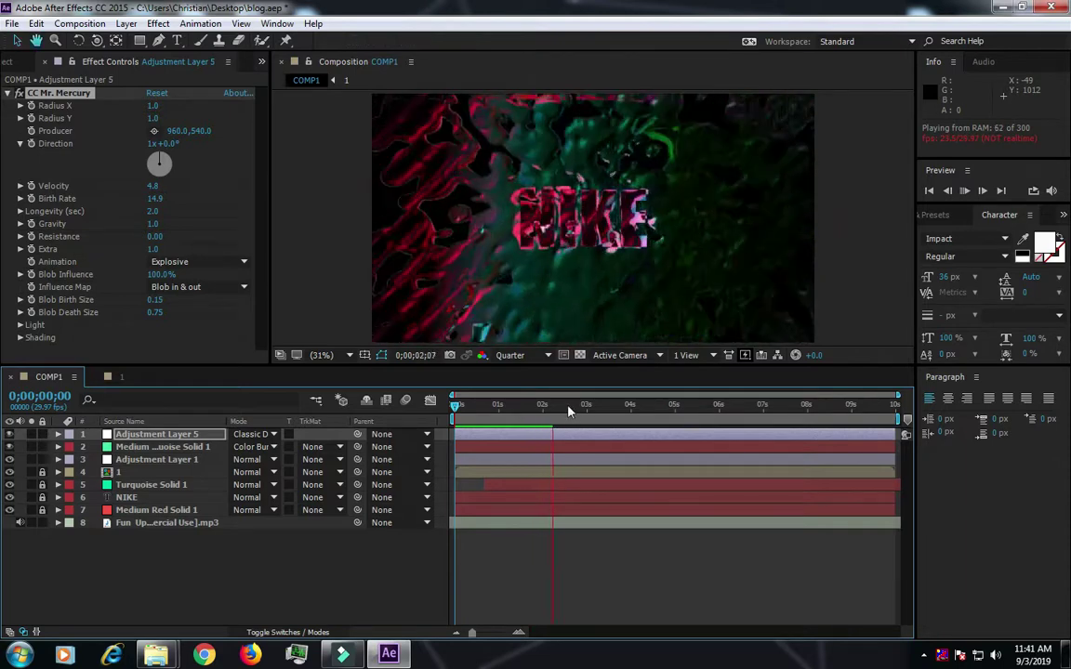
pyautogui.press('space')
pyautogui.press('space')
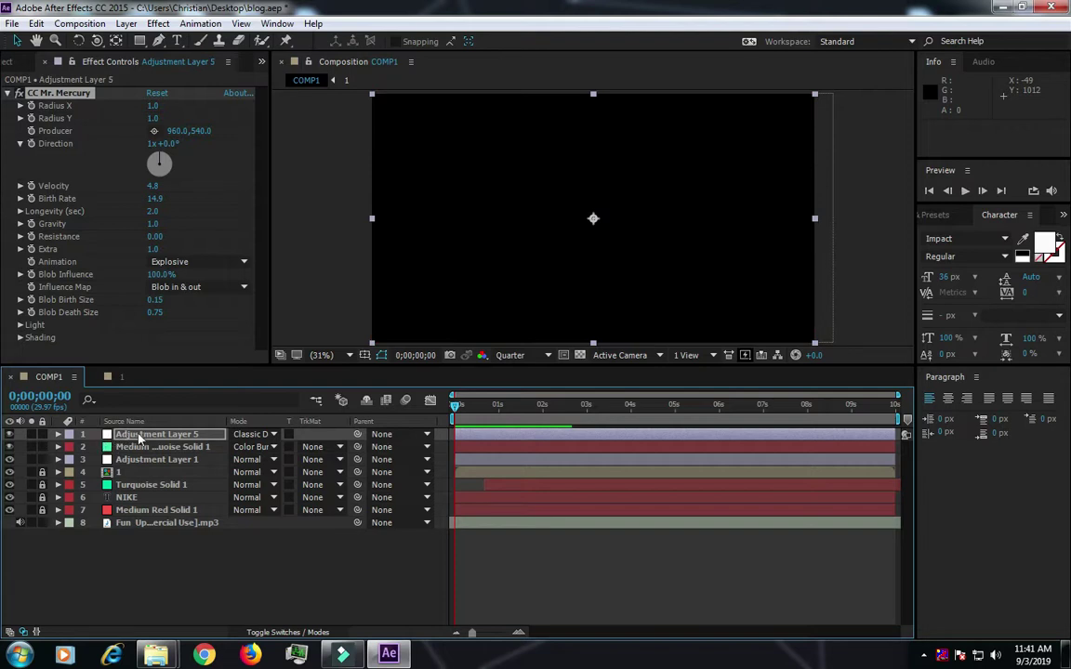
pyautogui.press('t')
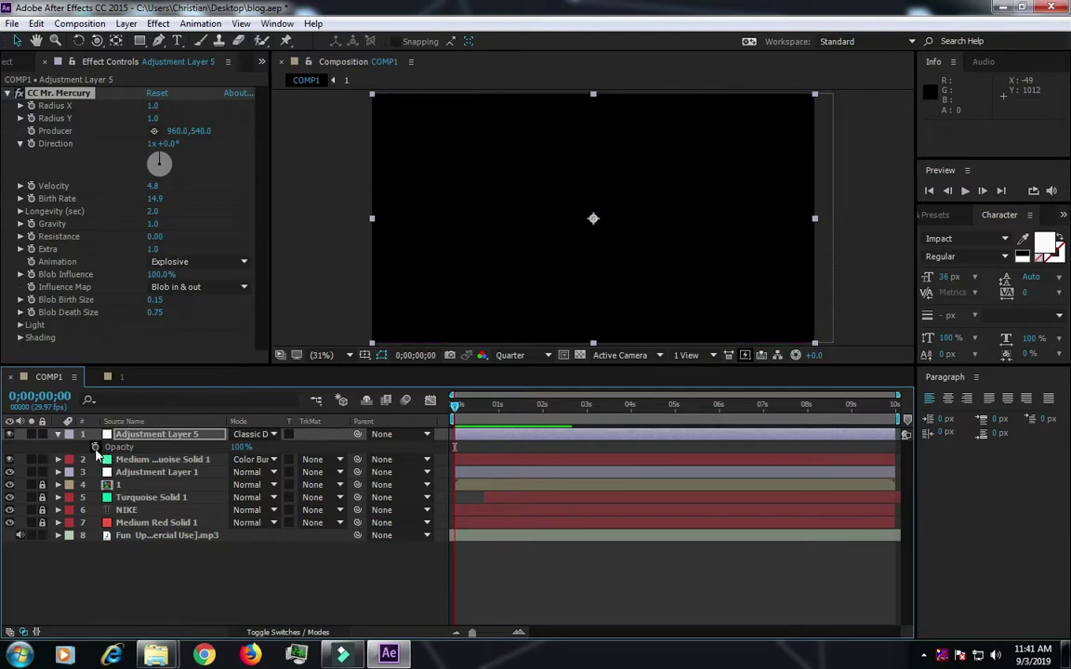
# - Show Adjustment Layer 5's Scale and set a first-frame Scale keyframe, scrubbing around 2 seconds
pyautogui.click(168, 435)
pyautogui.press('s')
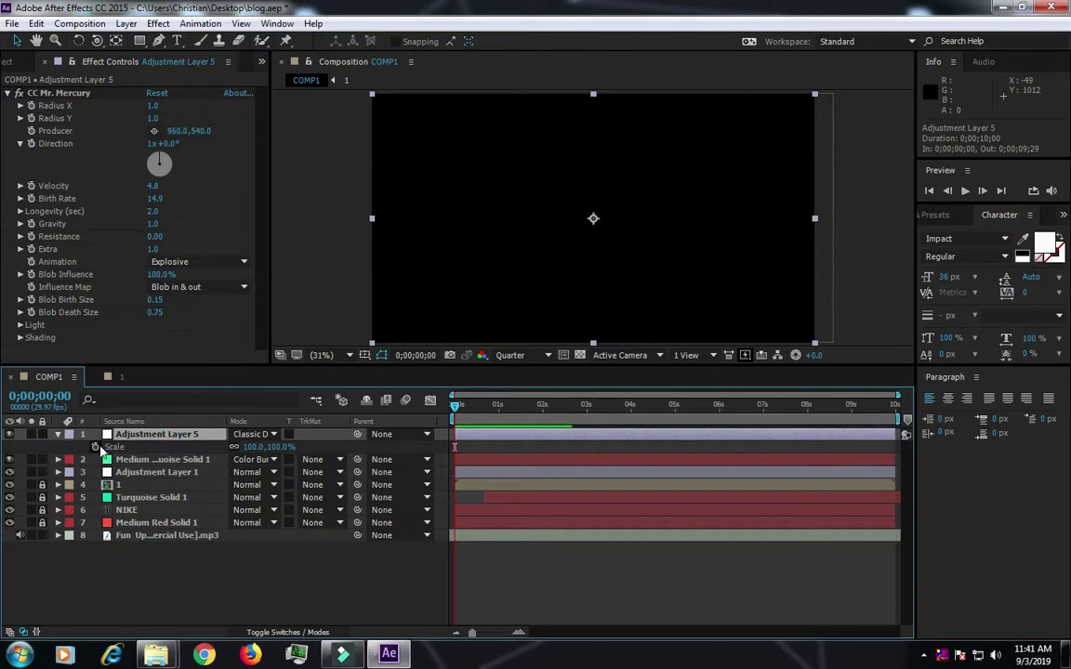
pyautogui.click(94, 447)
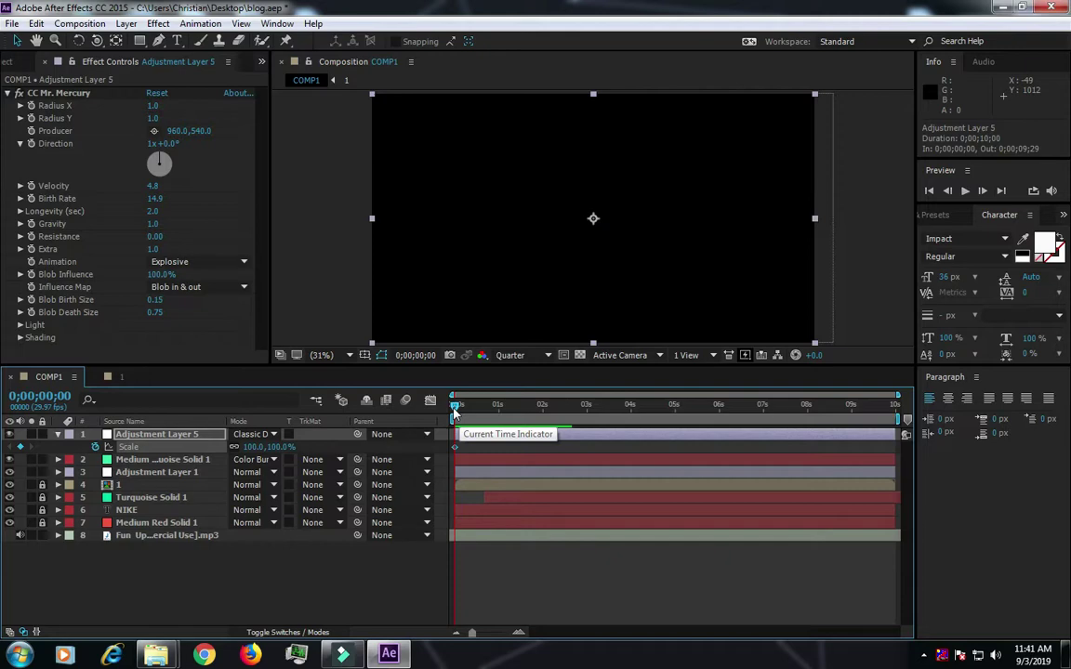
pyautogui.moveTo(454, 411); pyautogui.dragTo(559, 421)
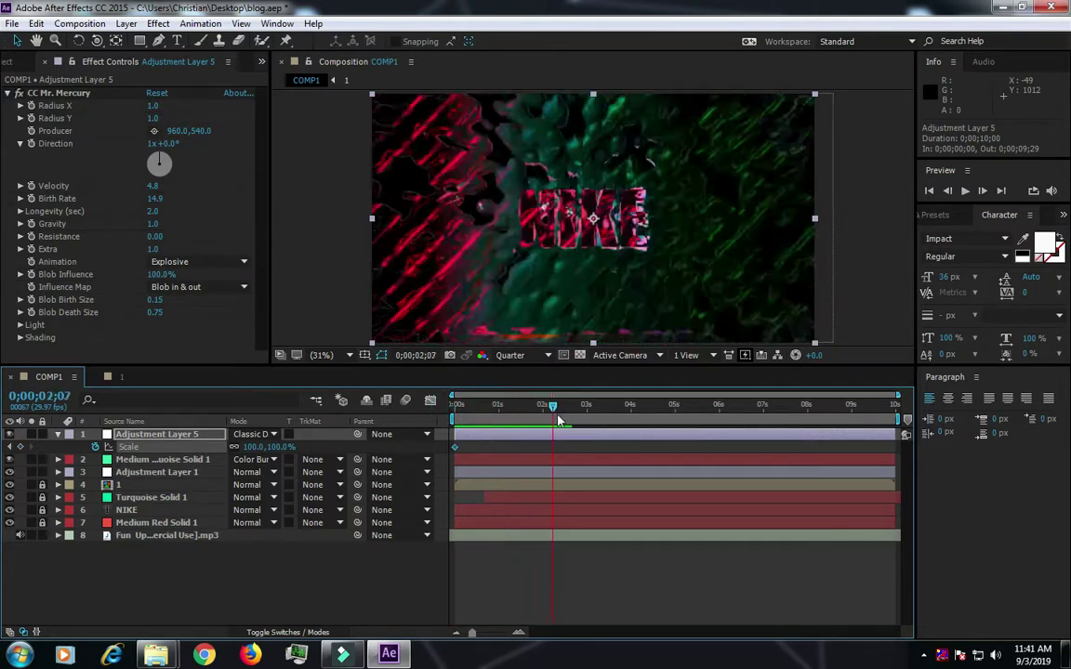
pyautogui.moveTo(558, 421); pyautogui.dragTo(542, 420)
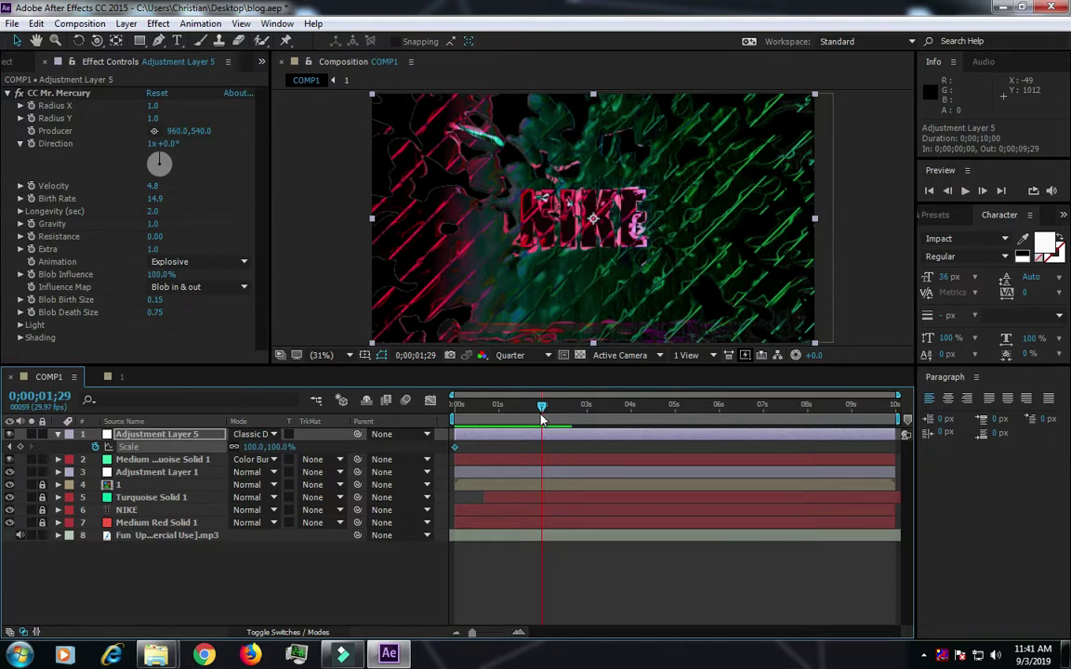
pyautogui.moveTo(542, 420)
pyautogui.mouseDown()
pyautogui.moveTo(448, 420)
pyautogui.moveTo(550, 448)
pyautogui.mouseUp()
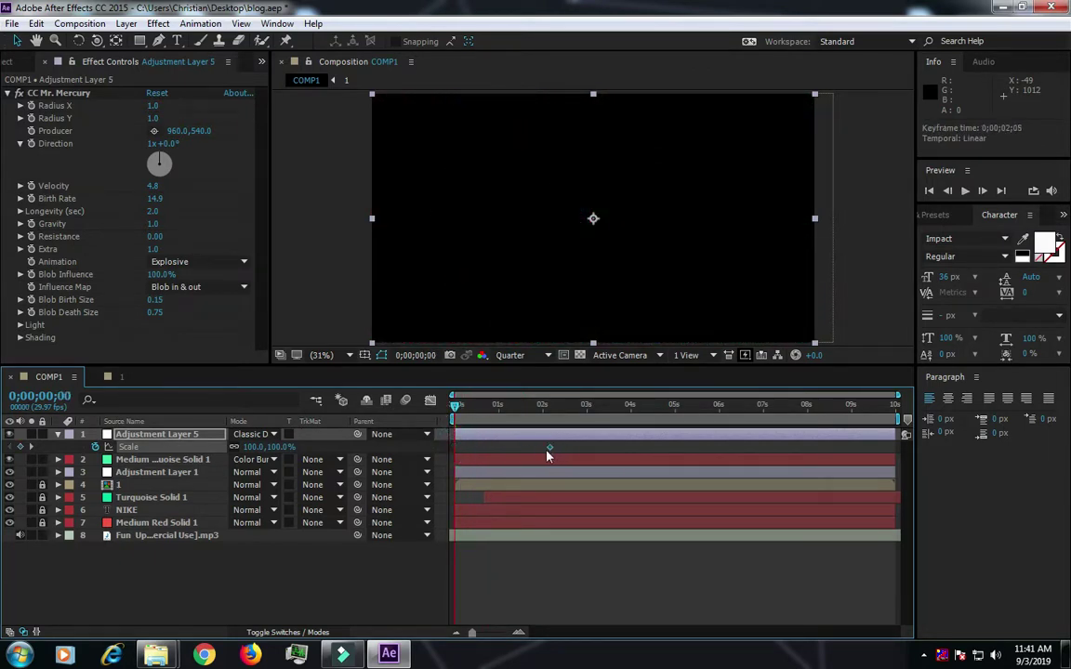
# - Delete the Scale animation from Adjustment Layer 5 and scrub to about 3 seconds
pyautogui.moveTo(547, 455); pyautogui.dragTo(541, 455)
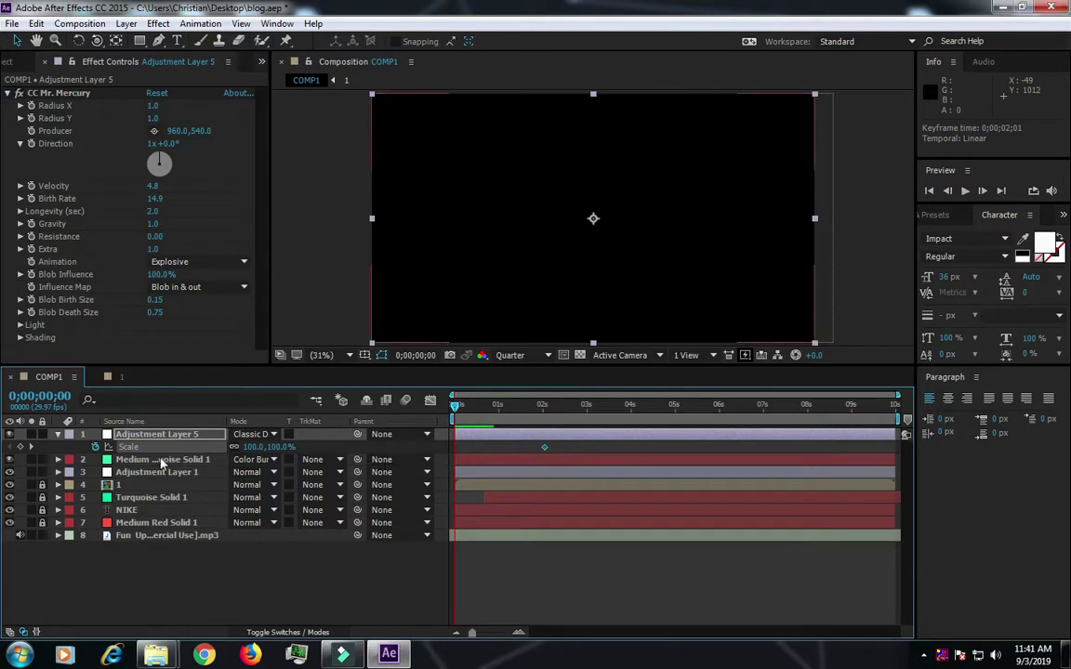
pyautogui.click(176, 437)
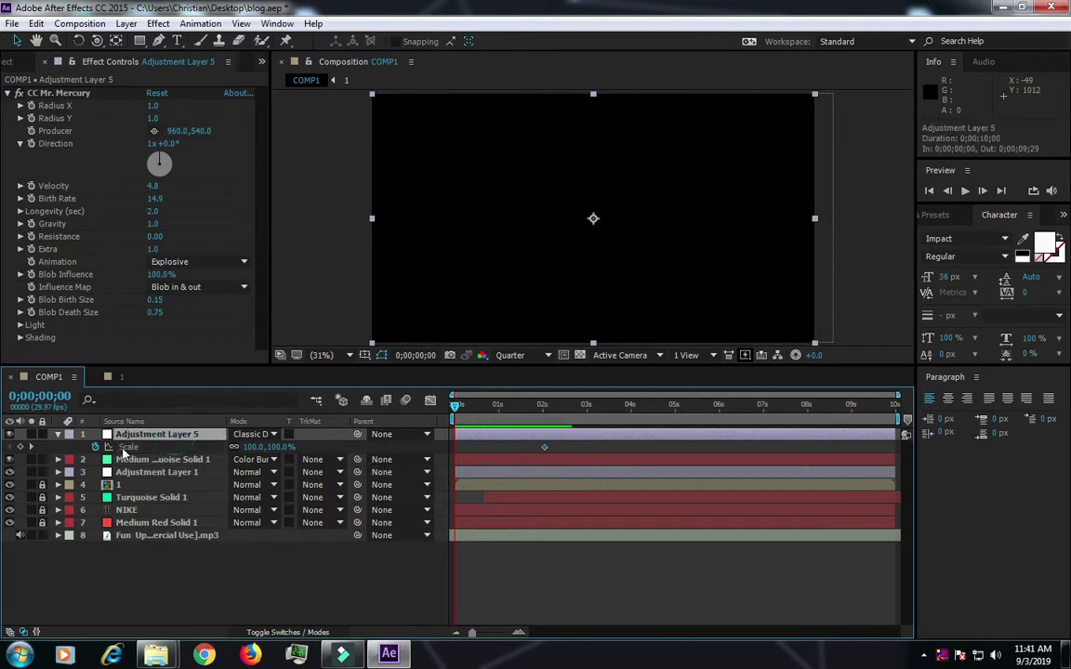
pyautogui.click(96, 447)
pyautogui.click(211, 438)
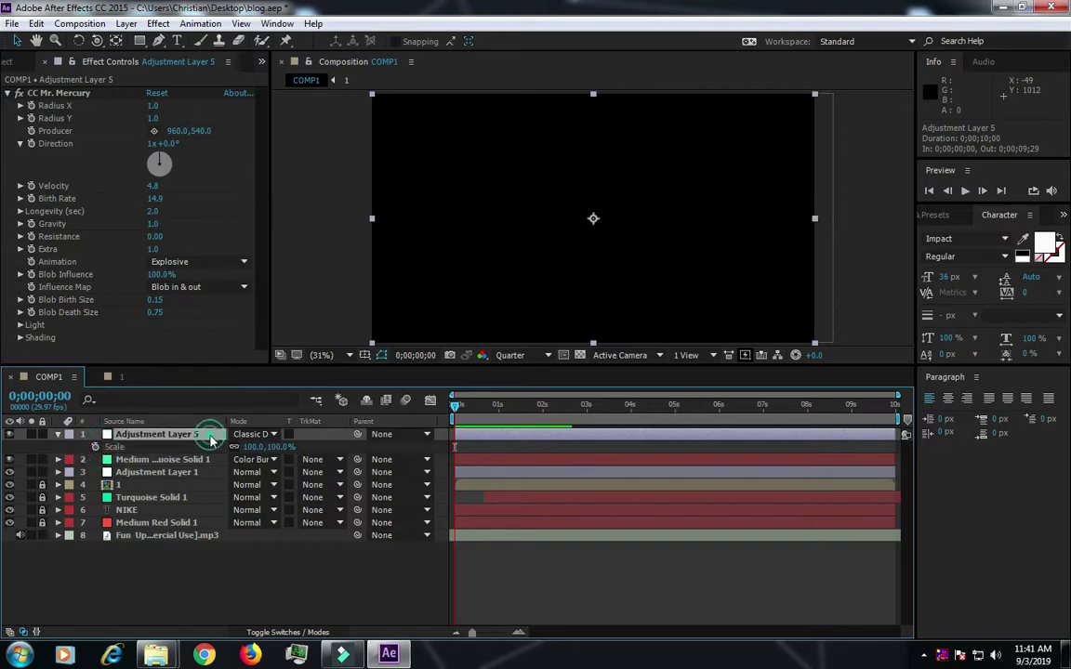
pyautogui.moveTo(455, 407); pyautogui.dragTo(600, 416)
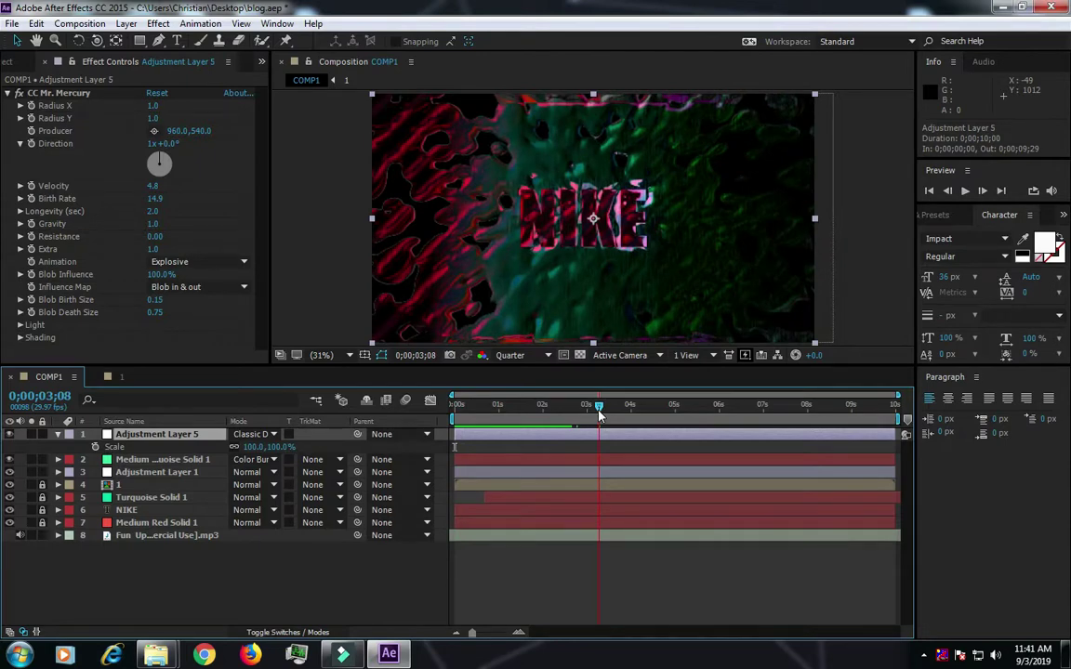
# - Keyframe Adjustment Layer 5's Rotation at 0° at 3 seconds and 100° at 5 seconds, then preview
pyautogui.moveTo(592, 422); pyautogui.dragTo(590, 422)
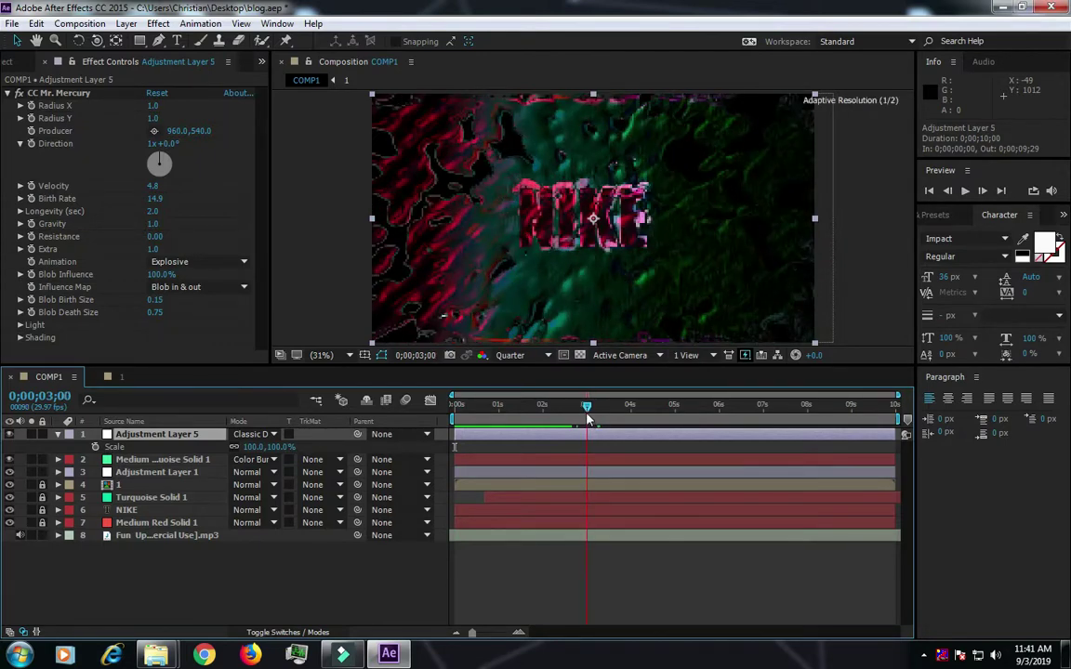
pyautogui.press('r')
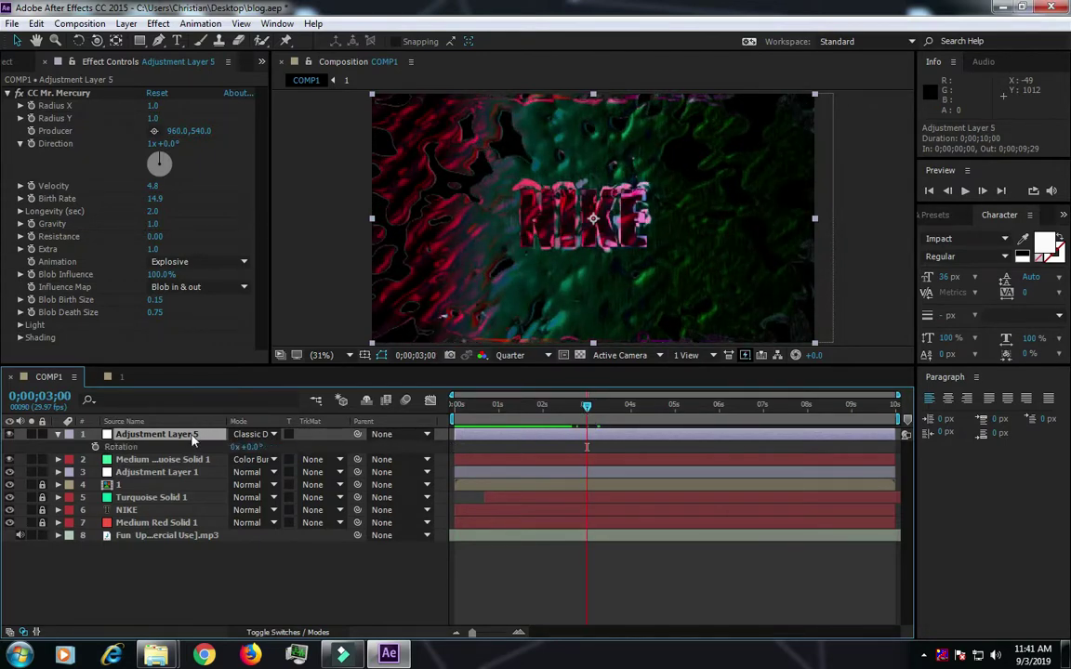
pyautogui.click(95, 446)
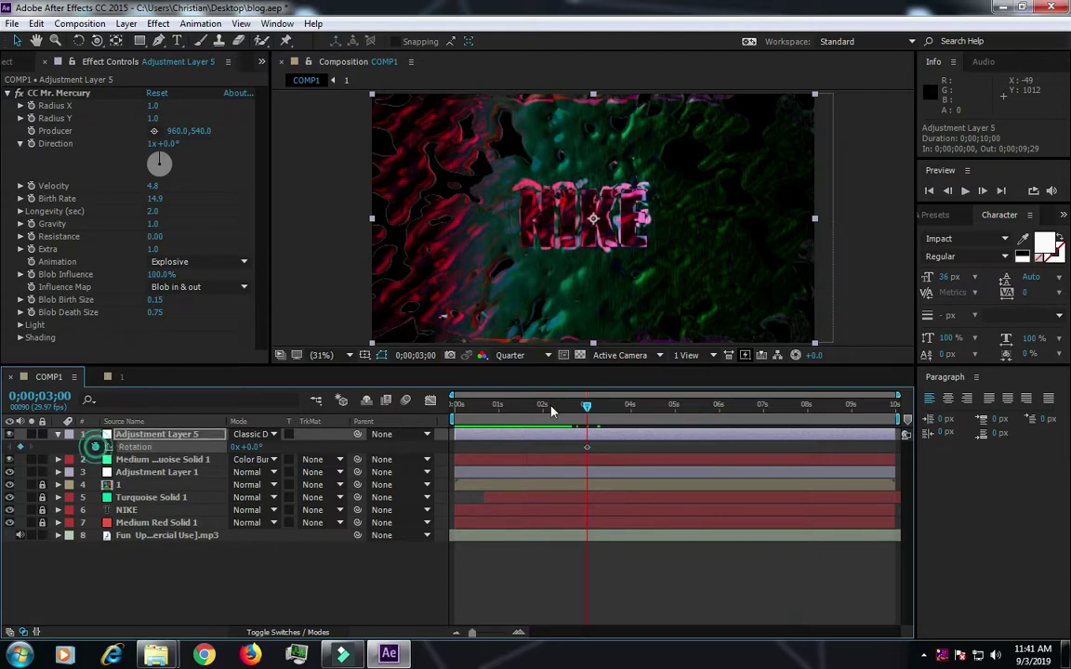
pyautogui.moveTo(623, 417); pyautogui.dragTo(674, 409)
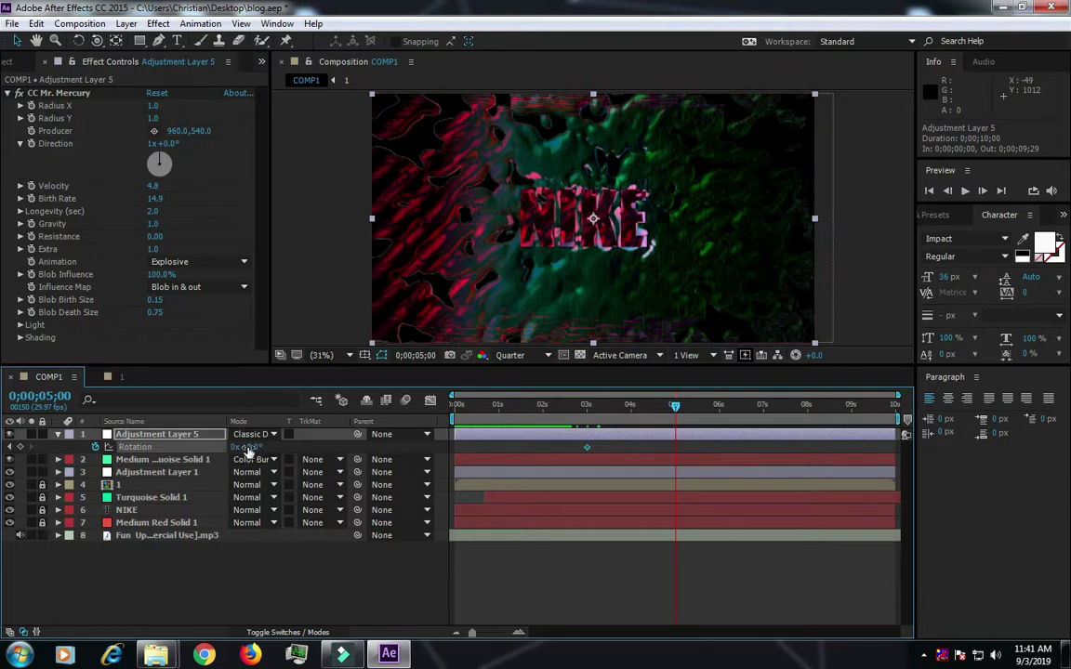
pyautogui.click(251, 447)
pyautogui.press('Return')
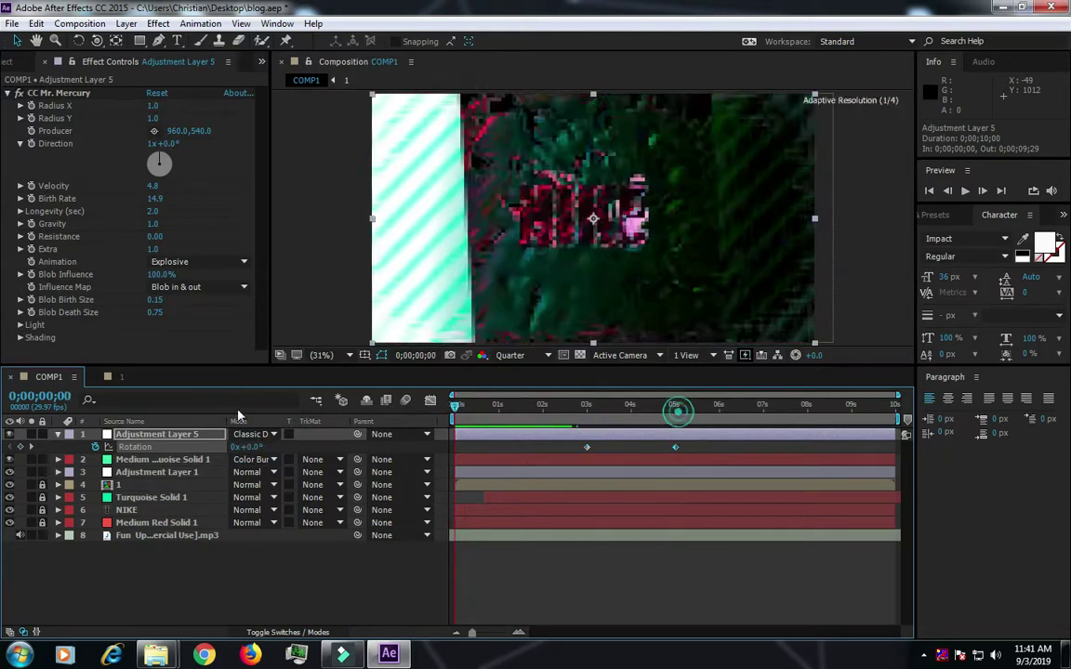
pyautogui.press('Home')
pyautogui.press('space')
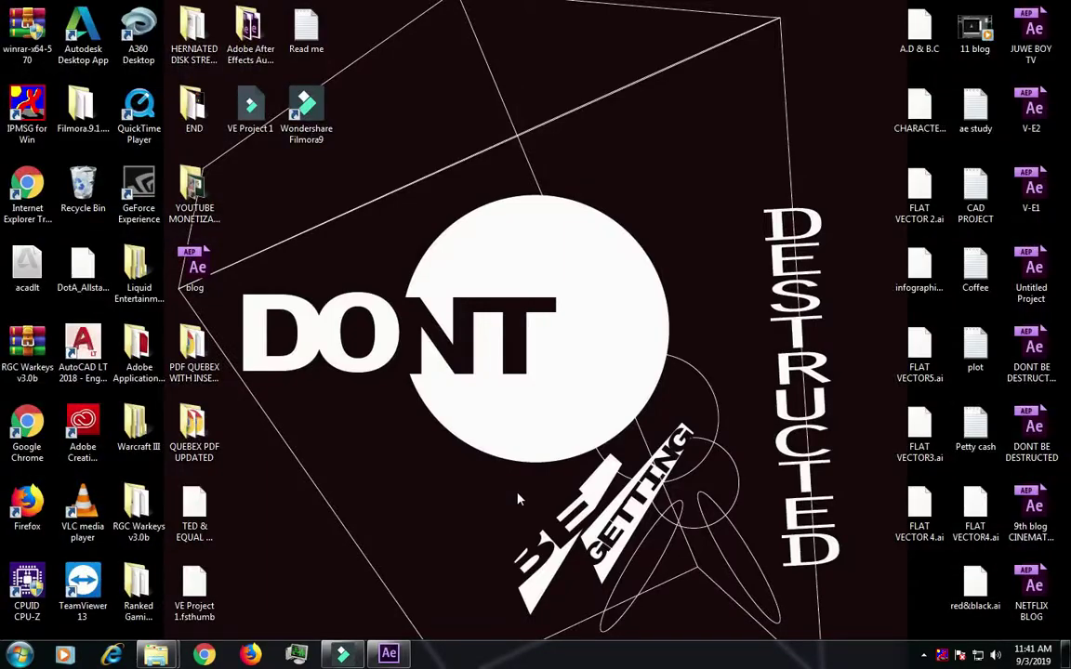
# - Bring After Effects back to the front and open the screen recorder's controls from the system tray
pyautogui.click(389, 655)
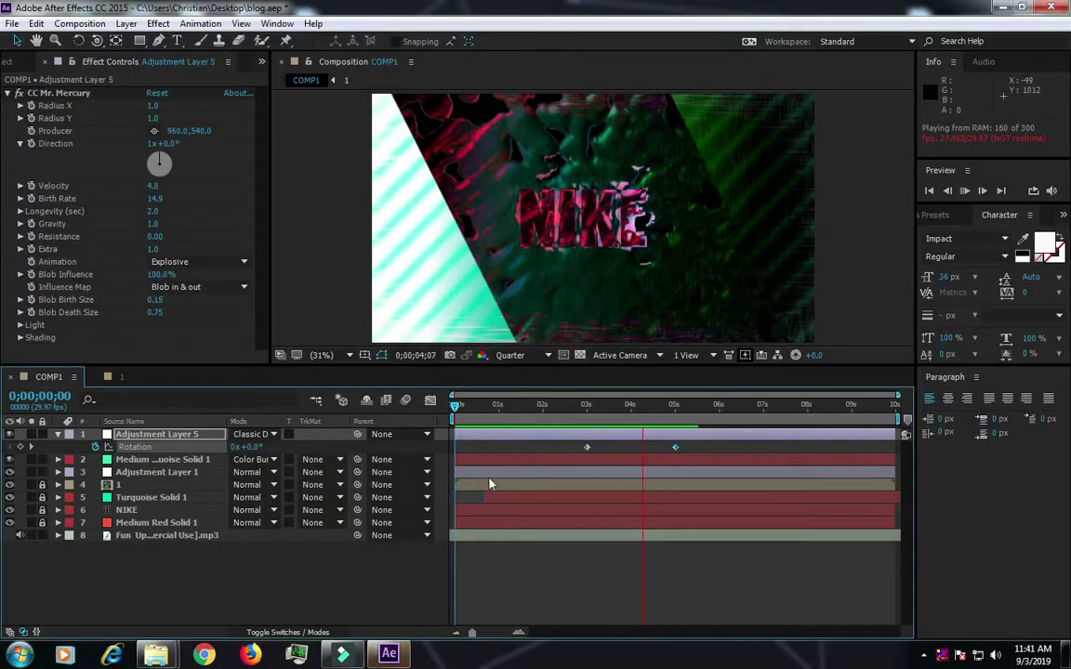
pyautogui.click(504, 587)
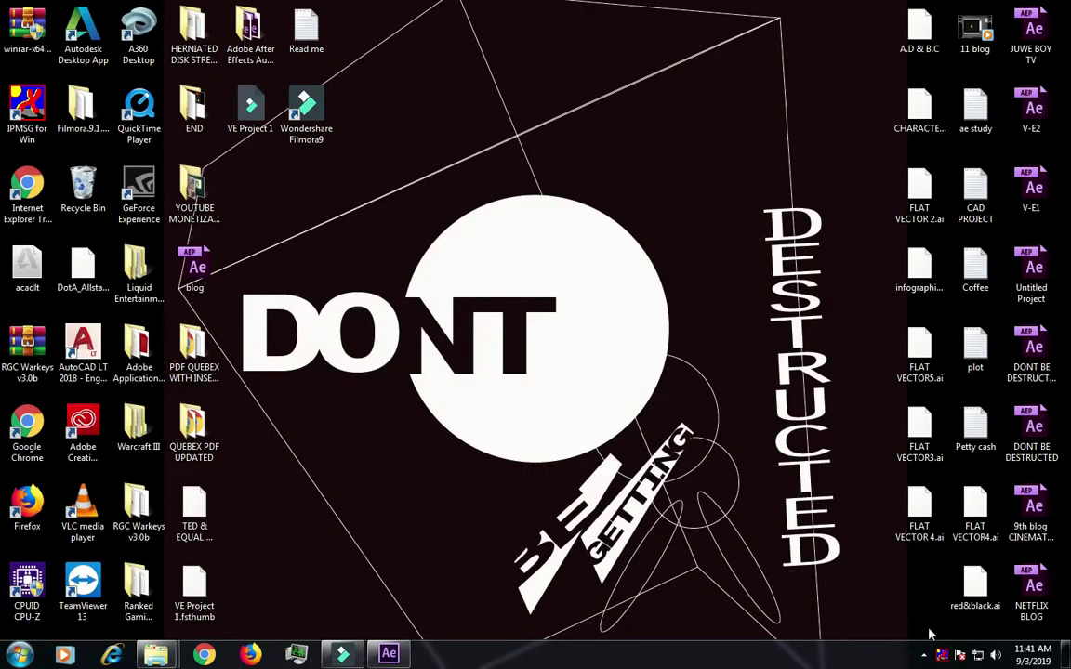
pyautogui.click(922, 651)
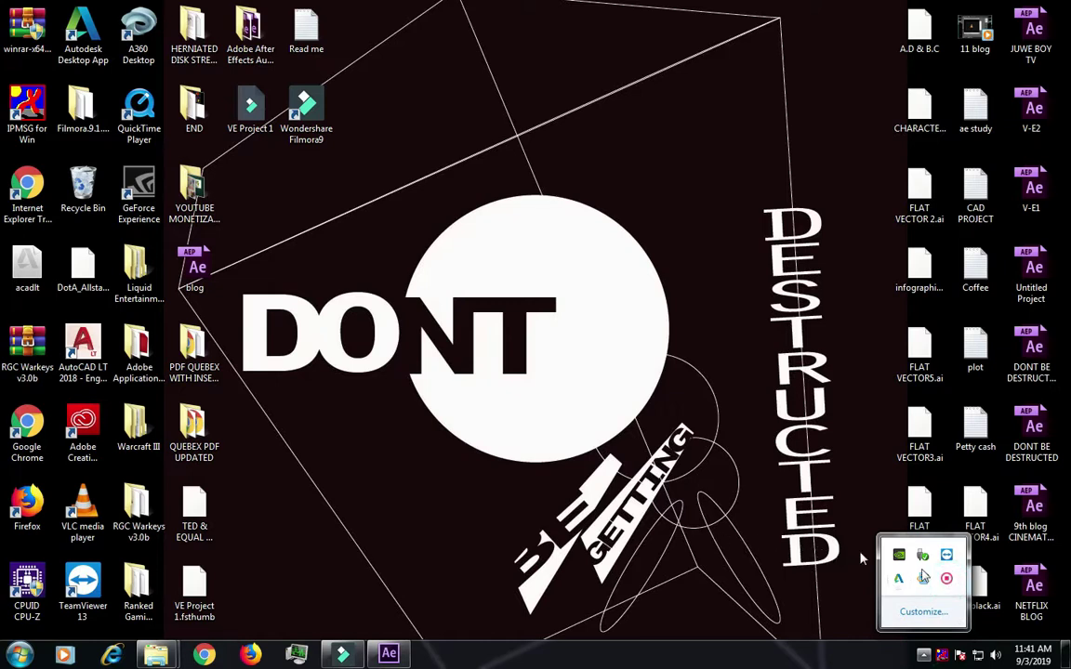
pyautogui.rightClick(946, 578)
pyautogui.click(931, 590)
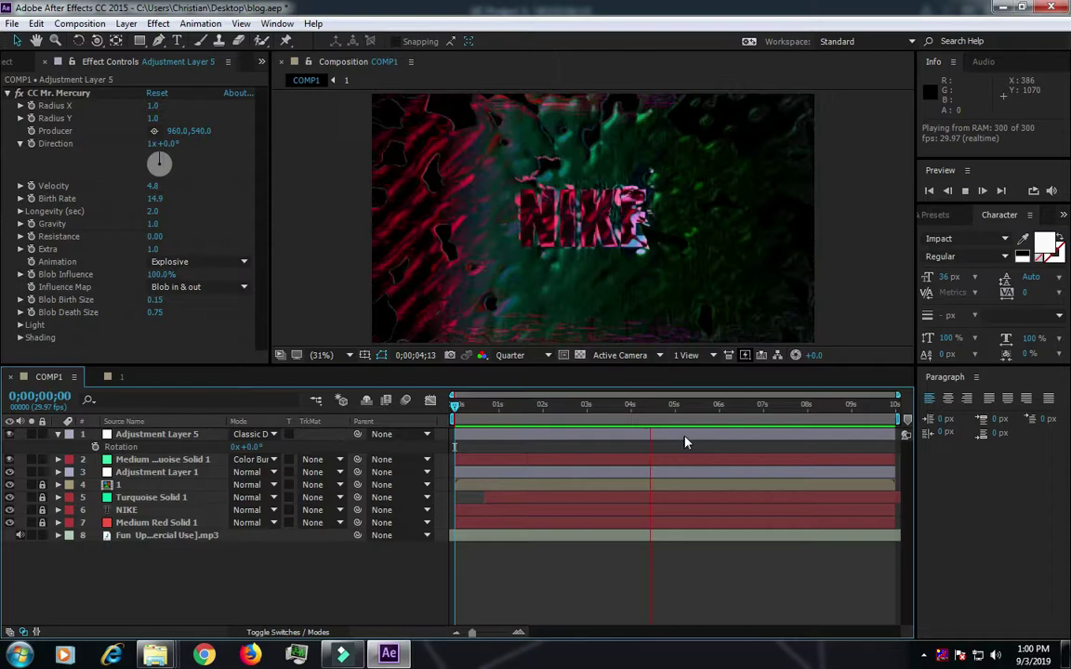
# - Stop the preview, scrub back to about 1 second and list layers by layer name
pyautogui.press('space')
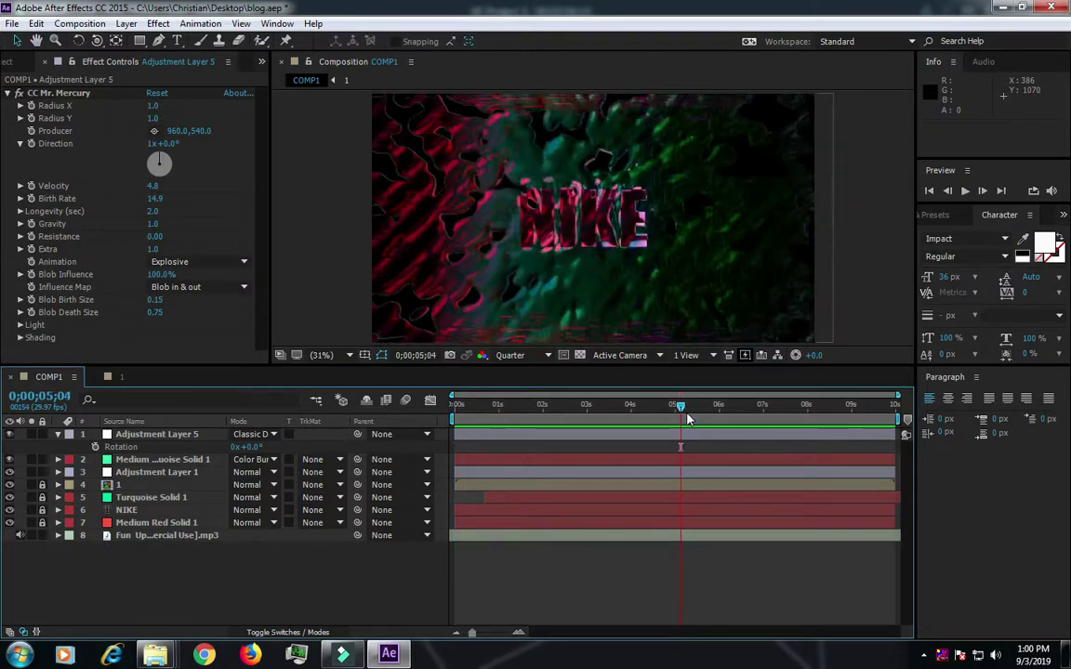
pyautogui.moveTo(672, 408); pyautogui.dragTo(571, 435)
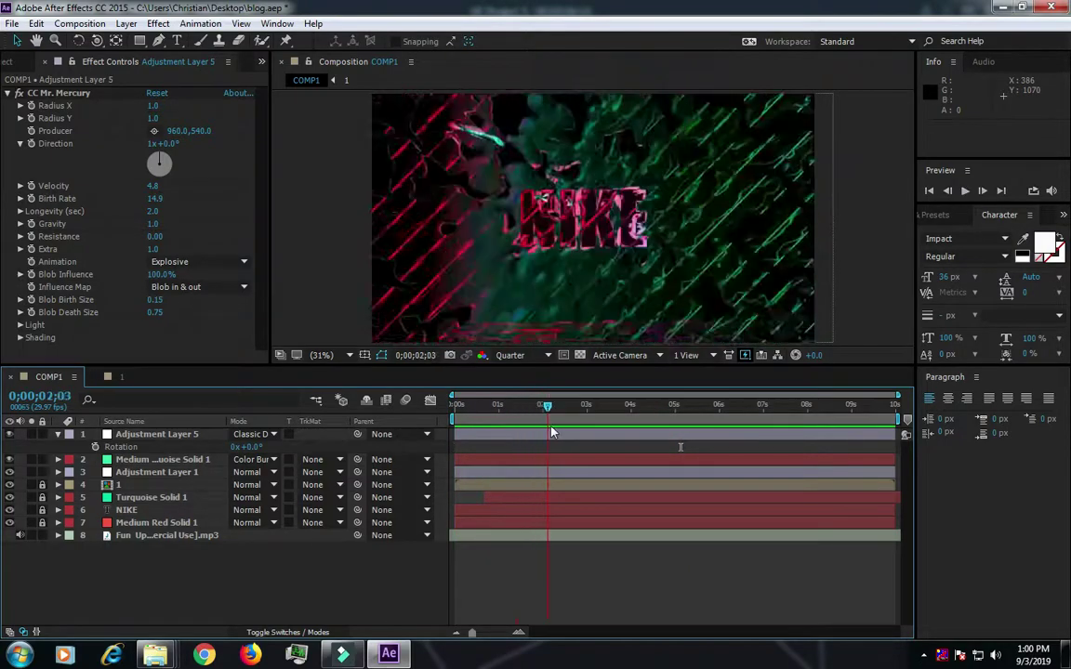
pyautogui.moveTo(571, 435)
pyautogui.mouseDown()
pyautogui.moveTo(455, 434)
pyautogui.moveTo(560, 437)
pyautogui.mouseUp()
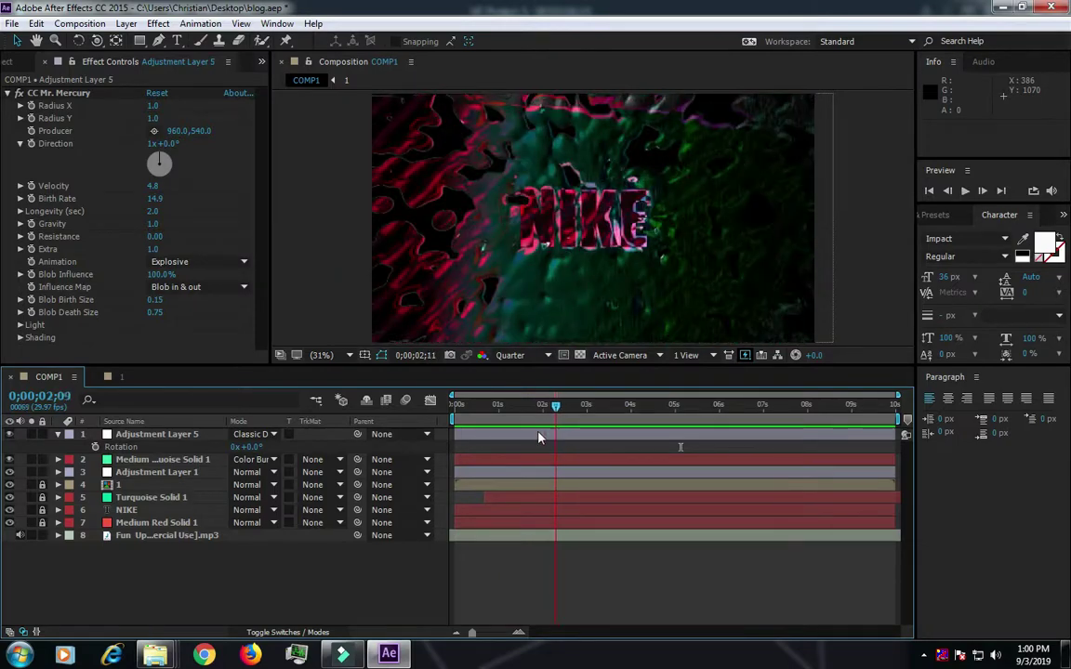
pyautogui.moveTo(560, 437); pyautogui.dragTo(499, 436)
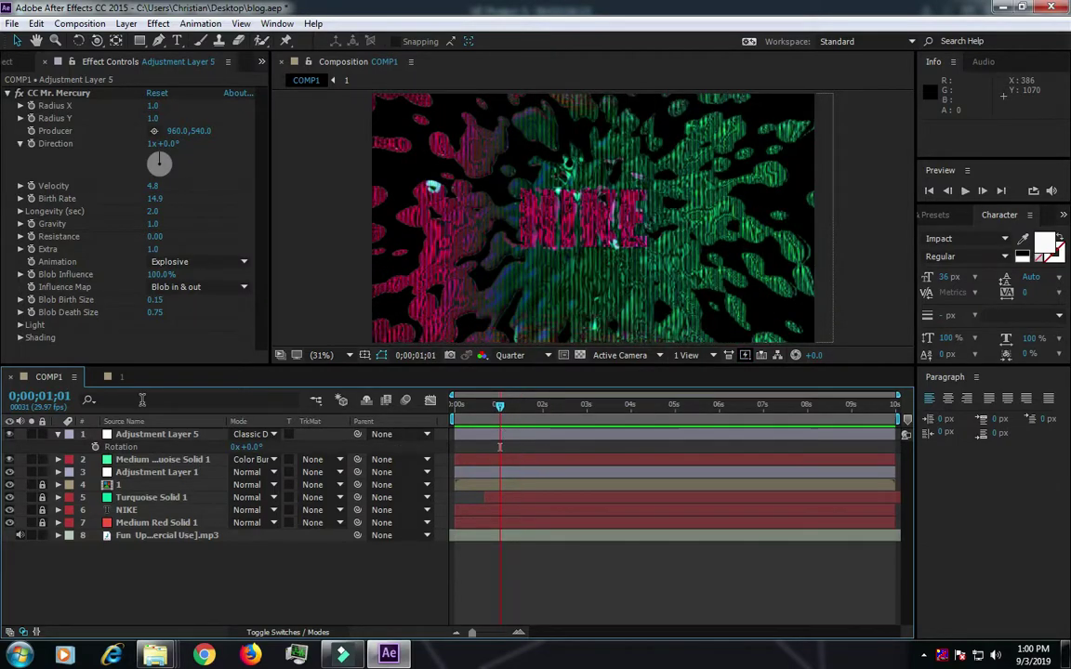
pyautogui.click(163, 423)
pyautogui.click(167, 434)
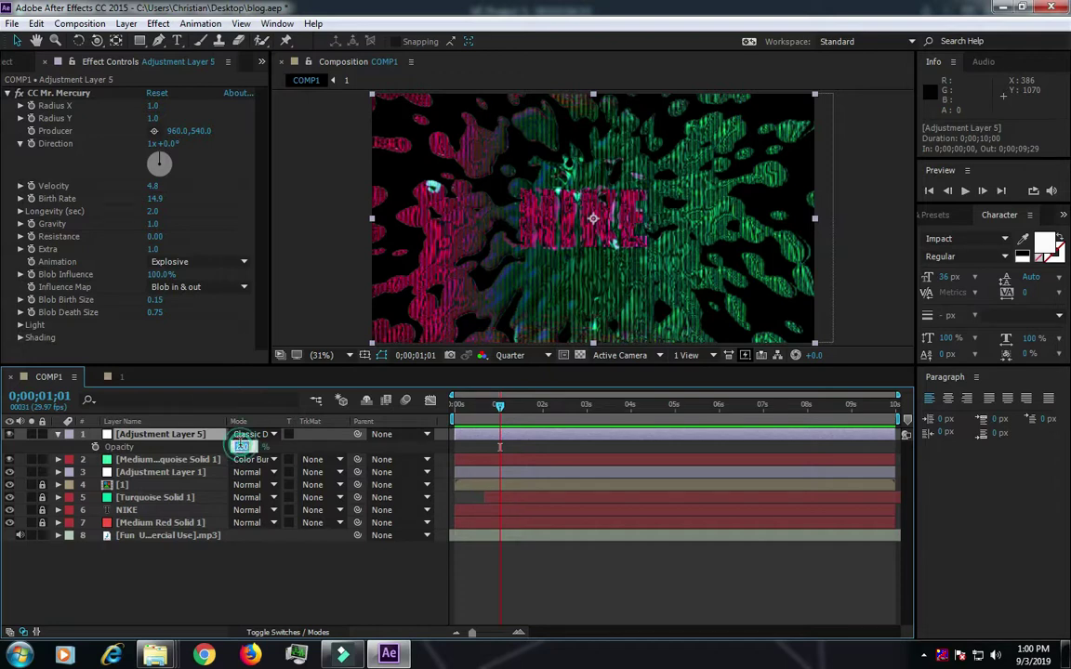
pyautogui.write('0')
# - Compare Adjustment Layer 5 at 0% and 100% Opacity, keep 100%, and preview to about 3 seconds
pyautogui.press('Return')
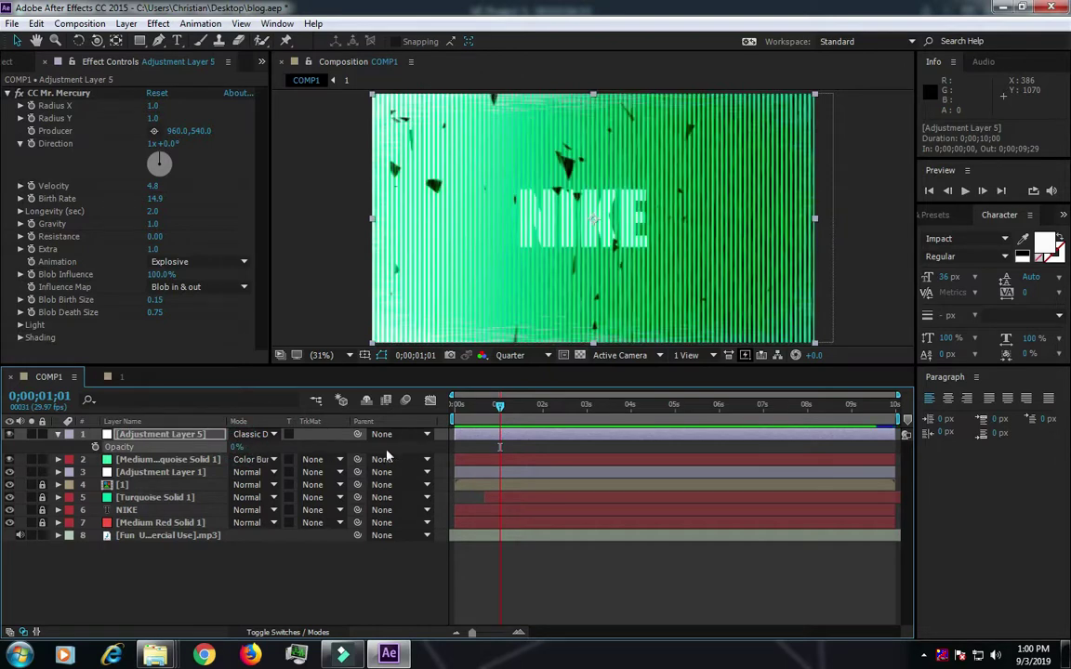
pyautogui.hotkey('ctrl', 'z')
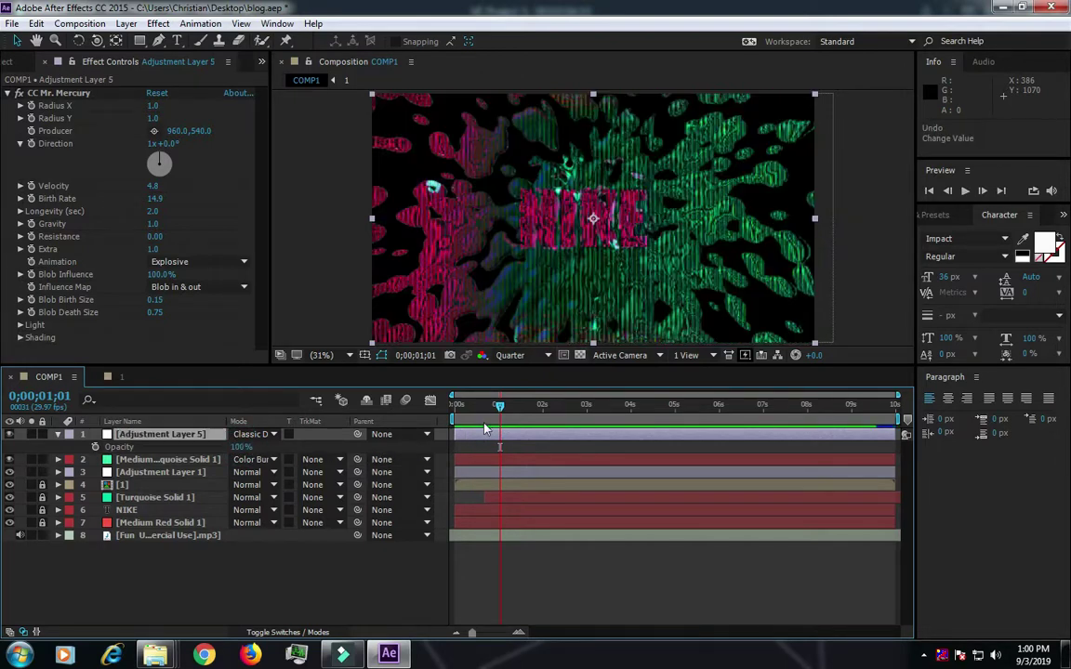
pyautogui.press('space')
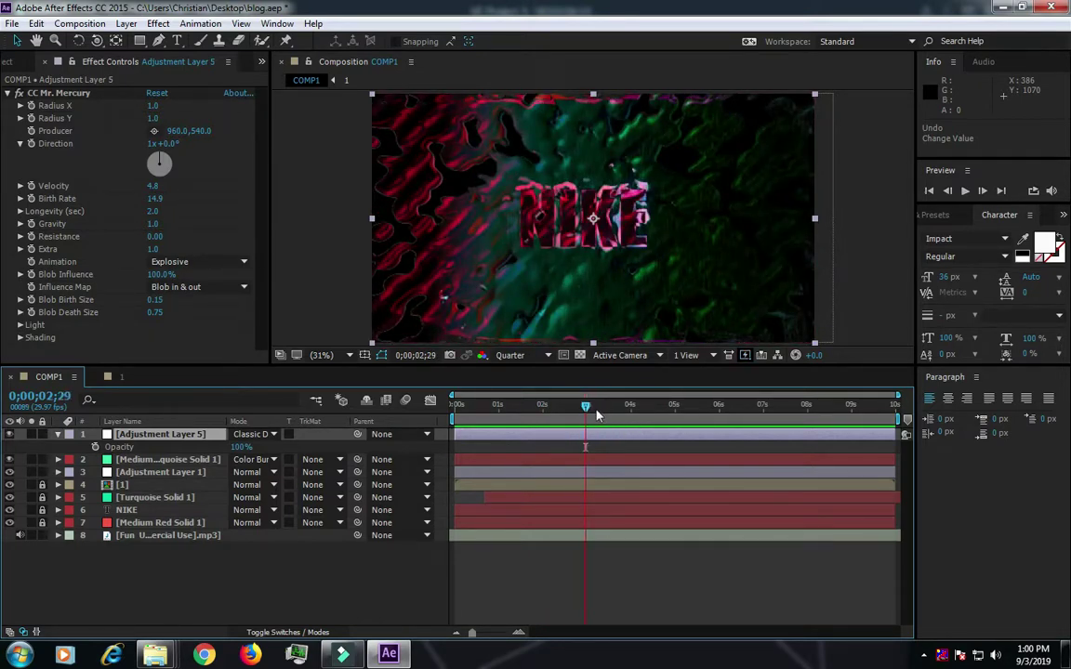
pyautogui.moveTo(586, 414)
pyautogui.mouseDown()
pyautogui.moveTo(631, 413)
pyautogui.moveTo(624, 420)
pyautogui.mouseUp()
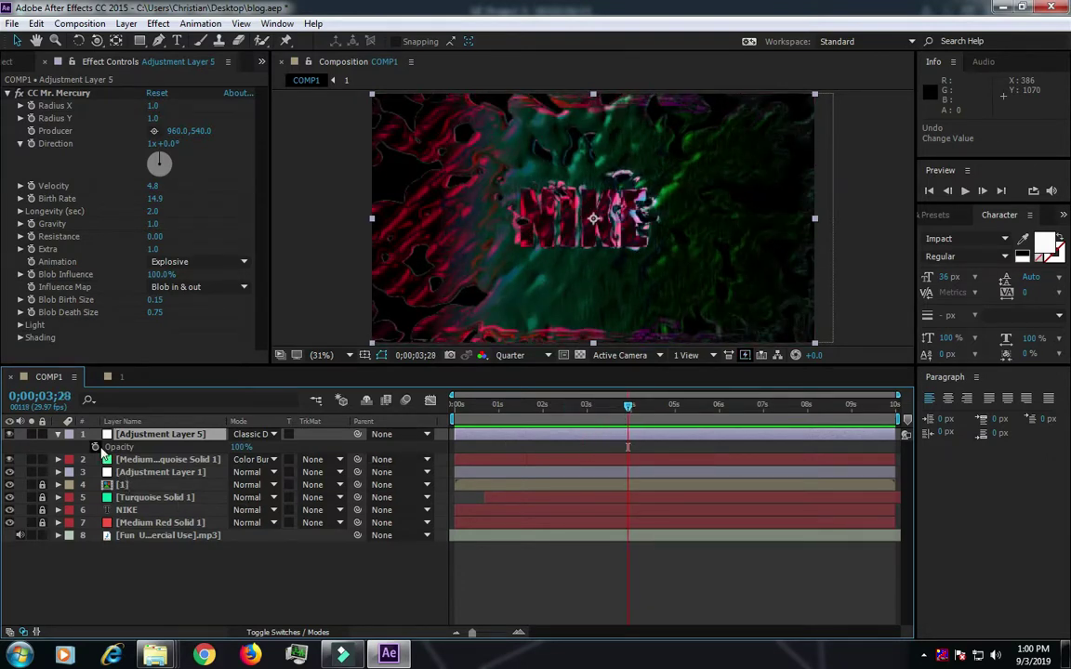
# - Add a 0% Opacity keyframe to Adjustment Layer 5 and preview the fade from about 1 second
pyautogui.click(95, 447)
pyautogui.rightClick(743, 453)
pyautogui.click(633, 452)
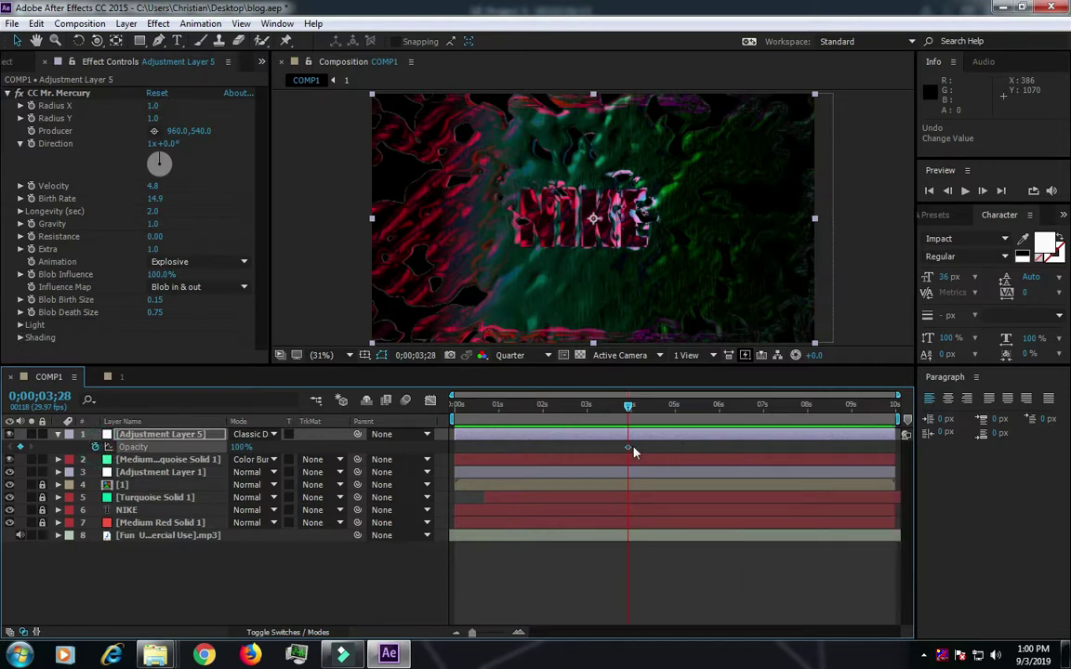
pyautogui.scroll(3, 635, 449)
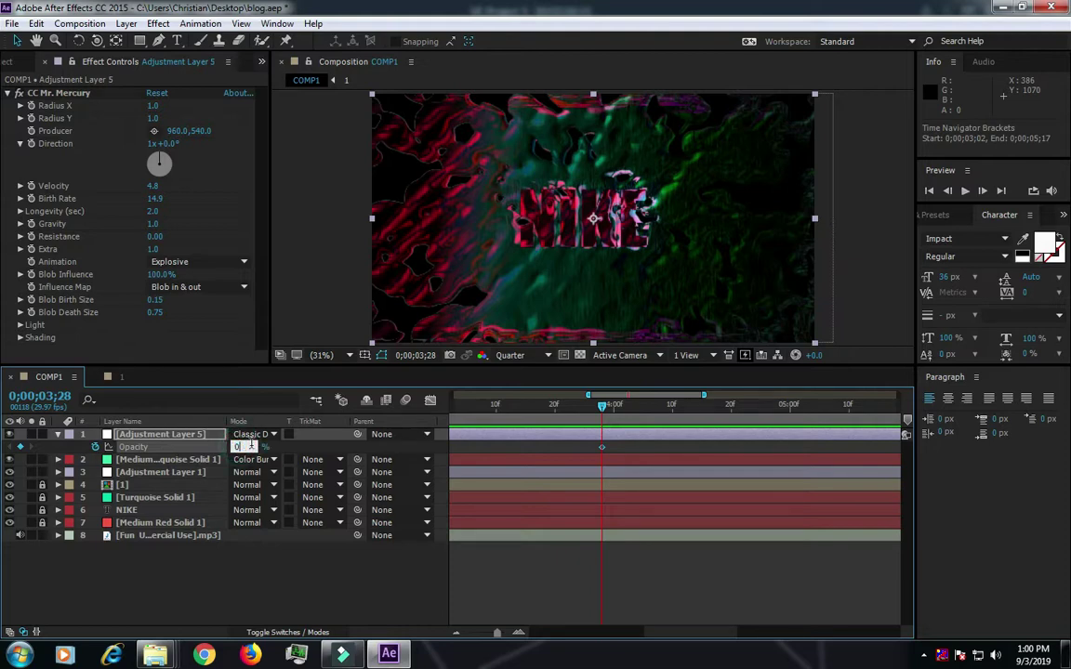
pyautogui.press('Return')
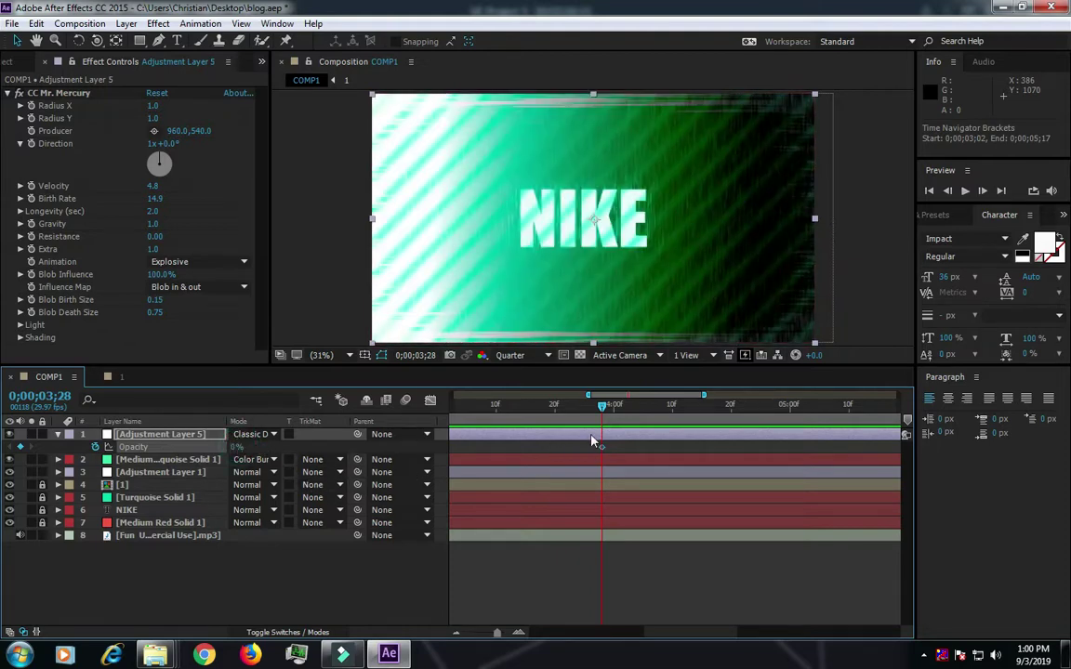
pyautogui.moveTo(598, 406); pyautogui.dragTo(522, 406)
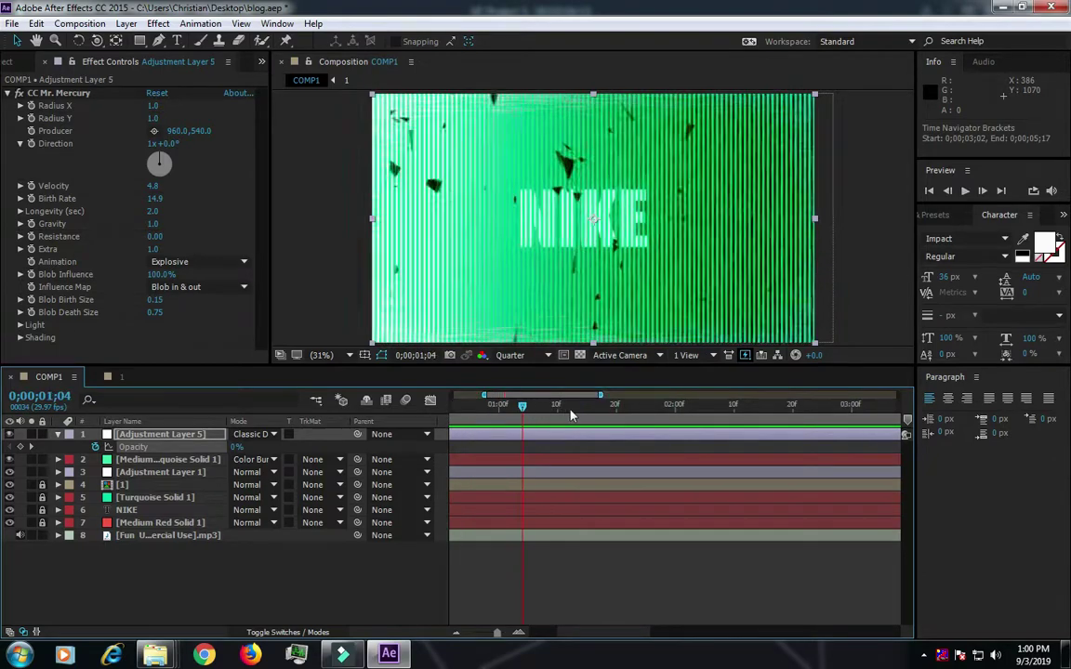
pyautogui.press('space')
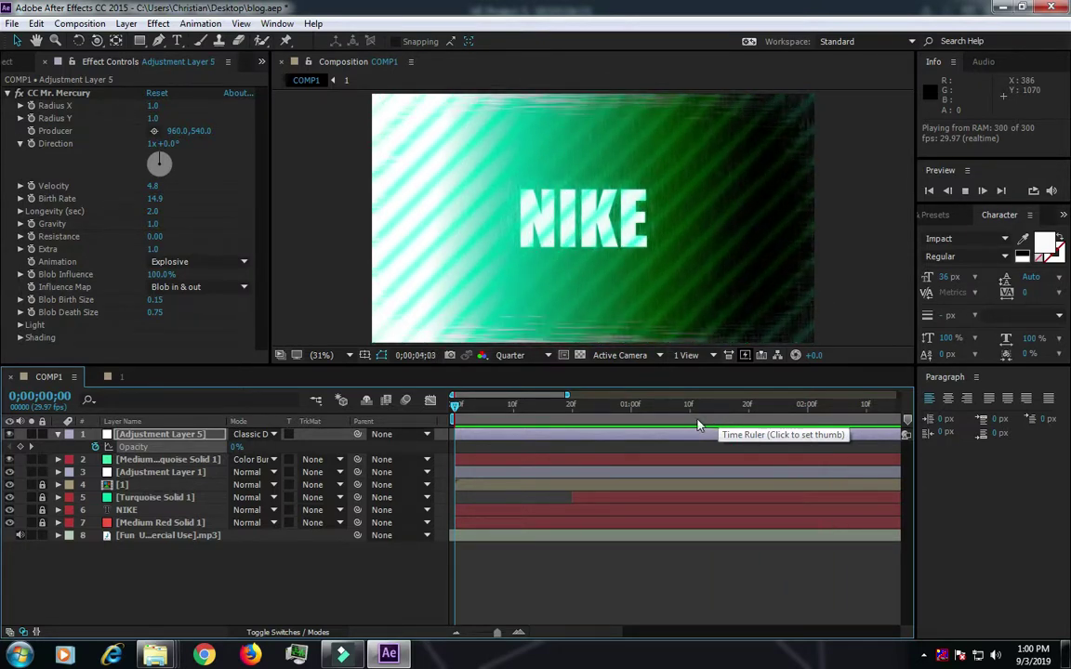
pyautogui.press('space')
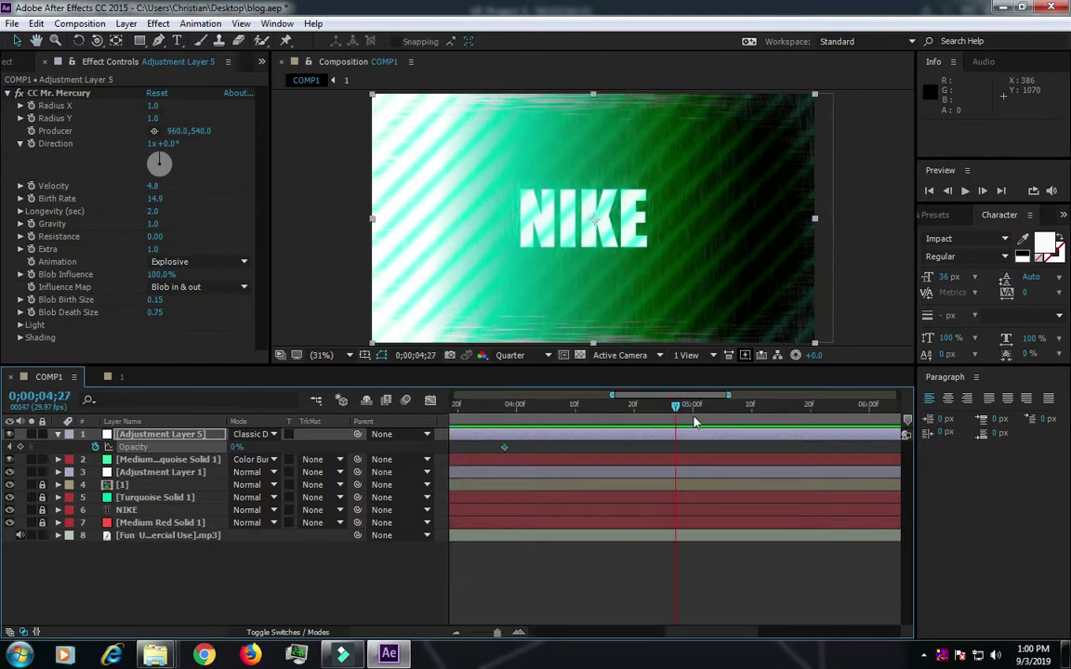
# - Move the 0% Opacity keyframe from 3;28 to exactly 0;00;04;00
pyautogui.moveTo(619, 423); pyautogui.dragTo(536, 423)
pyautogui.press('pageup')
pyautogui.press('pageup')
pyautogui.press('pageup')
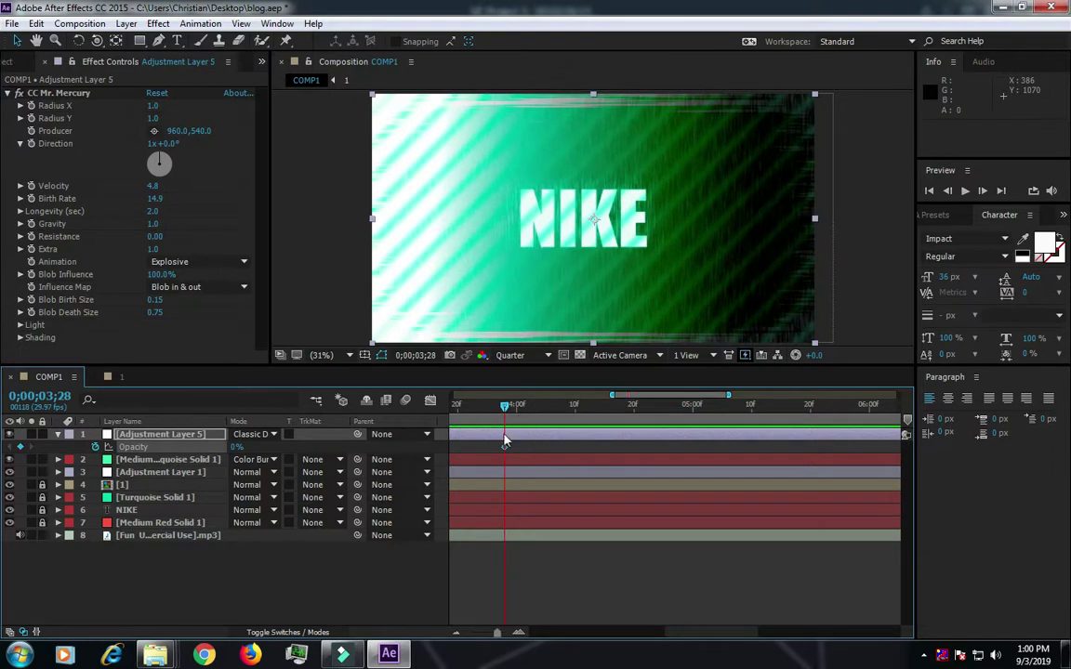
pyautogui.press('=')
pyautogui.click(504, 447)
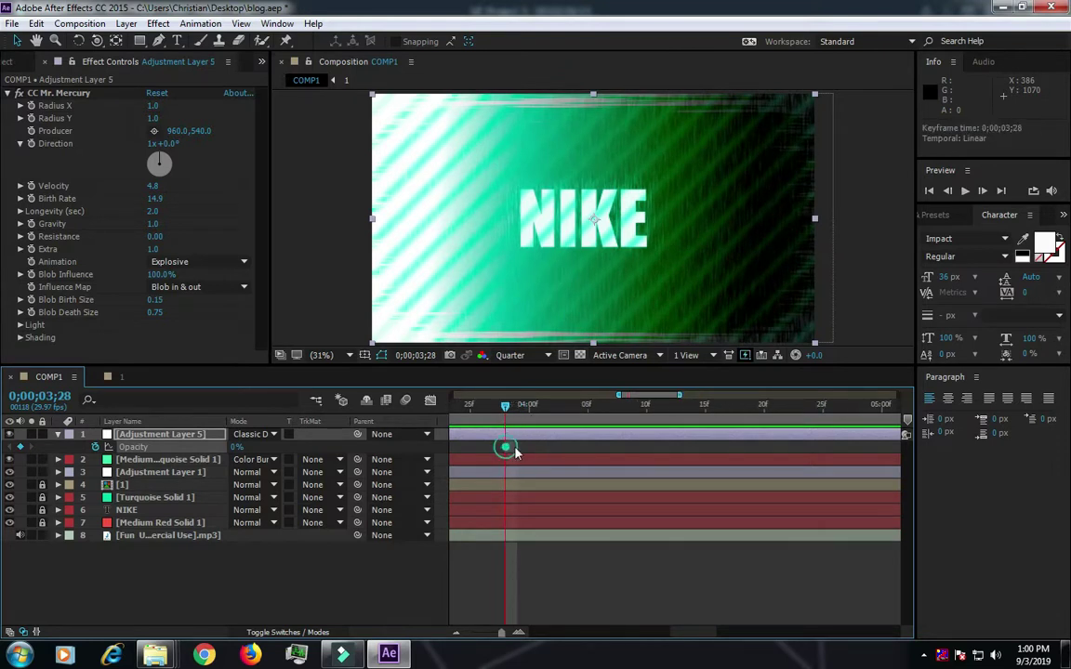
pyautogui.moveTo(521, 452); pyautogui.dragTo(526, 451)
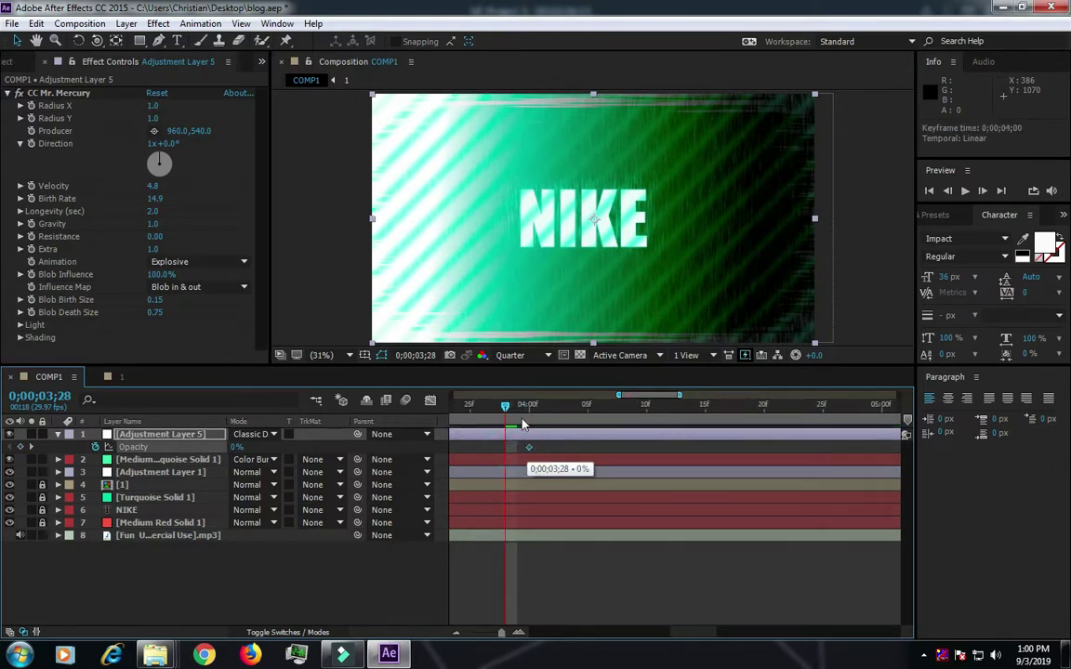
# - Set Opacity to 88% a few frames later, around 0;00;04;04, and preview it
pyautogui.moveTo(508, 407); pyautogui.dragTo(580, 417)
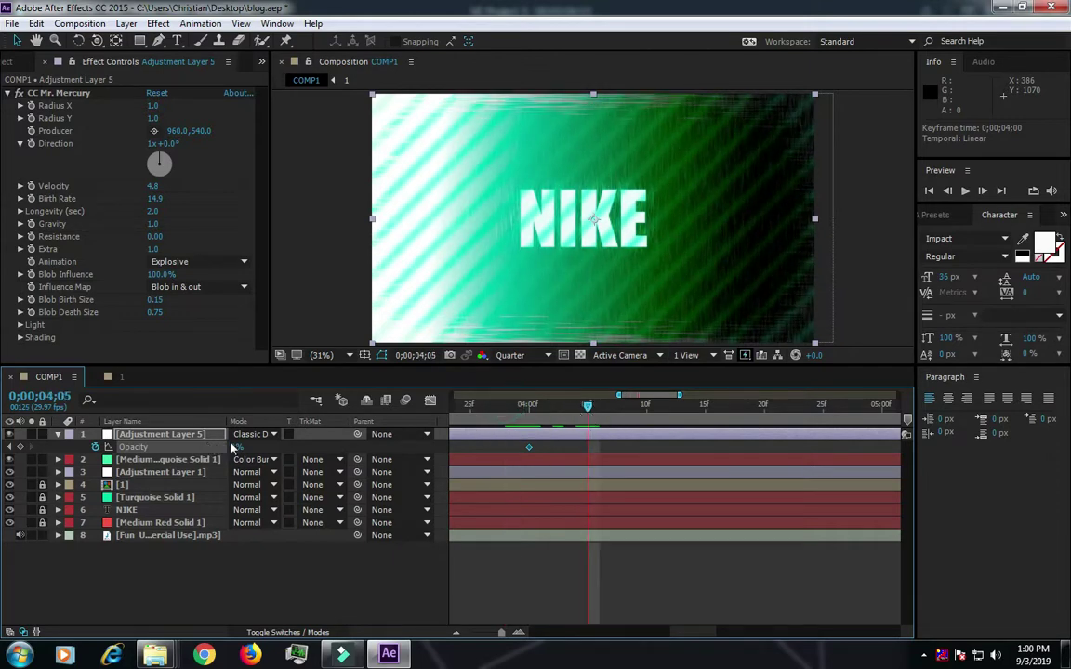
pyautogui.moveTo(236, 447); pyautogui.dragTo(225, 447)
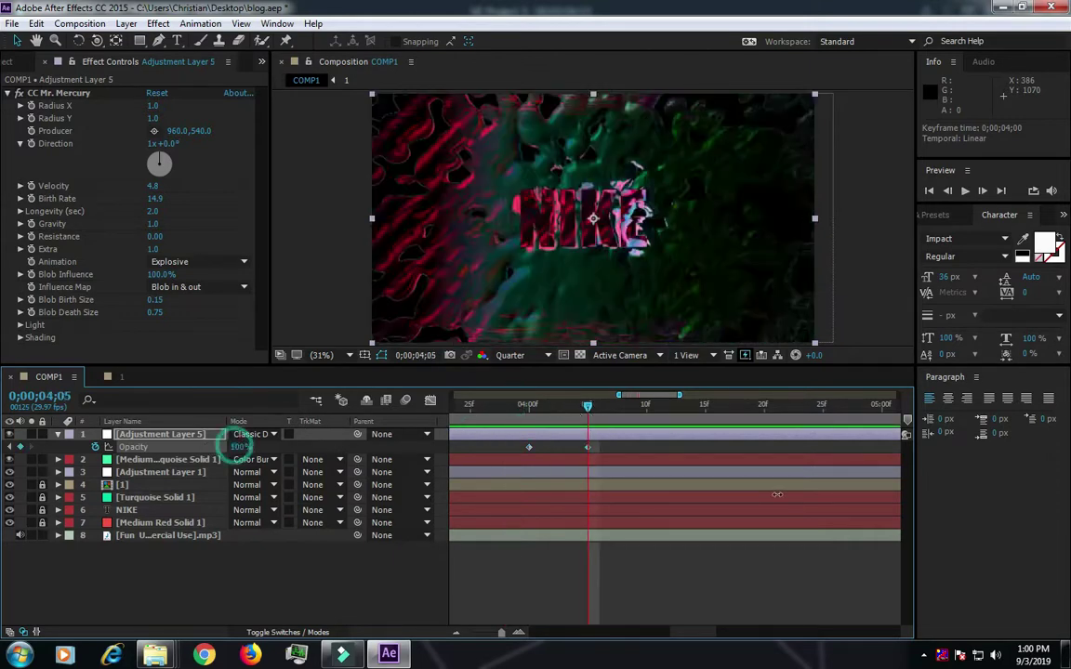
pyautogui.moveTo(625, 455); pyautogui.dragTo(464, 438)
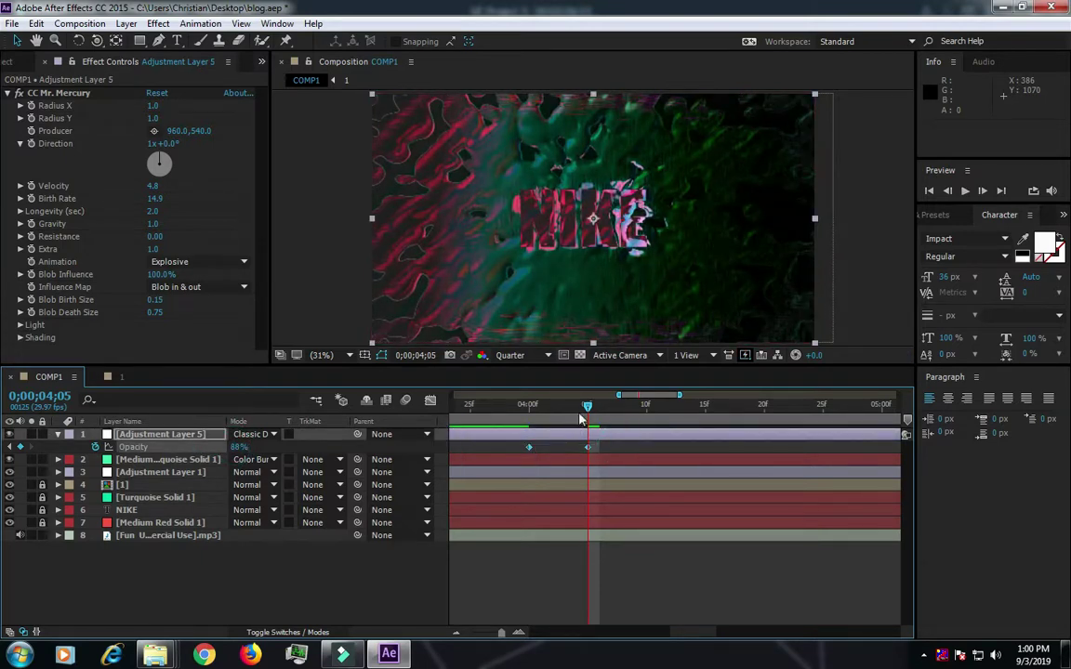
pyautogui.press('space')
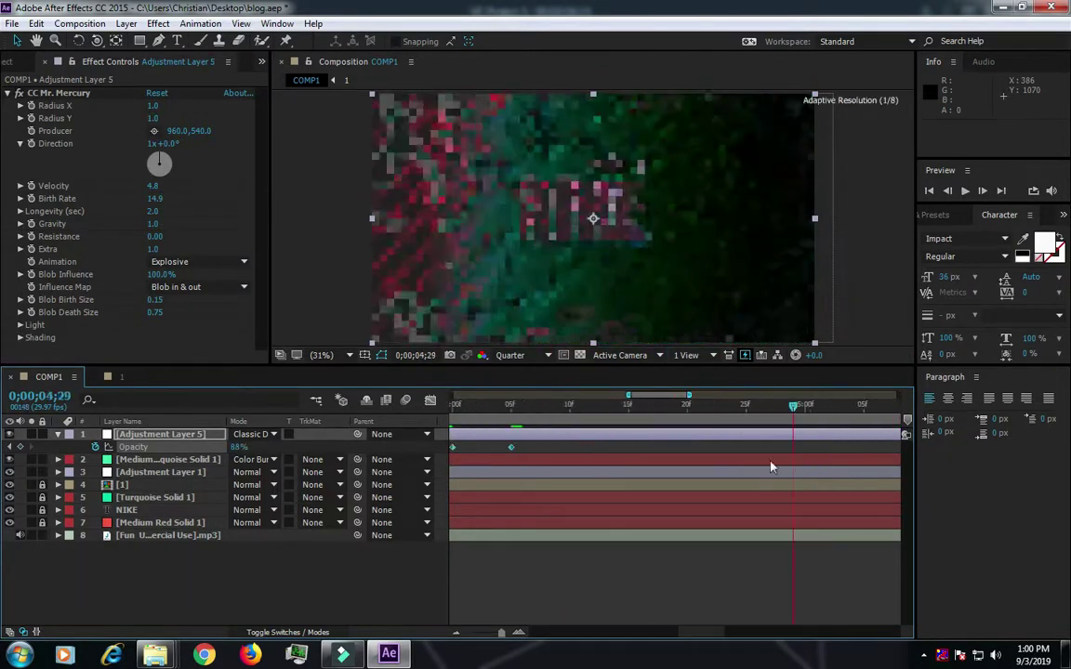
# - Show the whole composition duration and select both Opacity keyframes of Adjustment Layer 5
pyautogui.press('space')
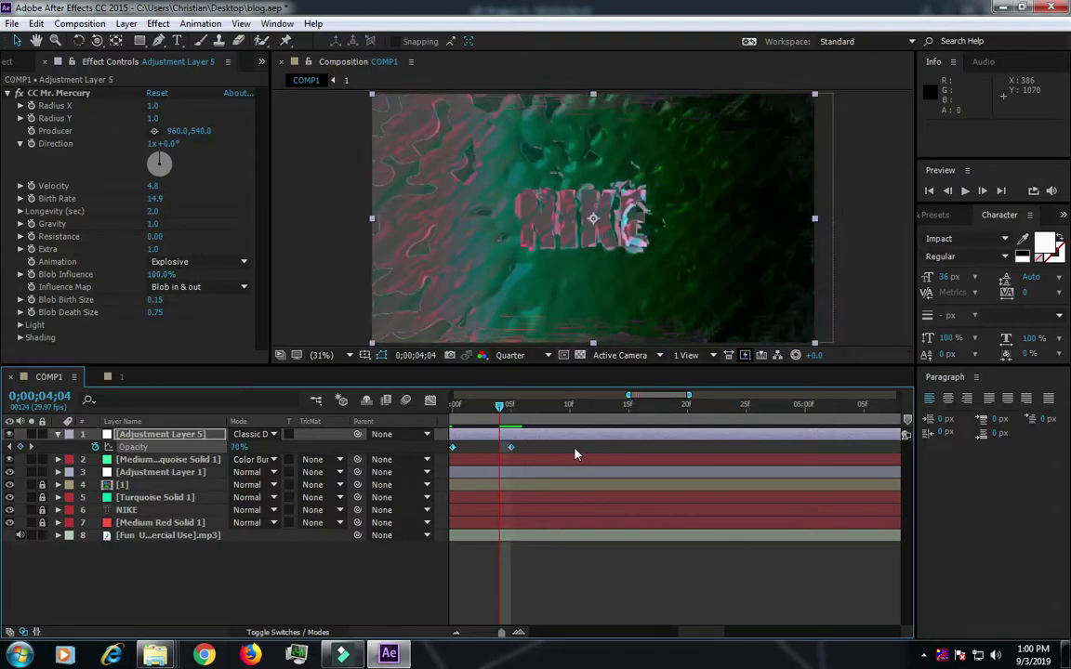
pyautogui.moveTo(446, 458); pyautogui.dragTo(779, 437)
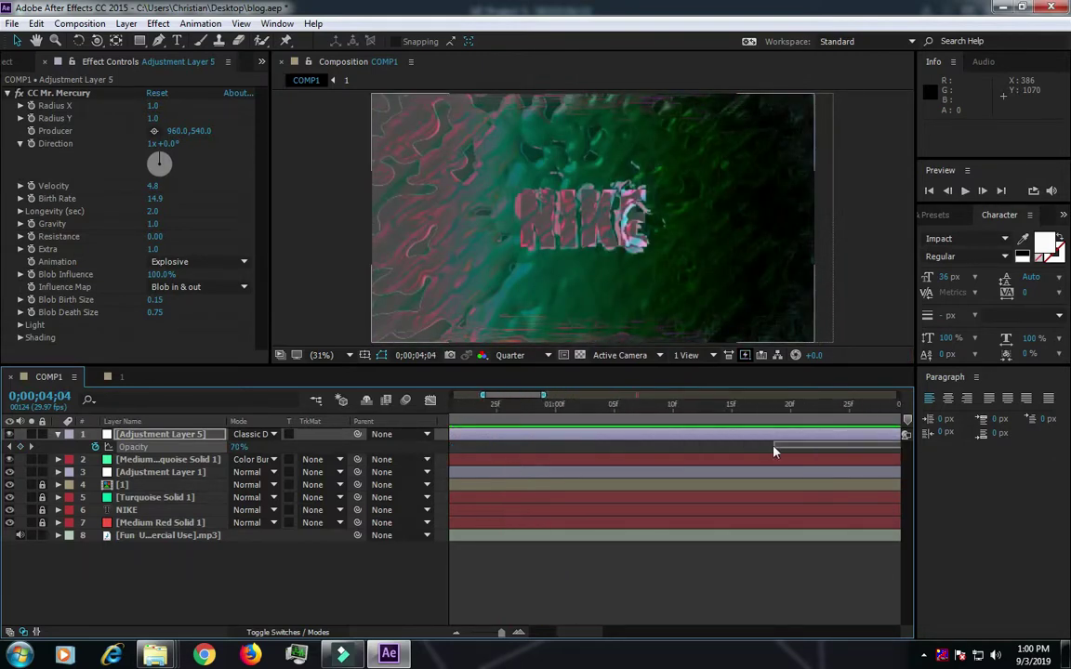
pyautogui.click(820, 465)
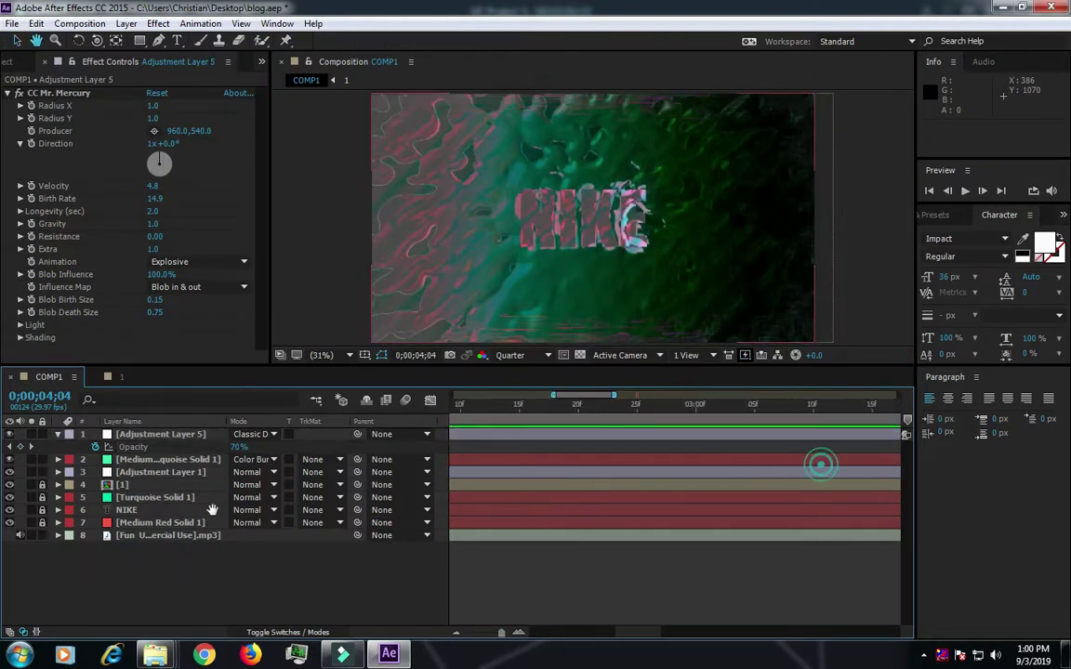
pyautogui.press(';')
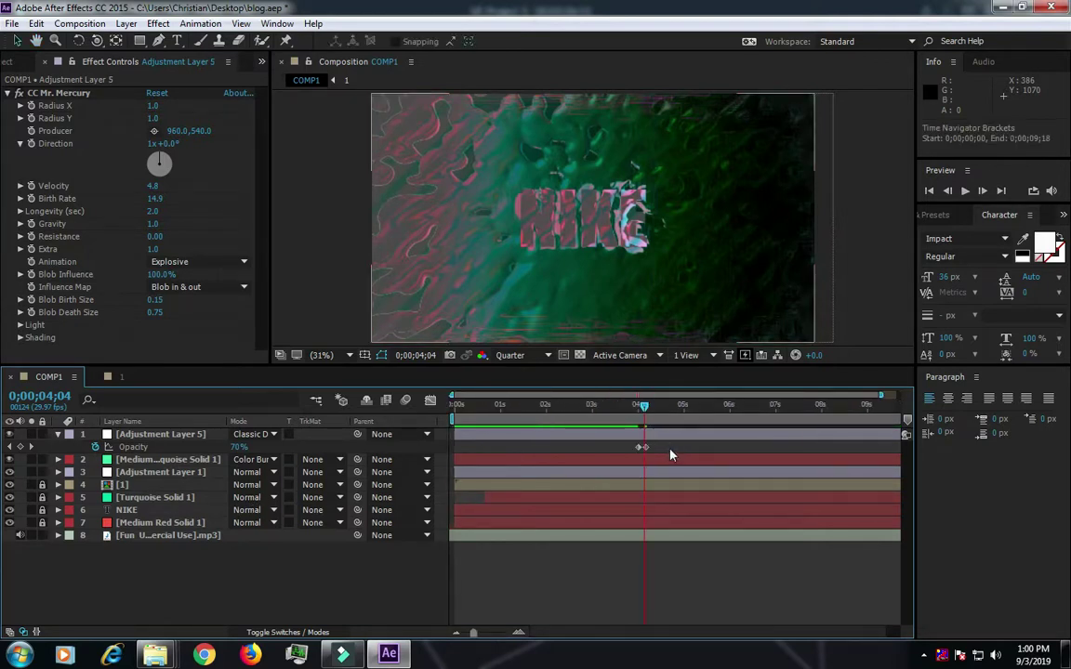
pyautogui.click(679, 443)
pyautogui.moveTo(609, 465); pyautogui.dragTo(642, 412)
# - Preview the eased ten-second animation, checking around 7 and 9 seconds
pyautogui.press('space')
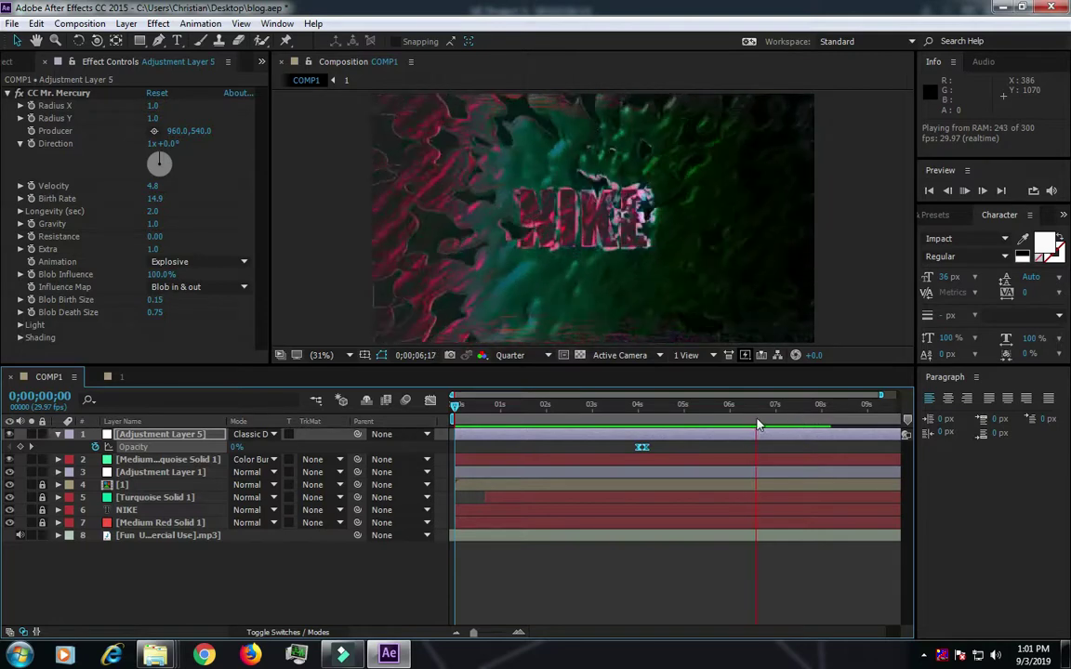
pyautogui.click(792, 420)
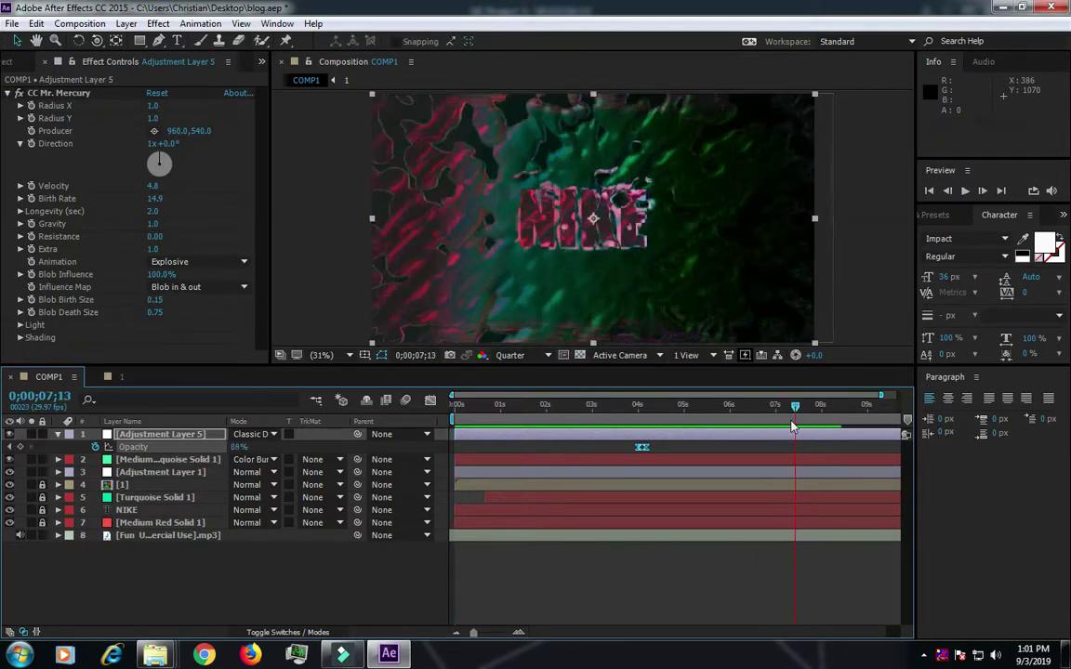
pyautogui.press('space')
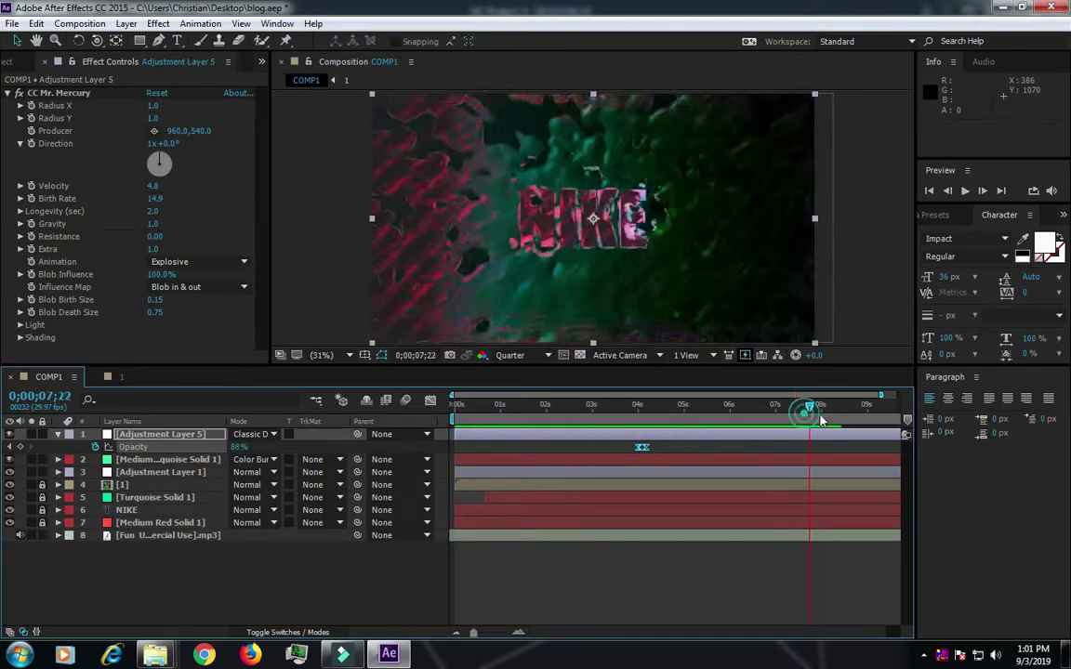
pyautogui.scroll(-1, 743, 414)
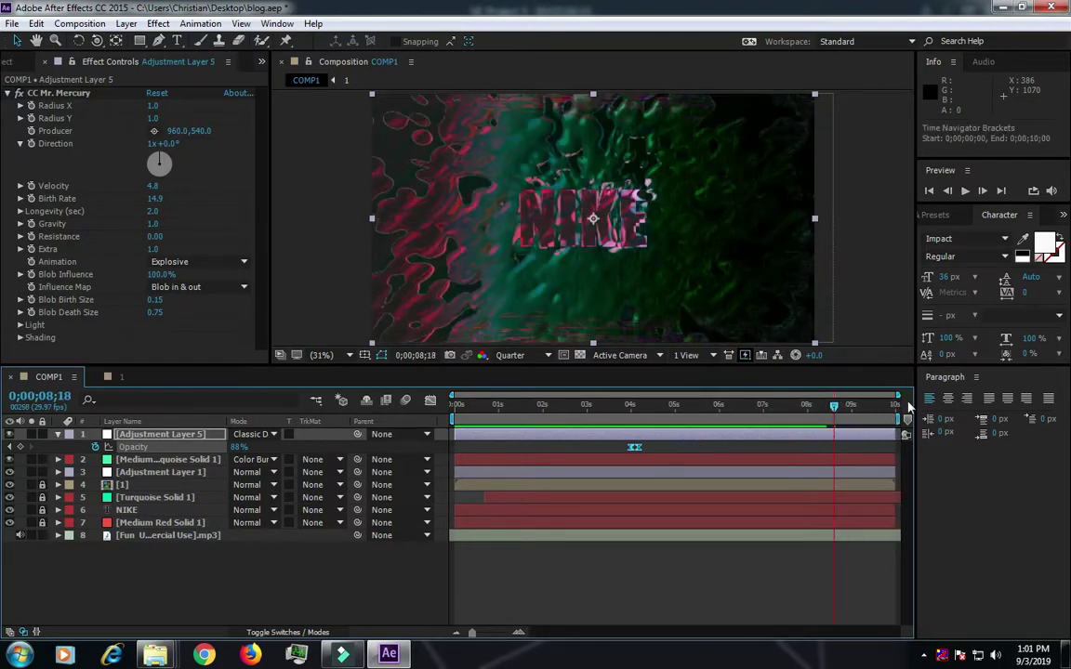
pyautogui.moveTo(829, 415); pyautogui.dragTo(865, 425)
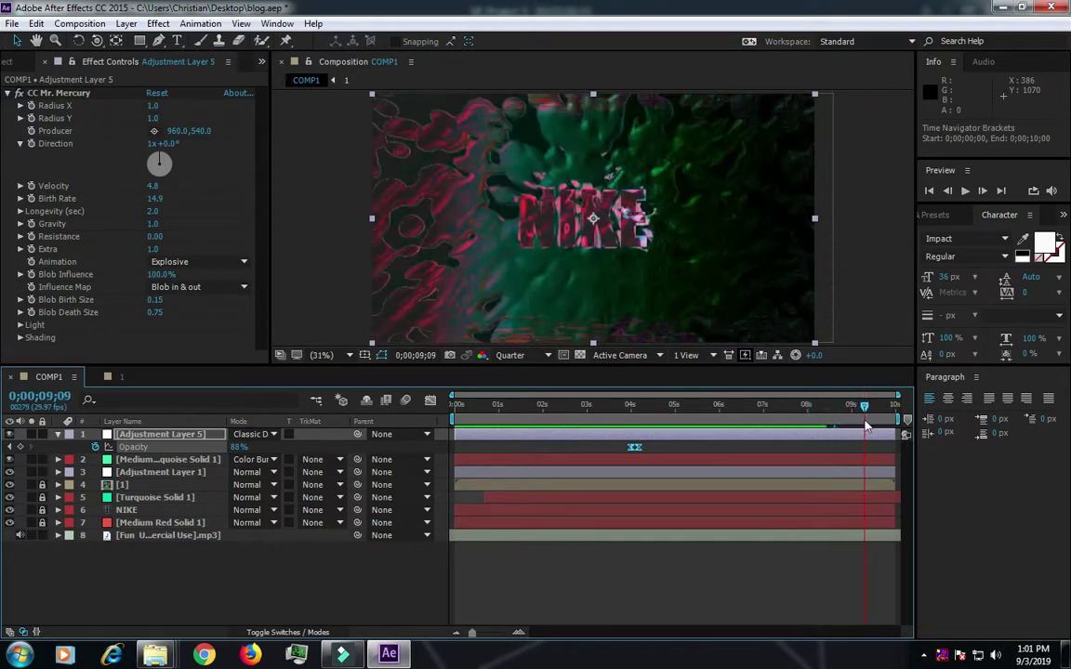
pyautogui.press('space')
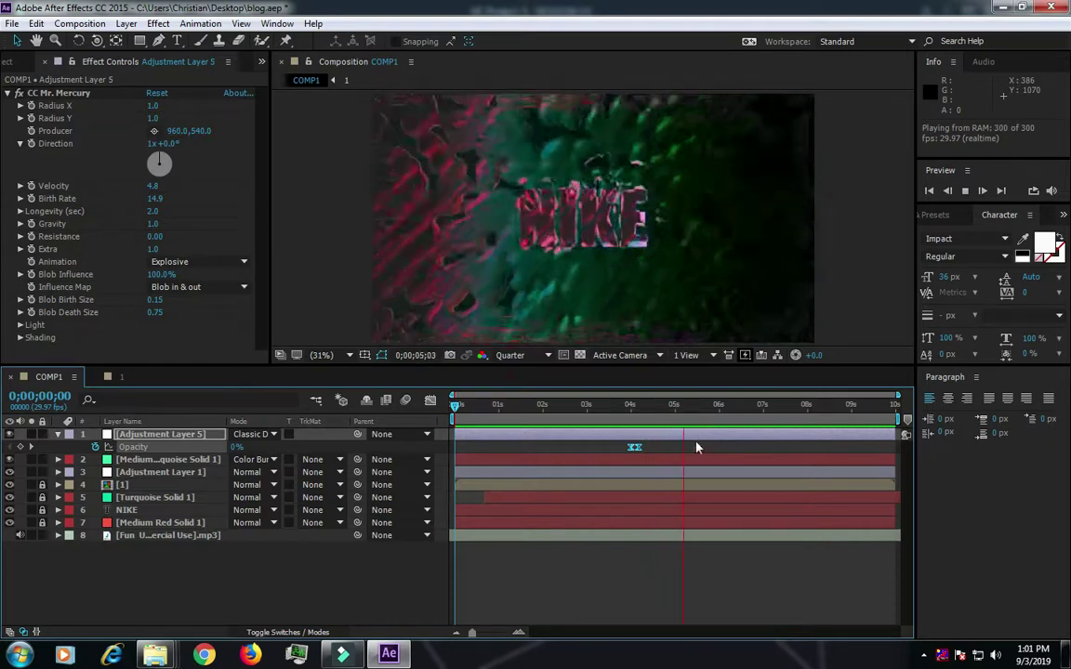
# - Stop the preview, scrub to just before 4 seconds and undo the accidental layer shift
pyautogui.click(717, 414)
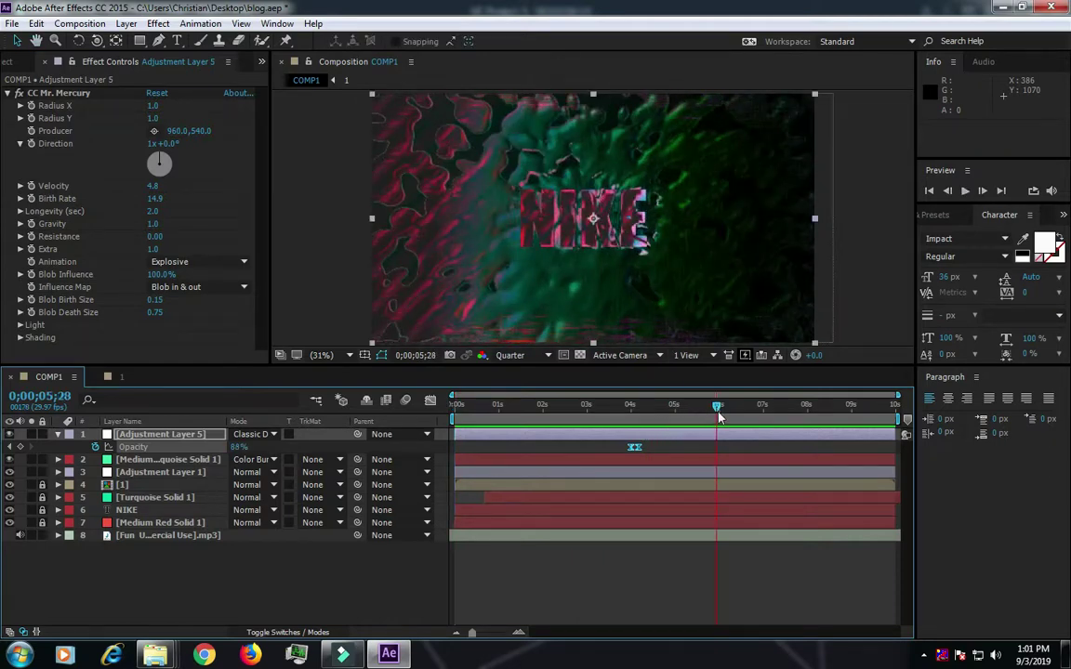
pyautogui.moveTo(718, 414); pyautogui.dragTo(632, 423)
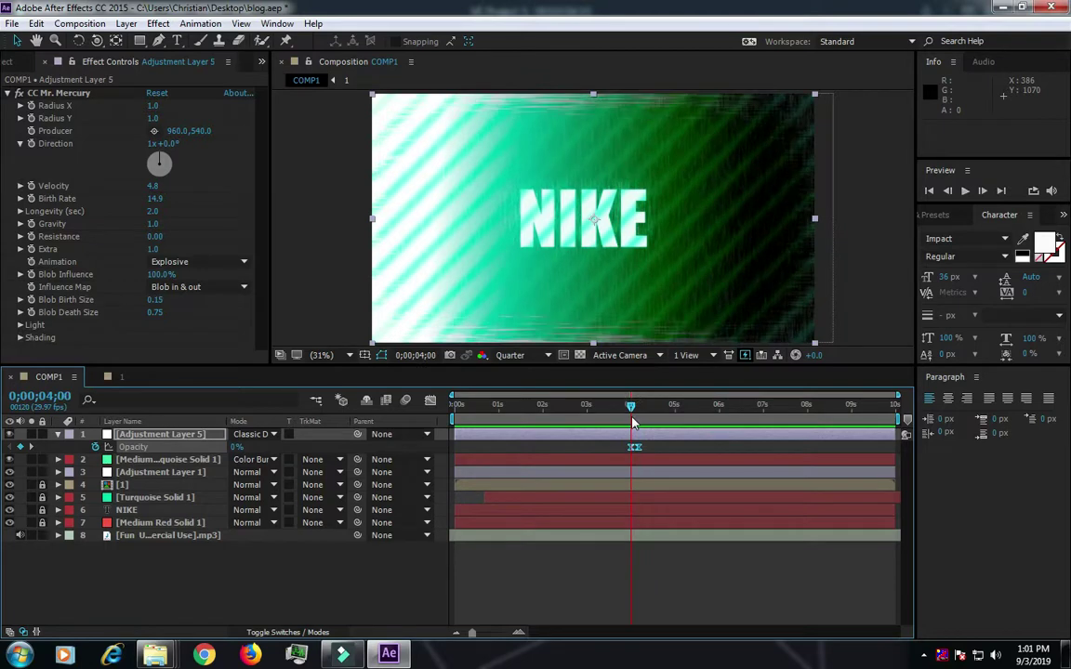
pyautogui.moveTo(631, 423); pyautogui.dragTo(636, 452)
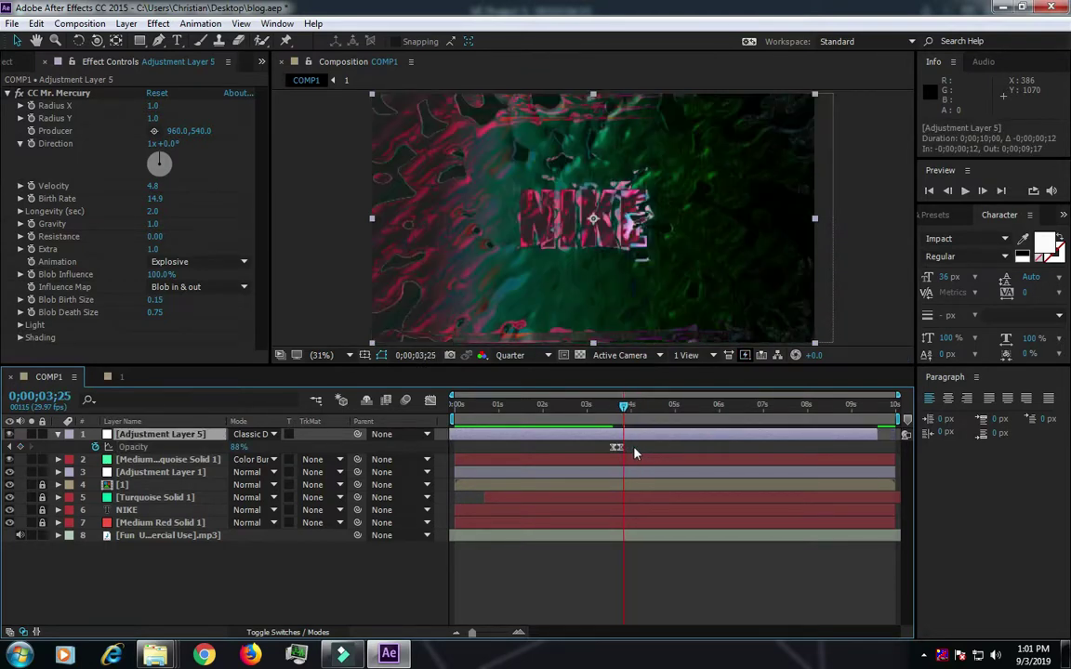
pyautogui.hotkey('ctrl', 'z')
pyautogui.click(649, 447)
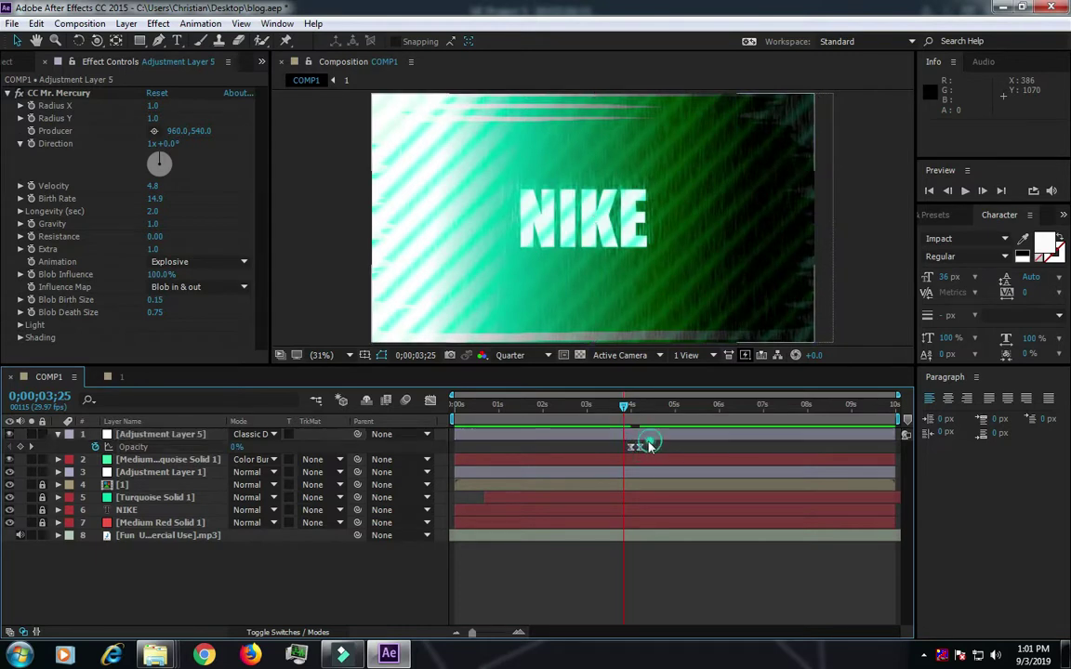
# - Drag the 88% Opacity keyframe later to 4;08, then return to 3;28 and preview
pyautogui.click(634, 448)
pyautogui.moveTo(633, 448); pyautogui.dragTo(673, 454)
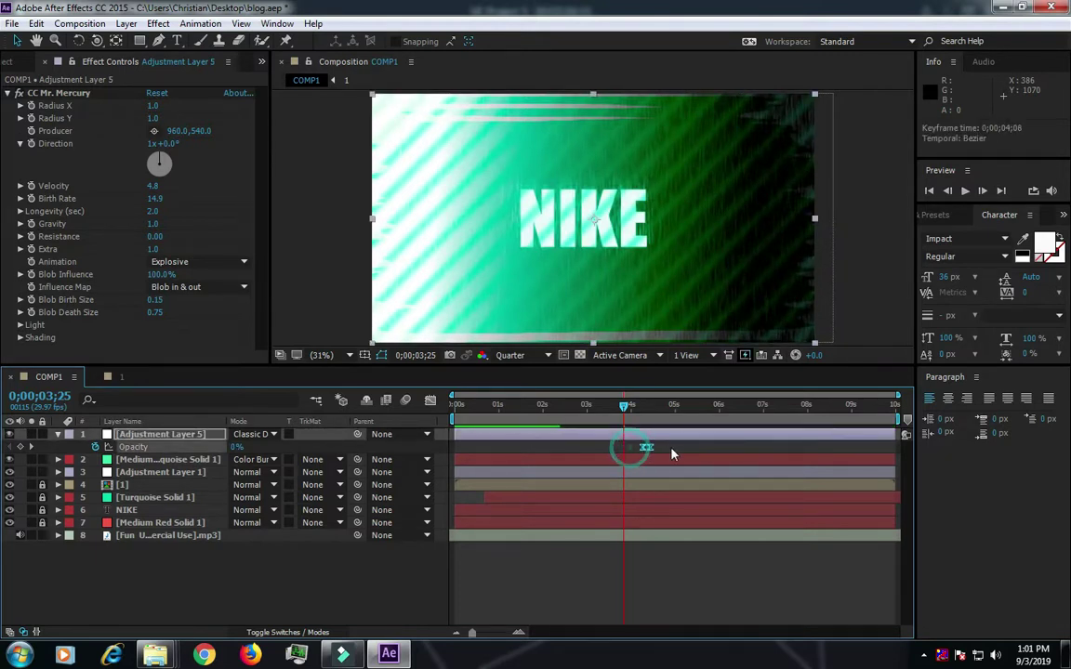
pyautogui.moveTo(626, 411); pyautogui.dragTo(653, 415)
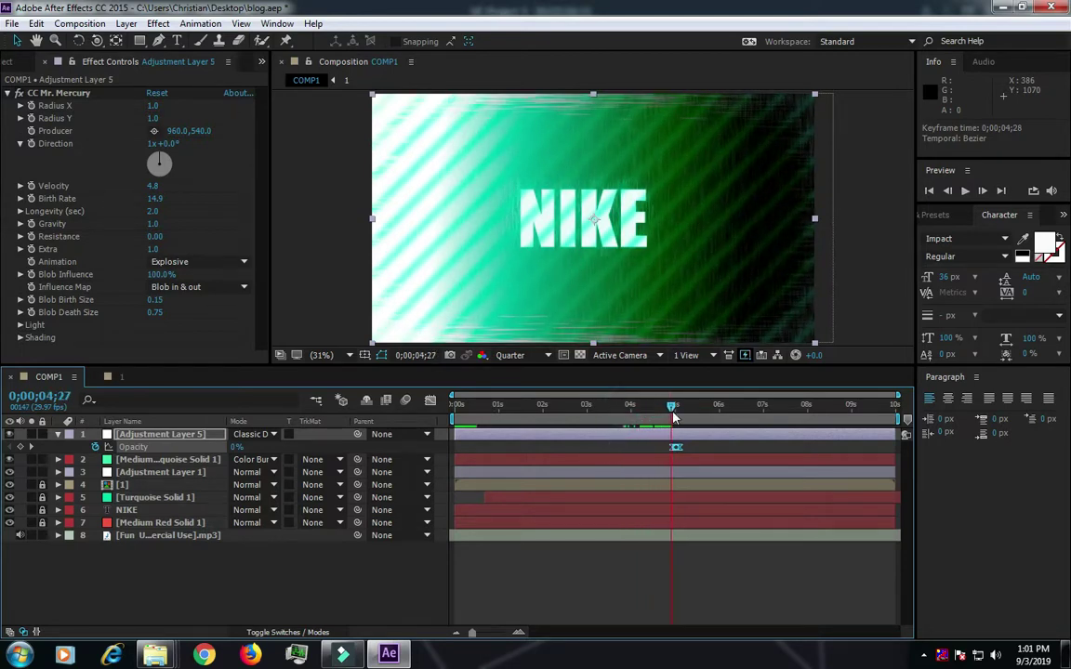
pyautogui.moveTo(677, 418); pyautogui.dragTo(629, 420)
pyautogui.press('space')
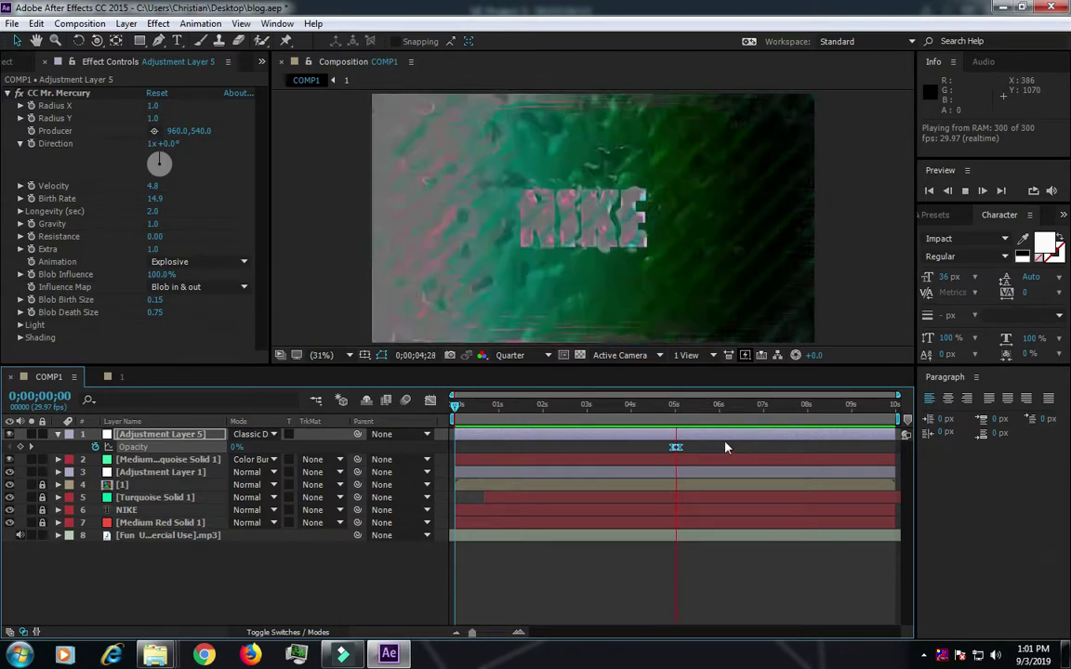
# - Shift the Opacity keyframes a few frames earlier, preview to 7;03, and return to the start
pyautogui.press('space')
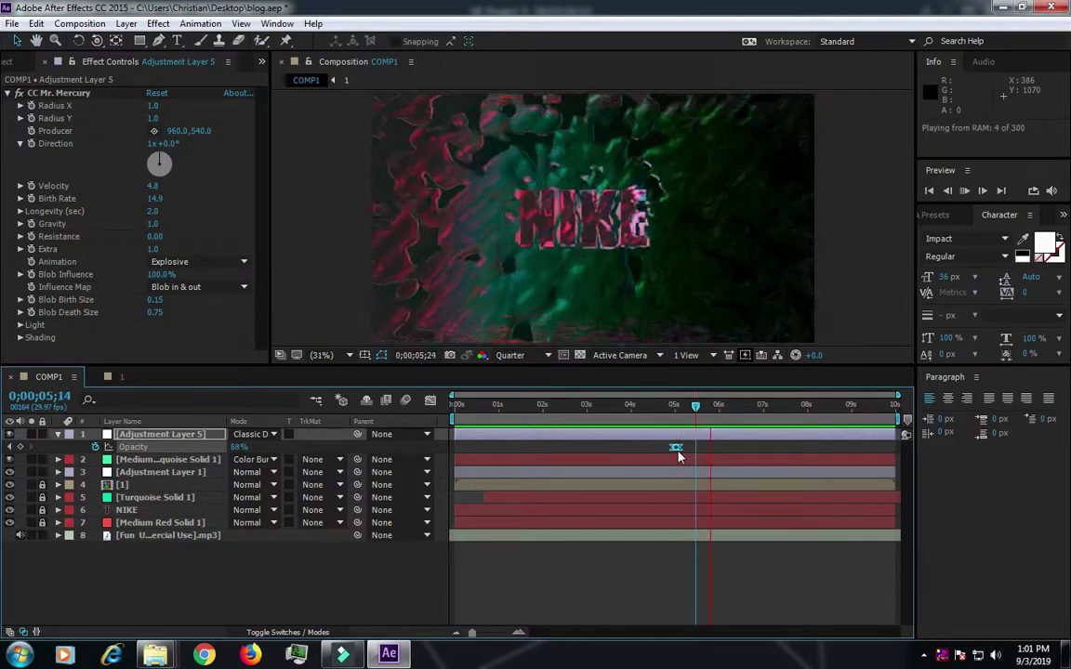
pyautogui.press('space')
pyautogui.moveTo(683, 452); pyautogui.dragTo(671, 456)
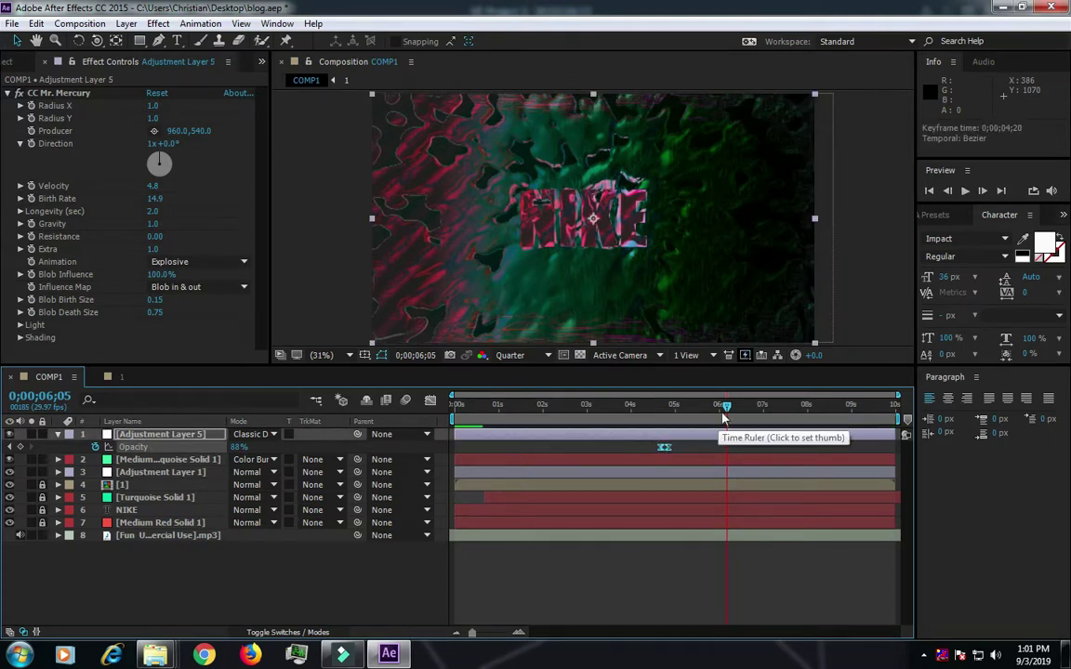
pyautogui.press('space')
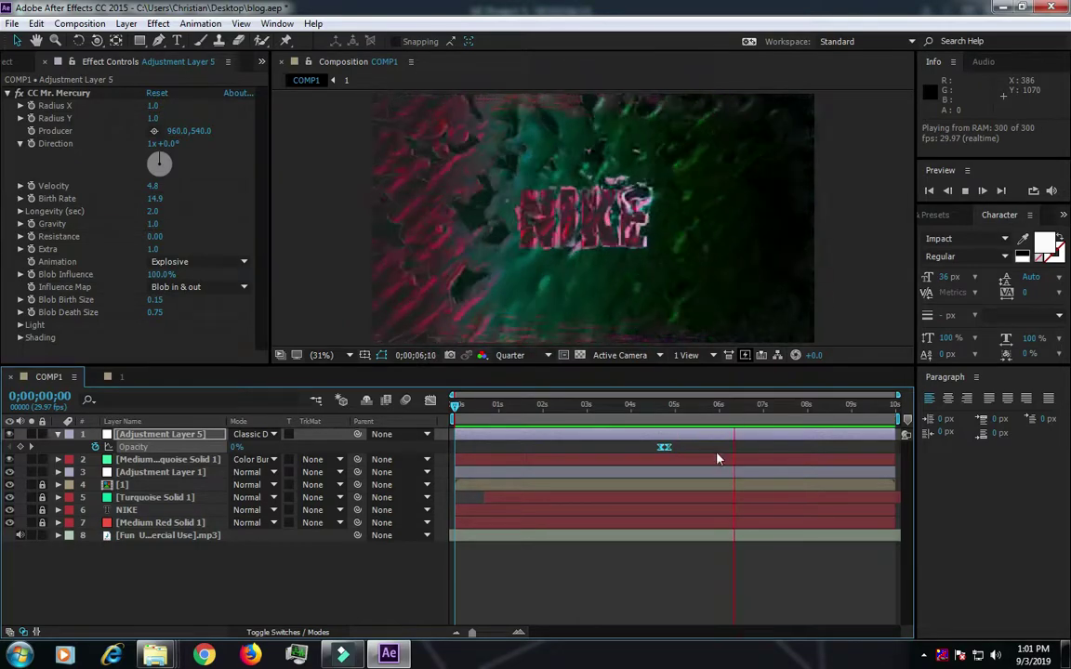
pyautogui.click(770, 413)
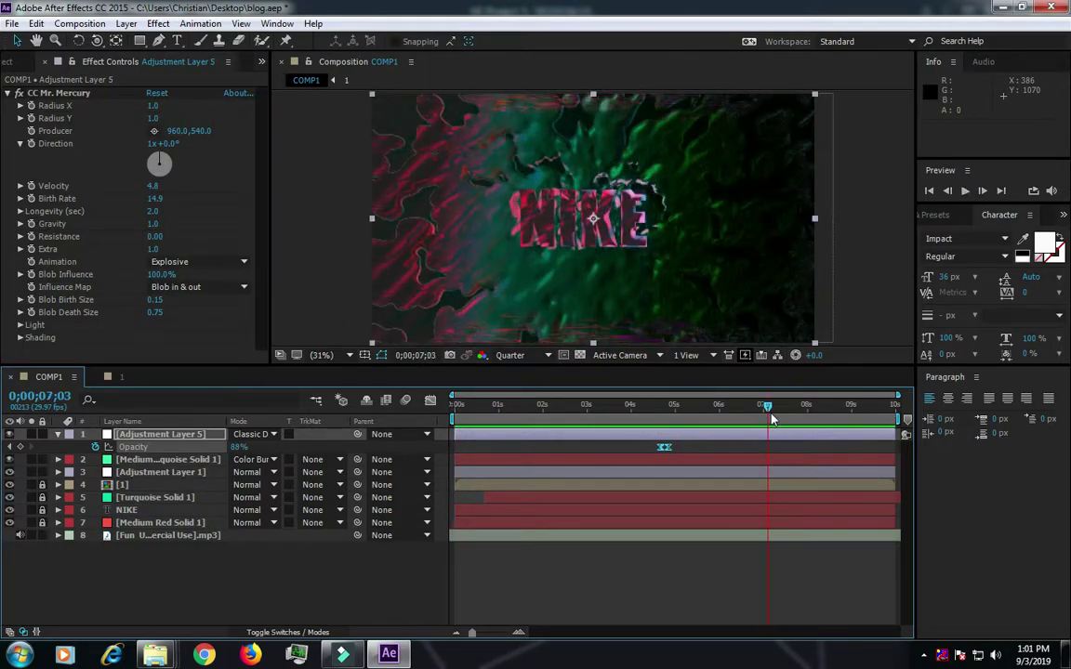
pyautogui.moveTo(767, 413); pyautogui.dragTo(370, 413)
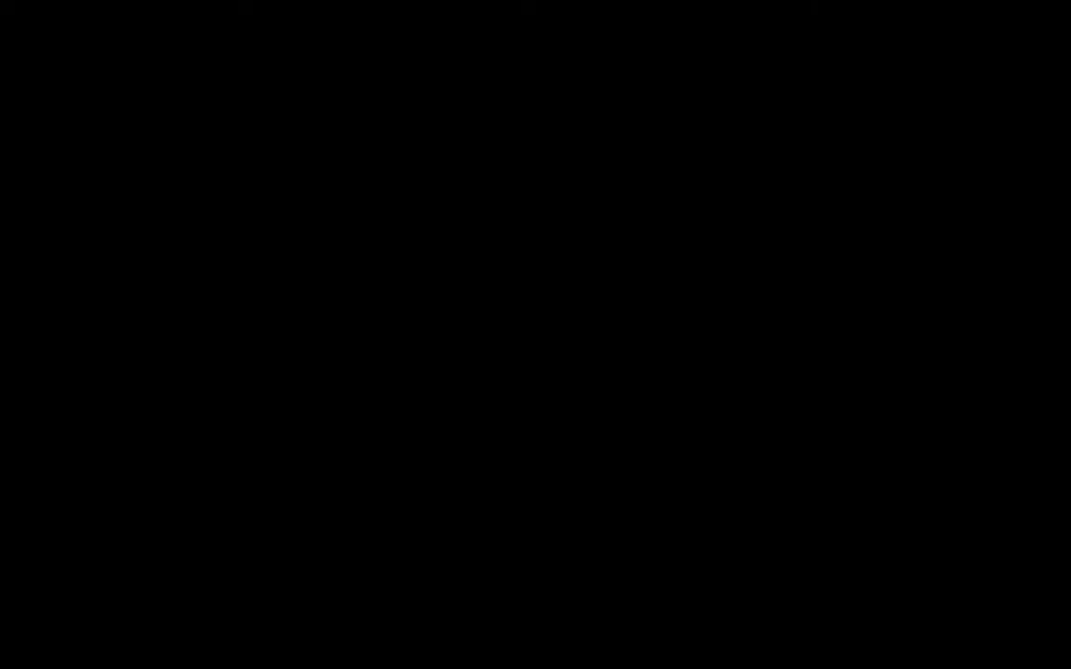